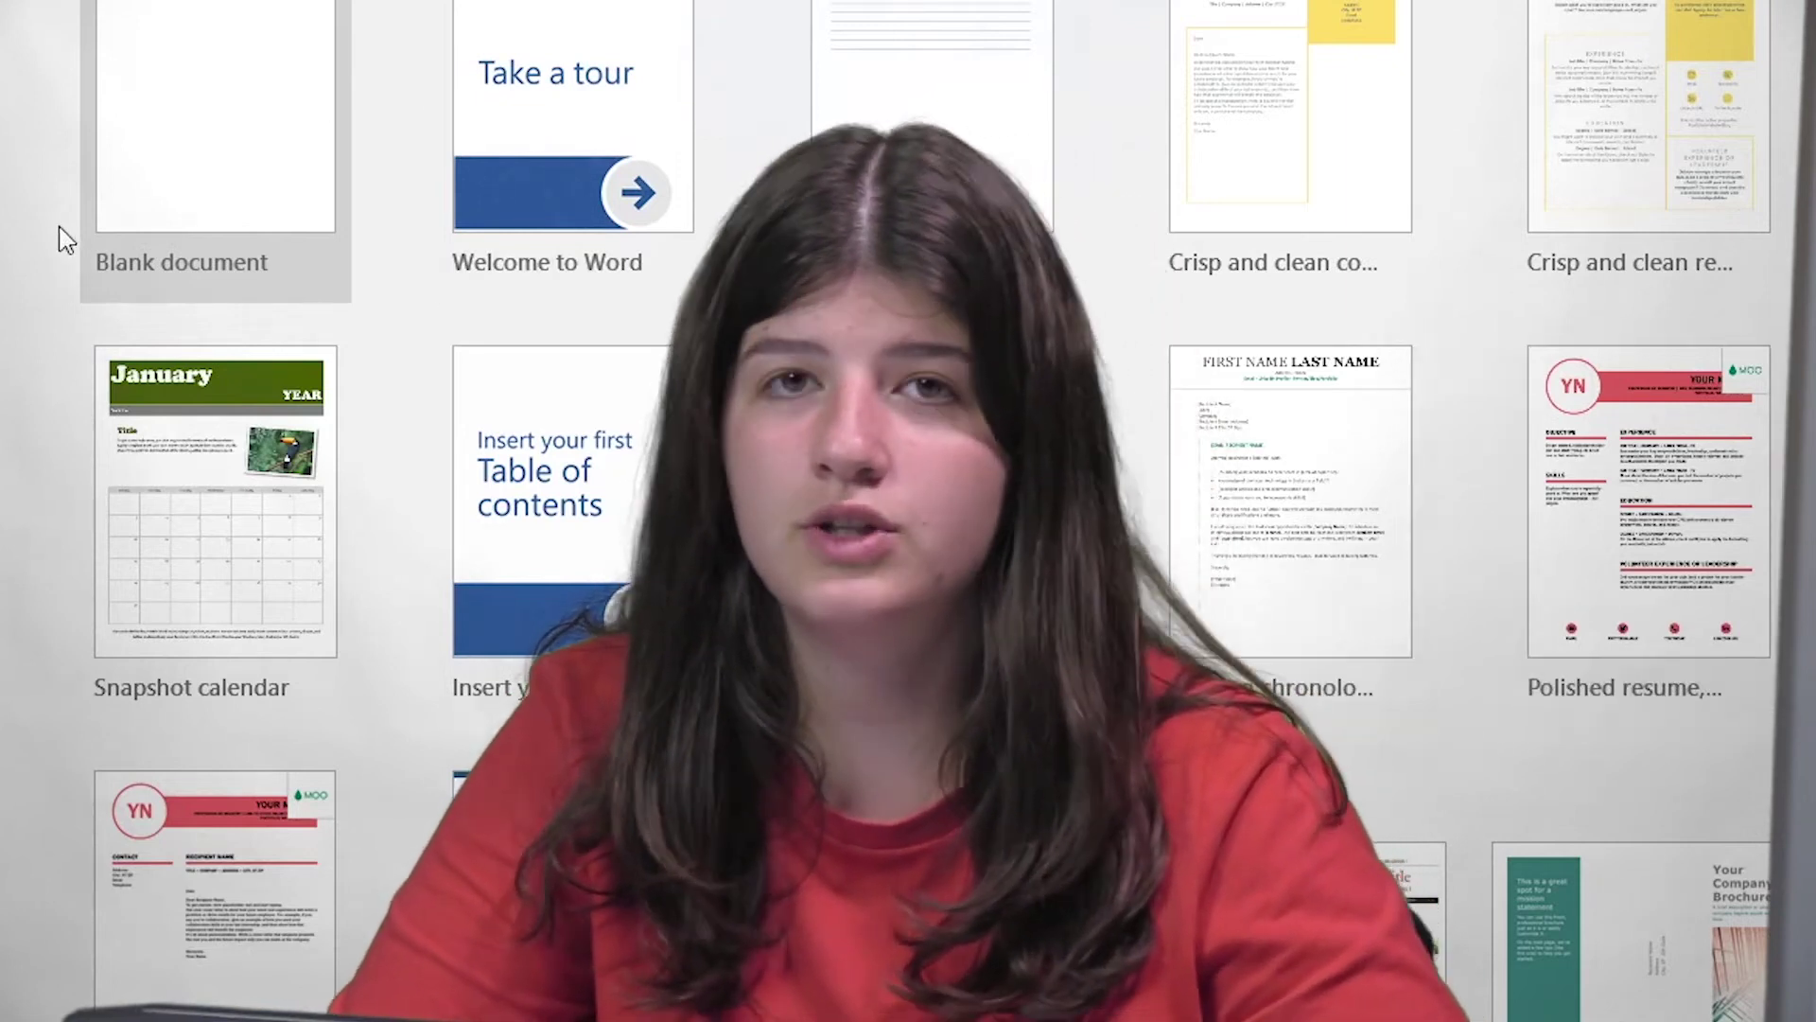
# Step: Create a blank document and type the labels 'Emri:' and 'Mbiemri:' on two lines
pyautogui.click(167, 133)
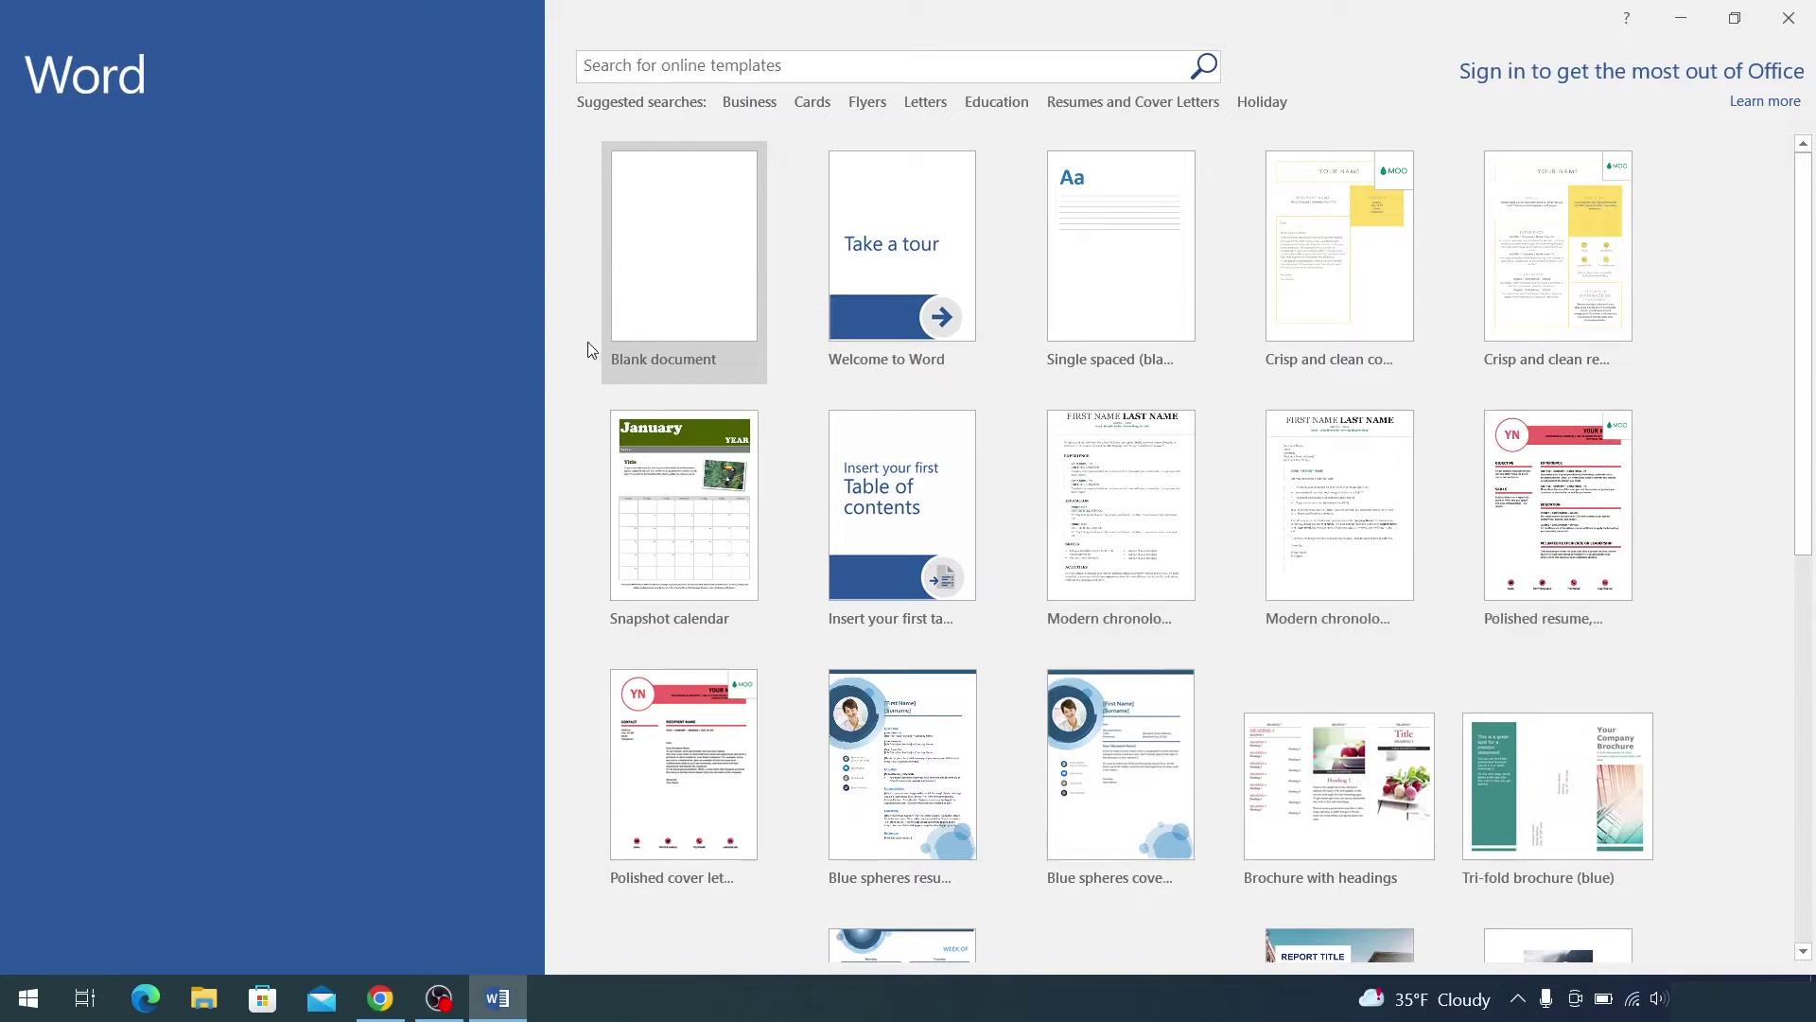
pyautogui.click(679, 254)
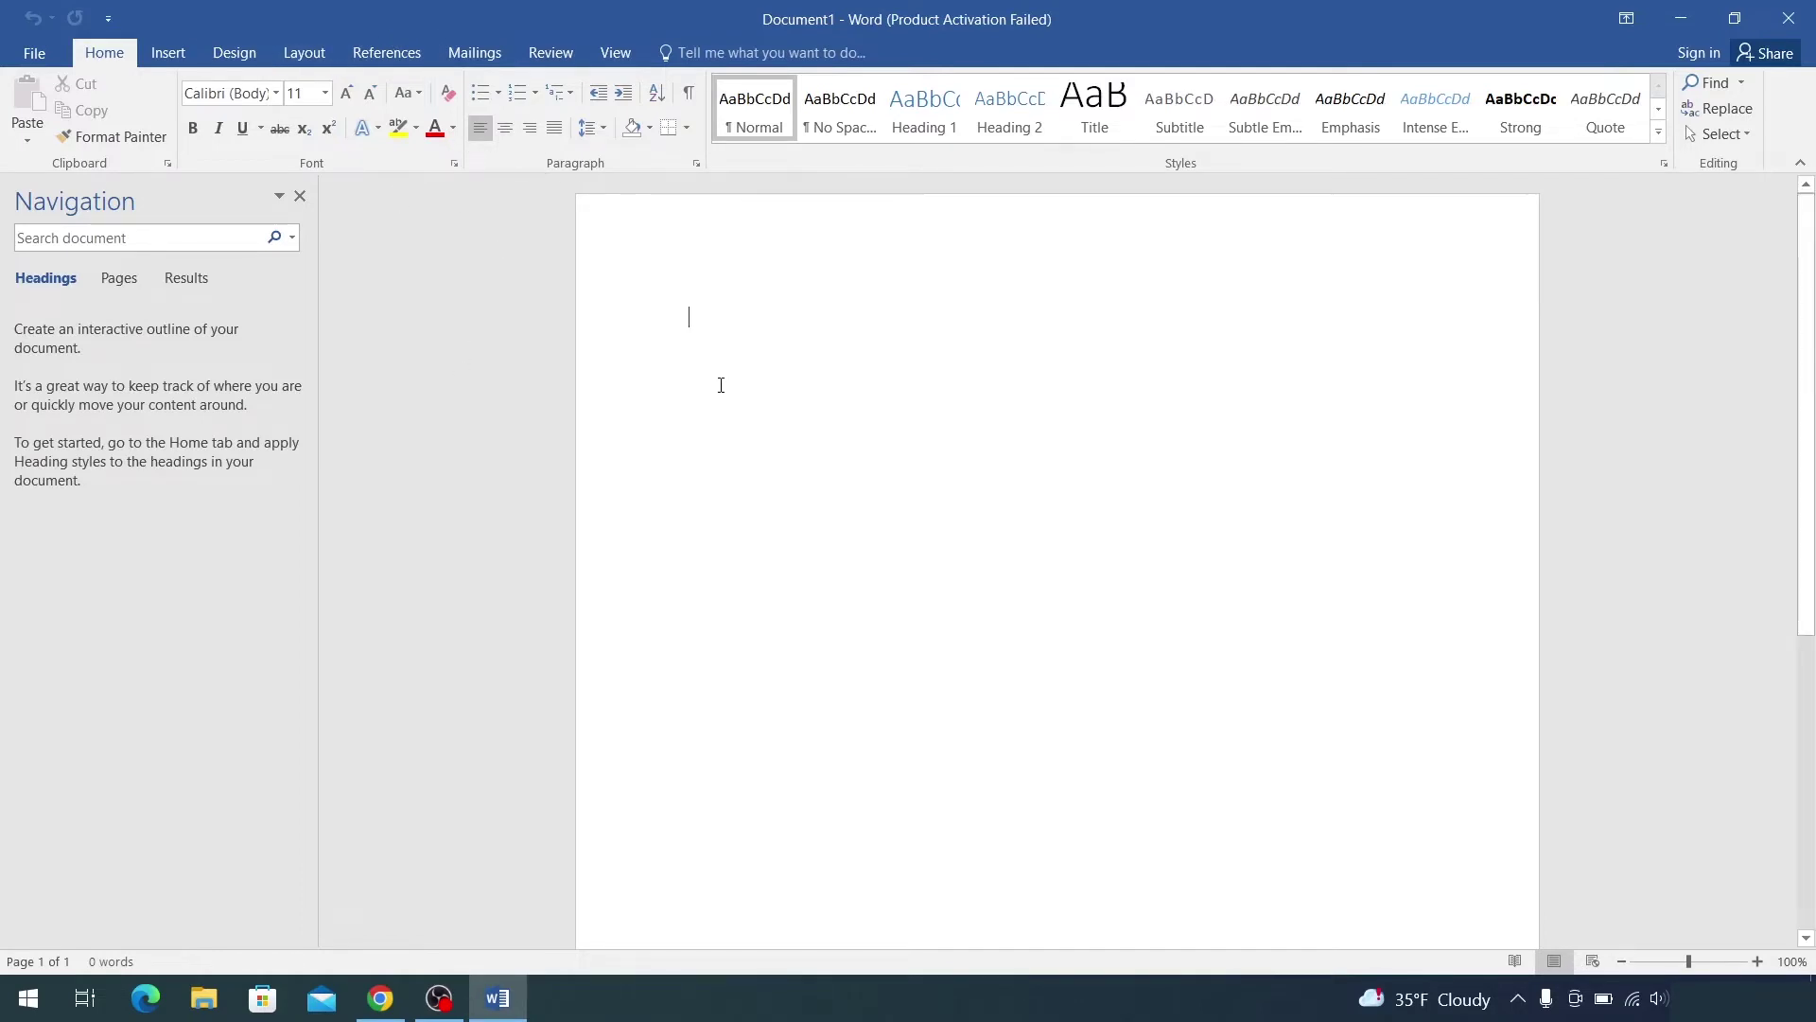
pyautogui.write('emr')
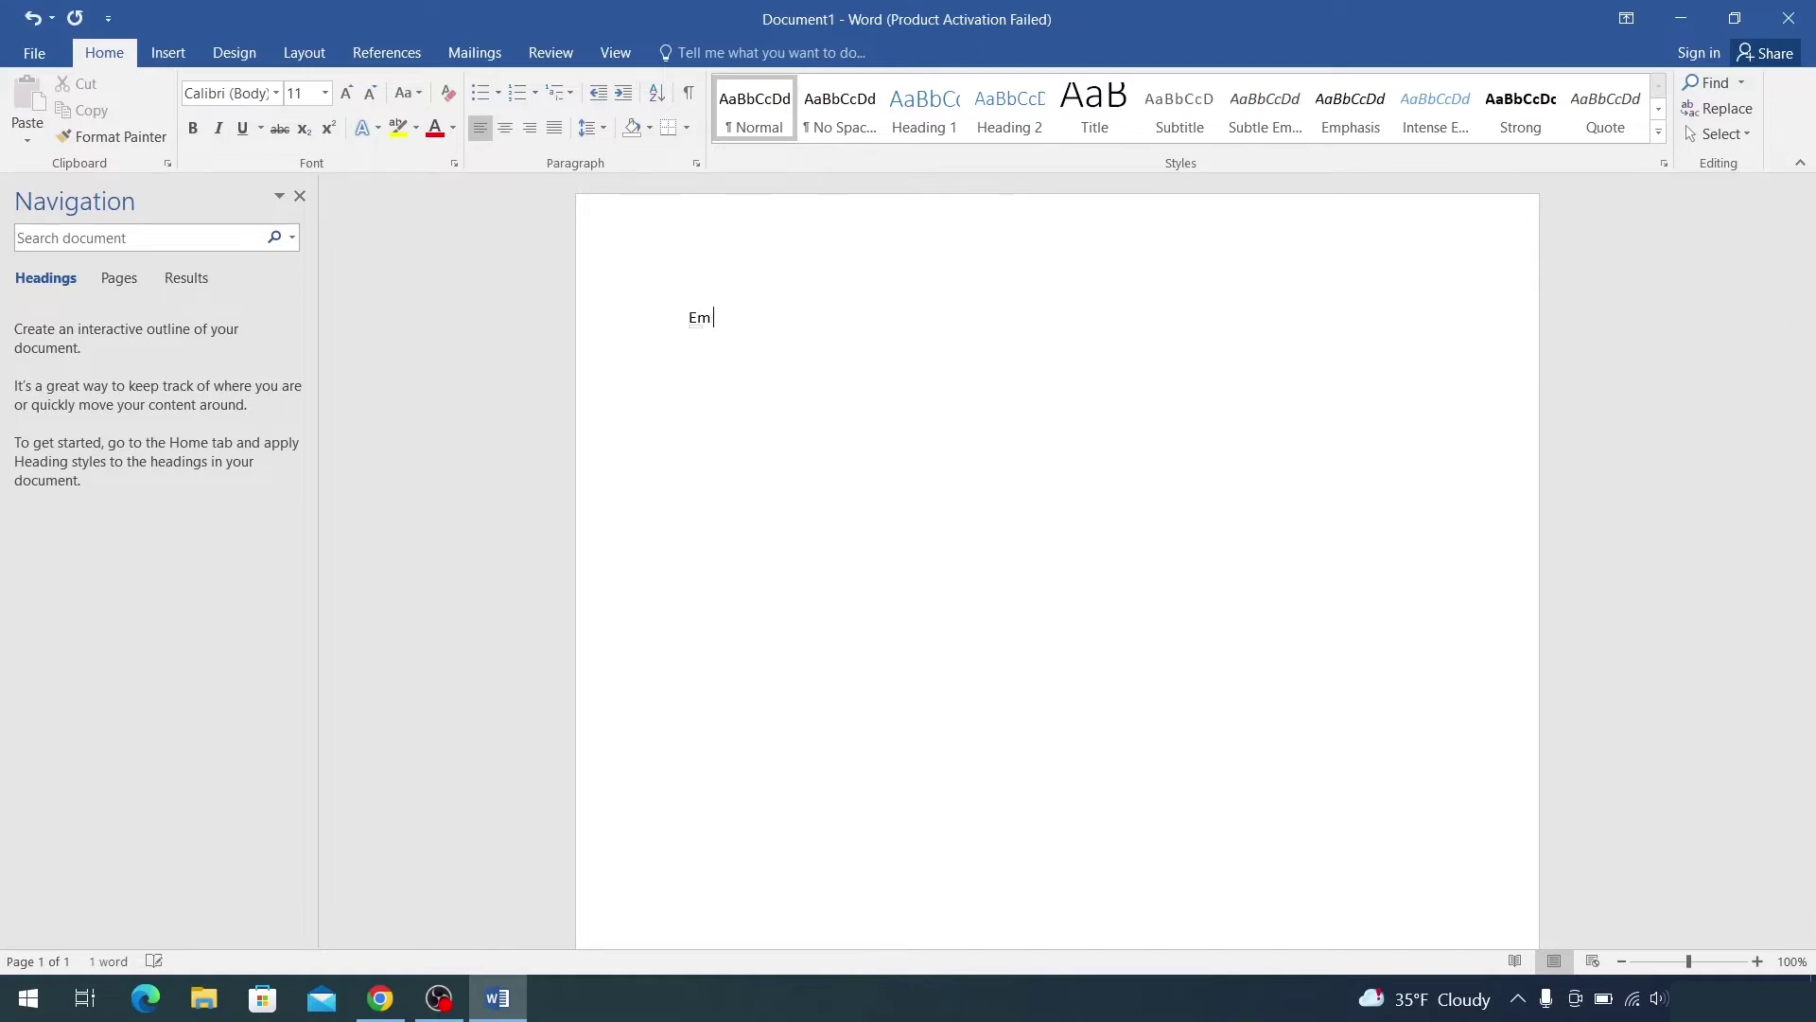
pyautogui.write(':')
pyautogui.press('Return')
pyautogui.write('mbiemr:')
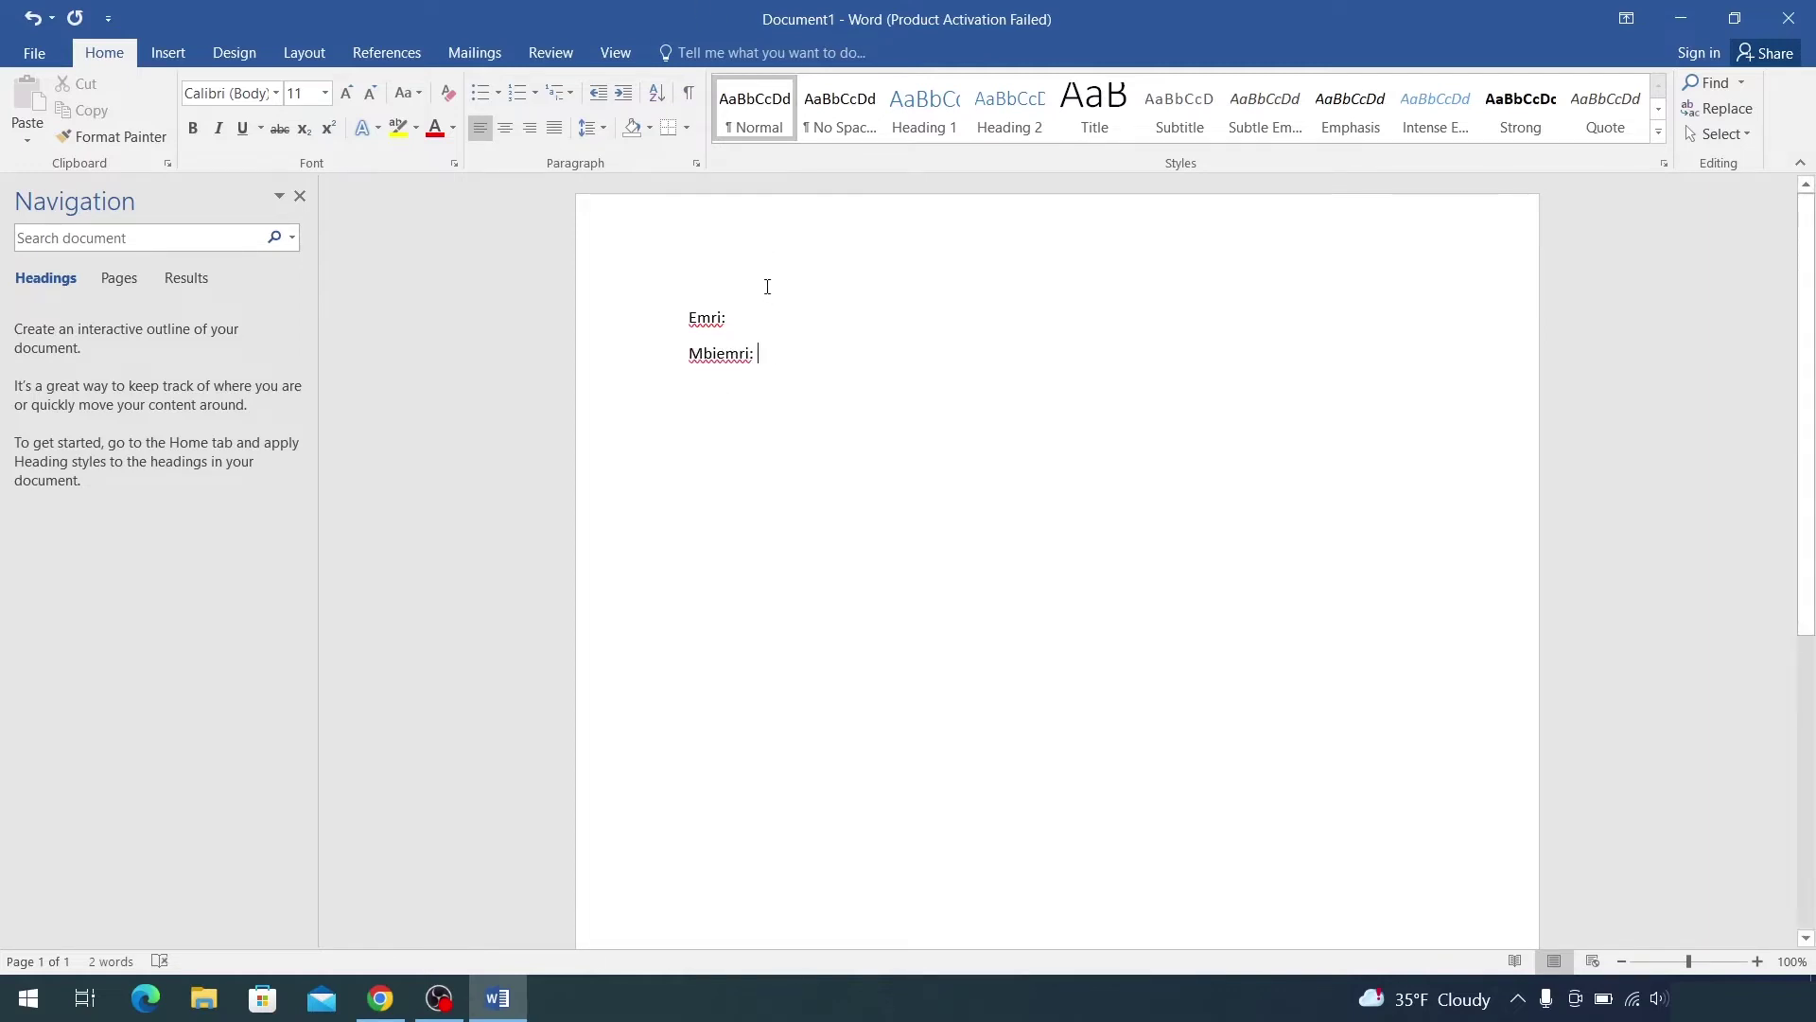
# Step: Format both label lines in 14-point Times New Roman
pyautogui.moveTo(813, 383)
pyautogui.mouseDown()
pyautogui.moveTo(697, 365)
pyautogui.moveTo(690, 320)
pyautogui.mouseUp()
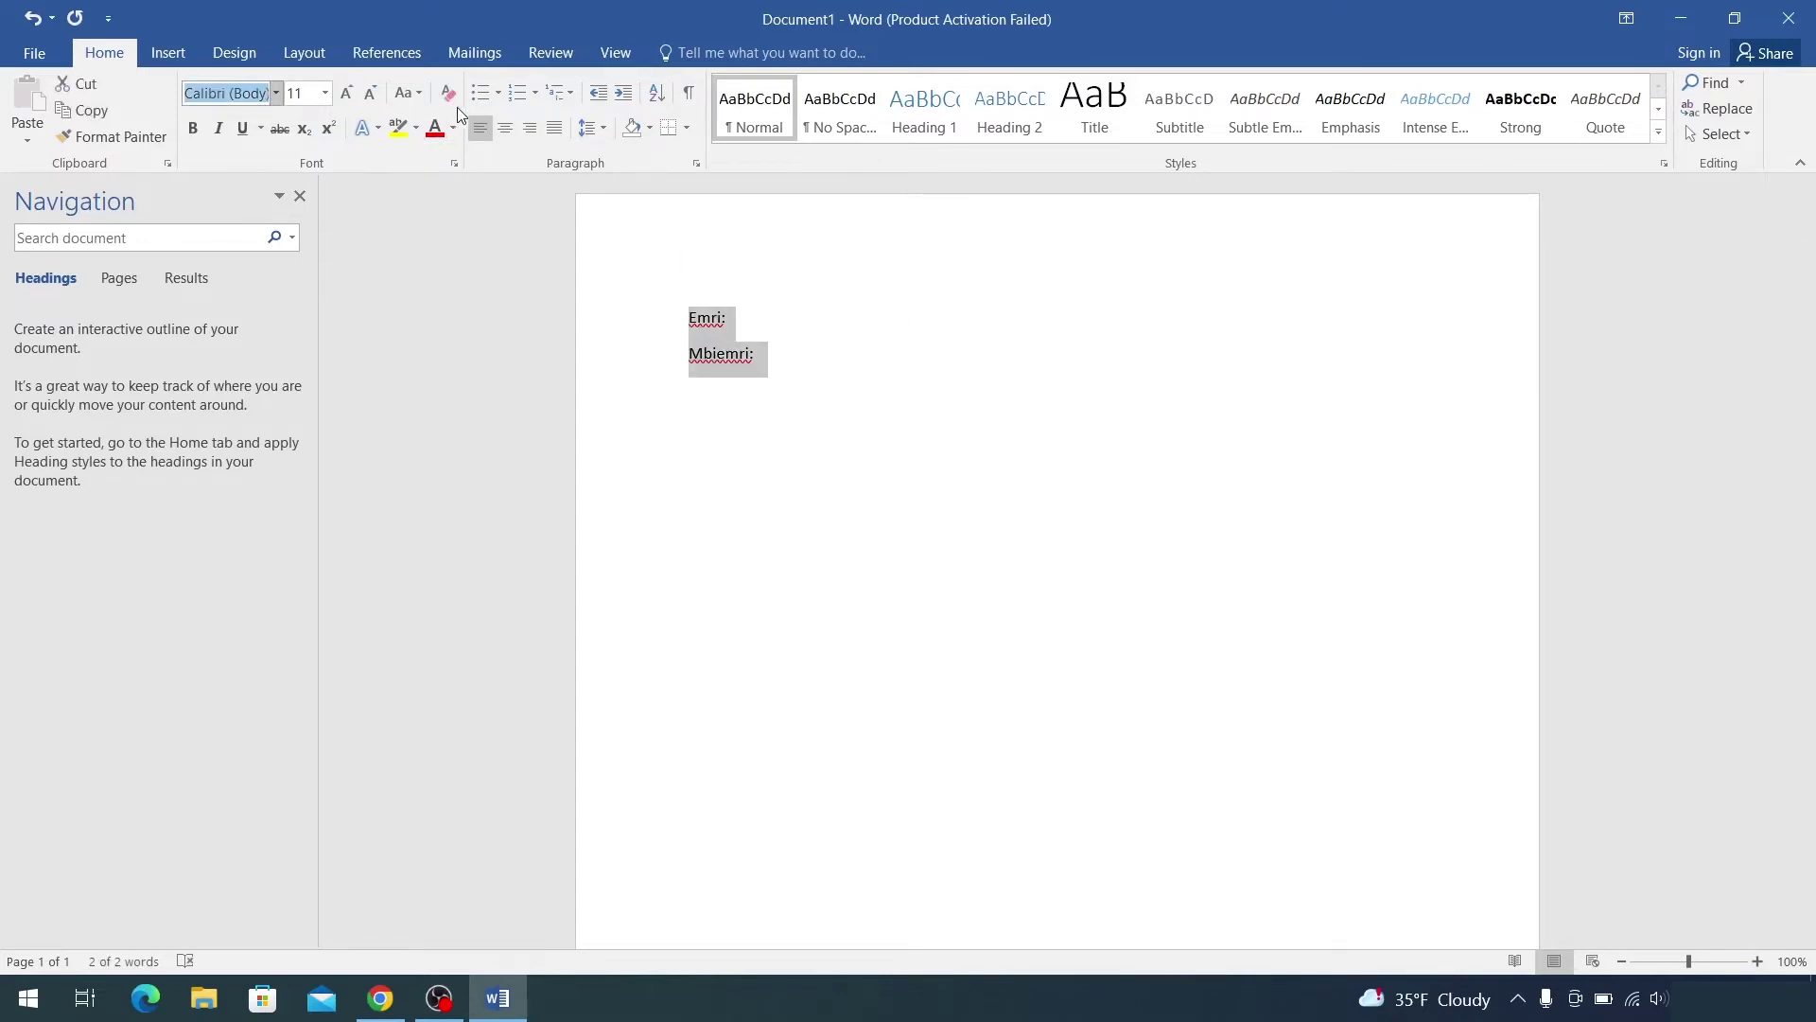
pyautogui.write('T')
pyautogui.press('Return')
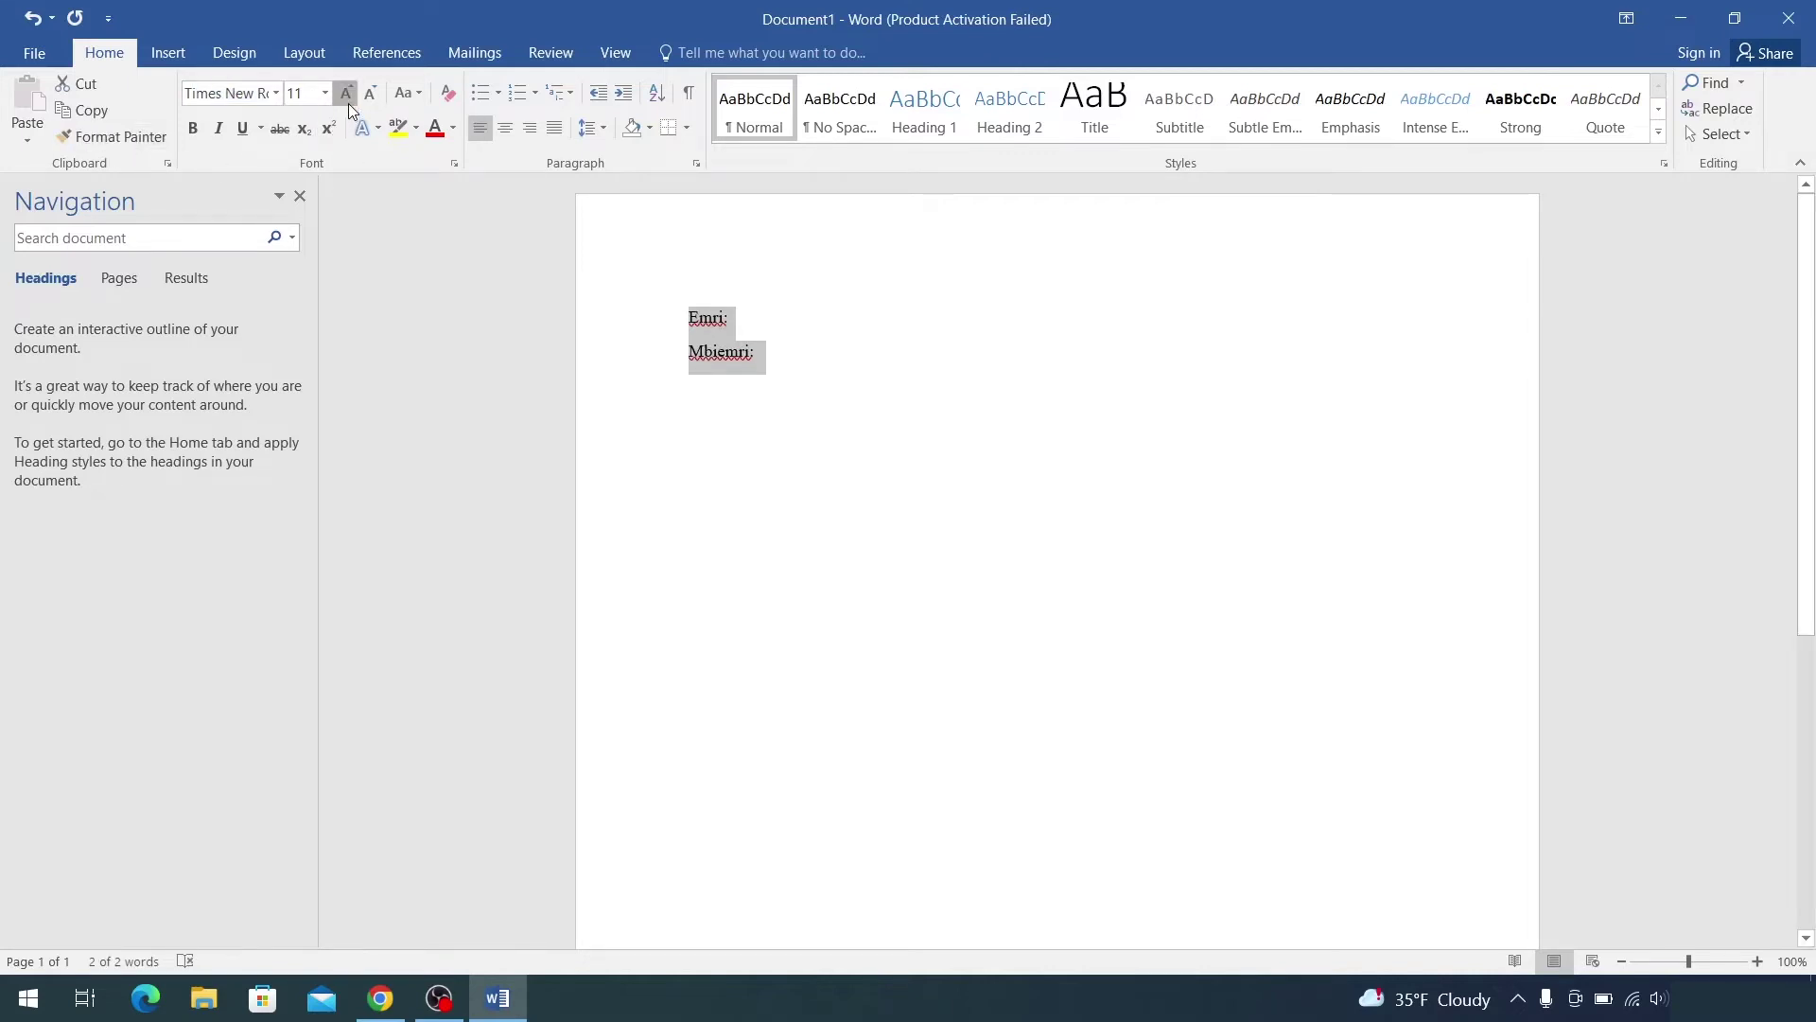
pyautogui.doubleClick(346, 92)
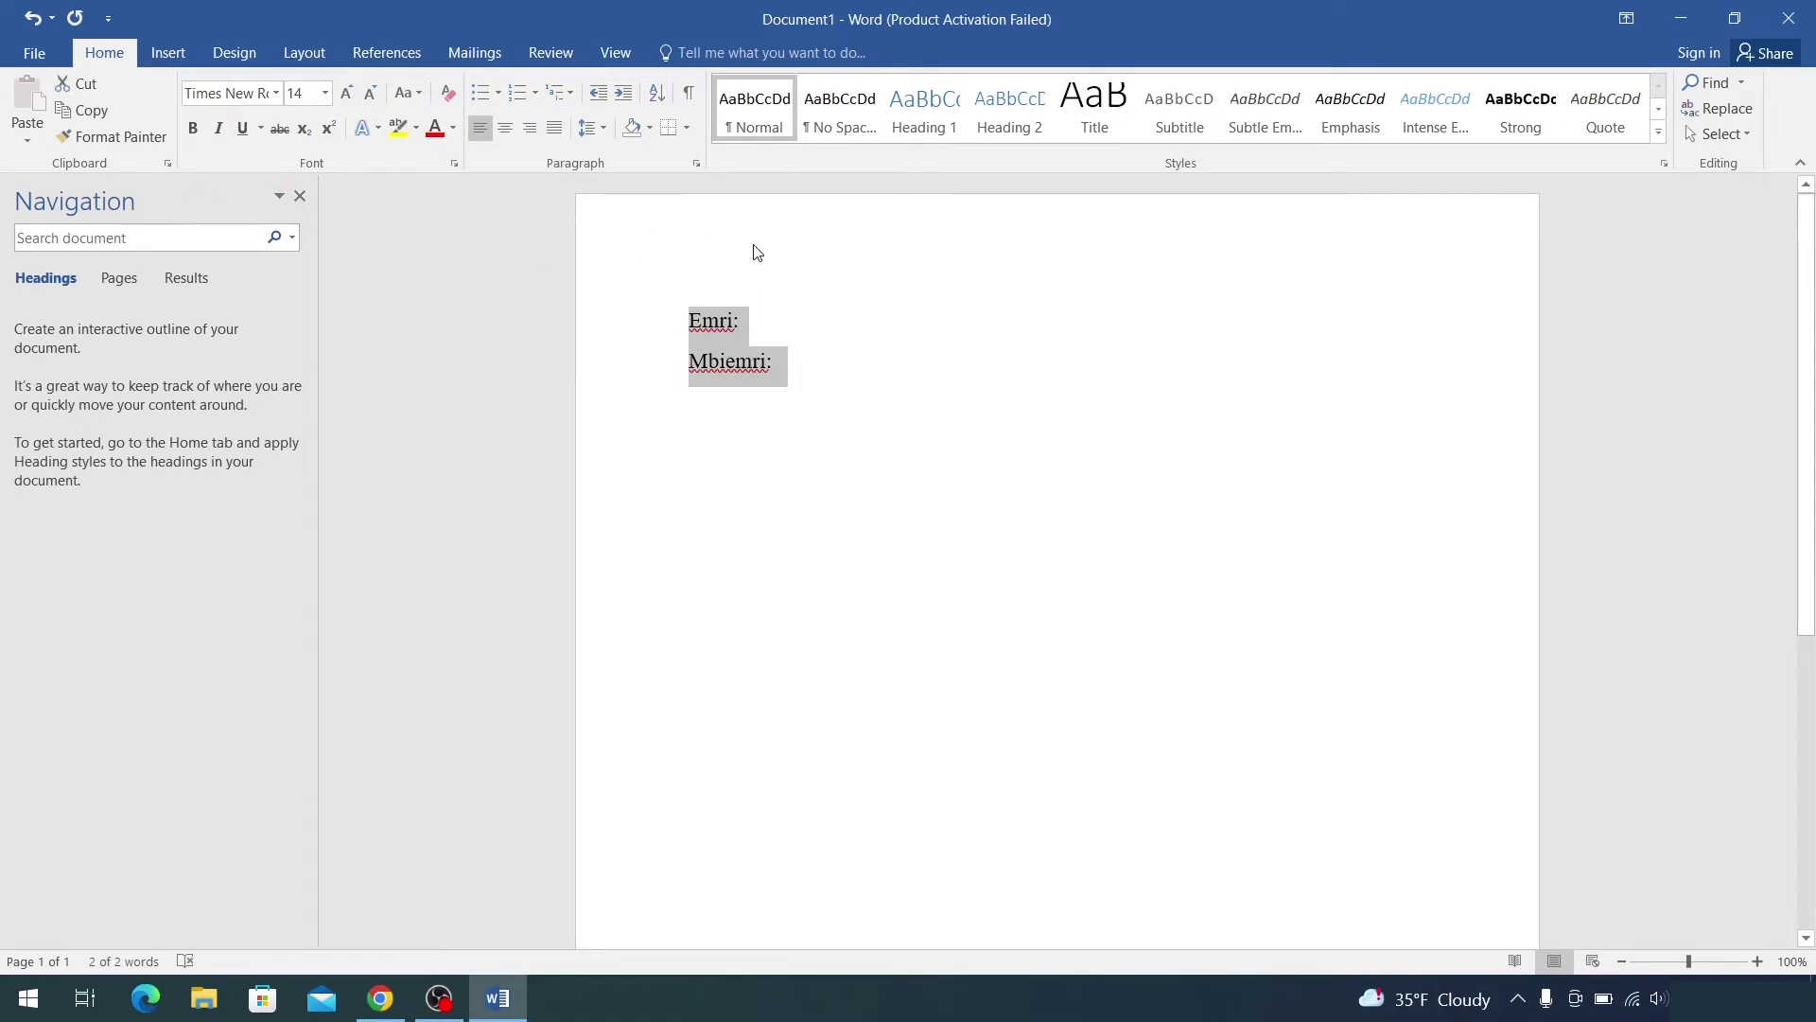
pyautogui.click(812, 355)
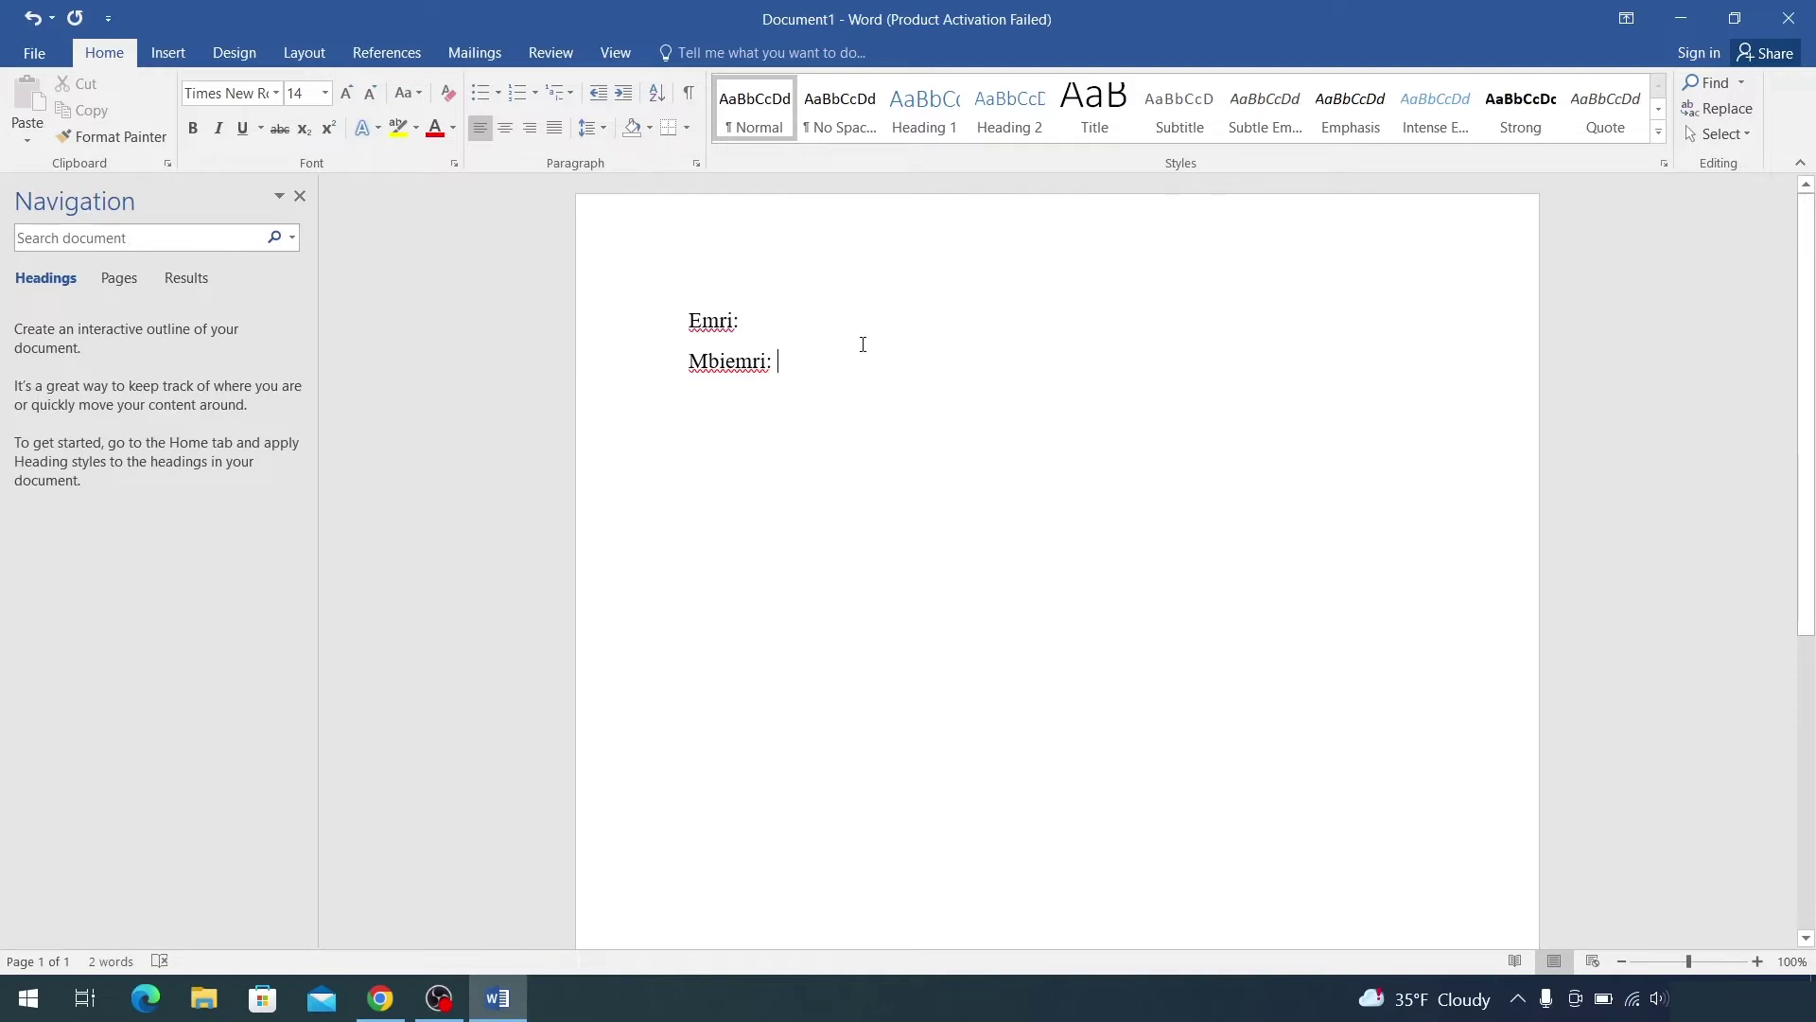
# Step: Add the heading 'Bullizmi' and paste the bullying definition paragraph below it
pyautogui.press('Return')
pyautogui.press('Return')
pyautogui.write('Bullizmi')
pyautogui.press('Return')
pyautogui.press('Return')
pyautogui.write('“Bullizmi” apo “ngacmimi” në gjuhën shqipe është një fenomen shumë I përhapur në mbarë botën. Konsiderohet si cështje problematike në vecanti në mesin e adoleshentëve në objektet shkollore.')
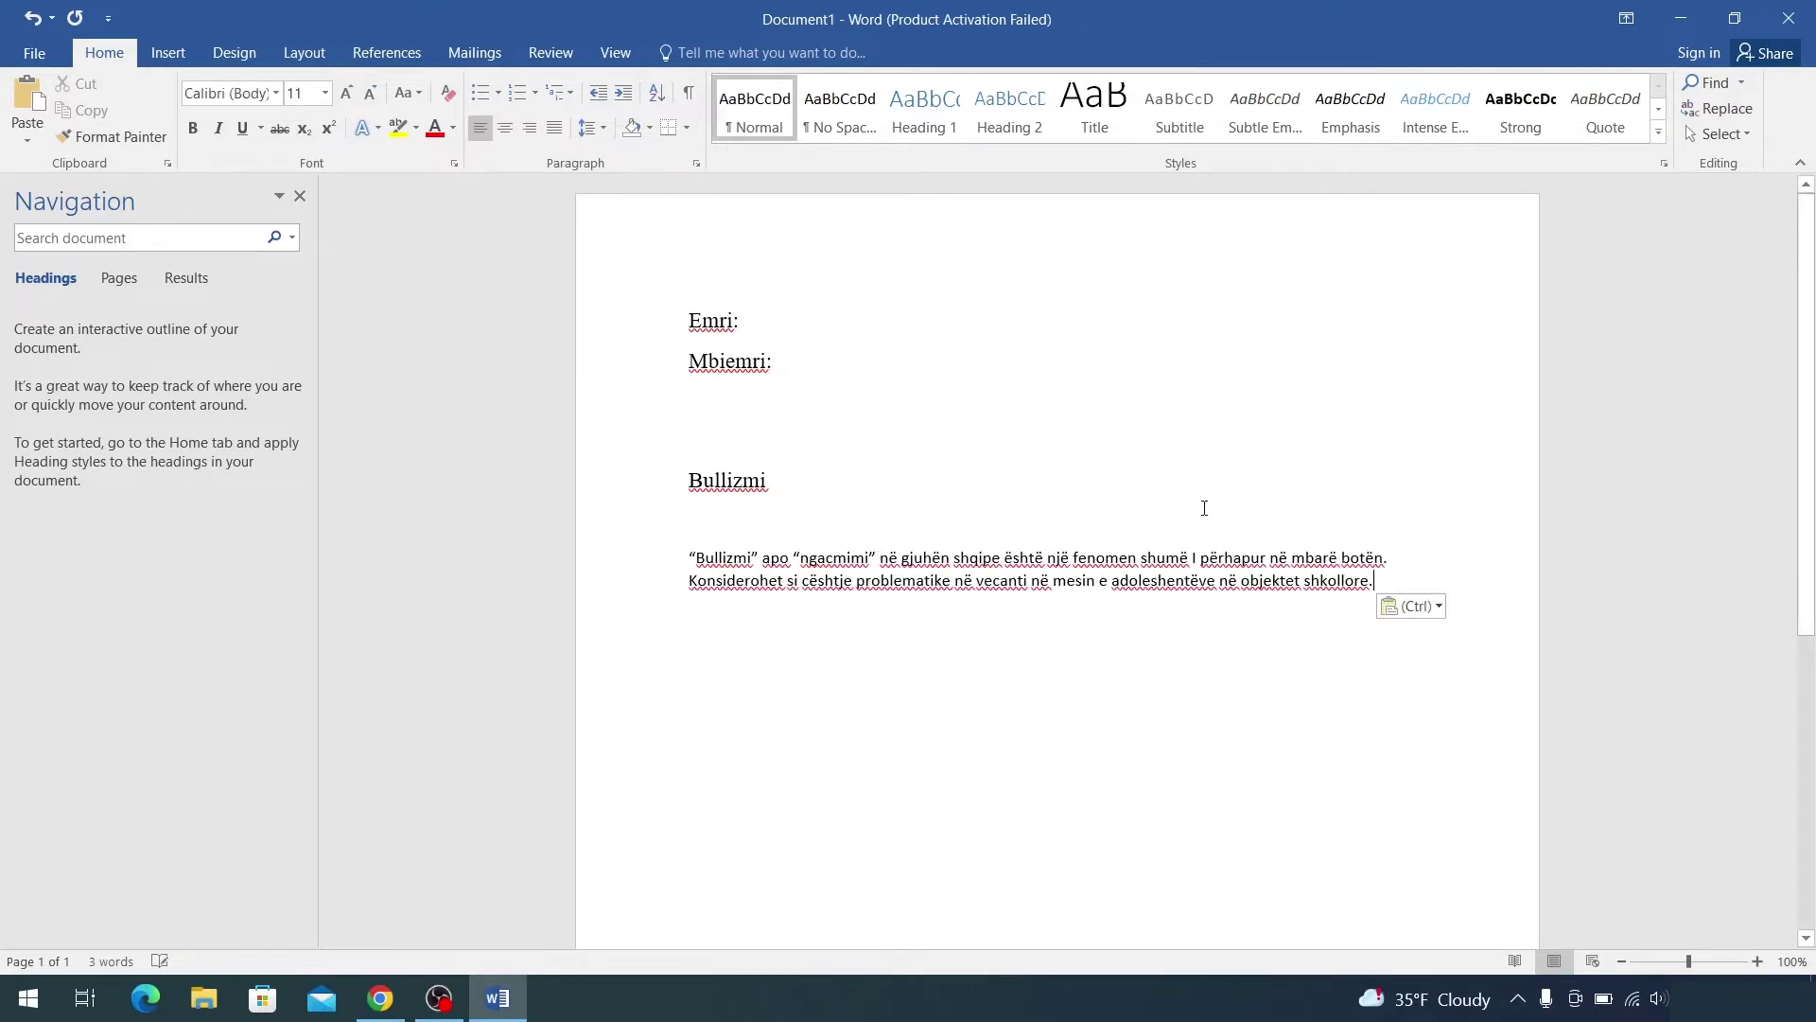
# Step: Format the definition paragraph in 12-point Times New Roman with 1.5 line spacing
pyautogui.moveTo(1373, 579); pyautogui.dragTo(657, 579)
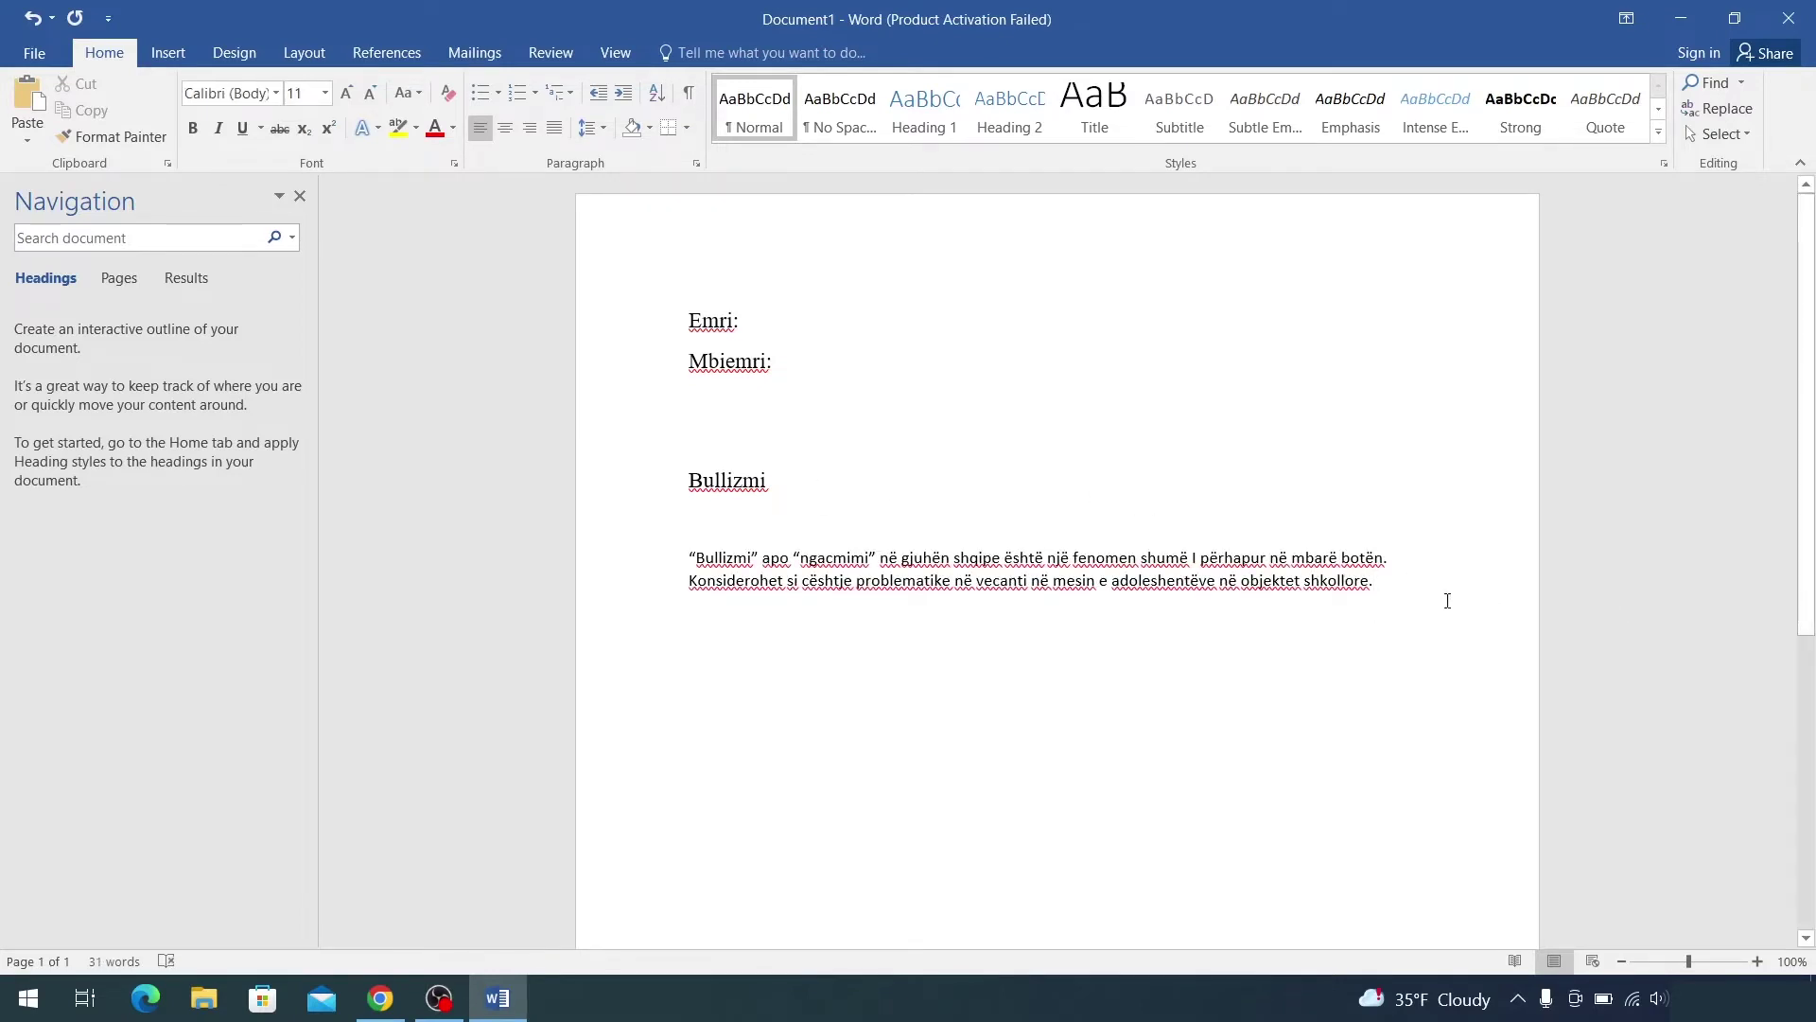
pyautogui.tripleClick(656, 579)
pyautogui.click(246, 92)
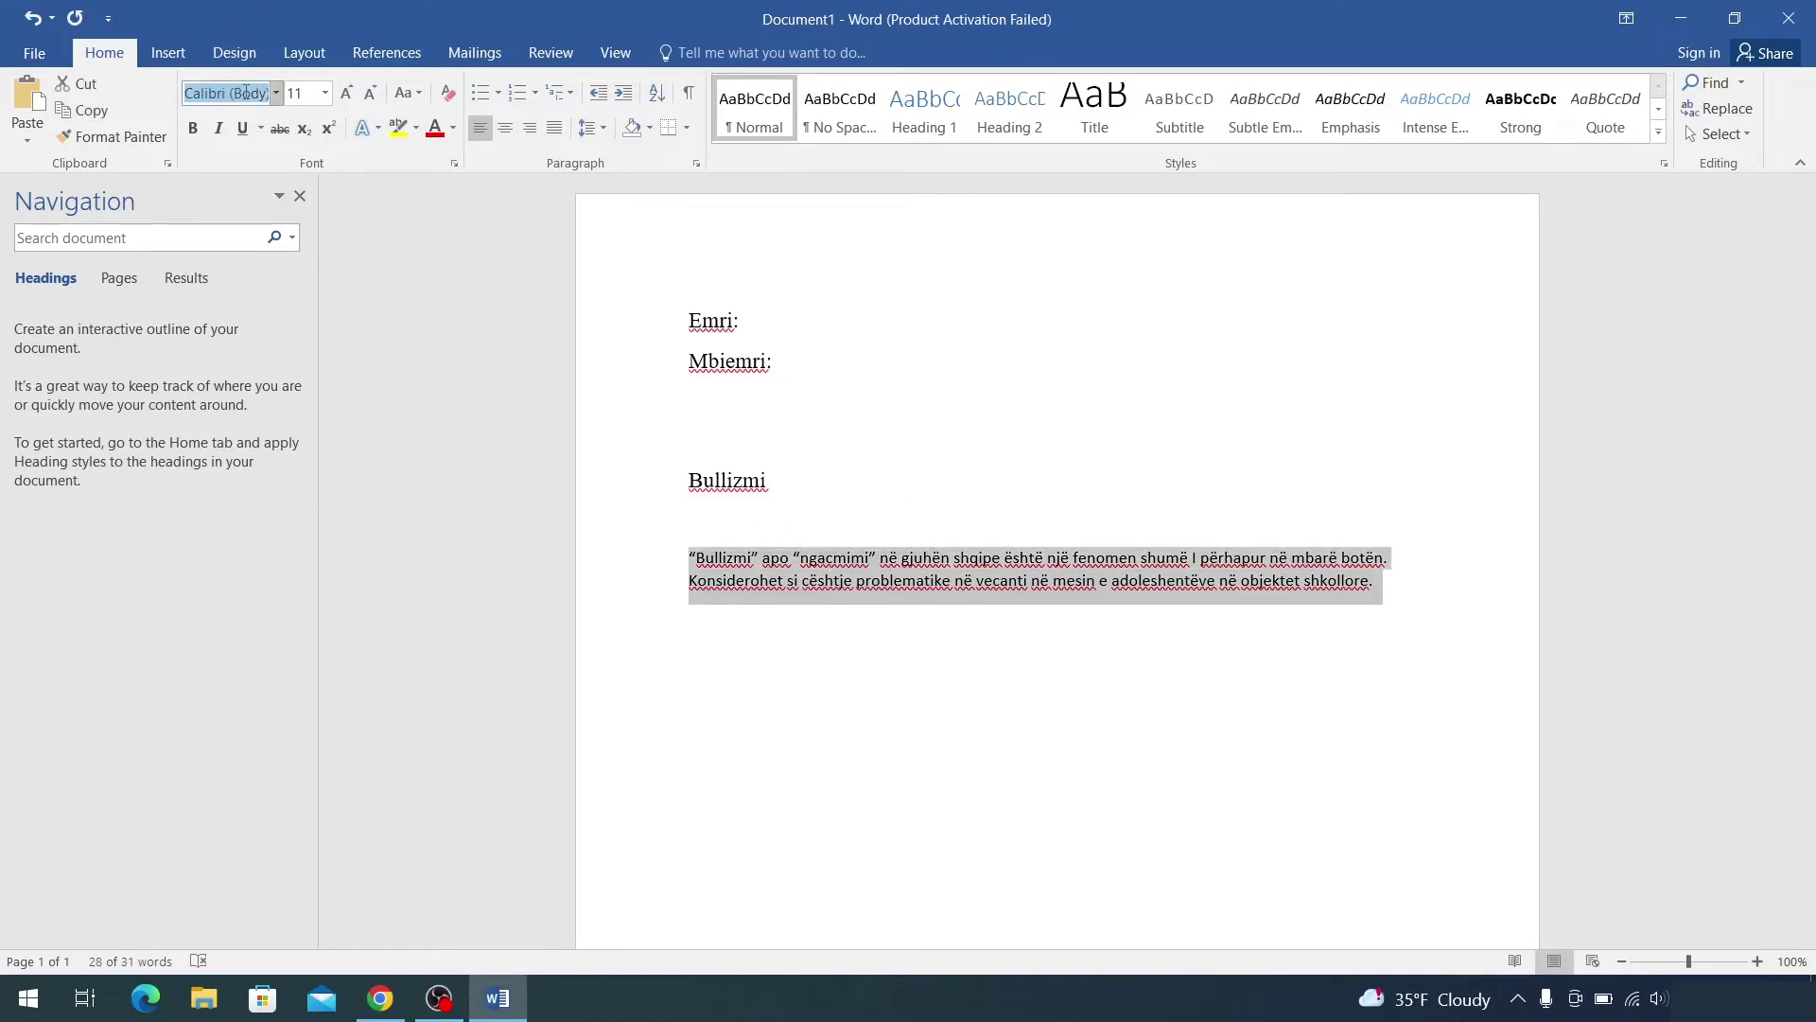
pyautogui.write('T')
pyautogui.press('Return')
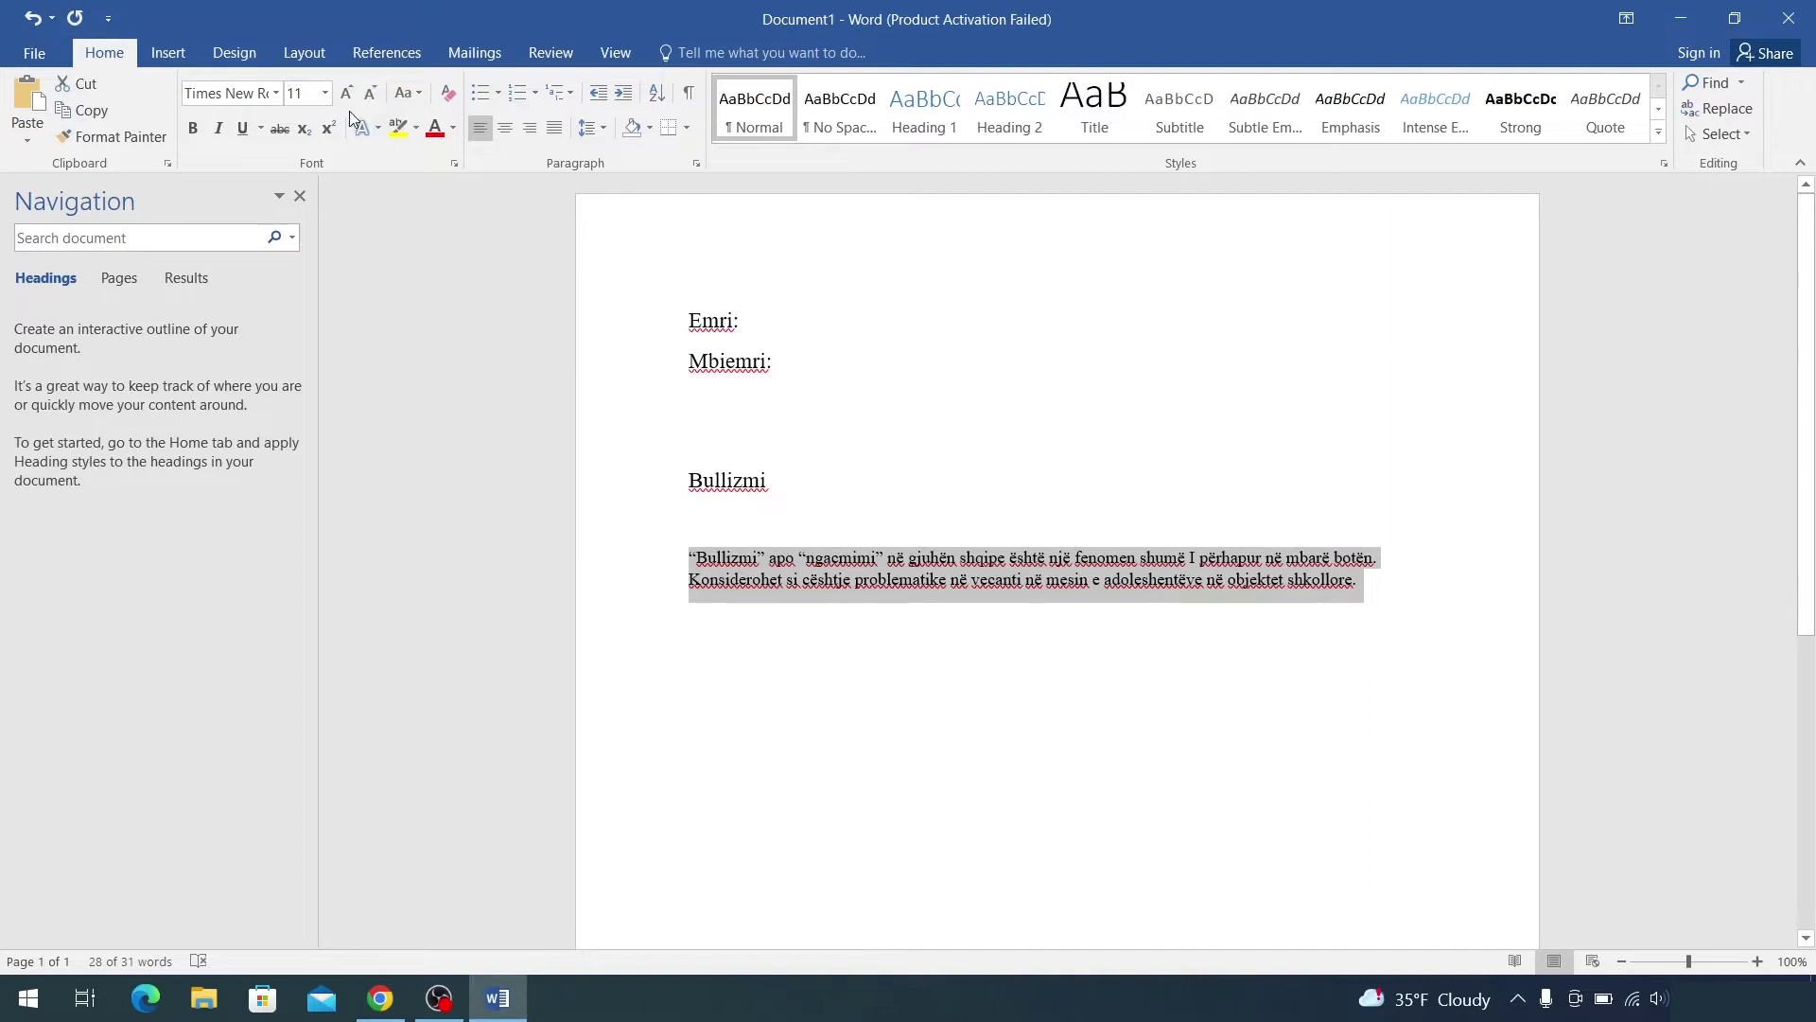
pyautogui.click(346, 96)
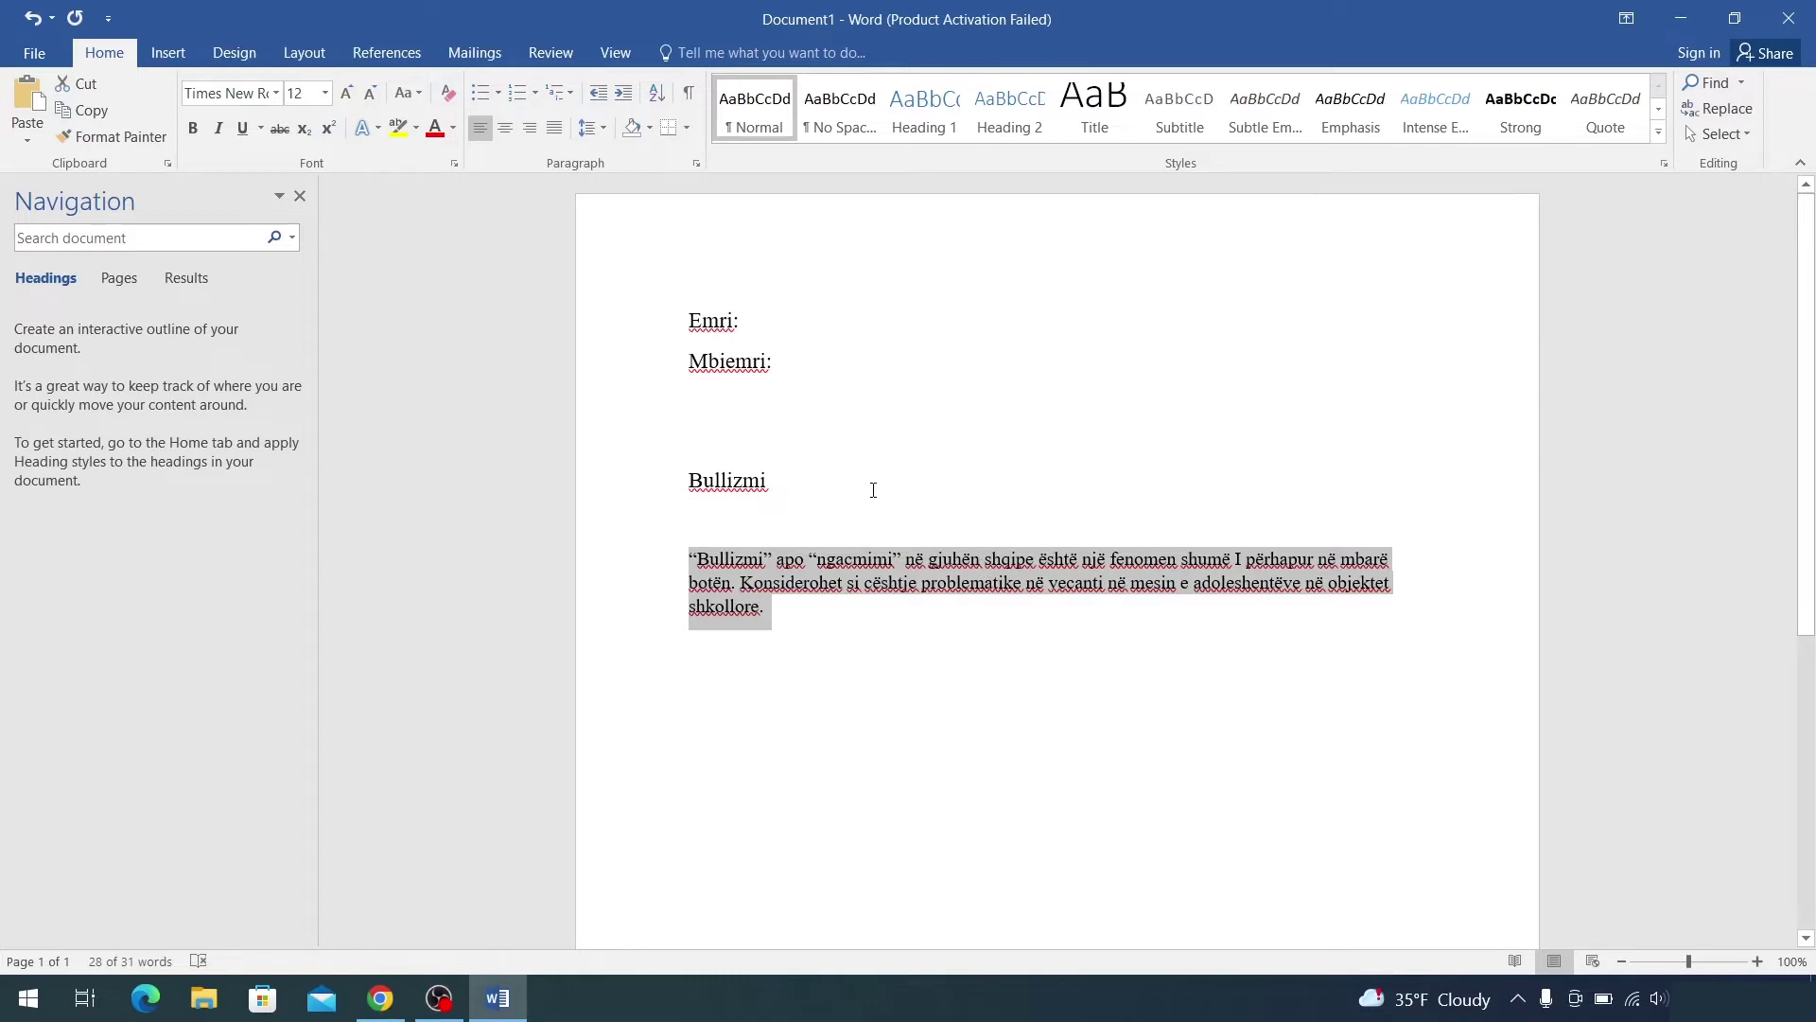
pyautogui.click(610, 135)
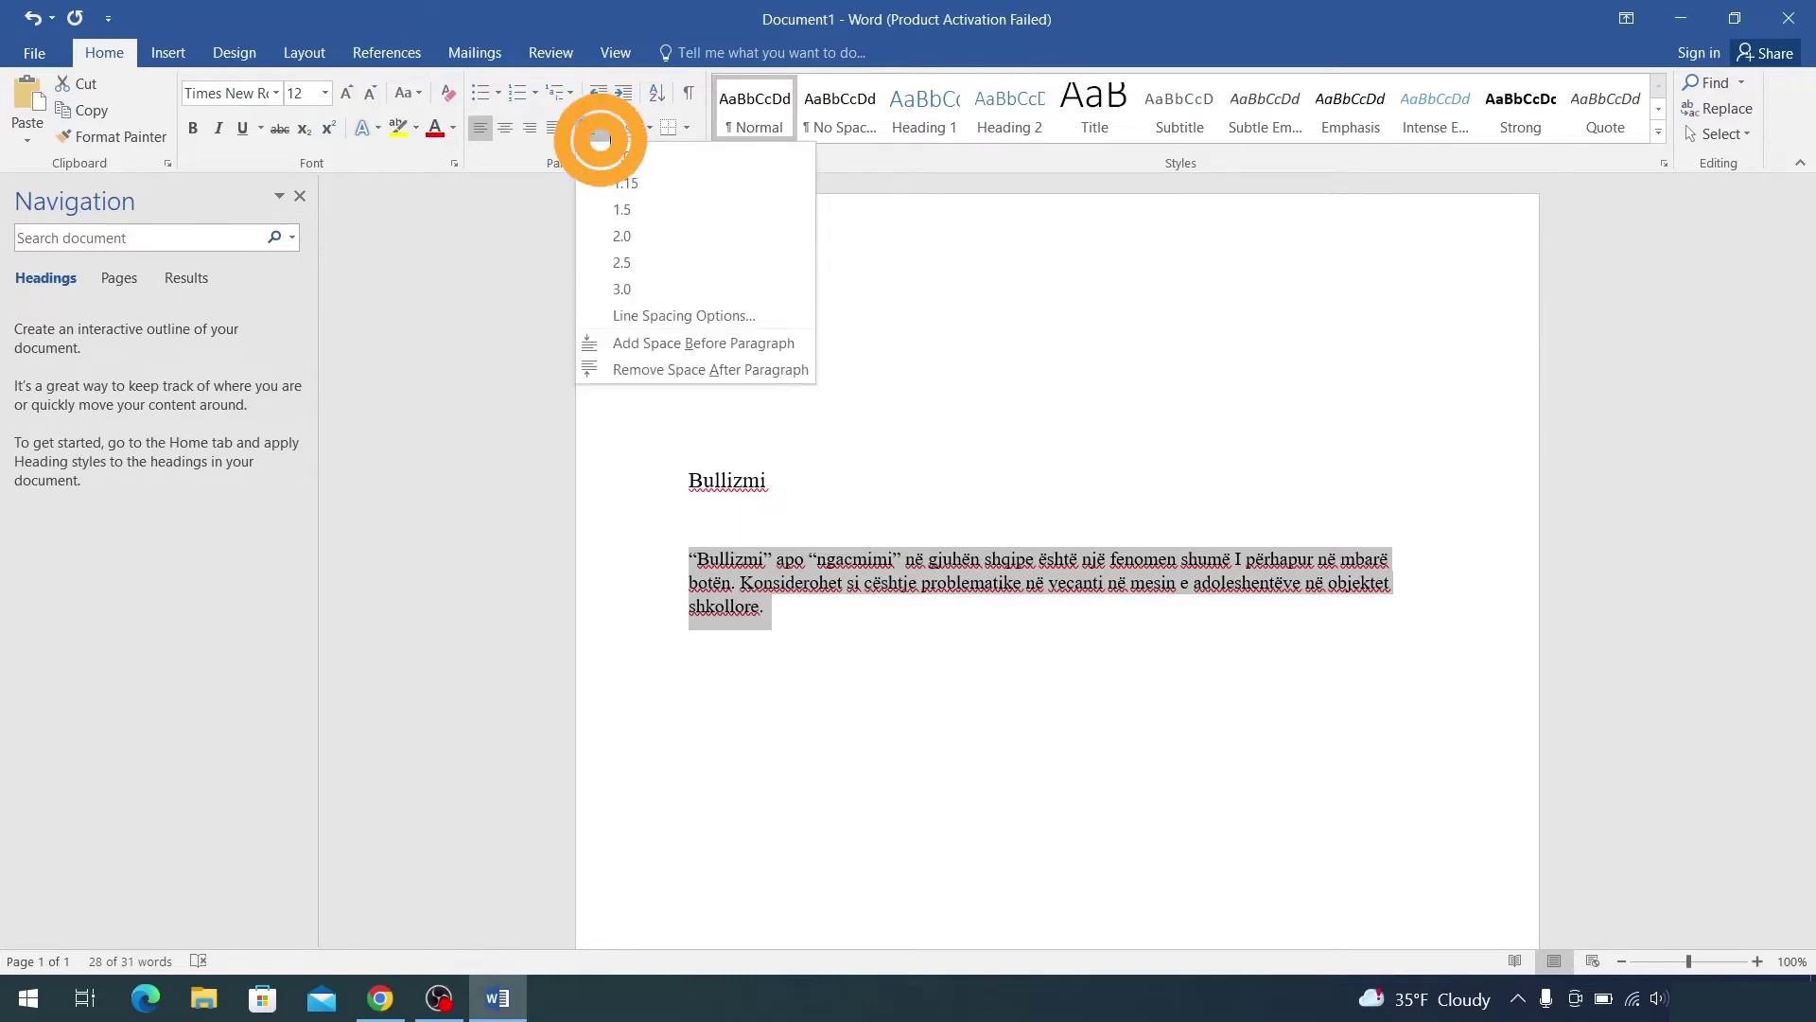
pyautogui.click(674, 211)
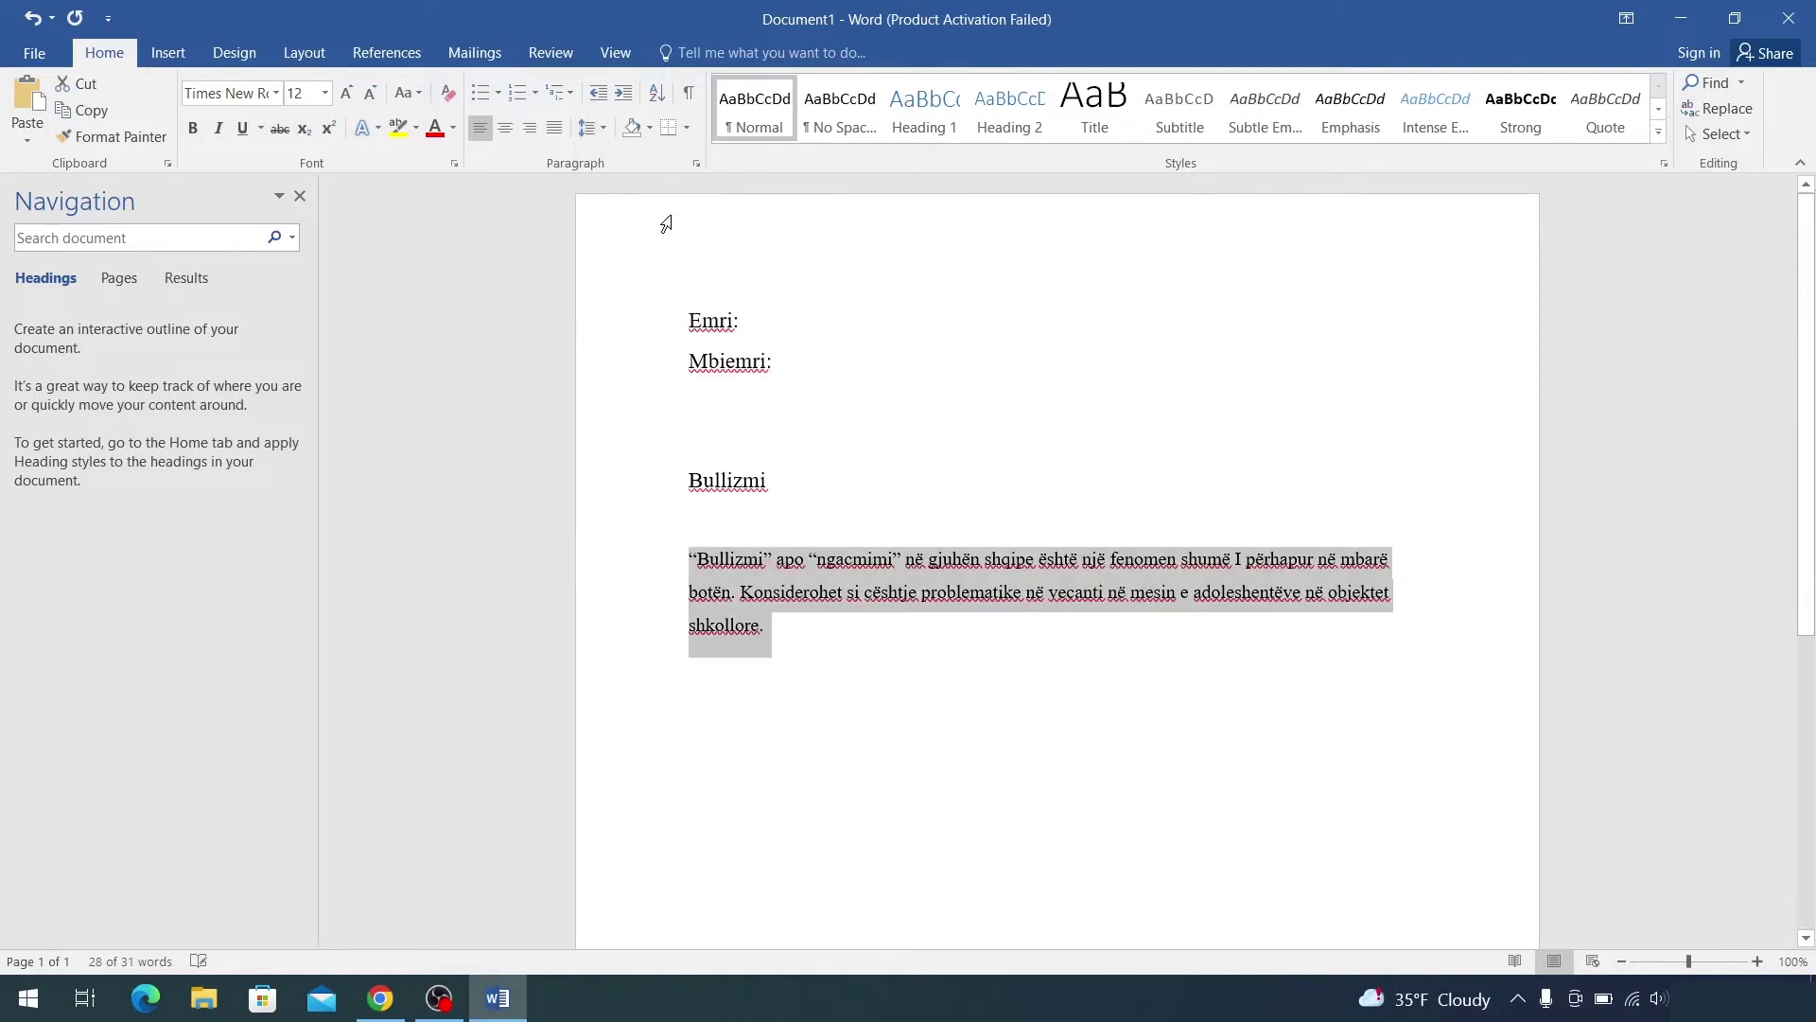
pyautogui.click(903, 699)
# Step: Make the 'Bullizmi' heading 16-point bold
pyautogui.moveTo(790, 491); pyautogui.dragTo(687, 484)
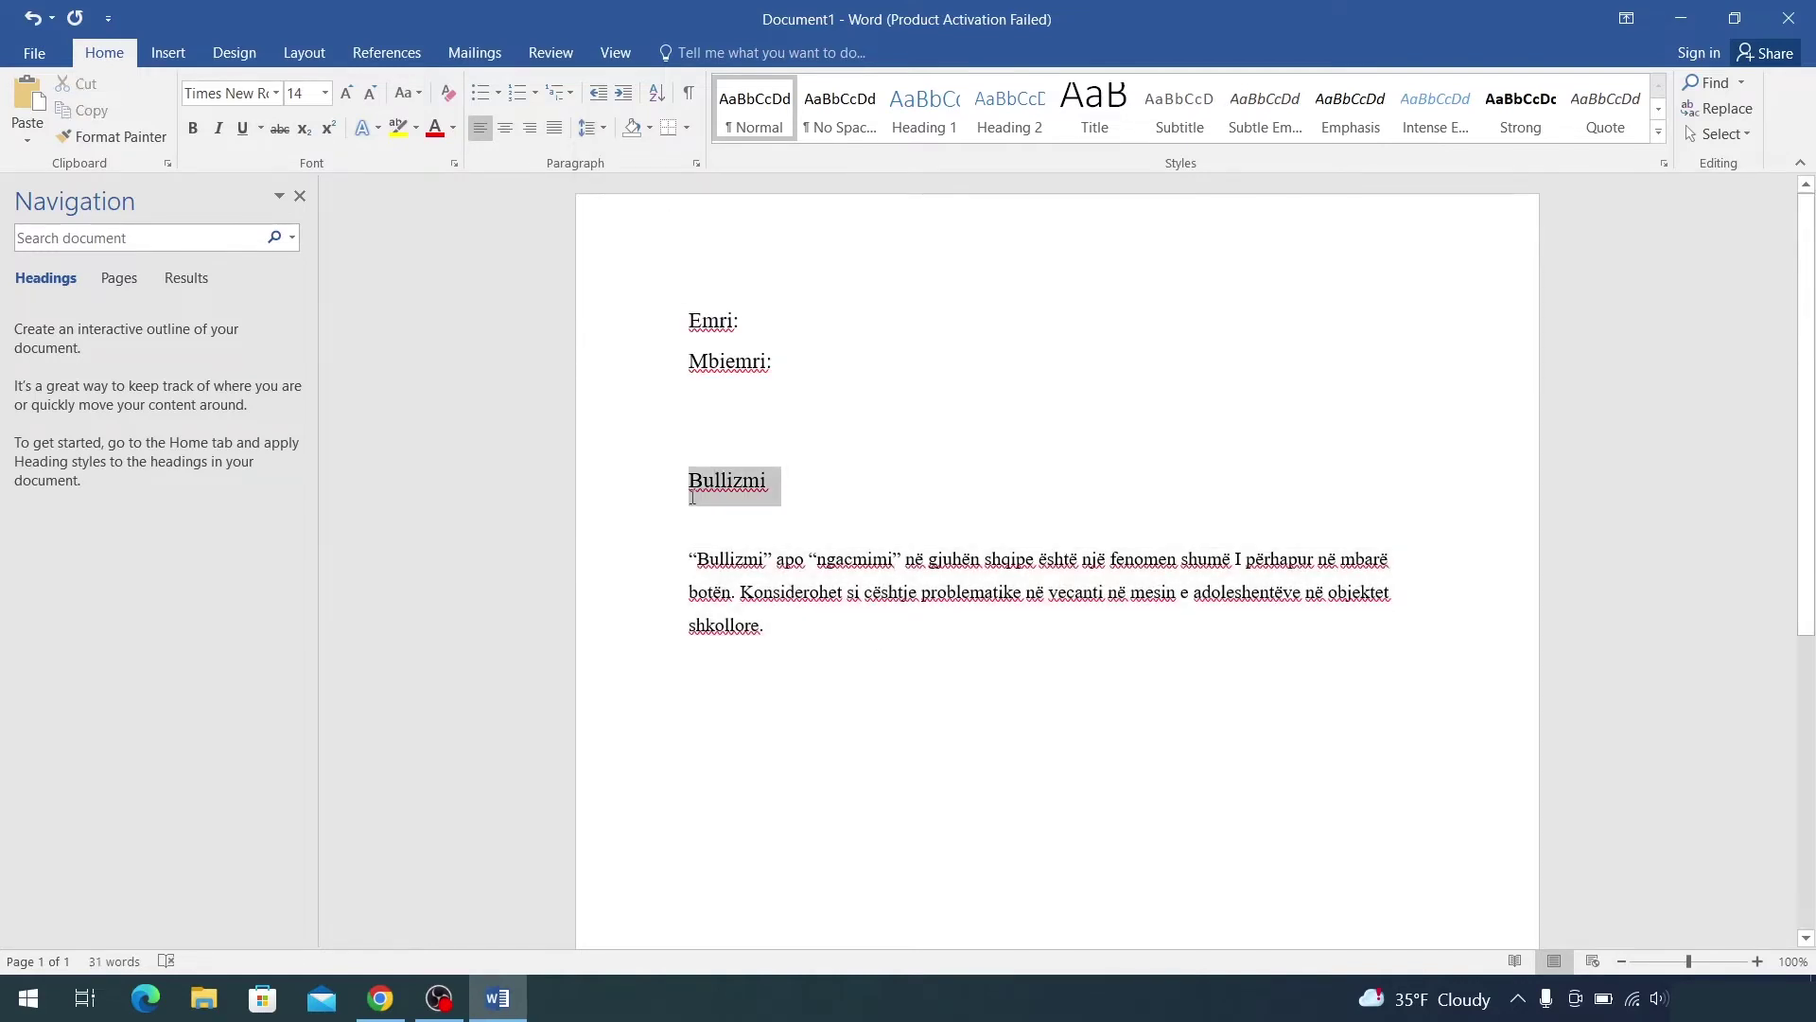
pyautogui.click(346, 92)
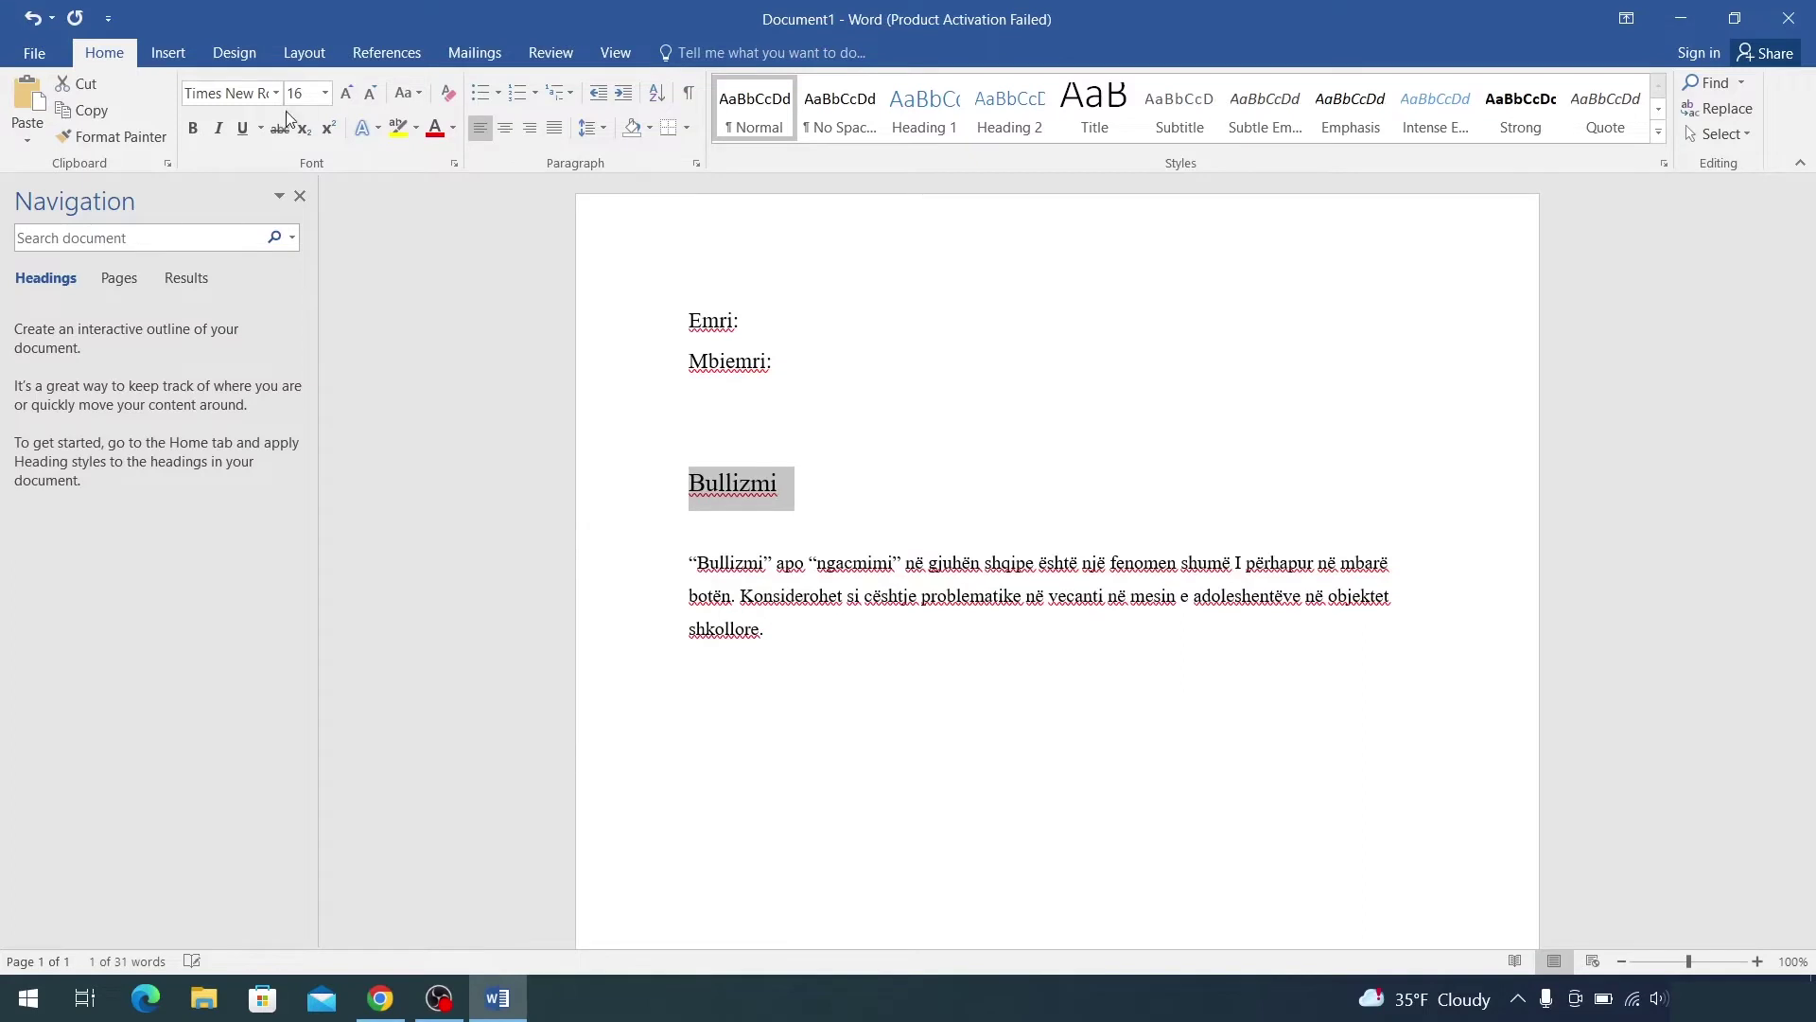
pyautogui.click(193, 128)
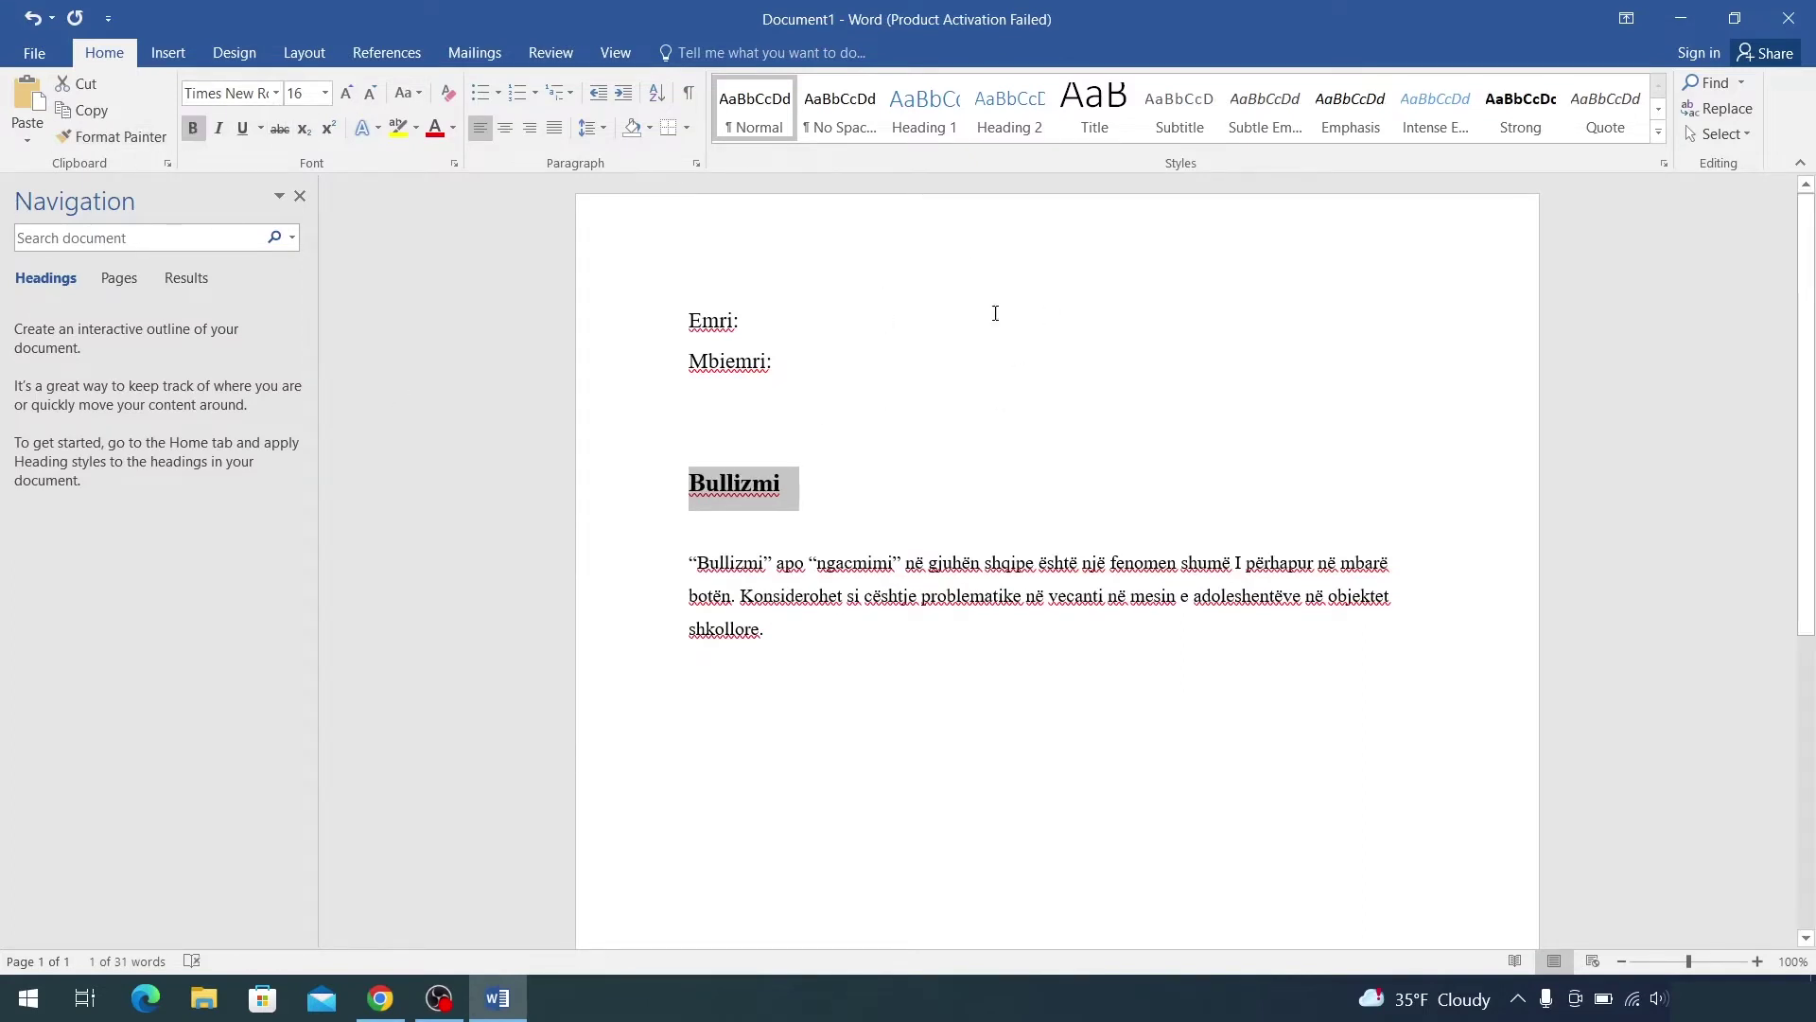
pyautogui.click(954, 547)
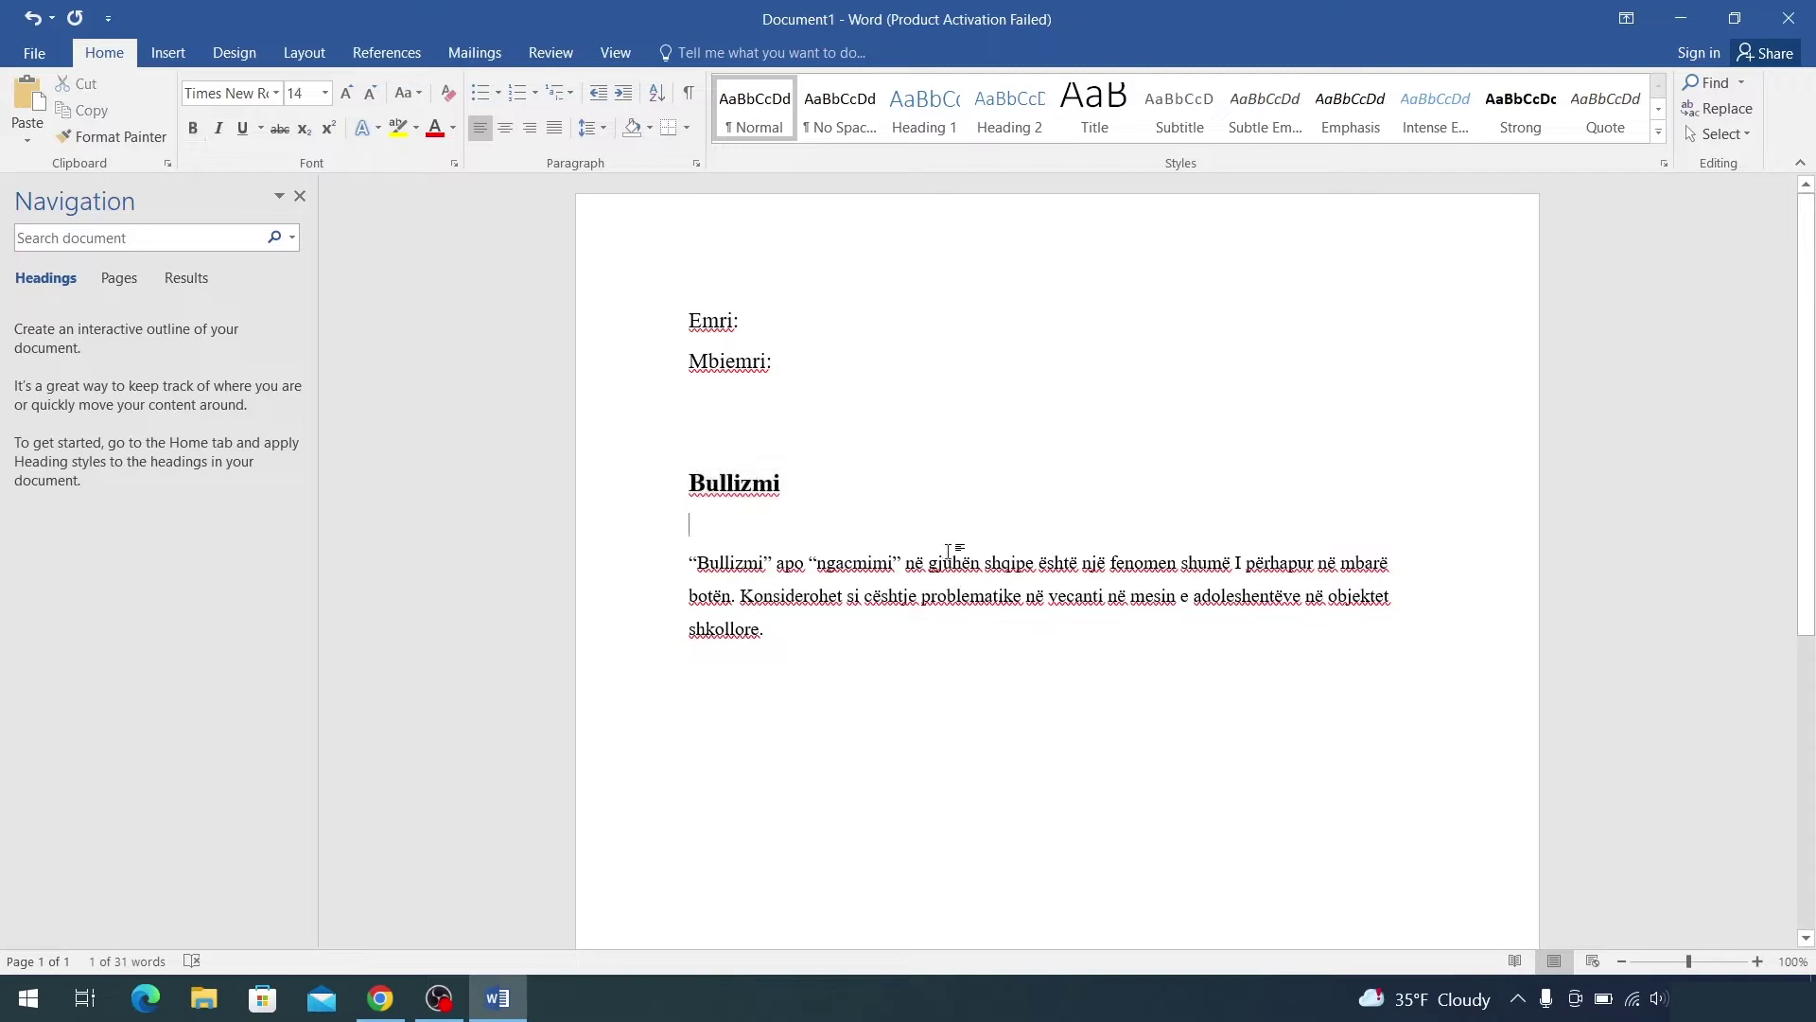
# Step: Insert a 4-column by 3-row table beneath the bullying paragraph
pyautogui.click(949, 689)
pyautogui.scroll(-3, 1110, 216)
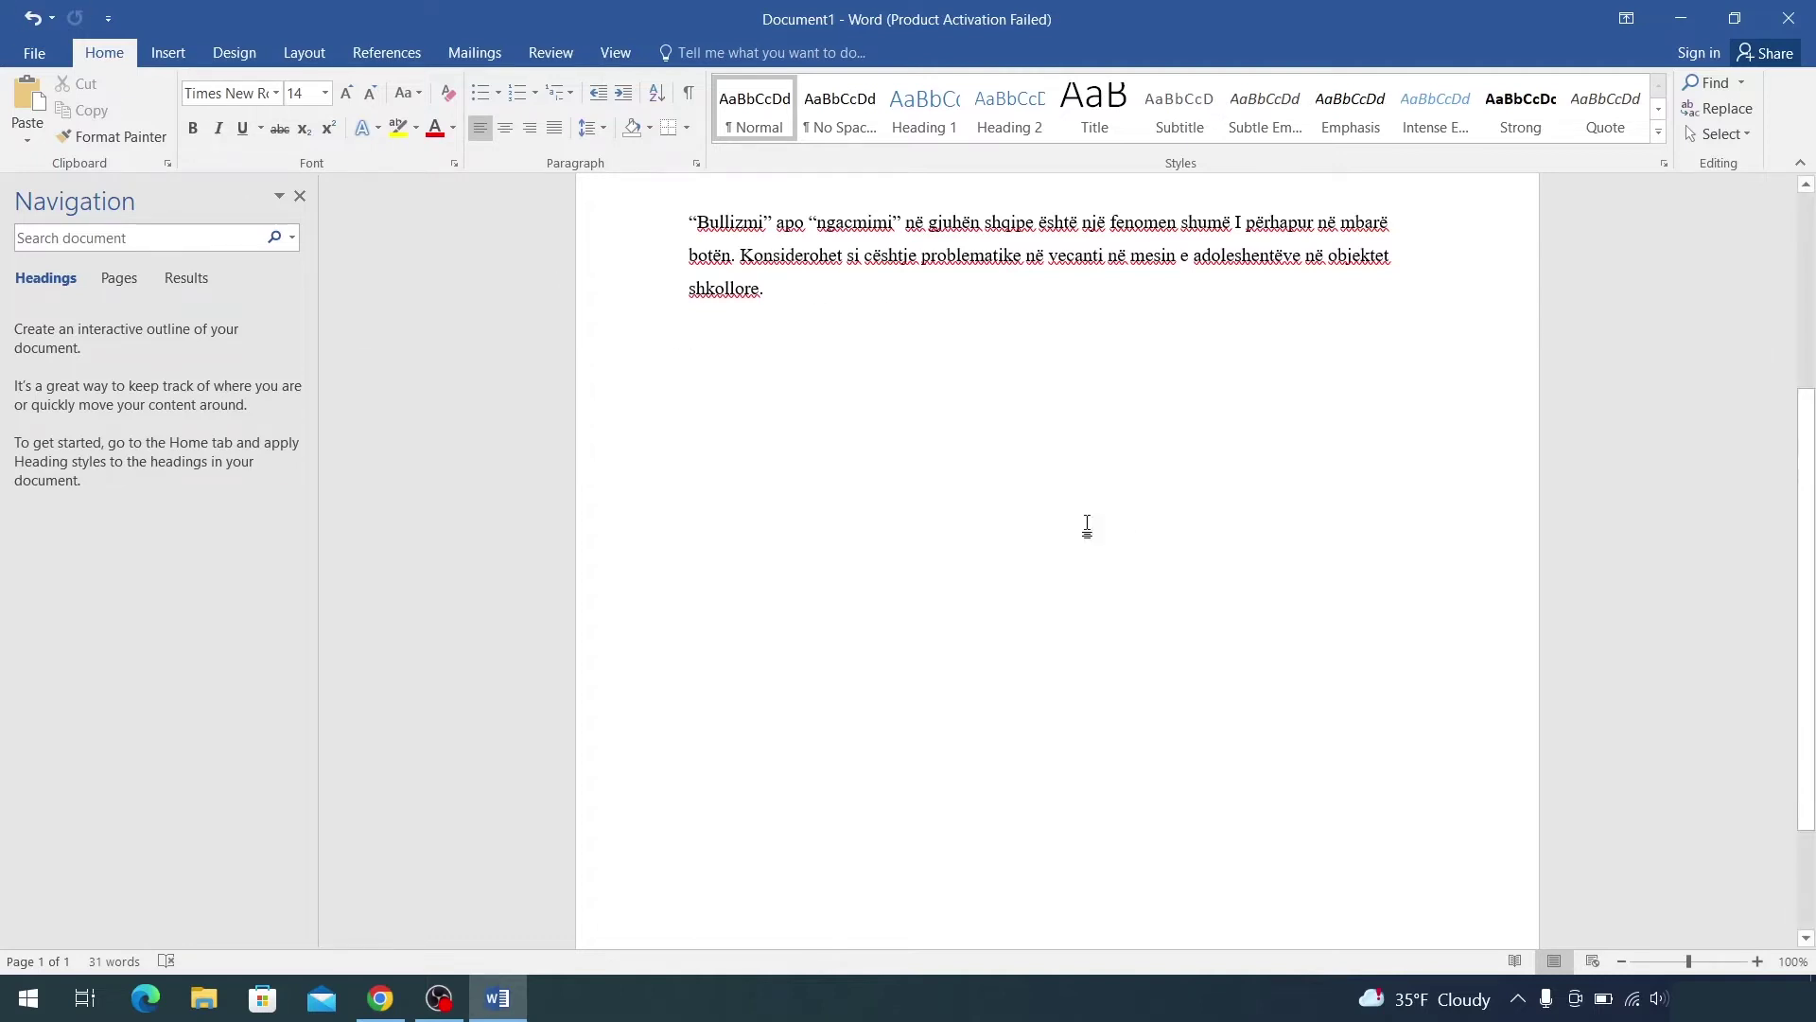
pyautogui.click(171, 55)
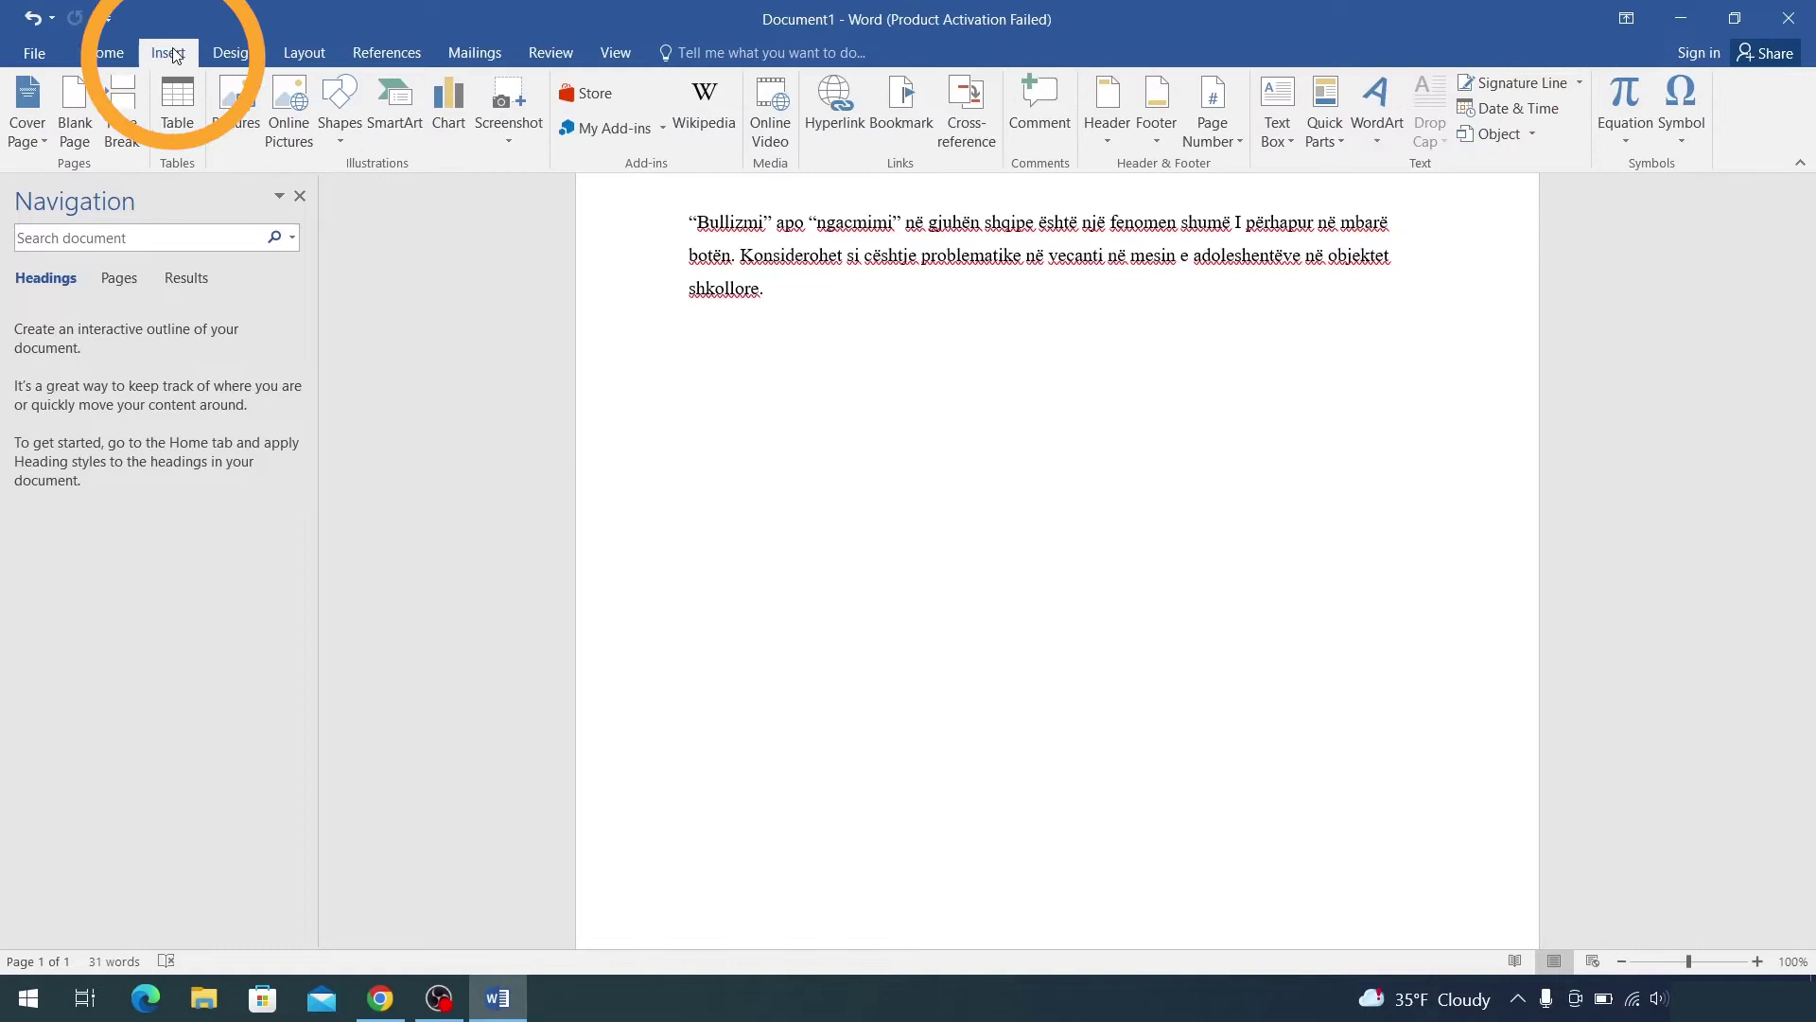
pyautogui.click(179, 144)
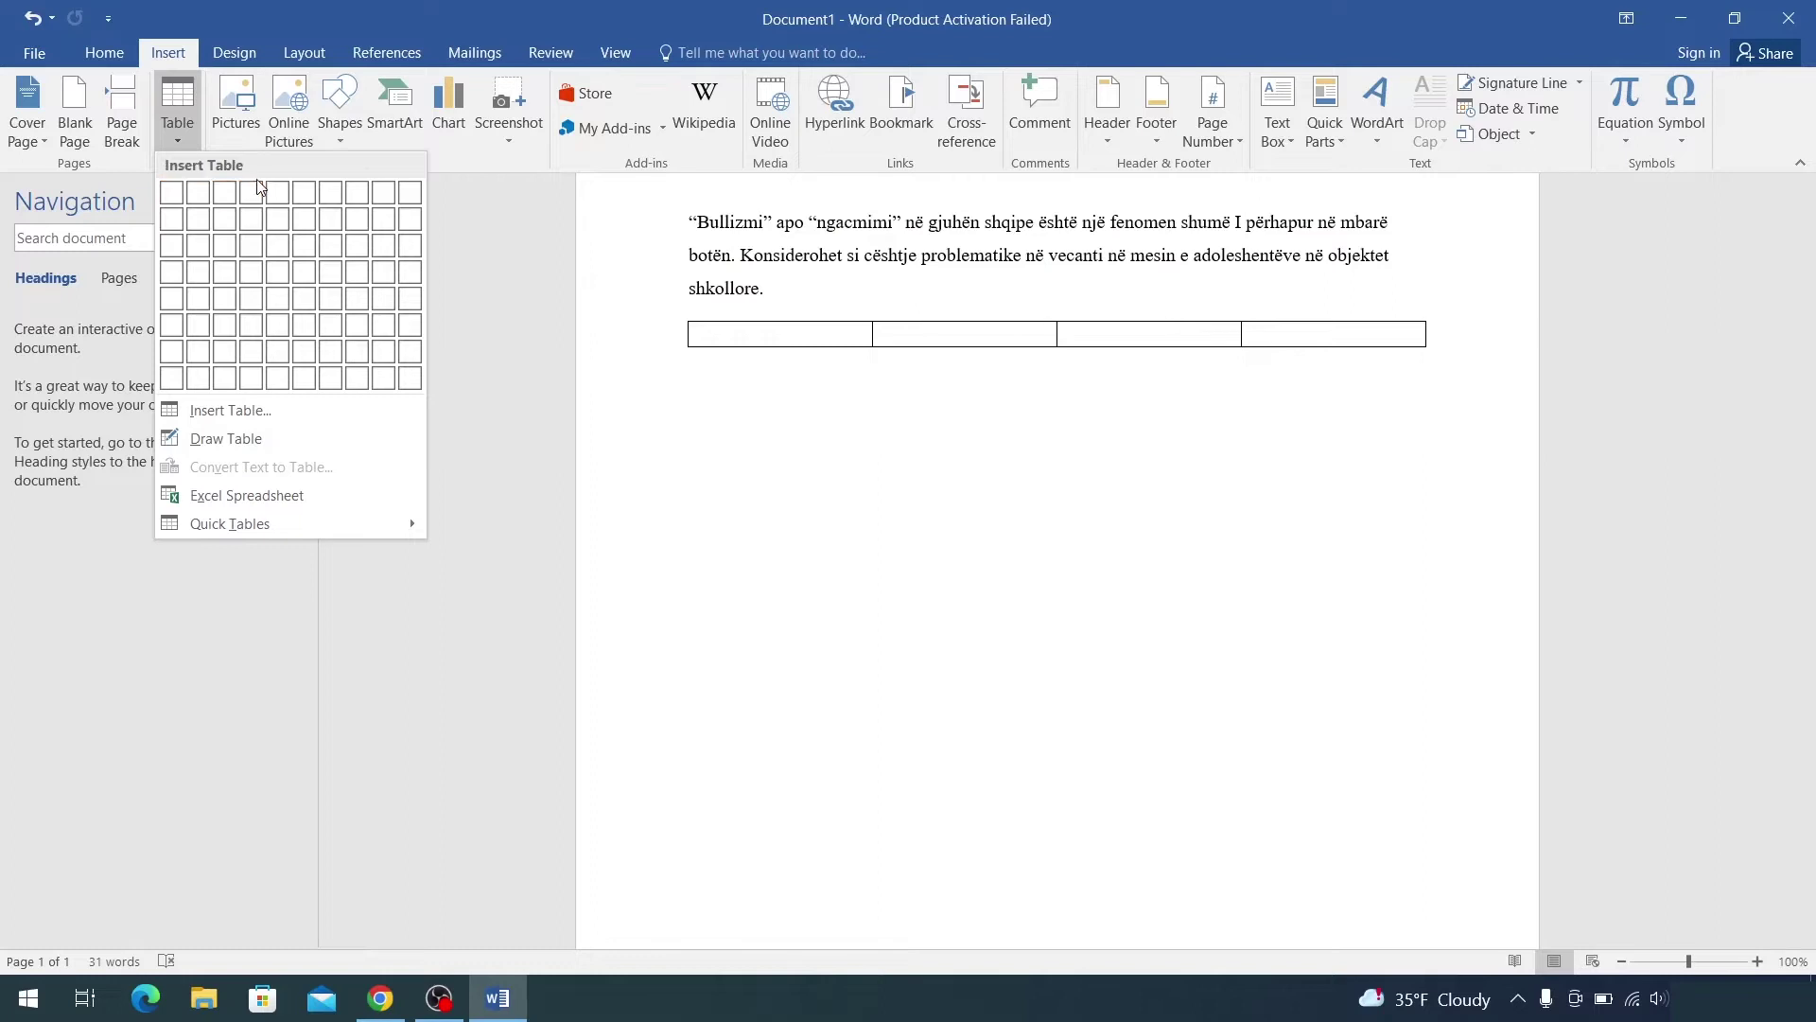
pyautogui.click(258, 239)
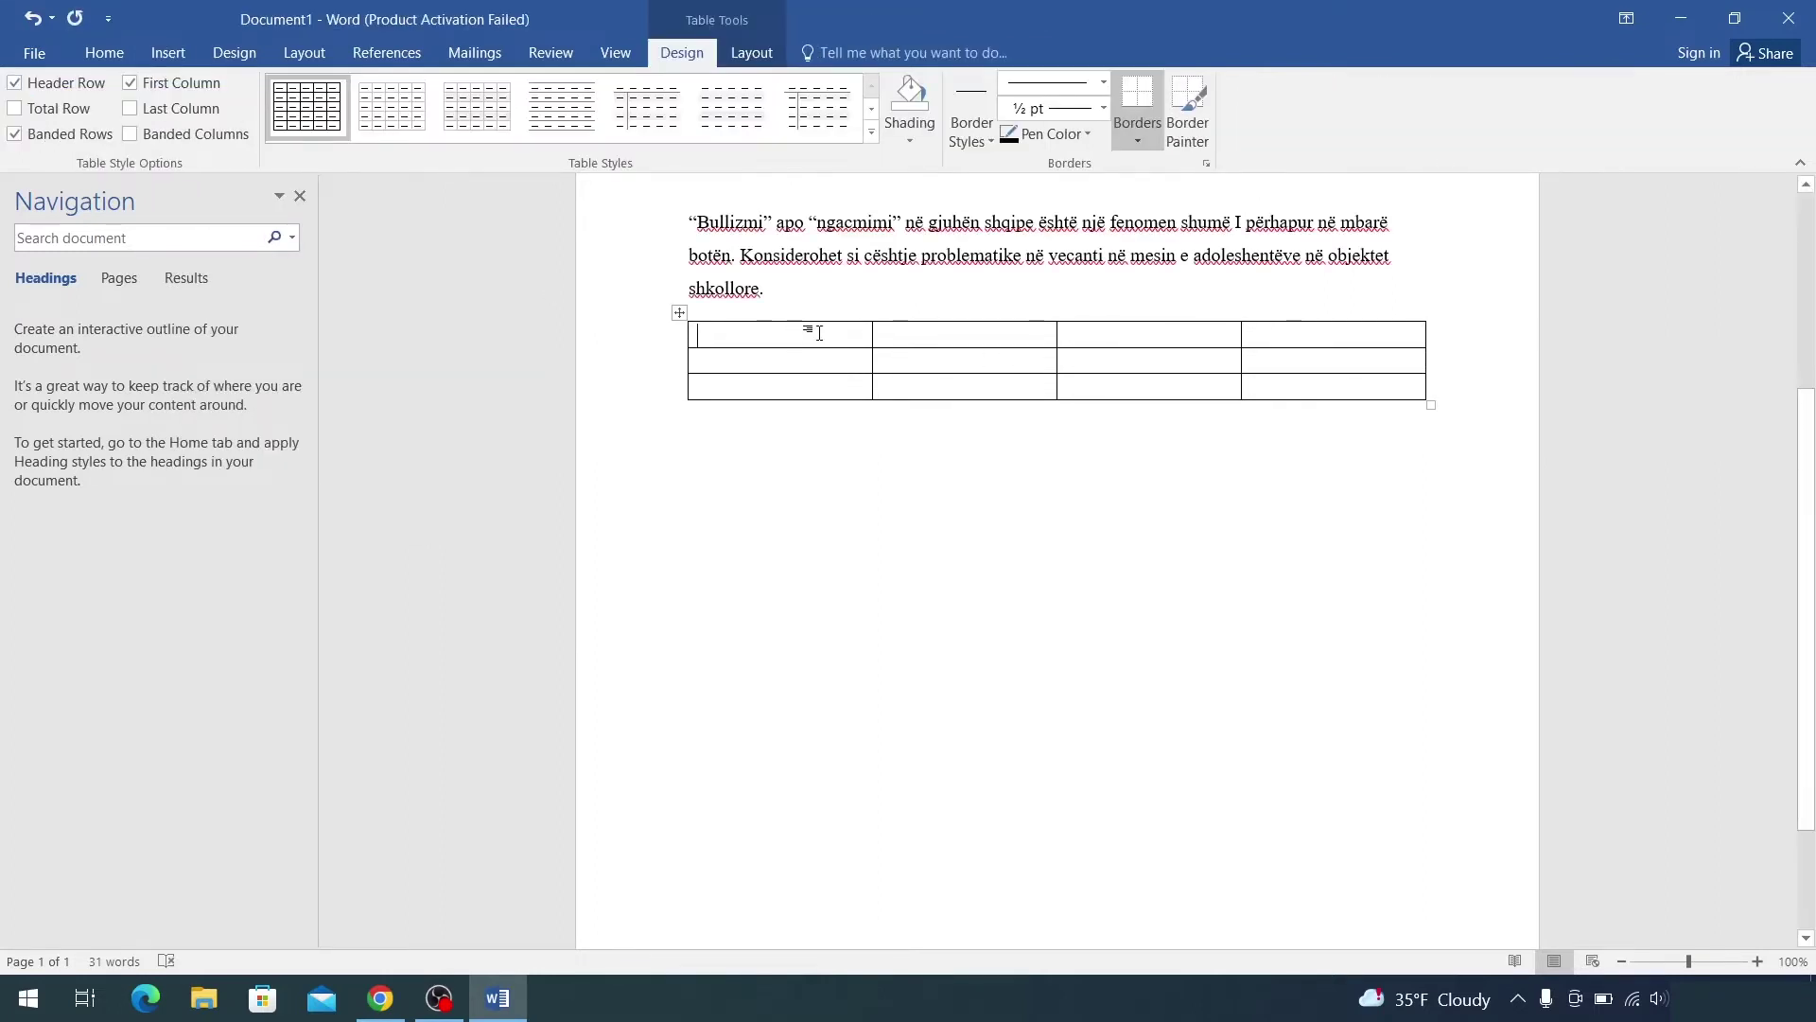
# Step: Enter Gjinia, Mosha, Vendi down the first column and Femer, mashkull, Preferoj mos tregu across the first row
pyautogui.write('gjinia')
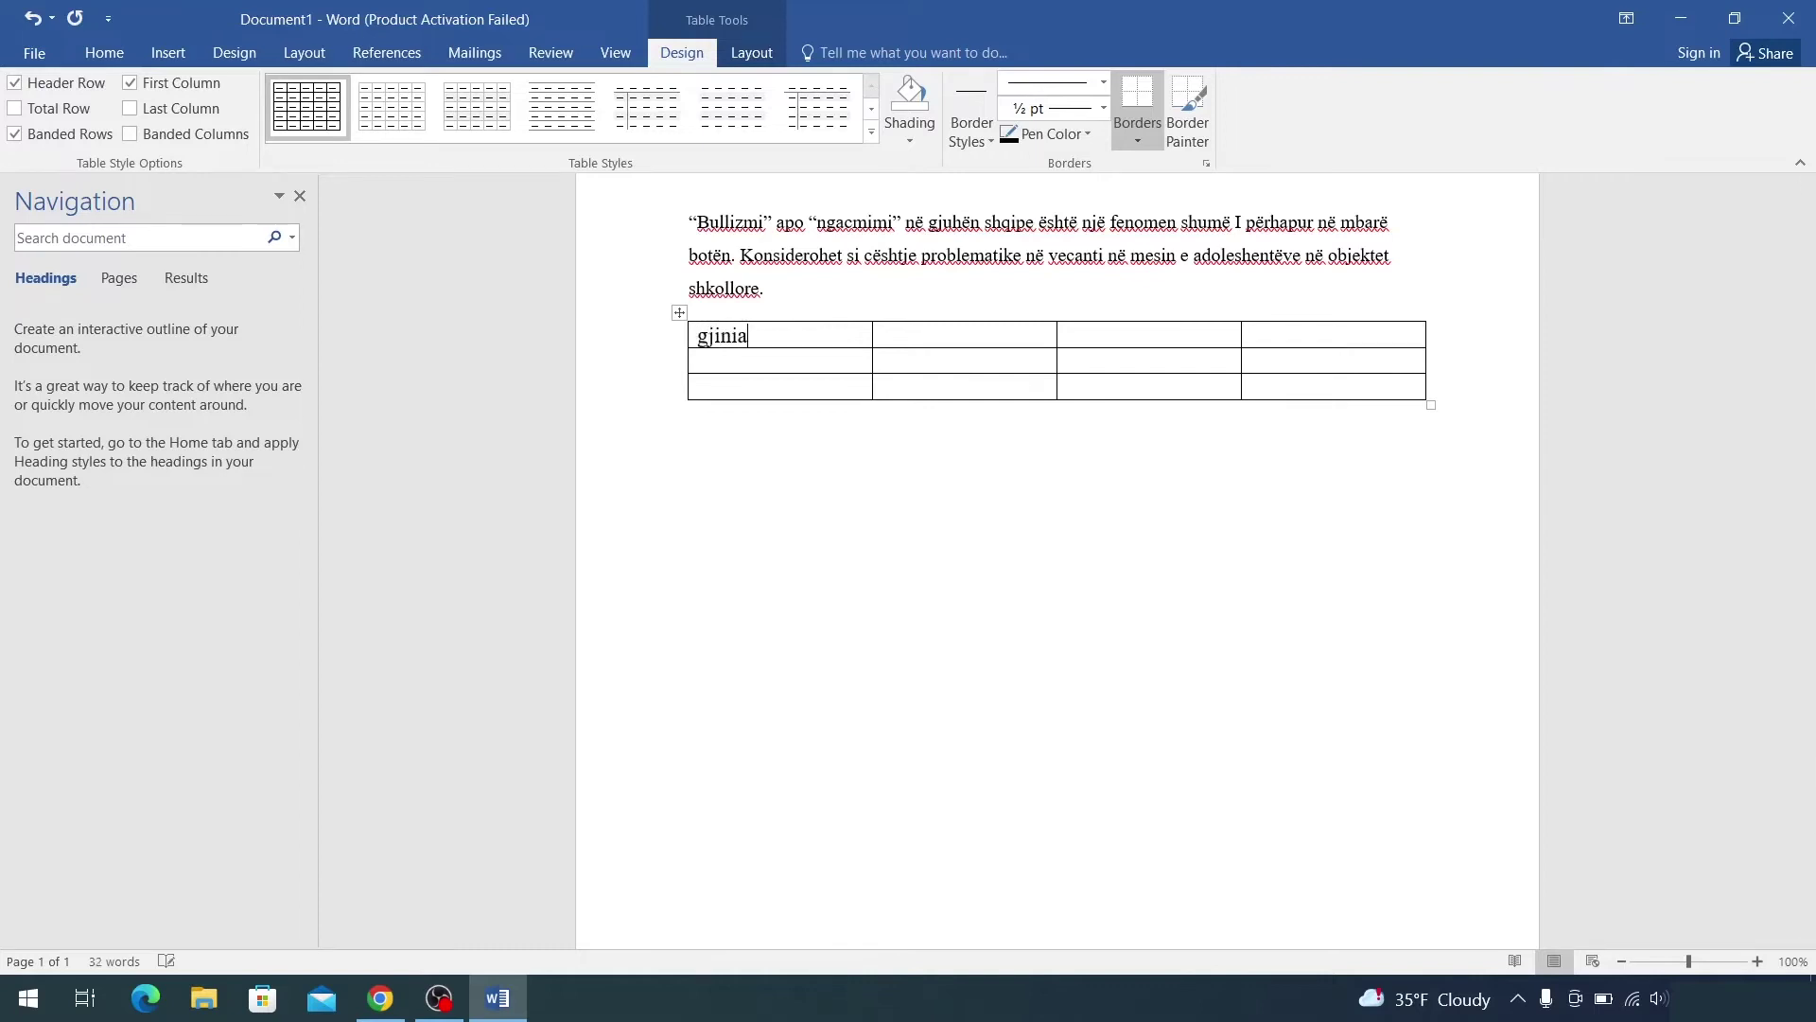
pyautogui.press('Down')
pyautogui.write('mosha')
pyautogui.press('Down')
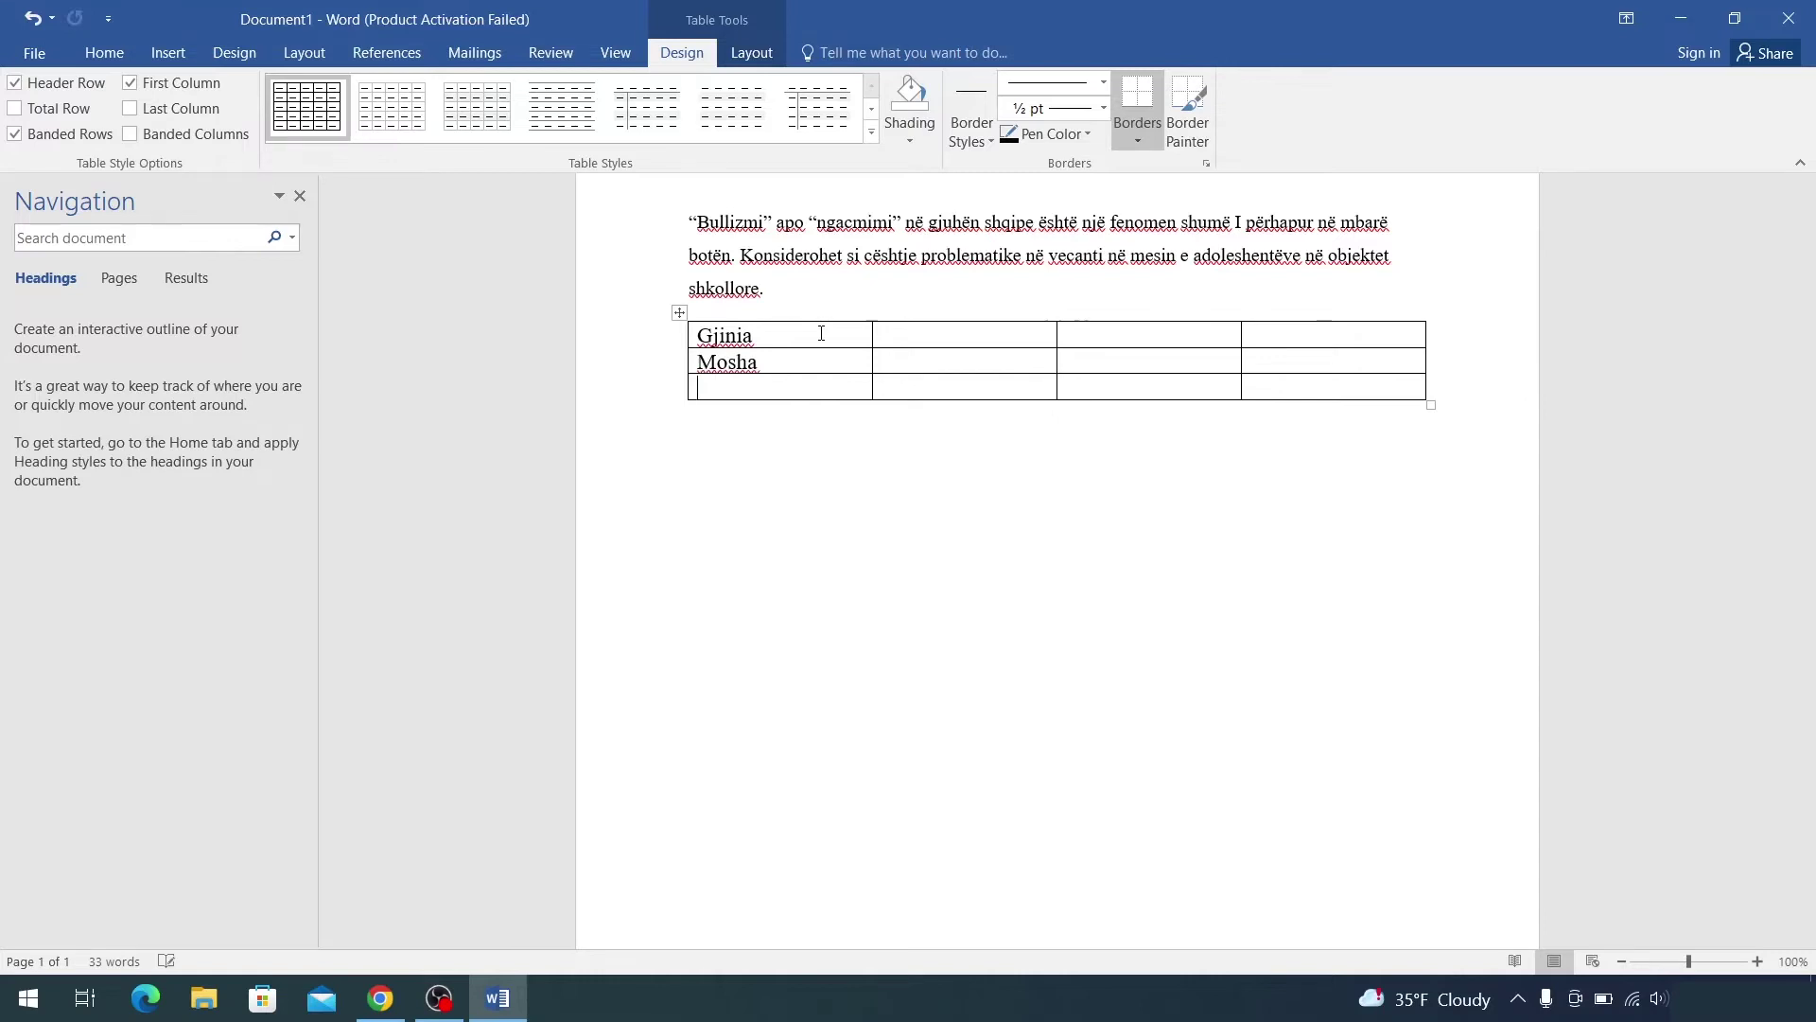
pyautogui.write('vendi ')
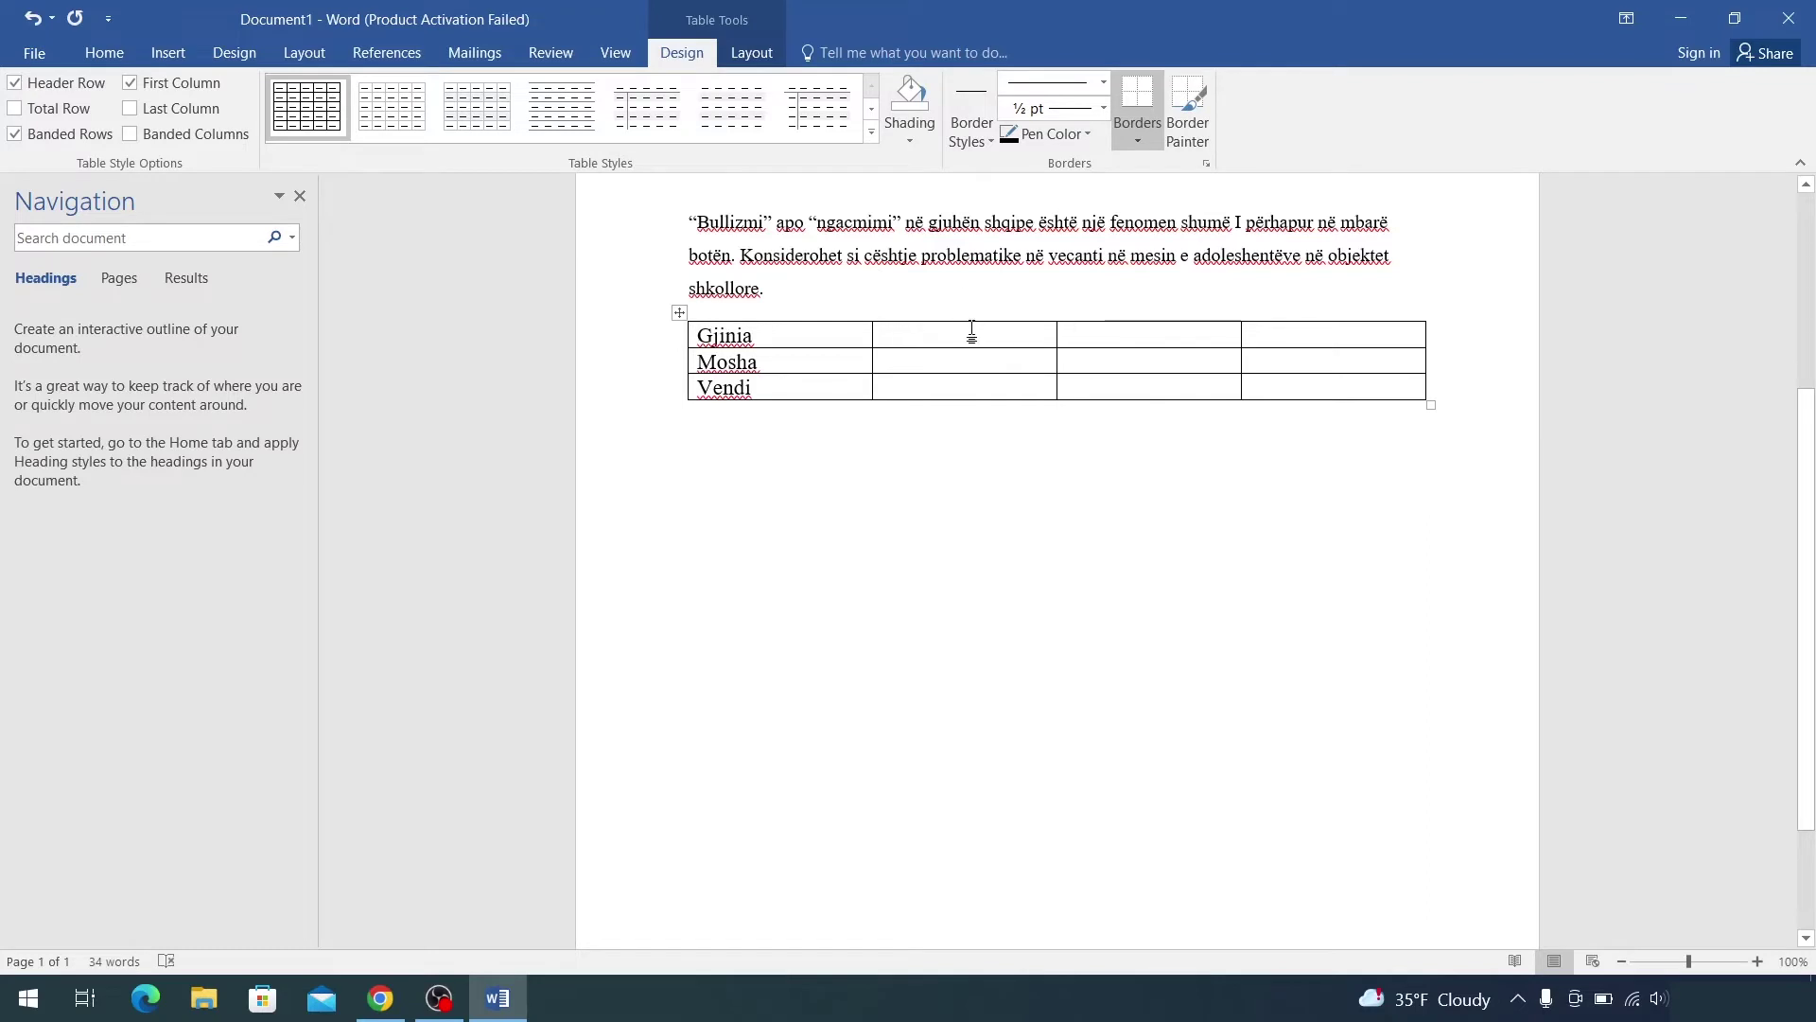
pyautogui.write('Femer ')
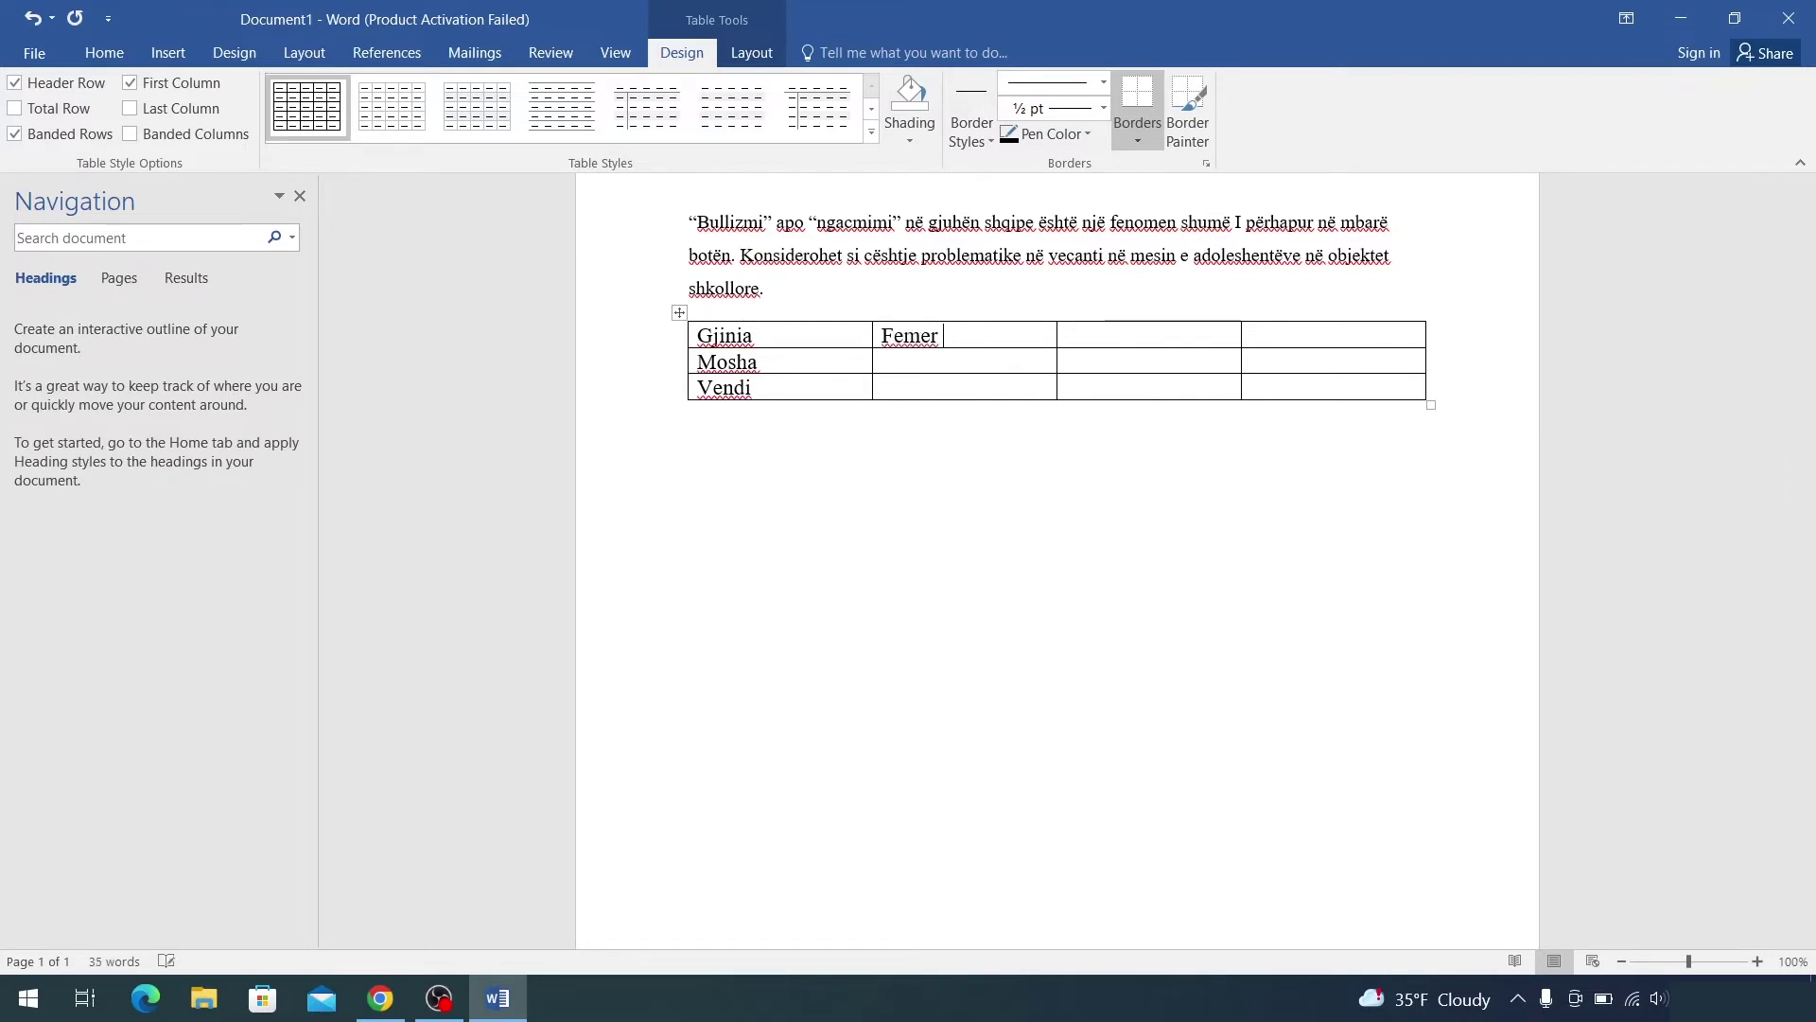
pyautogui.write('mashkull')
pyautogui.press('Tab')
pyautogui.write('prefe')
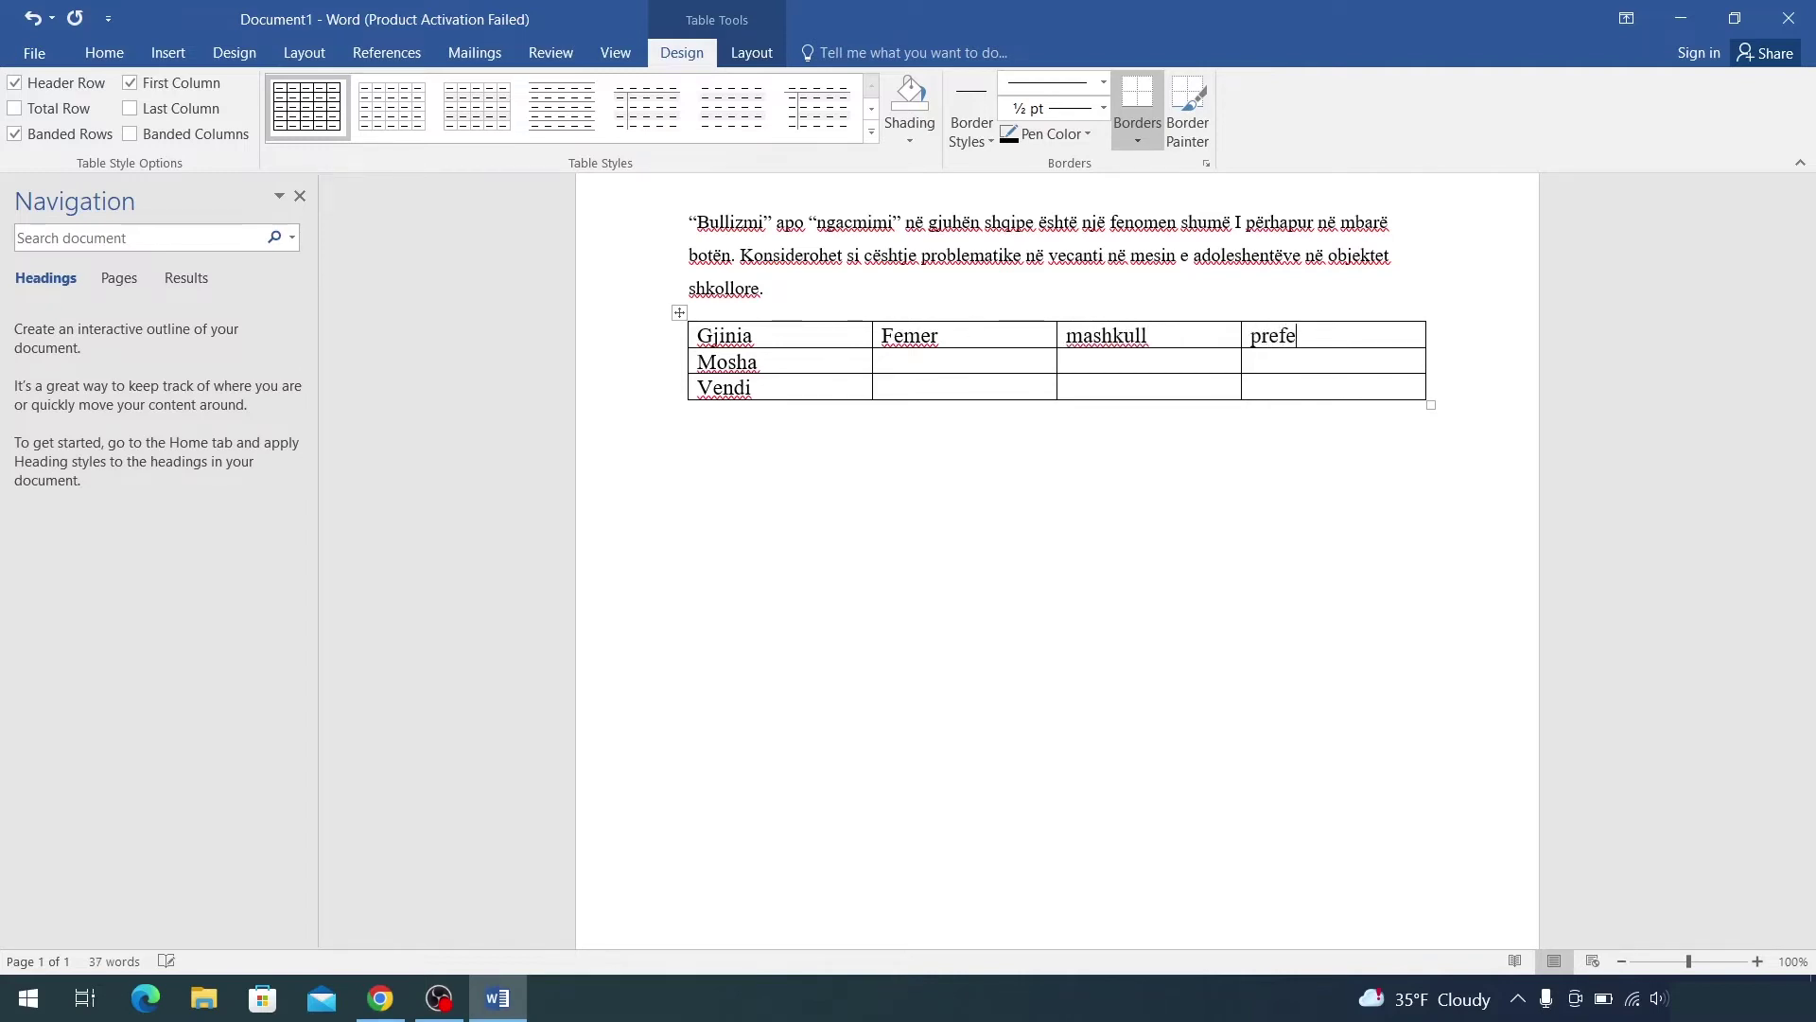
pyautogui.write('roj mos ')
pyautogui.write('egu')
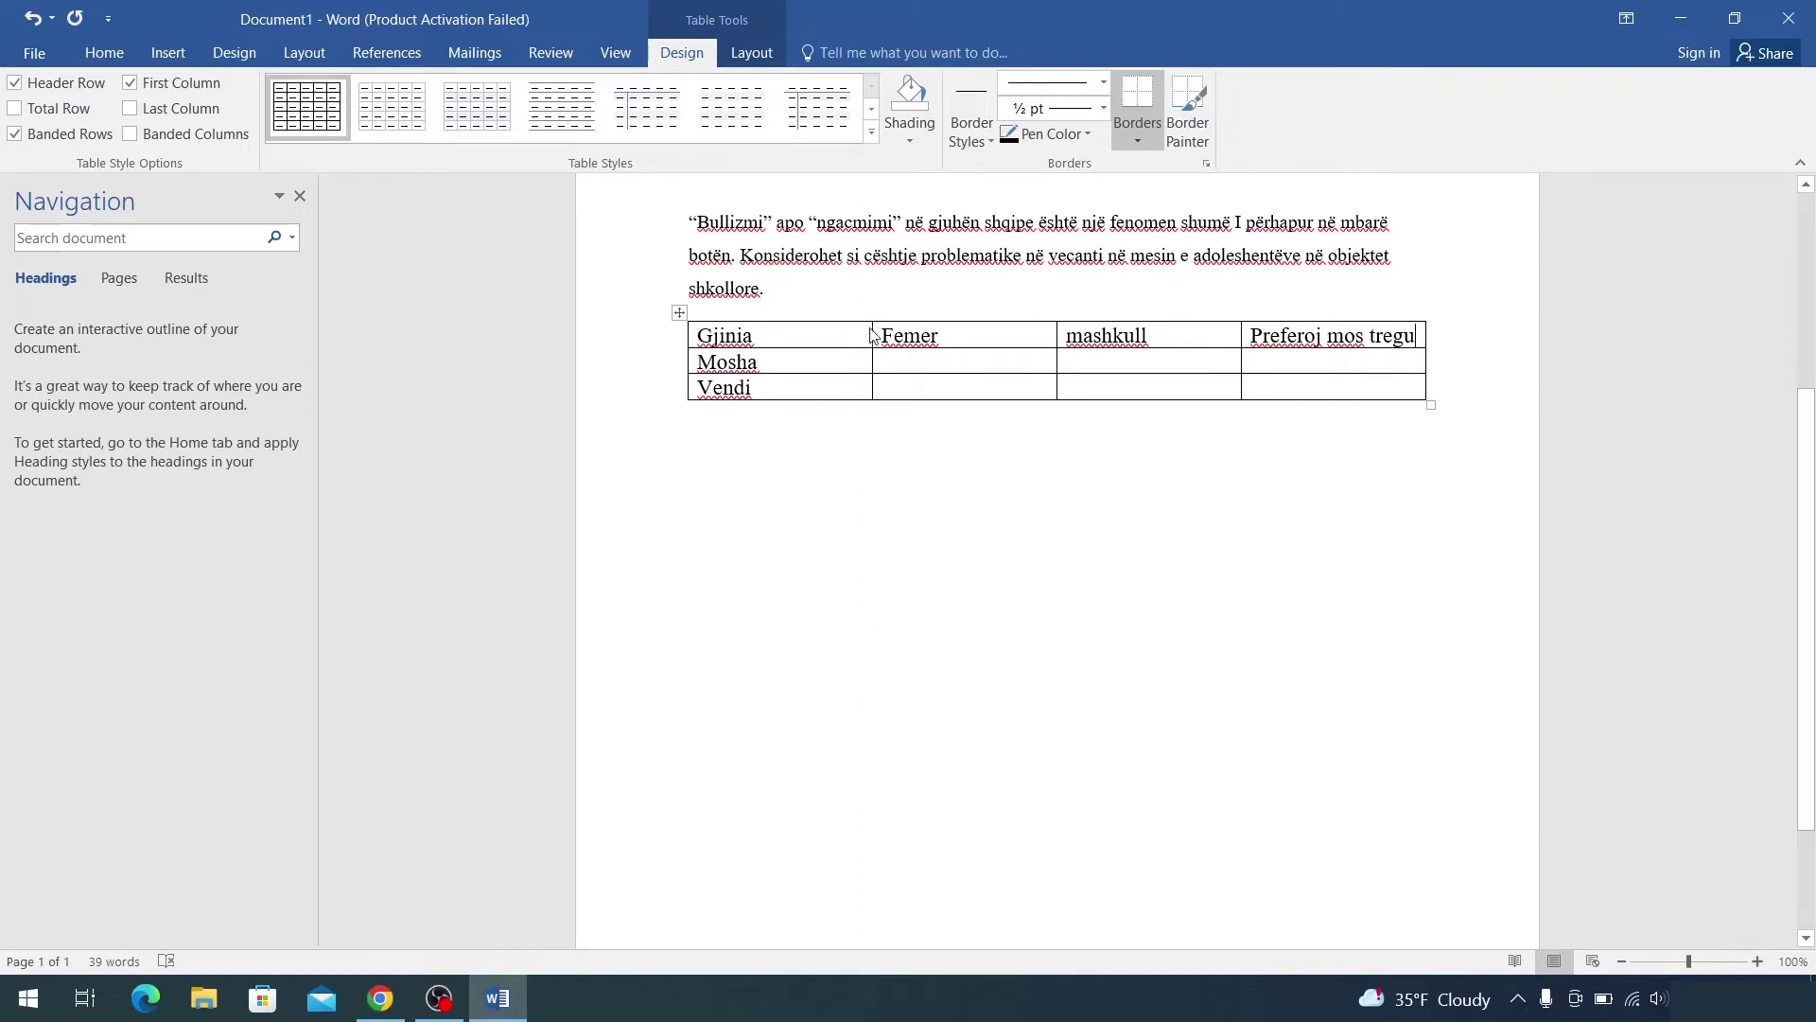
# Step: Narrow the table's columns and pull in its right edge to fit the contents
pyautogui.moveTo(871, 328); pyautogui.dragTo(788, 331)
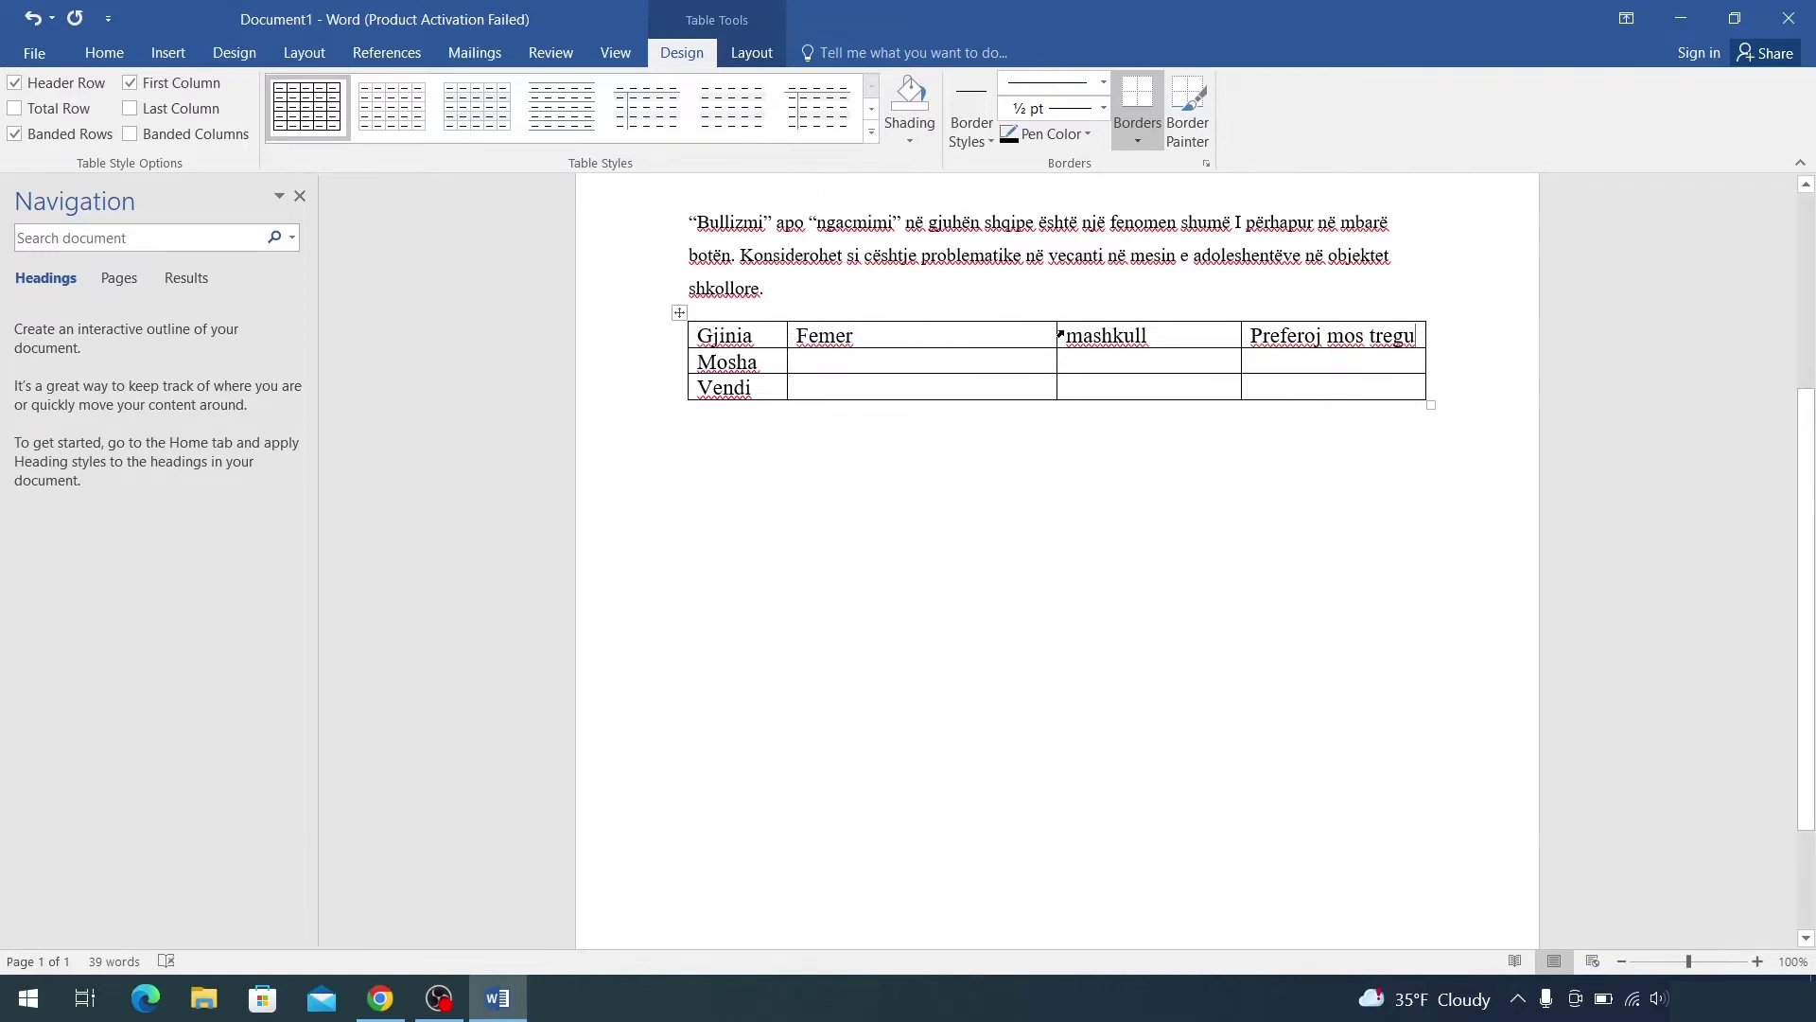
pyautogui.moveTo(1055, 331); pyautogui.dragTo(897, 338)
pyautogui.moveTo(1241, 336); pyautogui.dragTo(1002, 340)
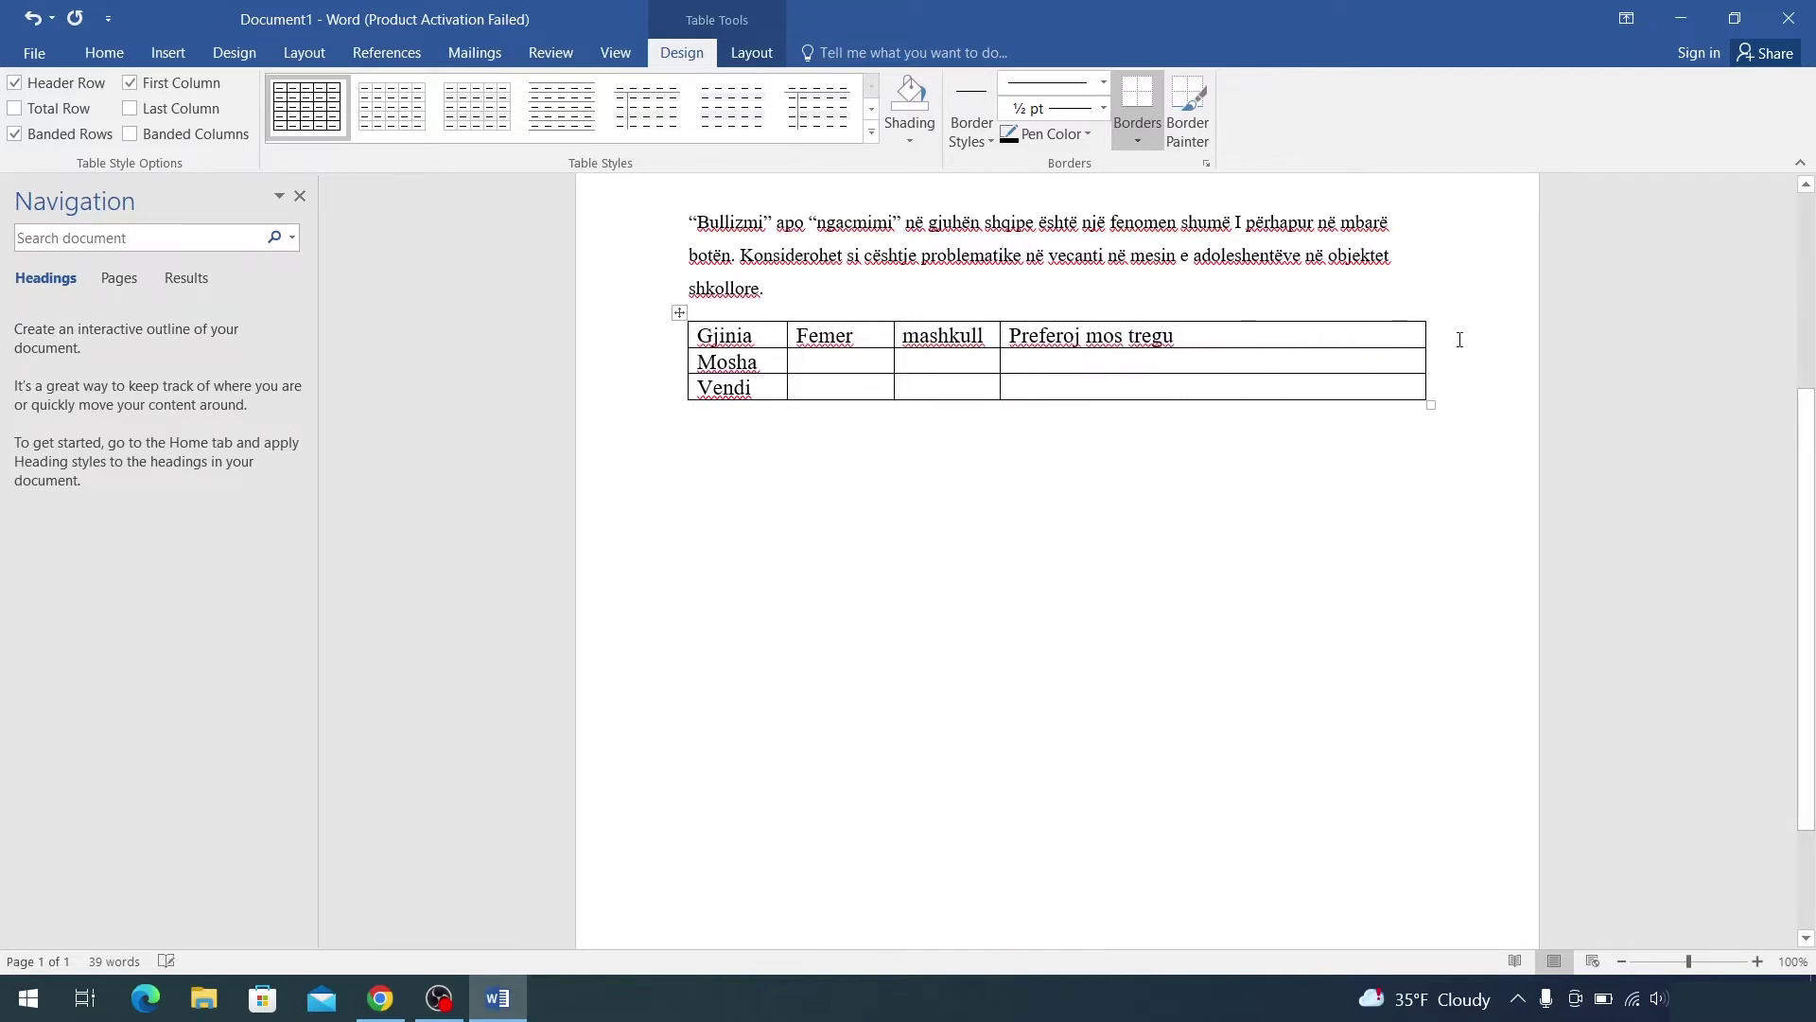
pyautogui.moveTo(1423, 336); pyautogui.dragTo(1194, 340)
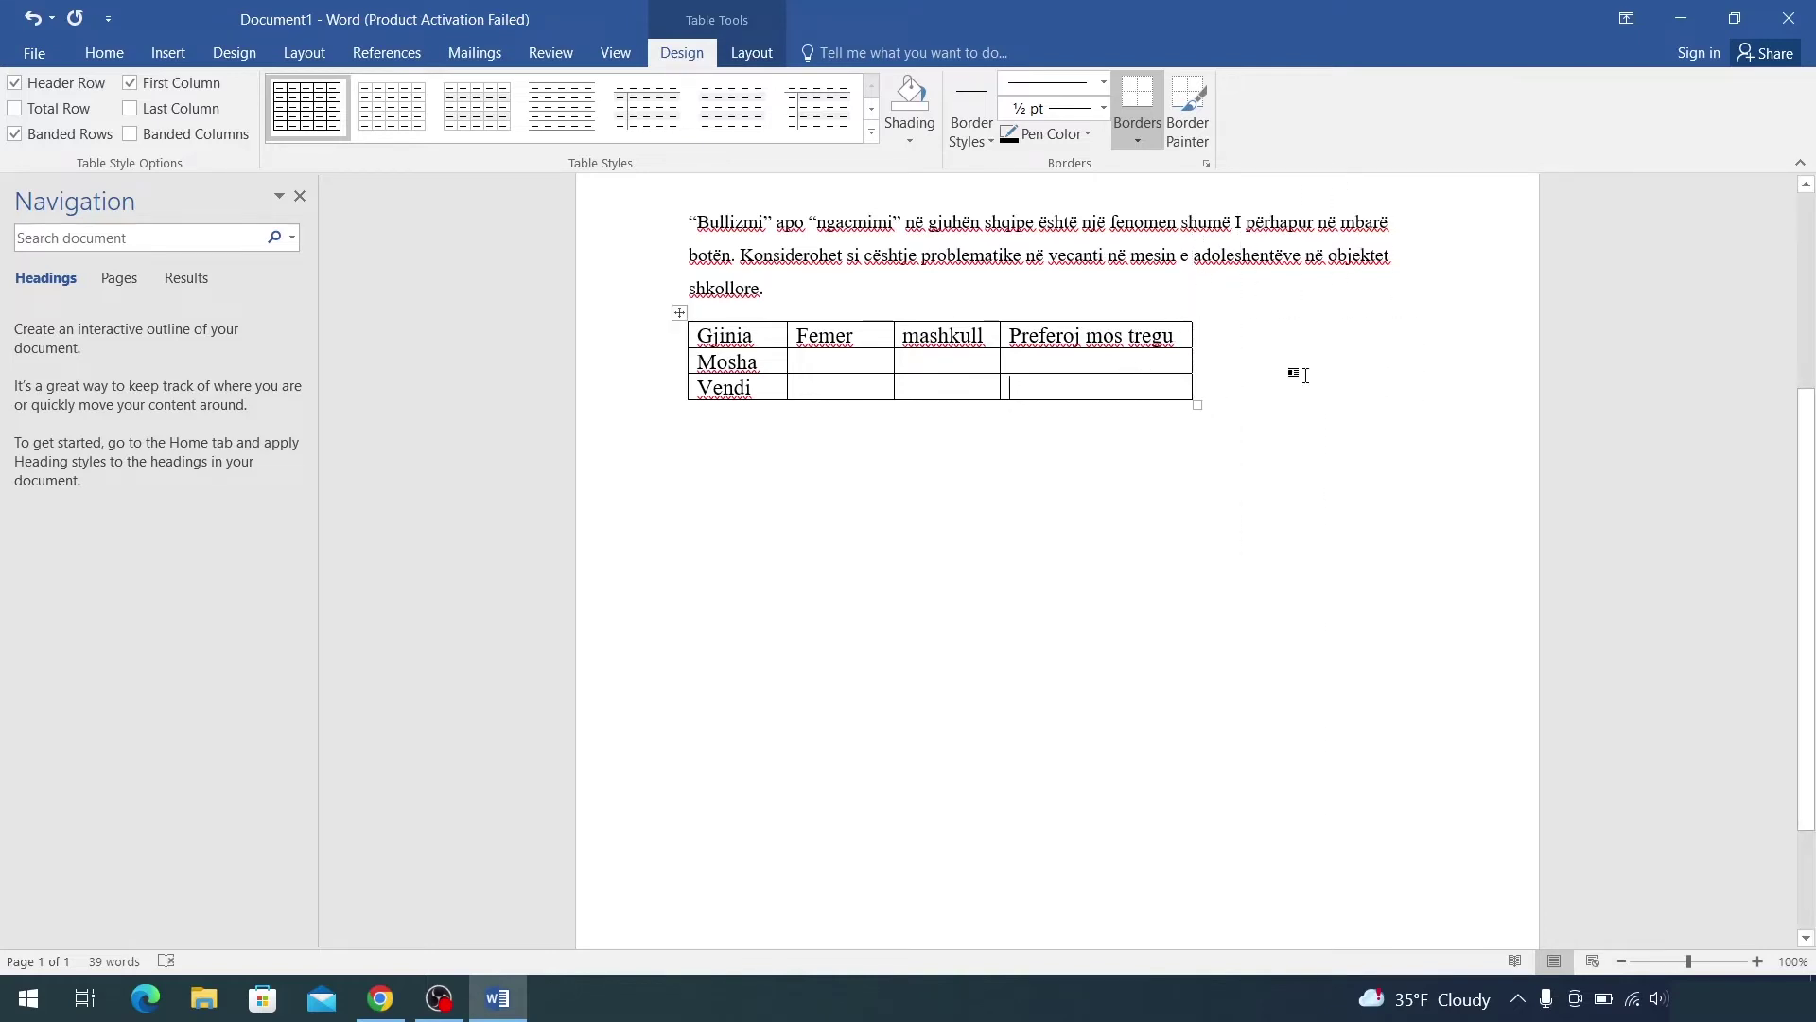
# Step: Type 'Prishtine, Kosovo' in the Vendi row's last cell
pyautogui.write('Prishtine')
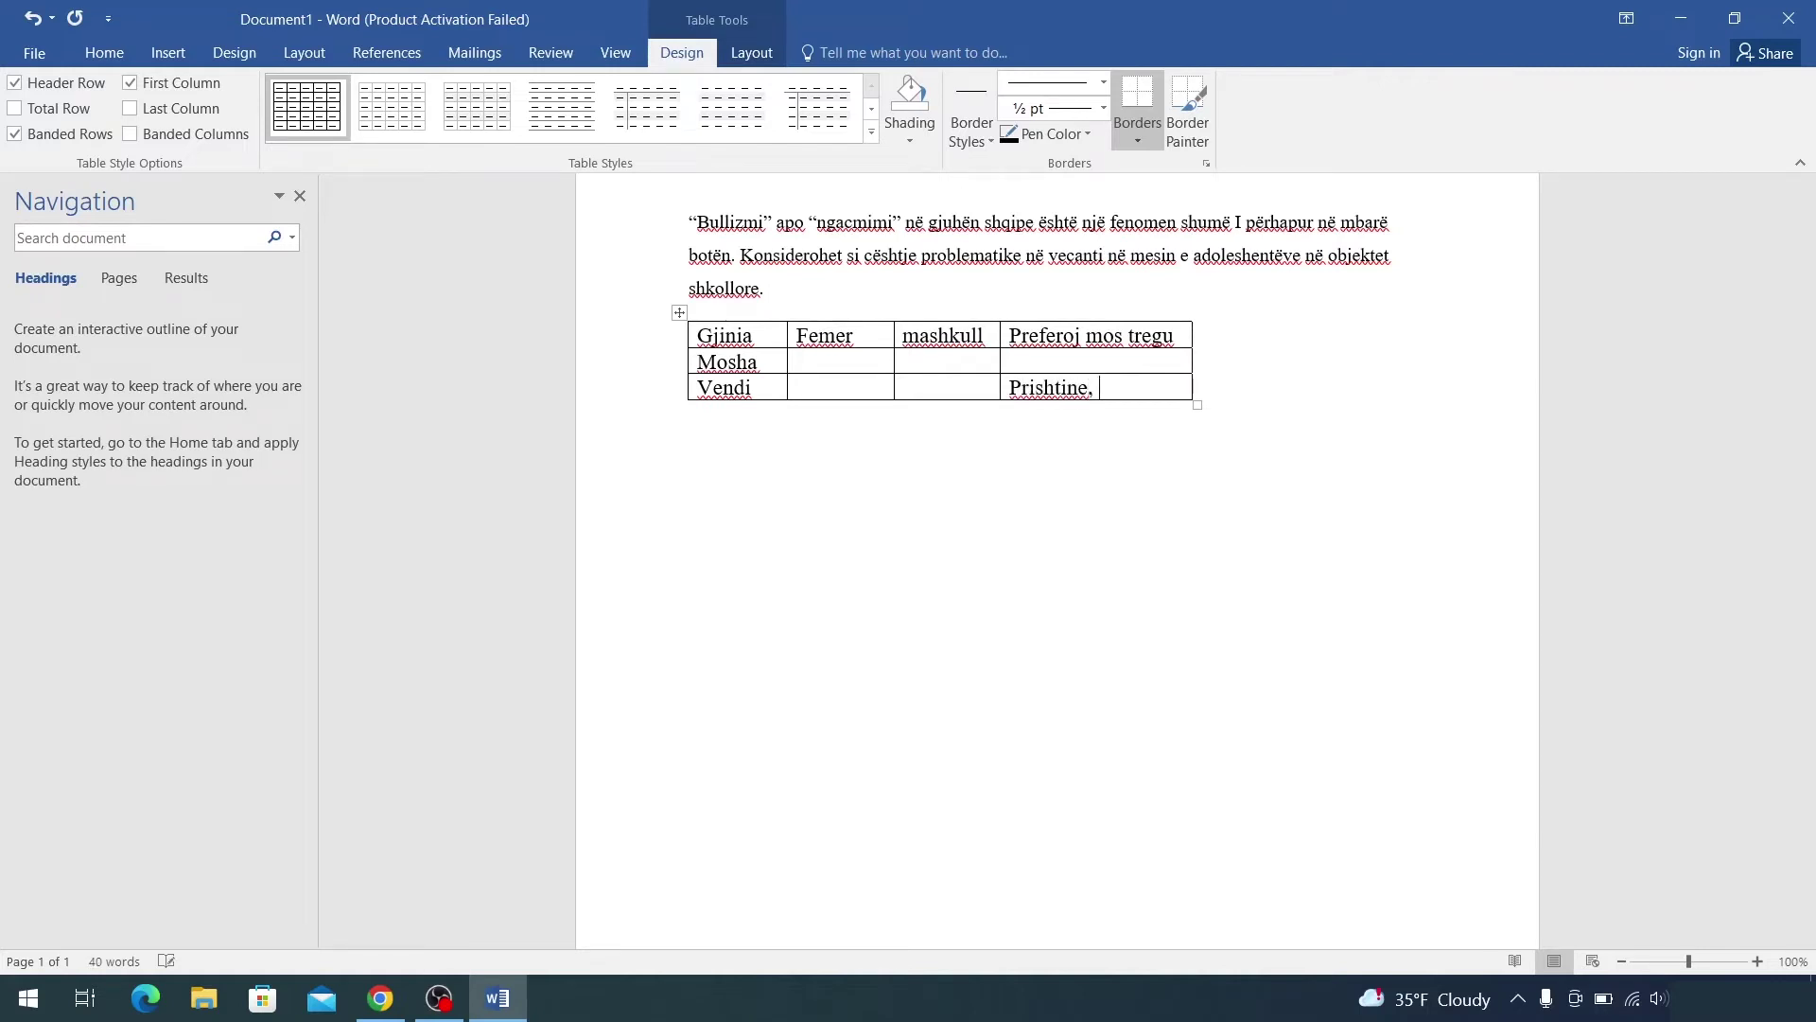
pyautogui.press('BackSpace')
pyautogui.write('kO')
pyautogui.press('BackSpace')
pyautogui.write('Kosovo')
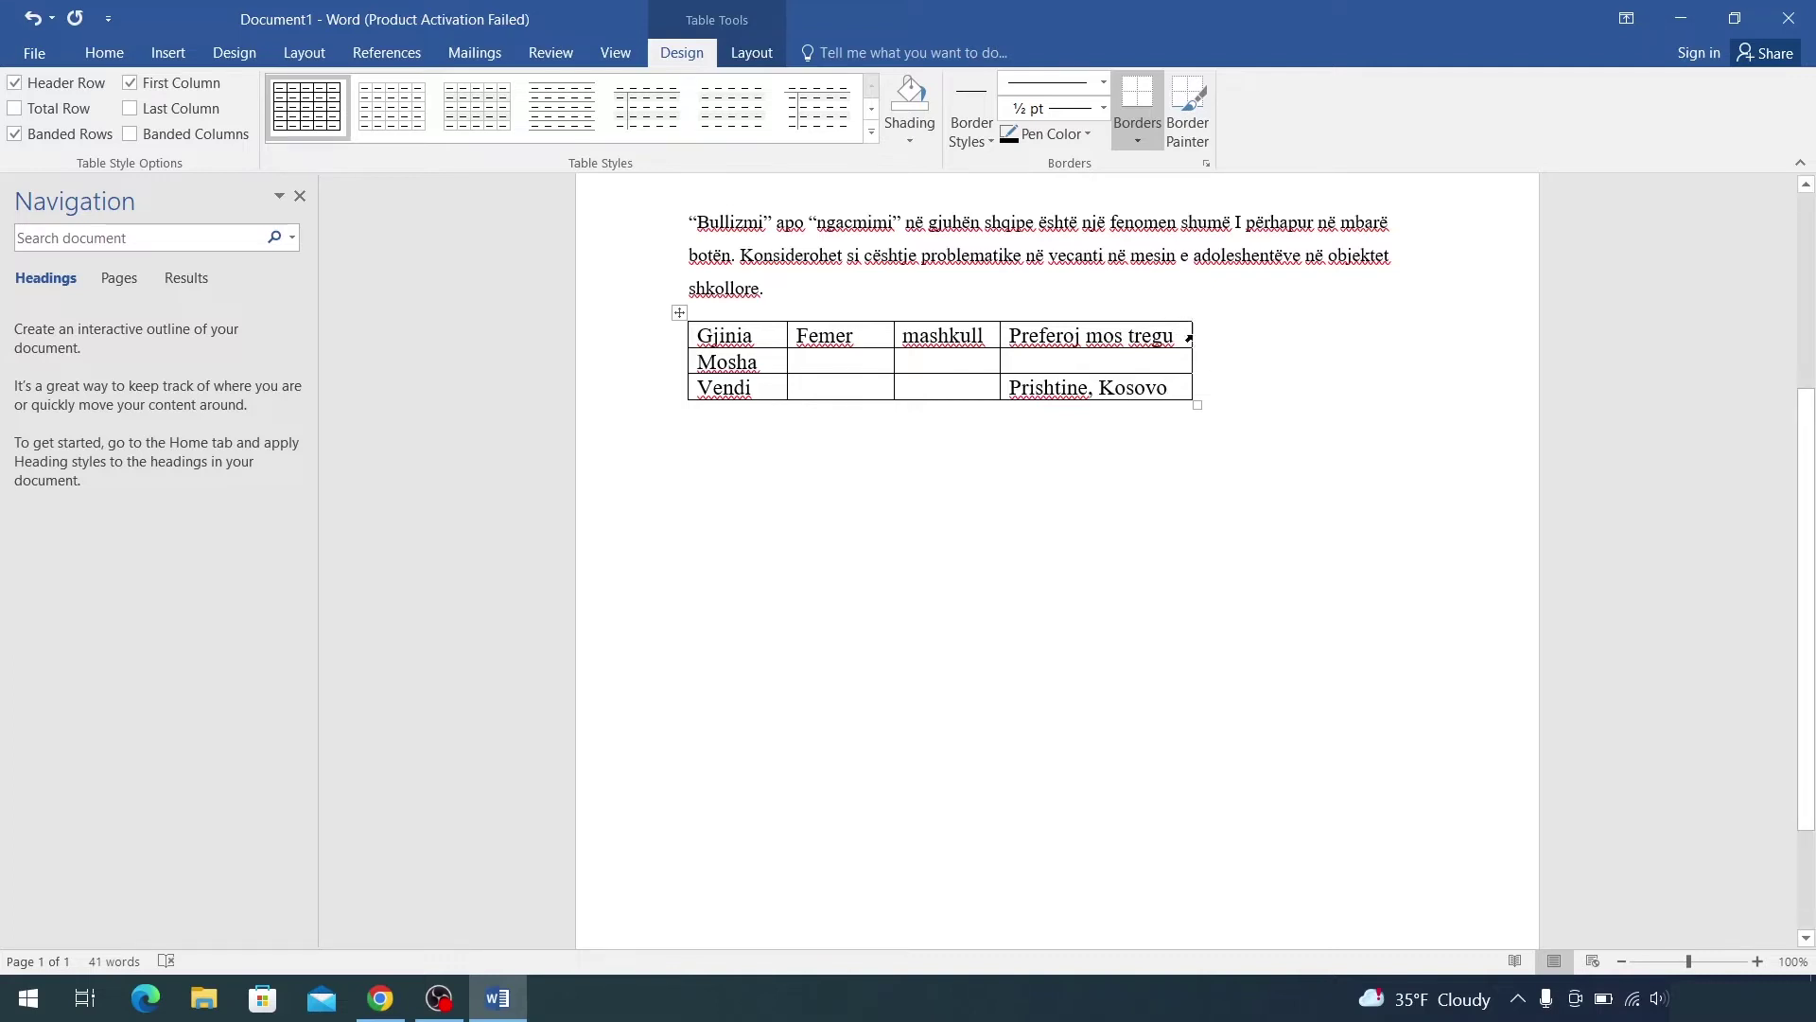
# Step: Readjust the last column's width so the 'Preferoj mos tregu' heading doesn't wrap
pyautogui.moveTo(1191, 390); pyautogui.dragTo(1156, 393)
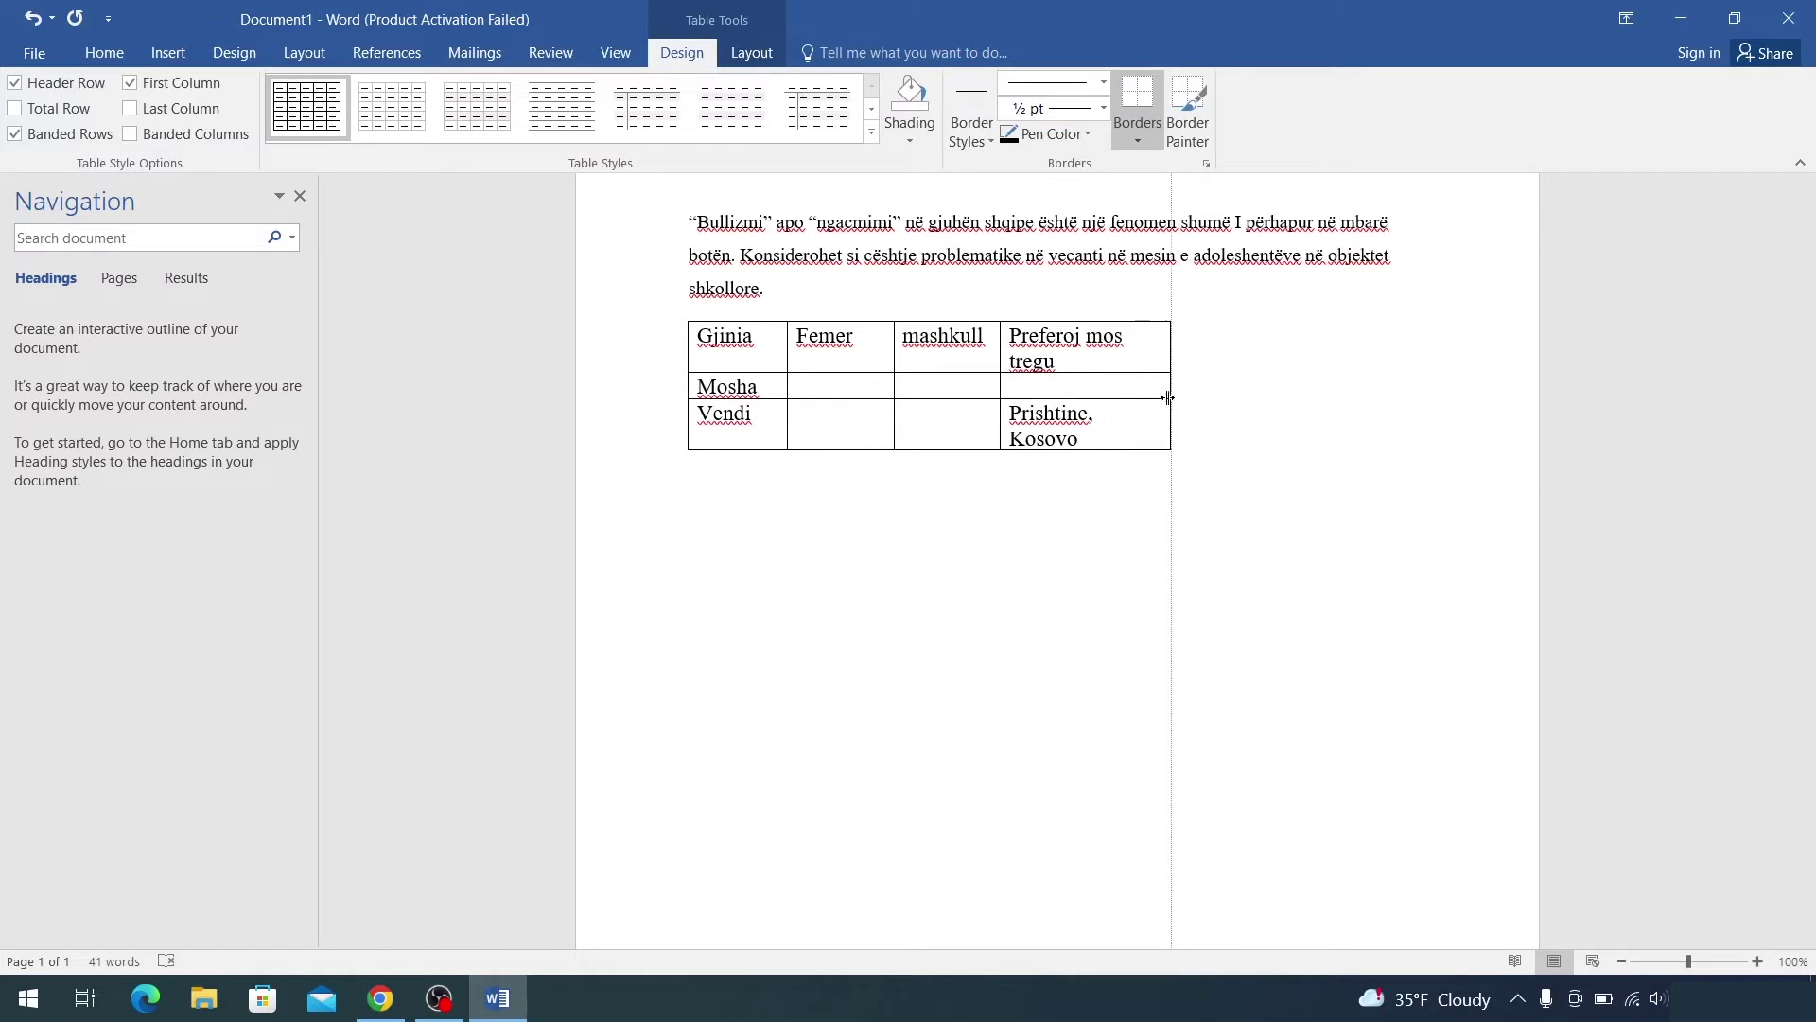
pyautogui.click(1077, 371)
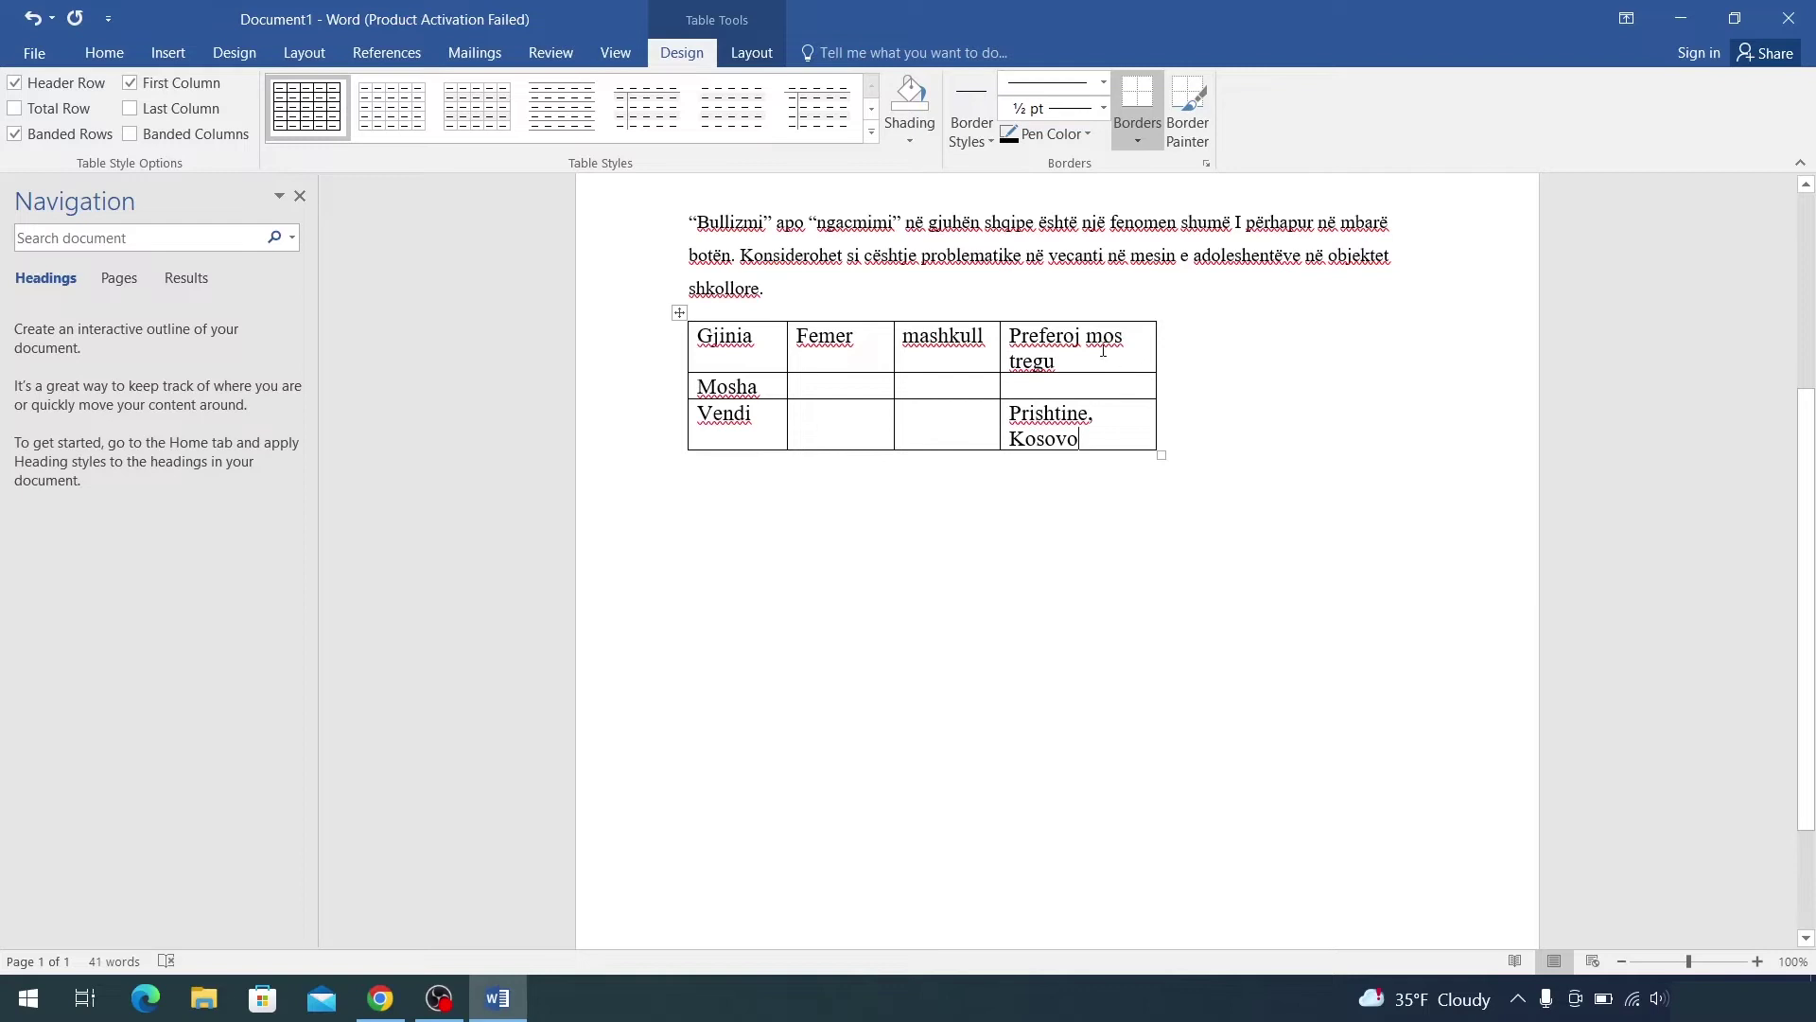
pyautogui.tripleClick(1084, 356)
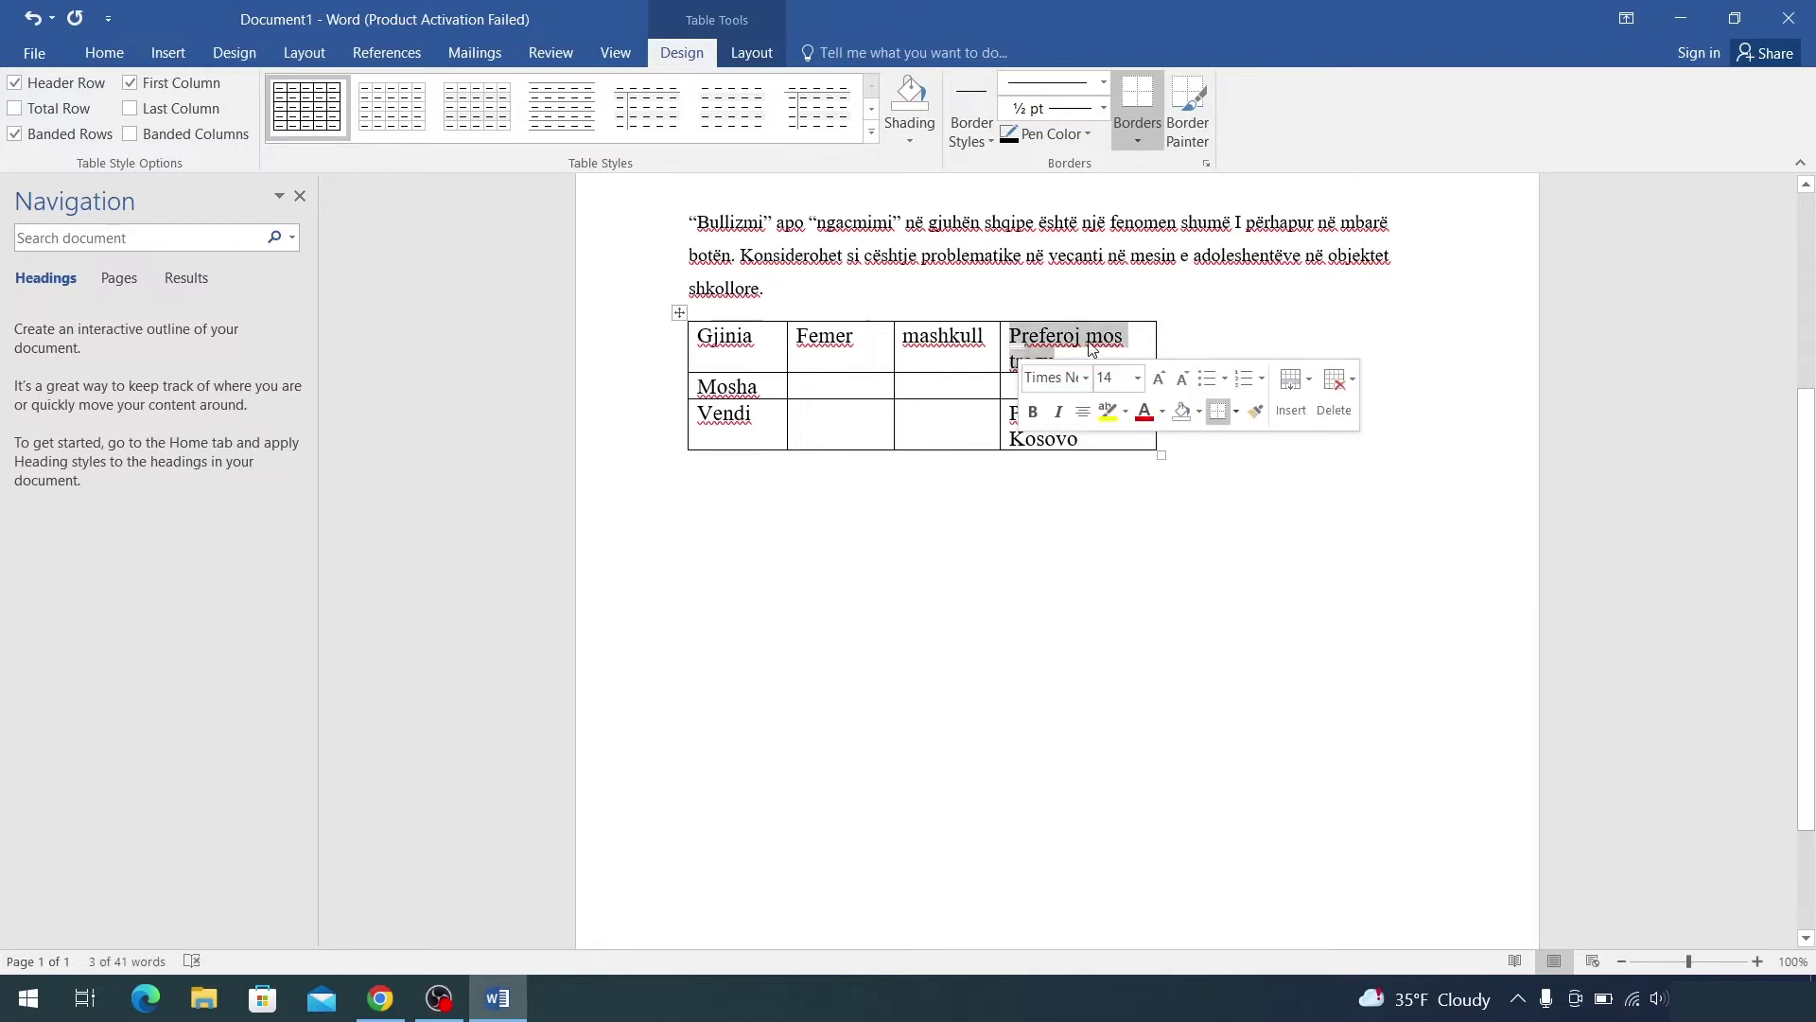
pyautogui.rightClick(1081, 350)
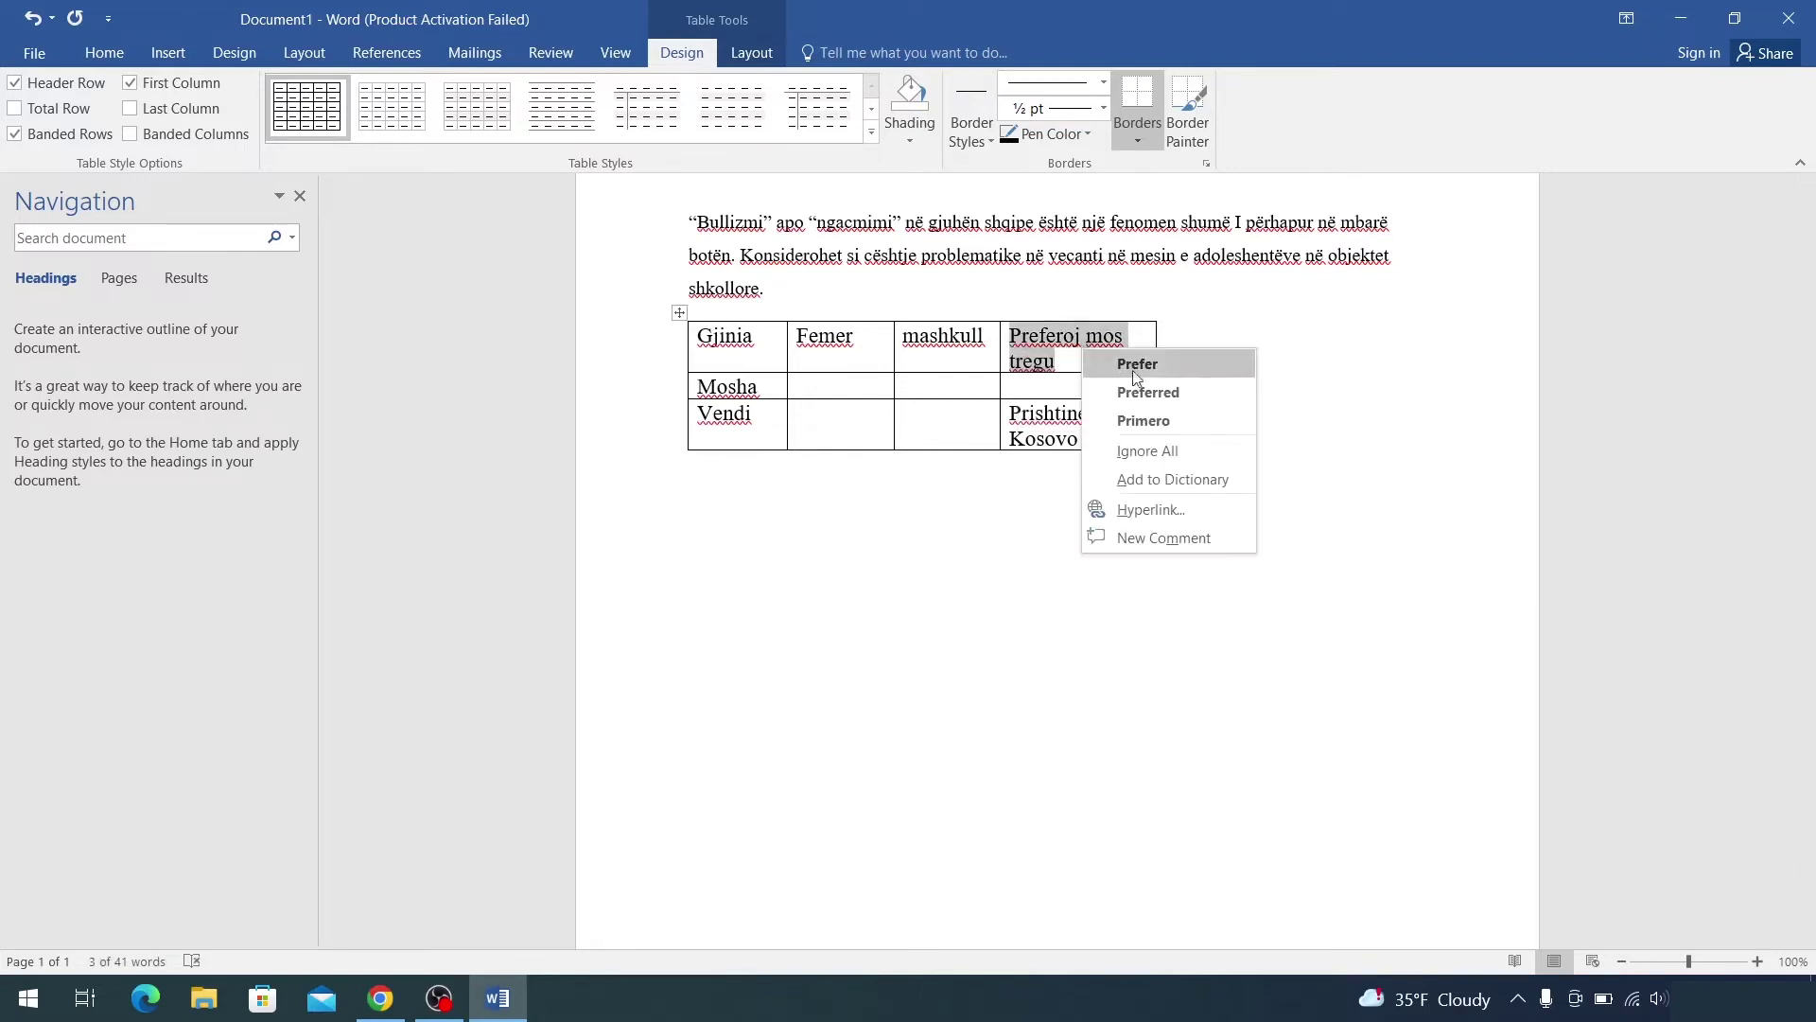
pyautogui.click(1053, 366)
pyautogui.rightClick(1048, 367)
pyautogui.click(1073, 357)
pyautogui.click(1080, 435)
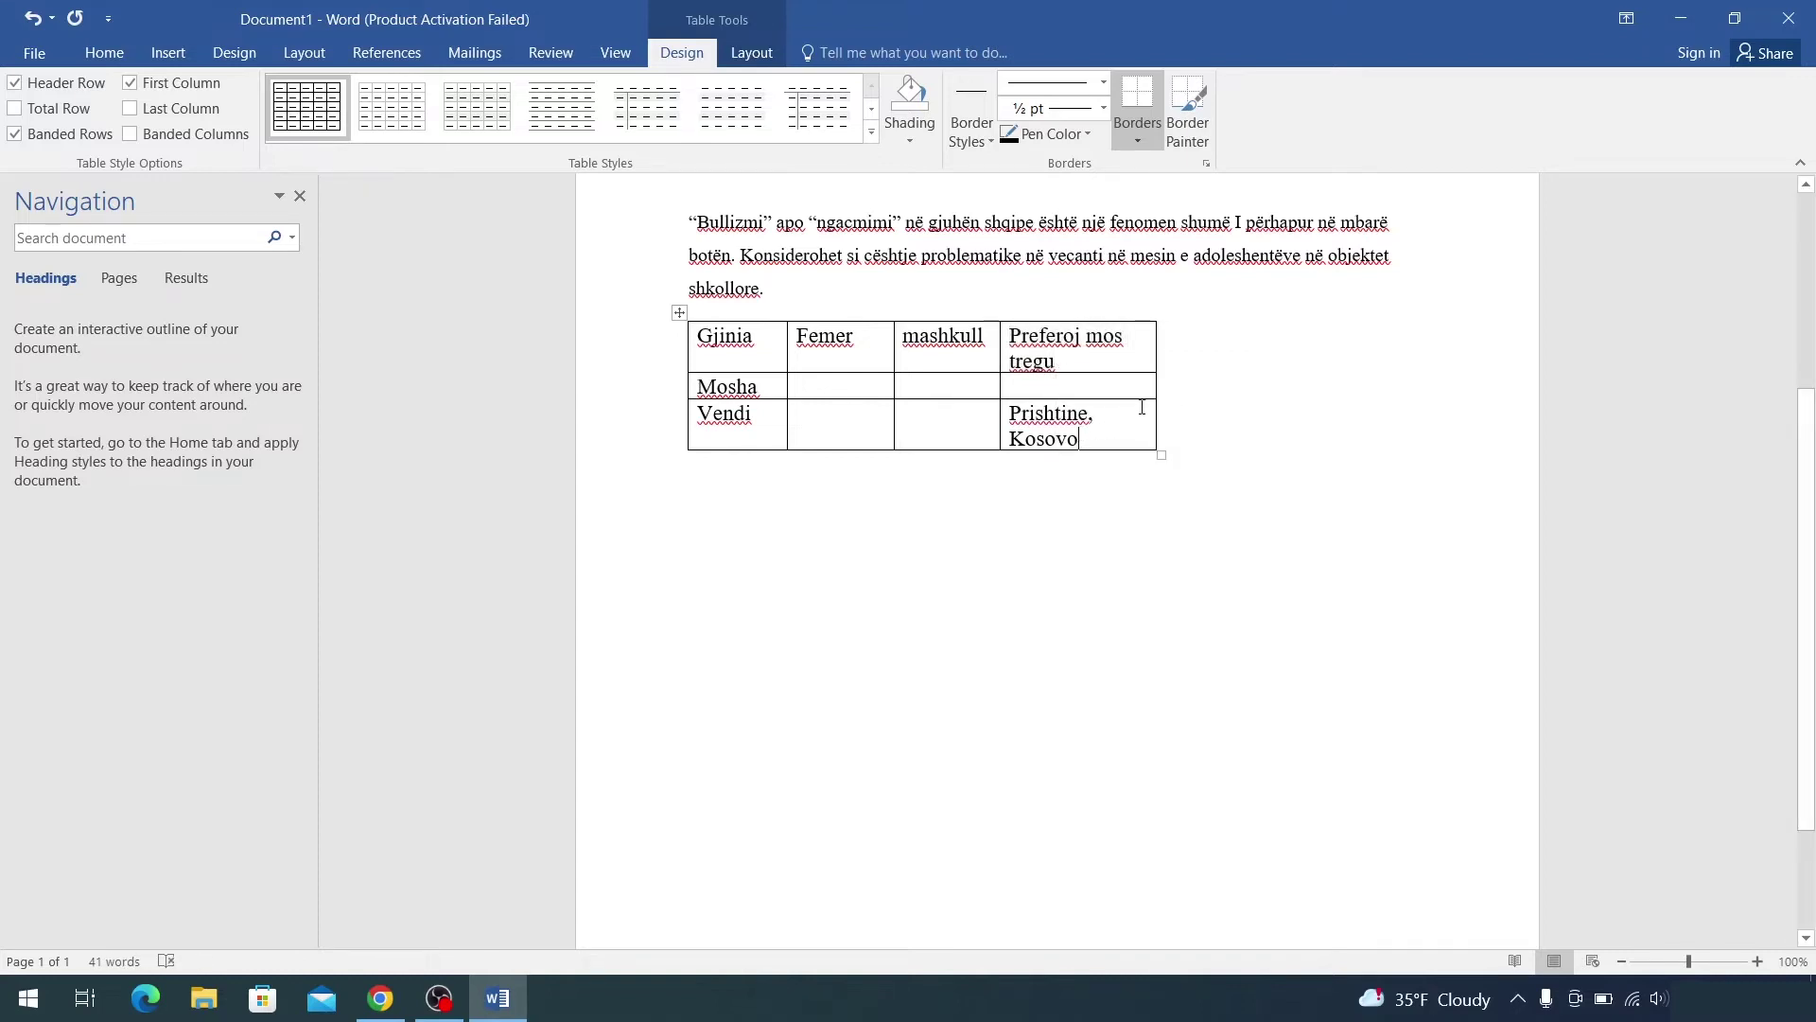
pyautogui.moveTo(1156, 408); pyautogui.dragTo(1191, 410)
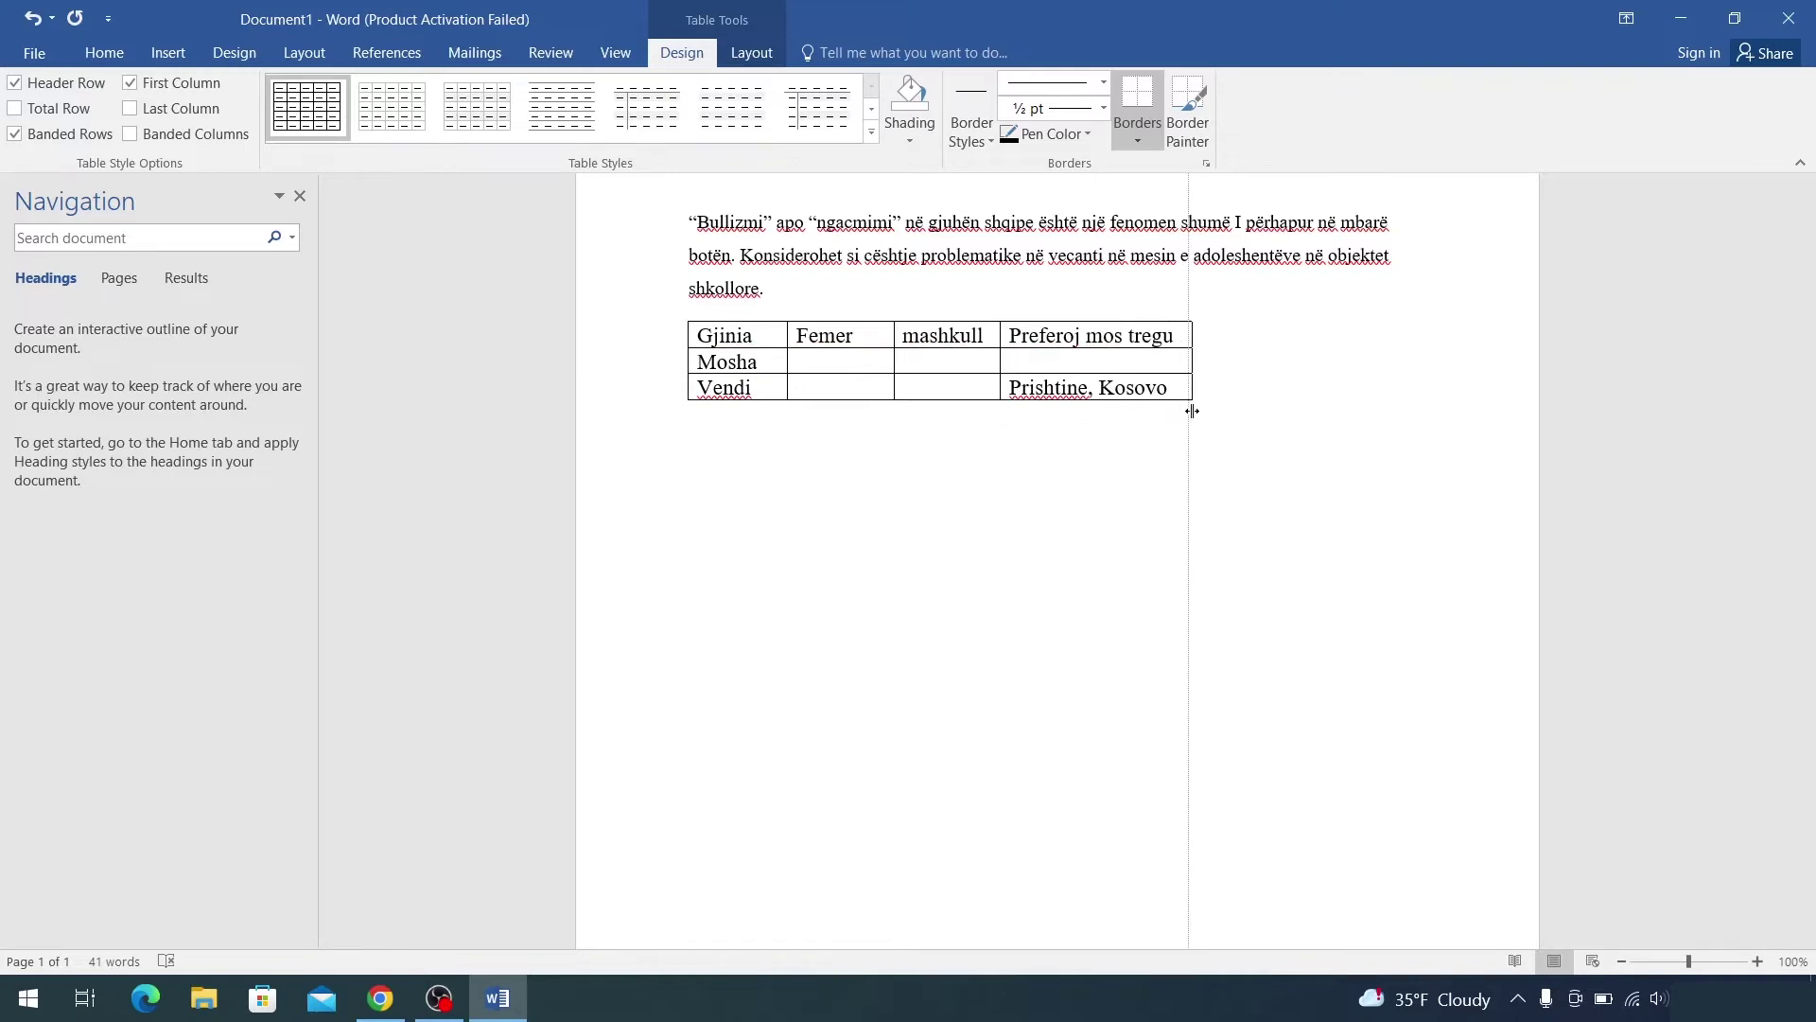
pyautogui.click(1098, 455)
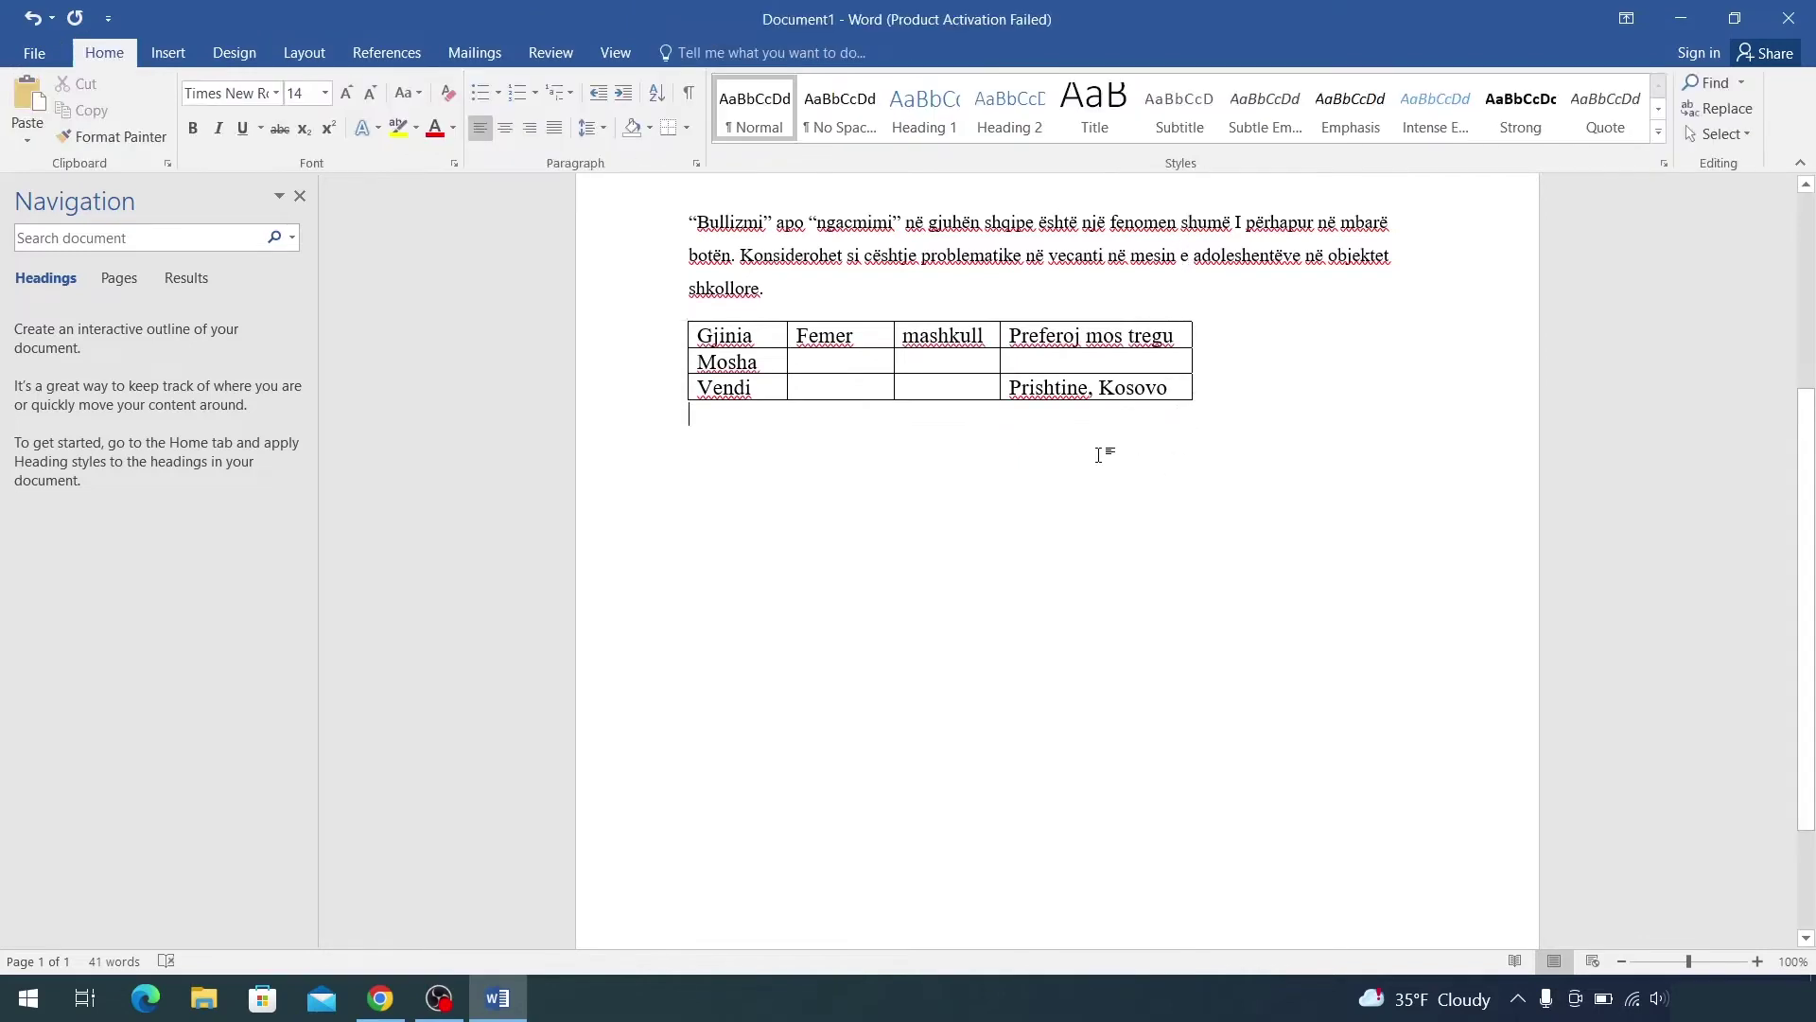
pyautogui.click(887, 388)
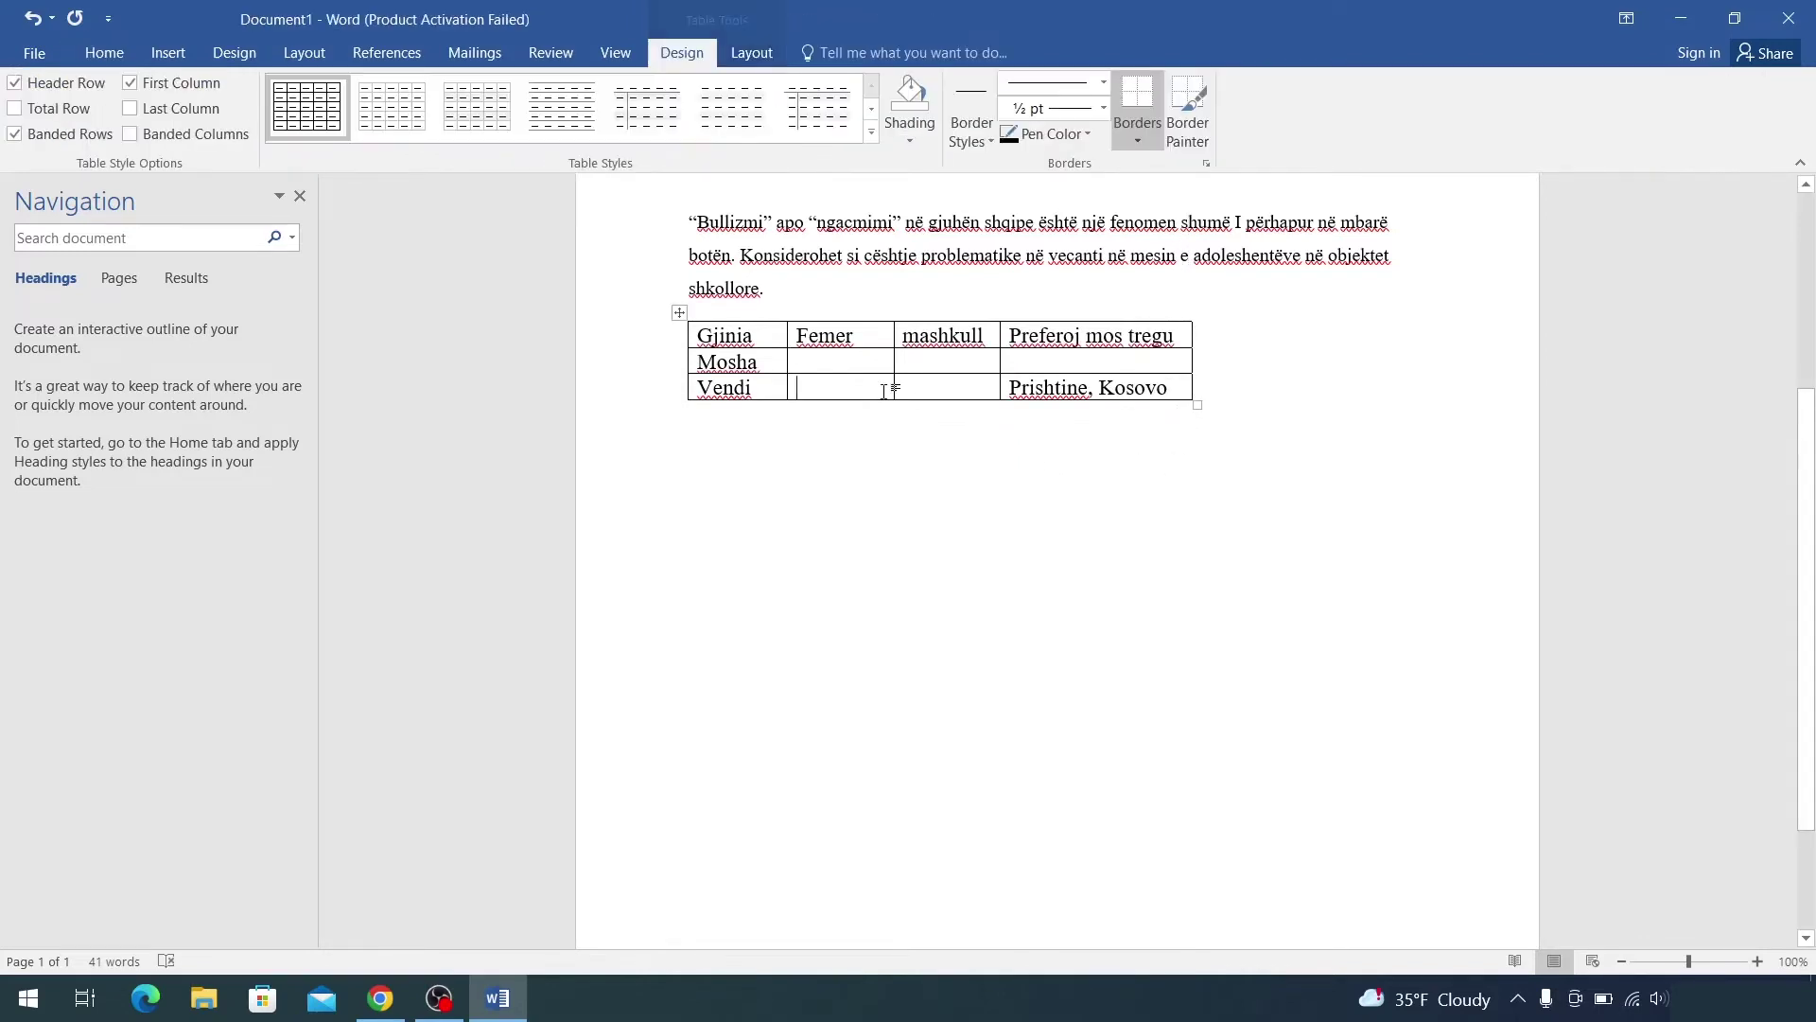
pyautogui.click(679, 312)
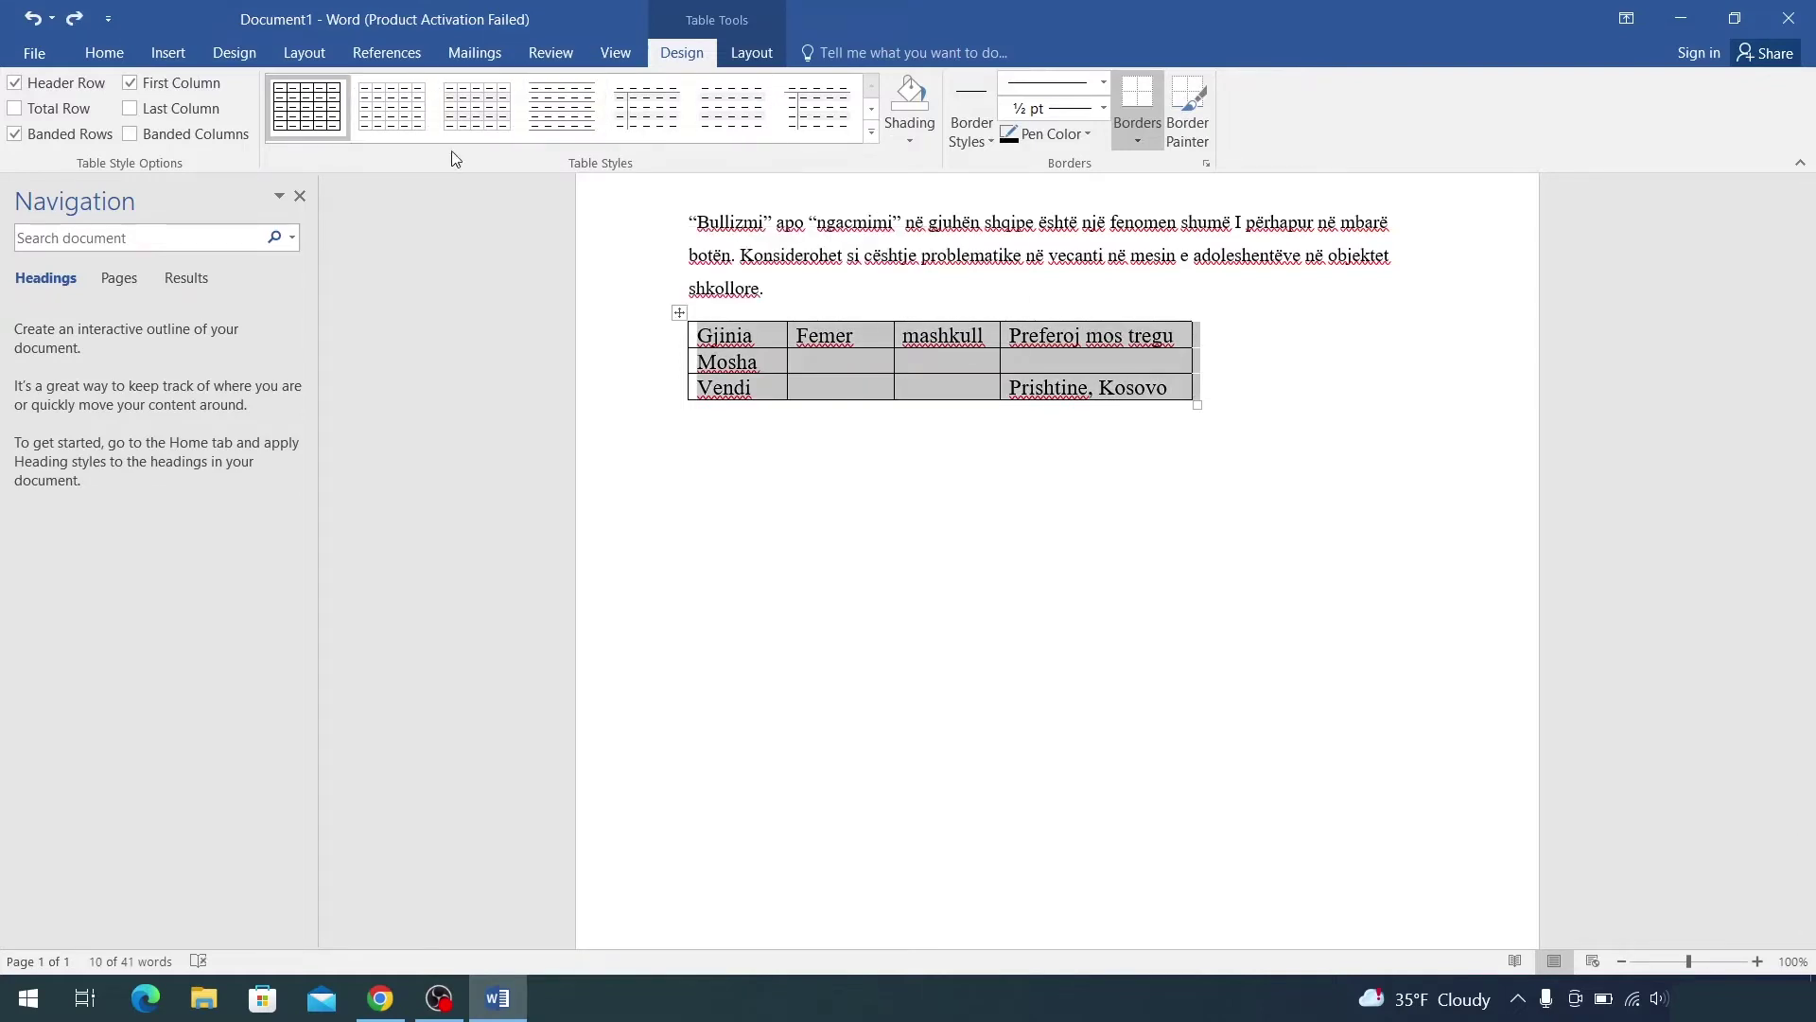
# Step: Apply the blue Grid Table style and widen the last column so its heading fits one line
pyautogui.click(871, 133)
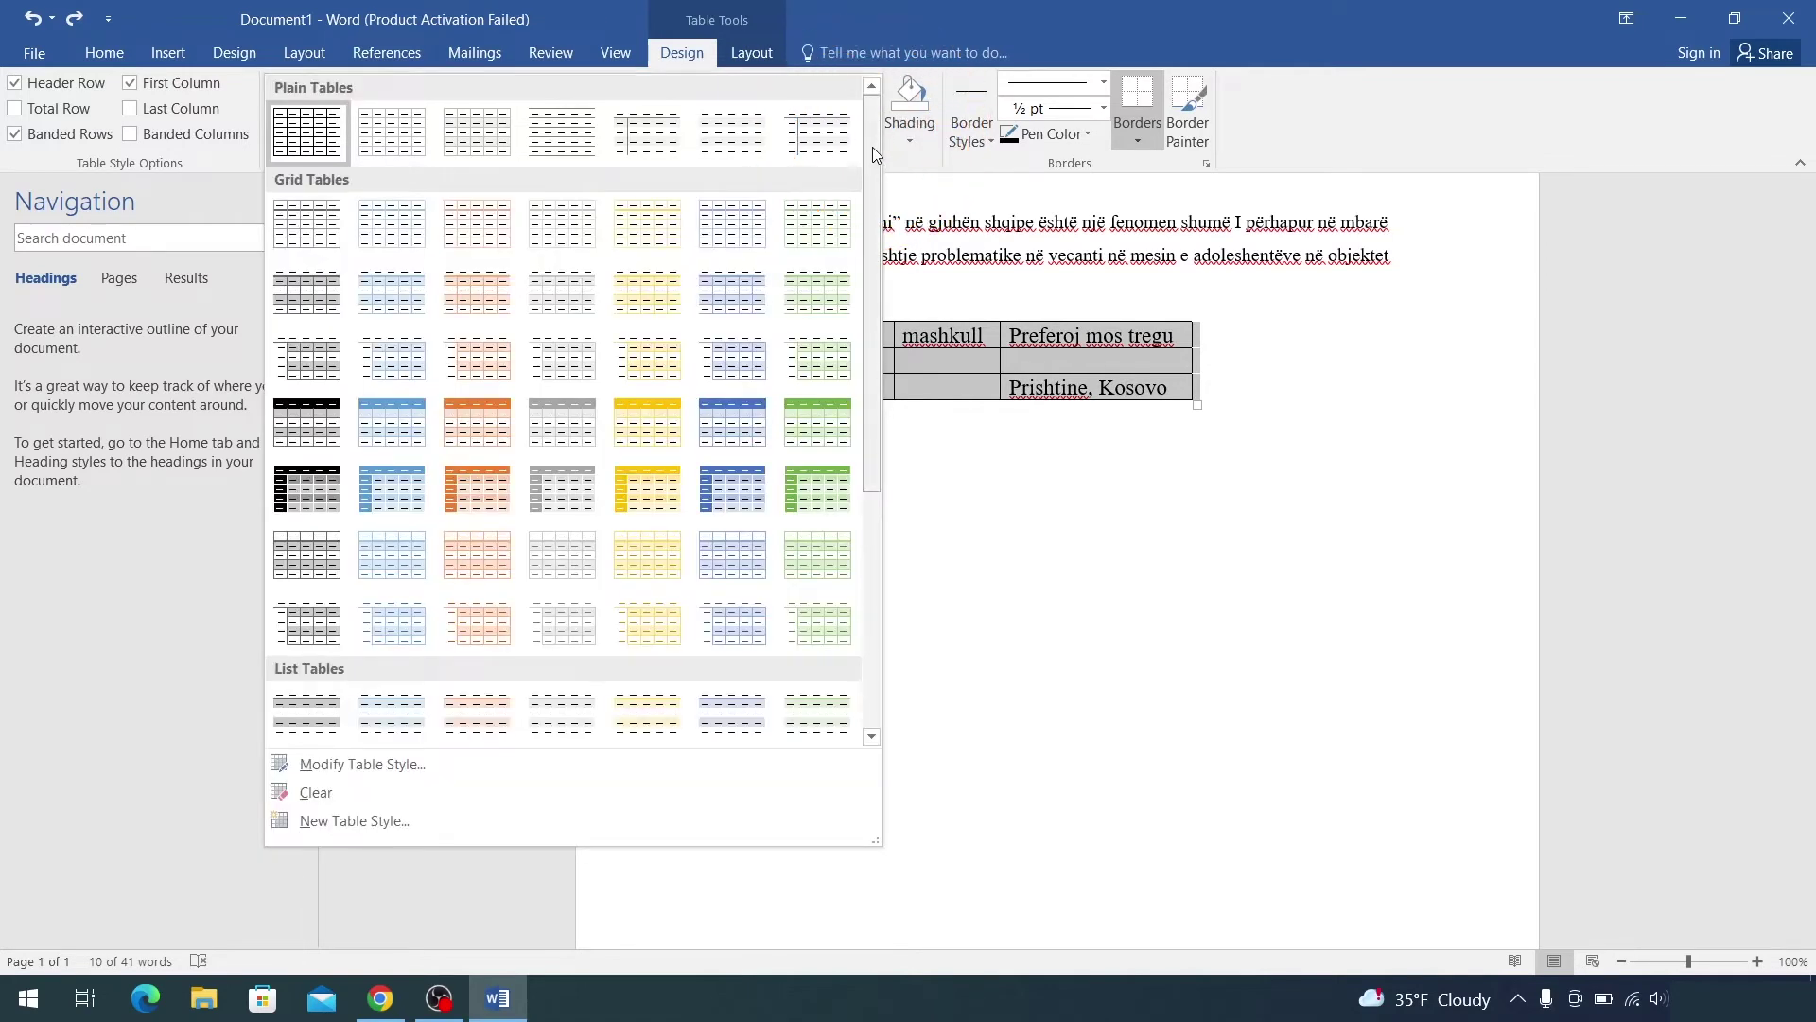
pyautogui.click(741, 374)
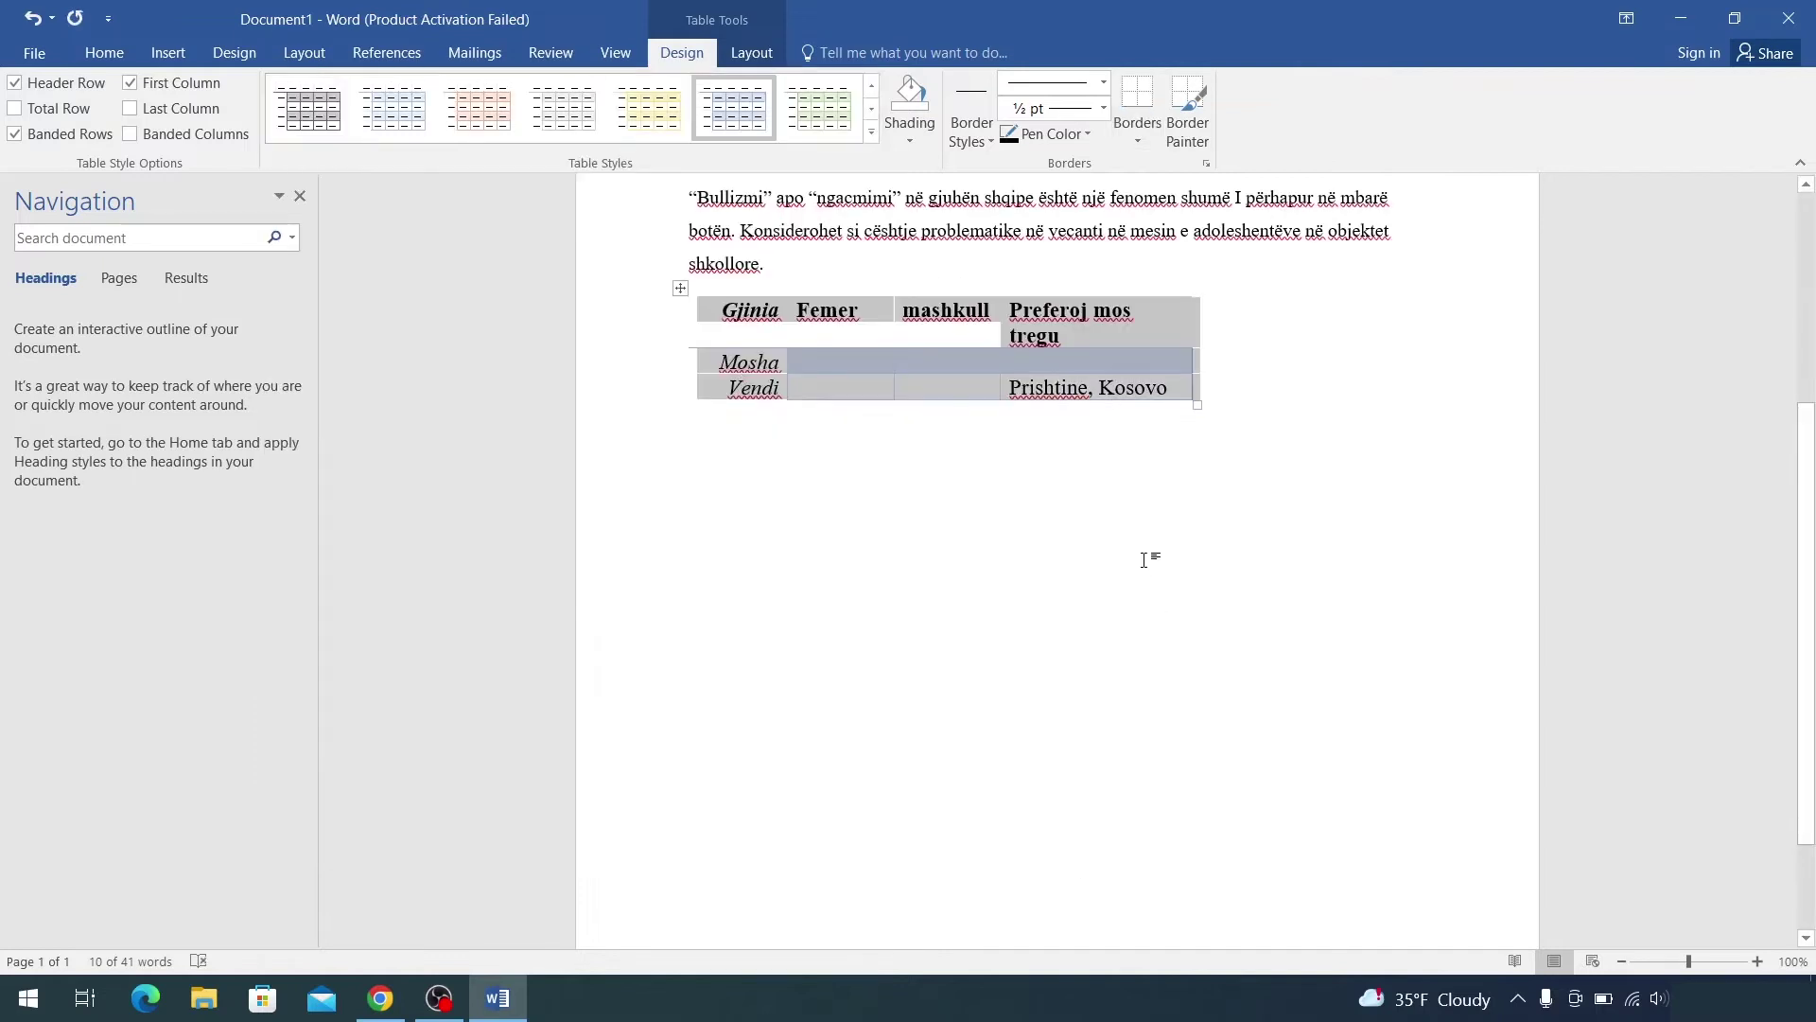
pyautogui.click(1144, 556)
pyautogui.click(1140, 332)
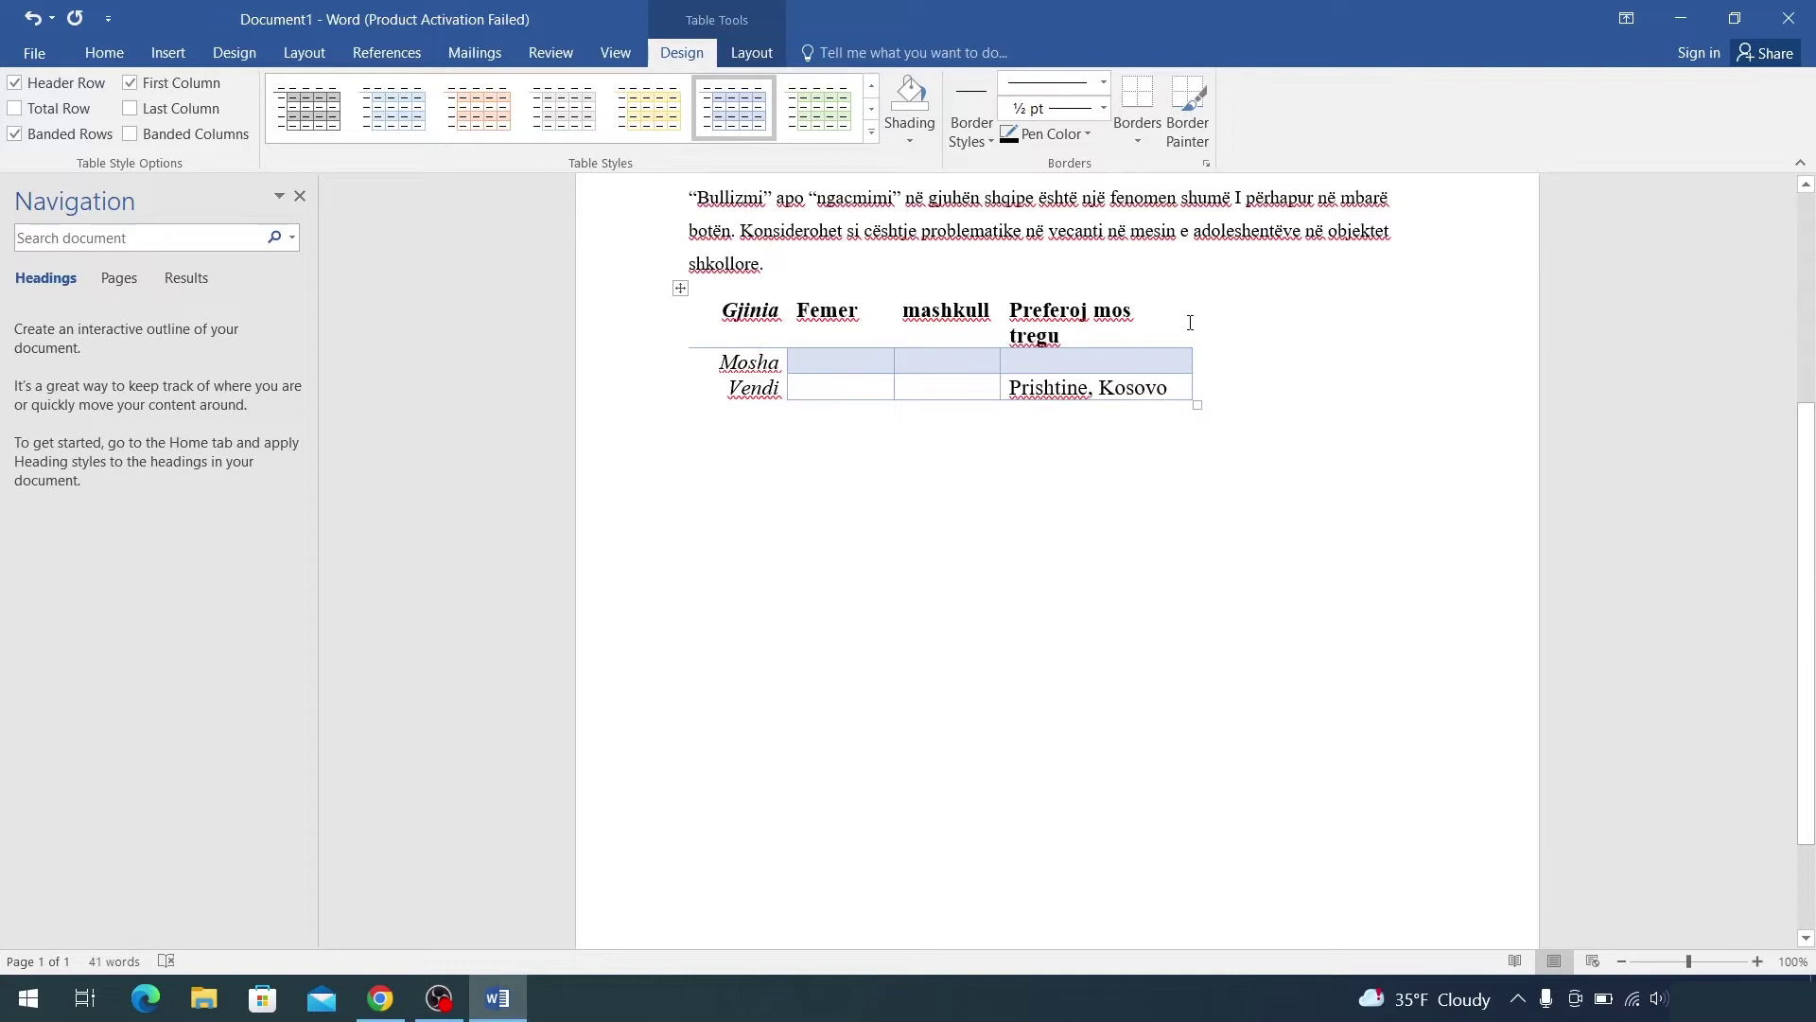
pyautogui.moveTo(1189, 353); pyautogui.dragTo(1211, 349)
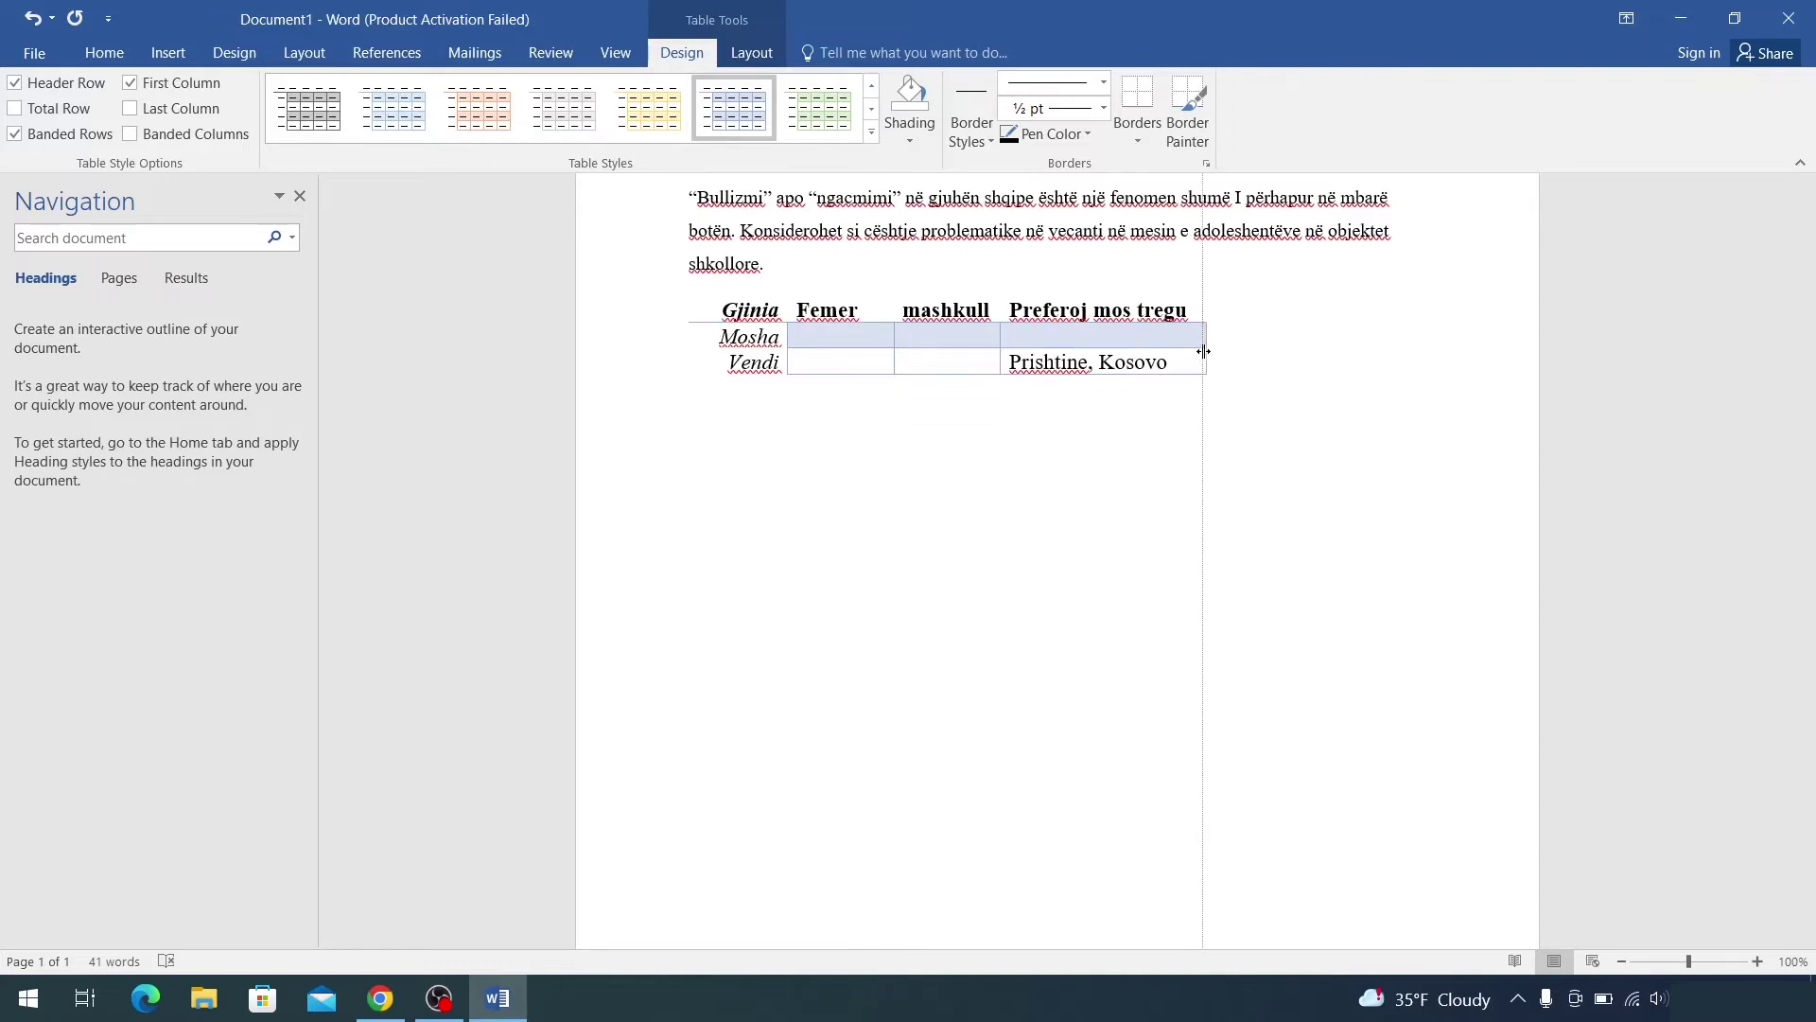
pyautogui.click(1120, 402)
# Step: Capitalise Mashkull, enter ages 17, 18, 19 and 'prishtine' in the Vendi row's Femer and Mashkull cells
pyautogui.hotkey('alt', 's')
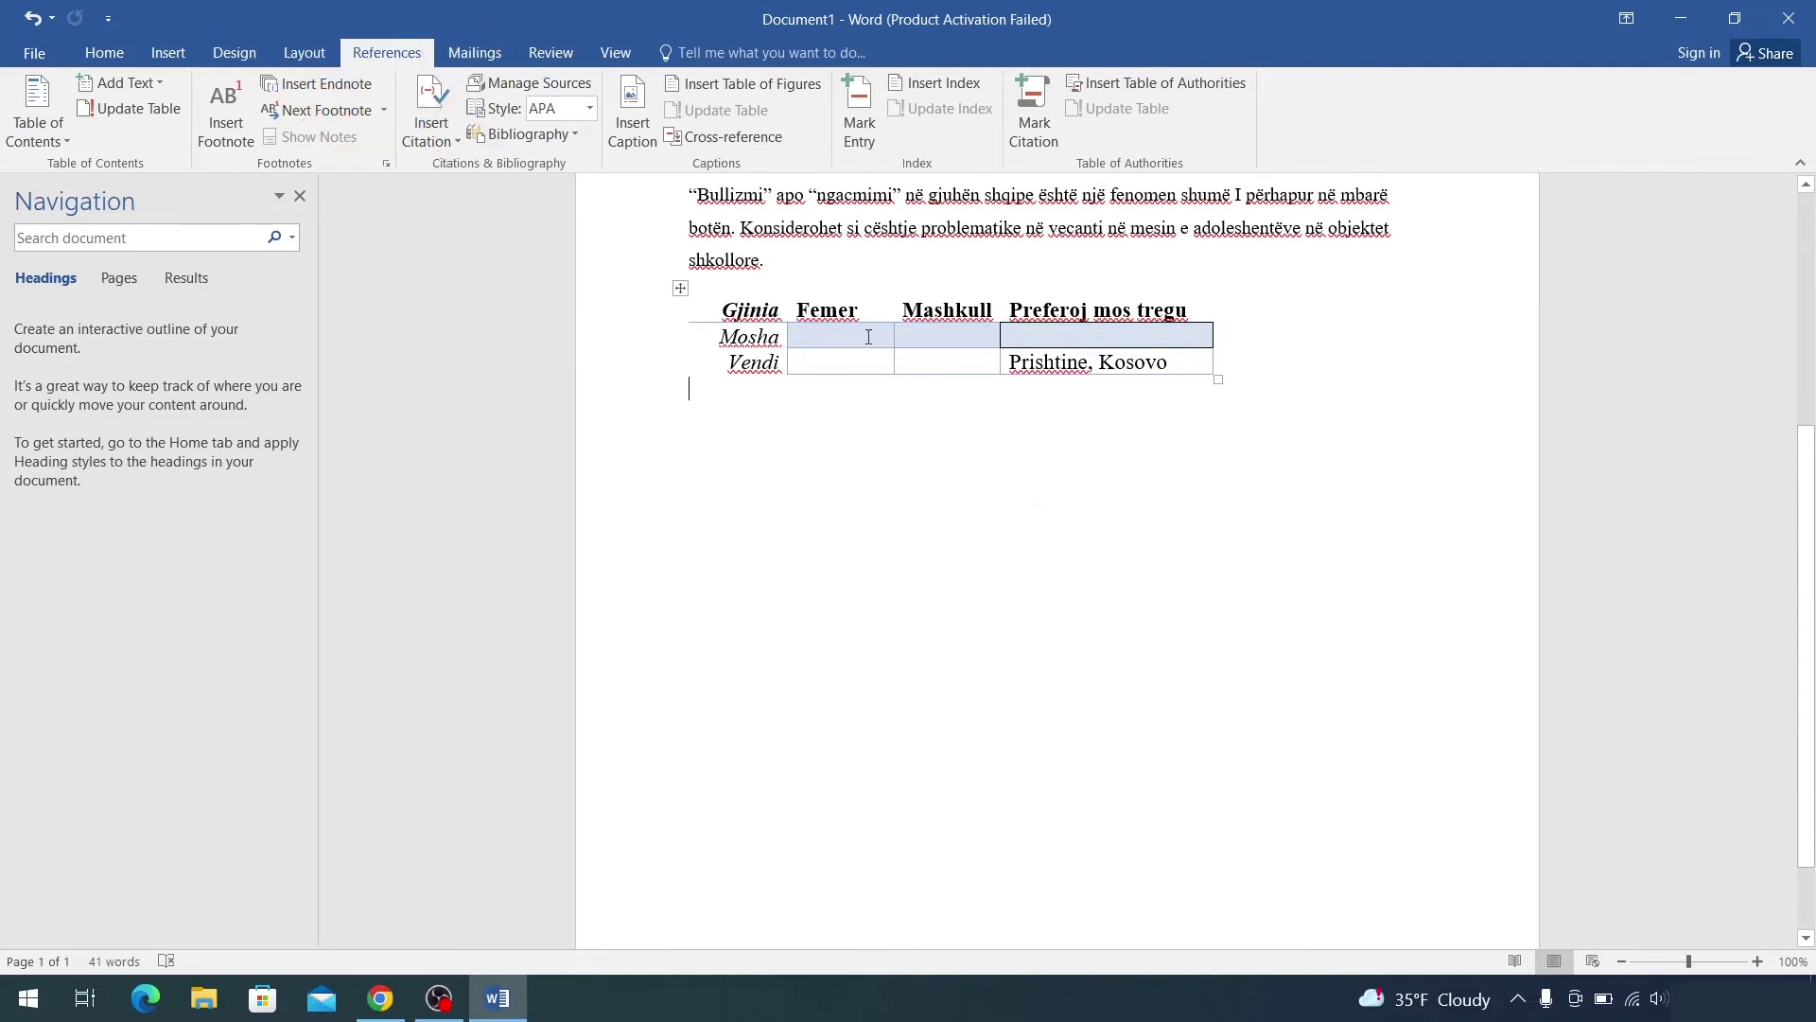
pyautogui.click(855, 334)
pyautogui.write('17')
pyautogui.press('Tab')
pyautogui.write('18')
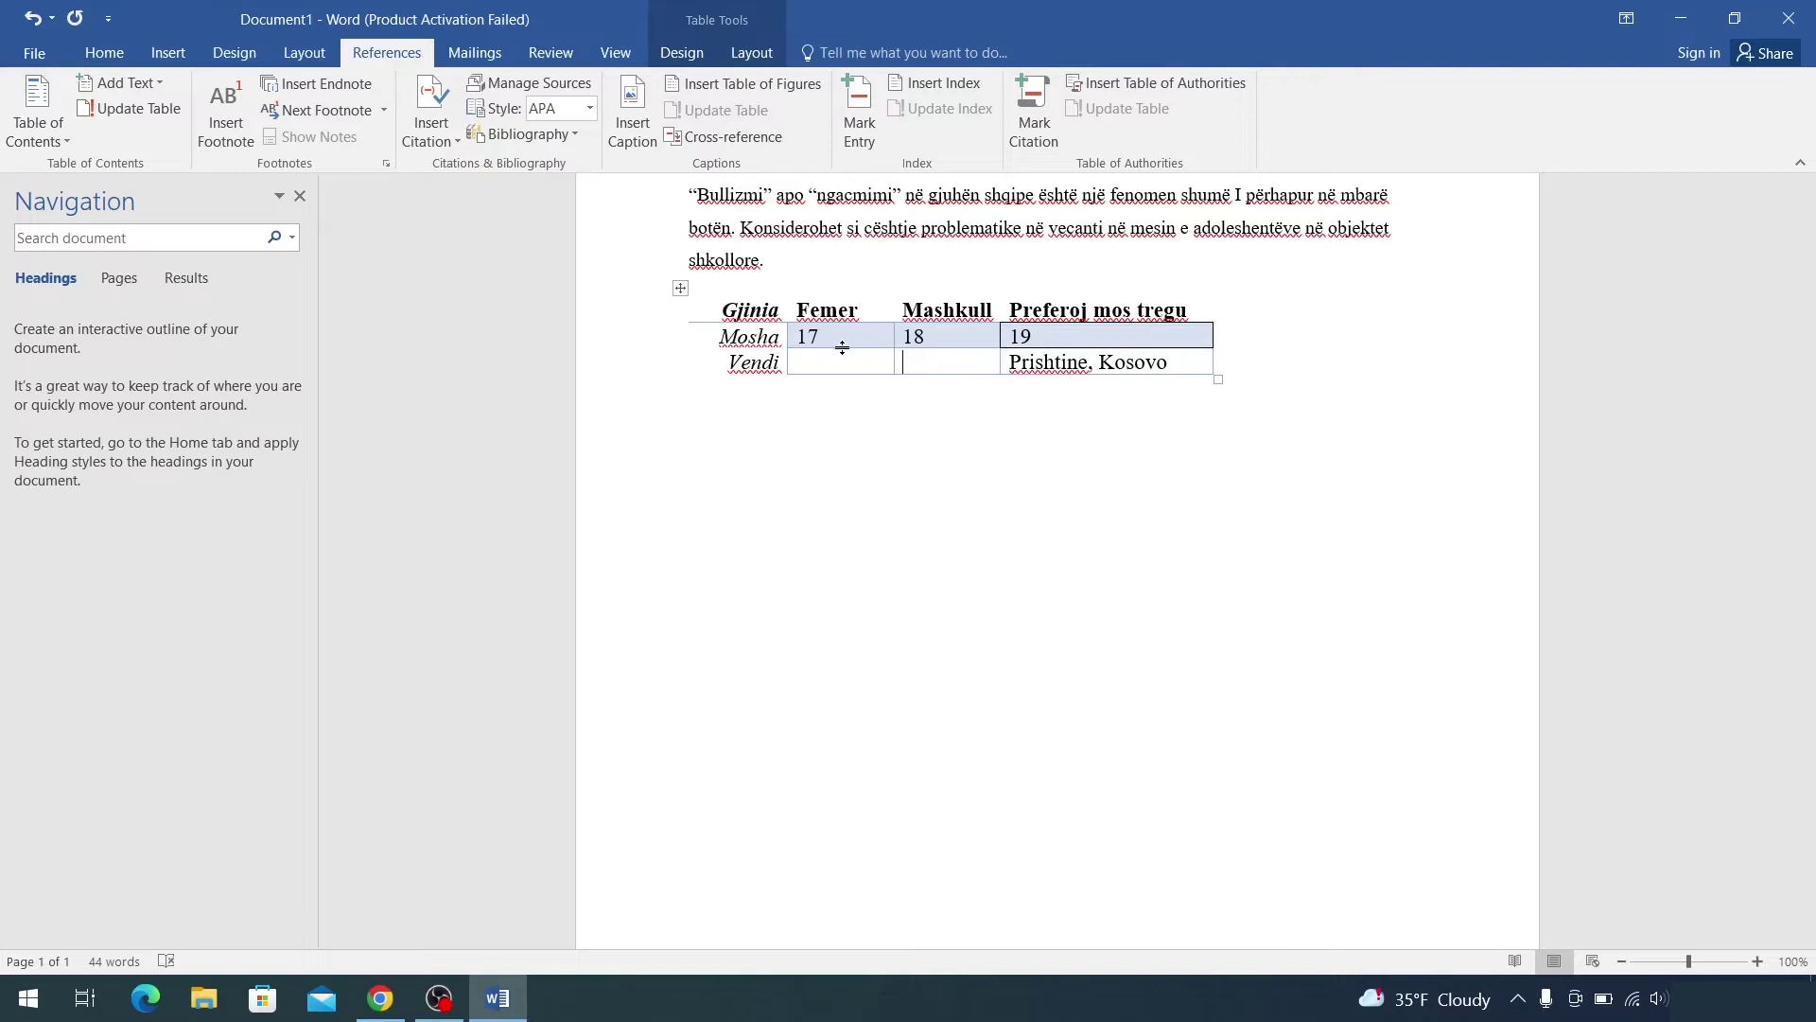
pyautogui.write('pr')
pyautogui.click(842, 348)
pyautogui.write('prishtine')
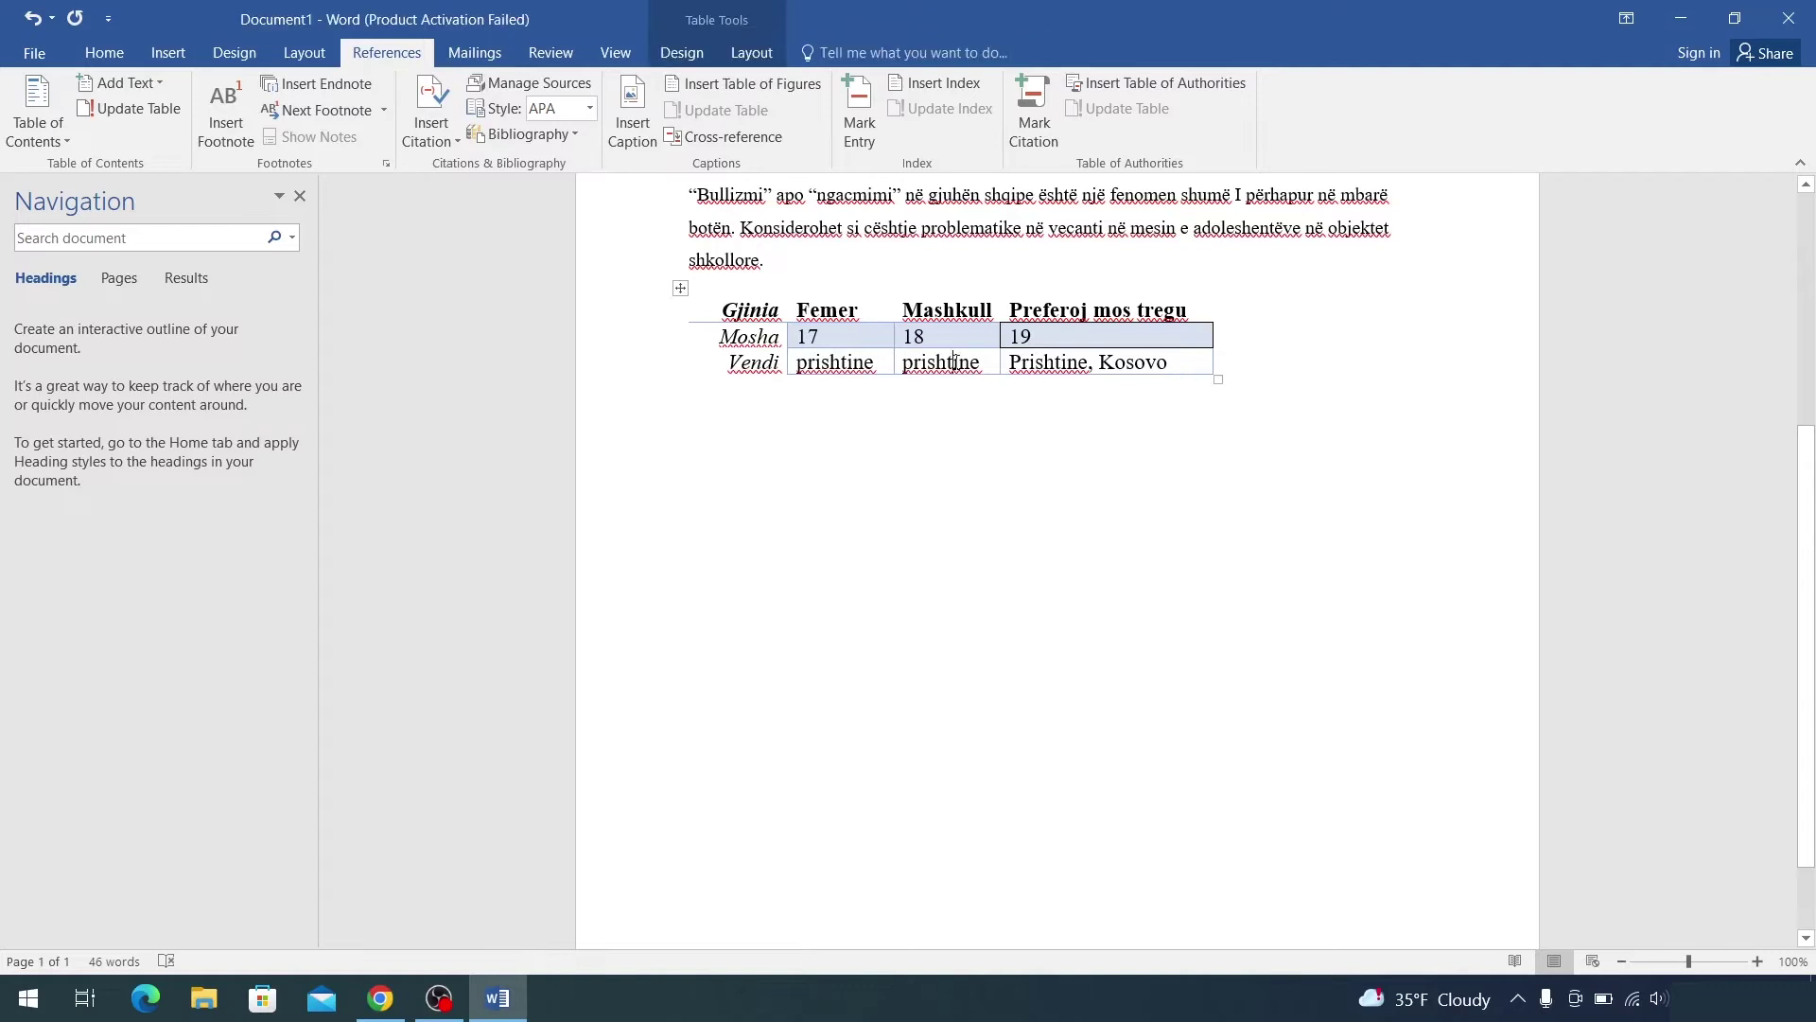
pyautogui.click(681, 288)
# Step: Shade the whole table light blue
pyautogui.click(681, 289)
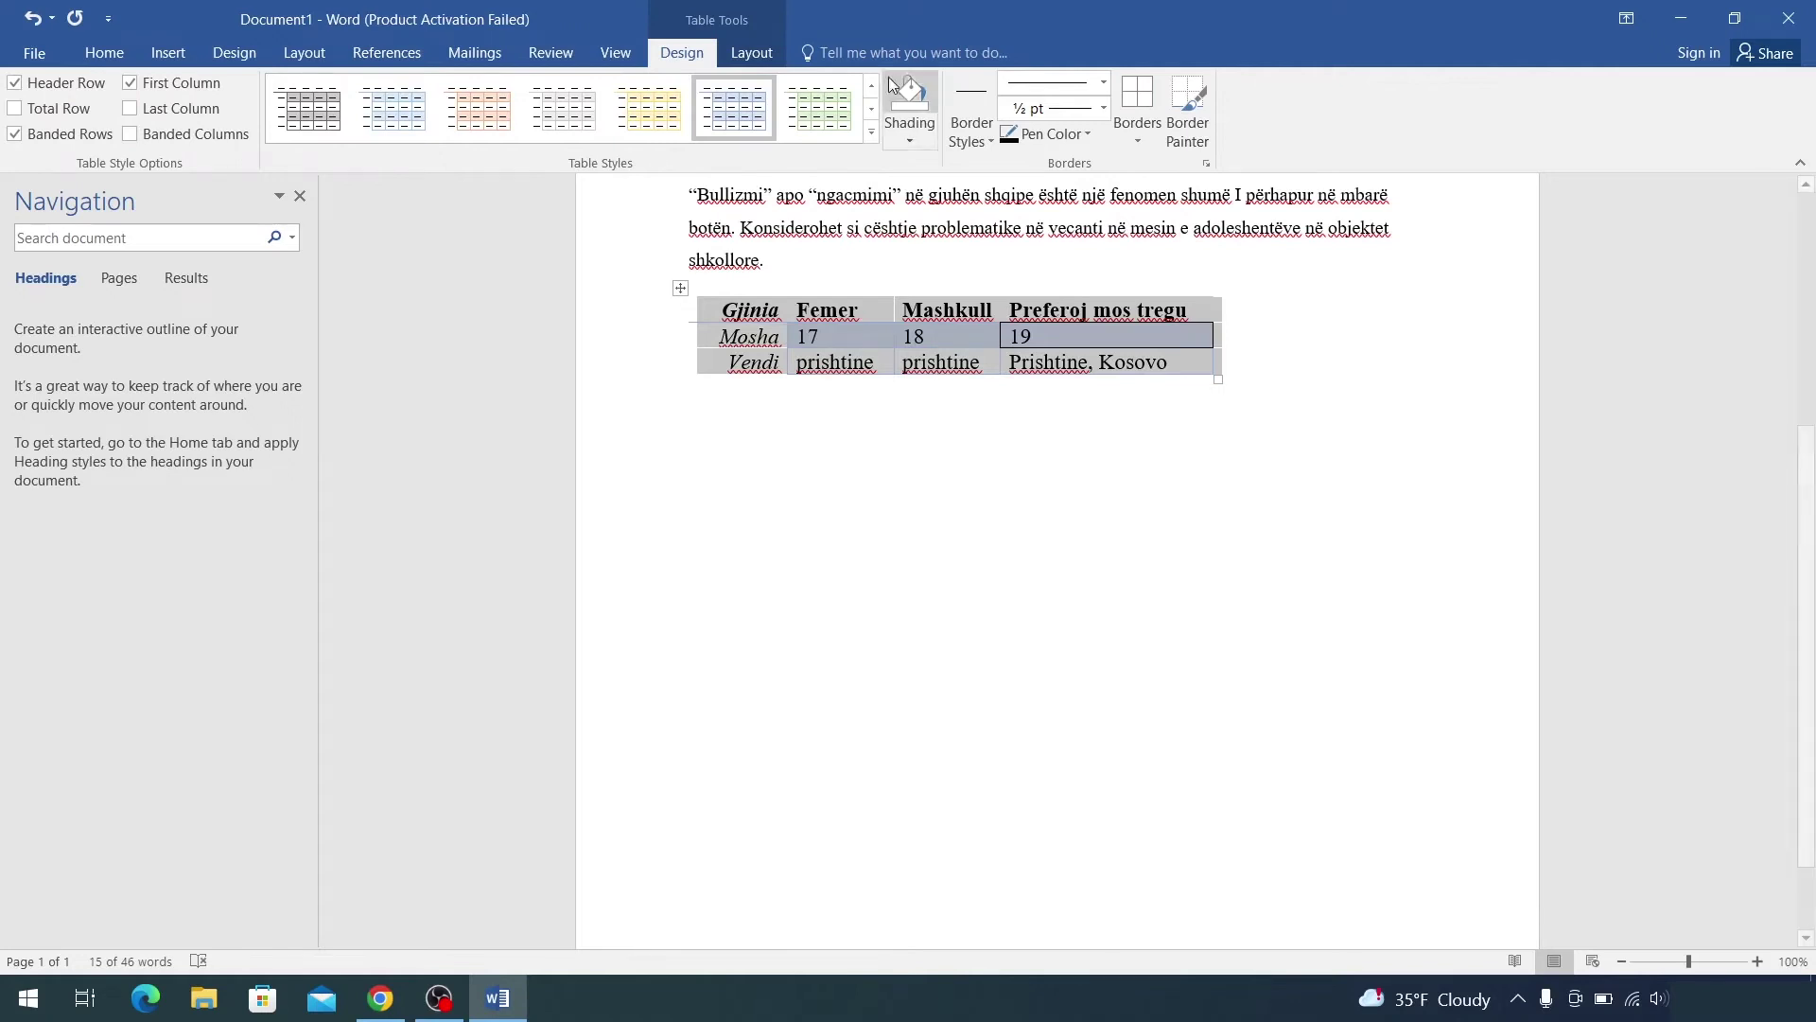
pyautogui.click(906, 129)
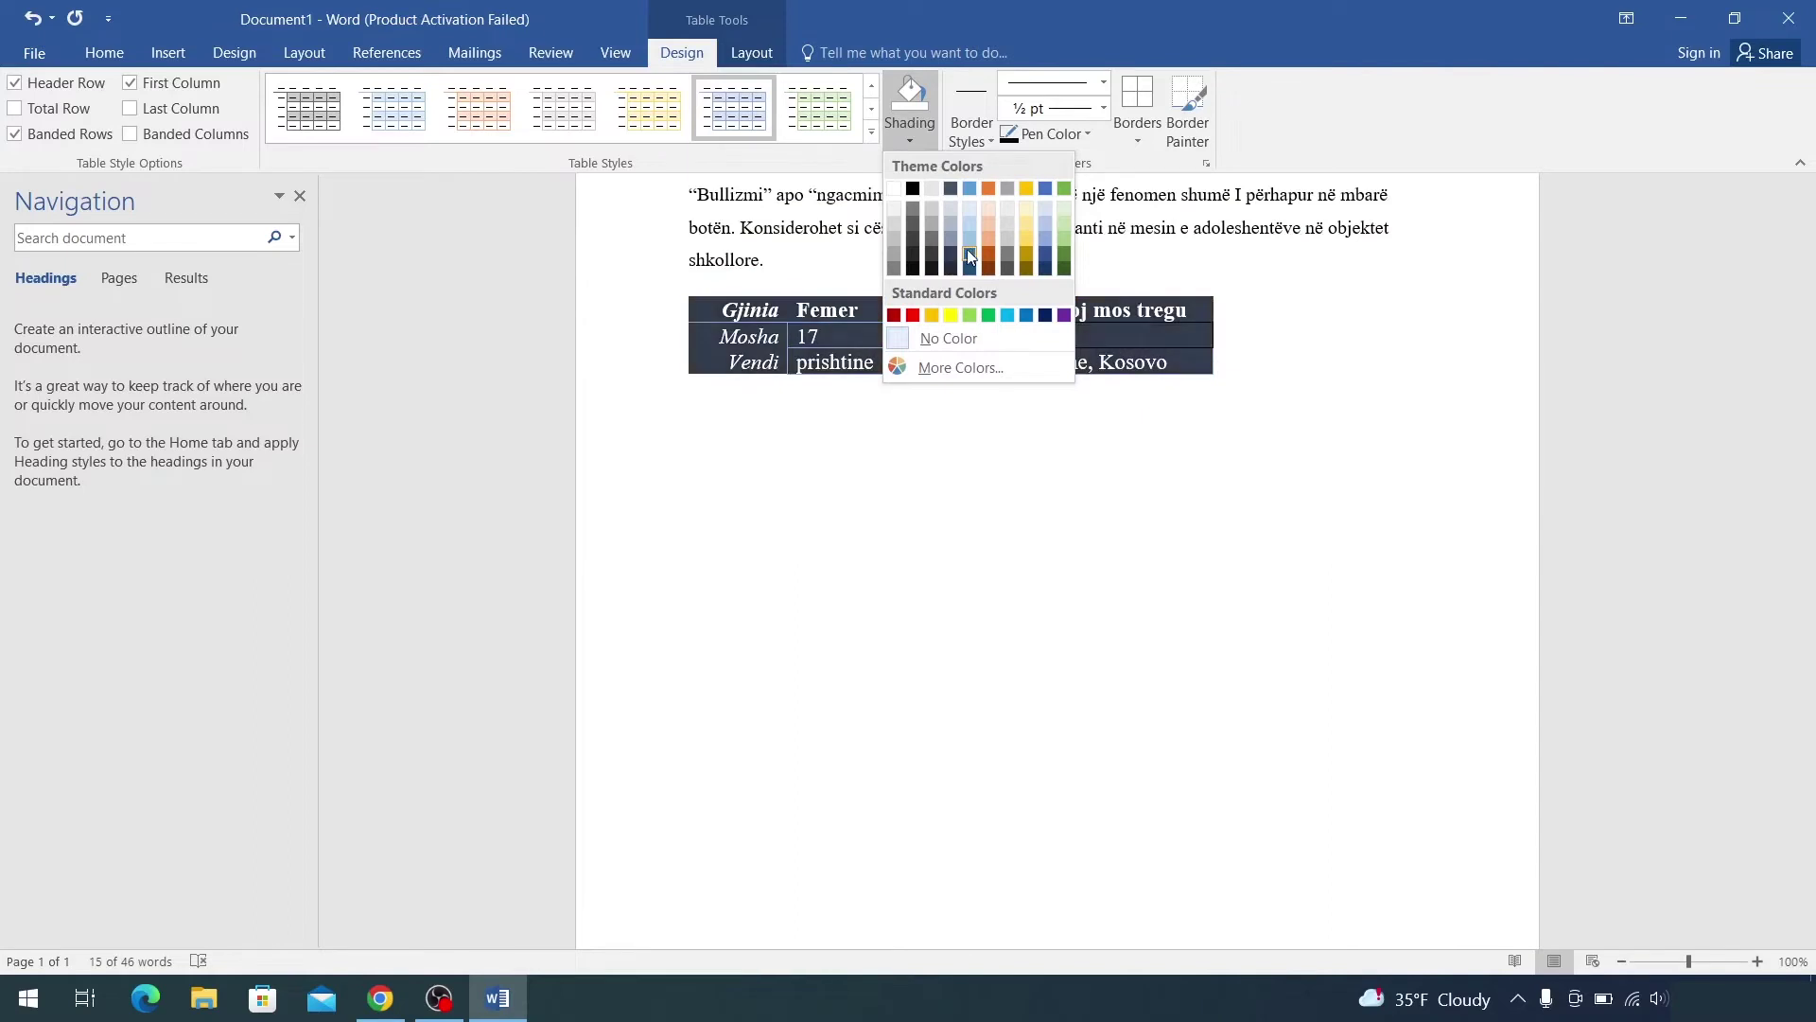
pyautogui.click(970, 242)
pyautogui.click(1230, 487)
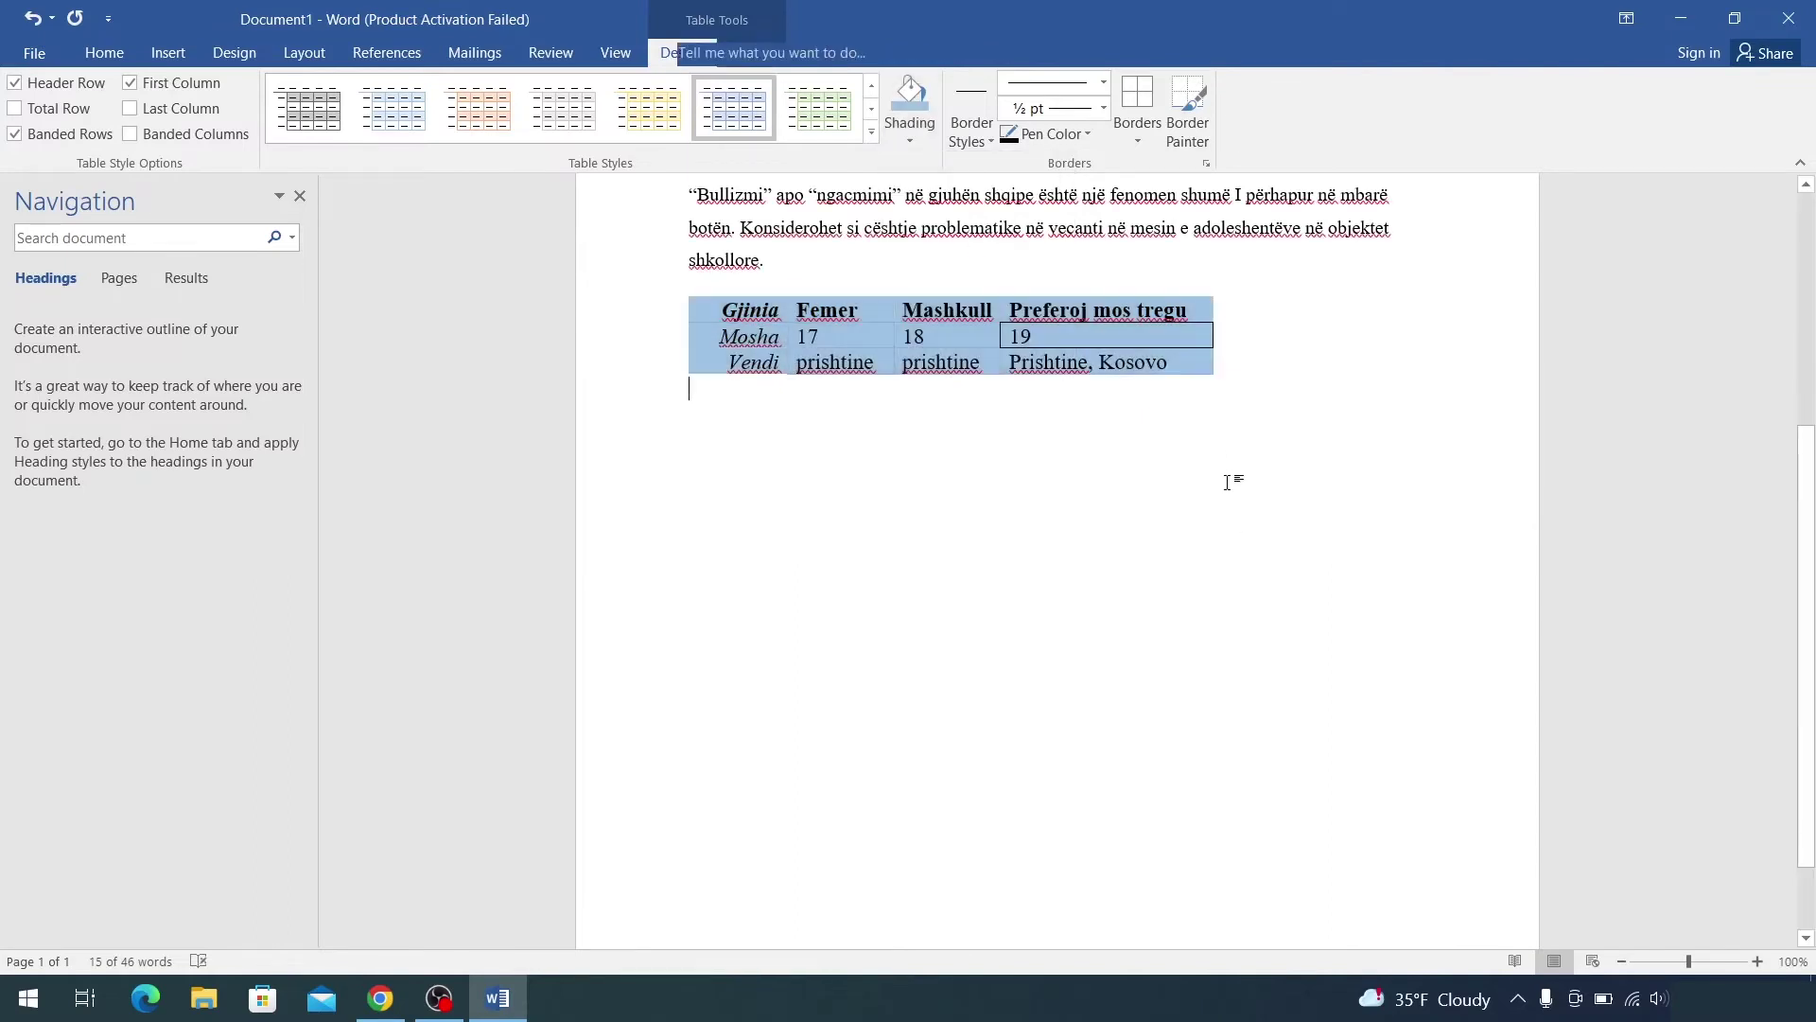
# Step: Give every table cell borders using All Borders
pyautogui.click(682, 288)
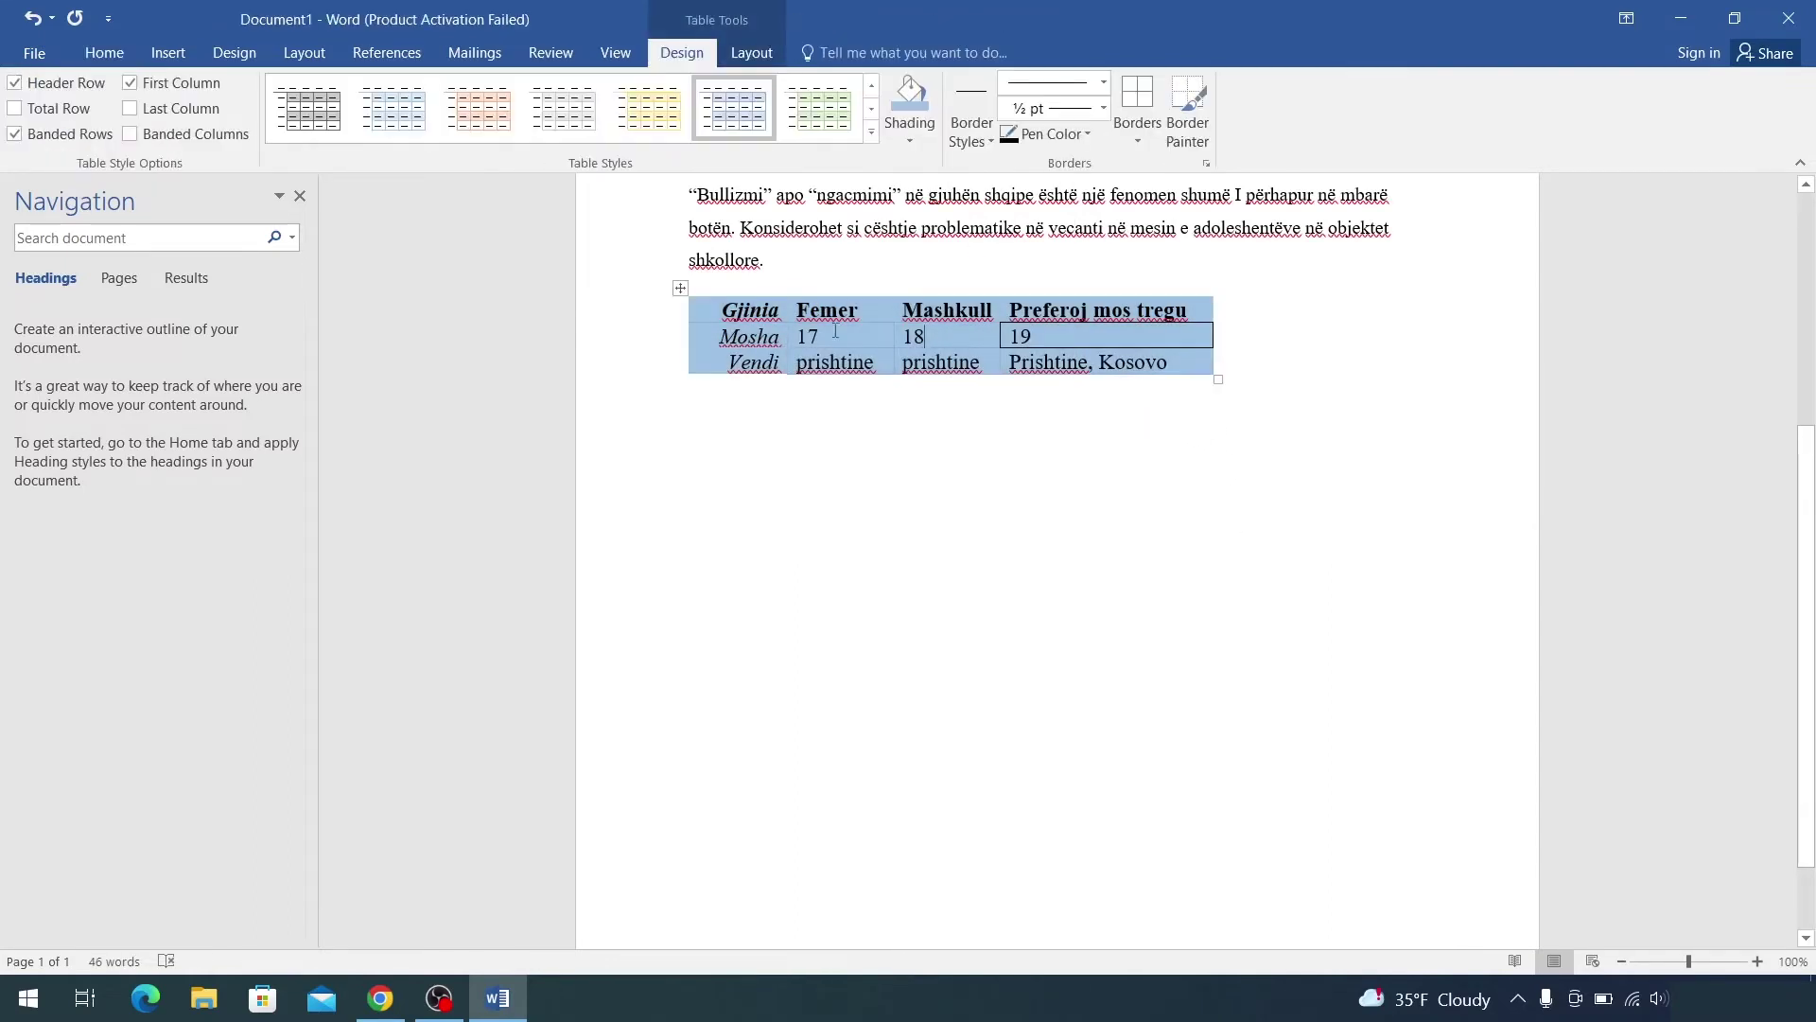
pyautogui.click(681, 289)
pyautogui.click(1134, 137)
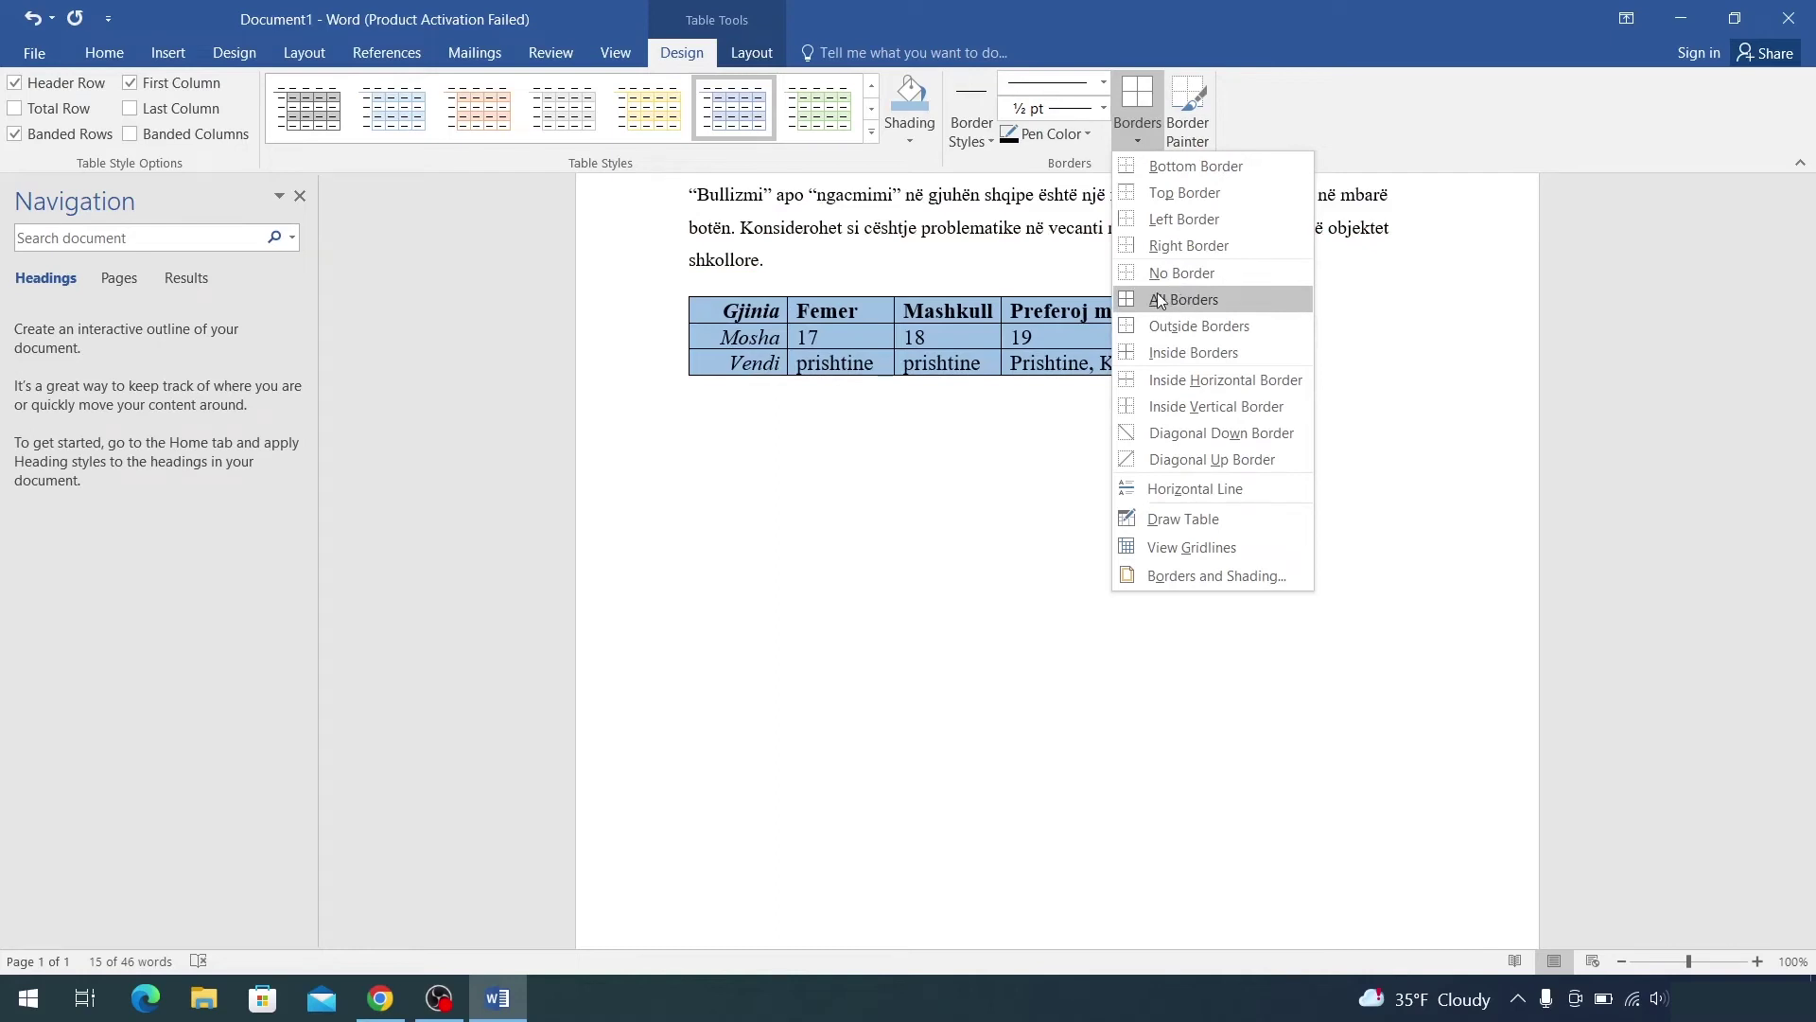
pyautogui.click(1169, 311)
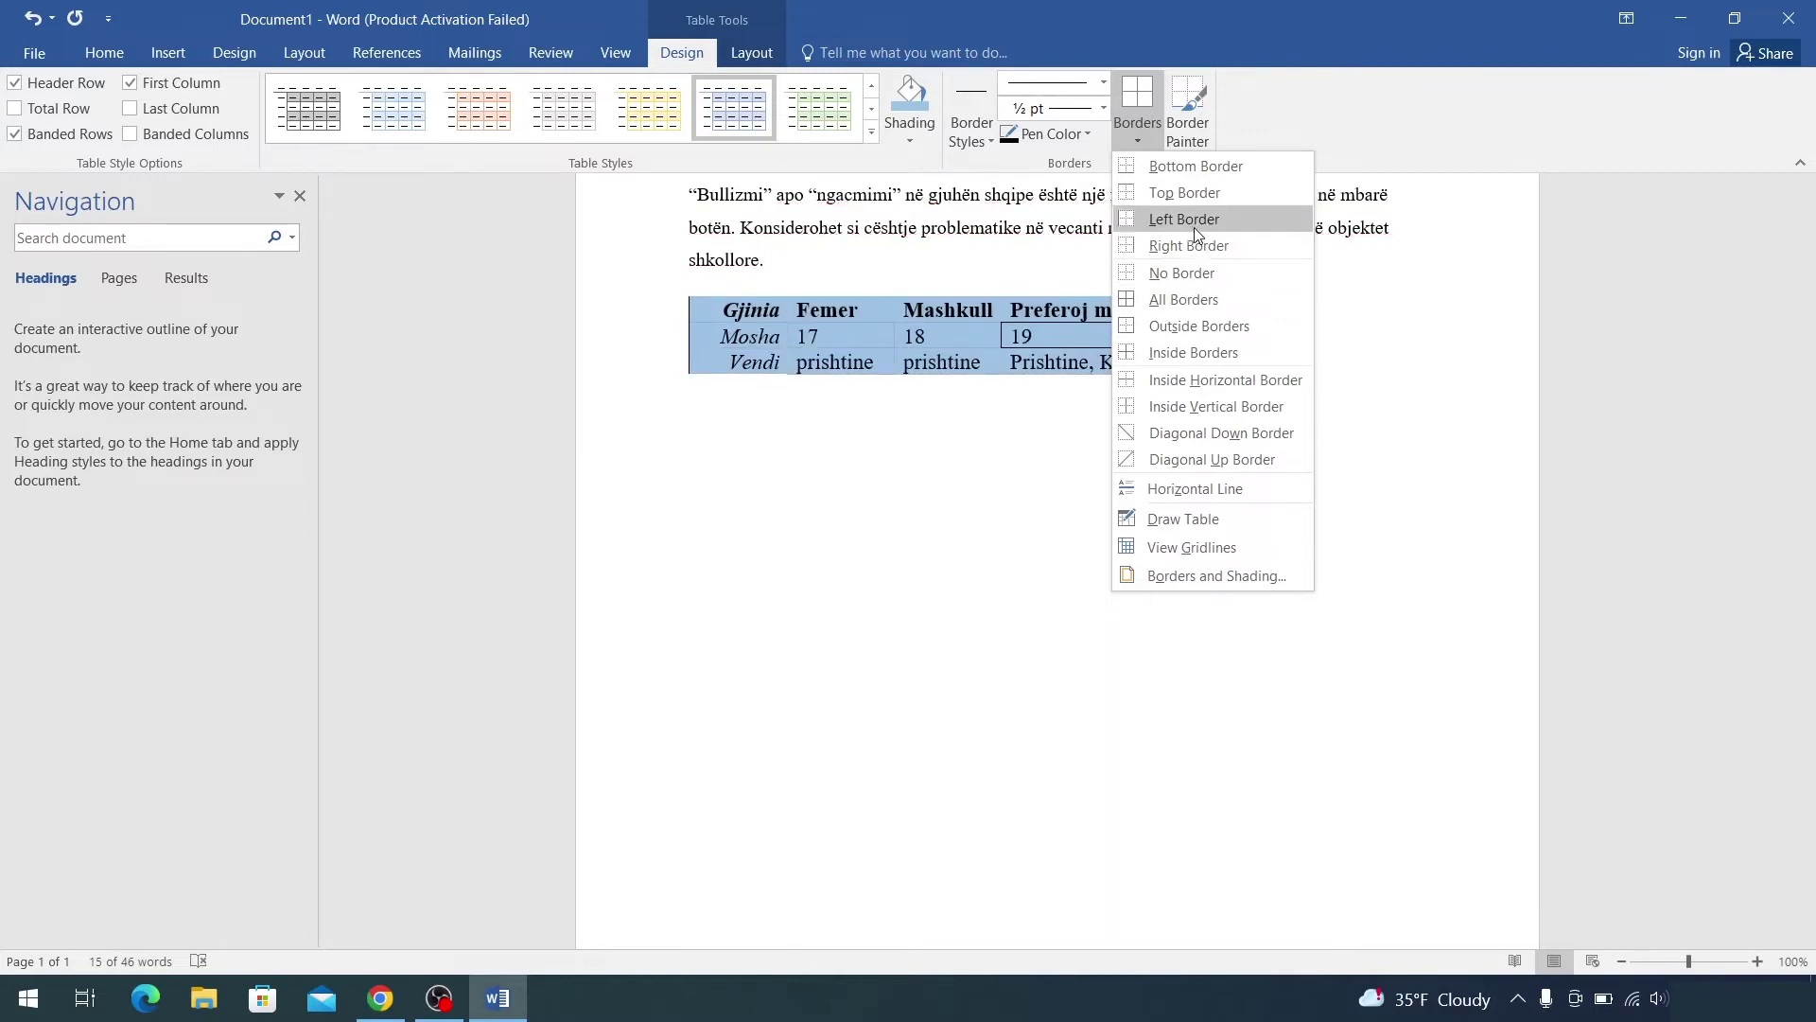
pyautogui.click(1263, 299)
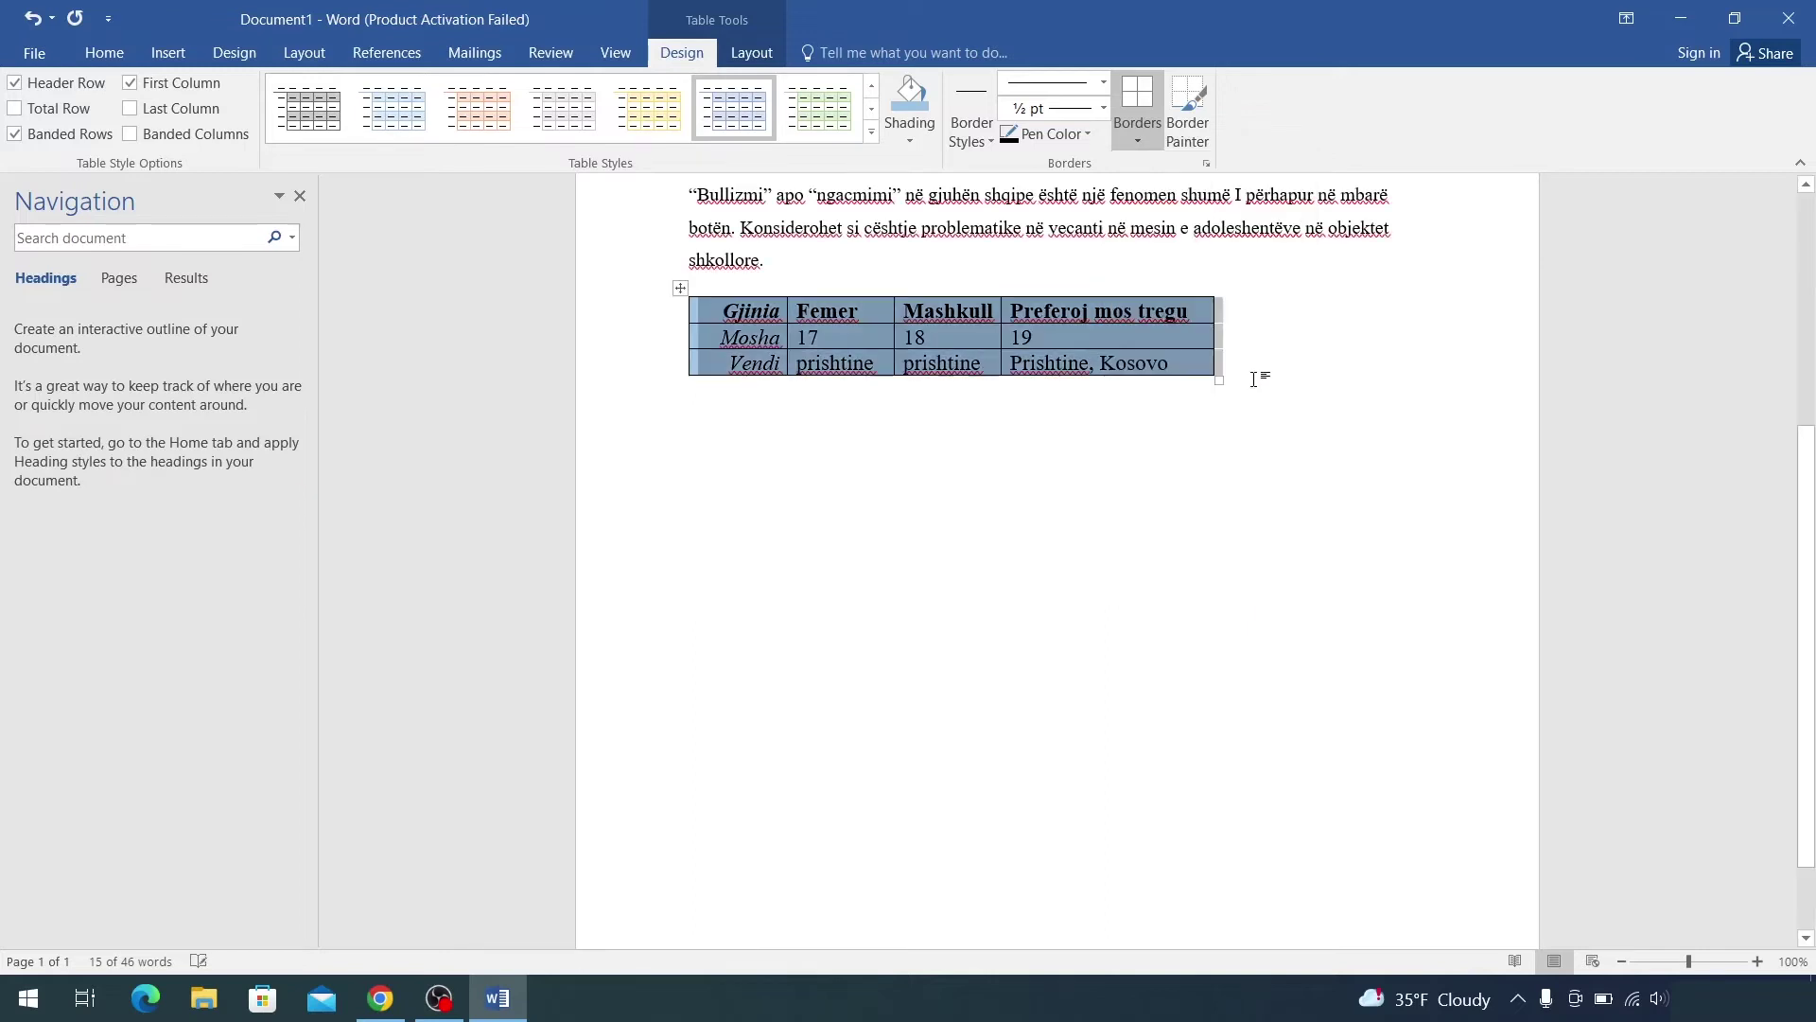
pyautogui.click(1254, 379)
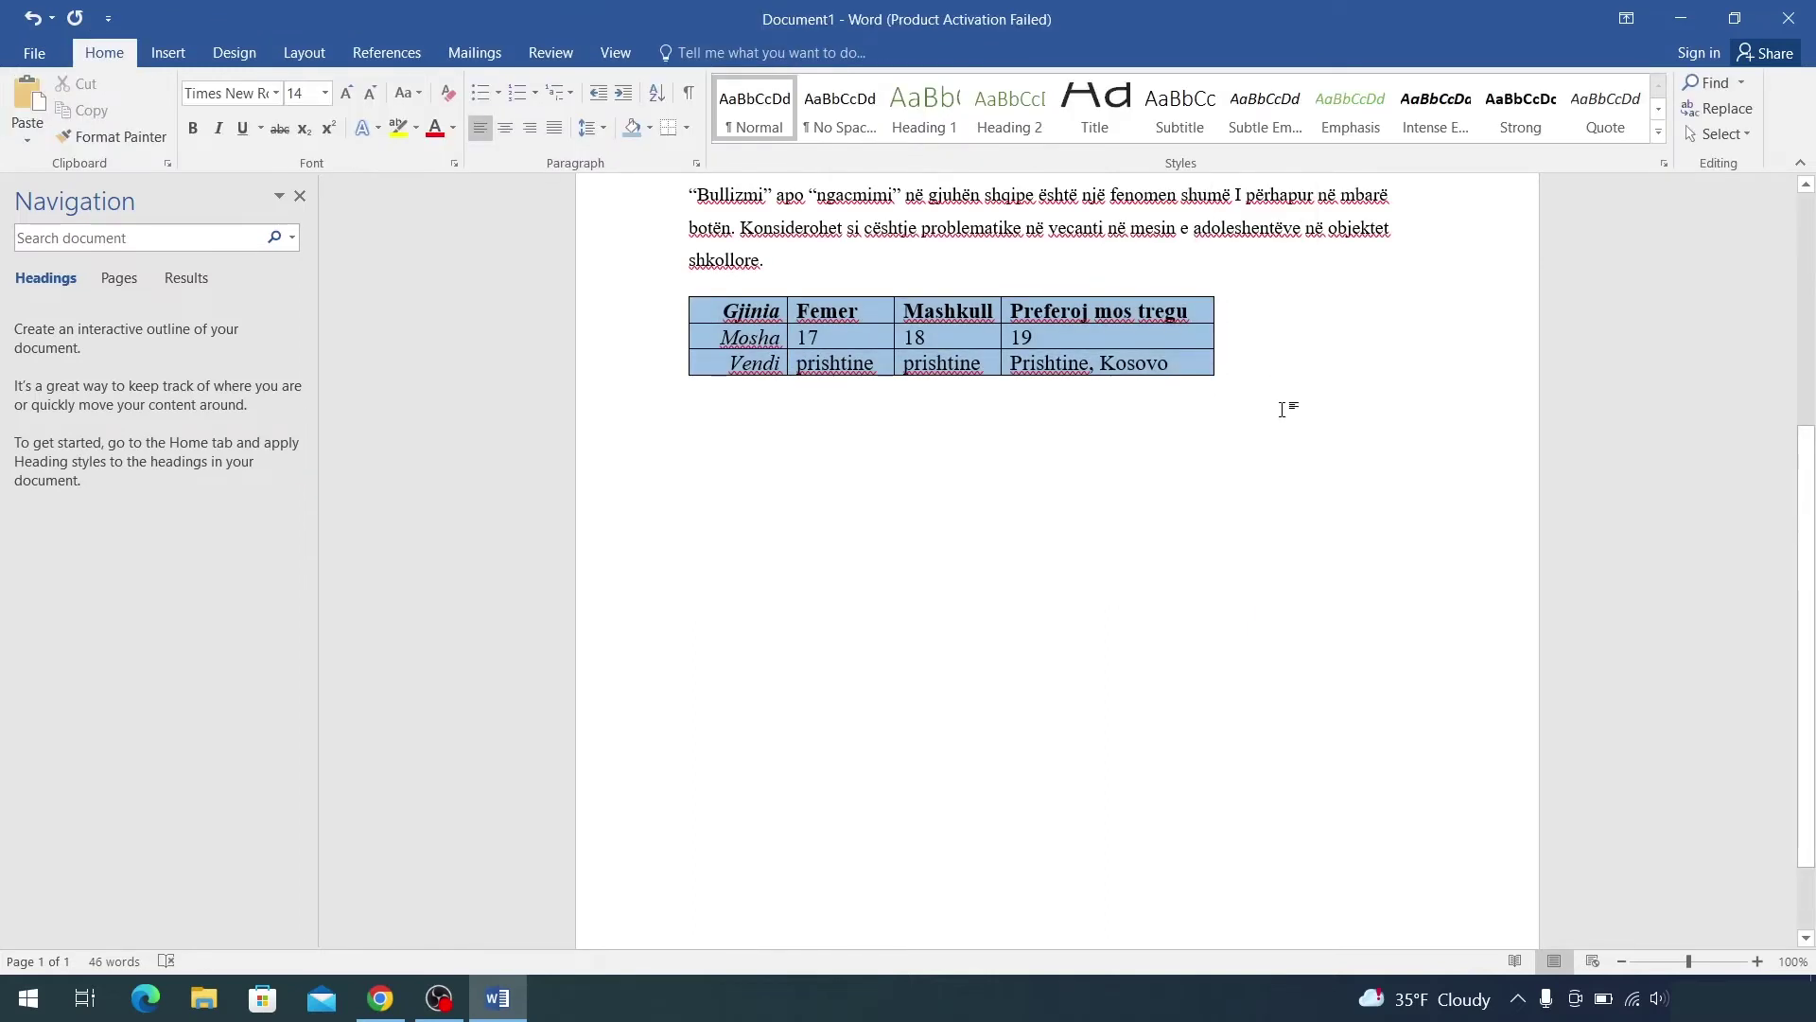
# Step: Remove the extra blank lines between Mbiemri: and the Bullizmi heading
pyautogui.scroll(3, 1230, 388)
pyautogui.scroll(2, 1176, 369)
pyautogui.scroll(-2, 1176, 350)
pyautogui.scroll(2, 1175, 350)
pyautogui.click(775, 427)
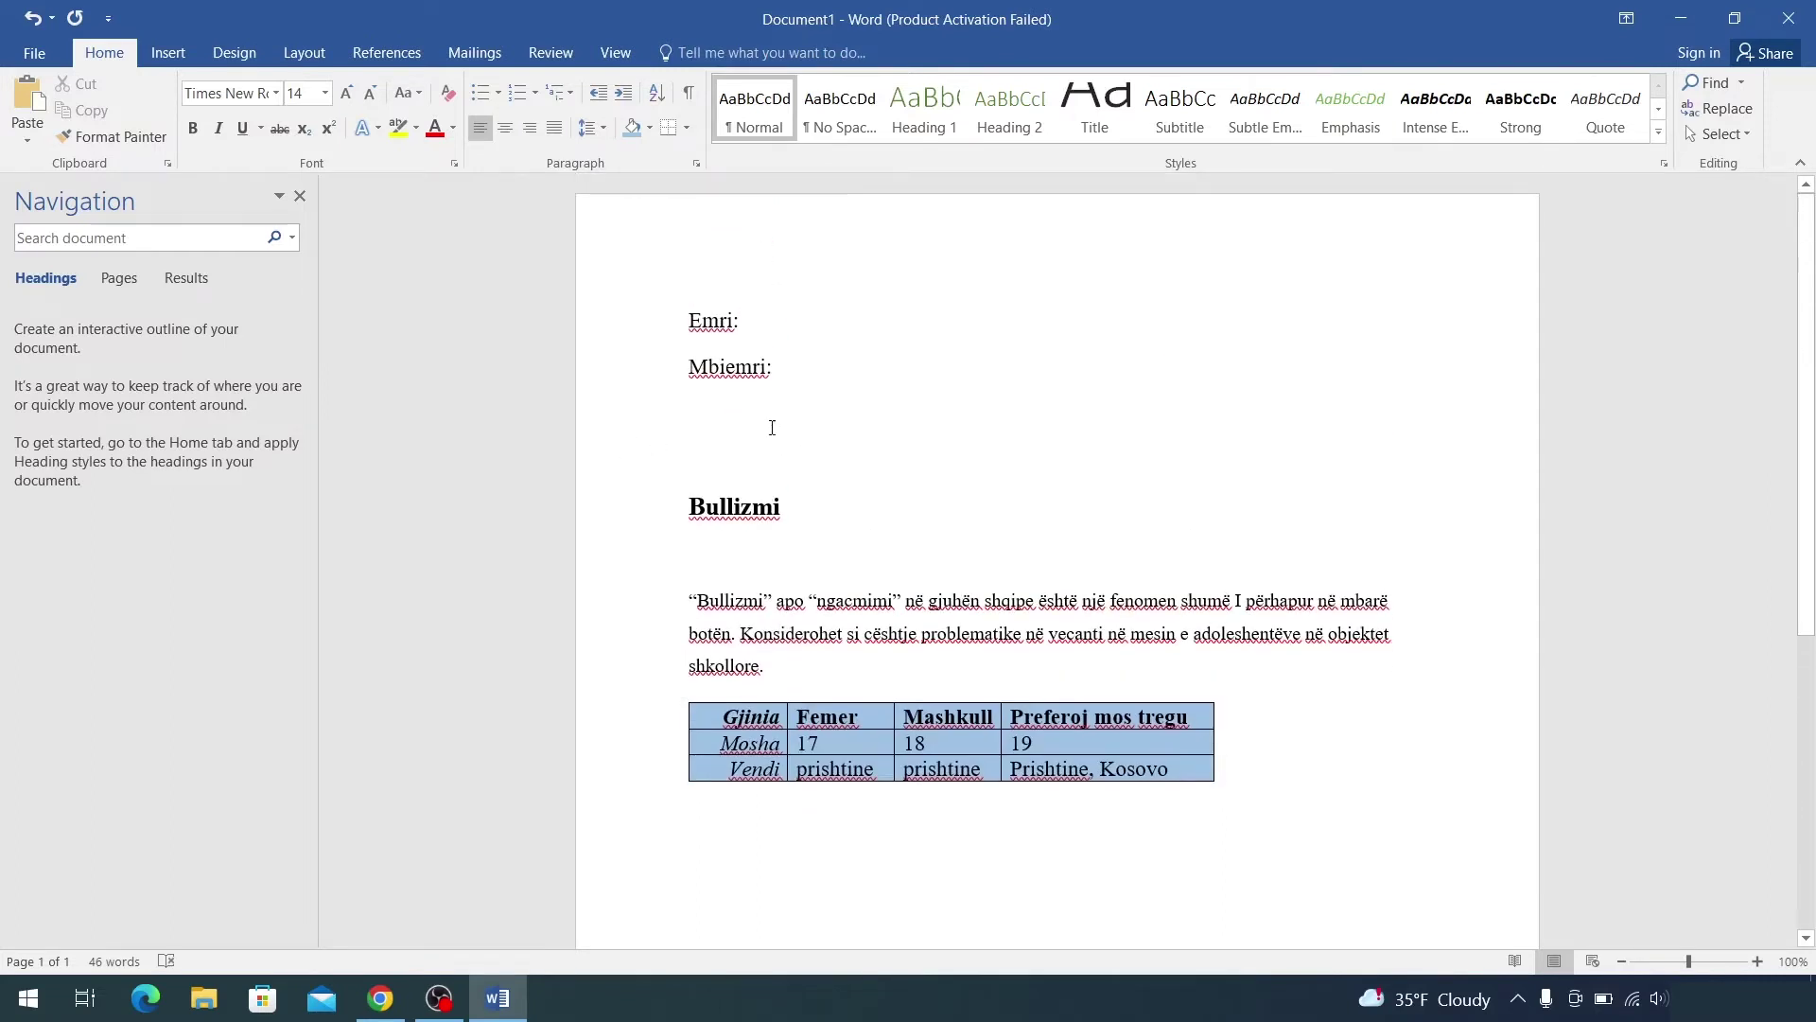
pyautogui.press('Return')
pyautogui.press('Return')
pyautogui.press('Return')
pyautogui.press('Return')
pyautogui.press('Return')
pyautogui.press('Return')
pyautogui.press('Return')
pyautogui.press('Return')
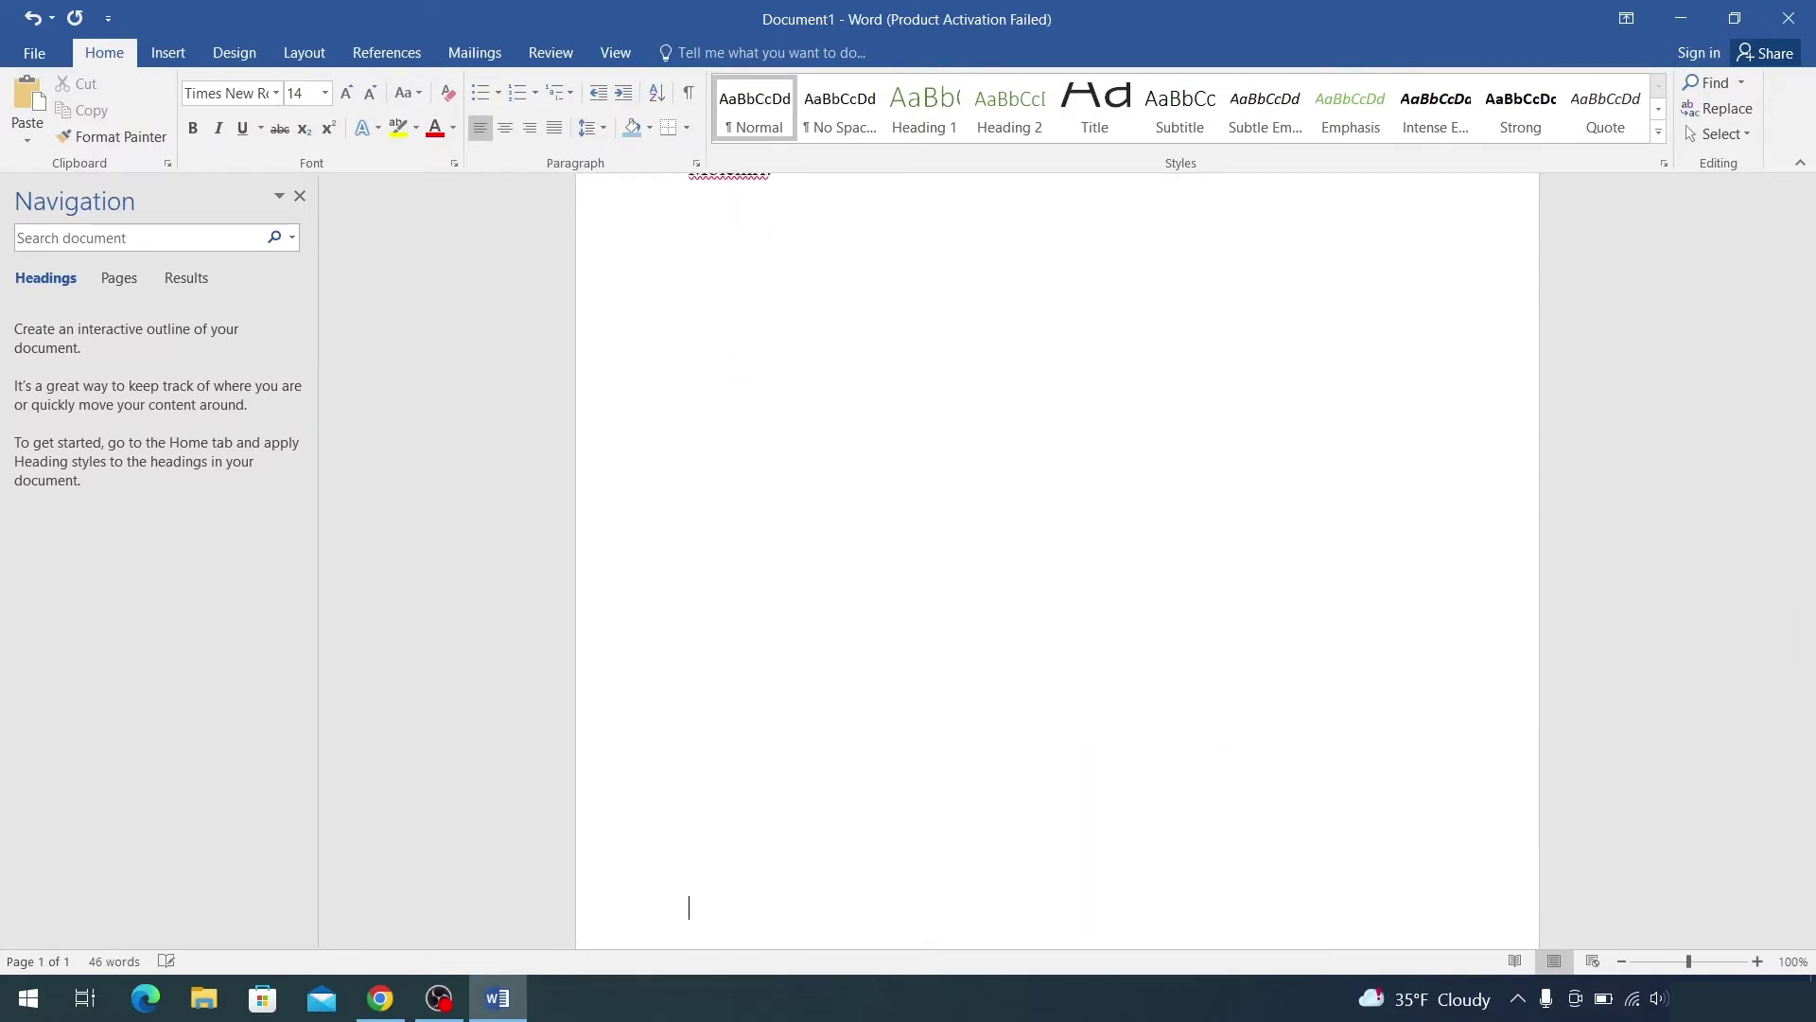
pyautogui.scroll(-1, 818, 421)
pyautogui.scroll(-2, 828, 434)
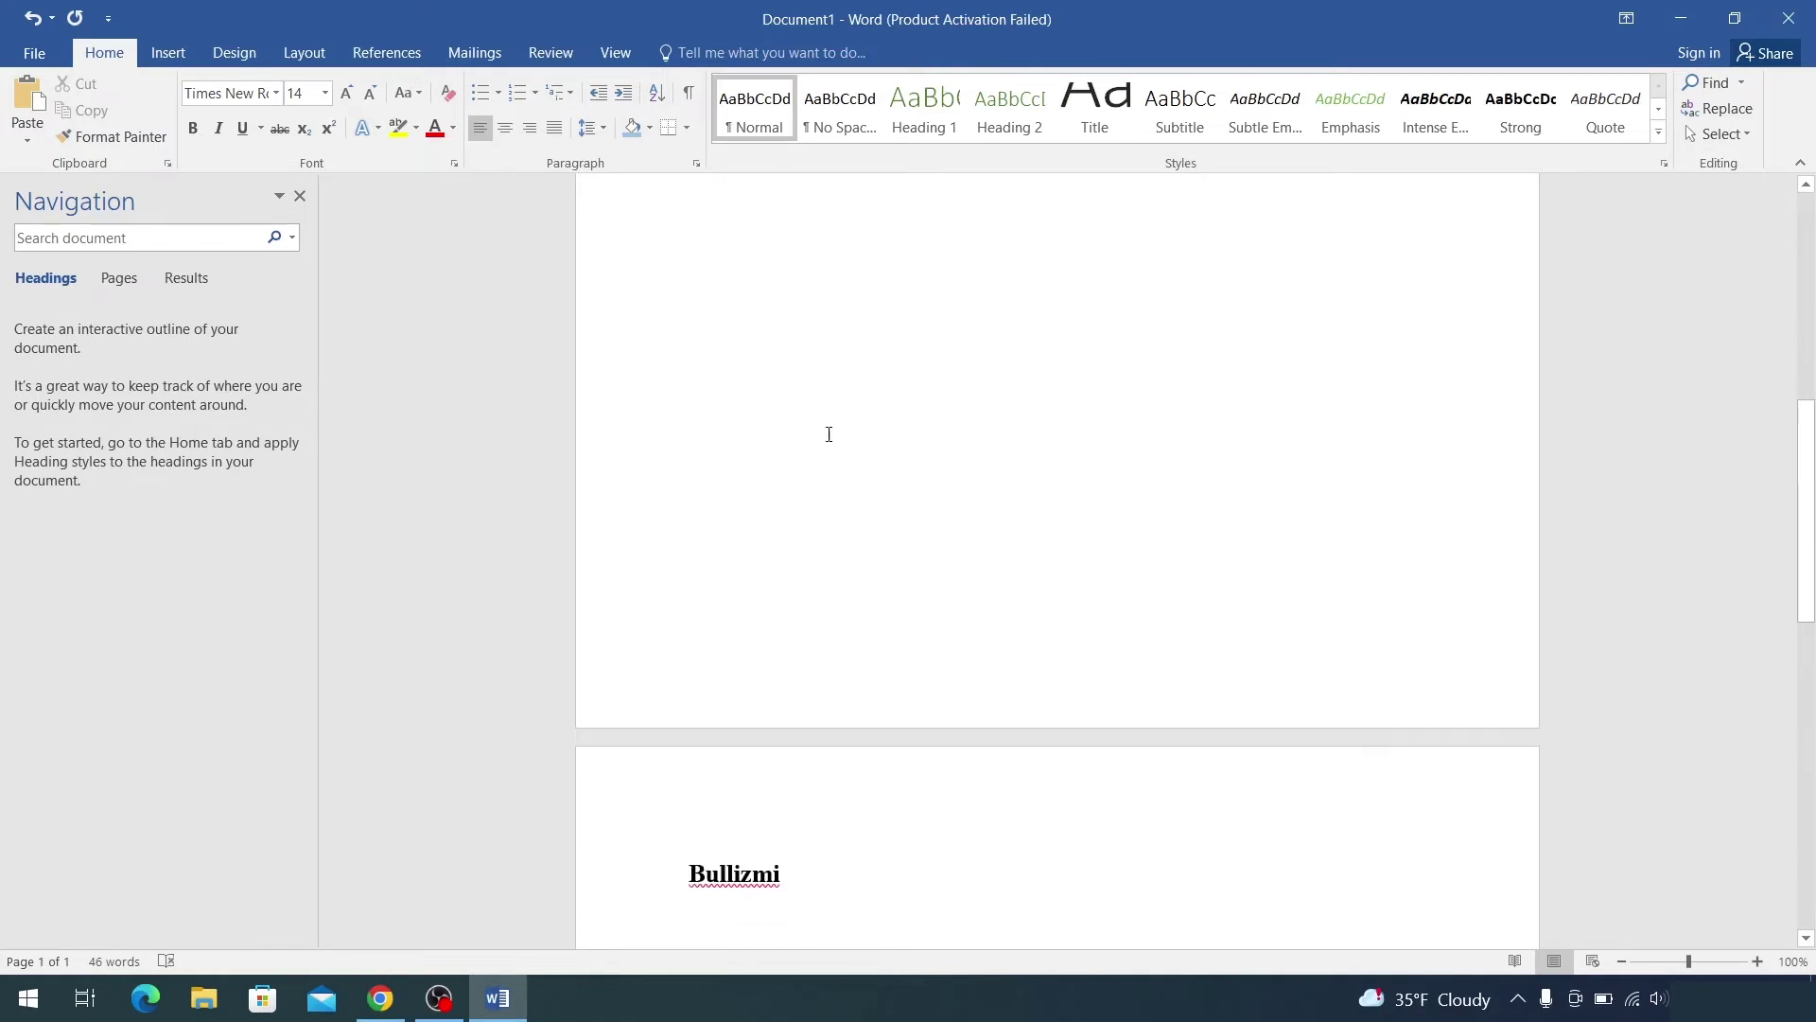
pyautogui.press('BackSpace')
pyautogui.press('BackSpace')
pyautogui.press('BackSpace')
pyautogui.press('BackSpace')
pyautogui.press('BackSpace')
pyautogui.press('BackSpace')
pyautogui.scroll(-1, 860, 397)
pyautogui.scroll(-1, 860, 397)
pyautogui.scroll(4, 867, 341)
pyautogui.scroll(1, 866, 340)
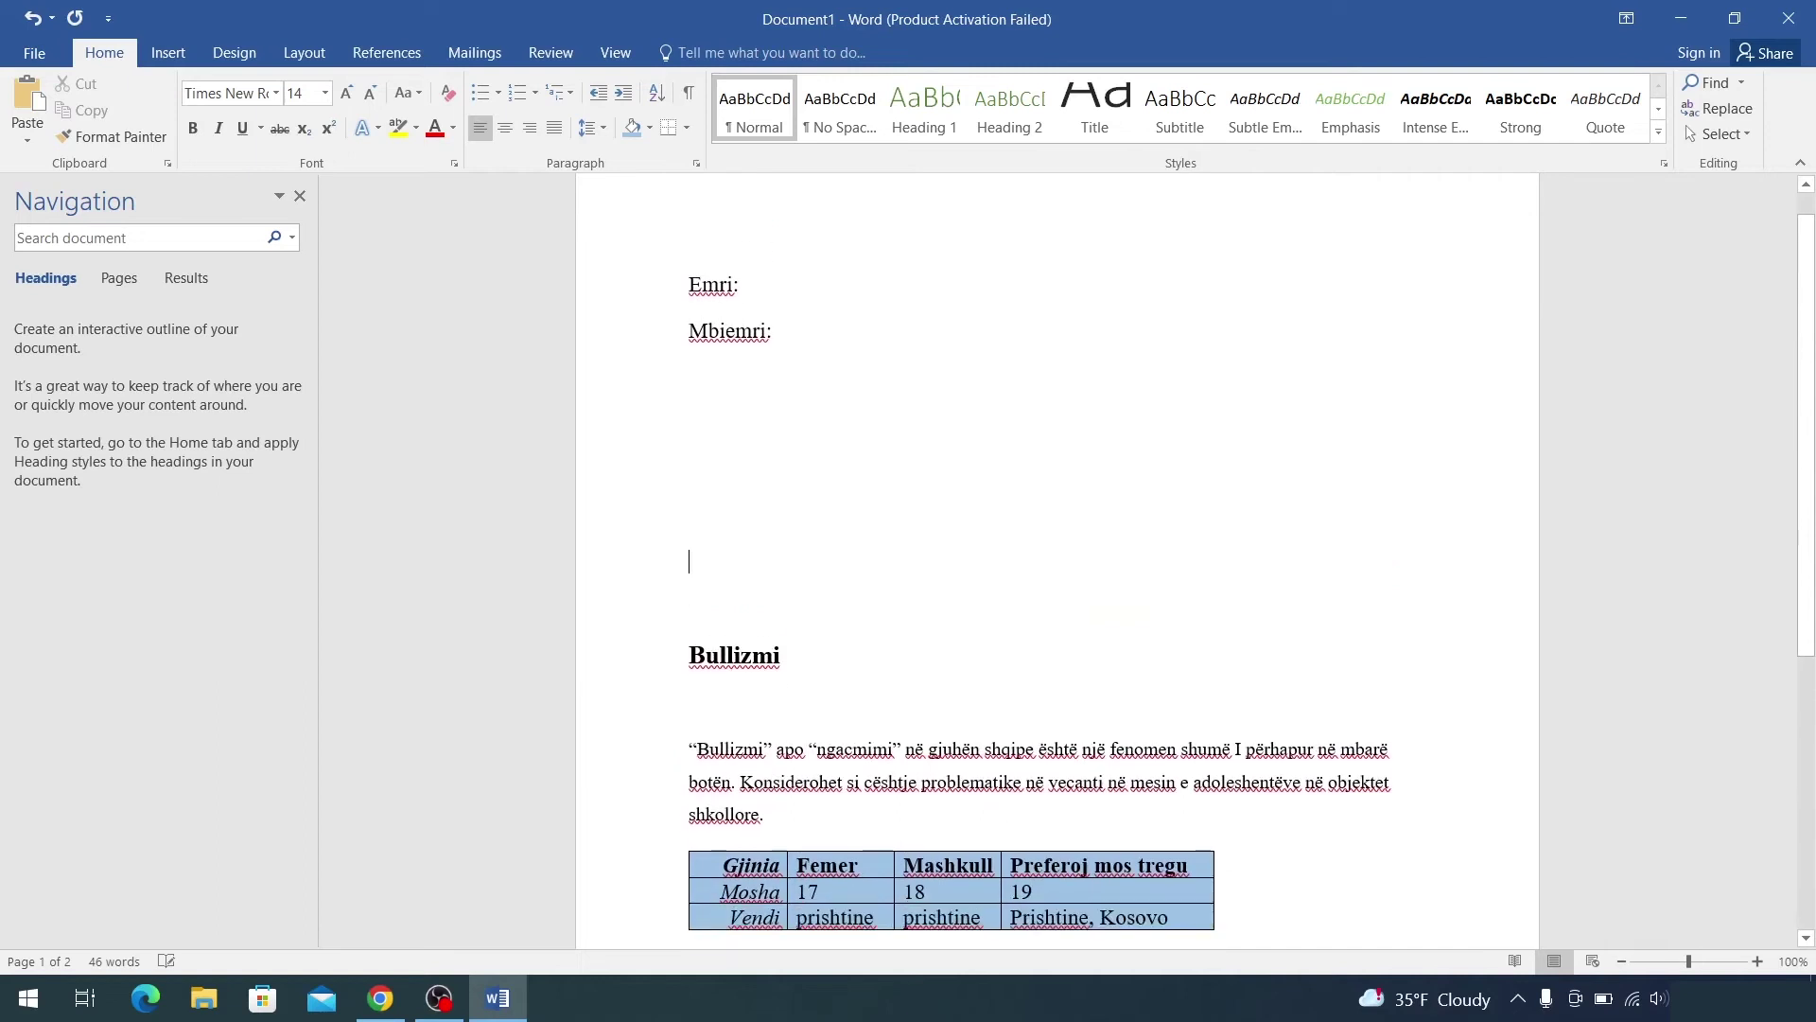
pyautogui.press('BackSpace')
pyautogui.press('BackSpace')
# Step: Insert a page break so Bullizmi, its paragraph and the table start on page two
pyautogui.click(167, 52)
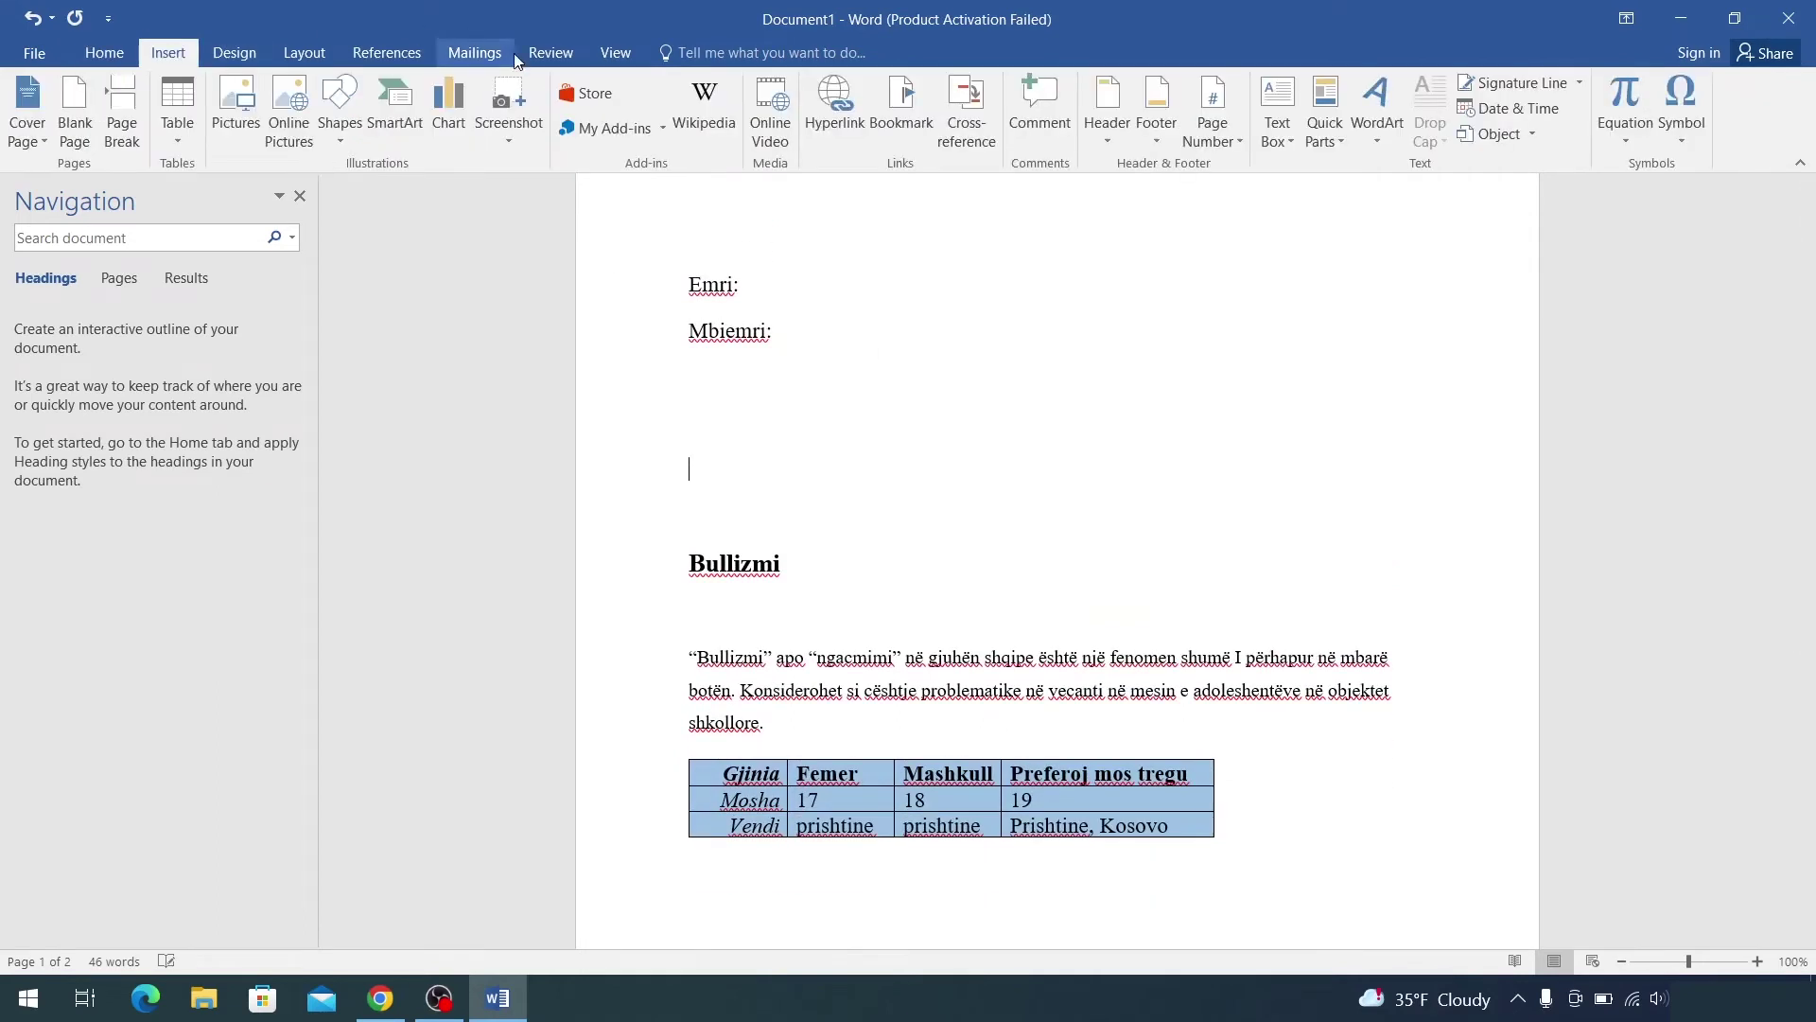
pyautogui.click(112, 112)
pyautogui.scroll(5, 1098, 275)
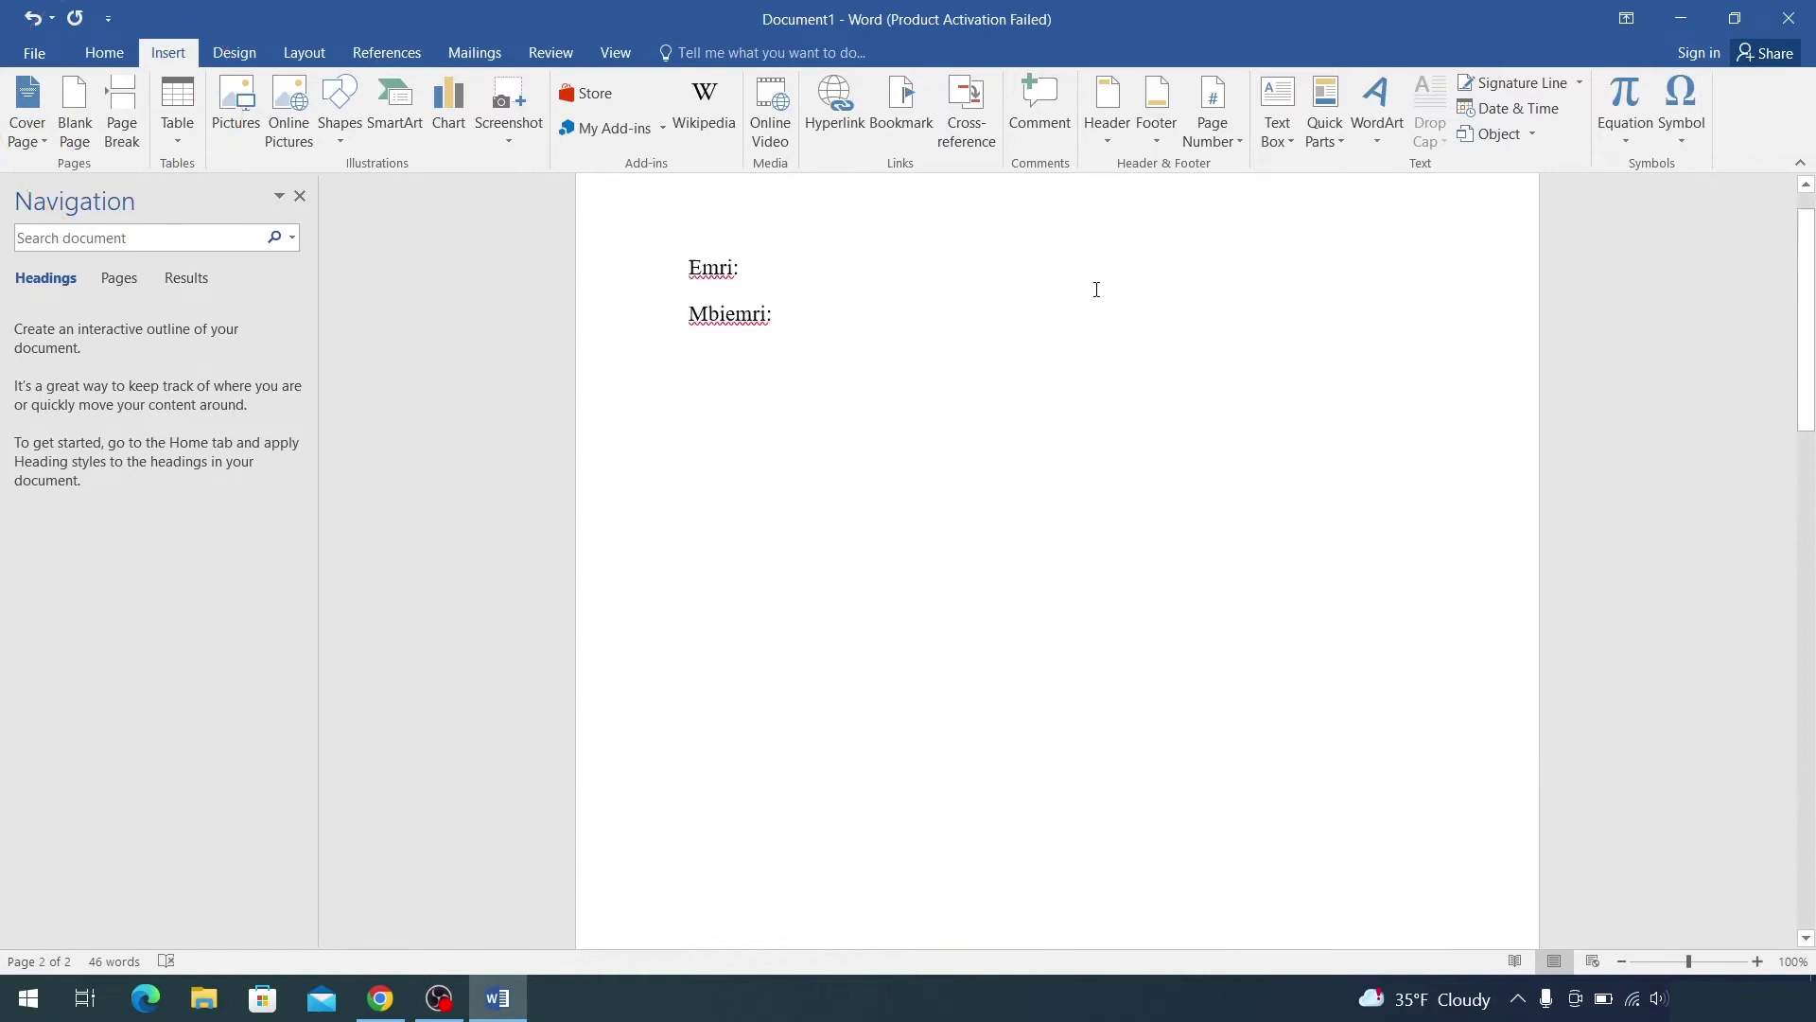
pyautogui.scroll(-2, 1099, 322)
pyautogui.scroll(-1, 1101, 373)
pyautogui.scroll(-2, 1103, 388)
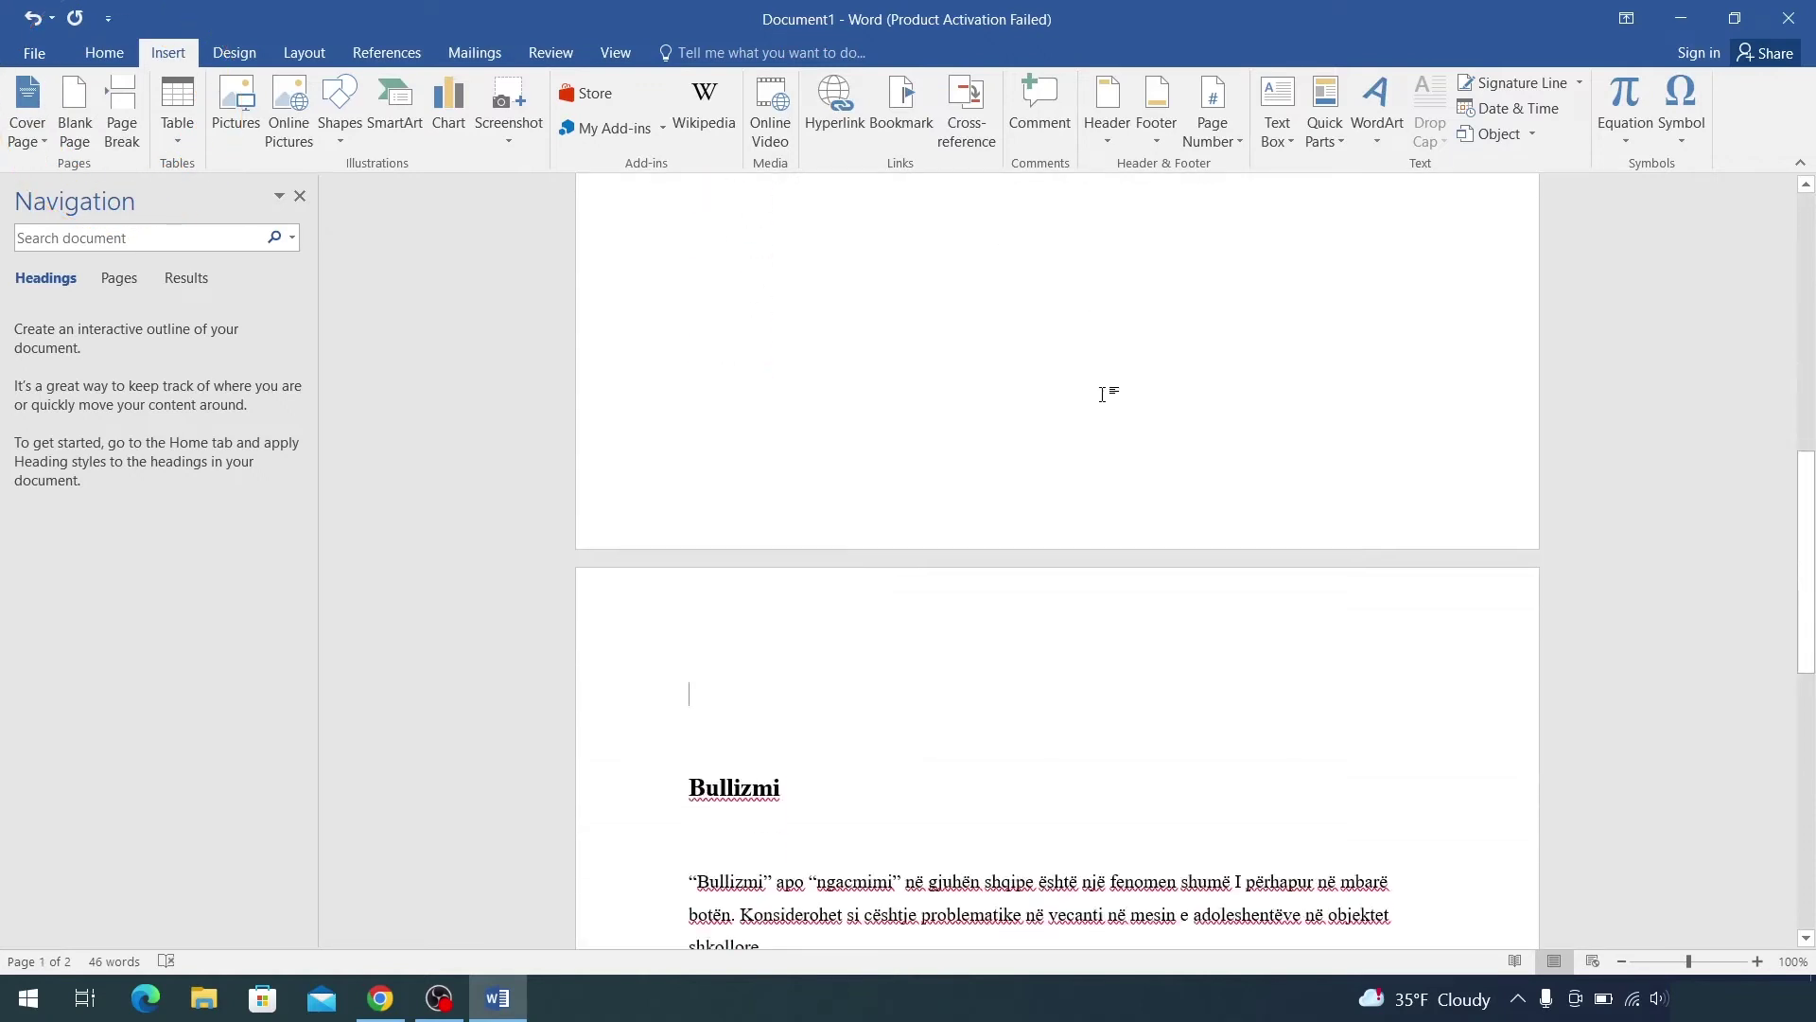
pyautogui.scroll(-4, 1102, 394)
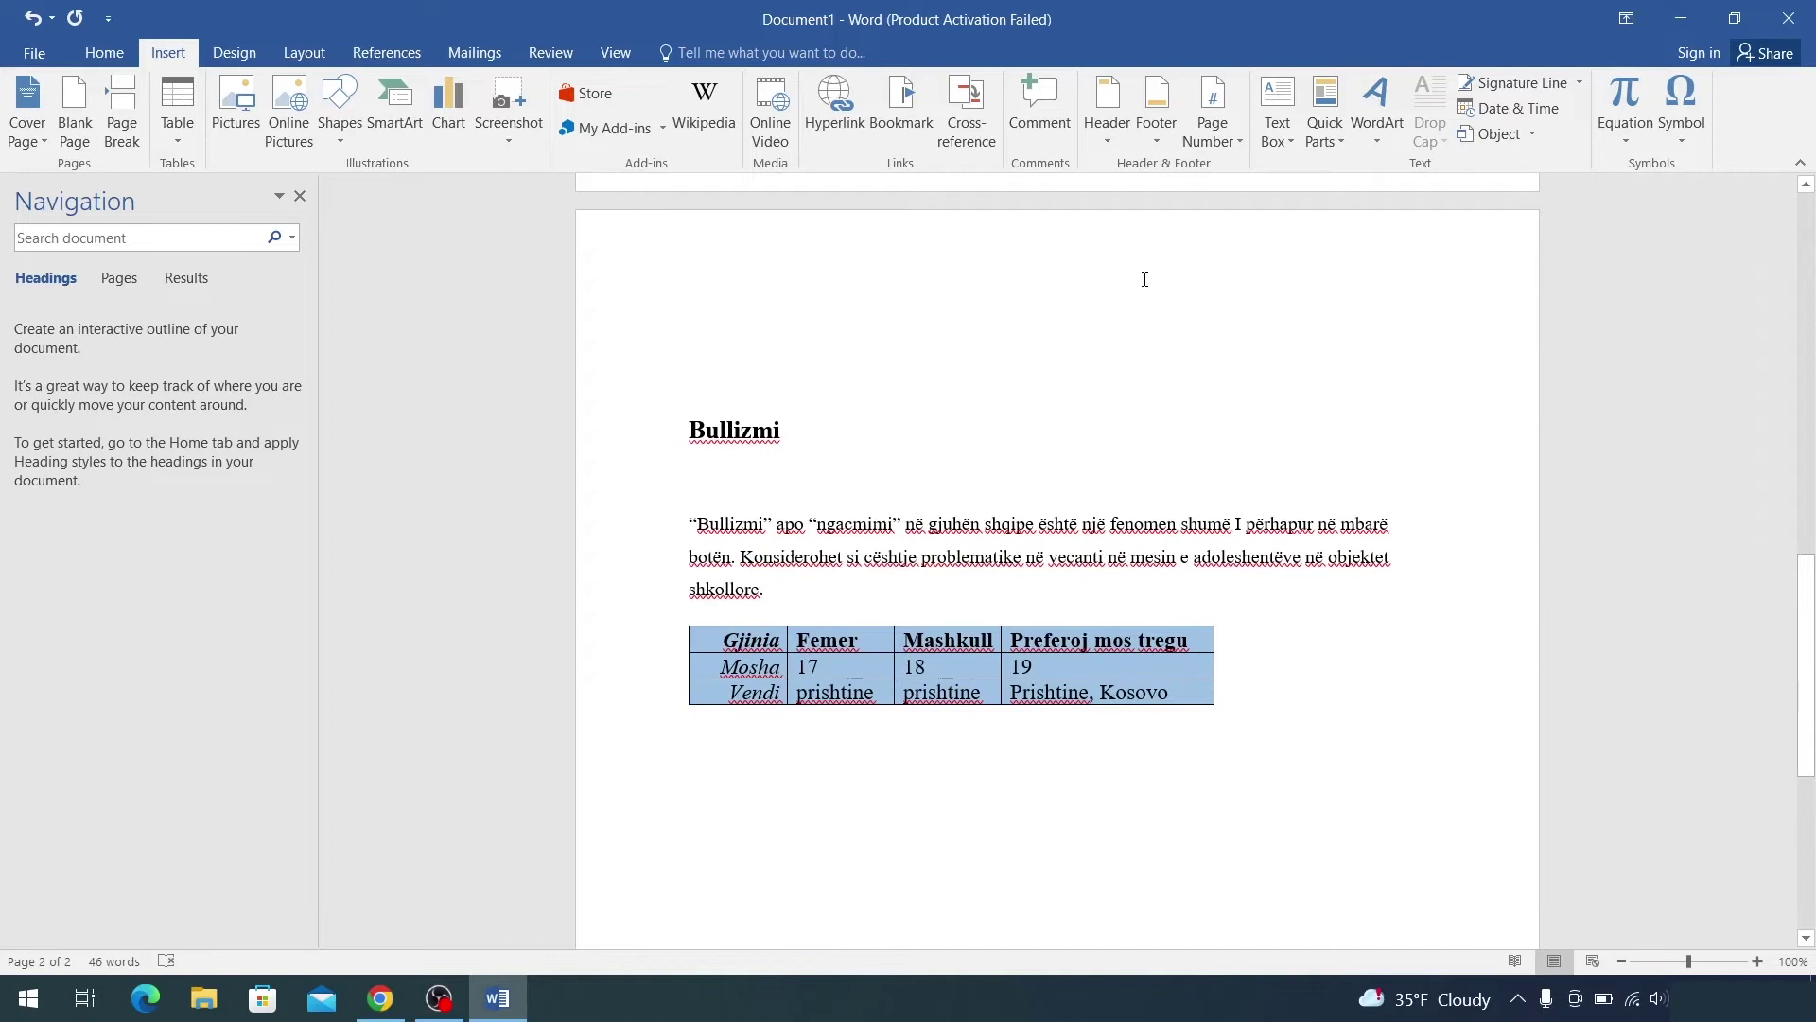
pyautogui.scroll(7, 1022, 329)
pyautogui.scroll(2, 970, 397)
pyautogui.scroll(-2, 981, 386)
pyautogui.scroll(-3, 981, 383)
pyautogui.scroll(-3, 970, 377)
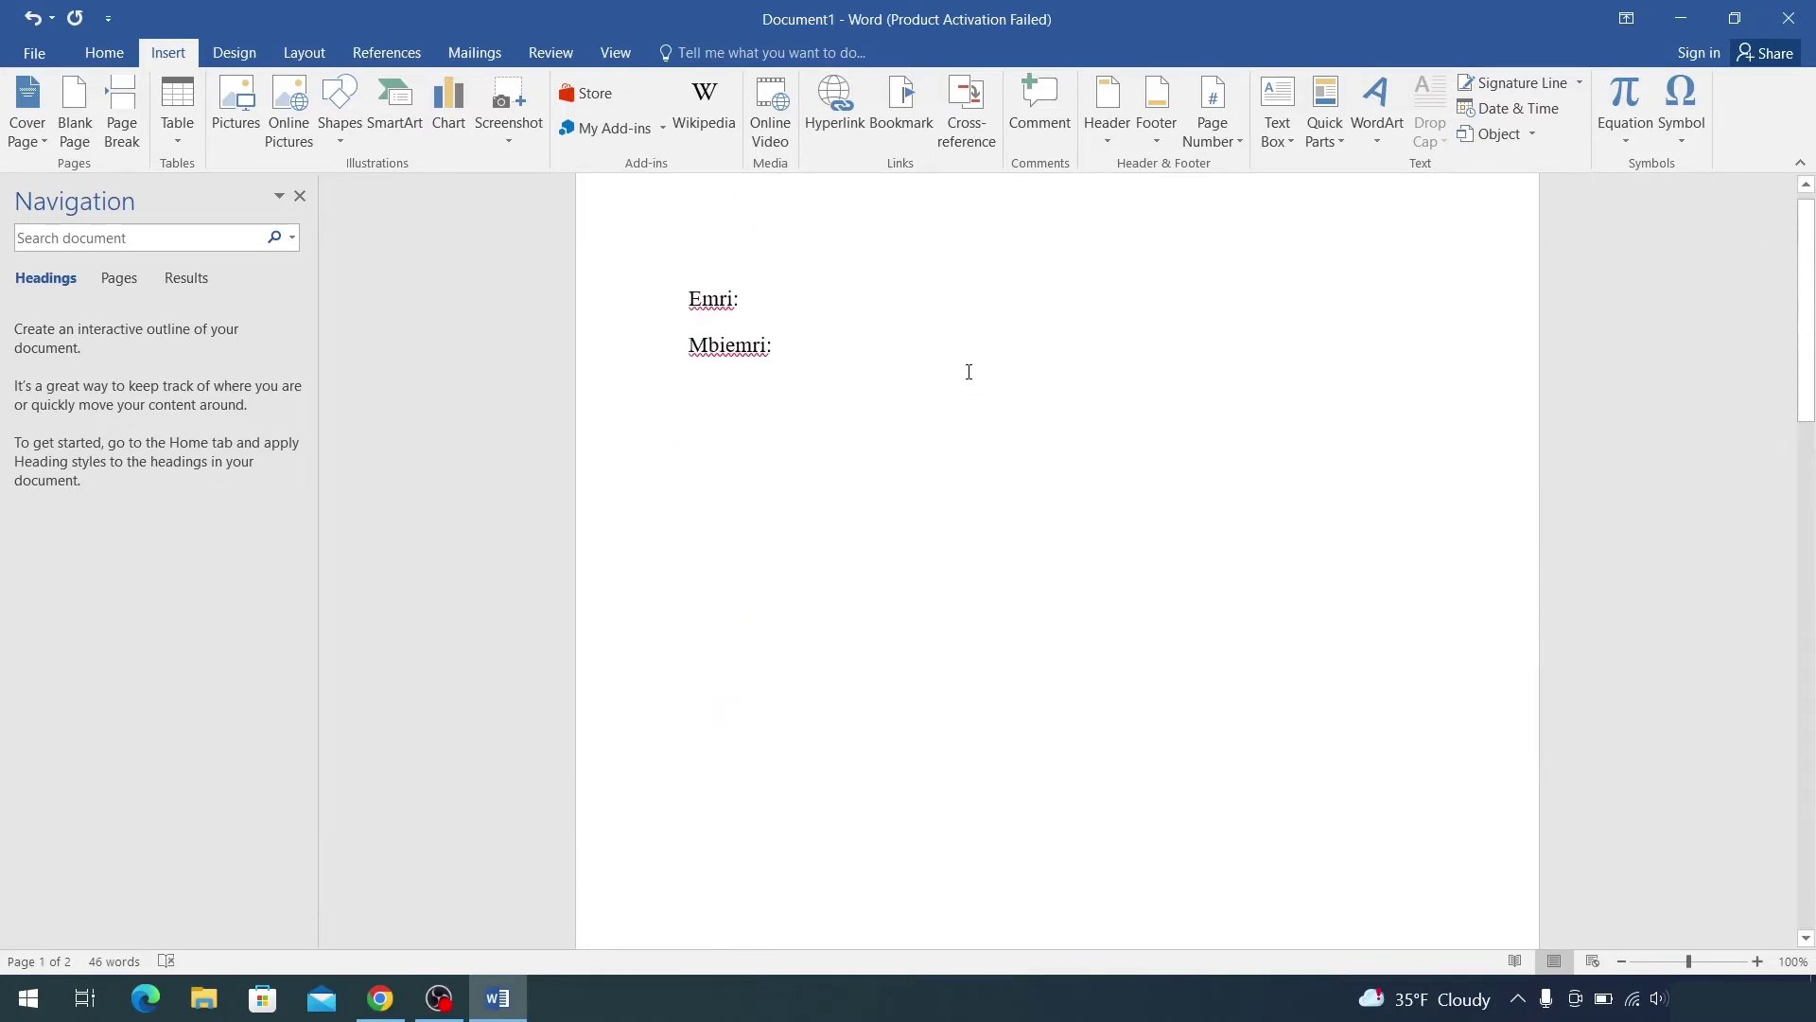
pyautogui.scroll(-3, 1359, 325)
# Step: Below the table, type the heading '1.PSE KA NDODH?' followed by an empty line
pyautogui.press('Return')
pyautogui.press('Return')
pyautogui.press('Return')
pyautogui.press('Return')
pyautogui.press('Return')
pyautogui.write('1.PSE KA NDODH')
pyautogui.press('Return')
pyautogui.press('BackSpace')
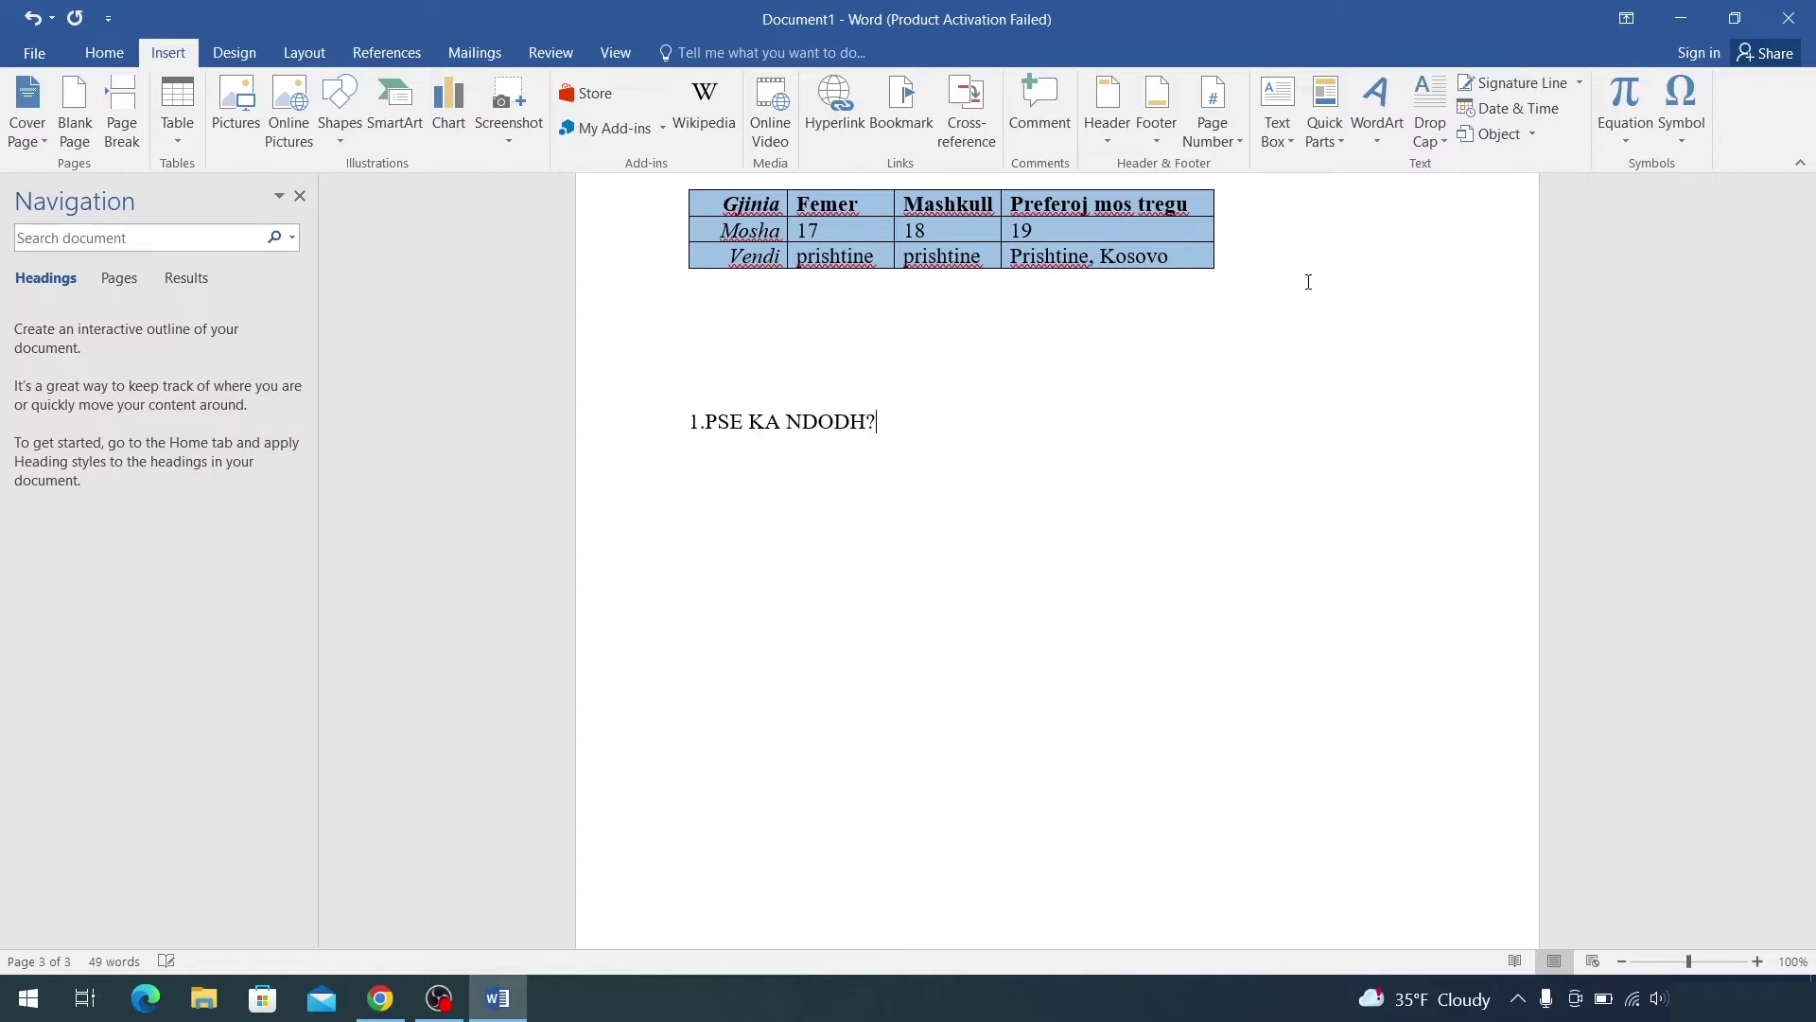
pyautogui.press('Return')
# Step: Insert the b1 picture from the Desktop below the 1.PSE KA NDODH? heading
pyautogui.click(251, 108)
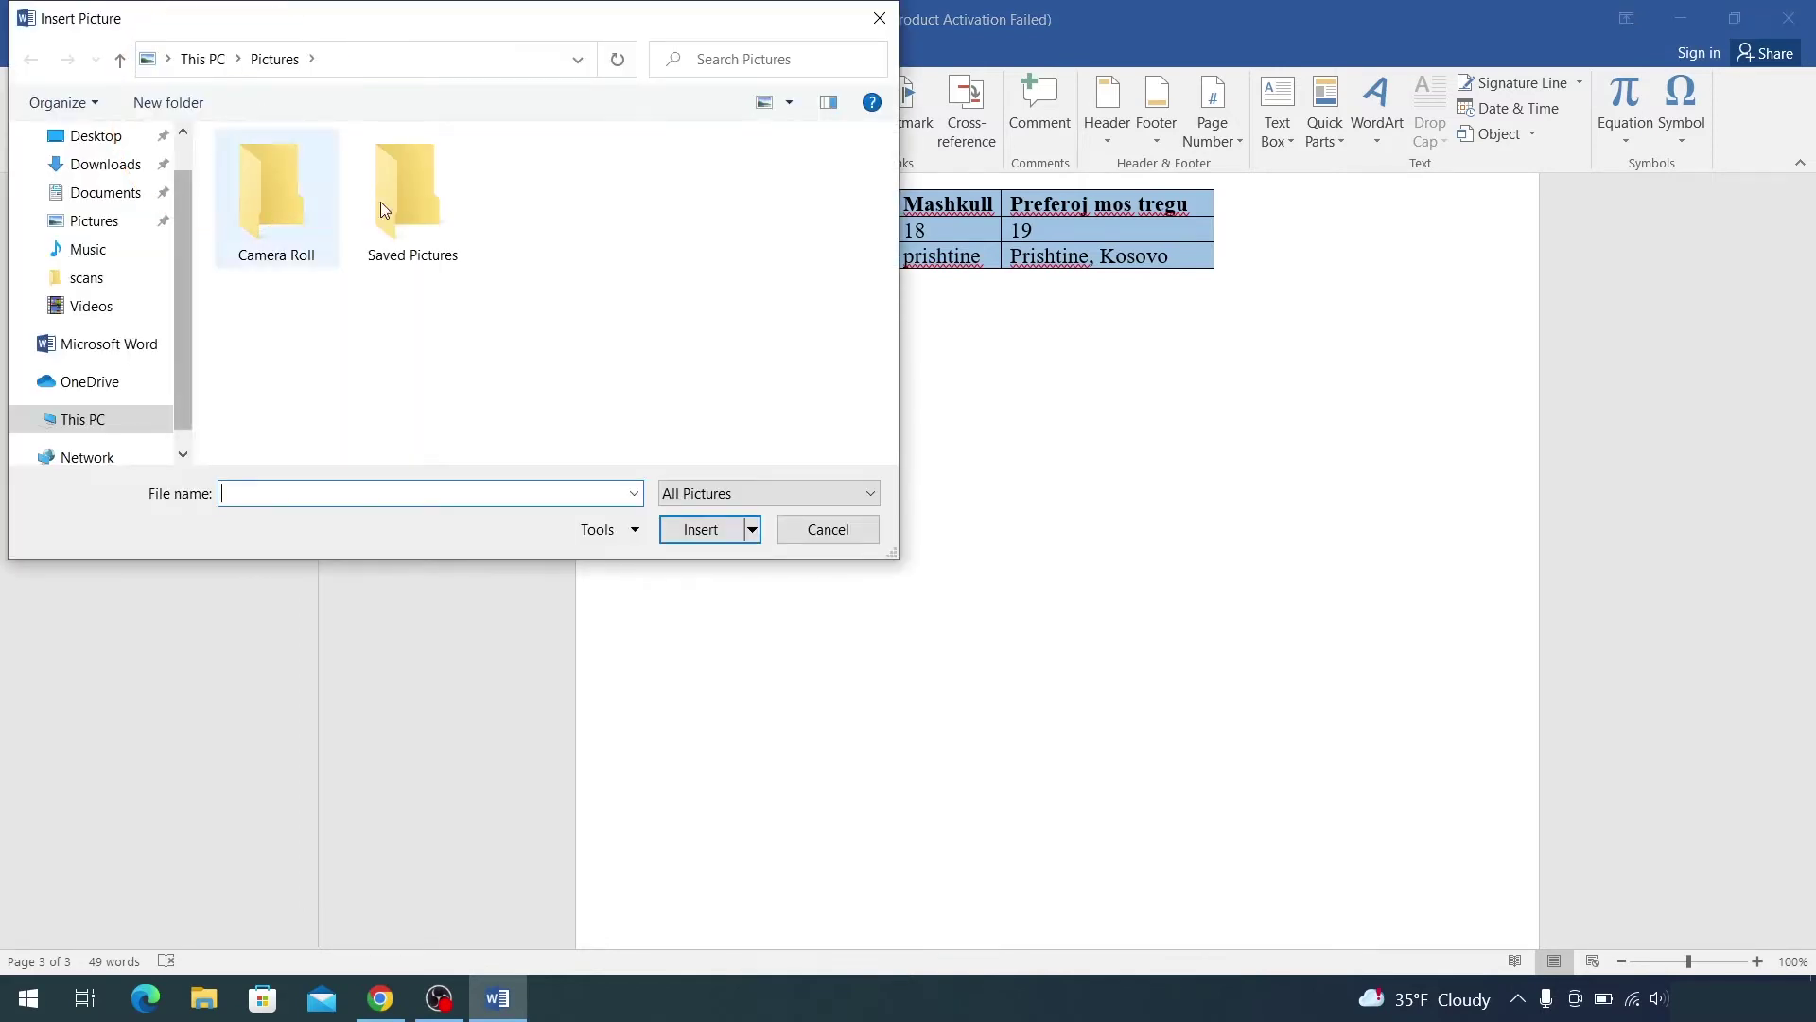
pyautogui.click(83, 149)
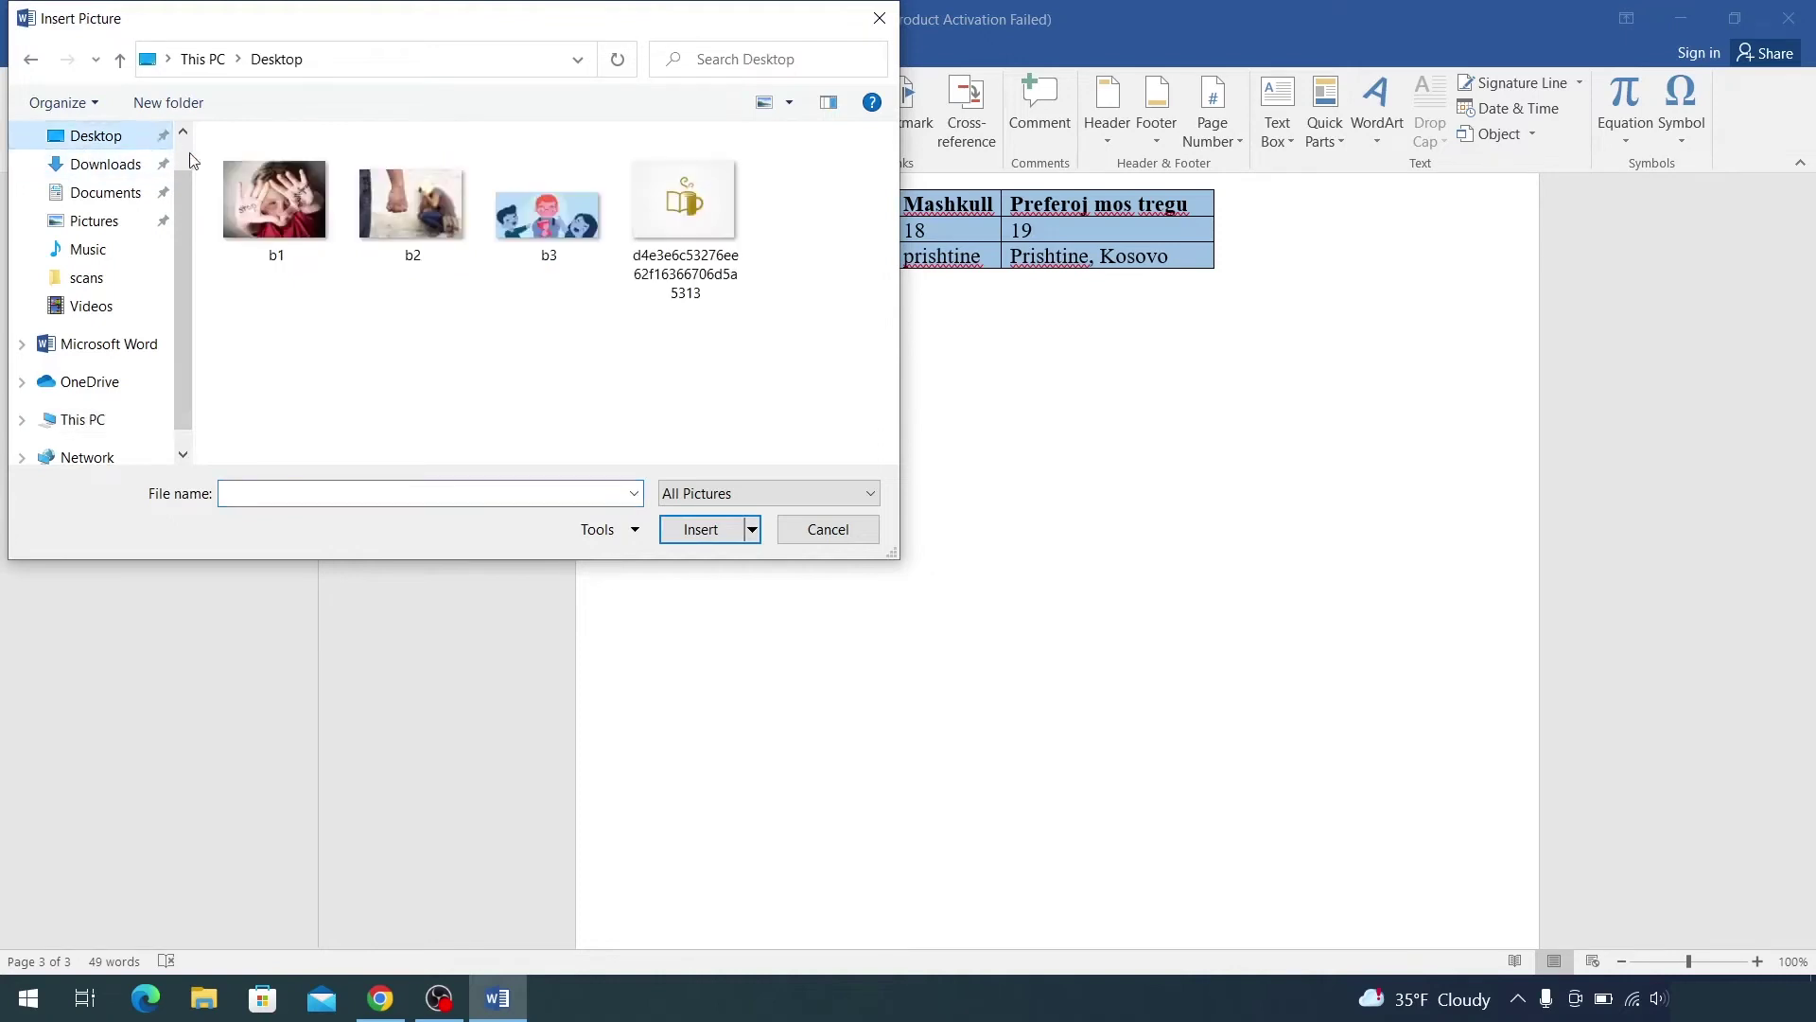
pyautogui.click(274, 200)
pyautogui.click(711, 532)
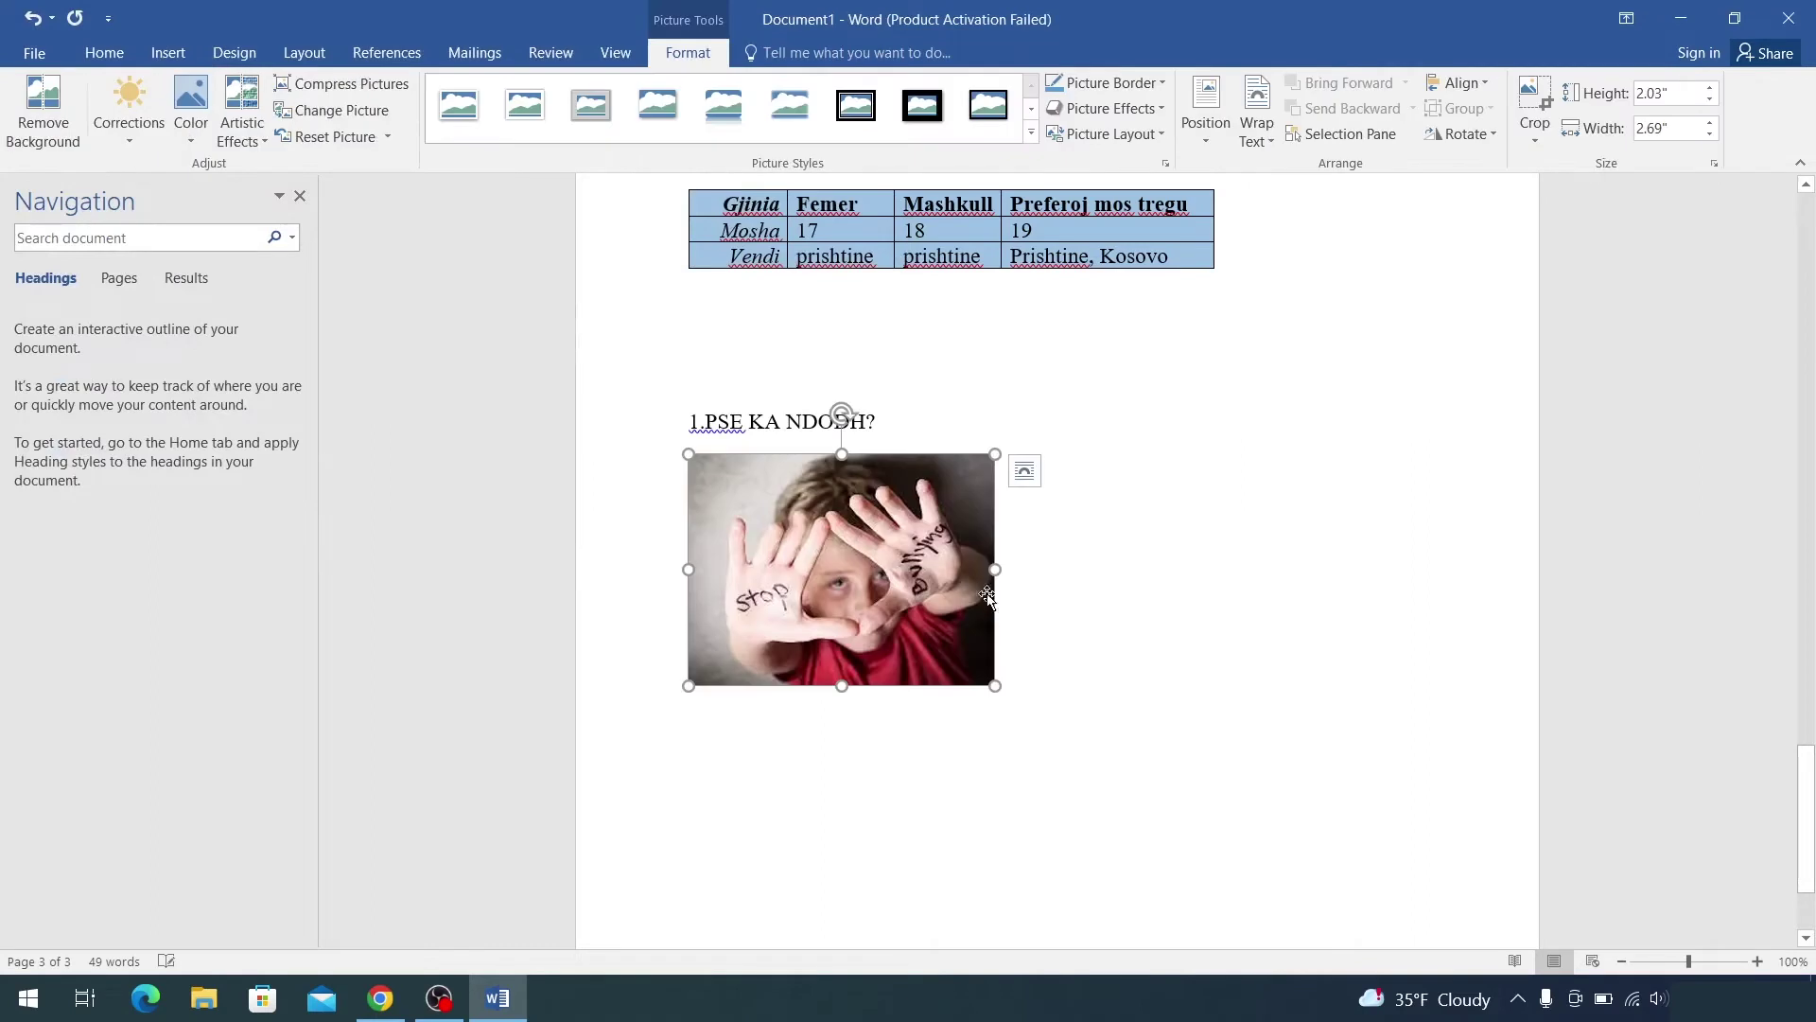
pyautogui.click(1195, 692)
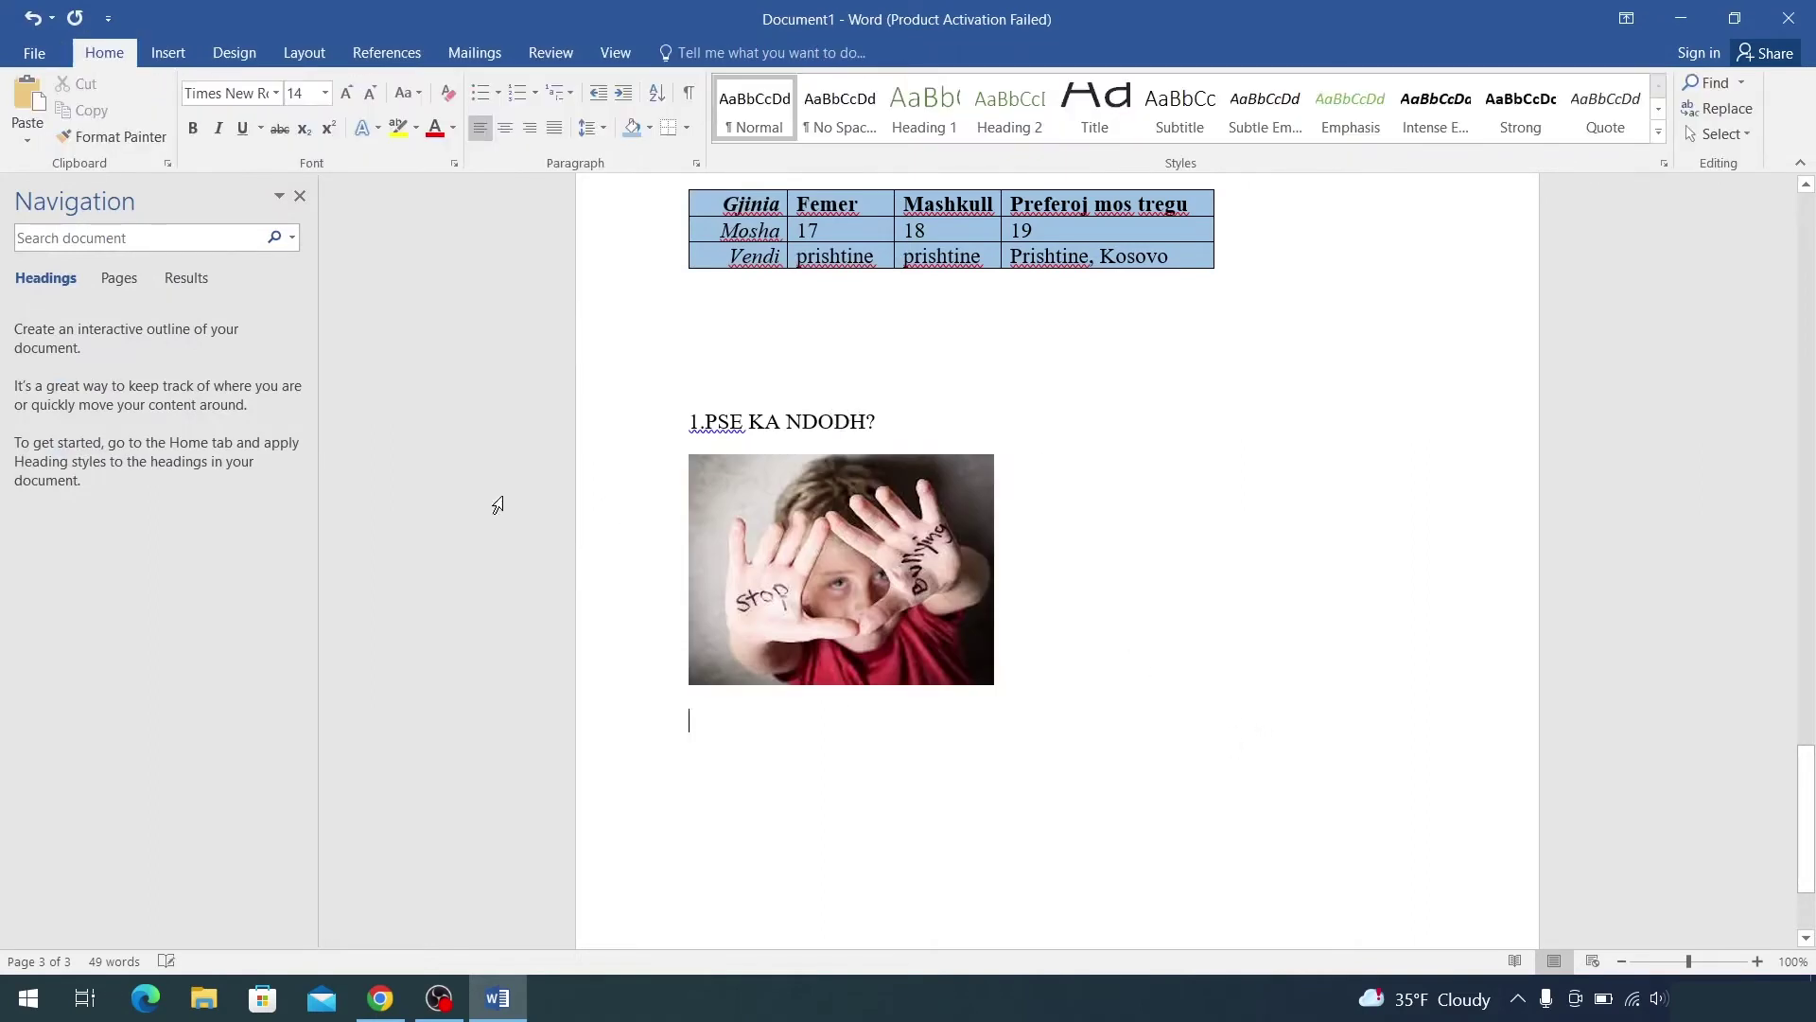
# Step: Insert the b2 picture beneath b1 and start a new paragraph after it
pyautogui.click(168, 53)
pyautogui.click(236, 106)
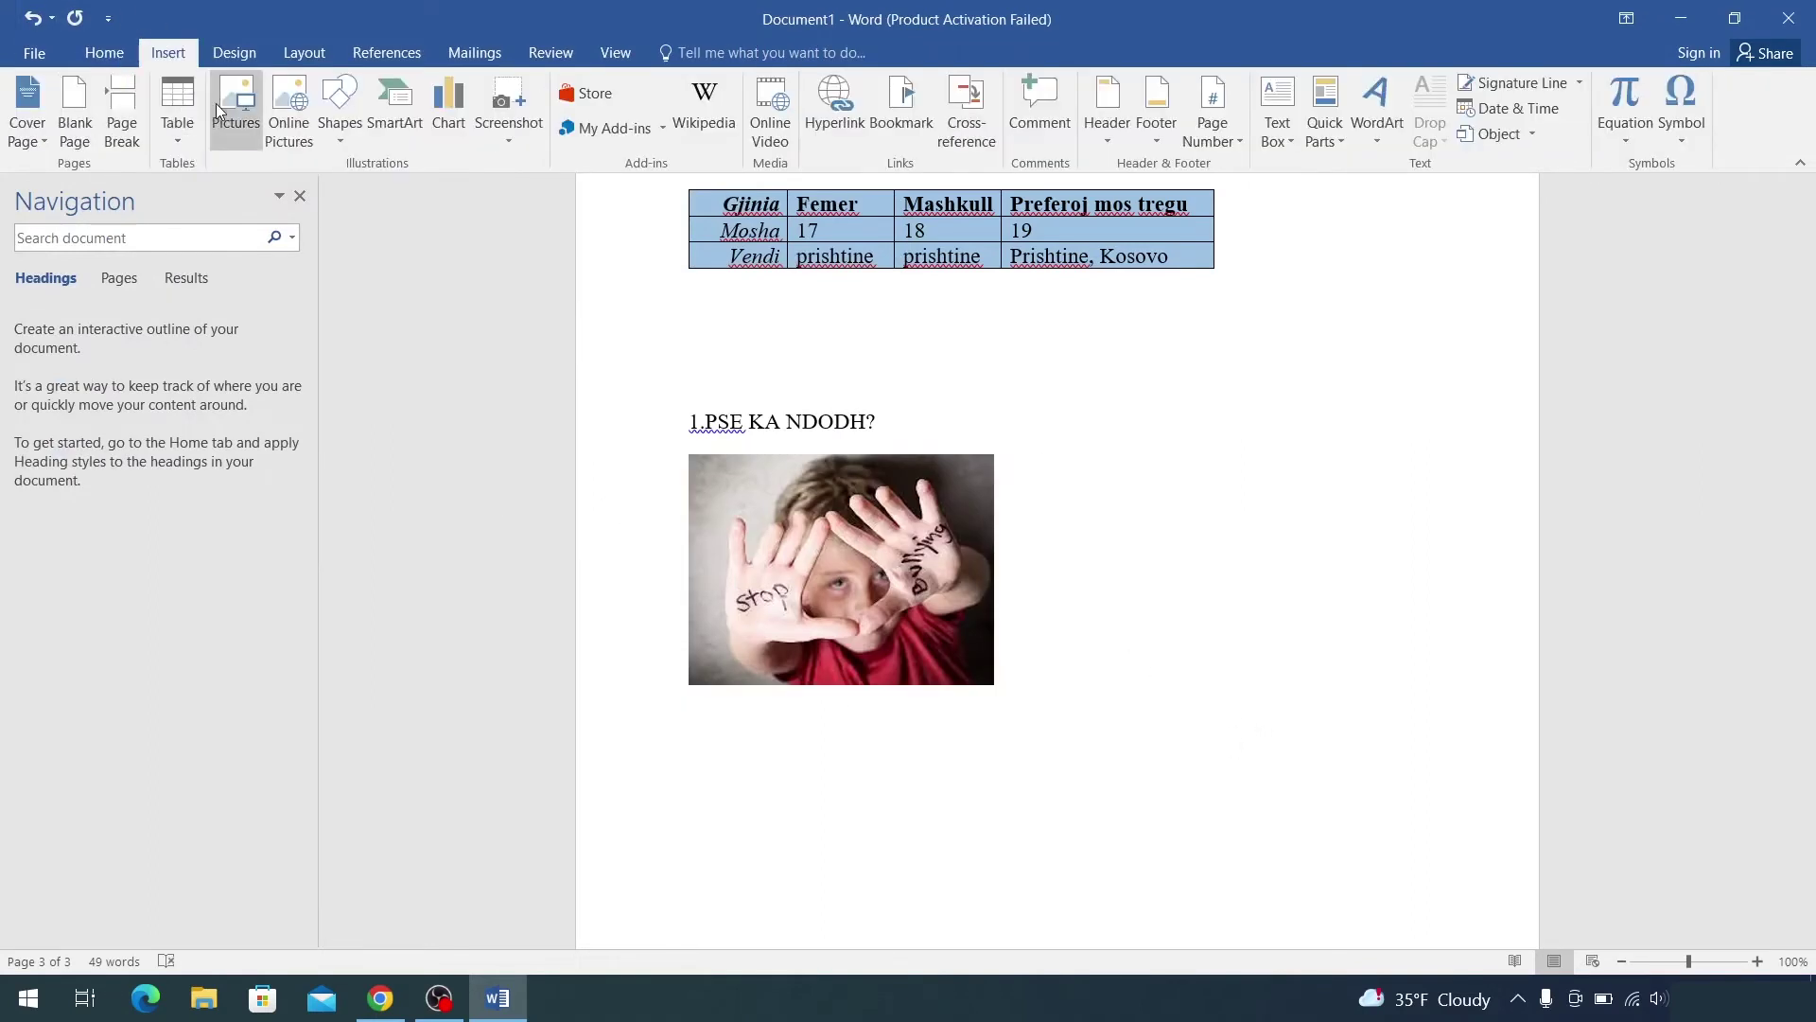
pyautogui.click(376, 204)
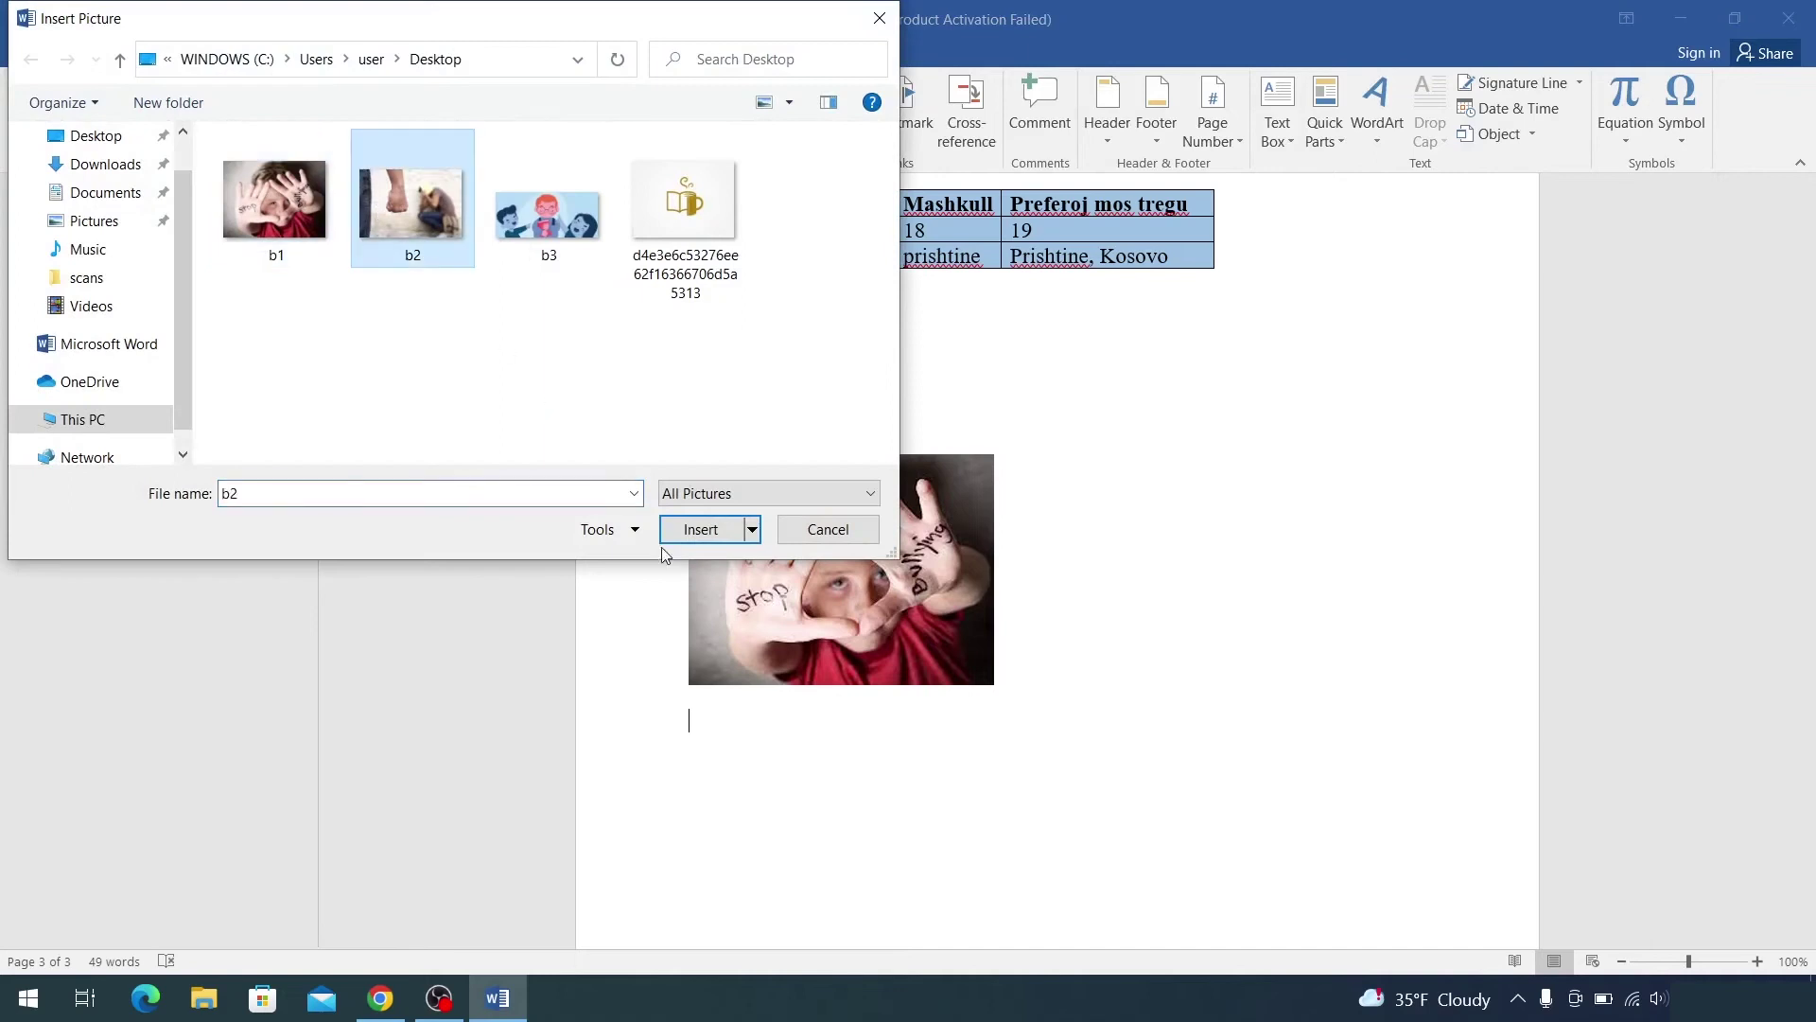
pyautogui.click(707, 534)
pyautogui.scroll(-3, 857, 545)
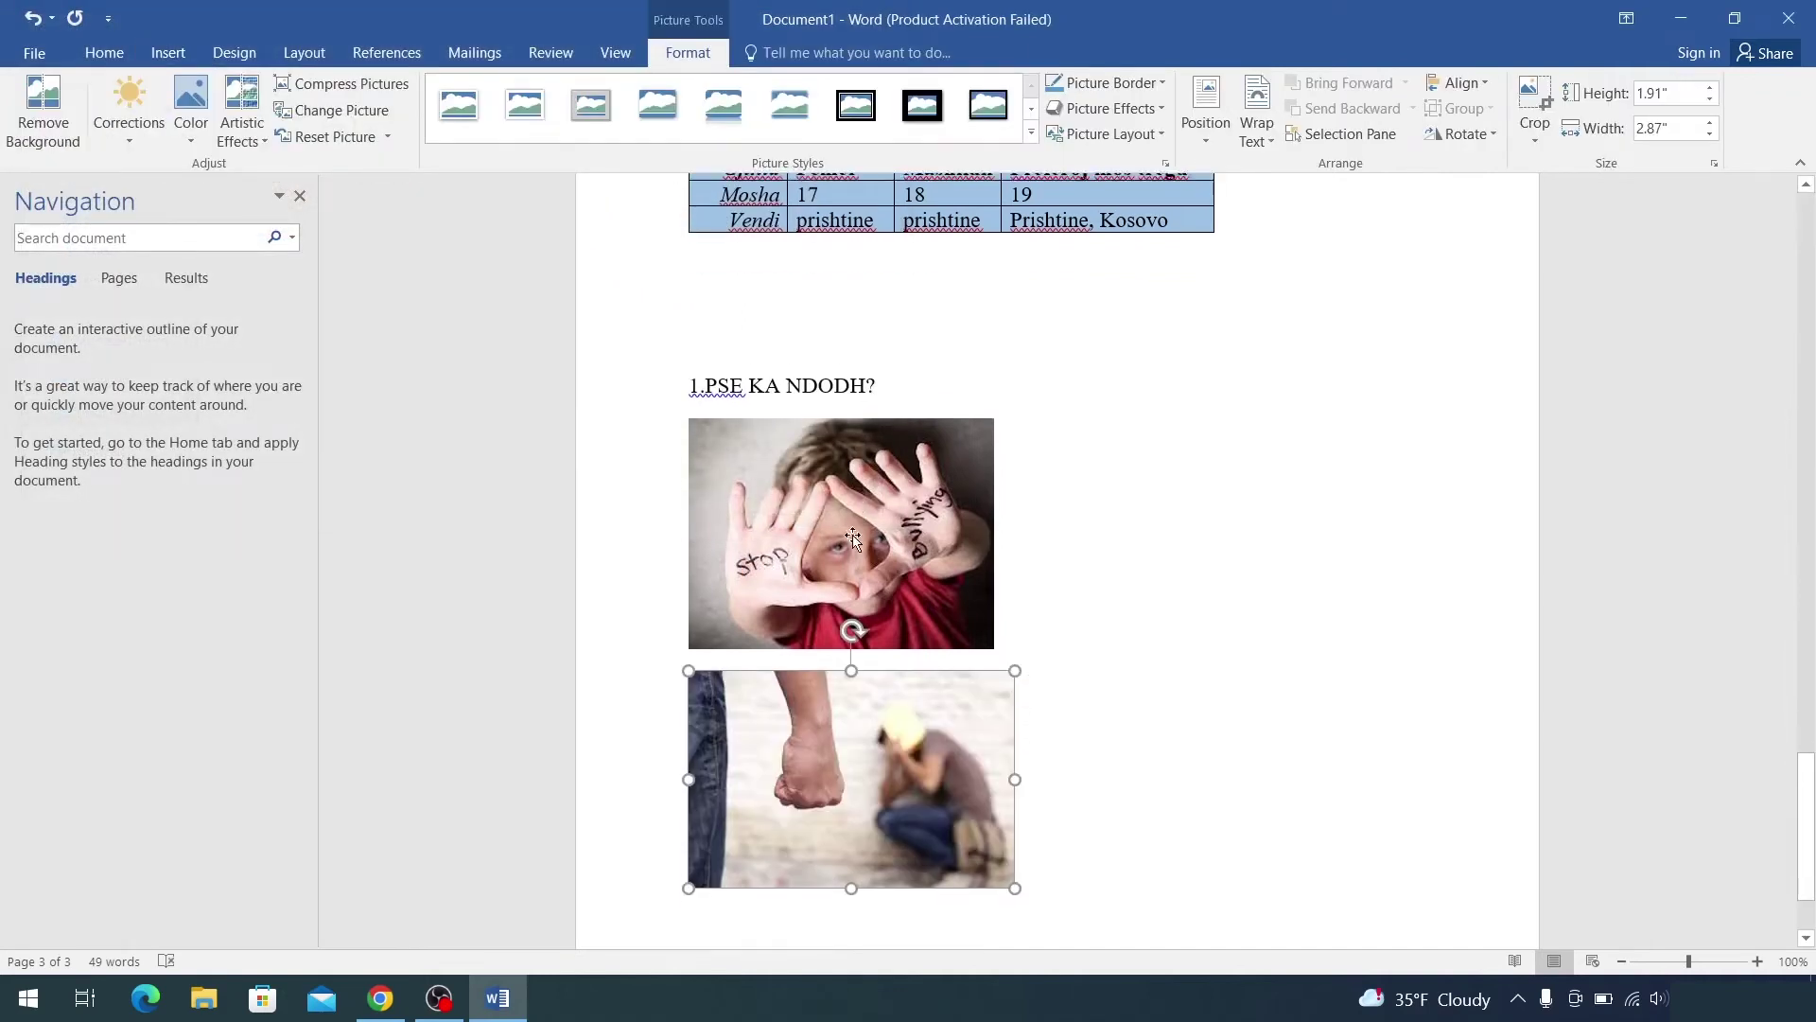
pyautogui.click(1164, 577)
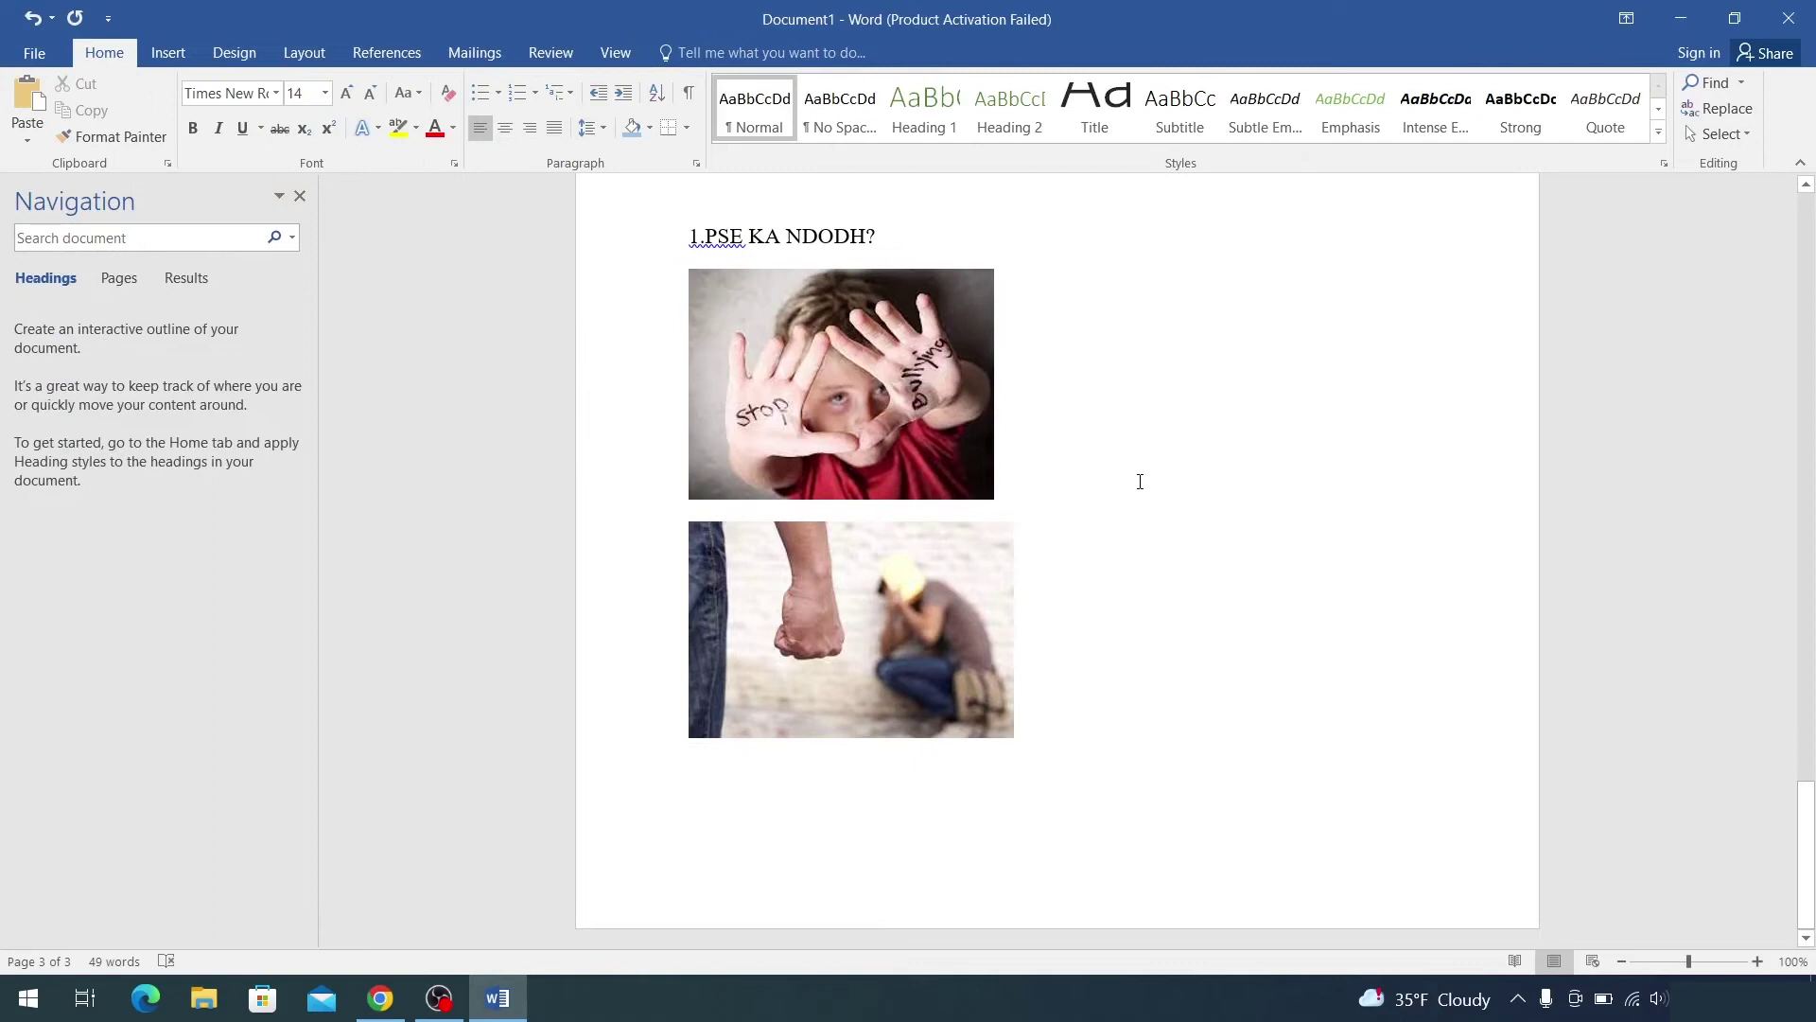
pyautogui.press('Return')
# Step: Search Bing online pictures for 'bullying' and insert the STOP BULLYING image
pyautogui.click(175, 54)
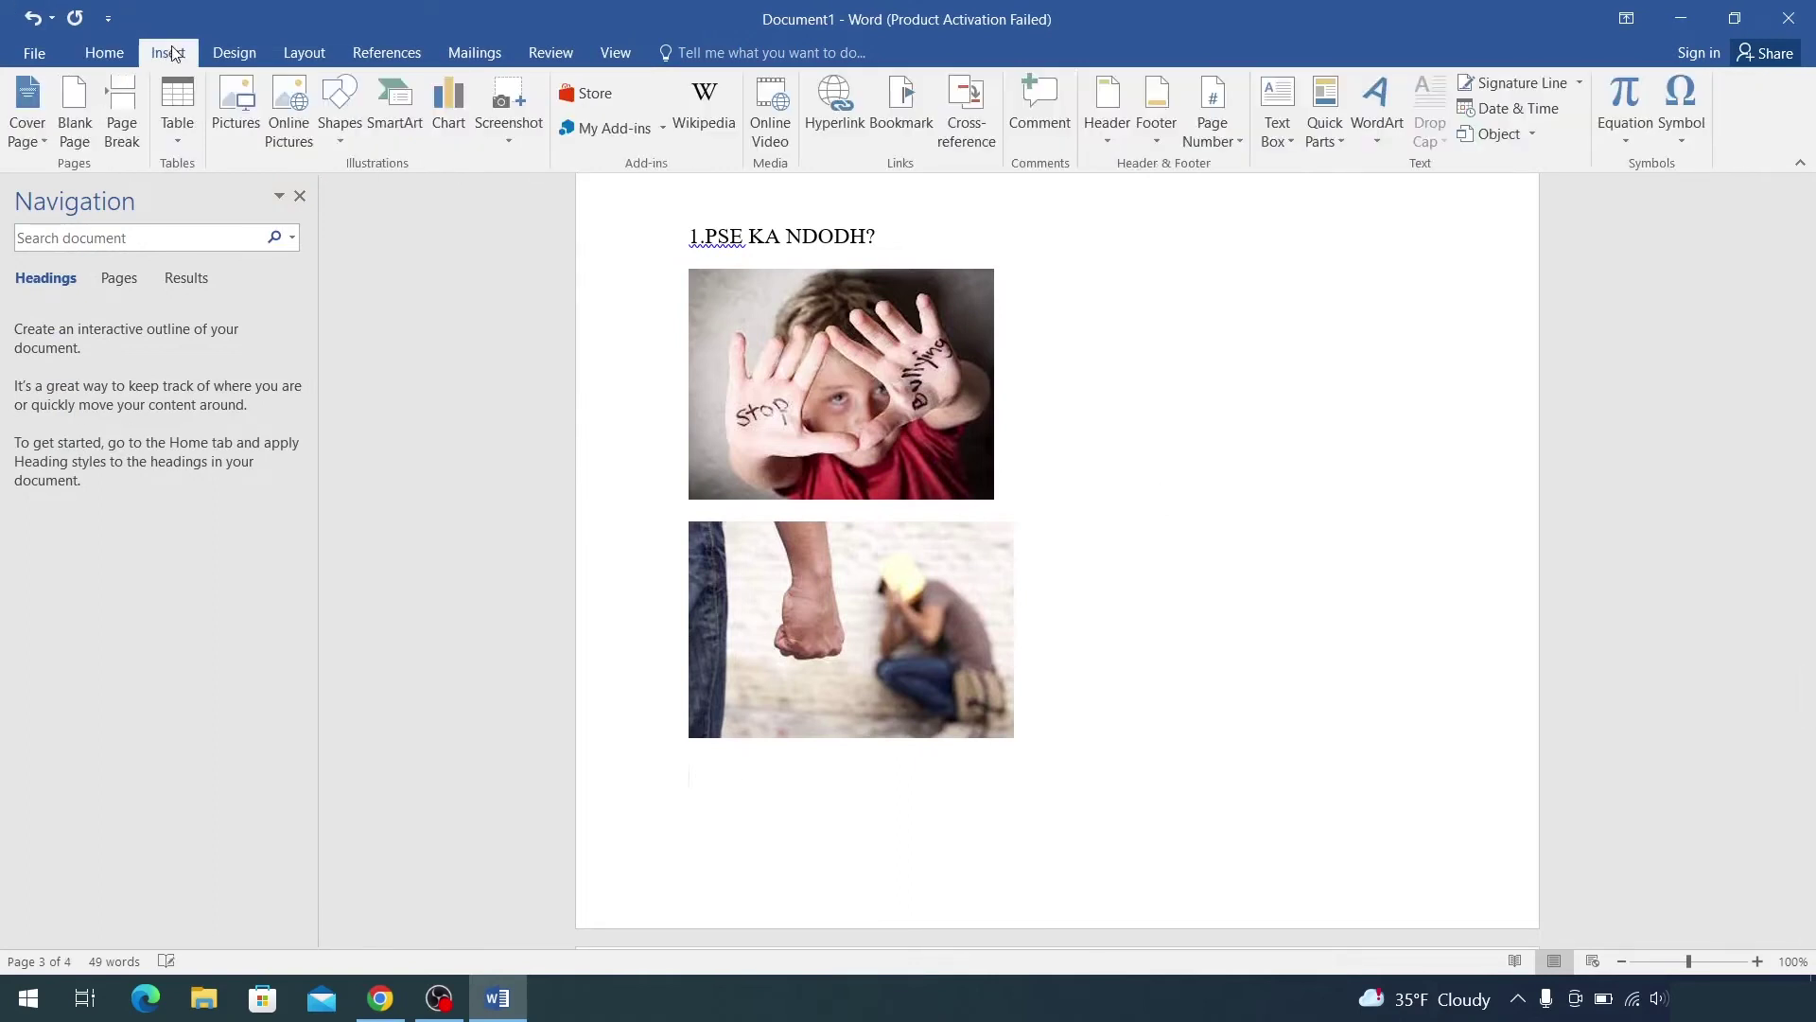
pyautogui.click(293, 102)
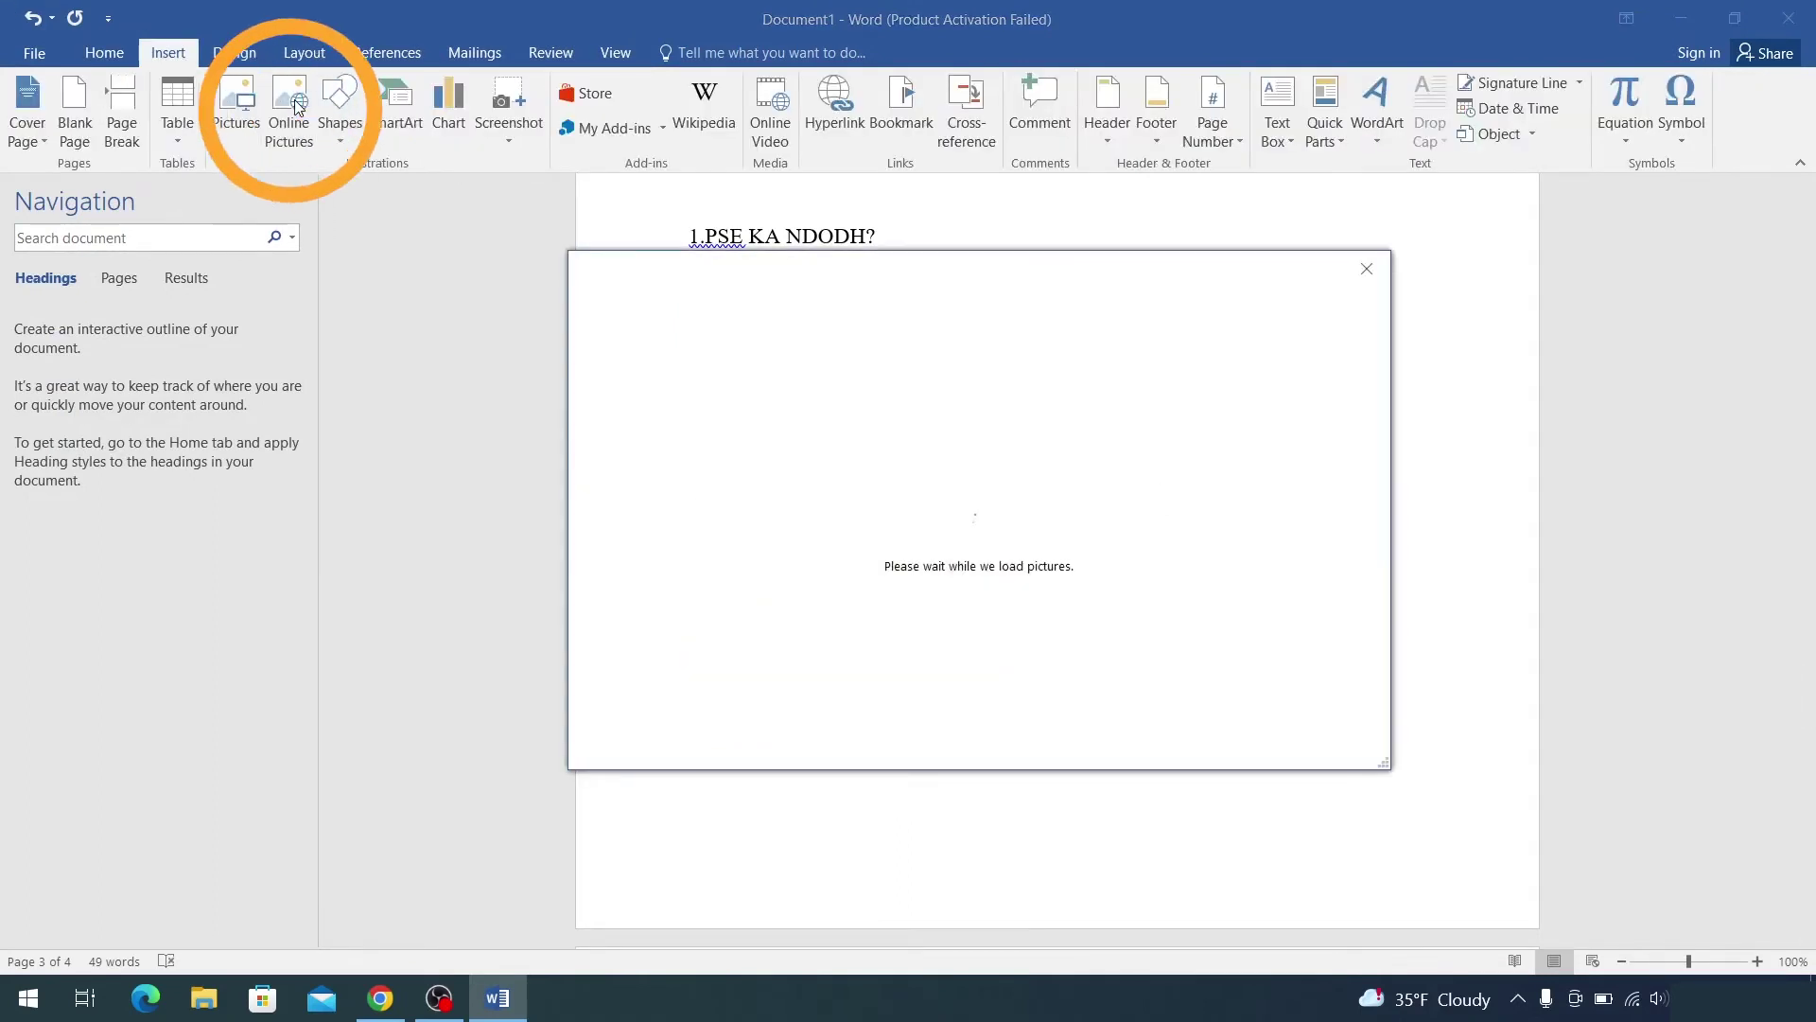
pyautogui.click(1223, 391)
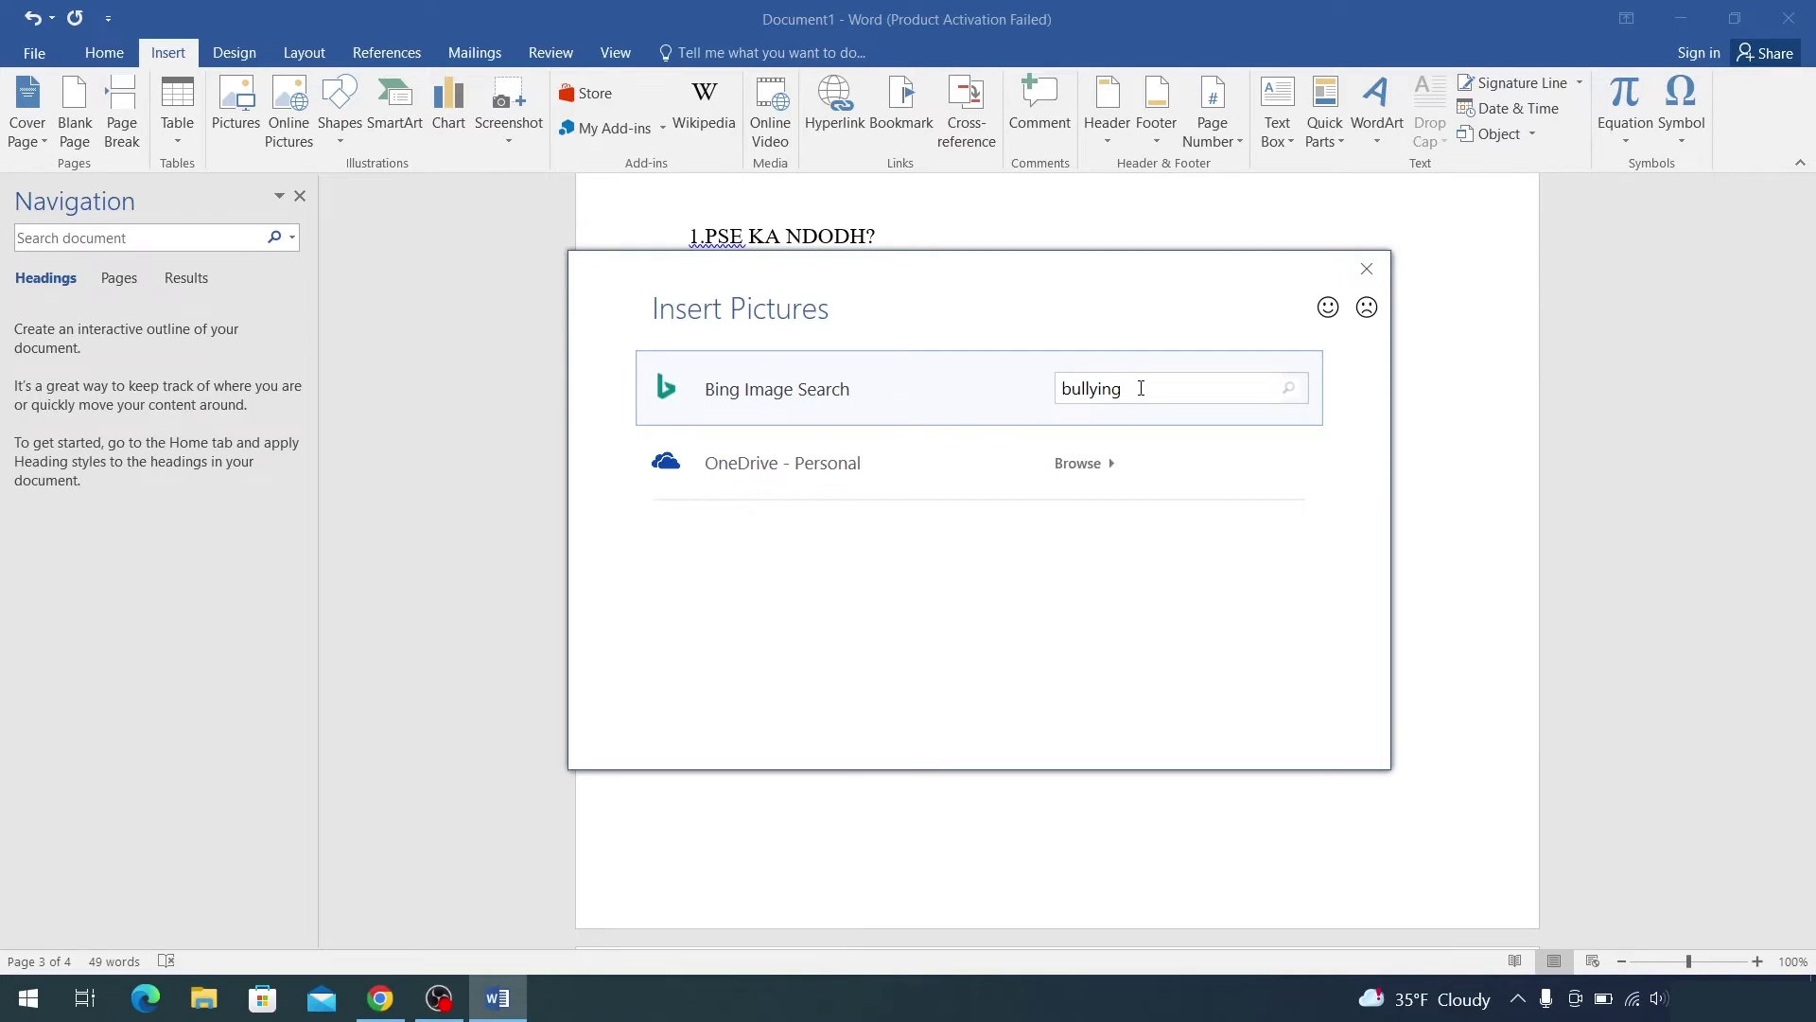
pyautogui.press('Return')
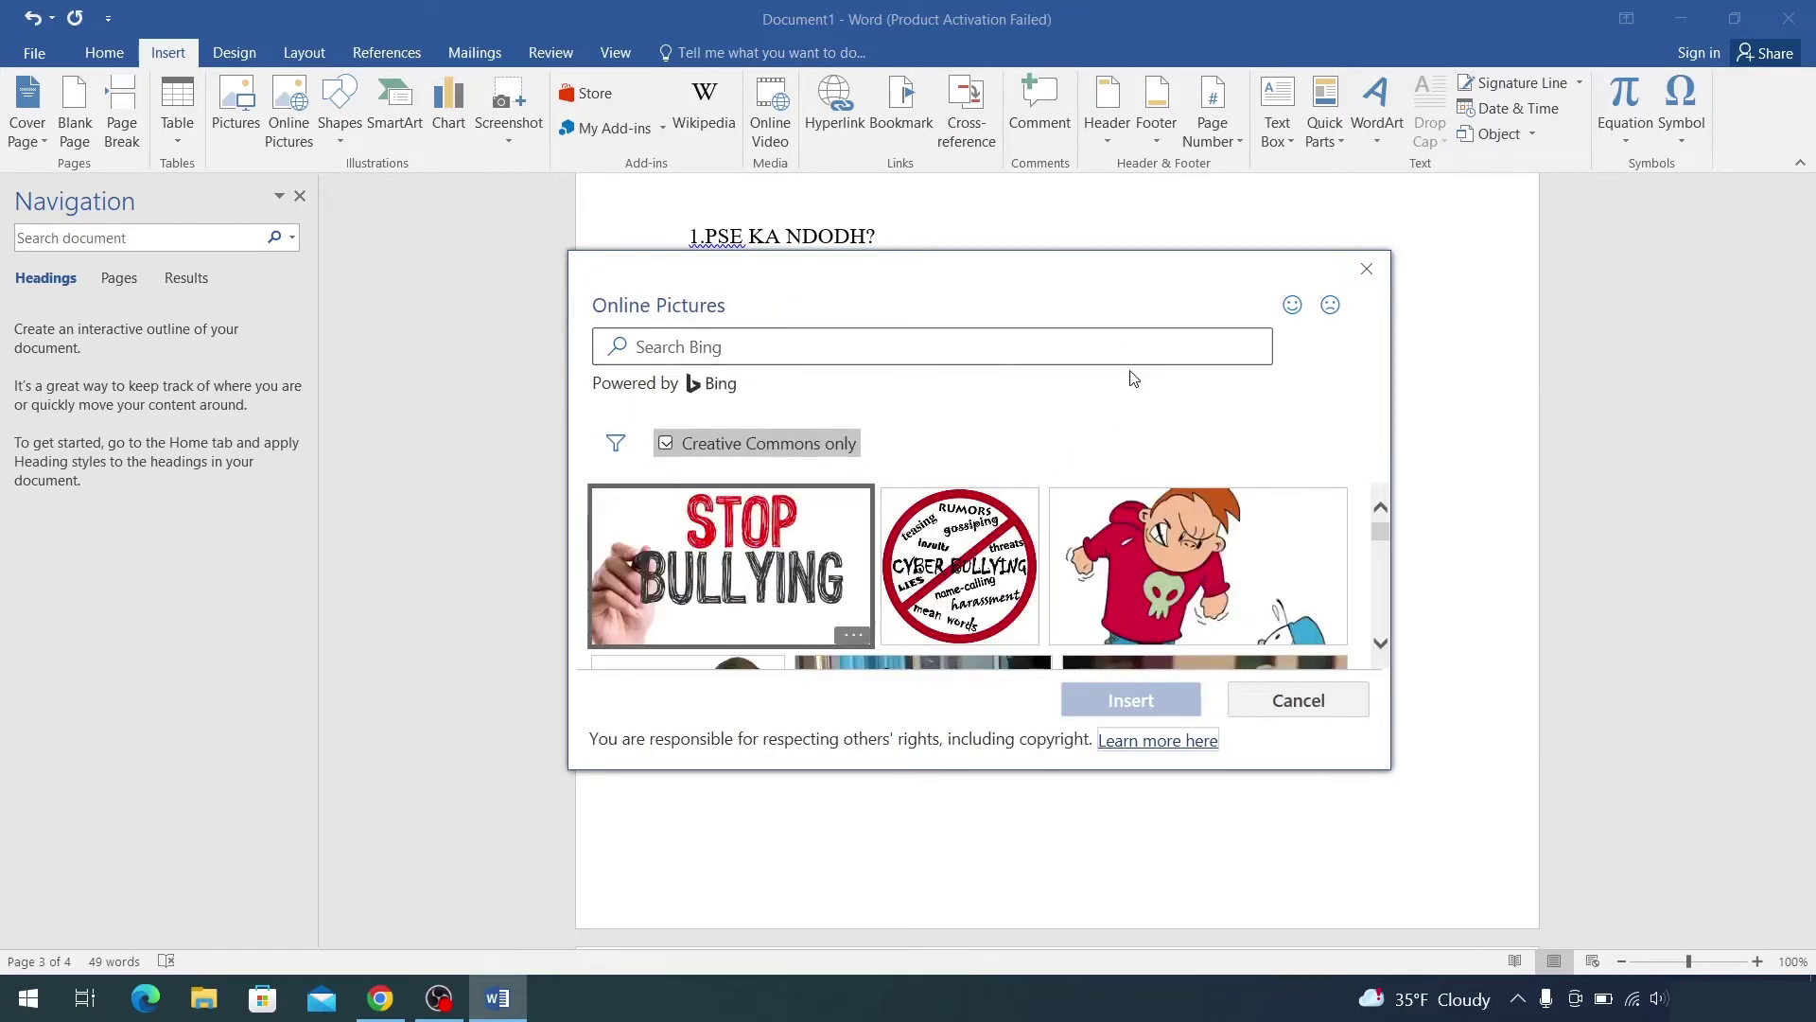
pyautogui.click(681, 557)
pyautogui.click(1144, 698)
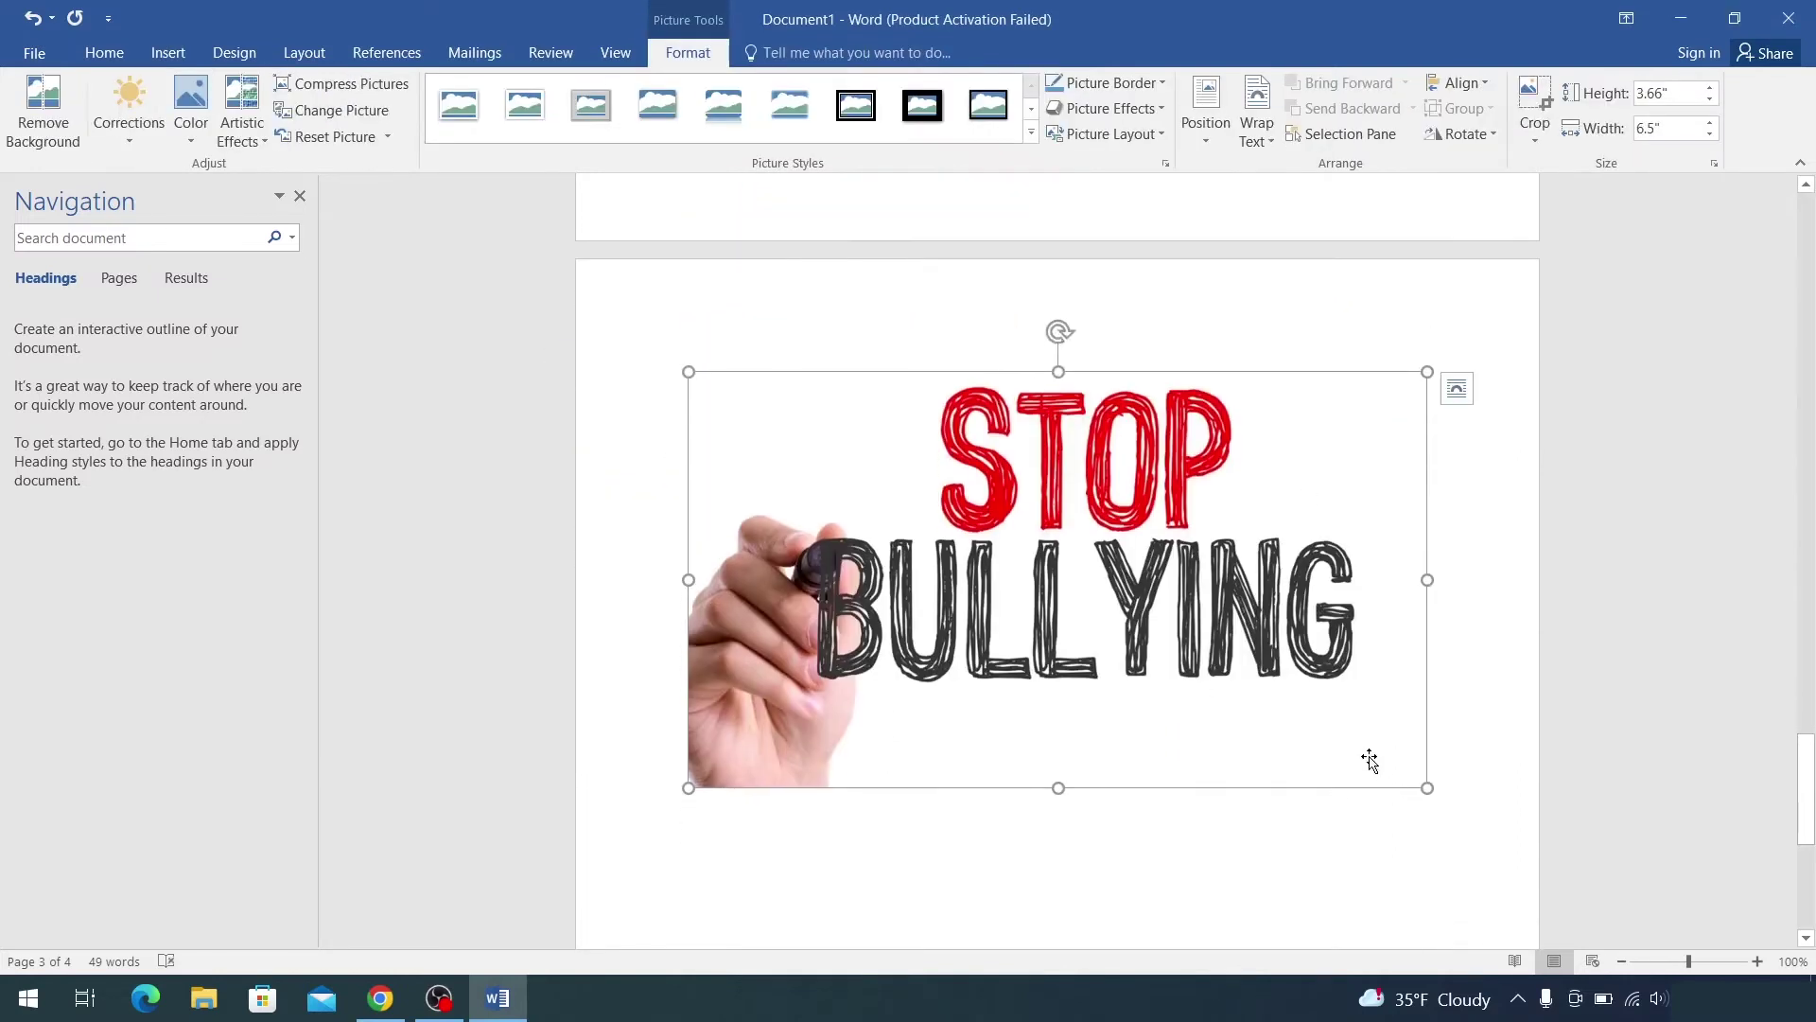
pyautogui.click(1182, 412)
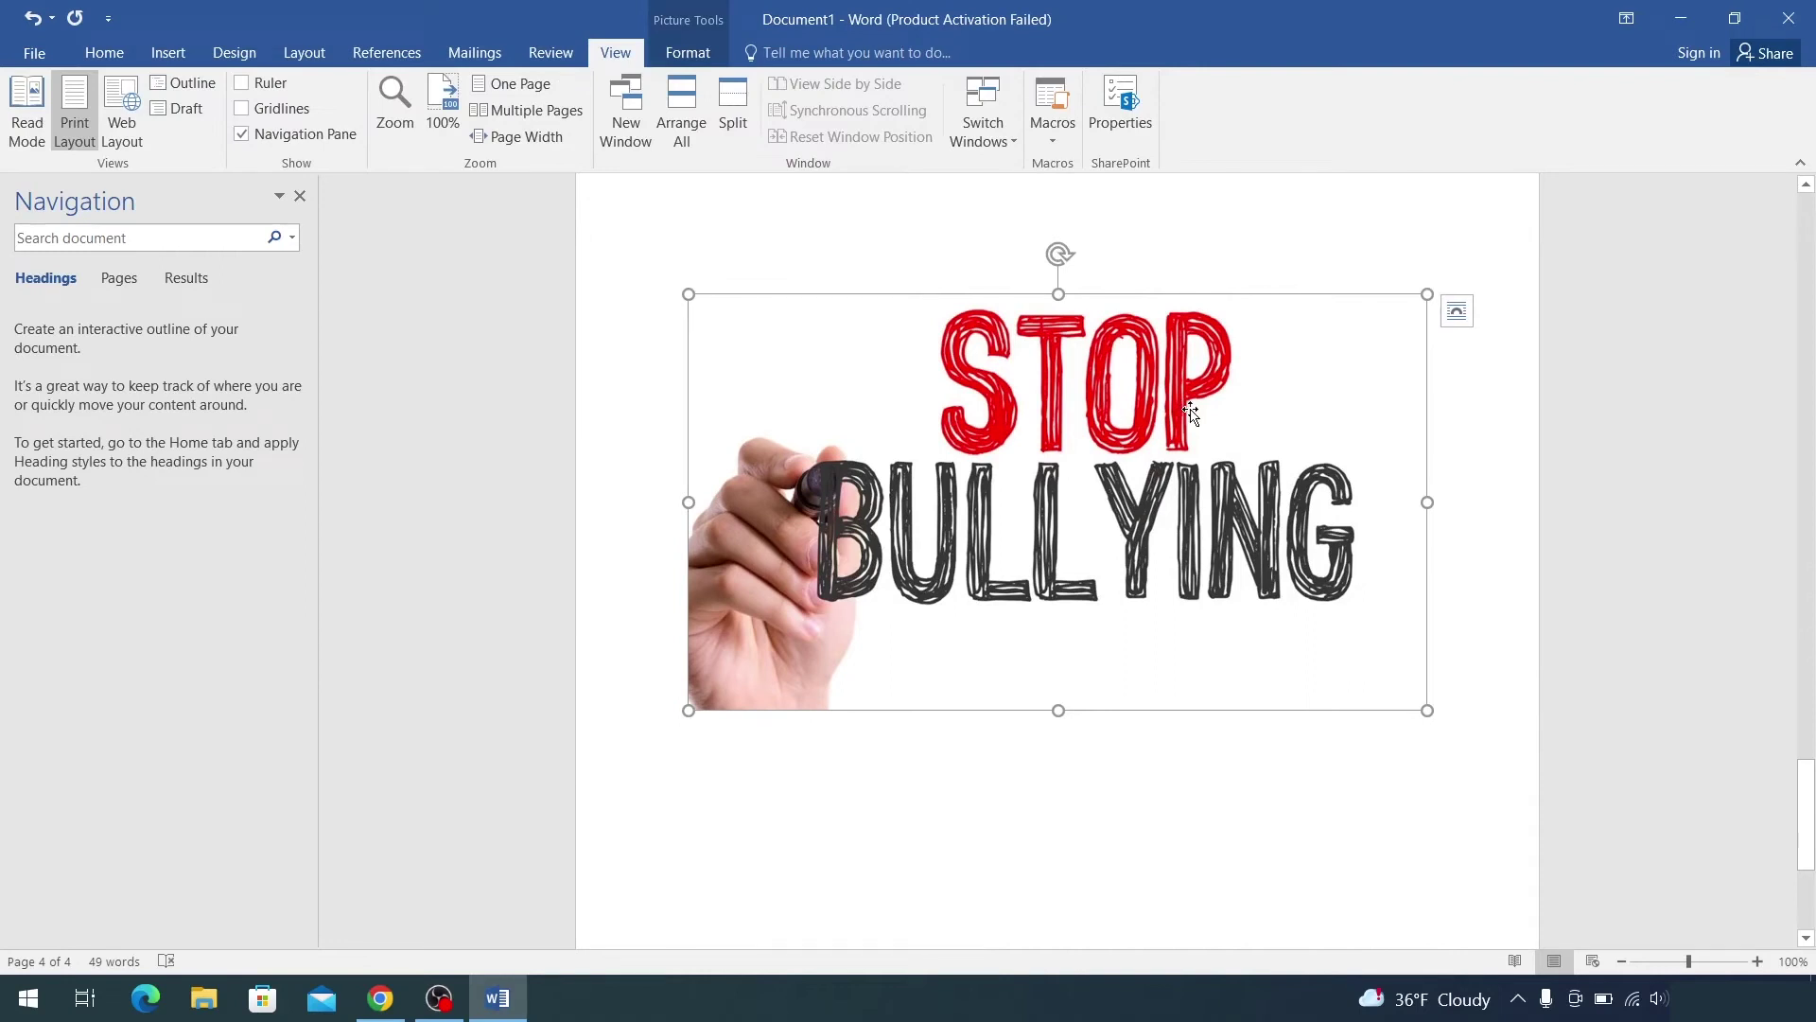
# Step: Set the STOP BULLYING image's text wrapping to Behind Text
pyautogui.click(1456, 315)
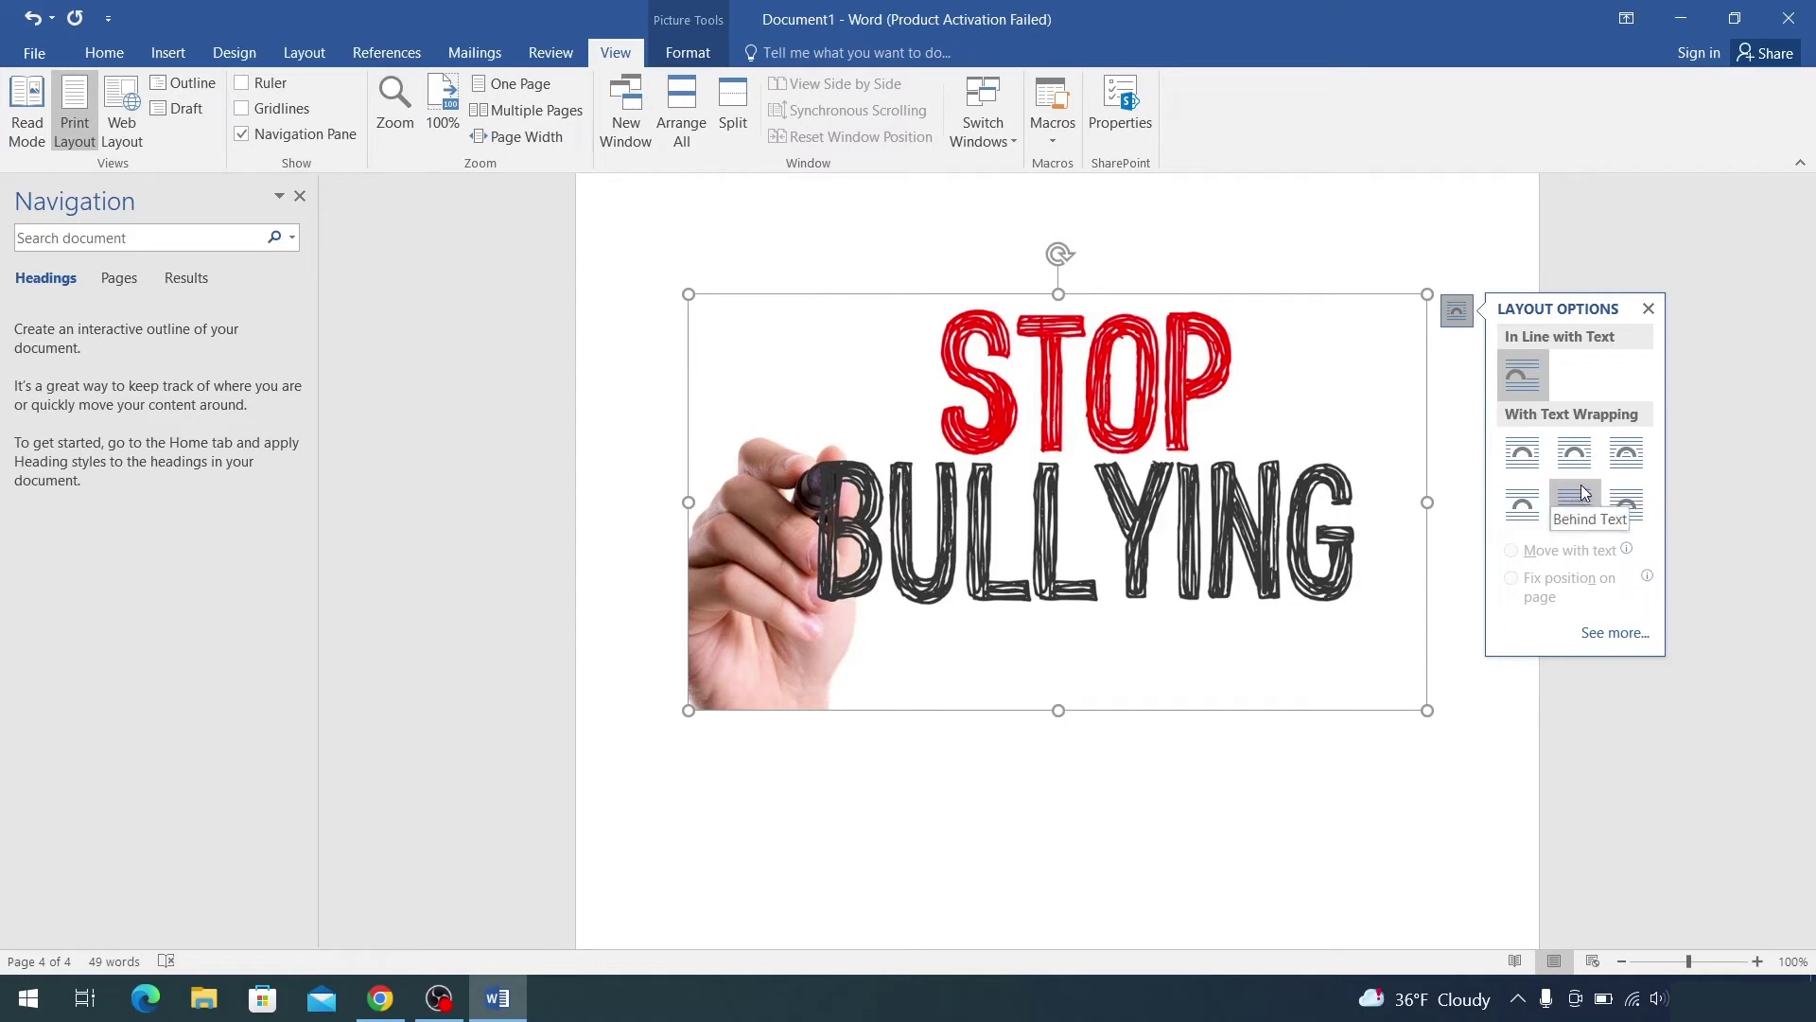
pyautogui.click(1628, 494)
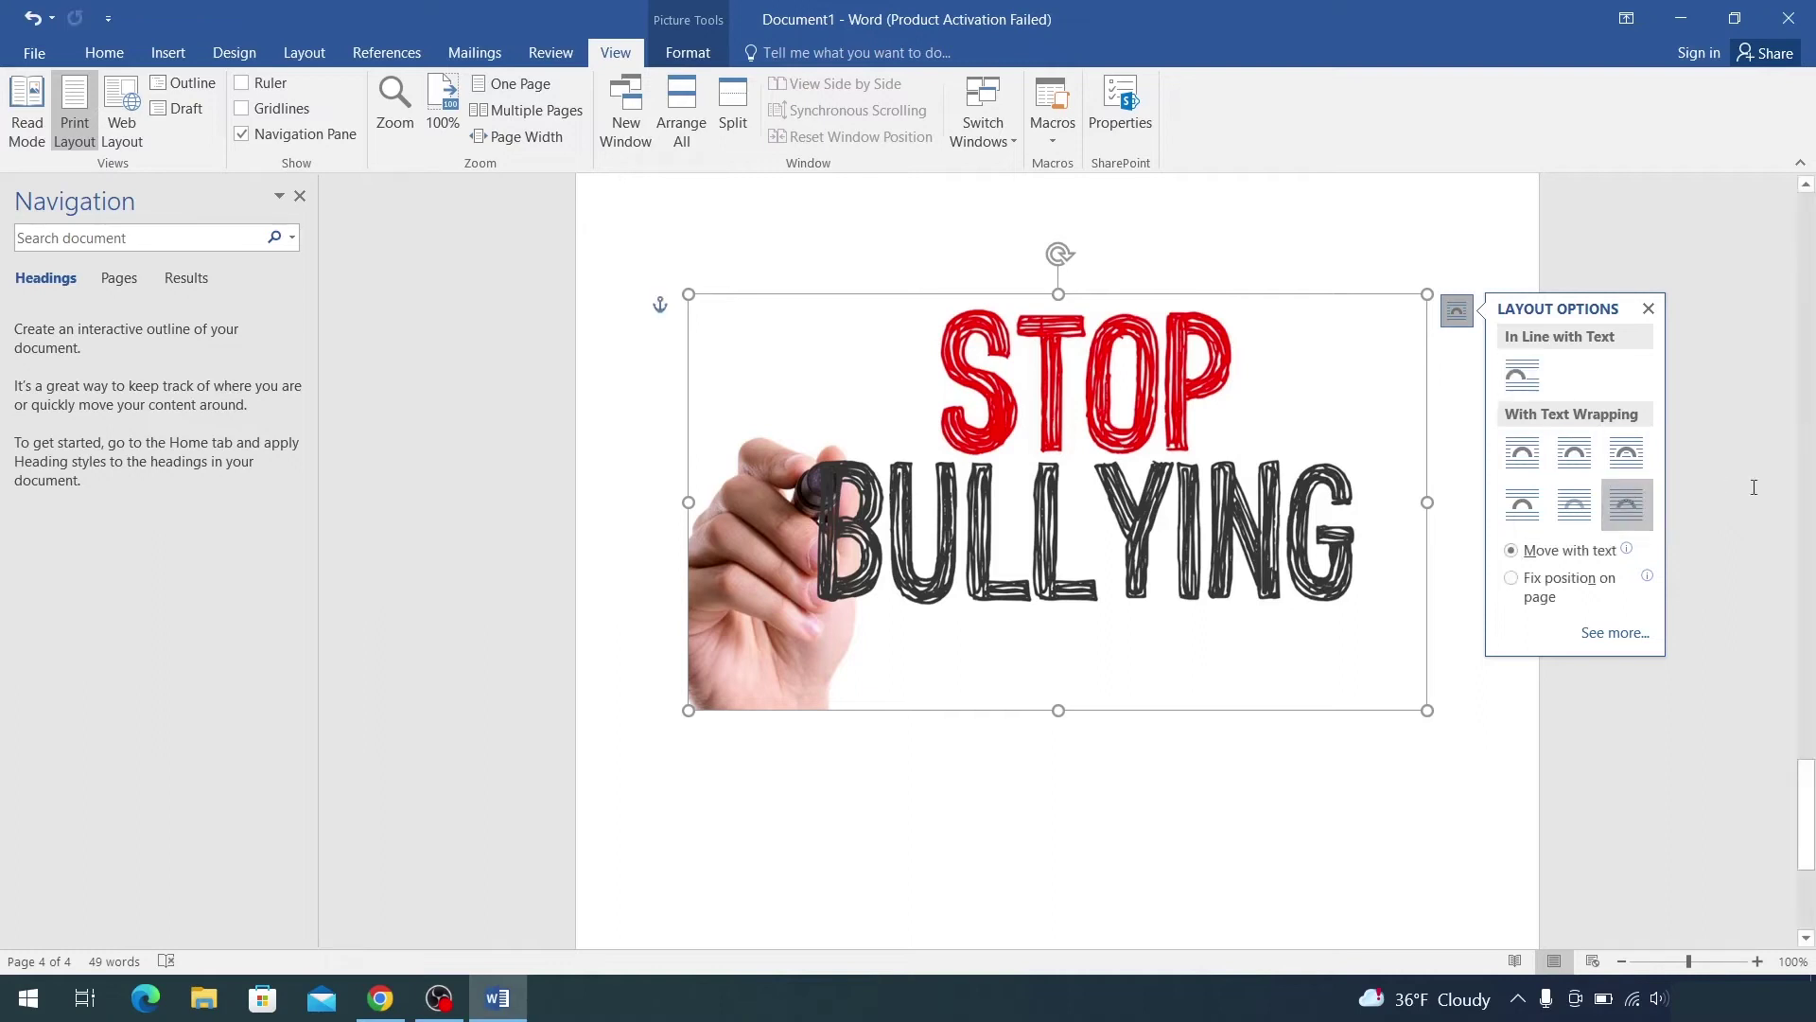
pyautogui.click(1583, 511)
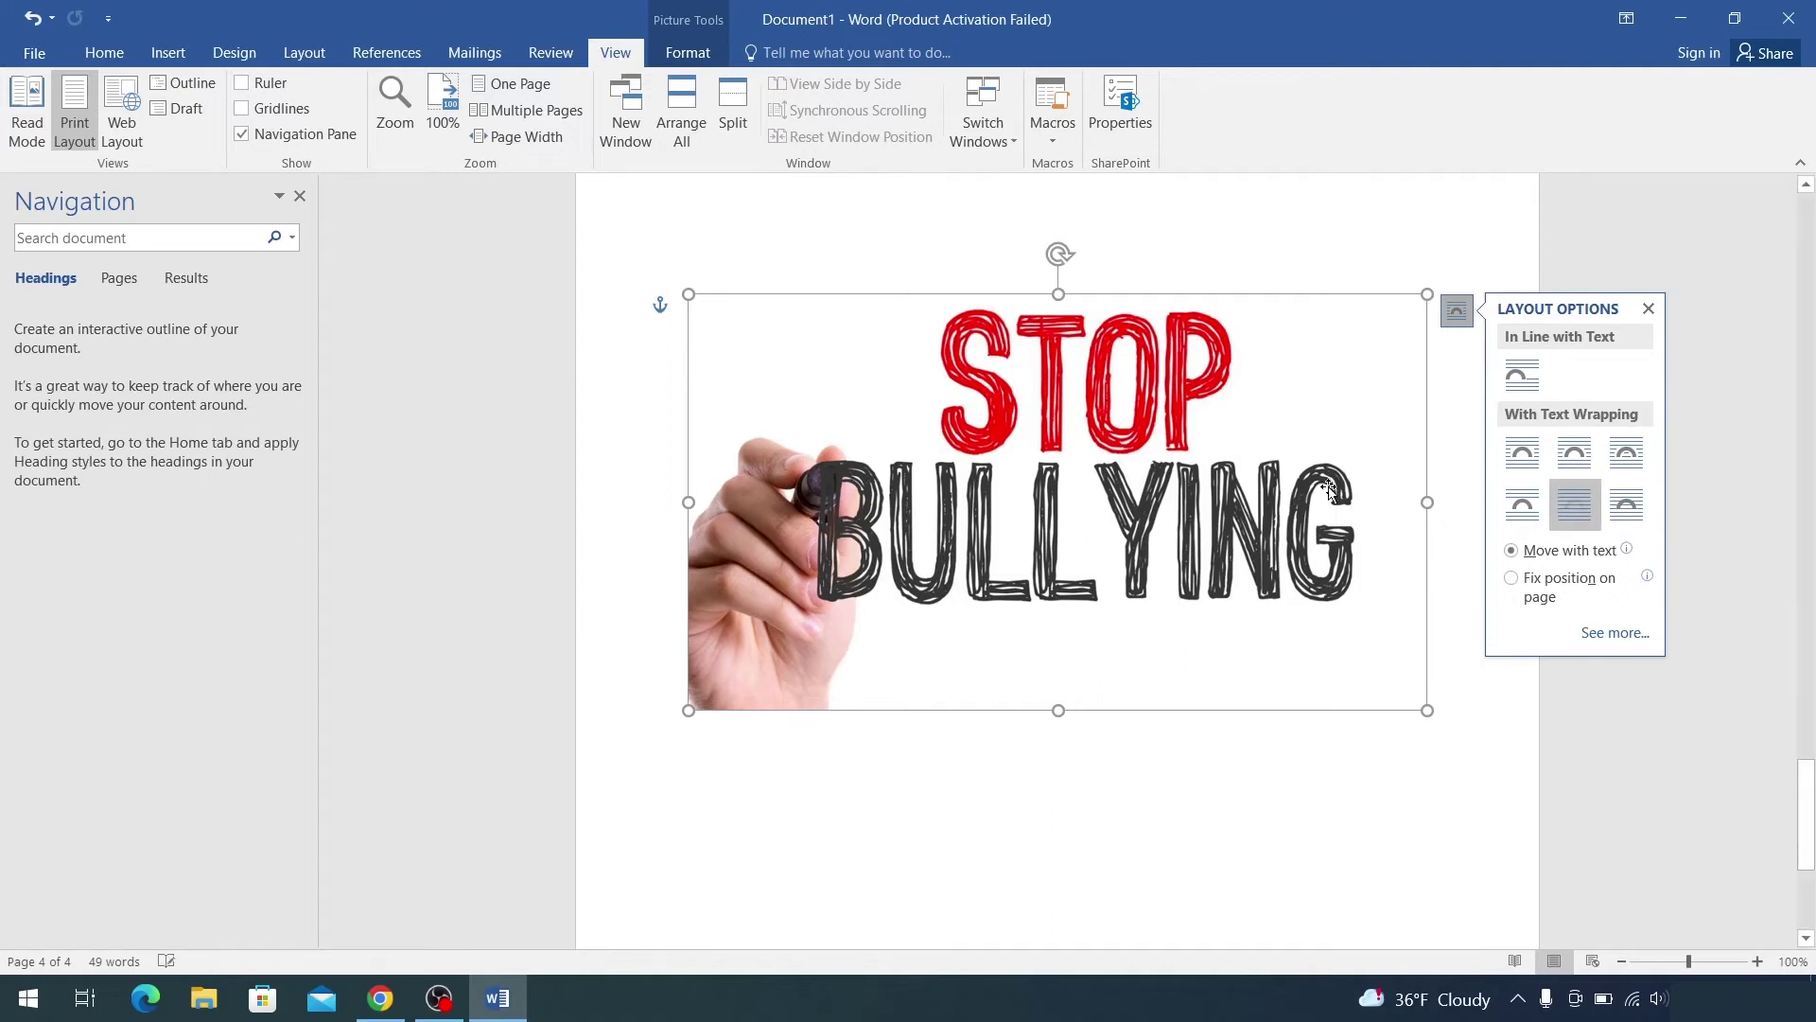
pyautogui.scroll(5, 1167, 540)
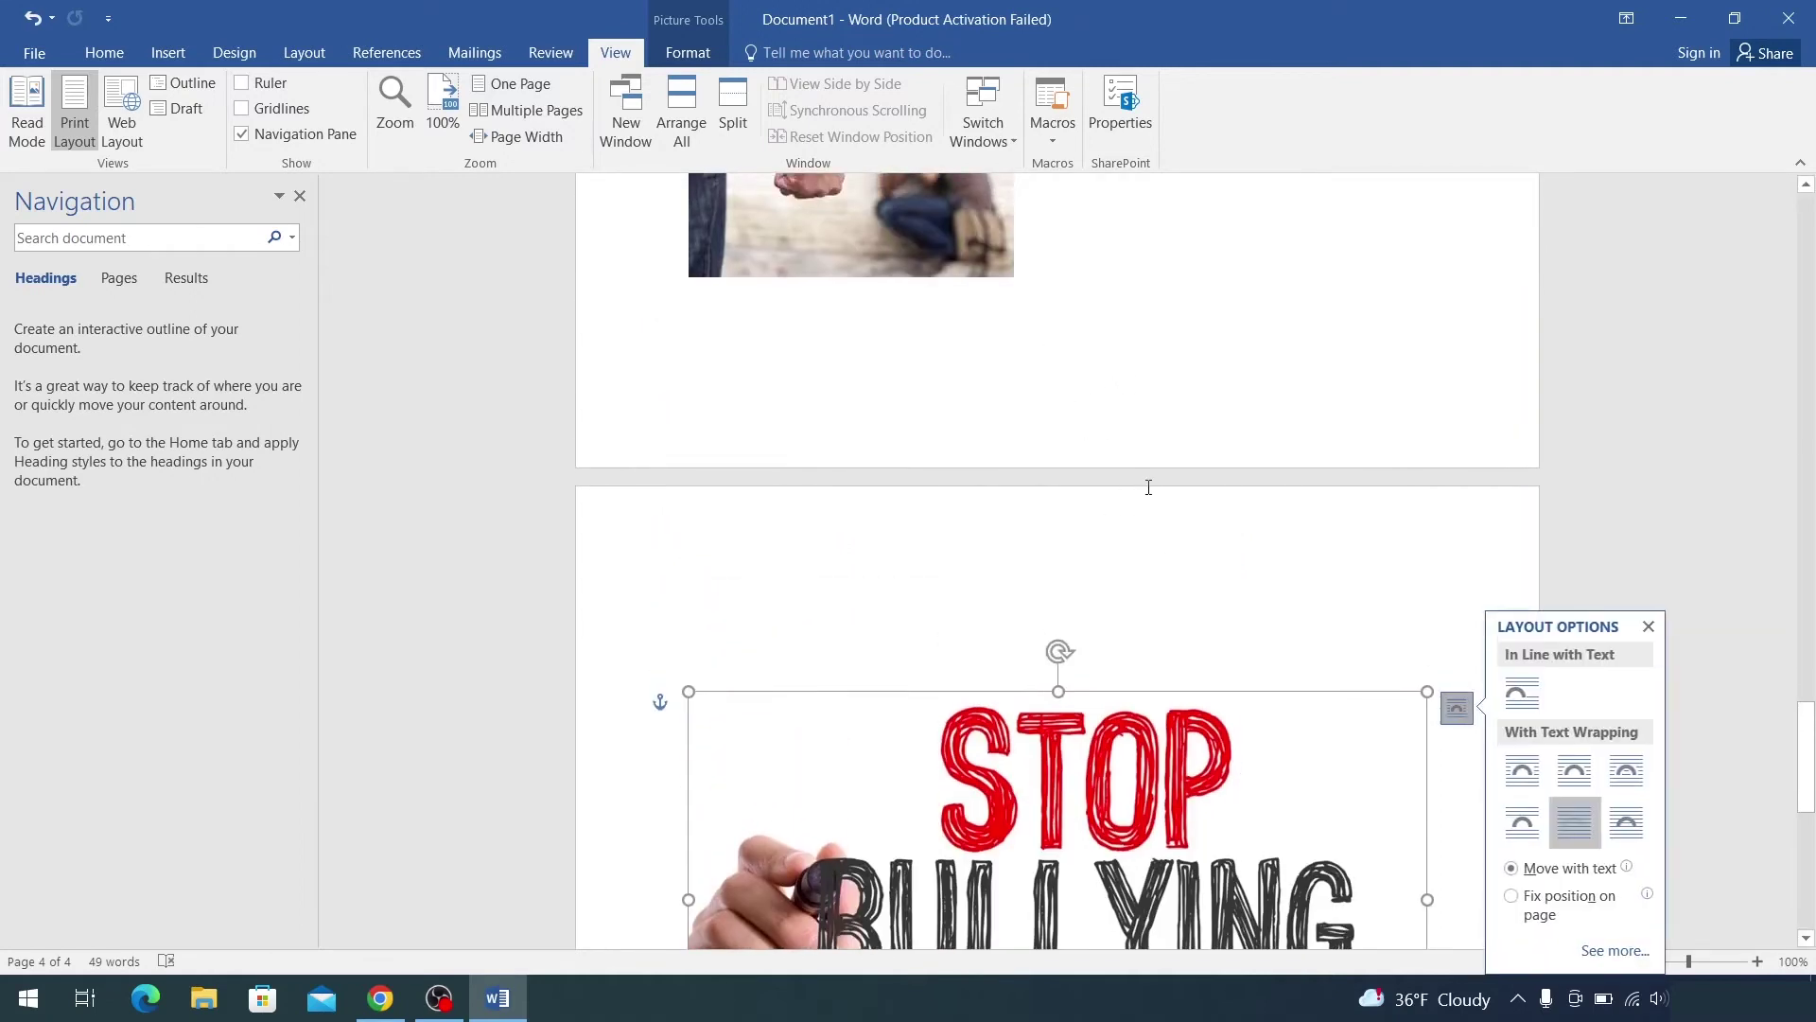
pyautogui.scroll(6, 1149, 487)
pyautogui.scroll(4, 1148, 487)
pyautogui.scroll(4, 1149, 486)
pyautogui.scroll(-4, 1150, 529)
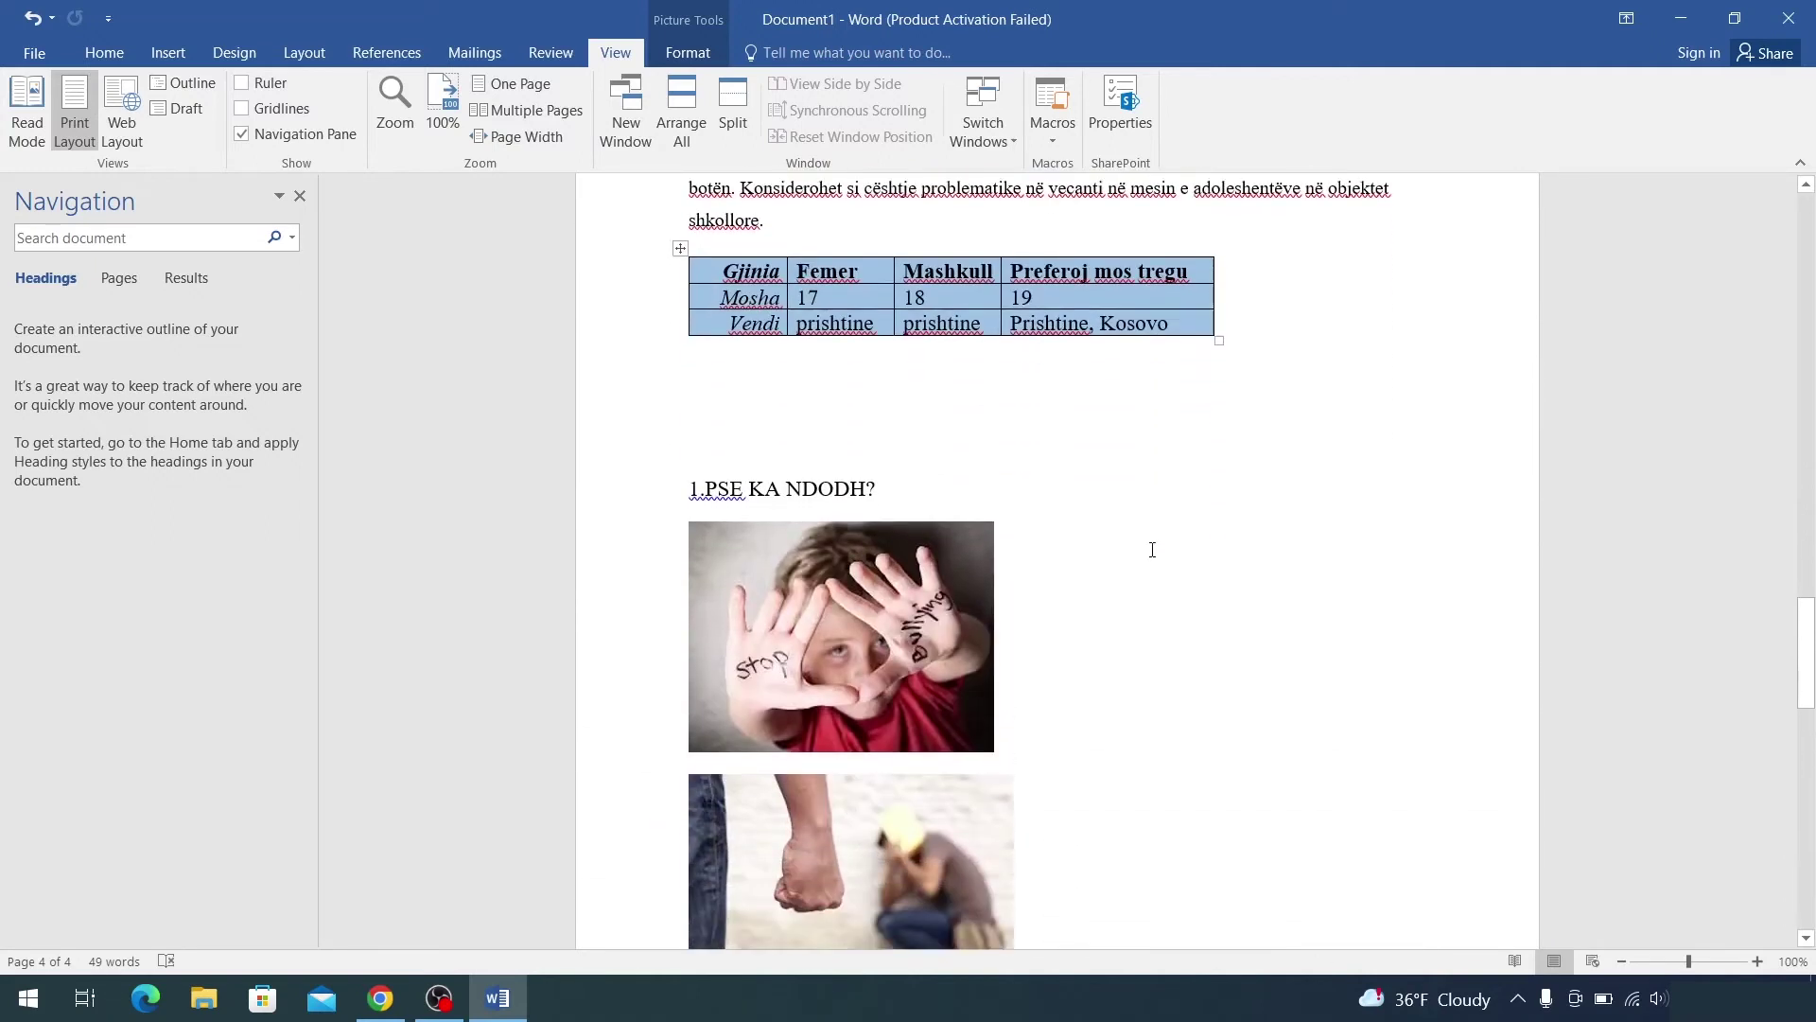
pyautogui.scroll(-6, 1144, 553)
pyautogui.scroll(-2, 1097, 525)
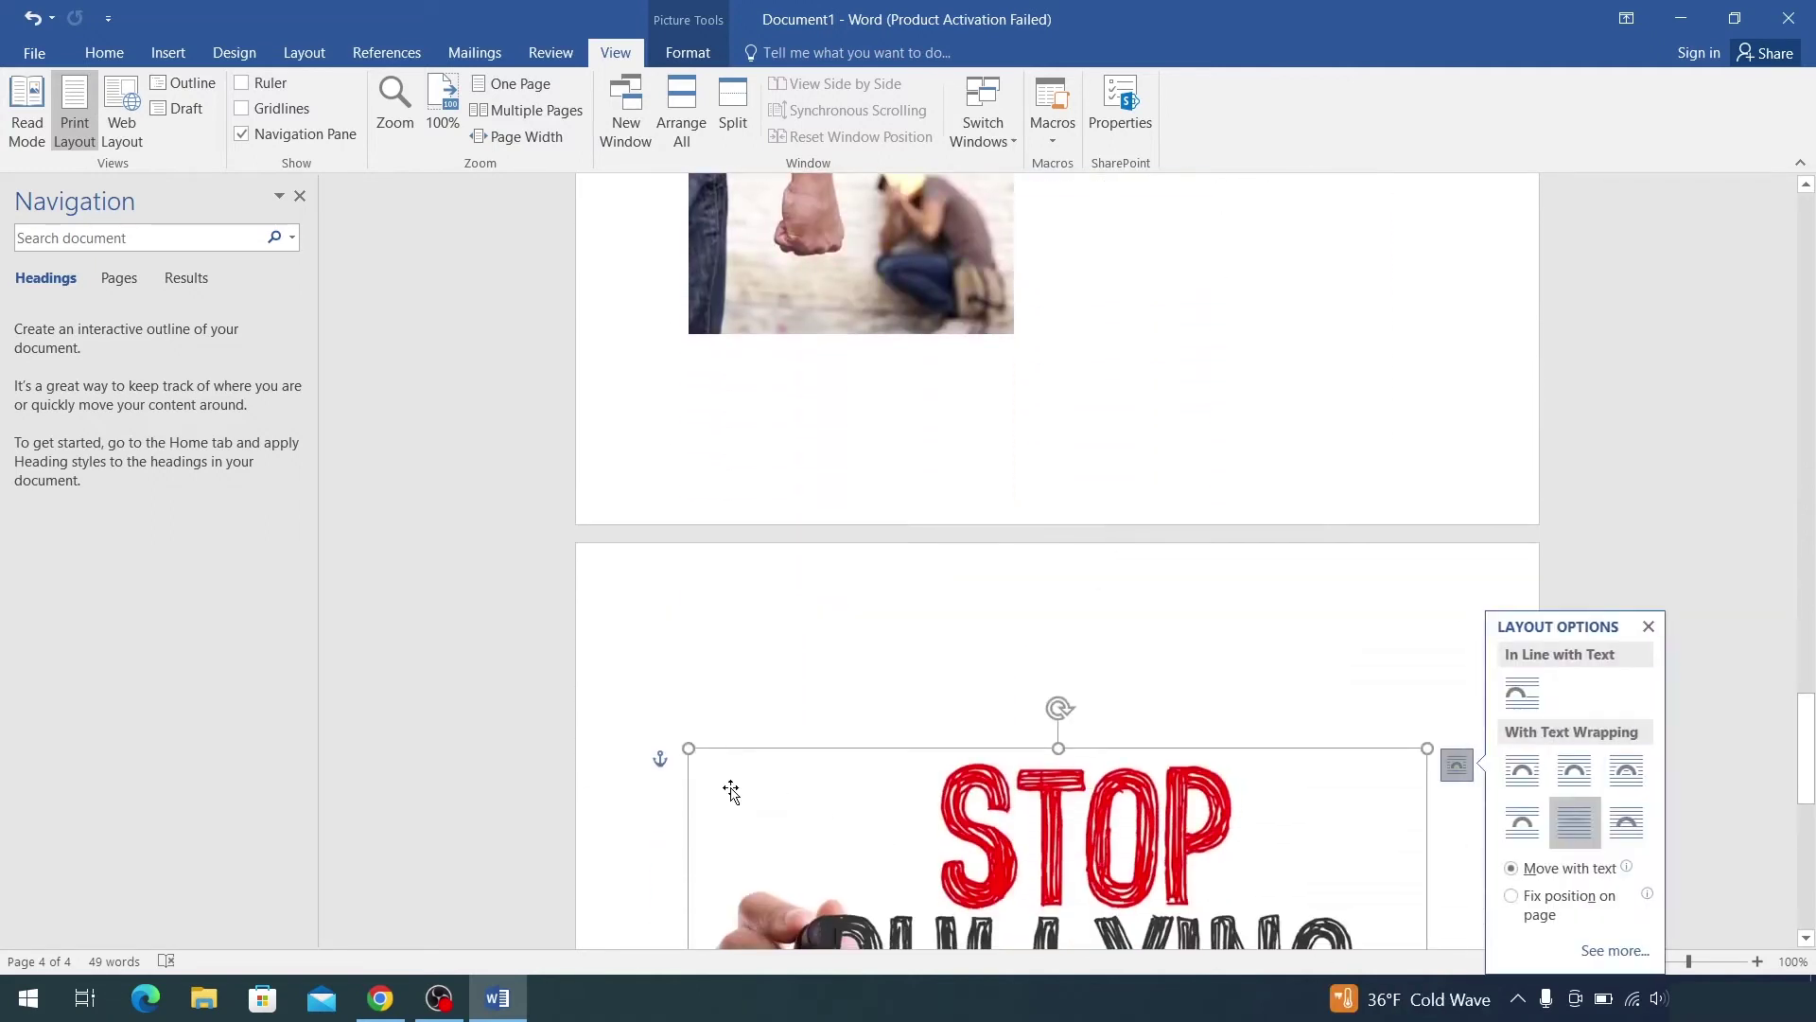
# Step: Type 'hhdhhdh jddjdj' beside the image
pyautogui.click(696, 761)
pyautogui.write('hhdhhdh ')
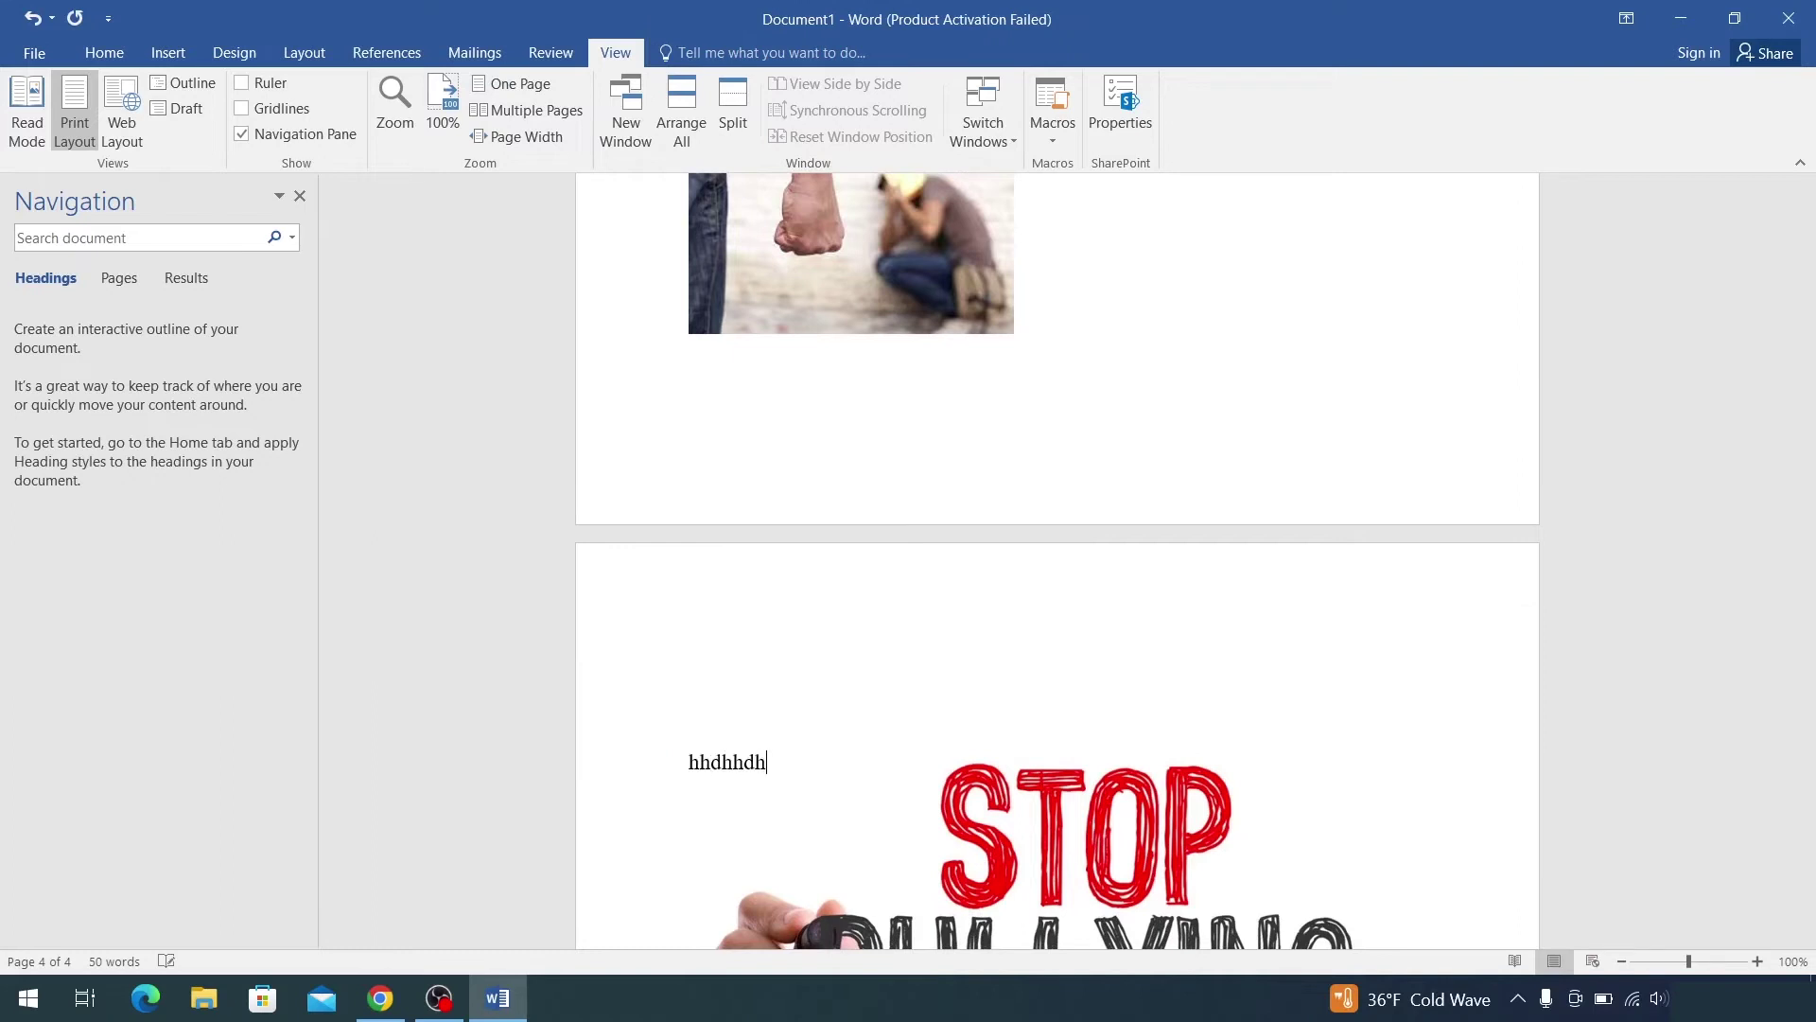
pyautogui.write('jddjdj')
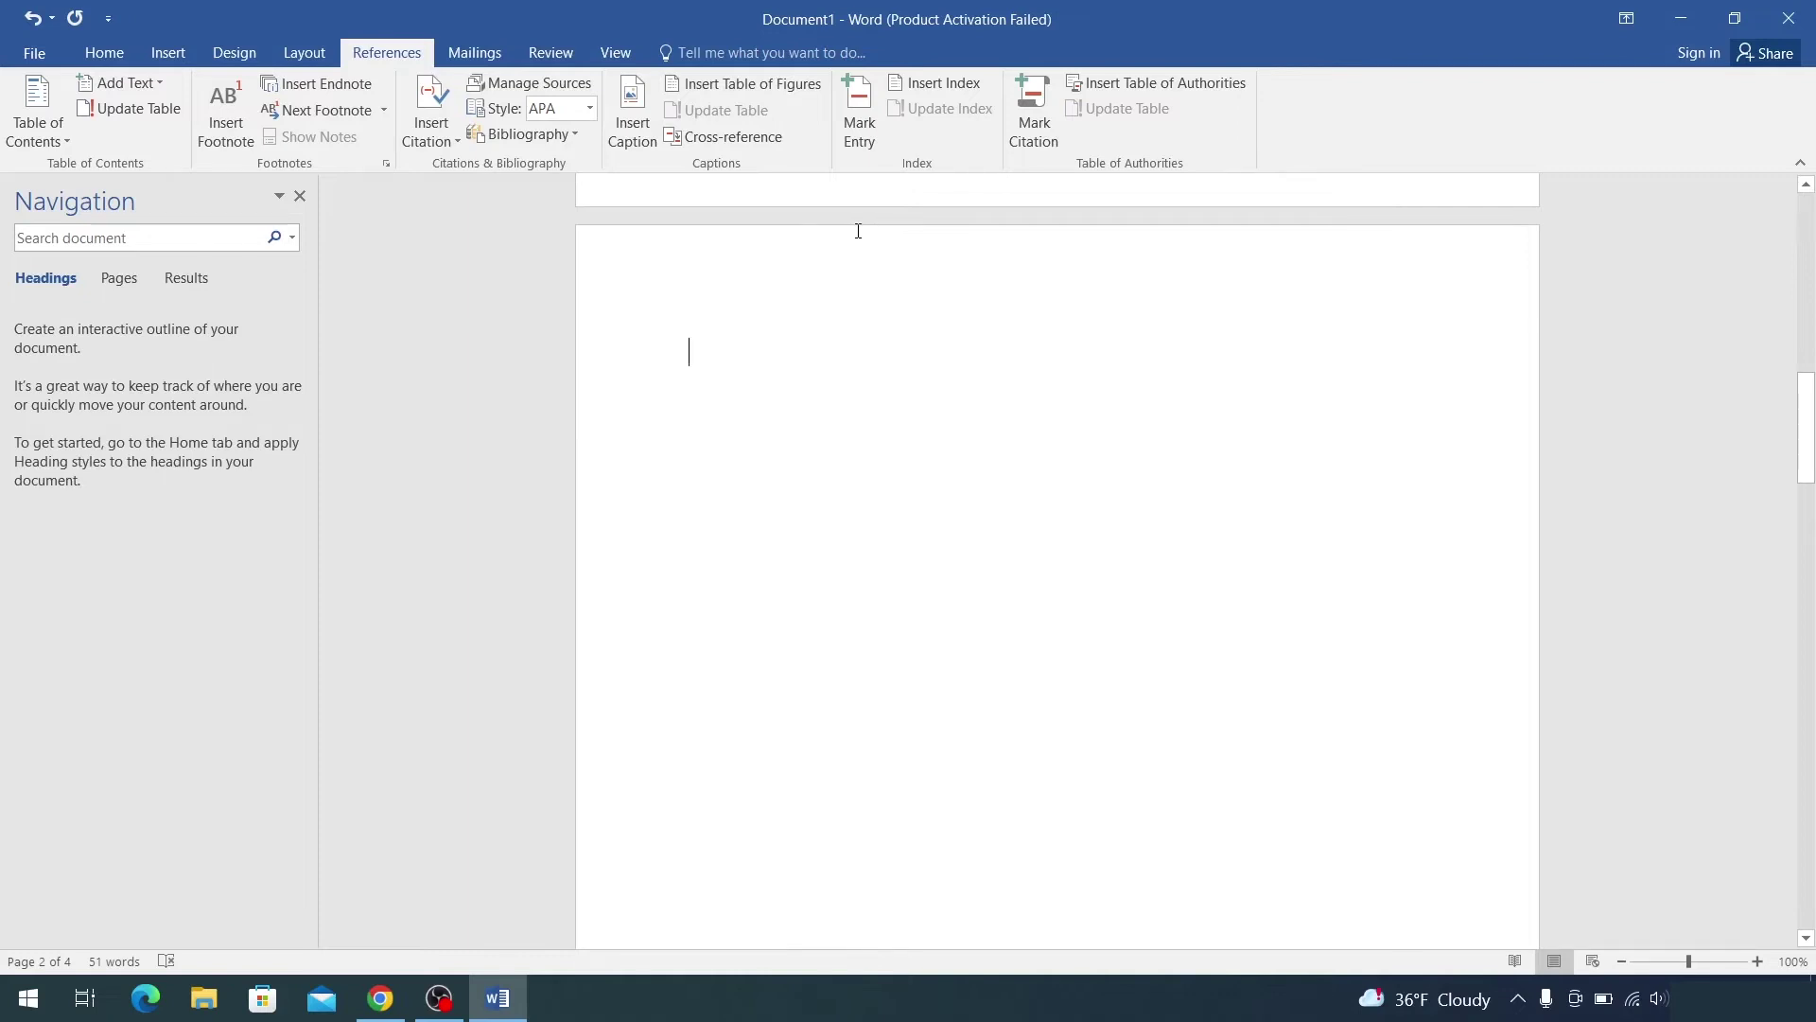
pyautogui.scroll(-1, 800, 245)
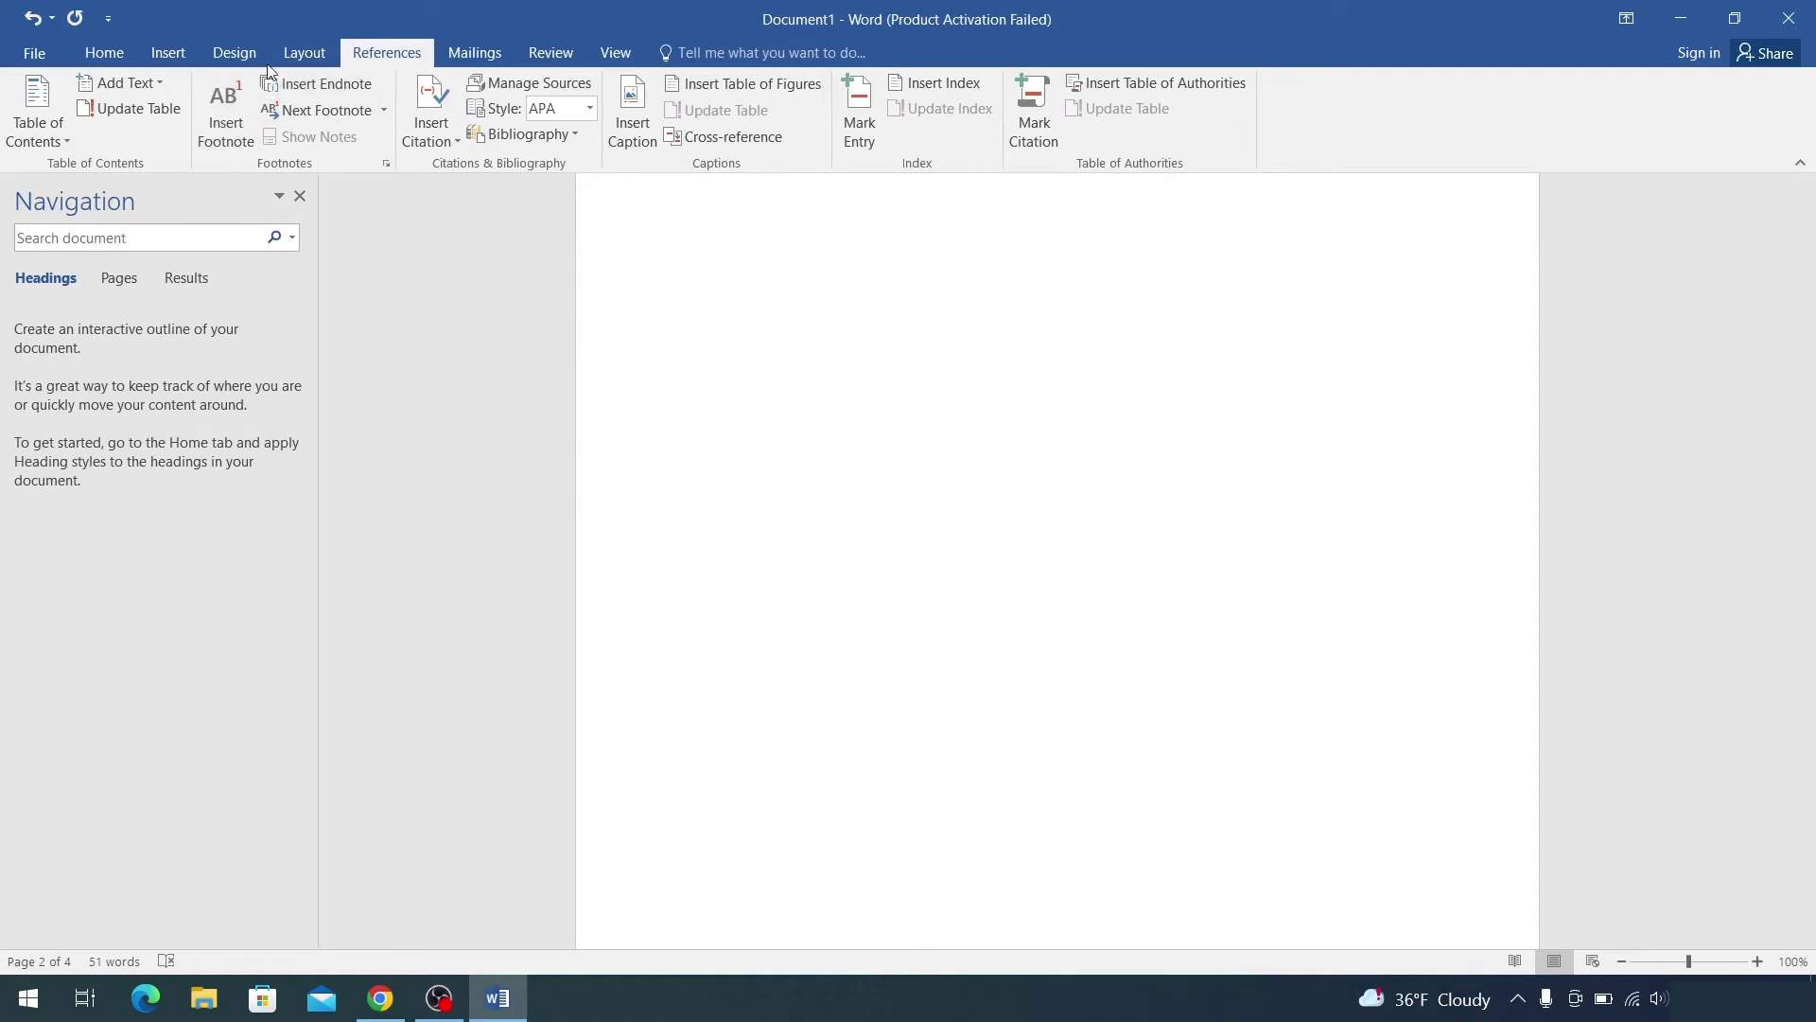
# Step: Apply Heading 1 to Bullizmi and Heading 2 to 1.PSE KA NDODH?
pyautogui.click(105, 55)
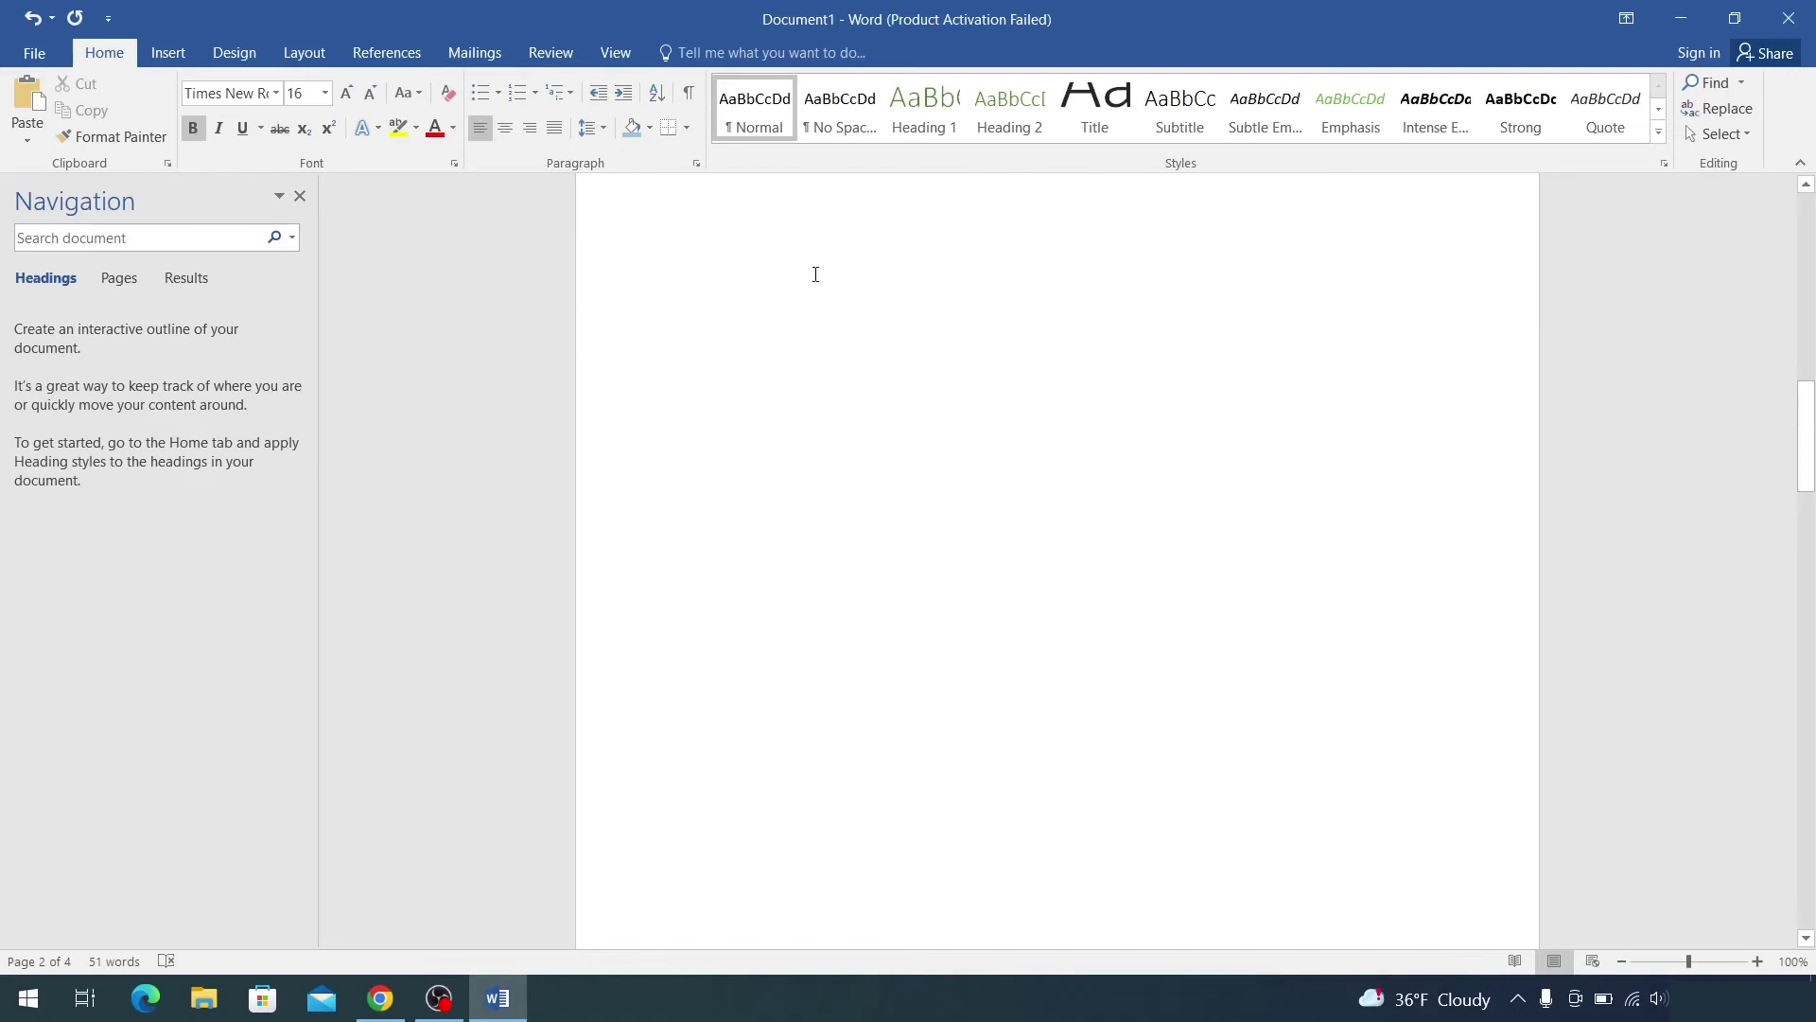
pyautogui.scroll(-2, 918, 421)
pyautogui.scroll(-4, 913, 426)
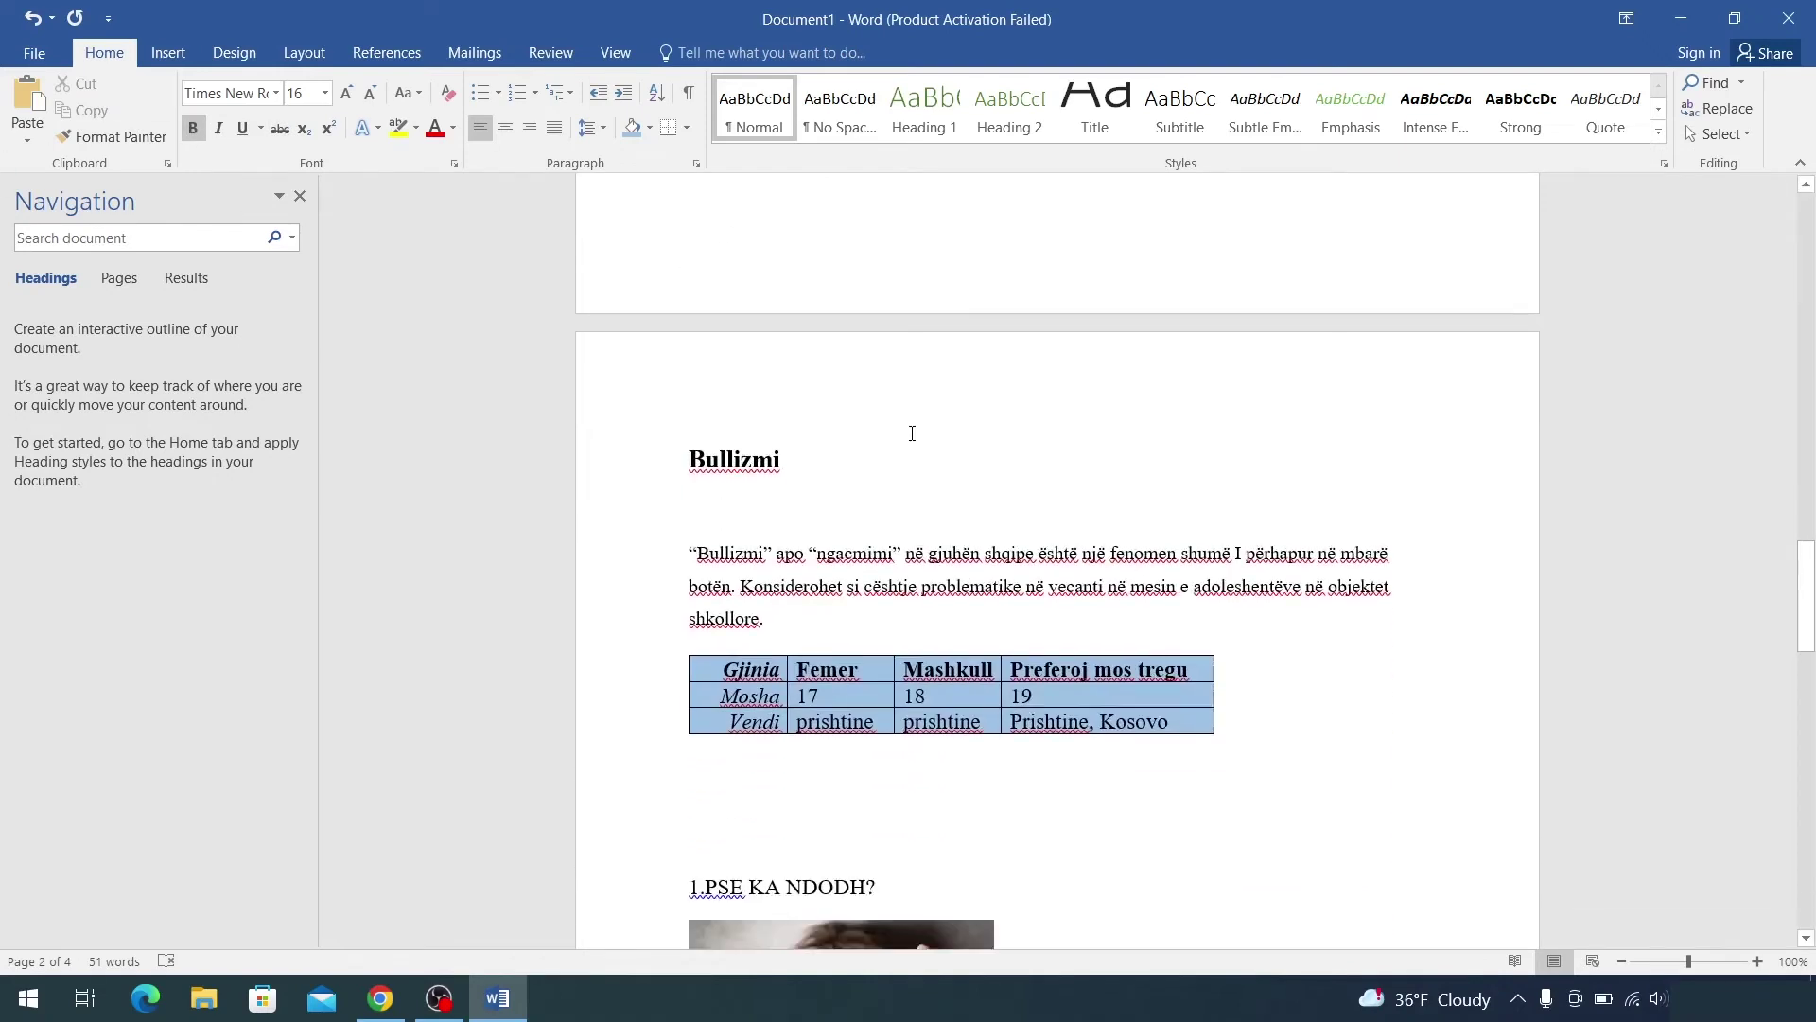
pyautogui.scroll(-2, 909, 429)
pyautogui.moveTo(783, 374); pyautogui.dragTo(693, 370)
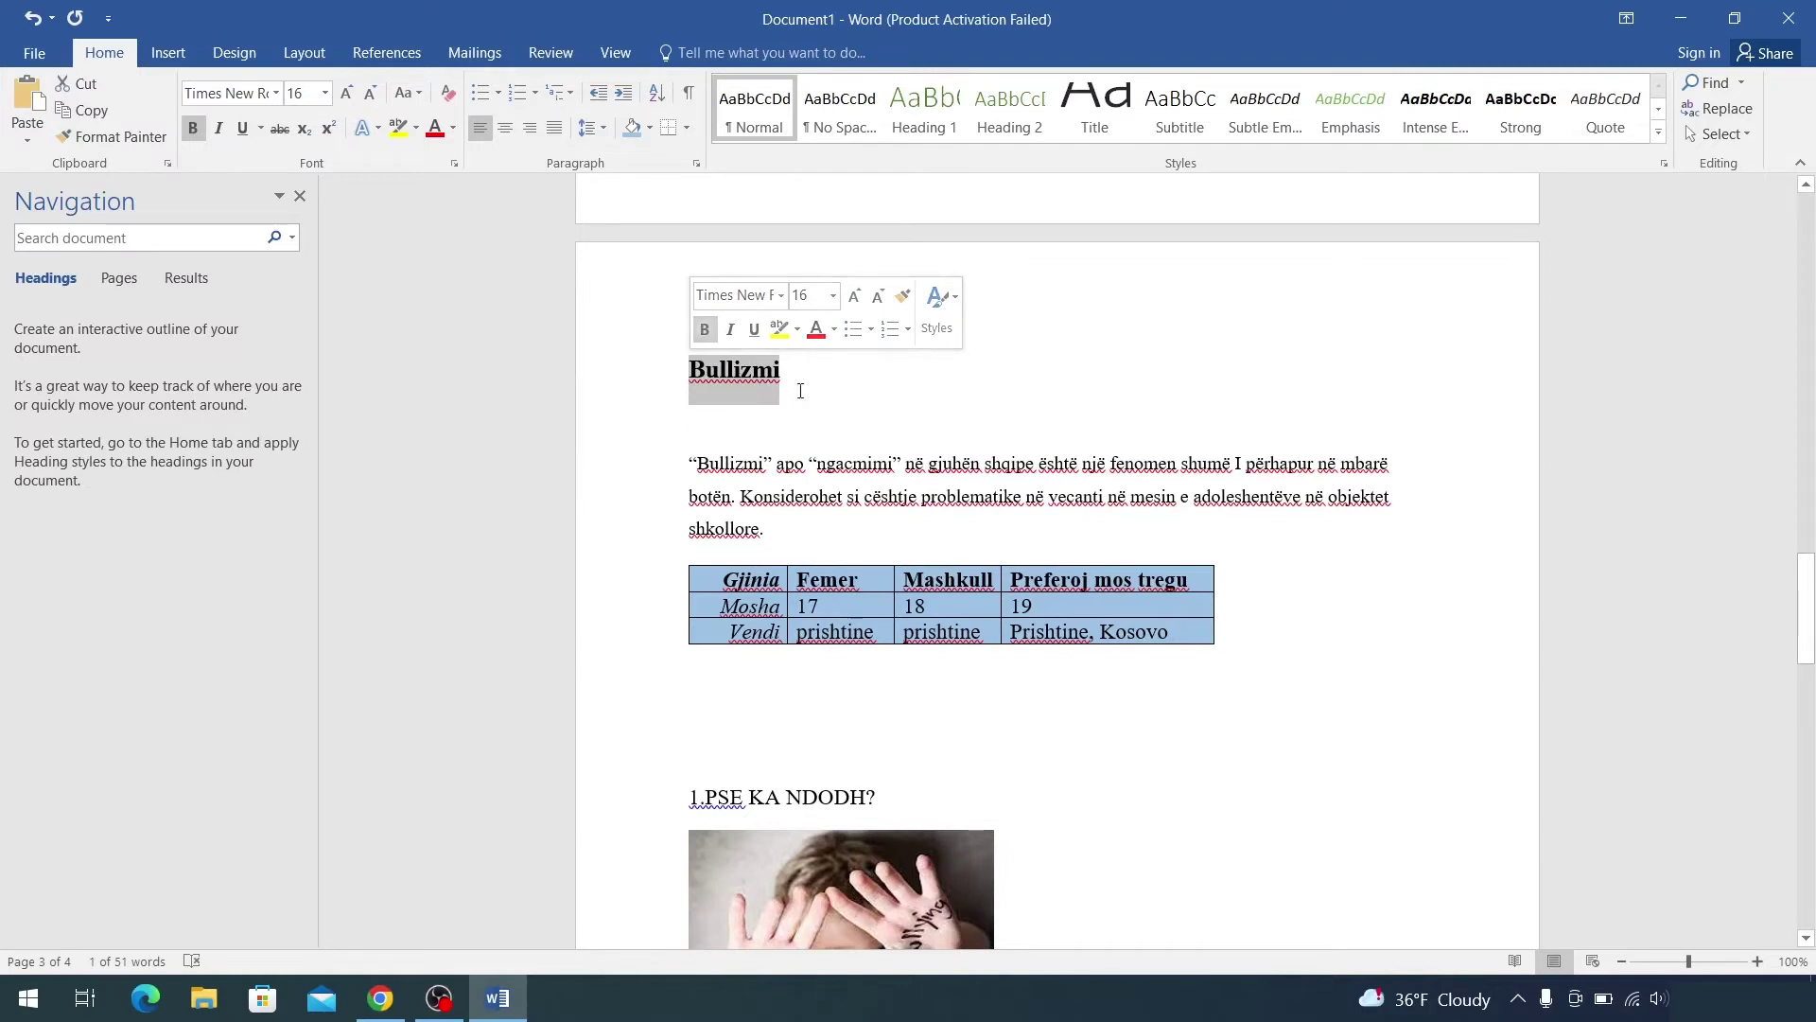
pyautogui.click(957, 98)
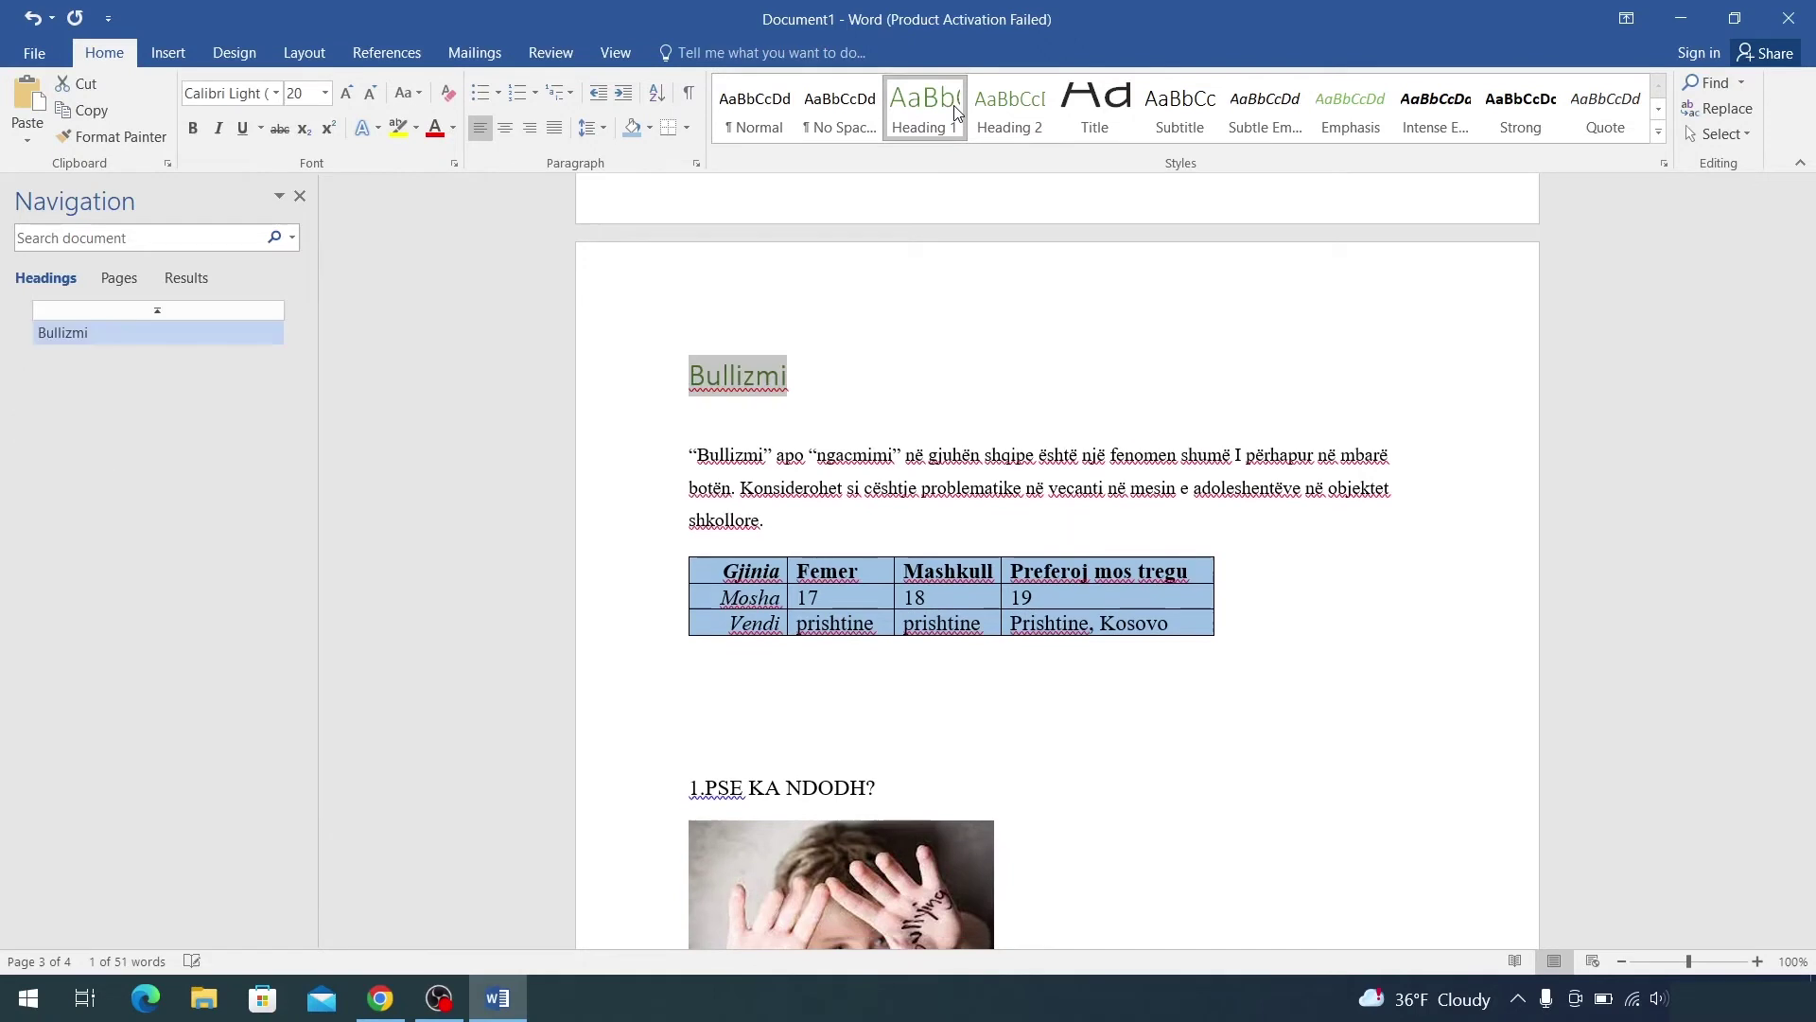
pyautogui.scroll(-1, 1126, 802)
pyautogui.moveTo(888, 720); pyautogui.dragTo(685, 720)
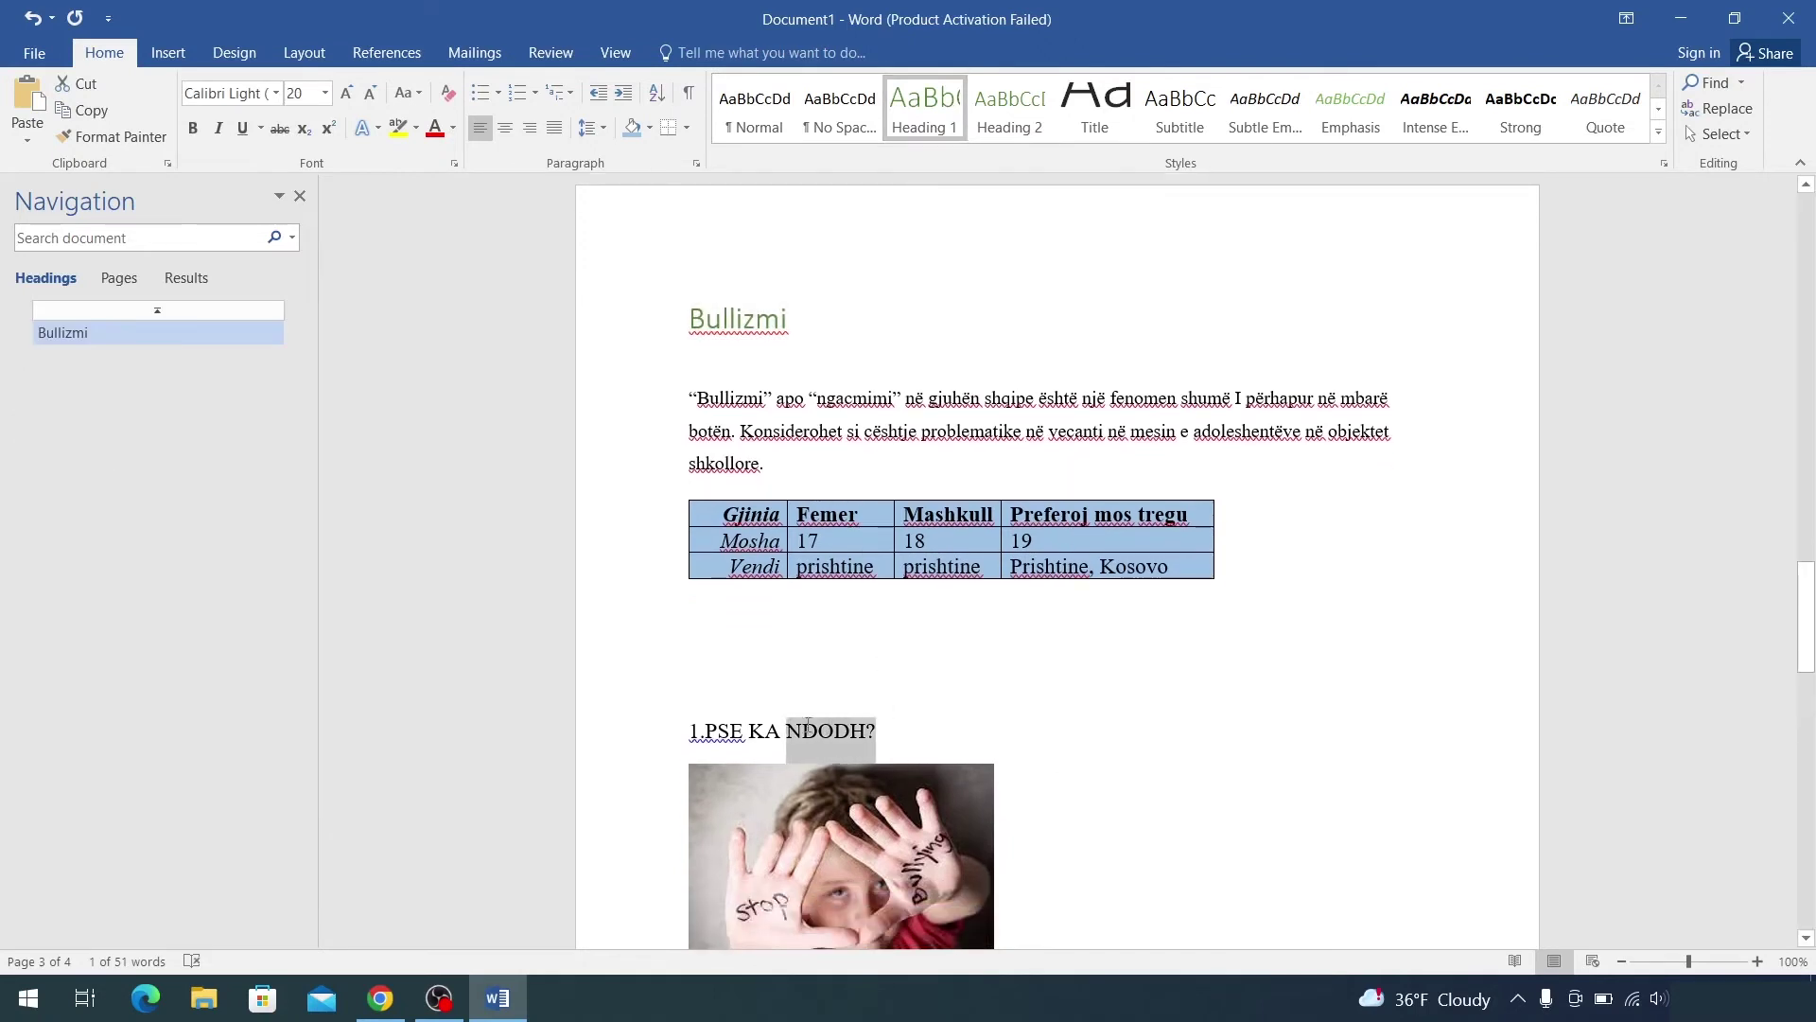
pyautogui.moveTo(950, 539)
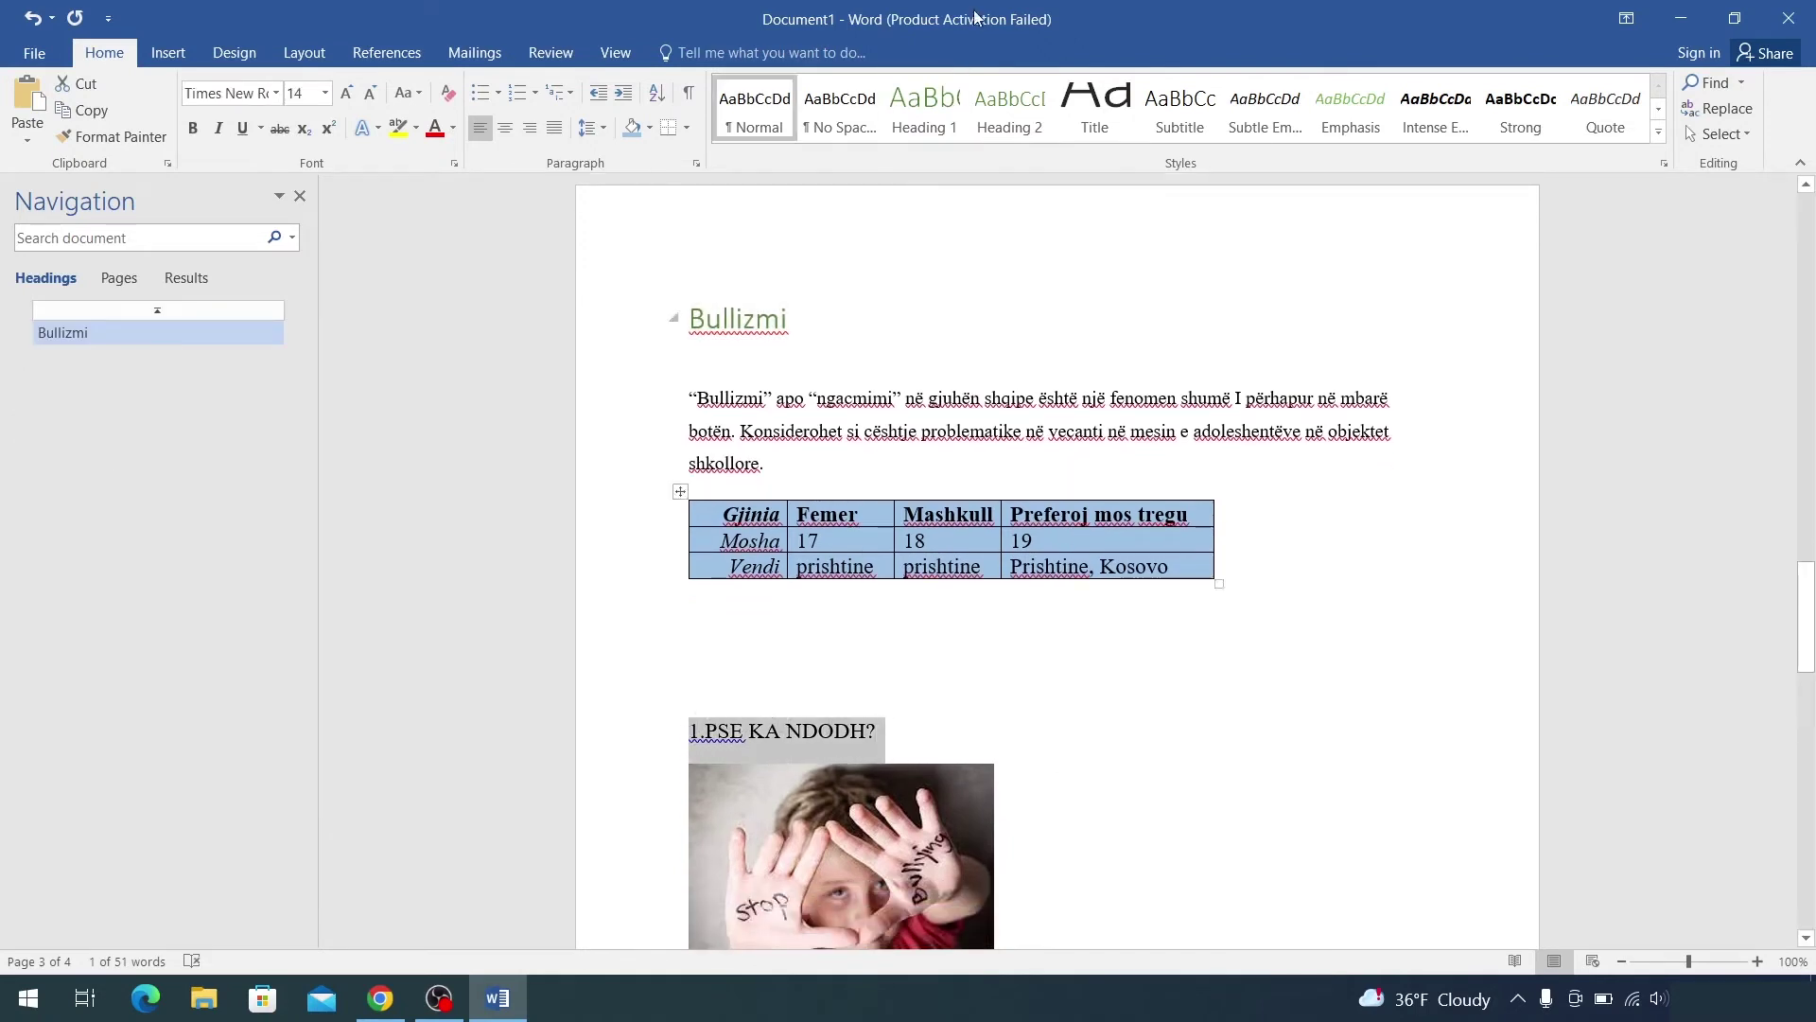
pyautogui.click(991, 98)
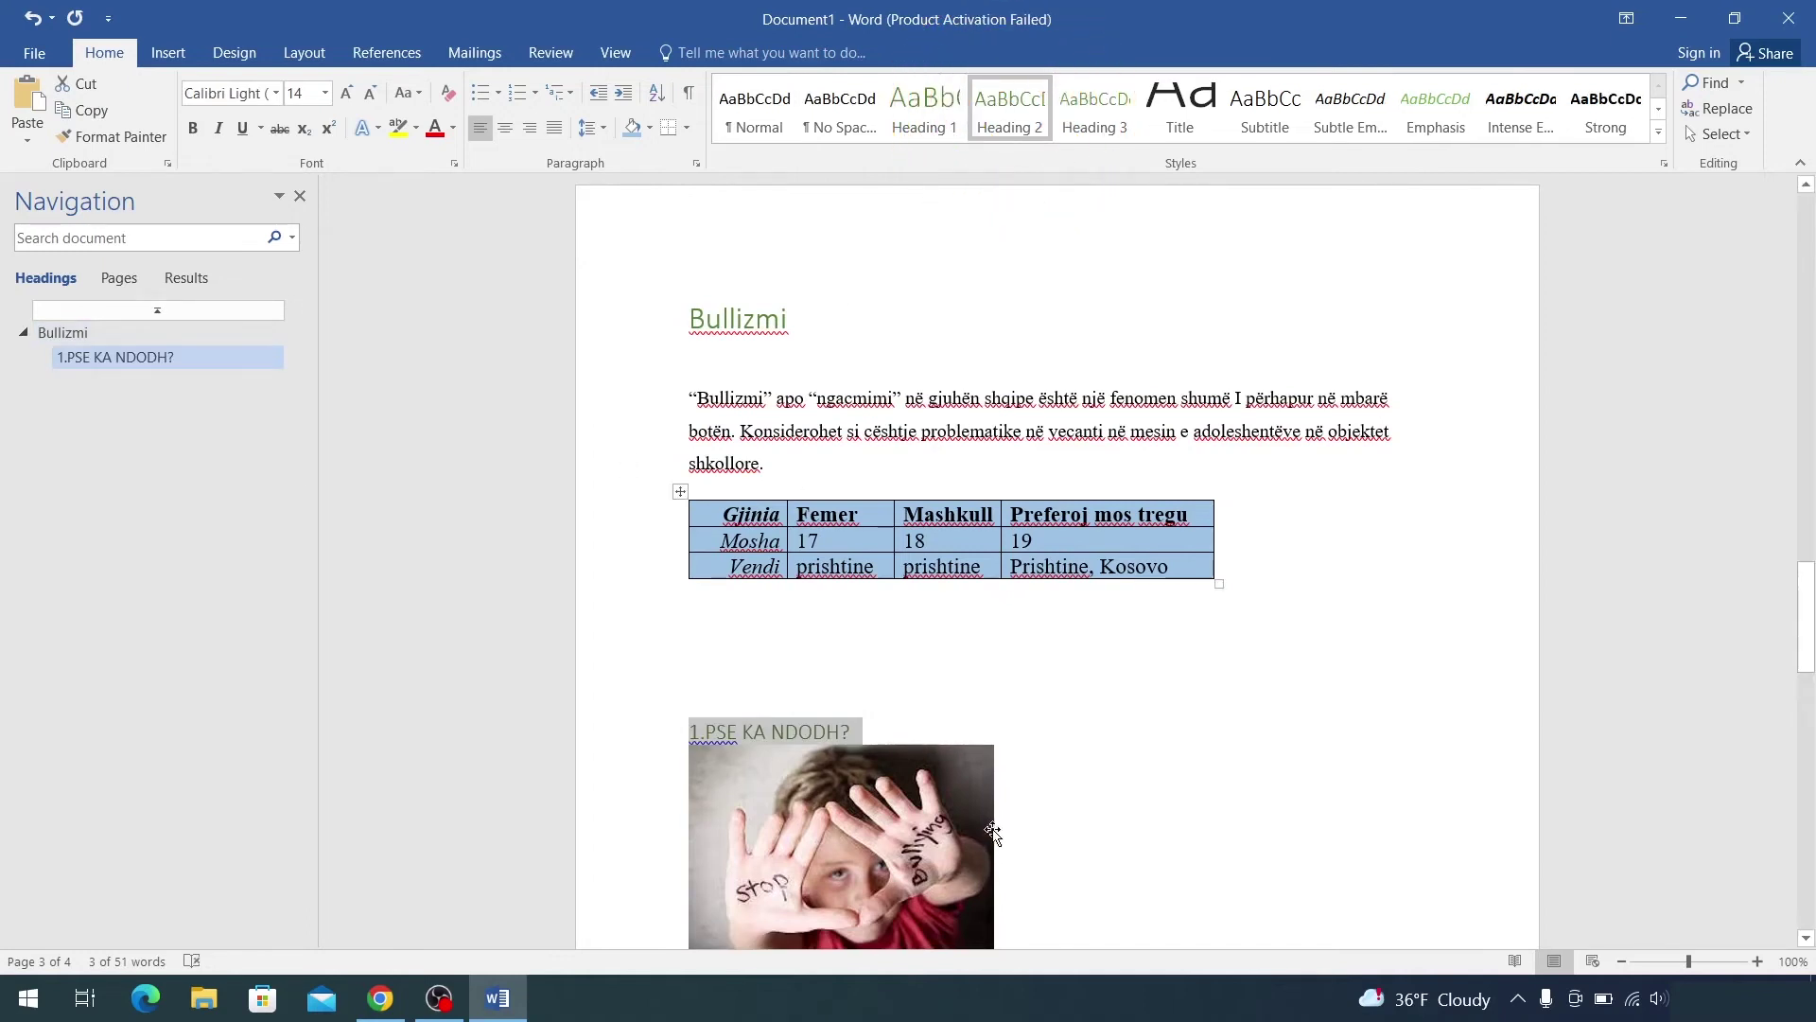
# Step: Format the Bullizmi heading as bold, black, 16-point Times New Roman
pyautogui.click(803, 315)
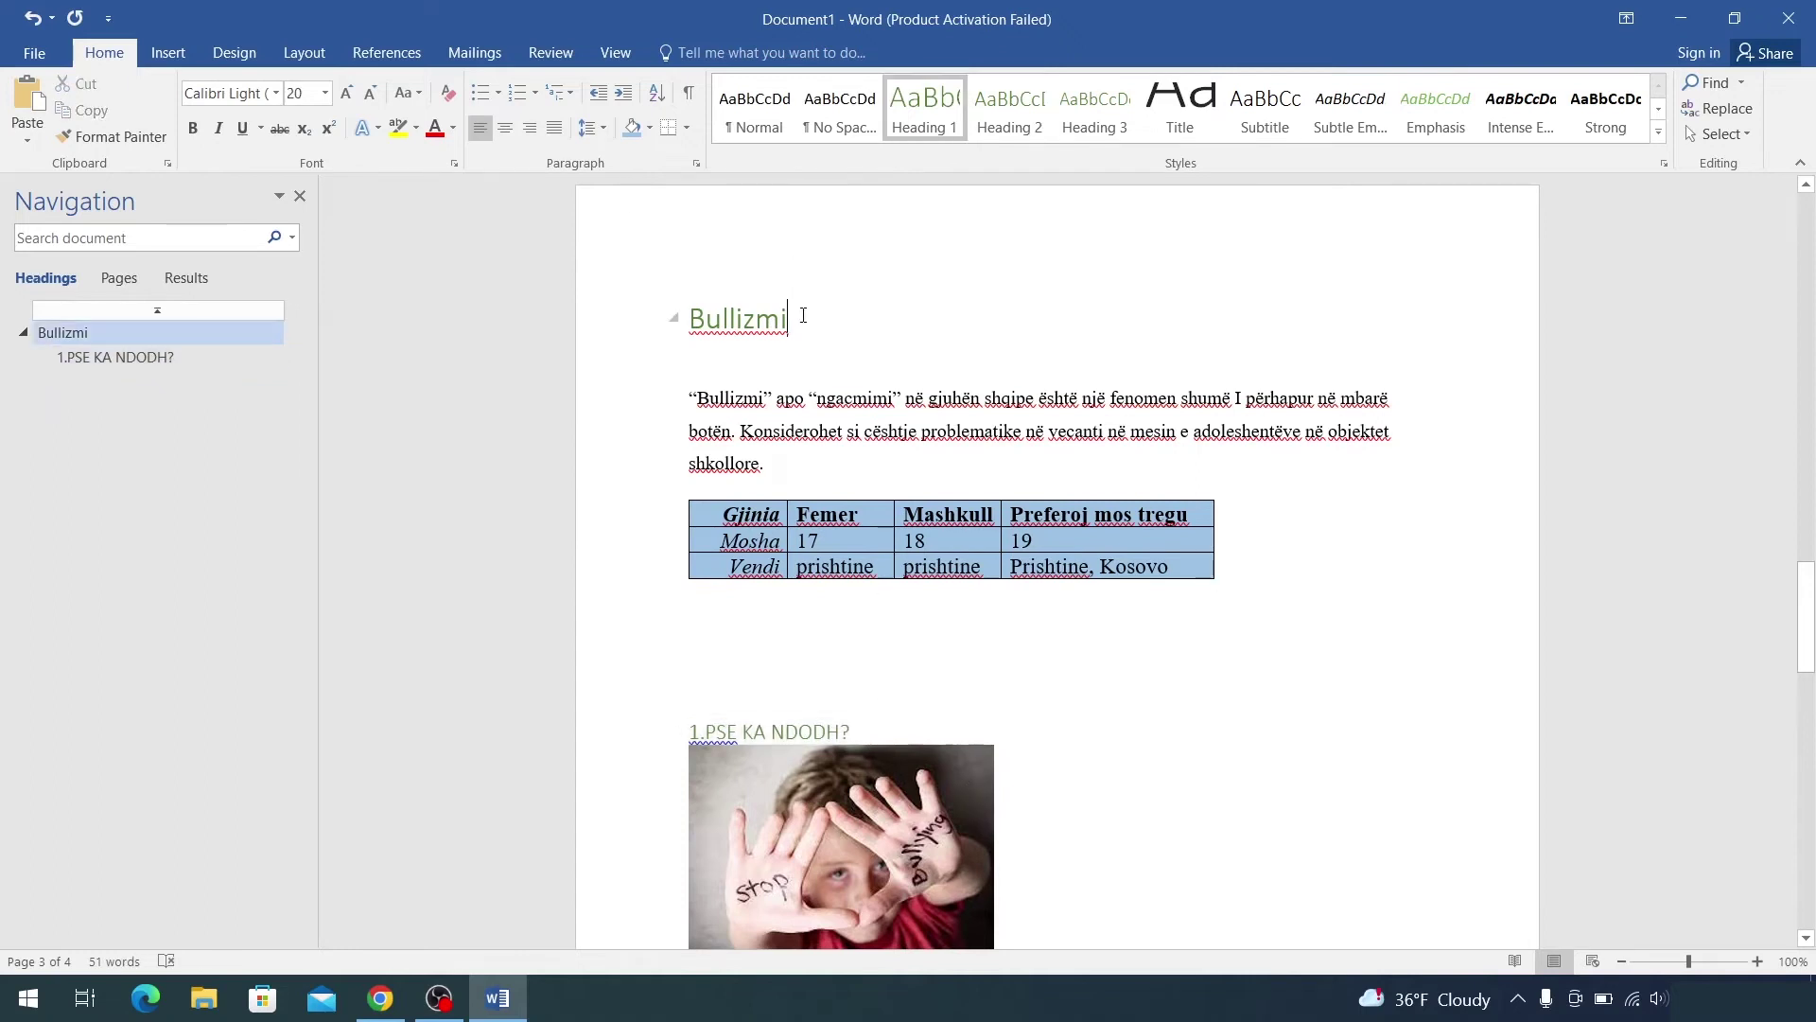
pyautogui.moveTo(810, 321); pyautogui.dragTo(396, 183)
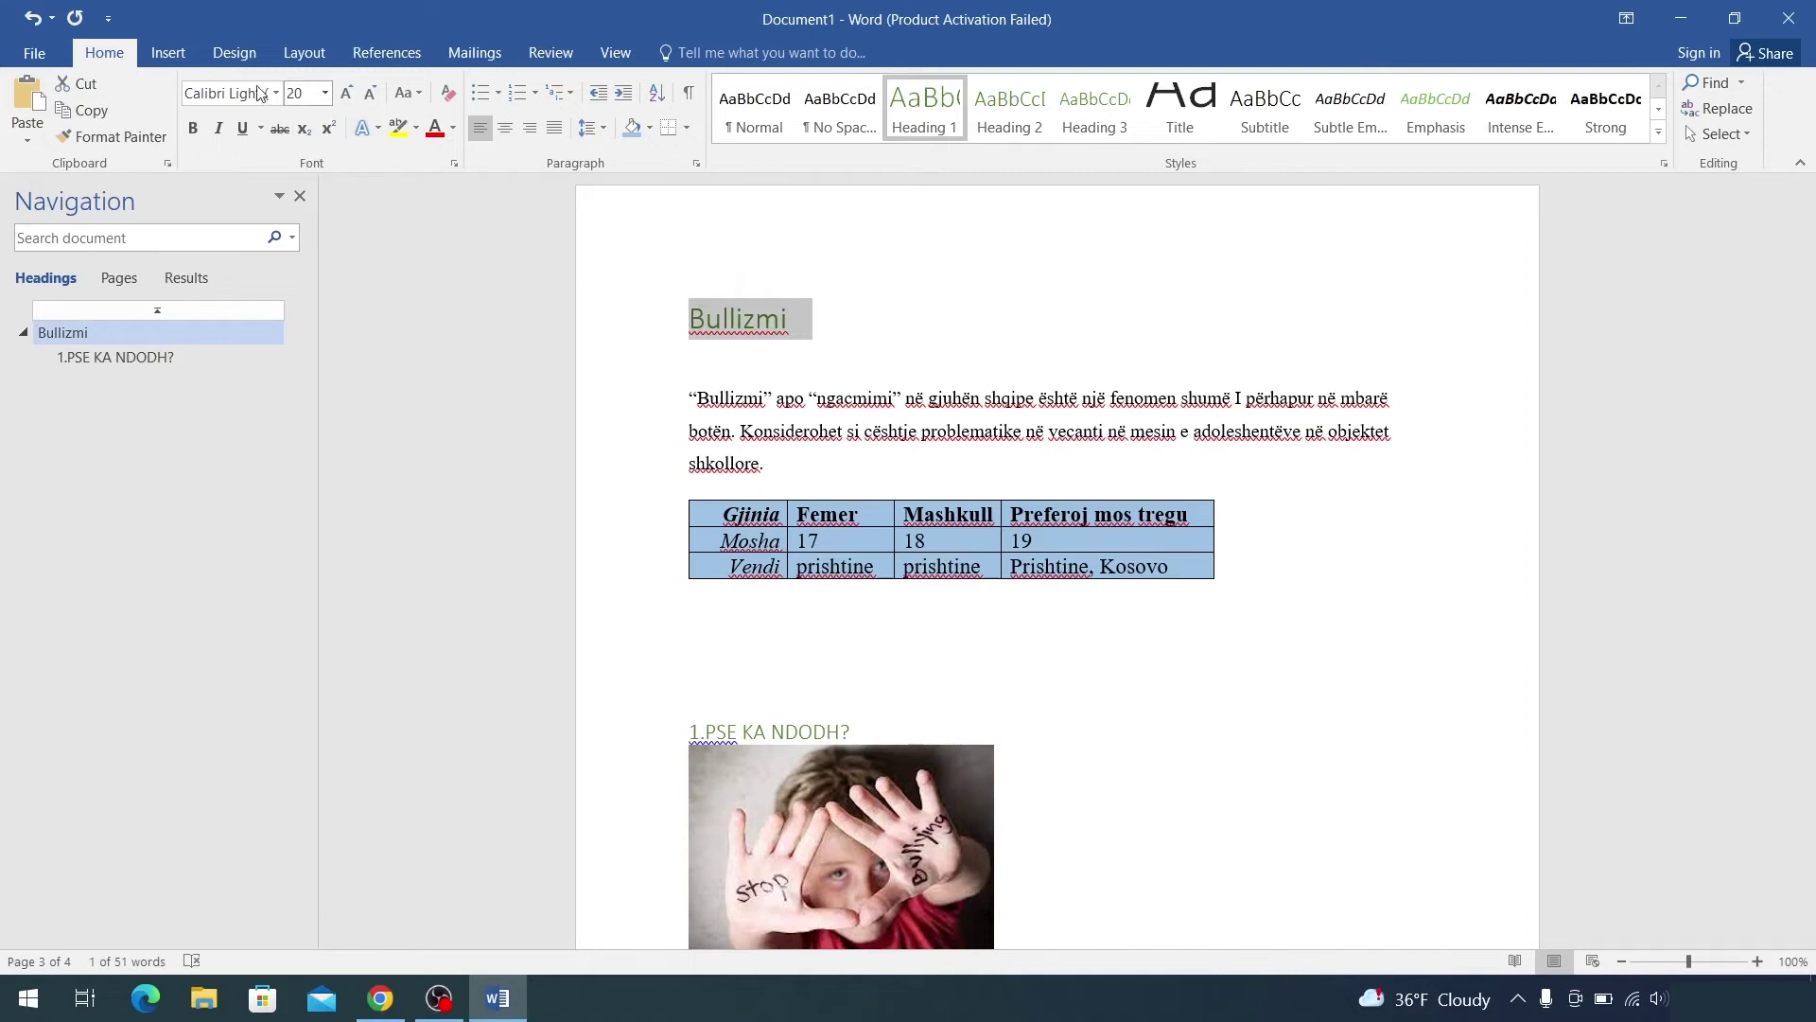
pyautogui.click(224, 95)
pyautogui.write('Times New Roman')
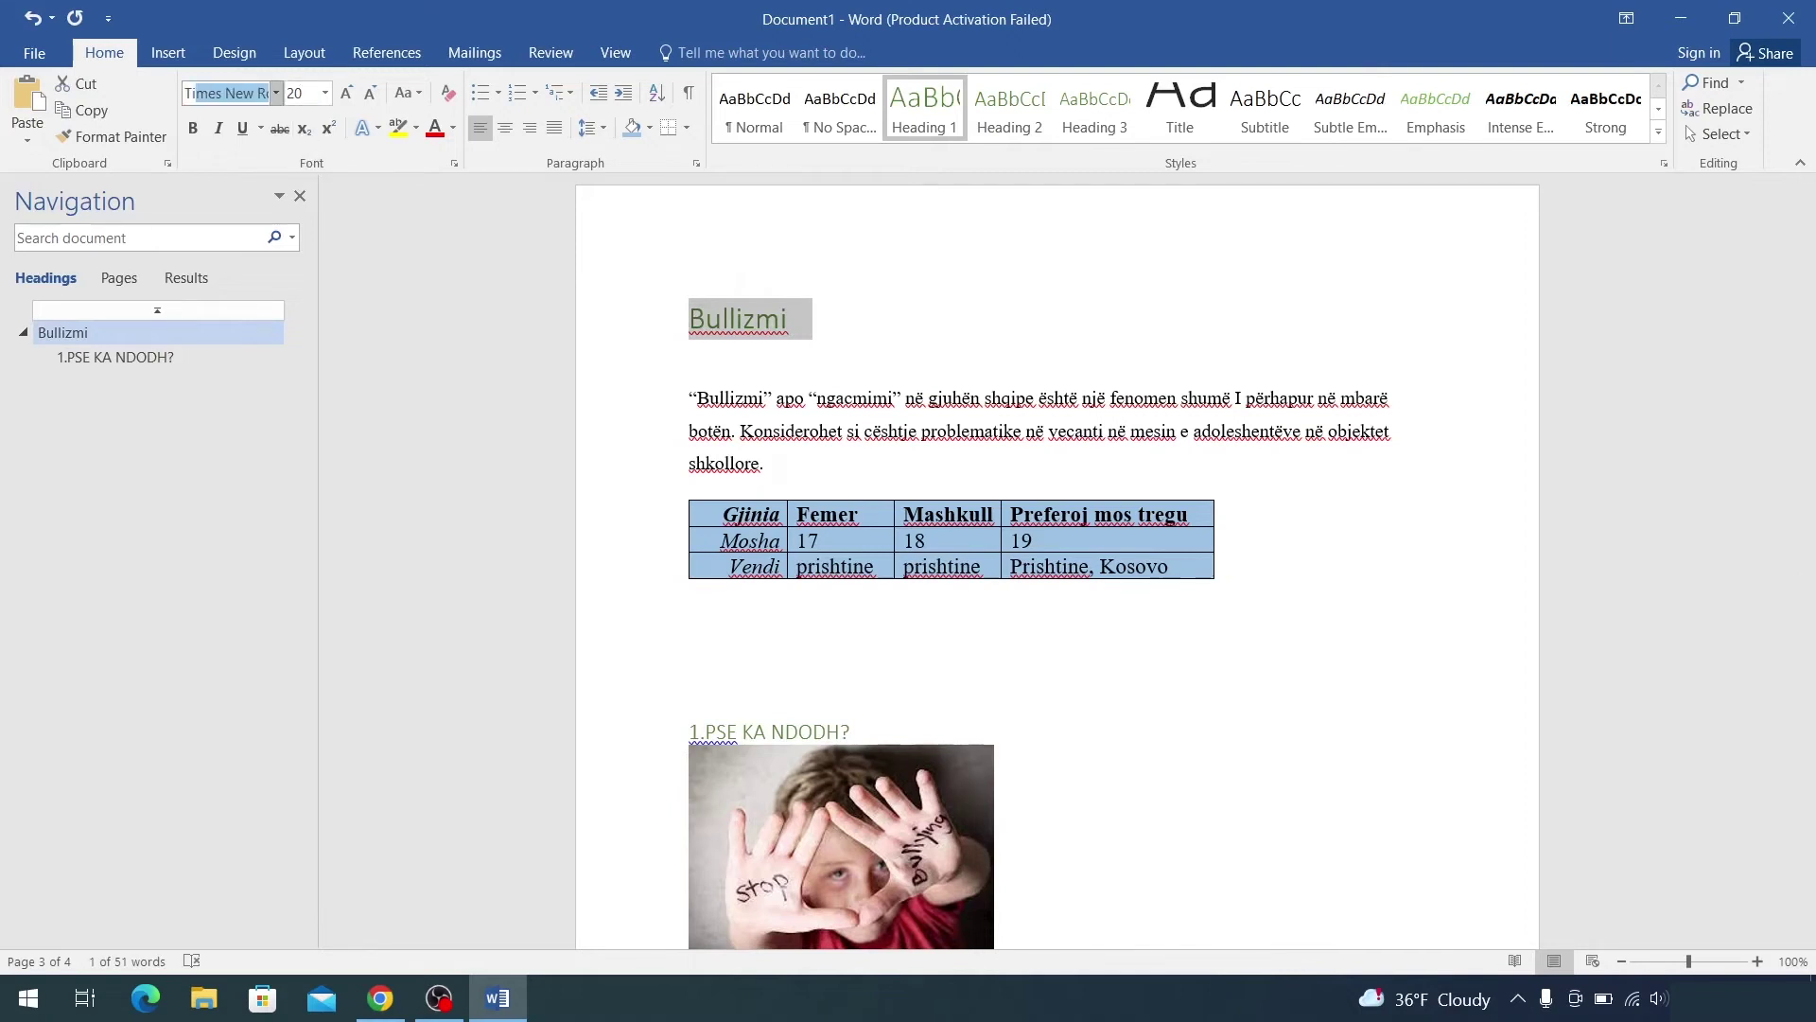
pyautogui.press('Return')
pyautogui.click(379, 94)
pyautogui.click(378, 95)
pyautogui.click(193, 128)
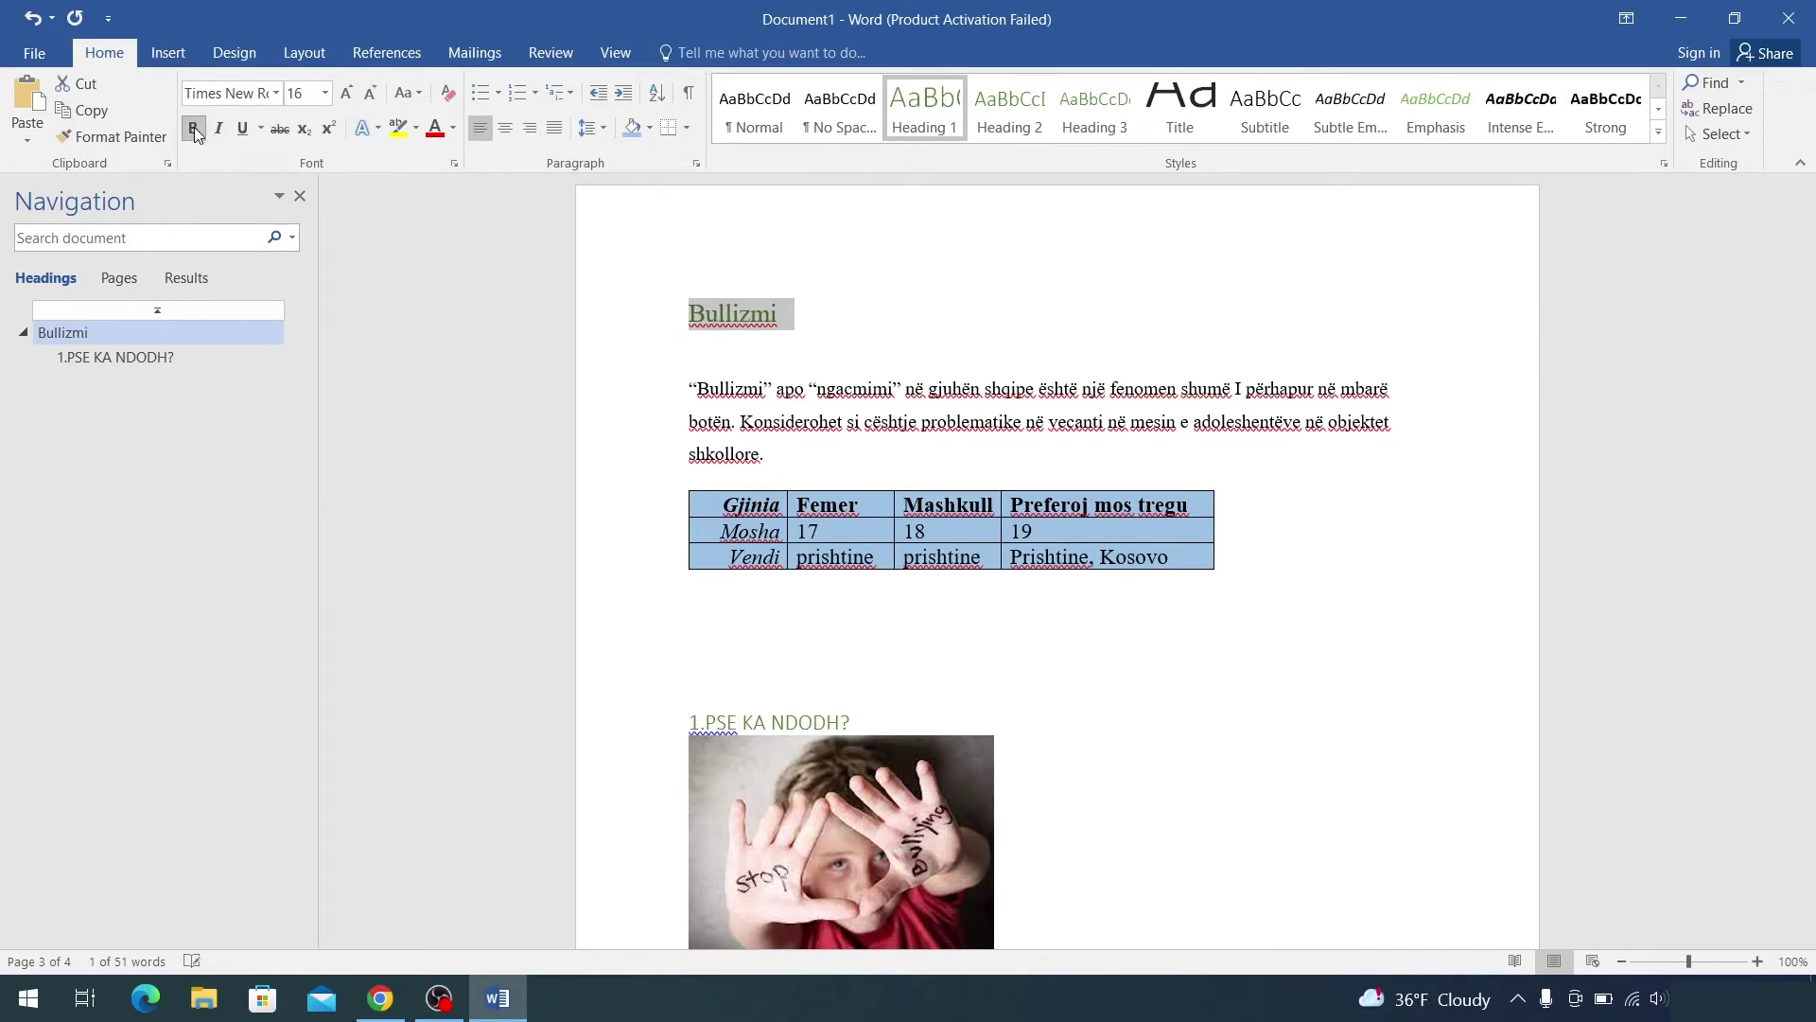
pyautogui.click(453, 127)
pyautogui.click(473, 156)
# Step: Move the insertion point to the top of empty page 2
pyautogui.click(114, 357)
pyautogui.scroll(5, 1088, 487)
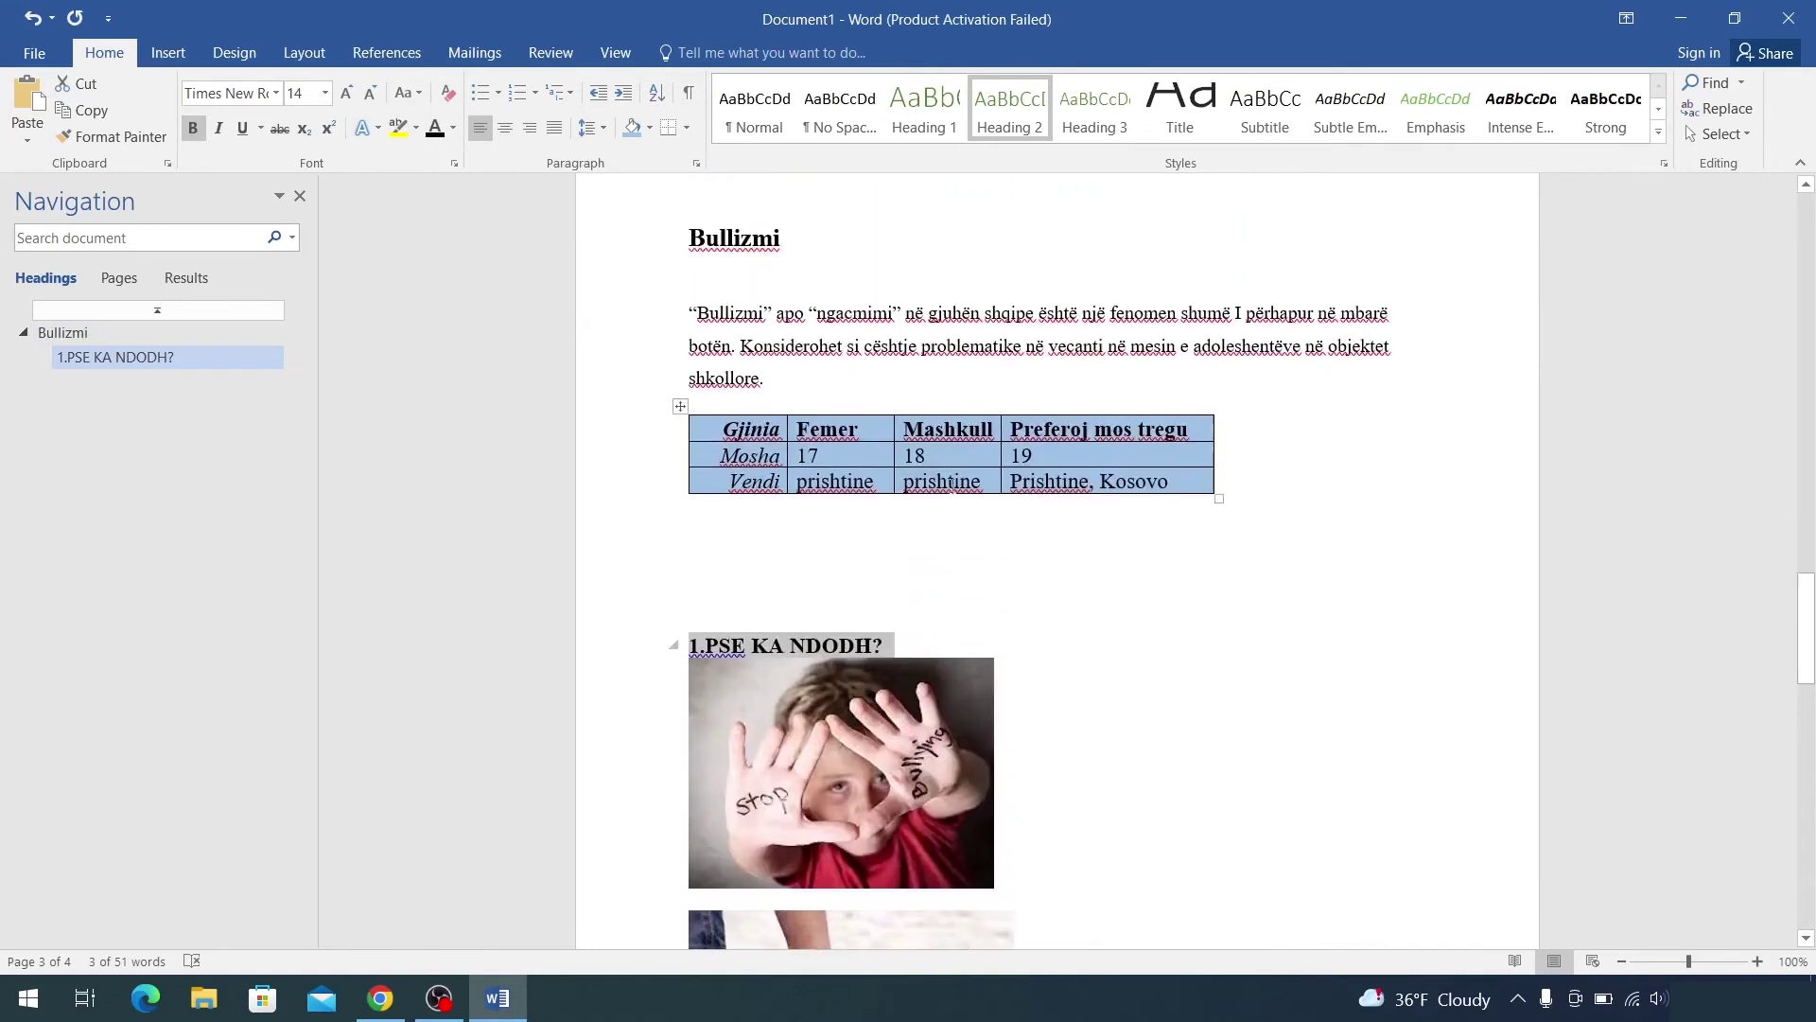
pyautogui.scroll(5, 984, 478)
pyautogui.scroll(5, 984, 478)
pyautogui.click(756, 485)
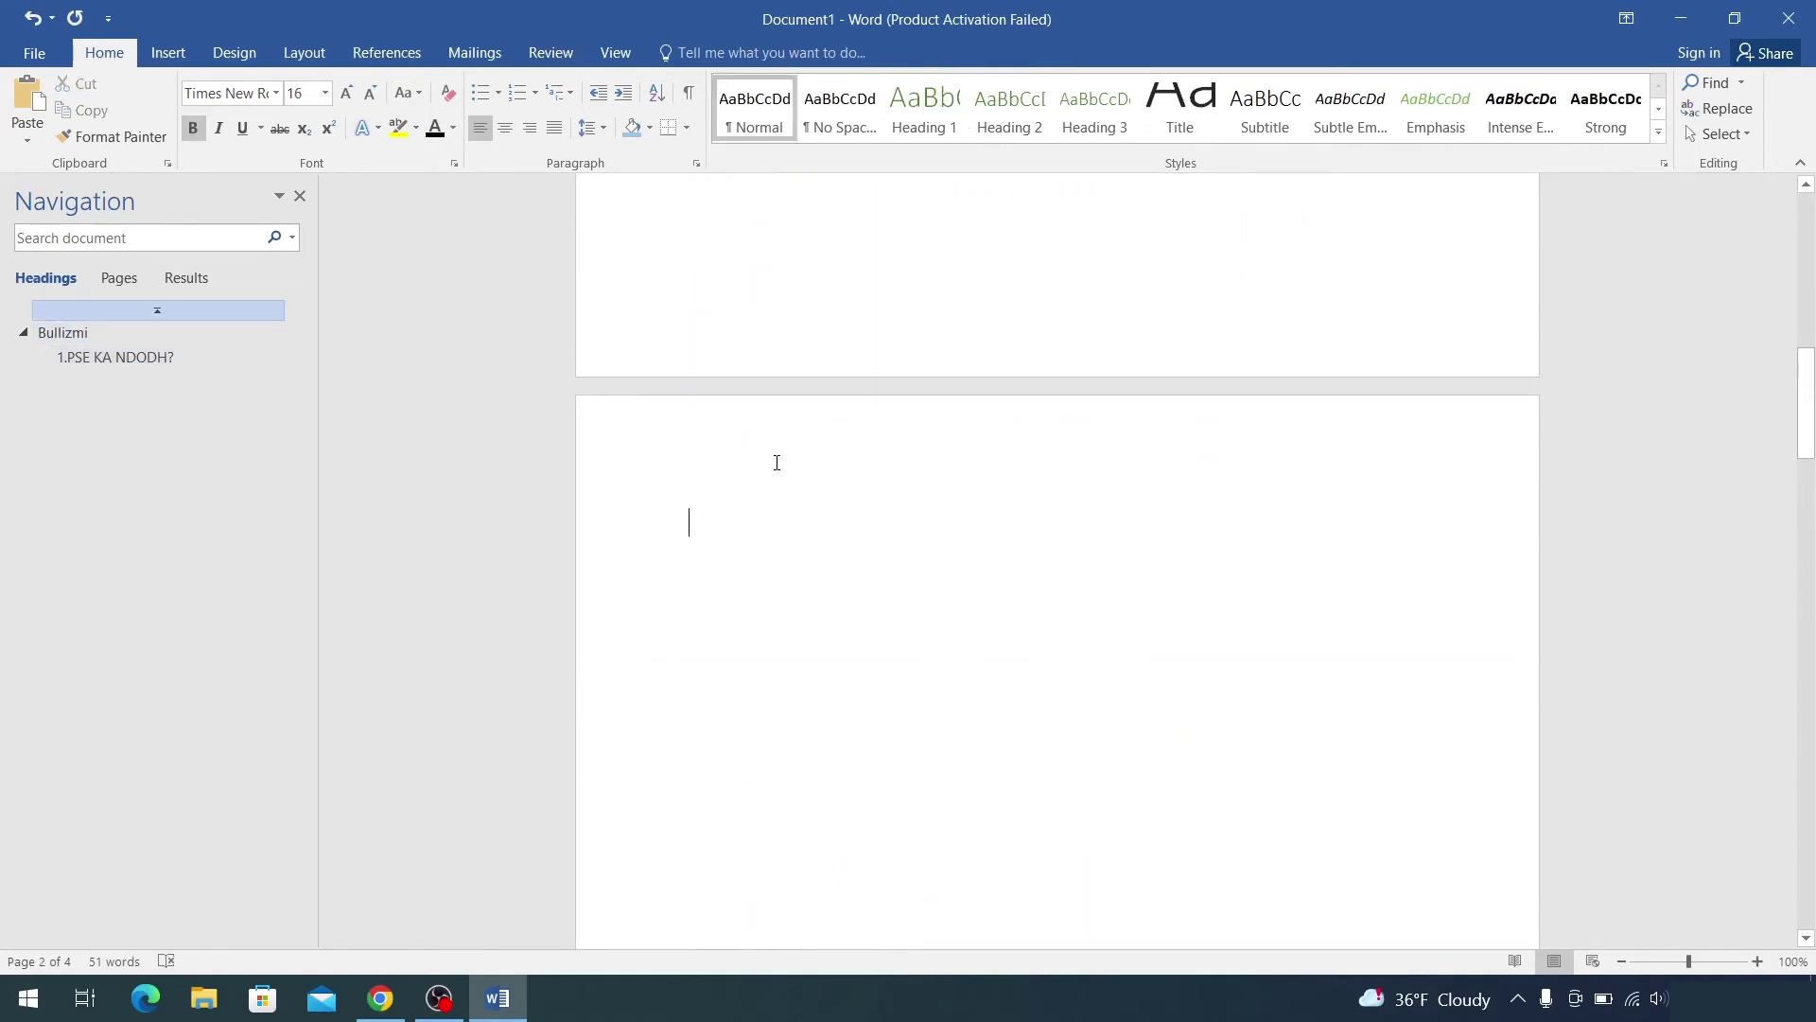
# Step: Insert an Automatic Table 1 table of contents on page 2
pyautogui.click(378, 52)
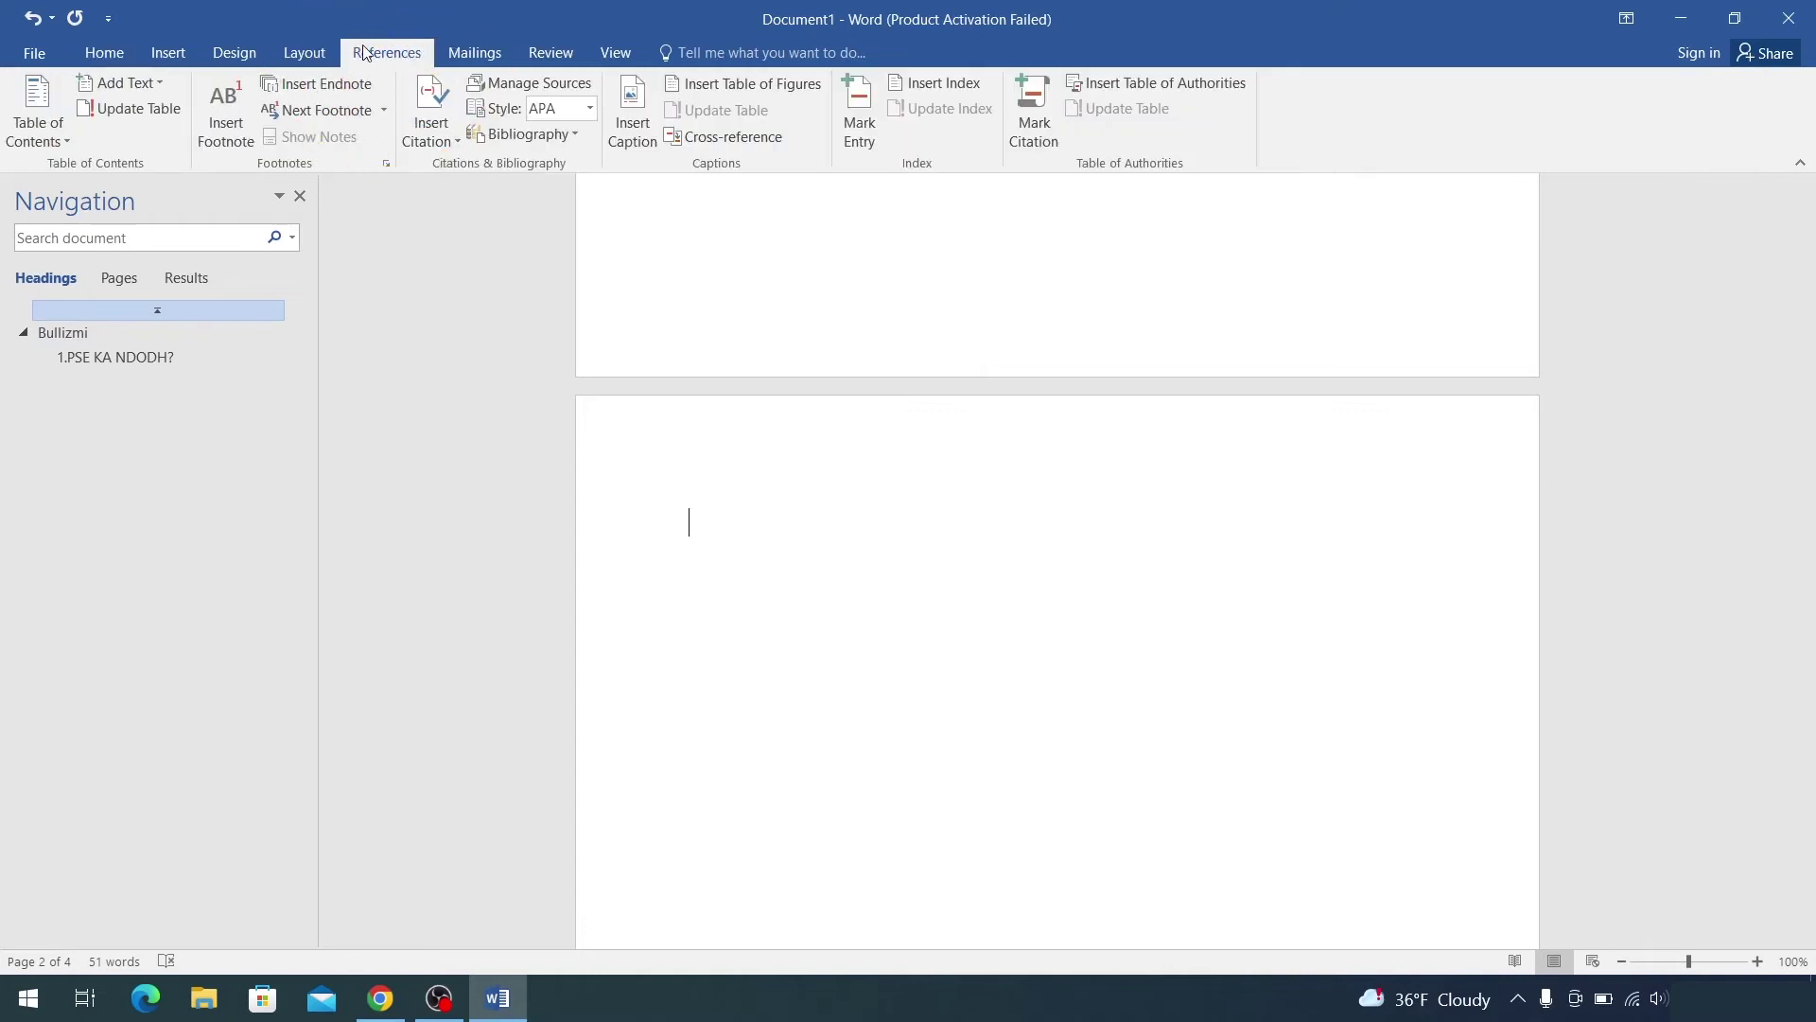
pyautogui.click(61, 138)
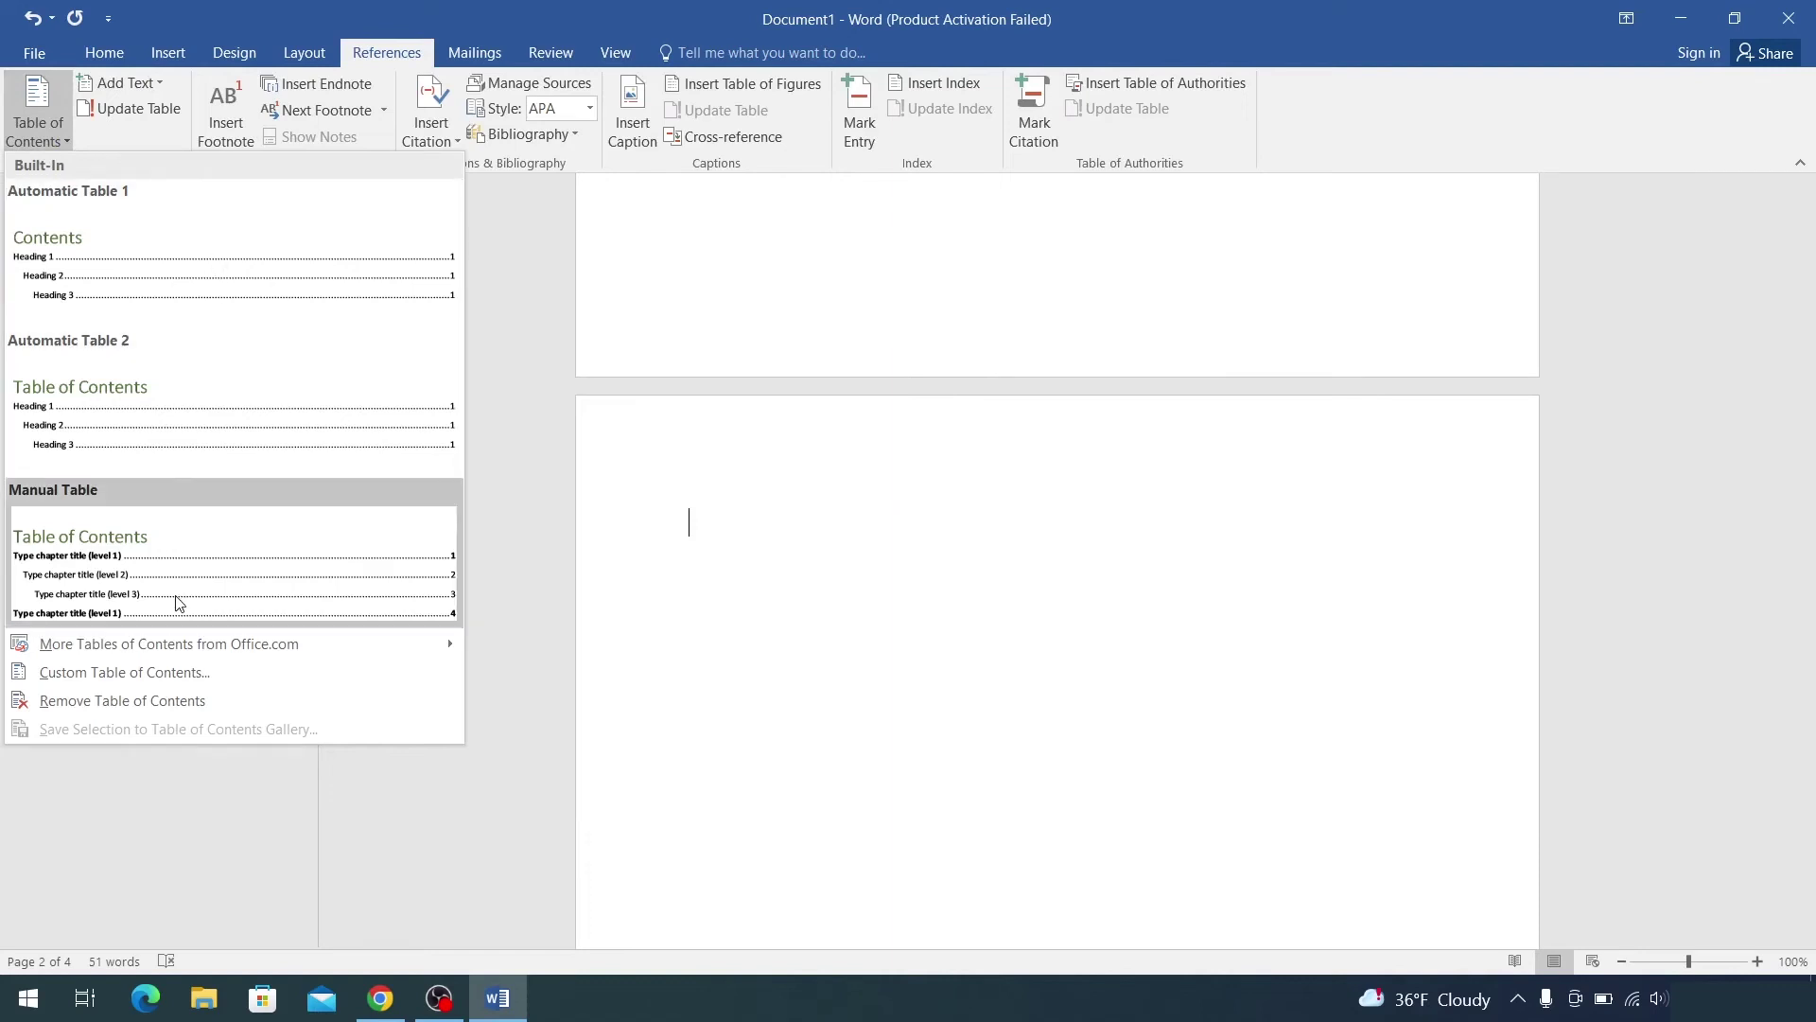
pyautogui.click(216, 312)
pyautogui.scroll(-2, 1033, 443)
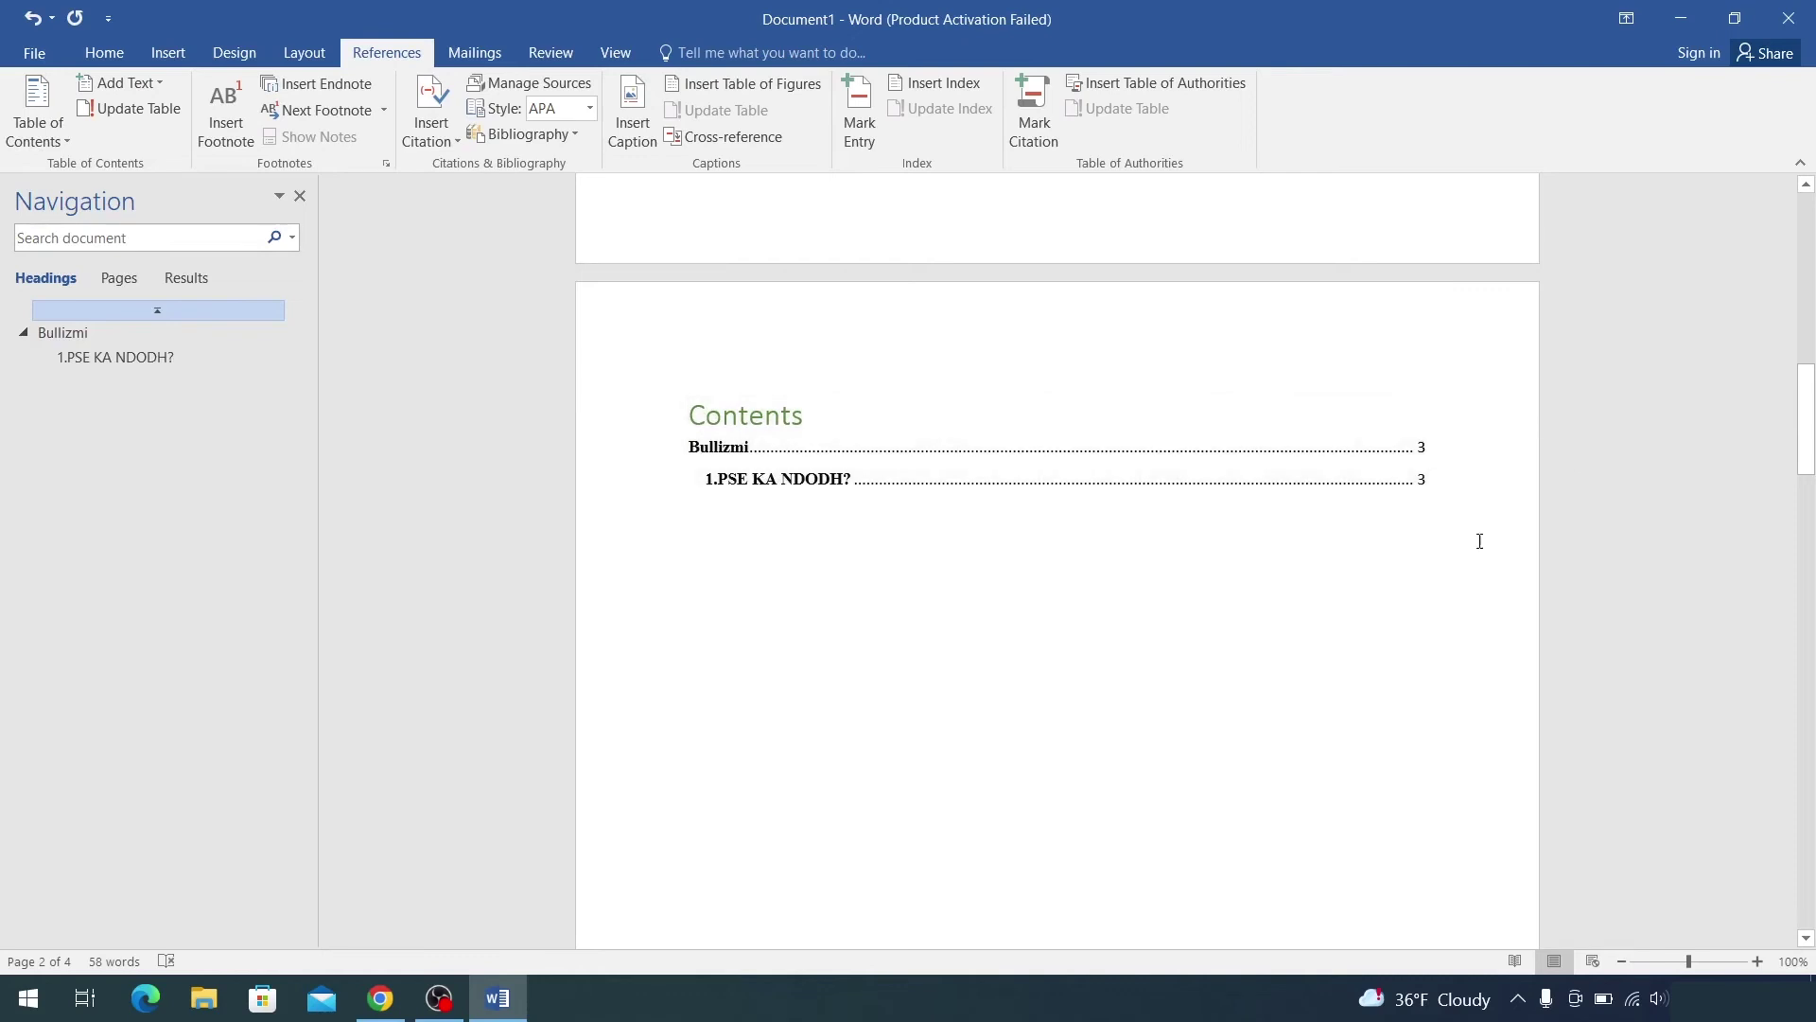
pyautogui.scroll(-3, 1457, 511)
pyautogui.scroll(-3, 1471, 525)
pyautogui.scroll(-2, 1508, 568)
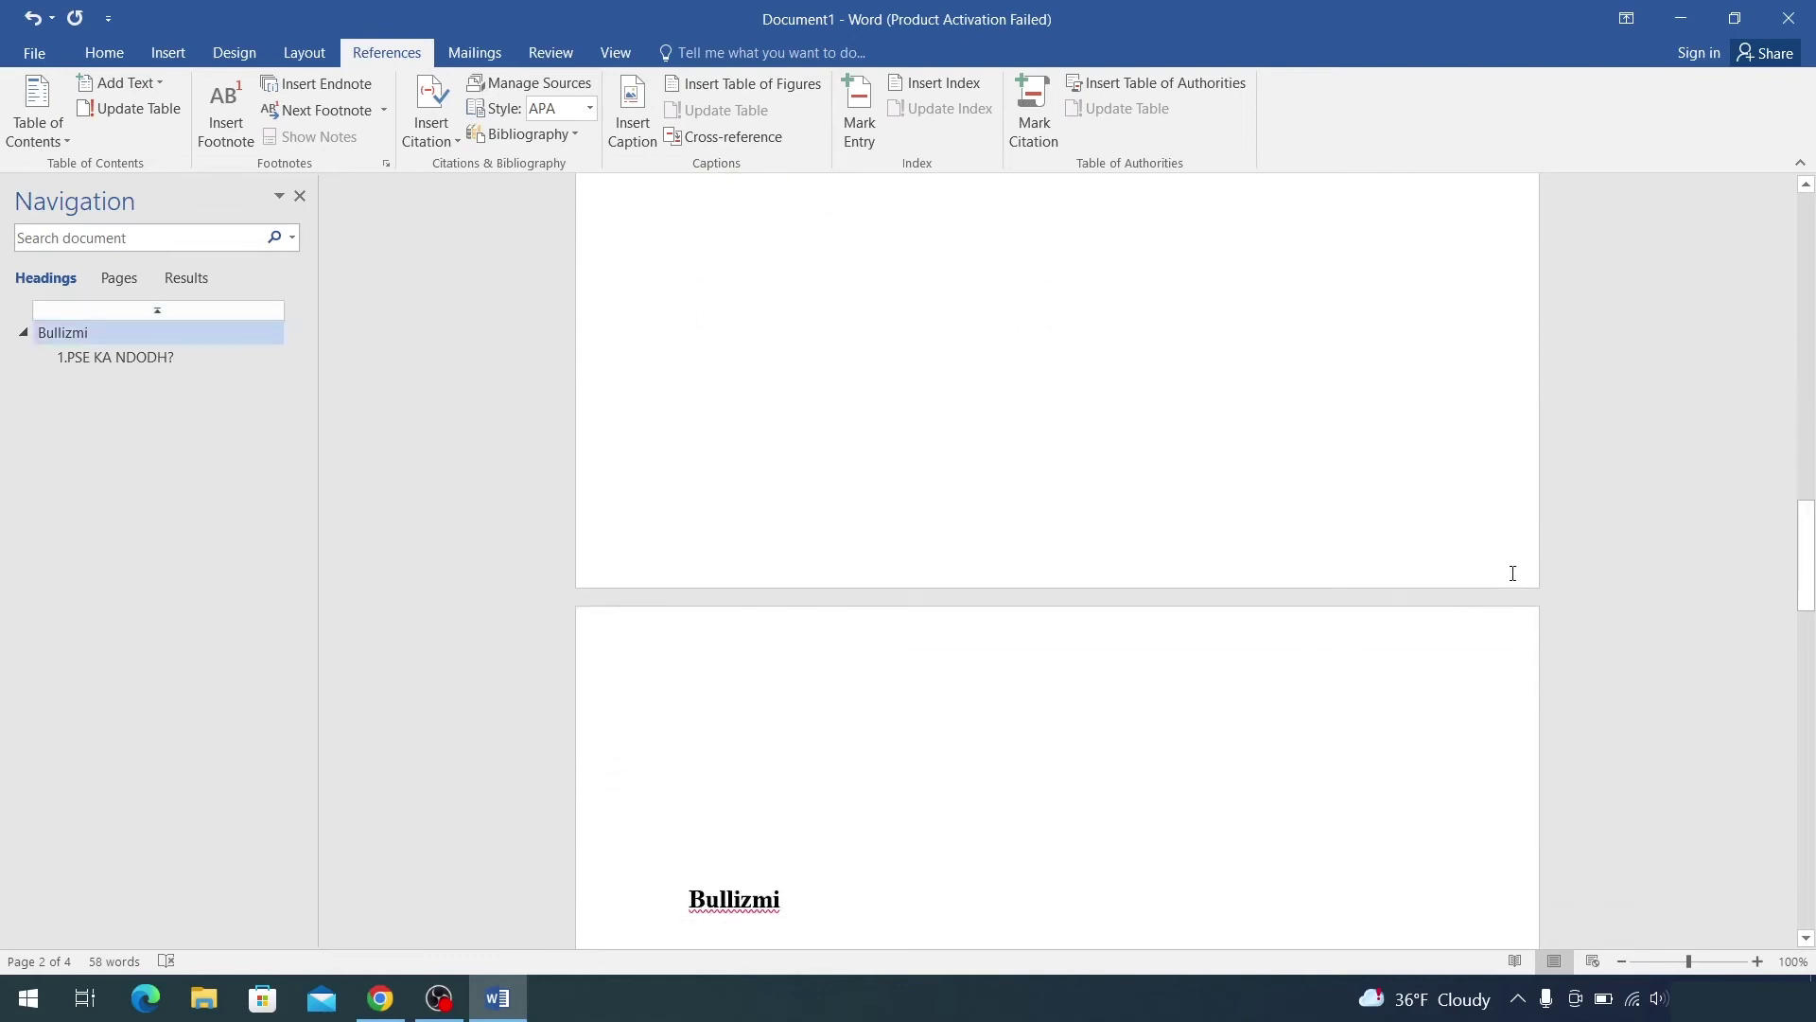
pyautogui.scroll(-5, 1488, 539)
pyautogui.scroll(-3, 1486, 528)
pyautogui.scroll(3, 1476, 527)
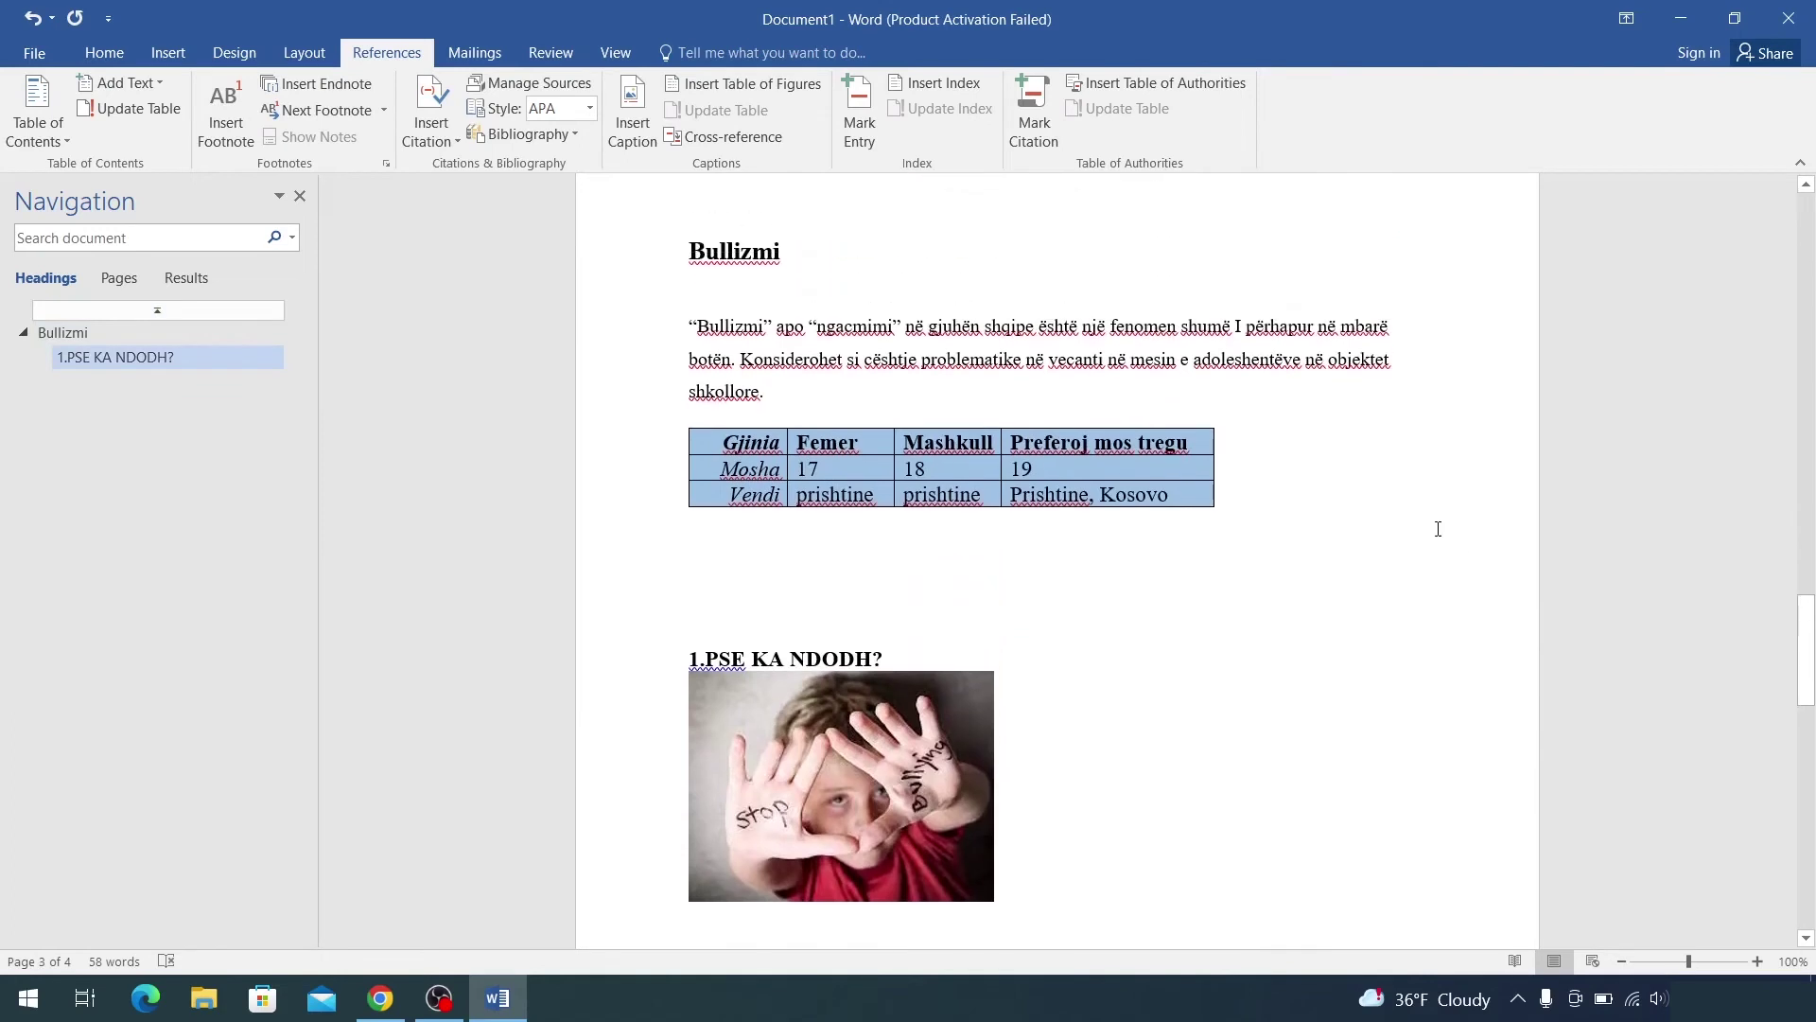
pyautogui.scroll(4, 1436, 556)
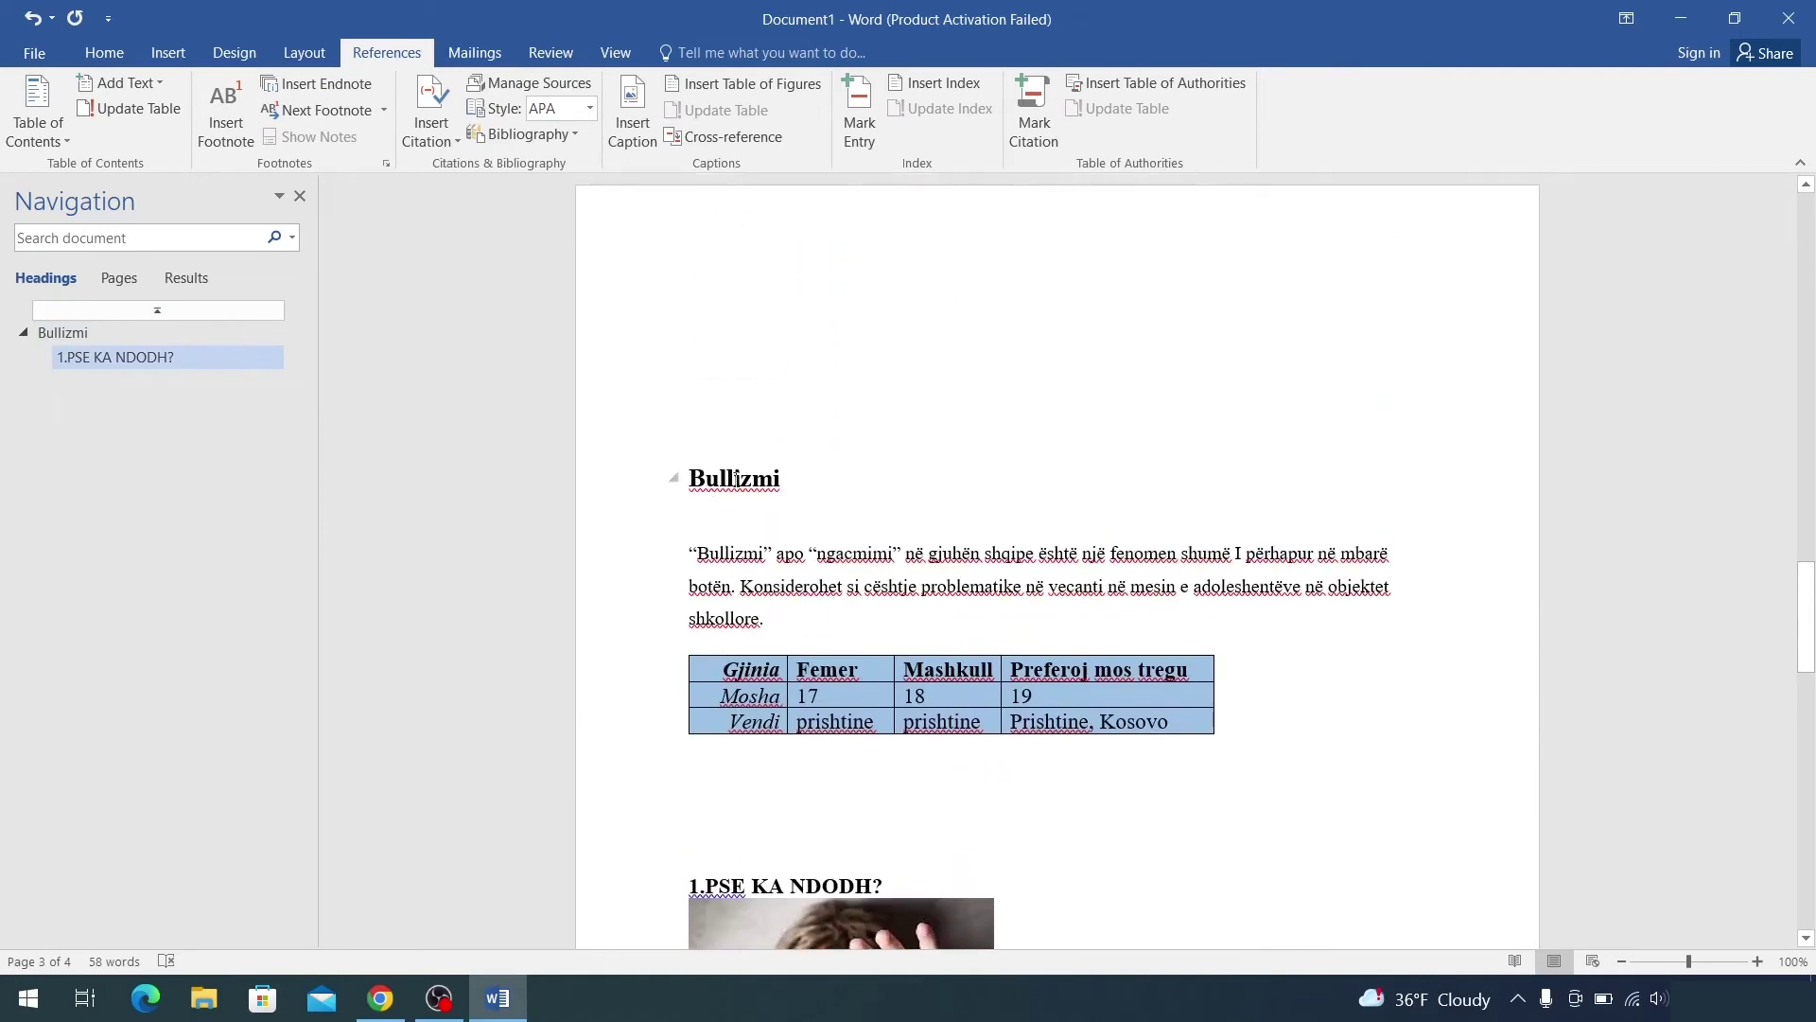
# Step: Delete the blank line above the Bullizmi heading and check the contents table
pyautogui.click(668, 457)
pyautogui.press('BackSpace')
pyautogui.press('BackSpace')
pyautogui.press('BackSpace')
pyautogui.press('BackSpace')
pyautogui.press('BackSpace')
pyautogui.press('BackSpace')
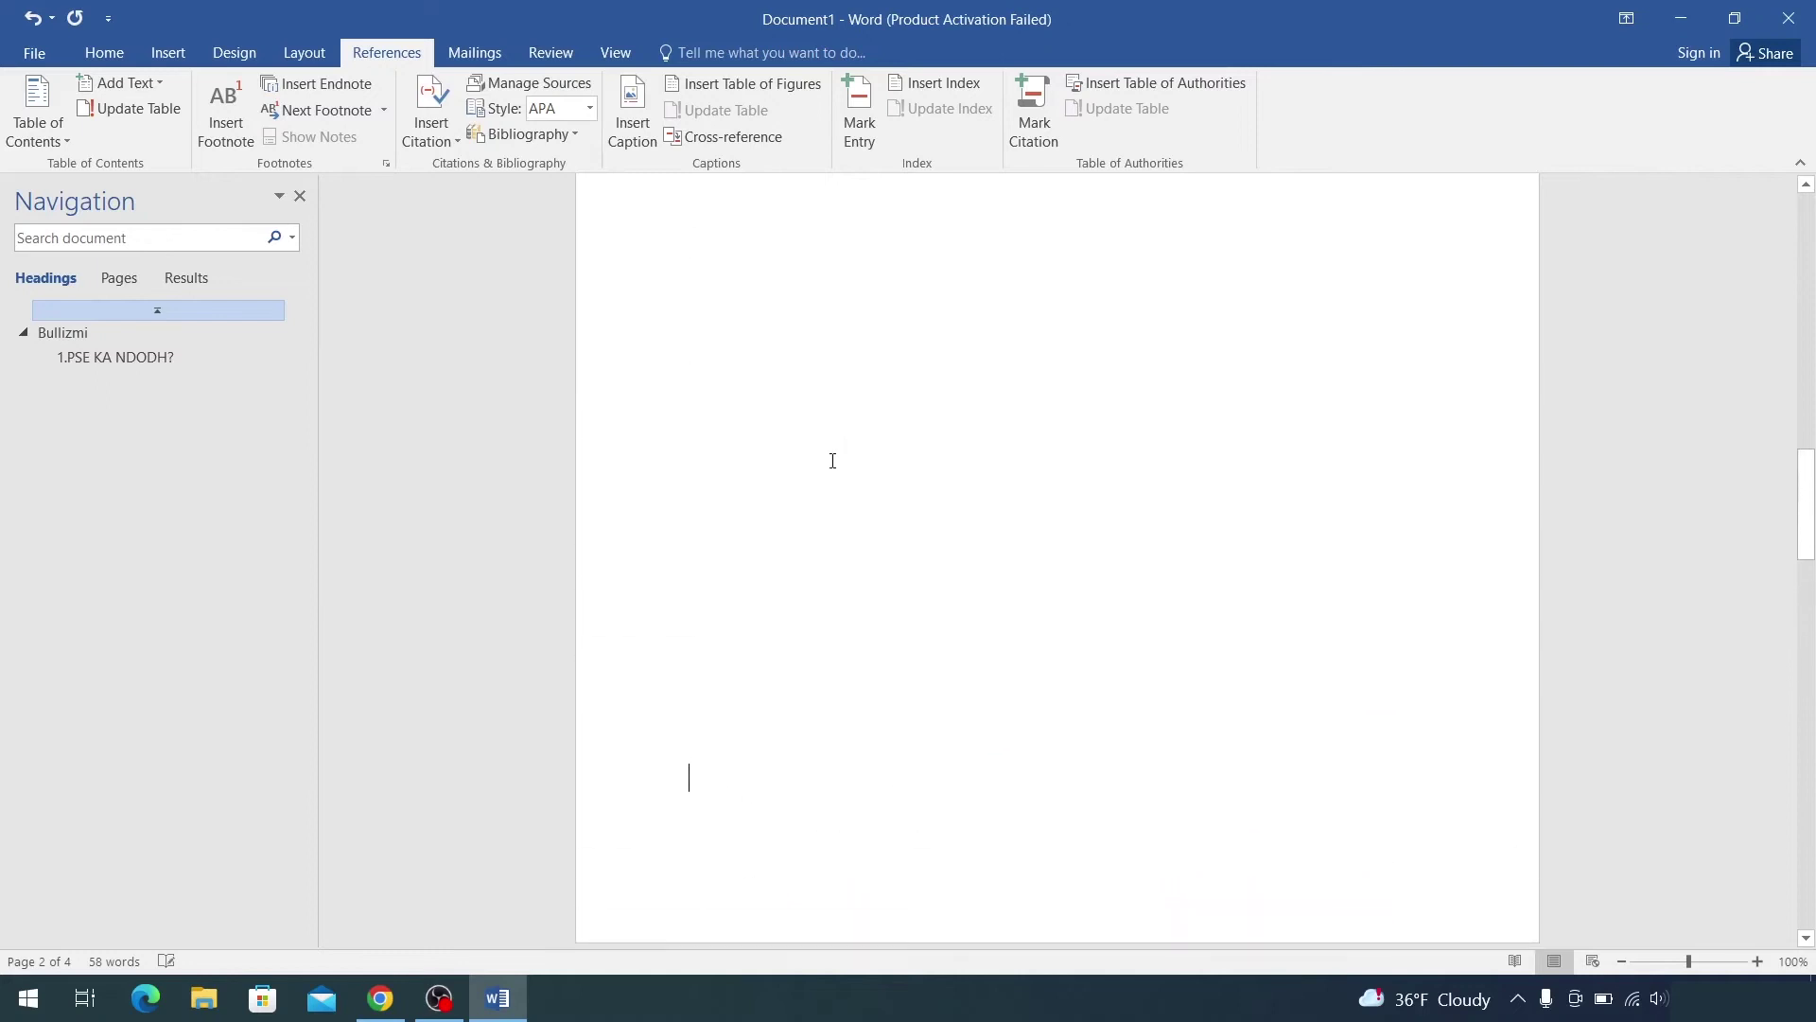
pyautogui.click(769, 418)
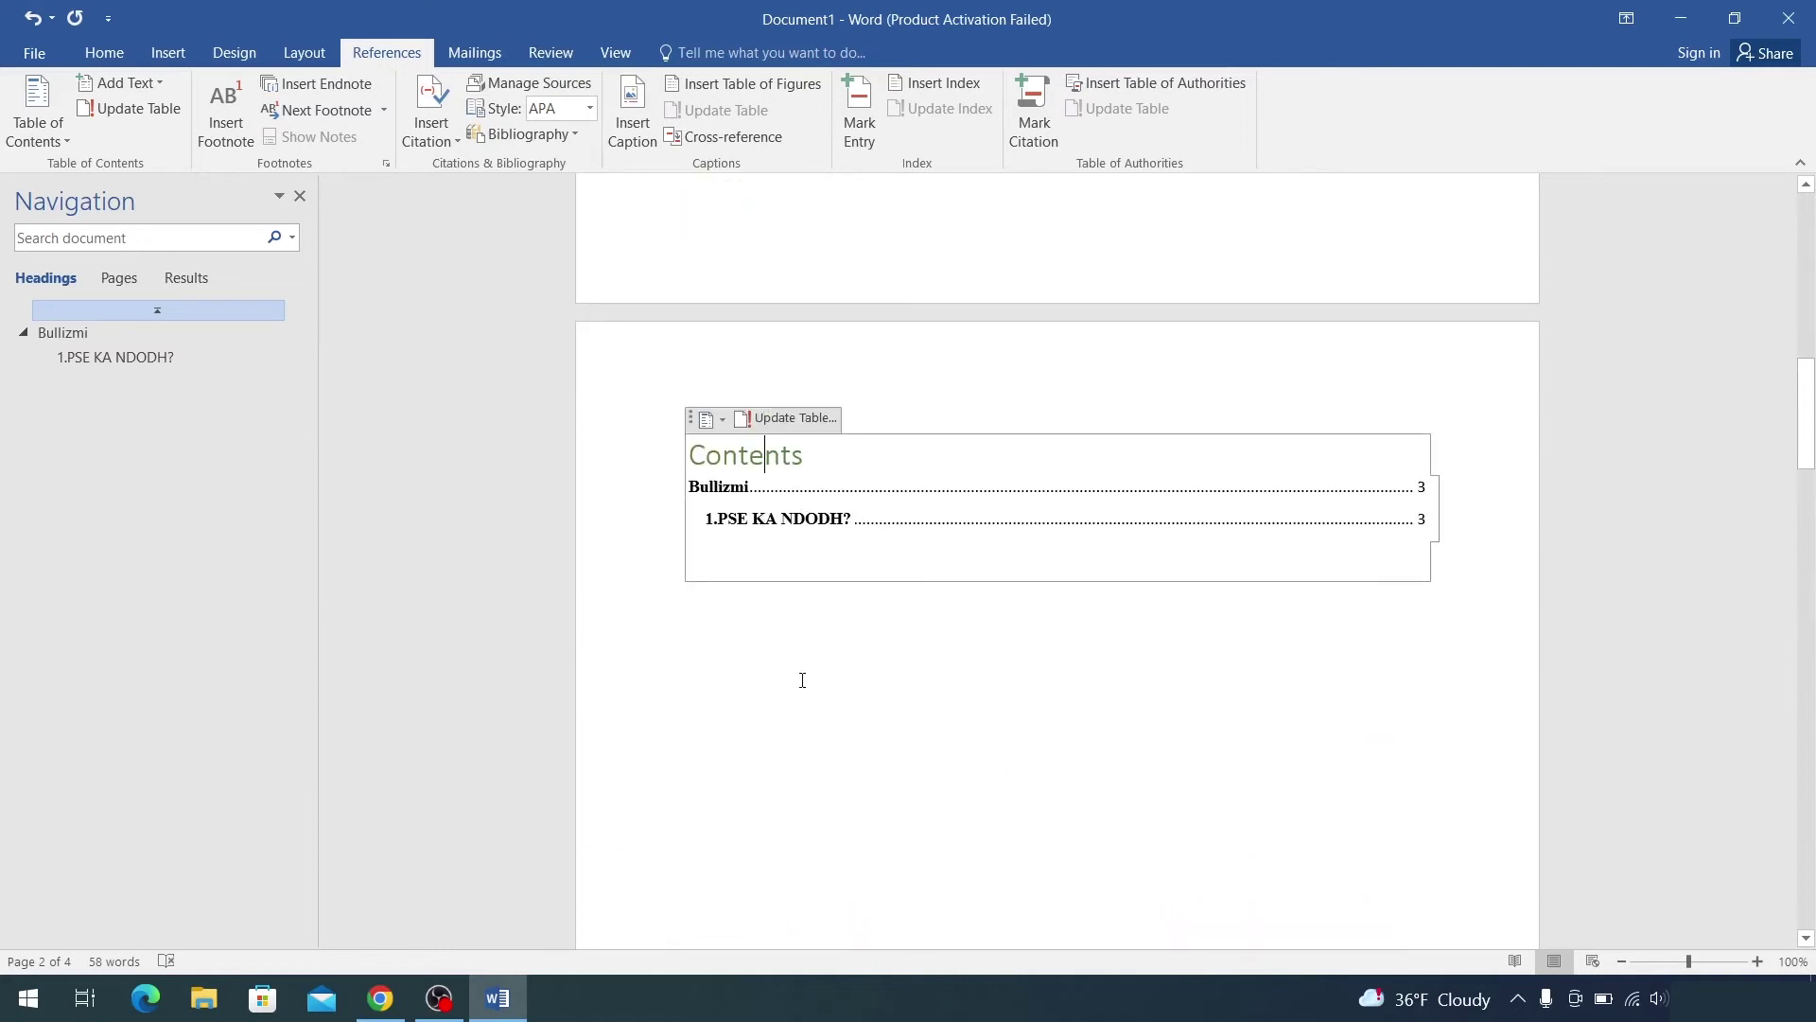
pyautogui.click(802, 647)
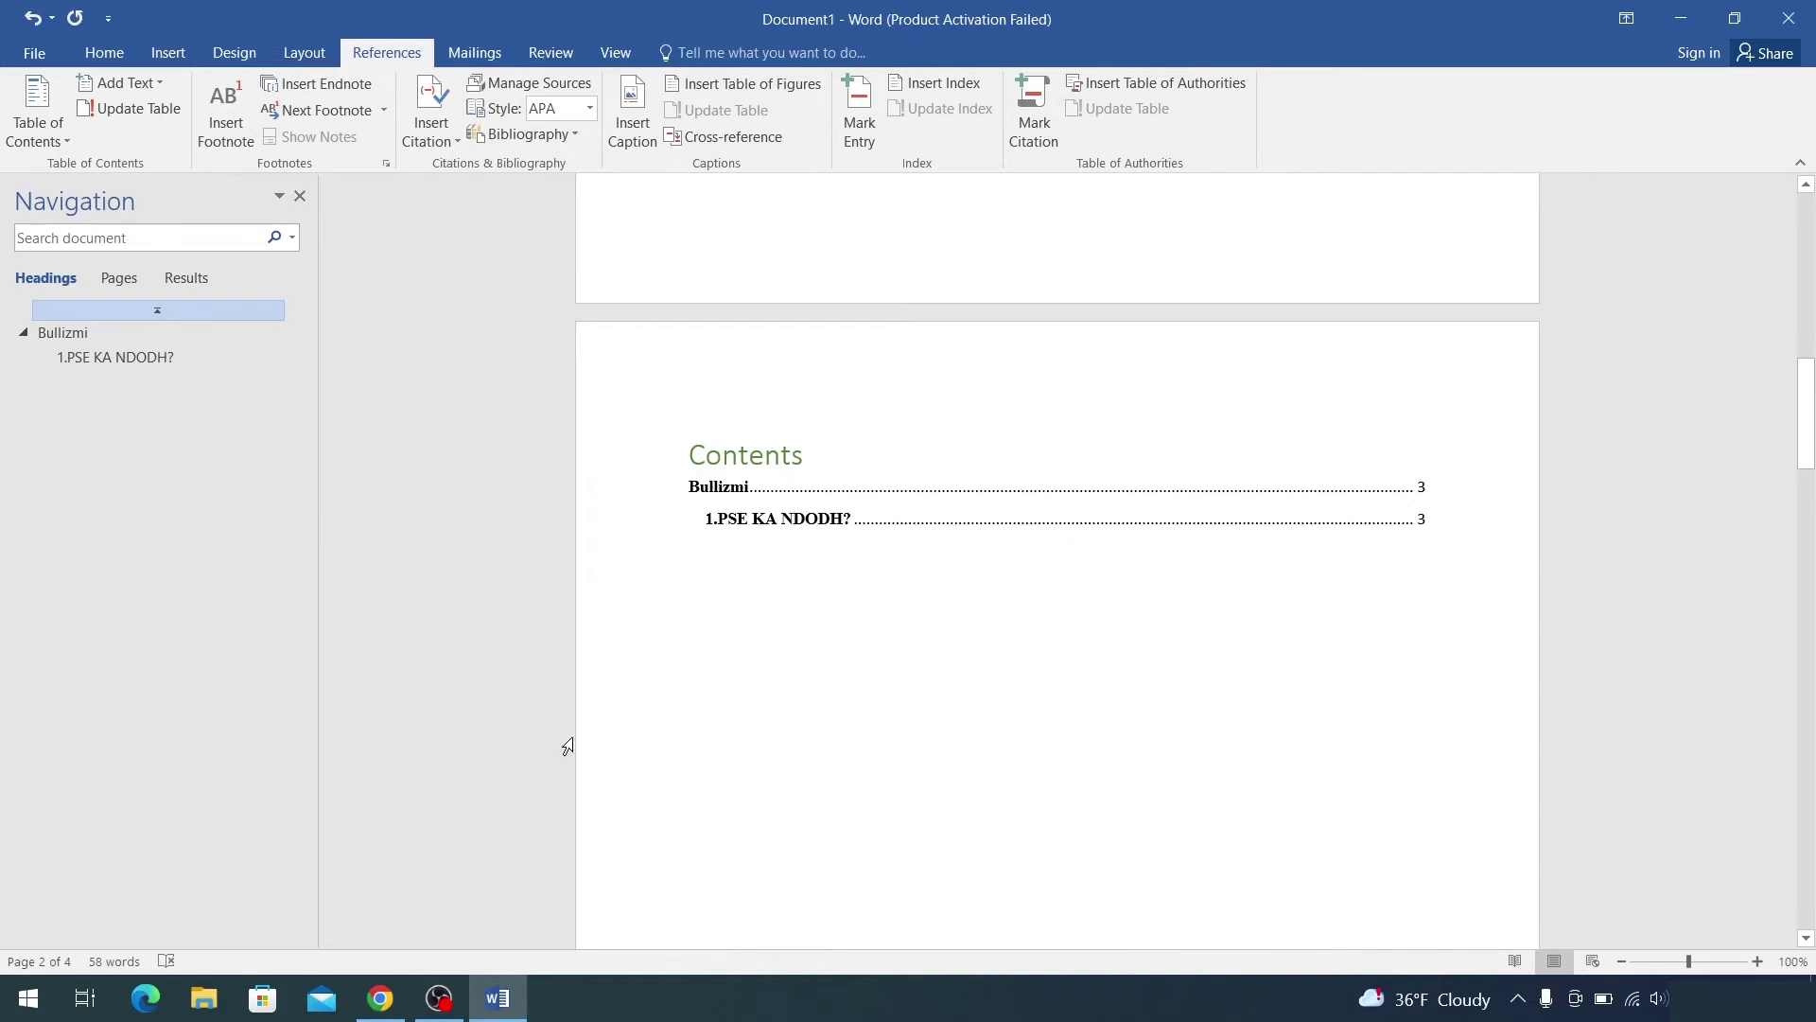
# Step: Insert a Banded header with BULLIZMI as its title and close header editing
pyautogui.click(163, 55)
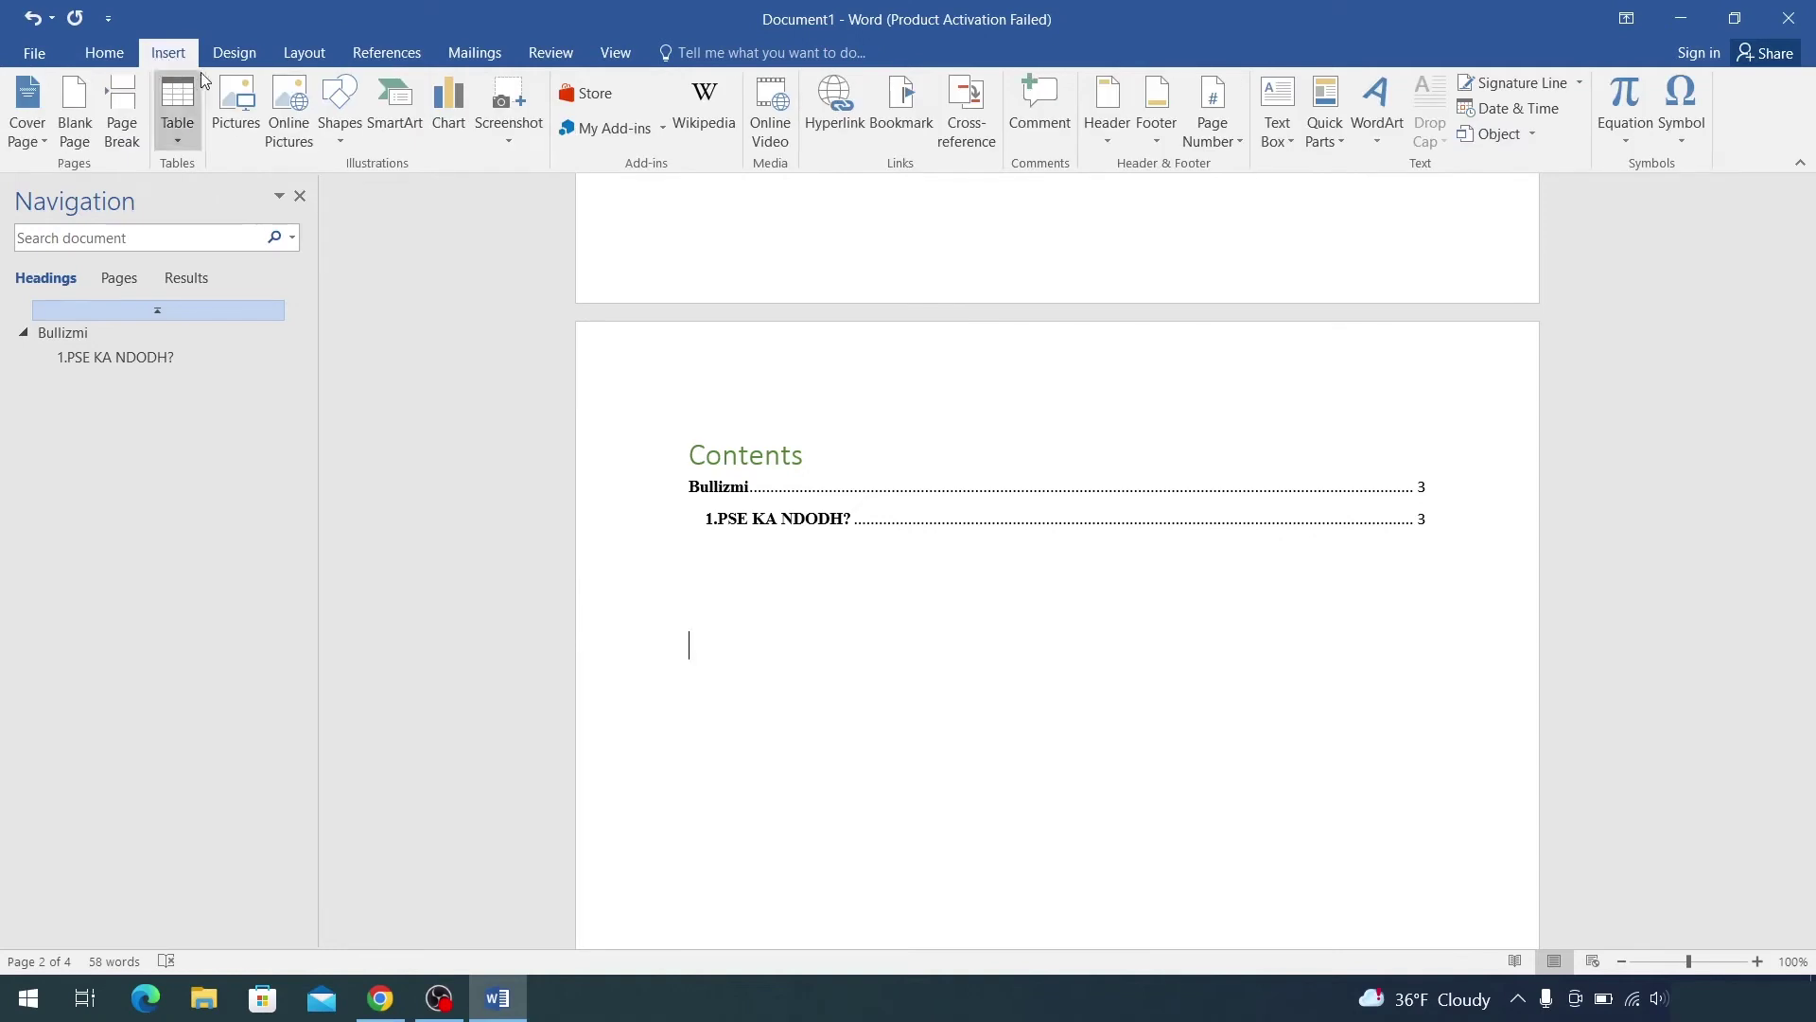
pyautogui.click(1097, 132)
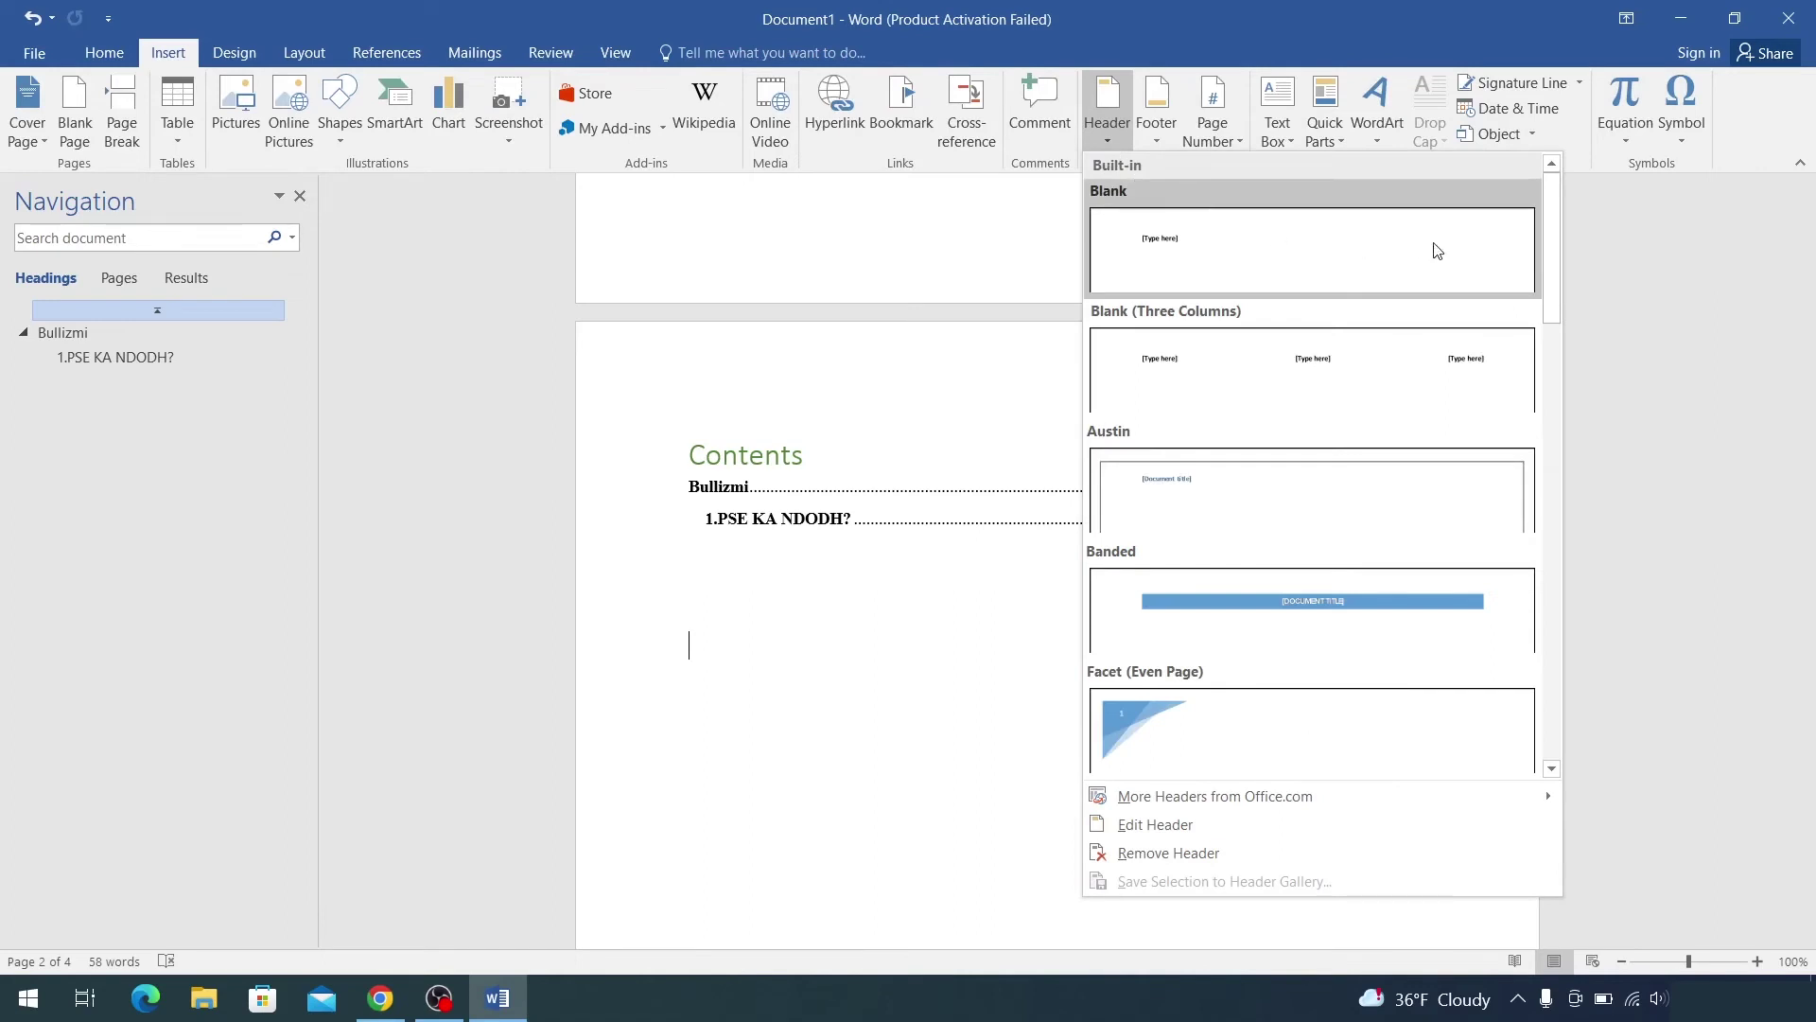
pyautogui.scroll(-6, 1448, 610)
pyautogui.scroll(3, 1466, 558)
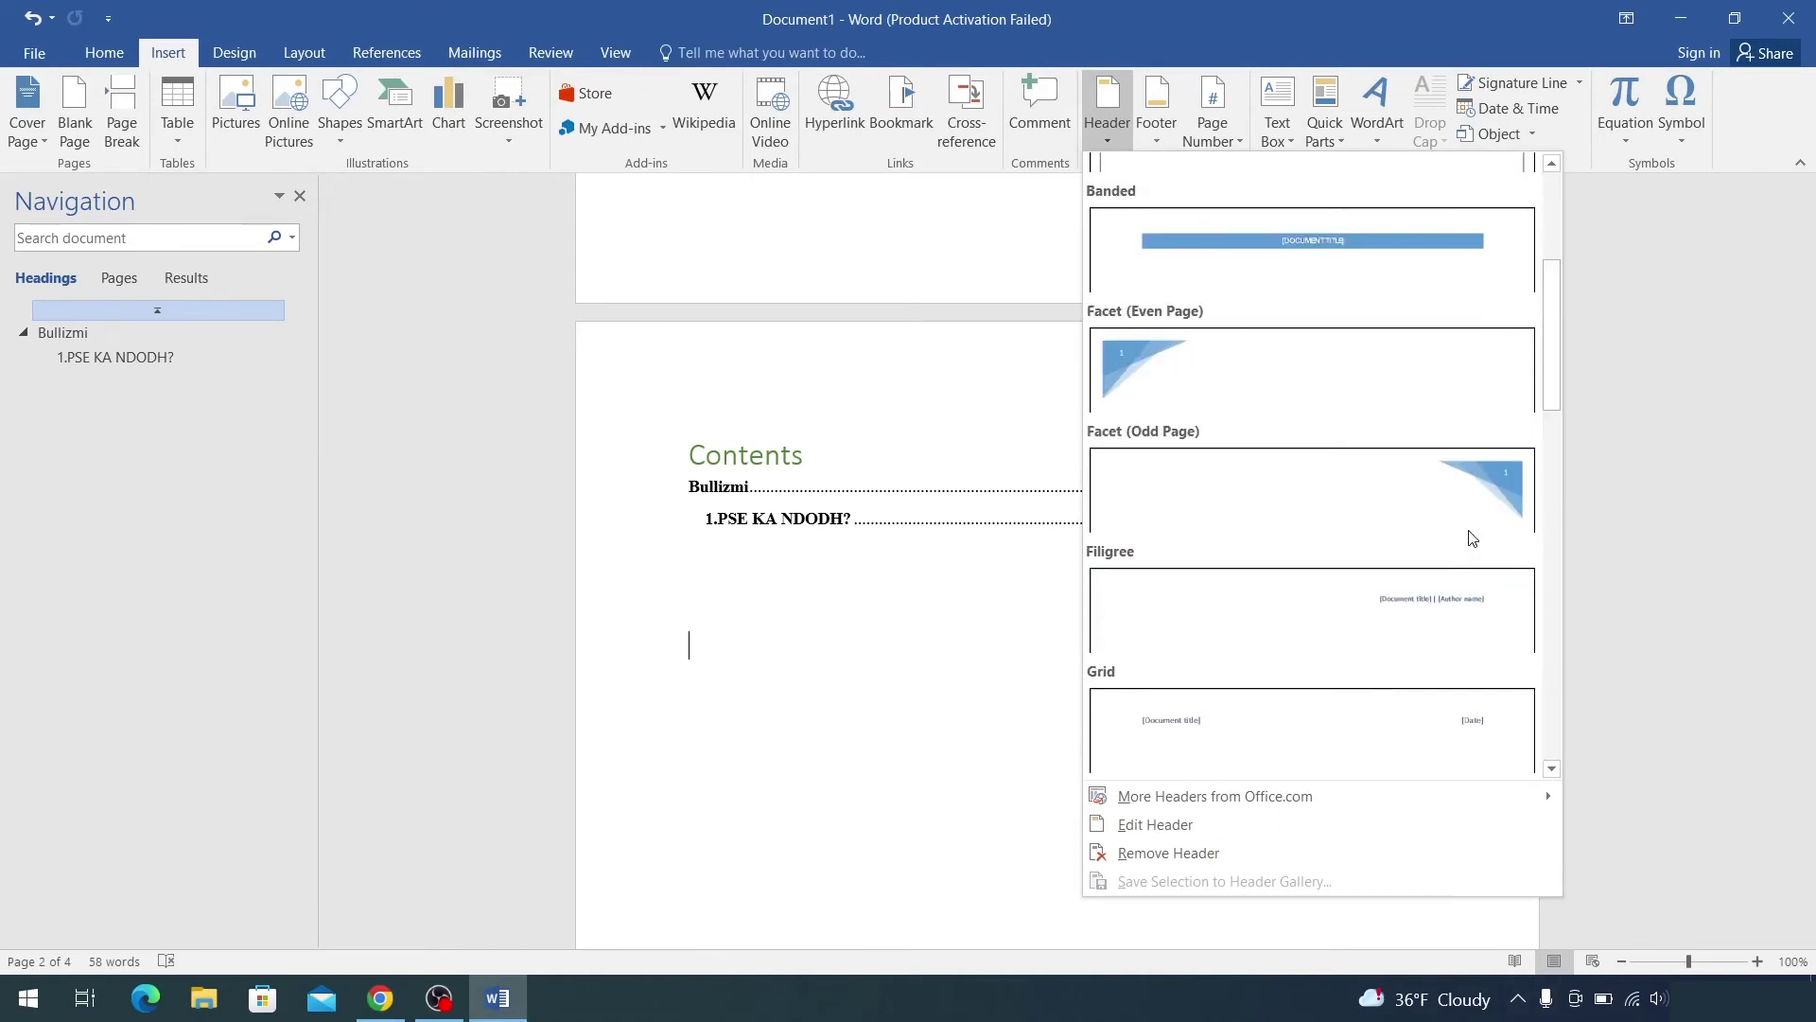
pyautogui.click(1374, 222)
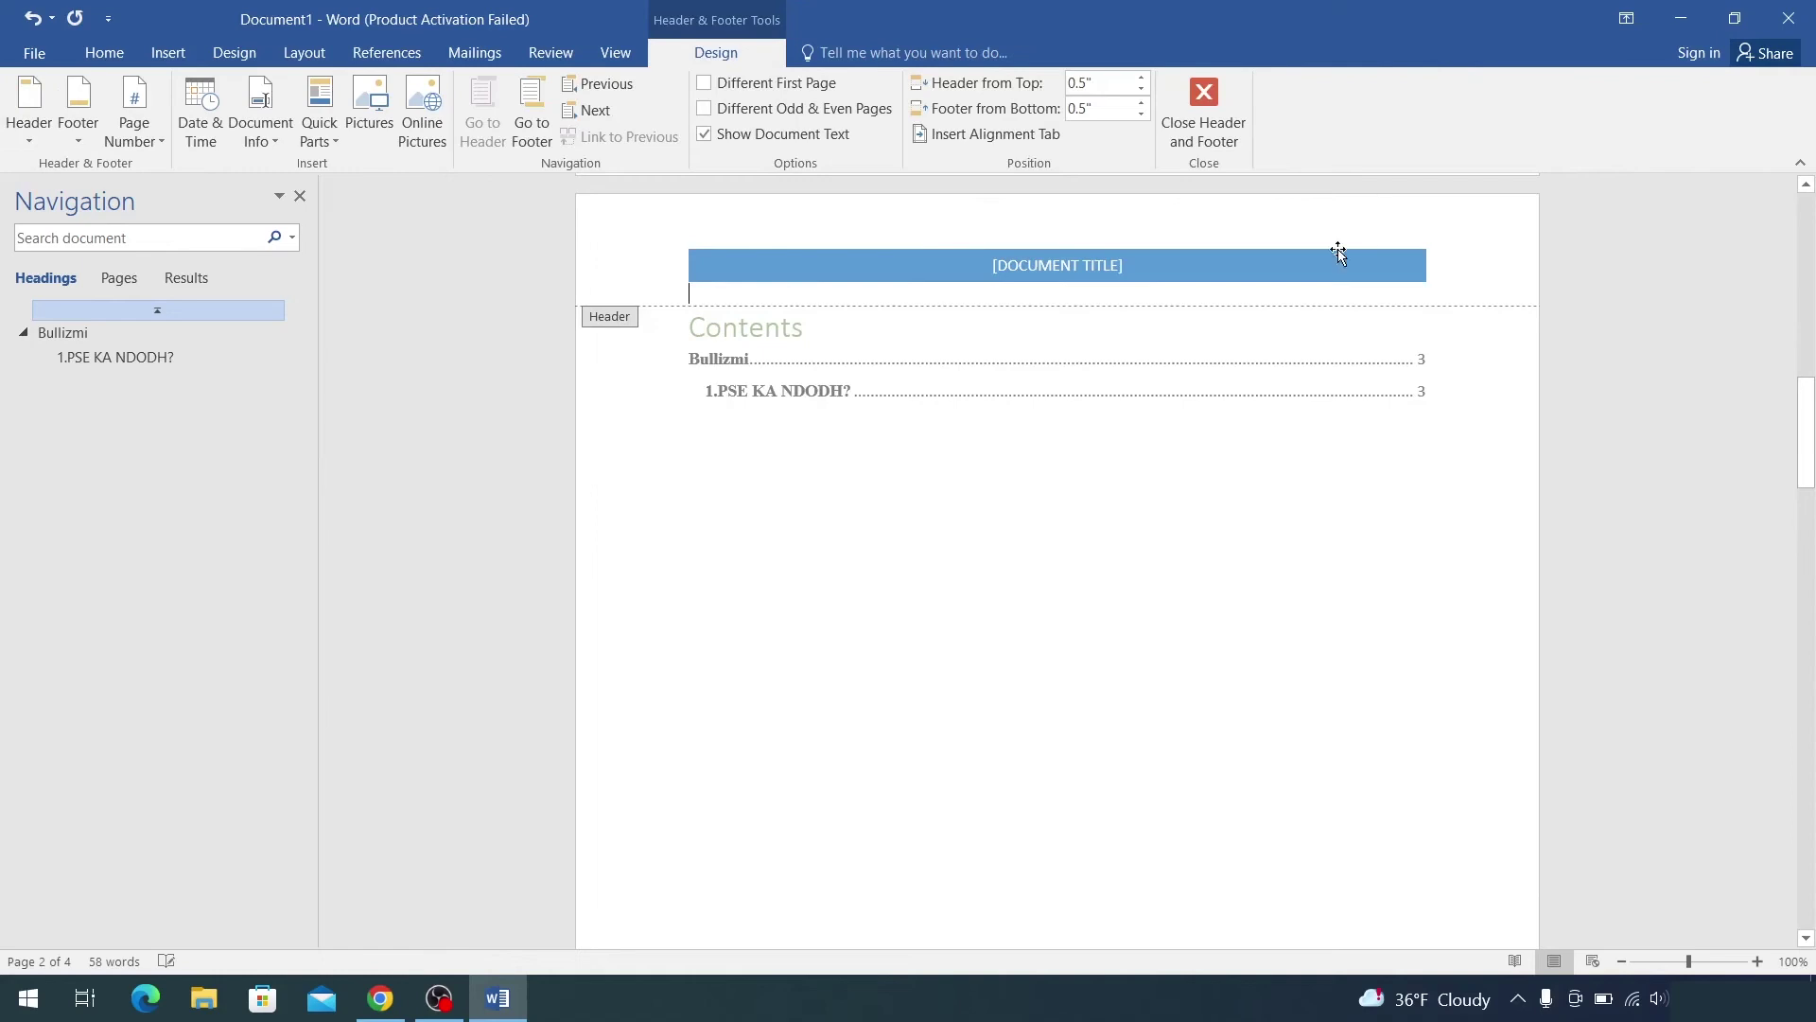
pyautogui.click(1138, 272)
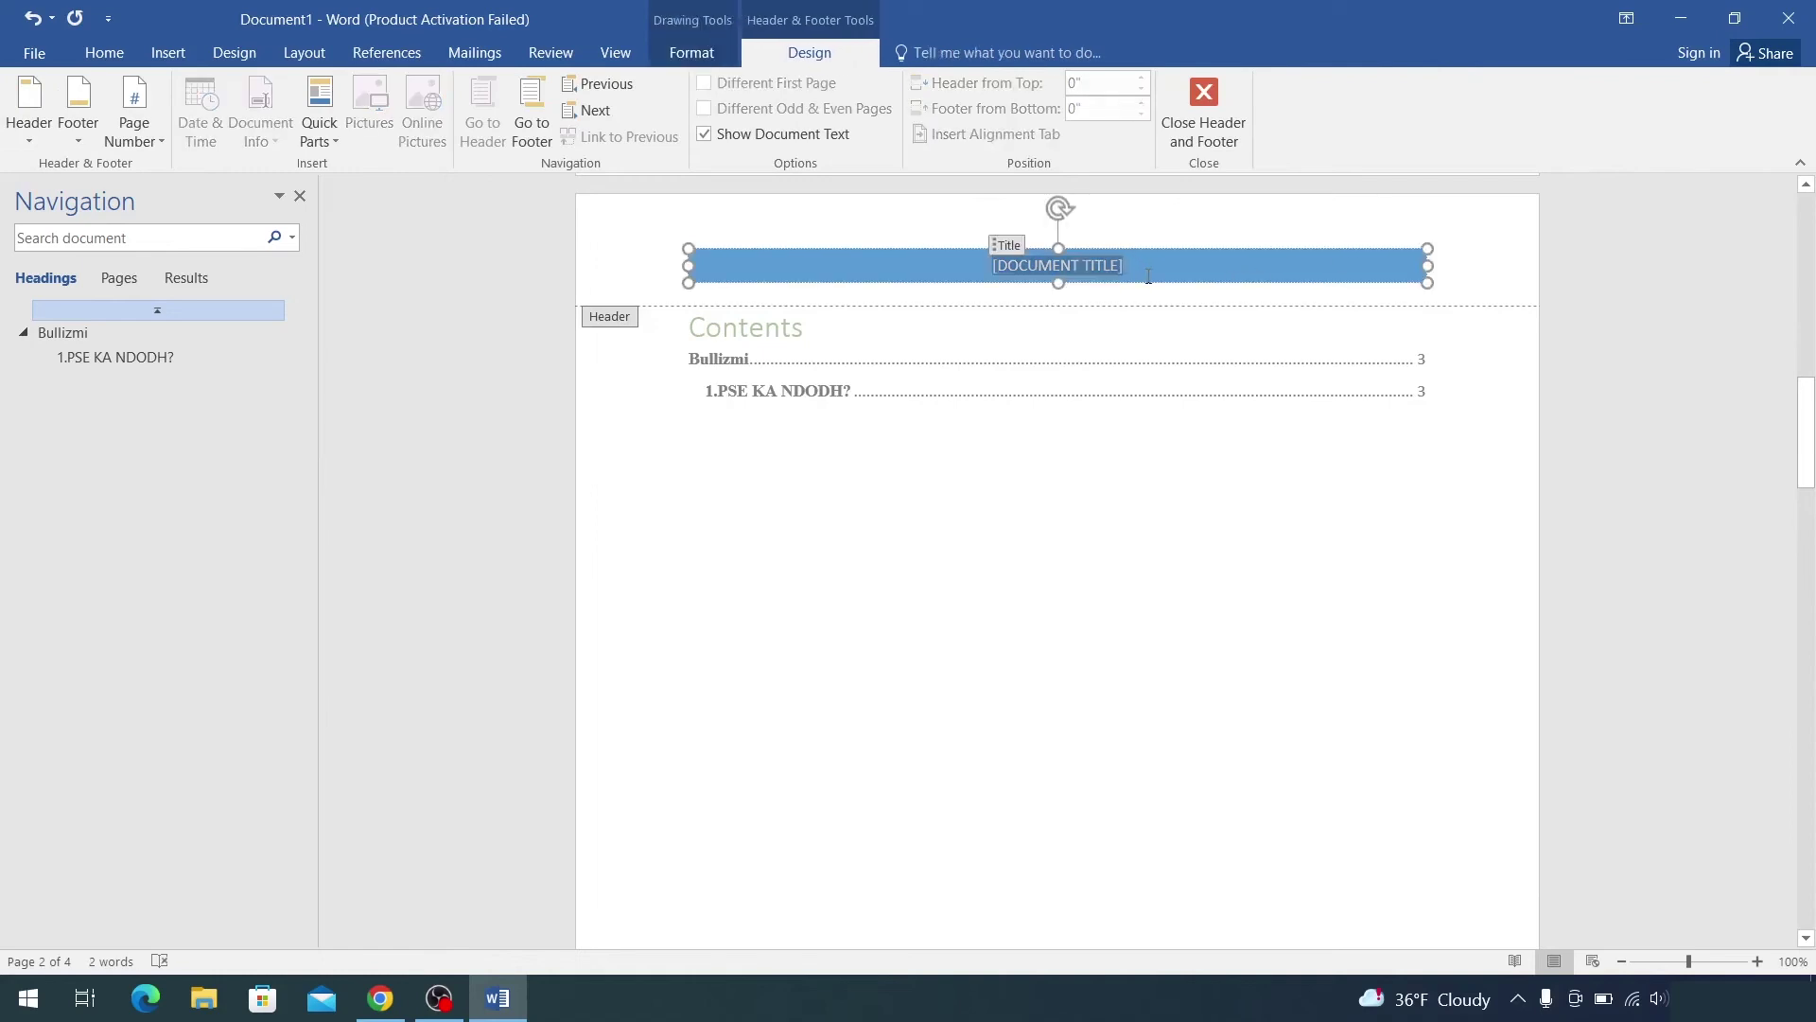
pyautogui.press('BackSpace')
pyautogui.write('BU')
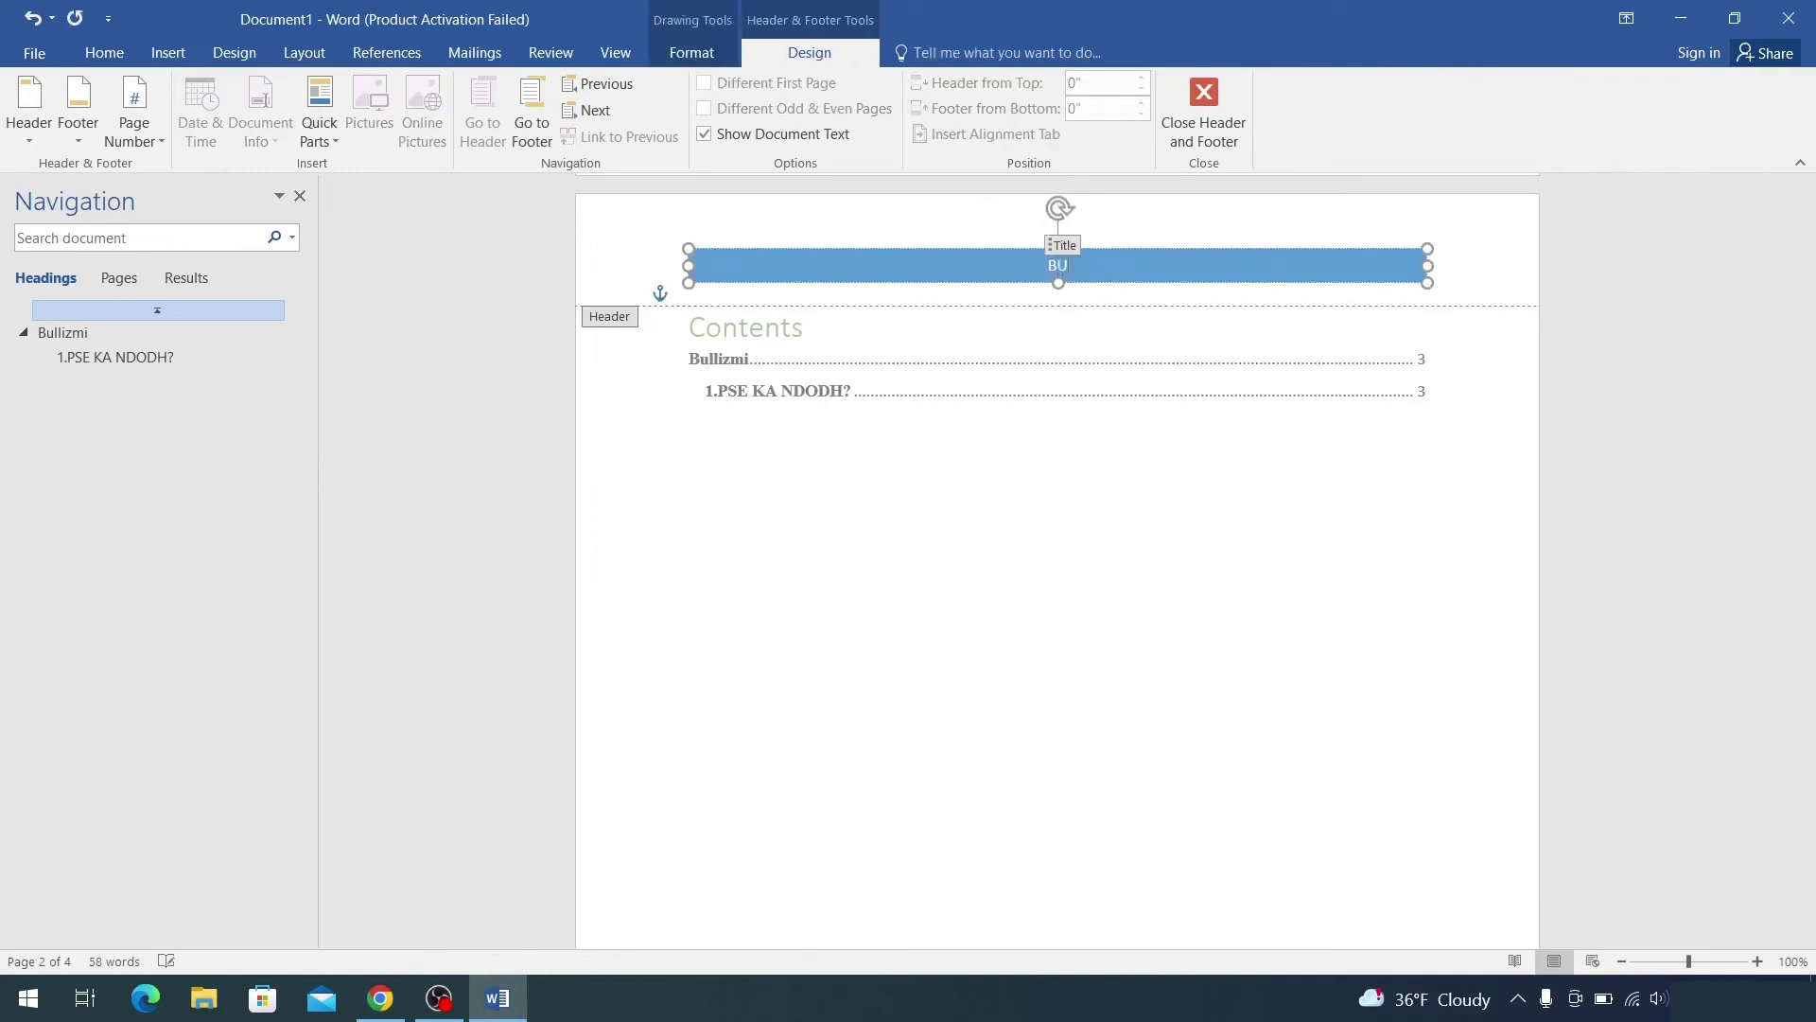
pyautogui.write('LLIZMI')
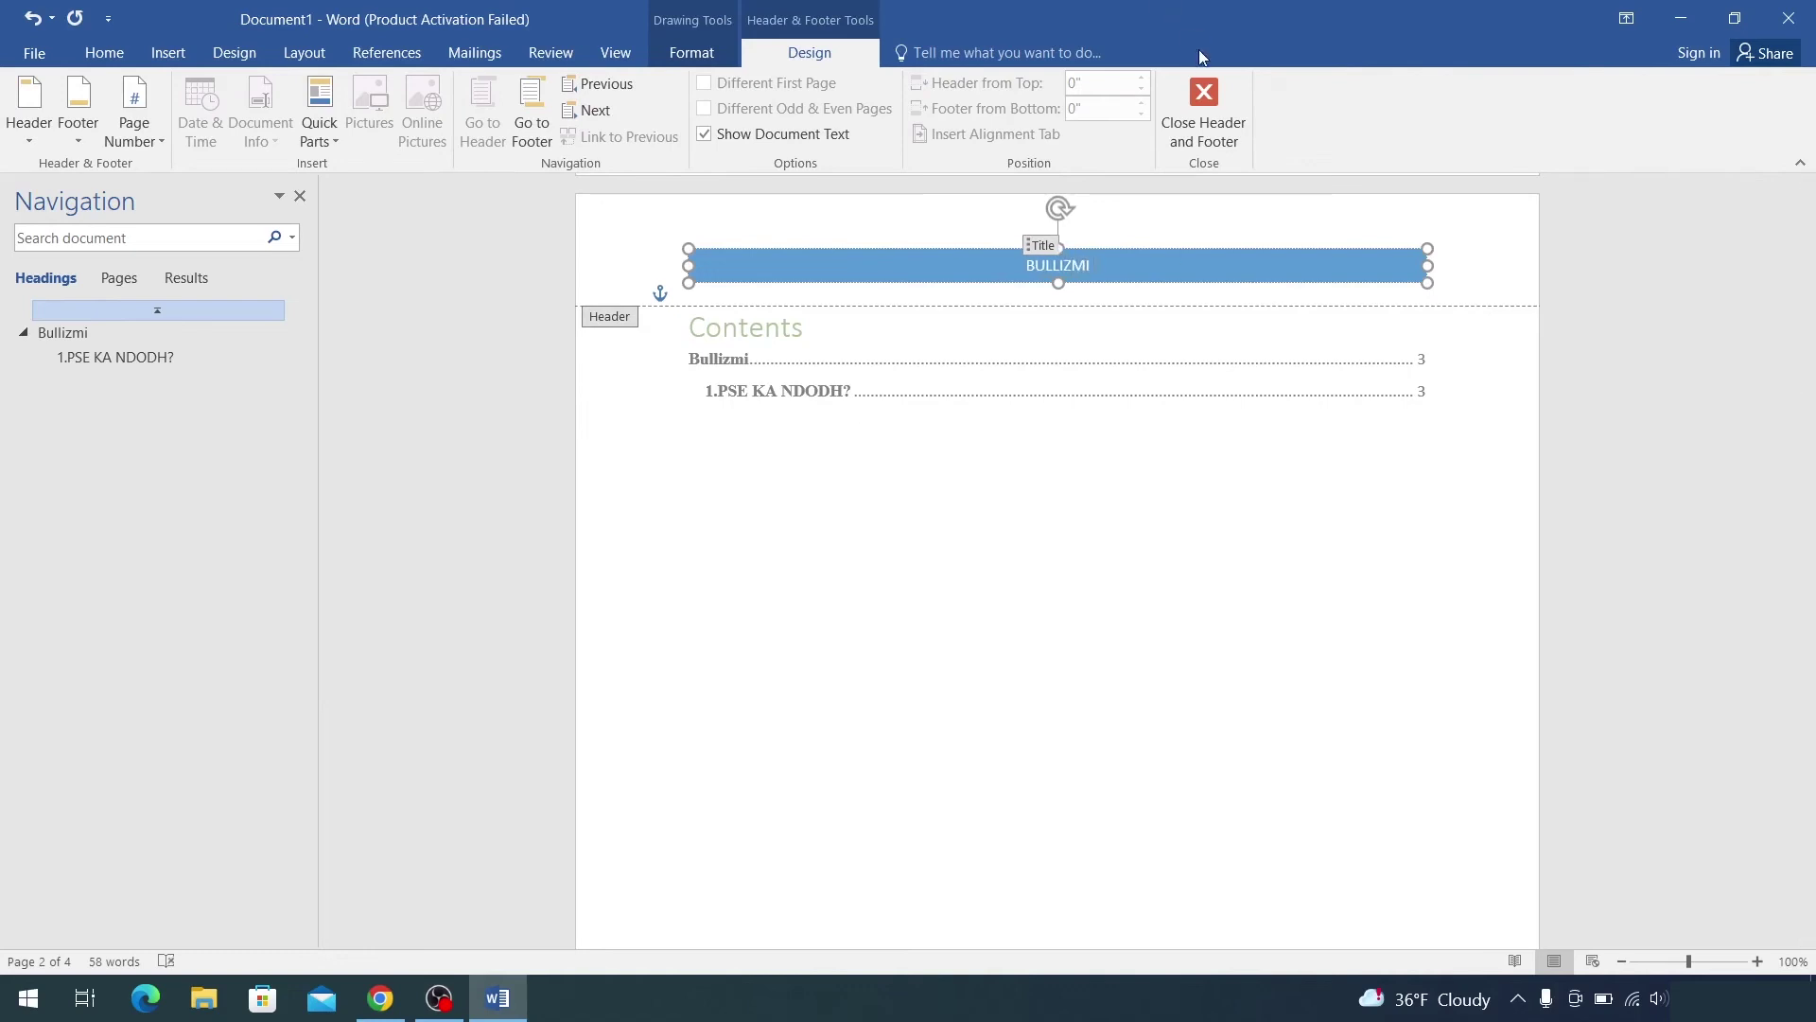
pyautogui.click(1204, 109)
pyautogui.scroll(1, 1239, 275)
pyautogui.scroll(3, 1238, 274)
pyautogui.scroll(6, 1239, 275)
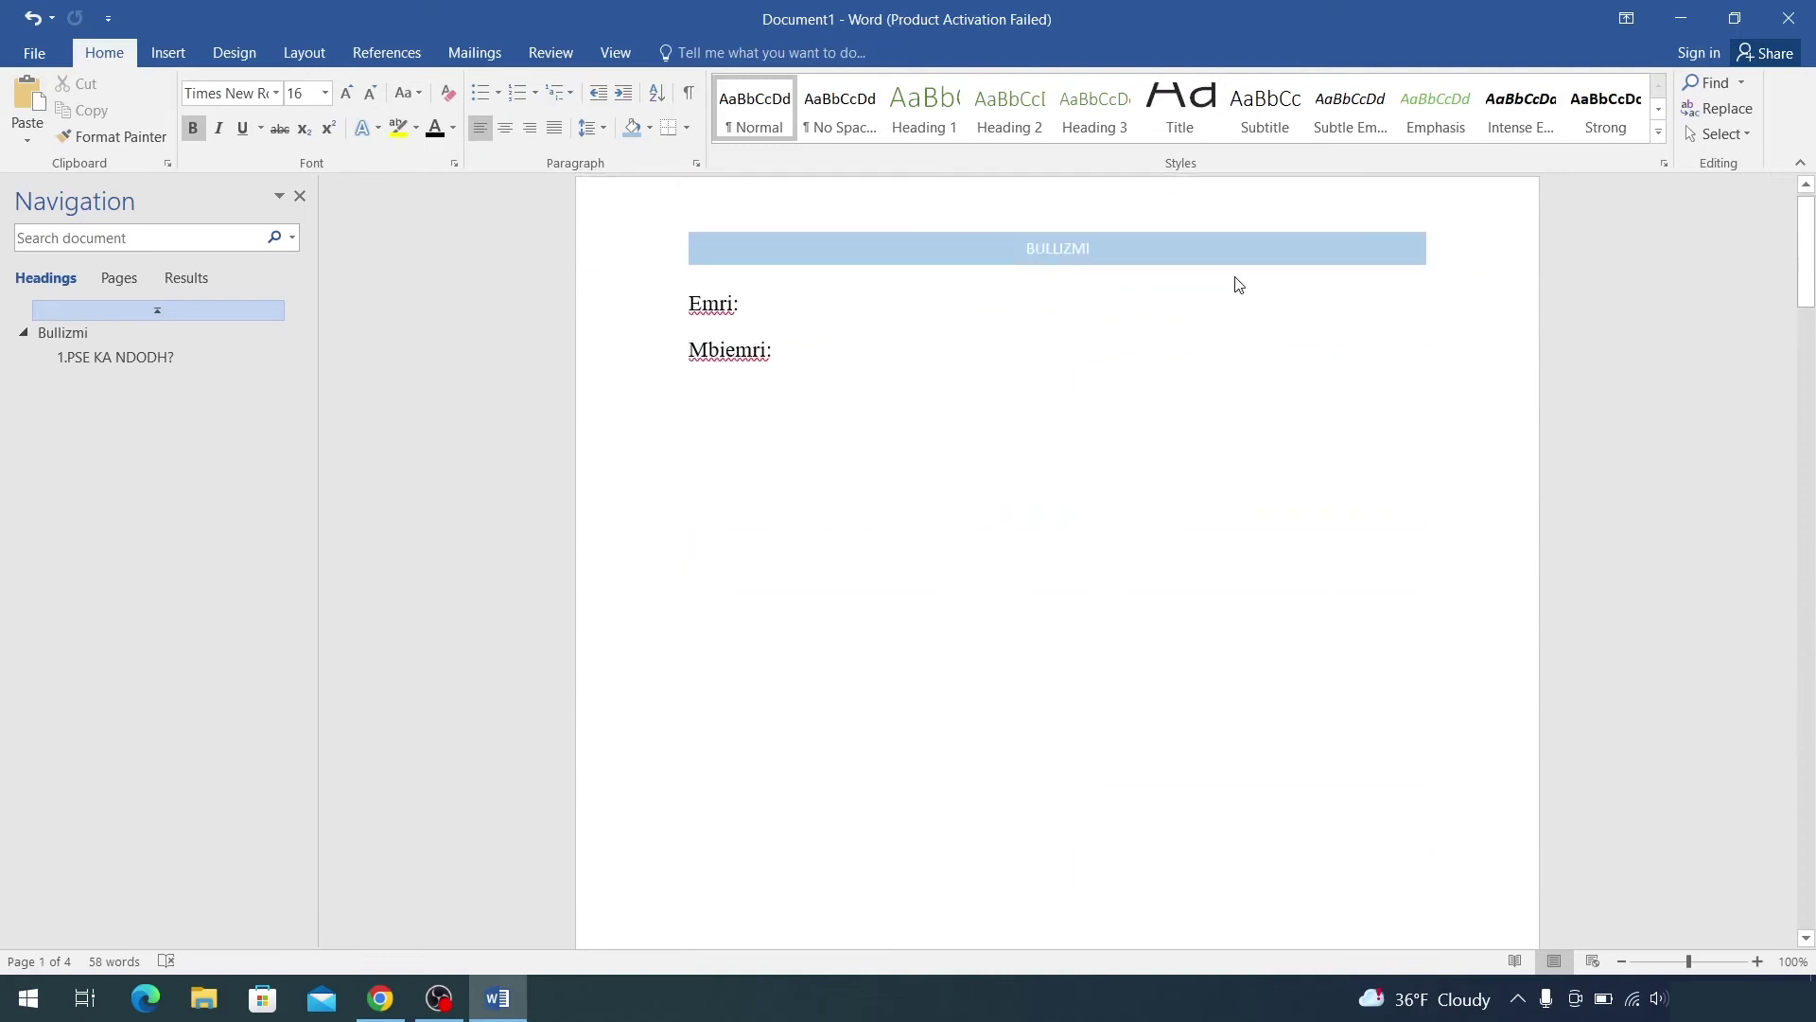
# Step: Insert the Banded footer with page numbers
pyautogui.scroll(-2, 1224, 527)
pyautogui.scroll(-3, 1187, 549)
pyautogui.scroll(-2, 1186, 550)
pyautogui.scroll(-1, 1180, 523)
pyautogui.scroll(-4, 1180, 519)
pyautogui.scroll(5, 1184, 536)
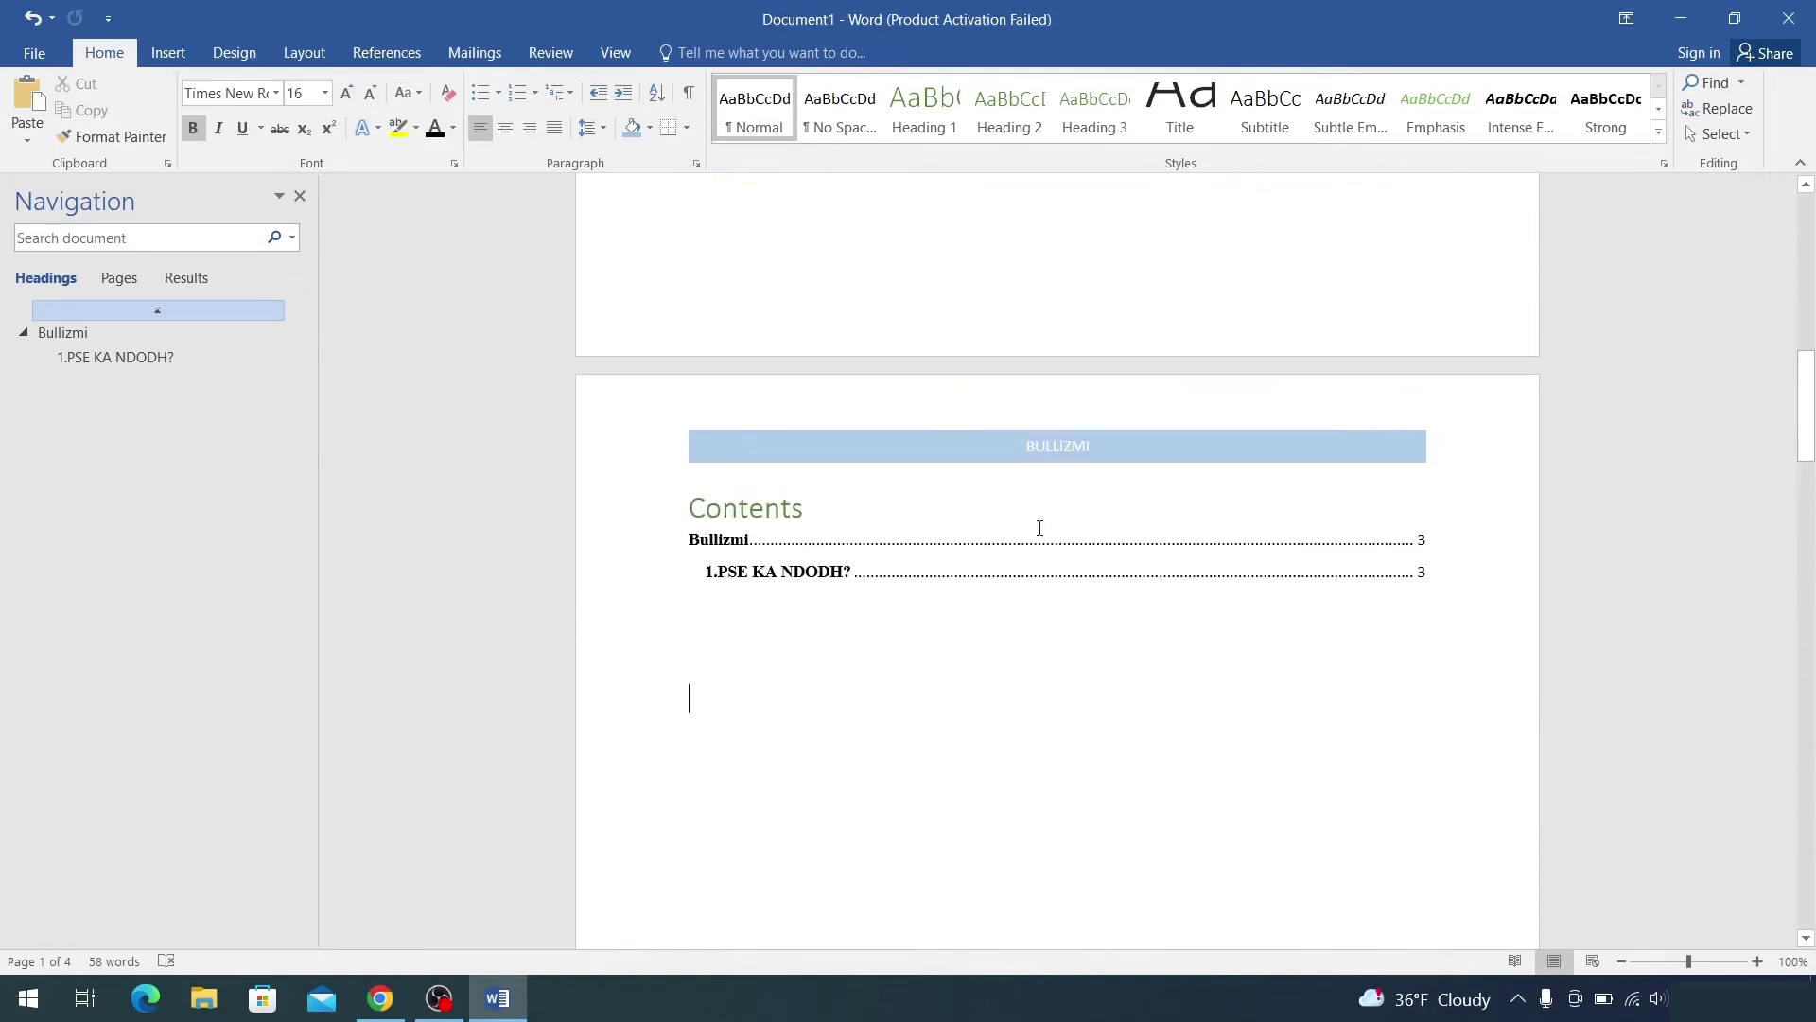
pyautogui.click(168, 52)
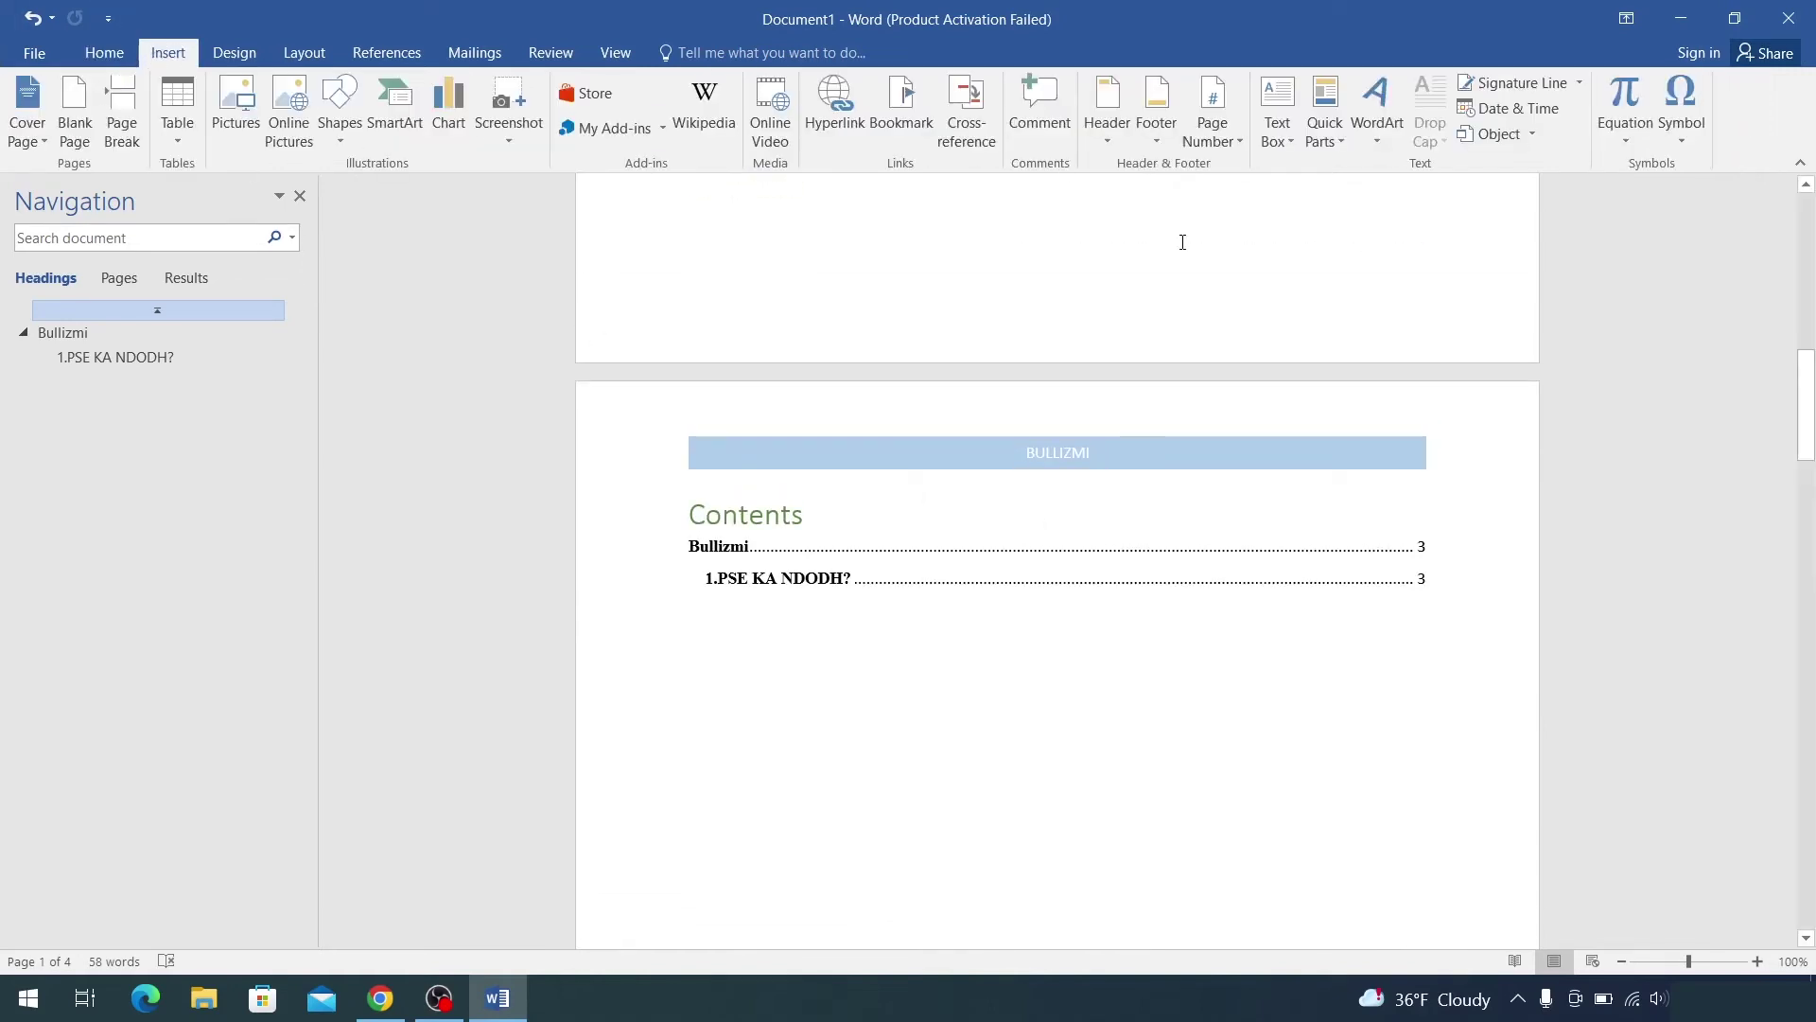
pyautogui.click(1157, 108)
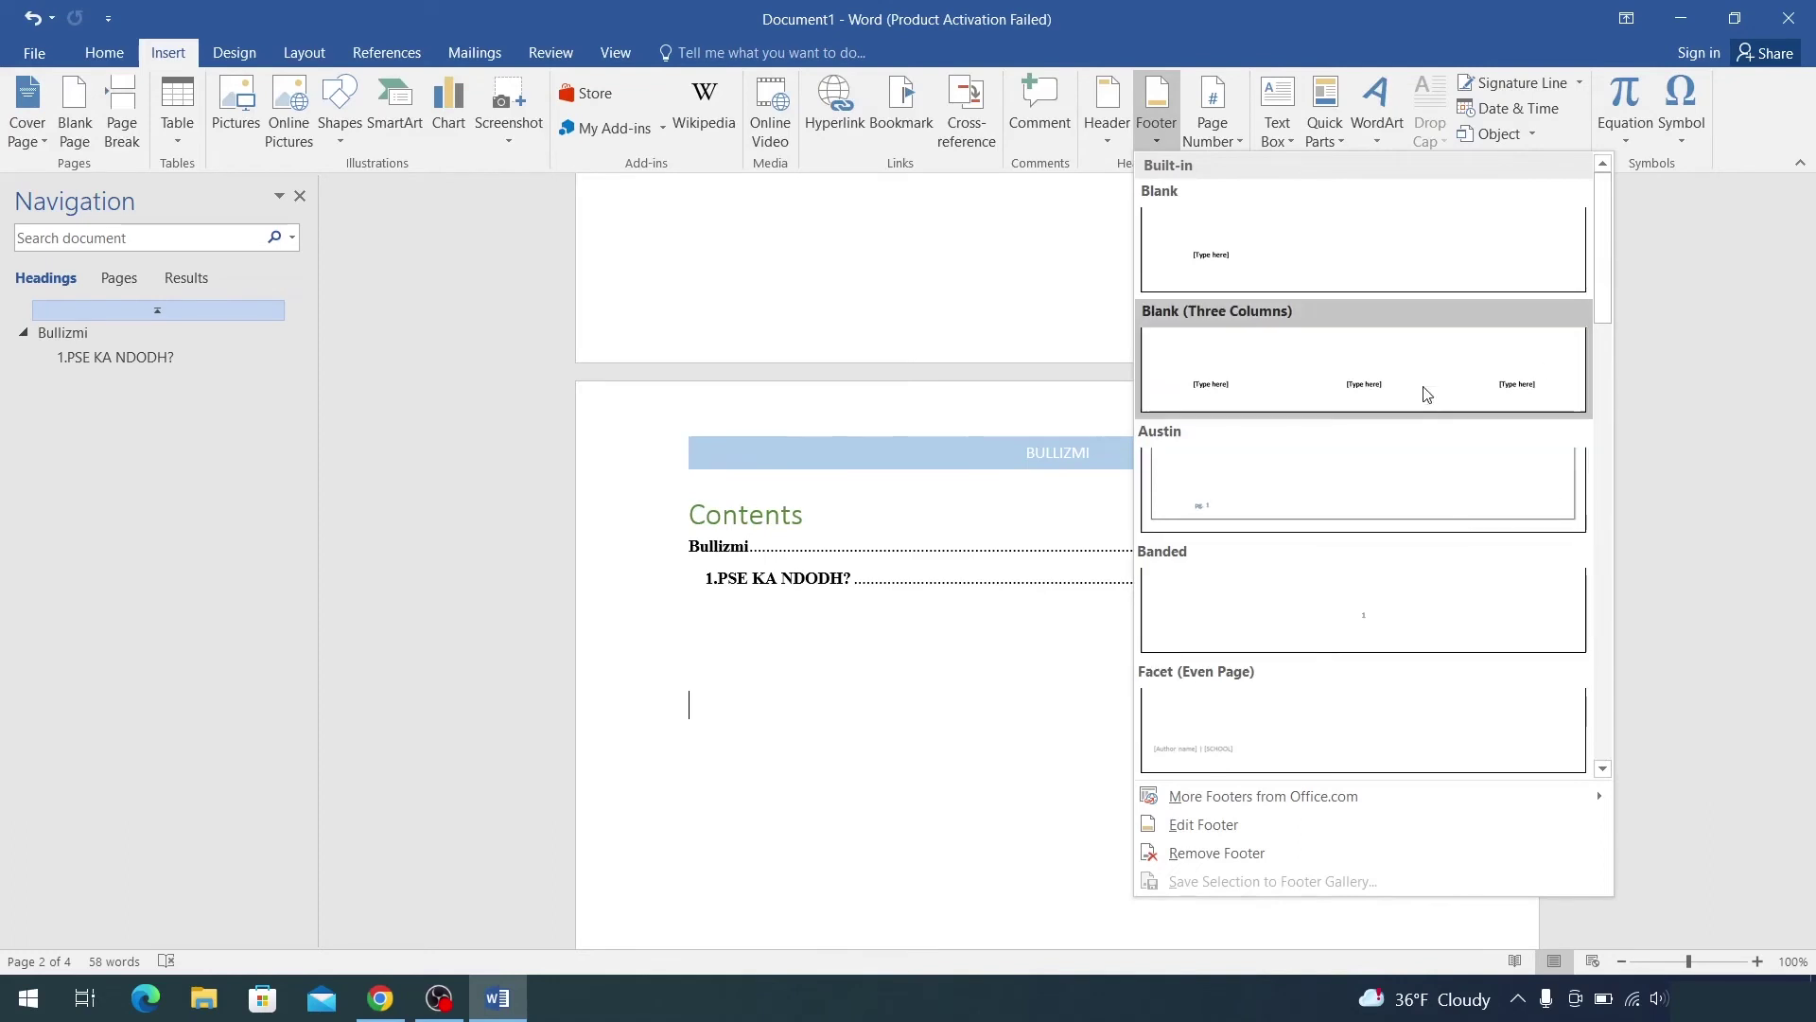
pyautogui.scroll(-5, 1483, 377)
pyautogui.scroll(-3, 1483, 377)
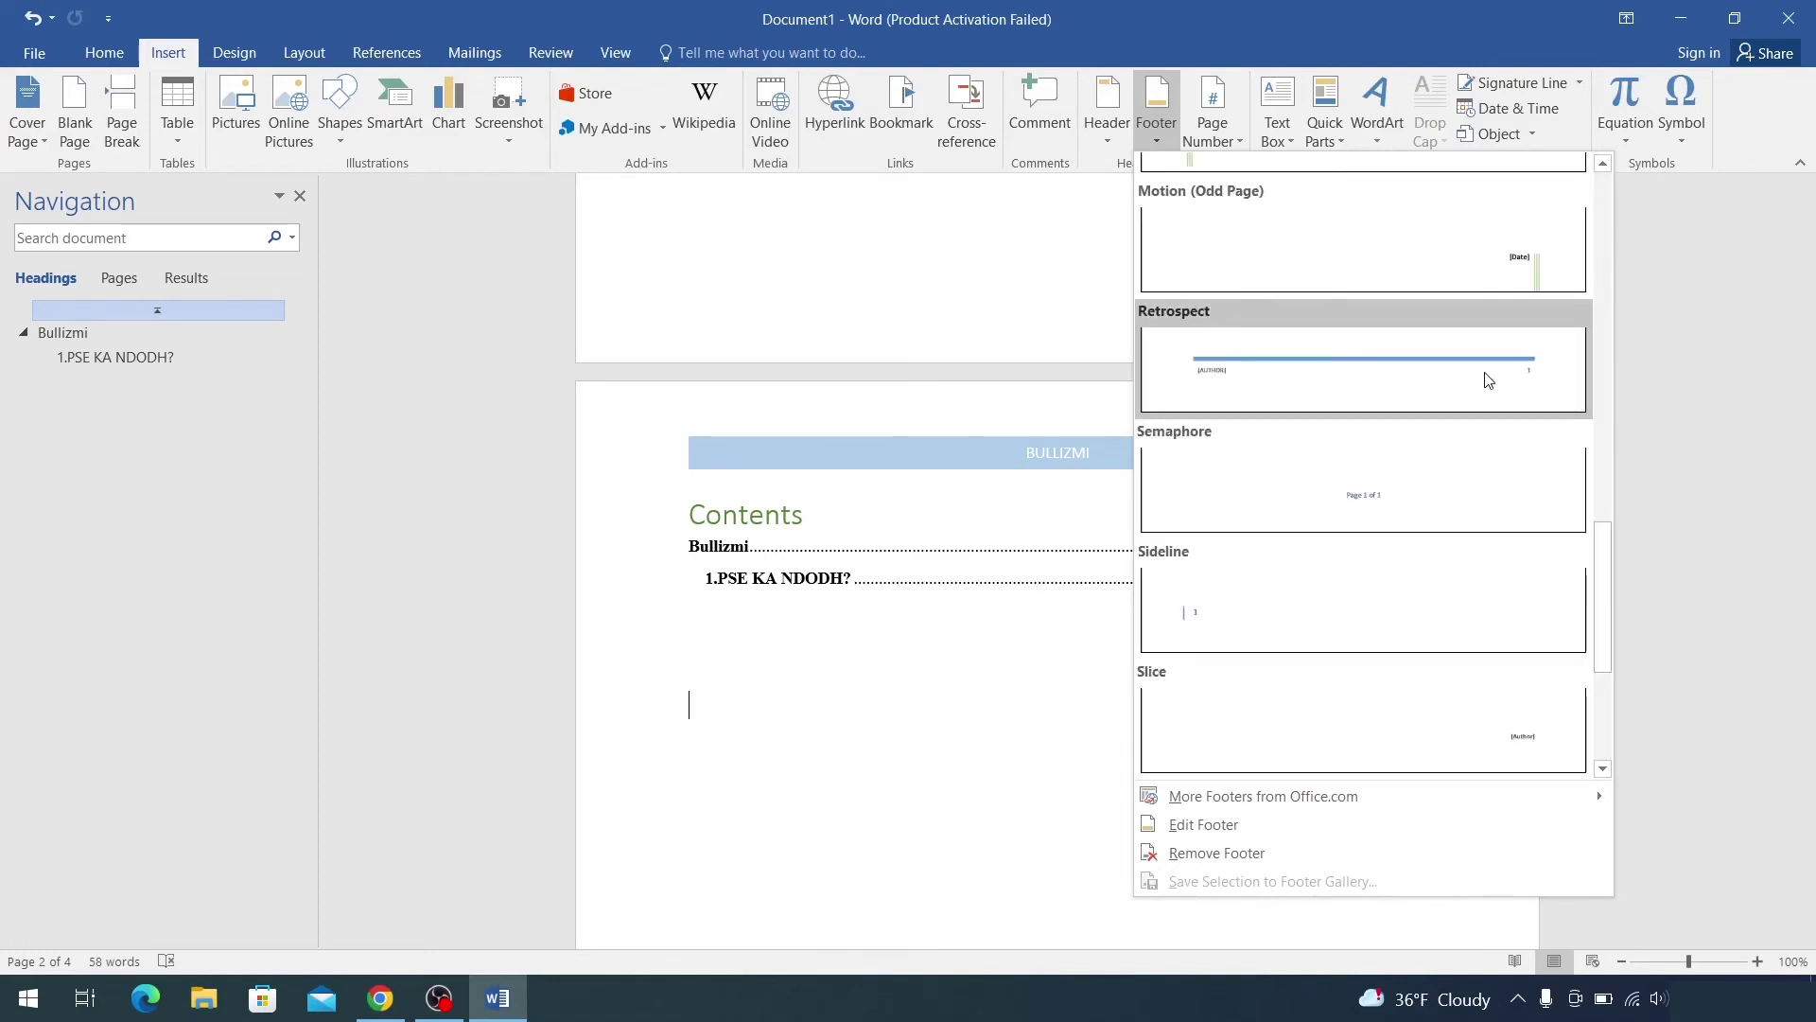
pyautogui.scroll(-3, 1485, 379)
pyautogui.scroll(5, 1504, 383)
pyautogui.scroll(4, 1533, 390)
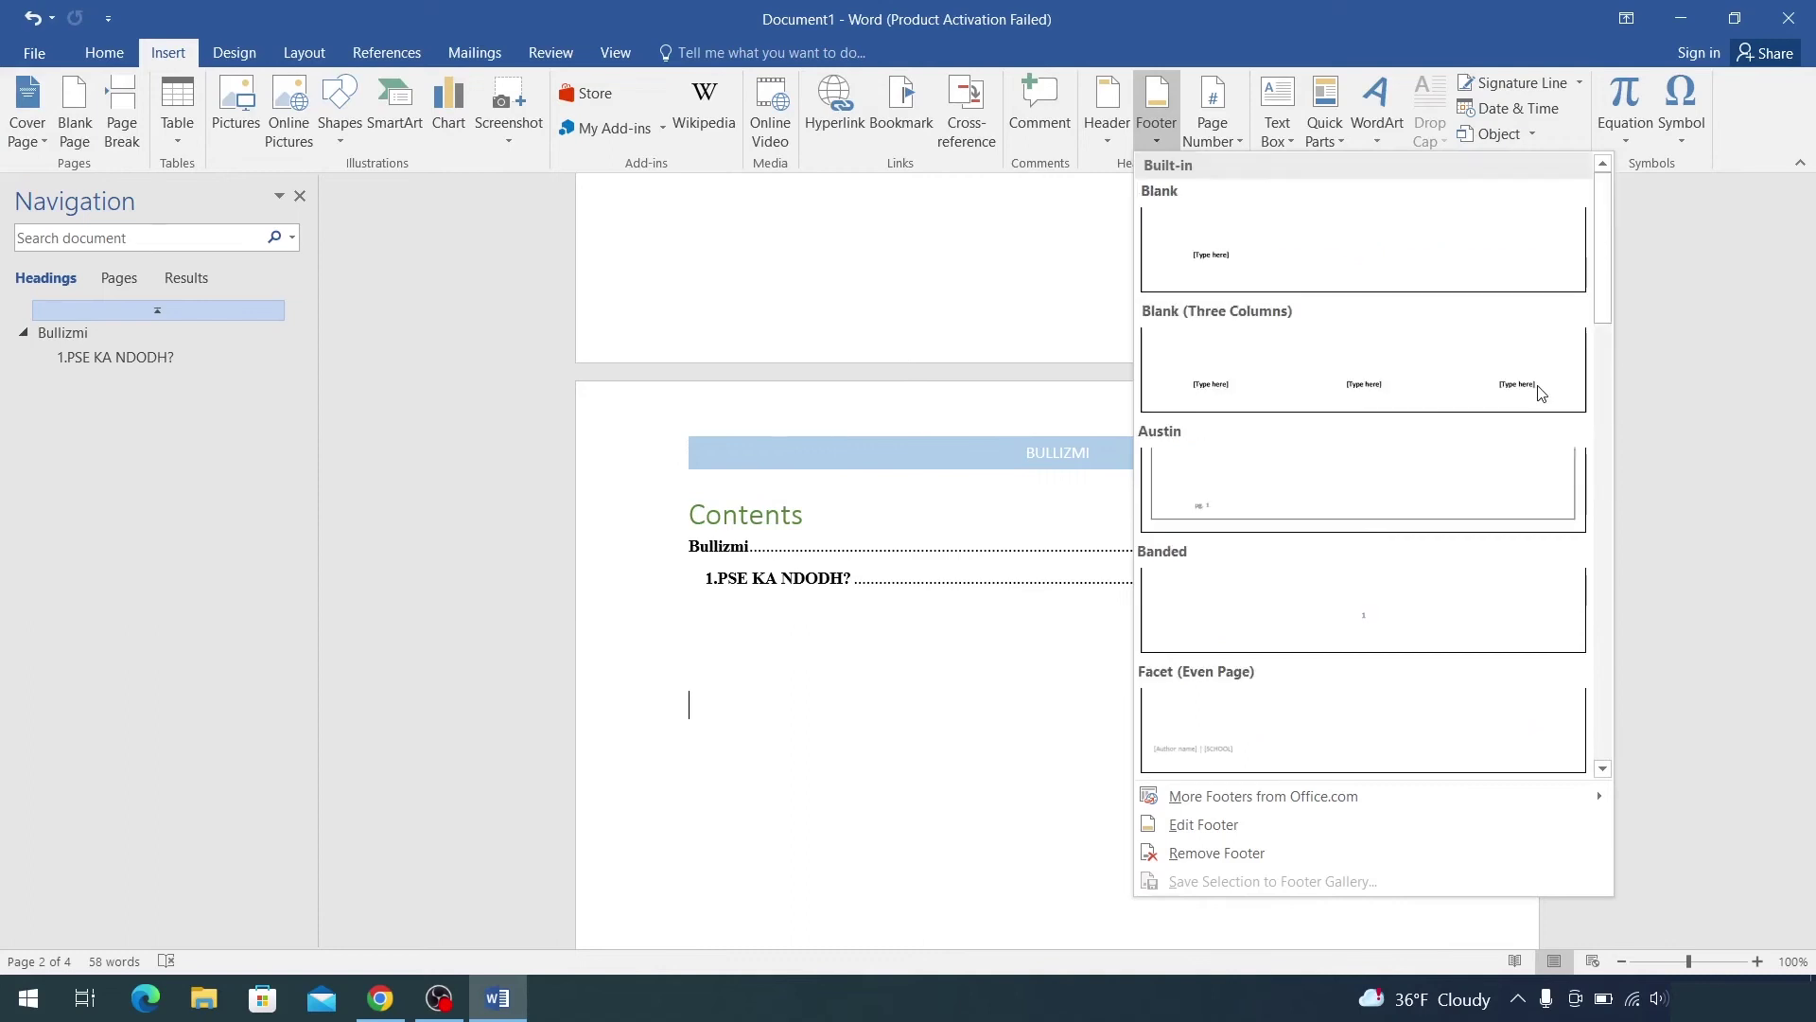
pyautogui.click(1546, 589)
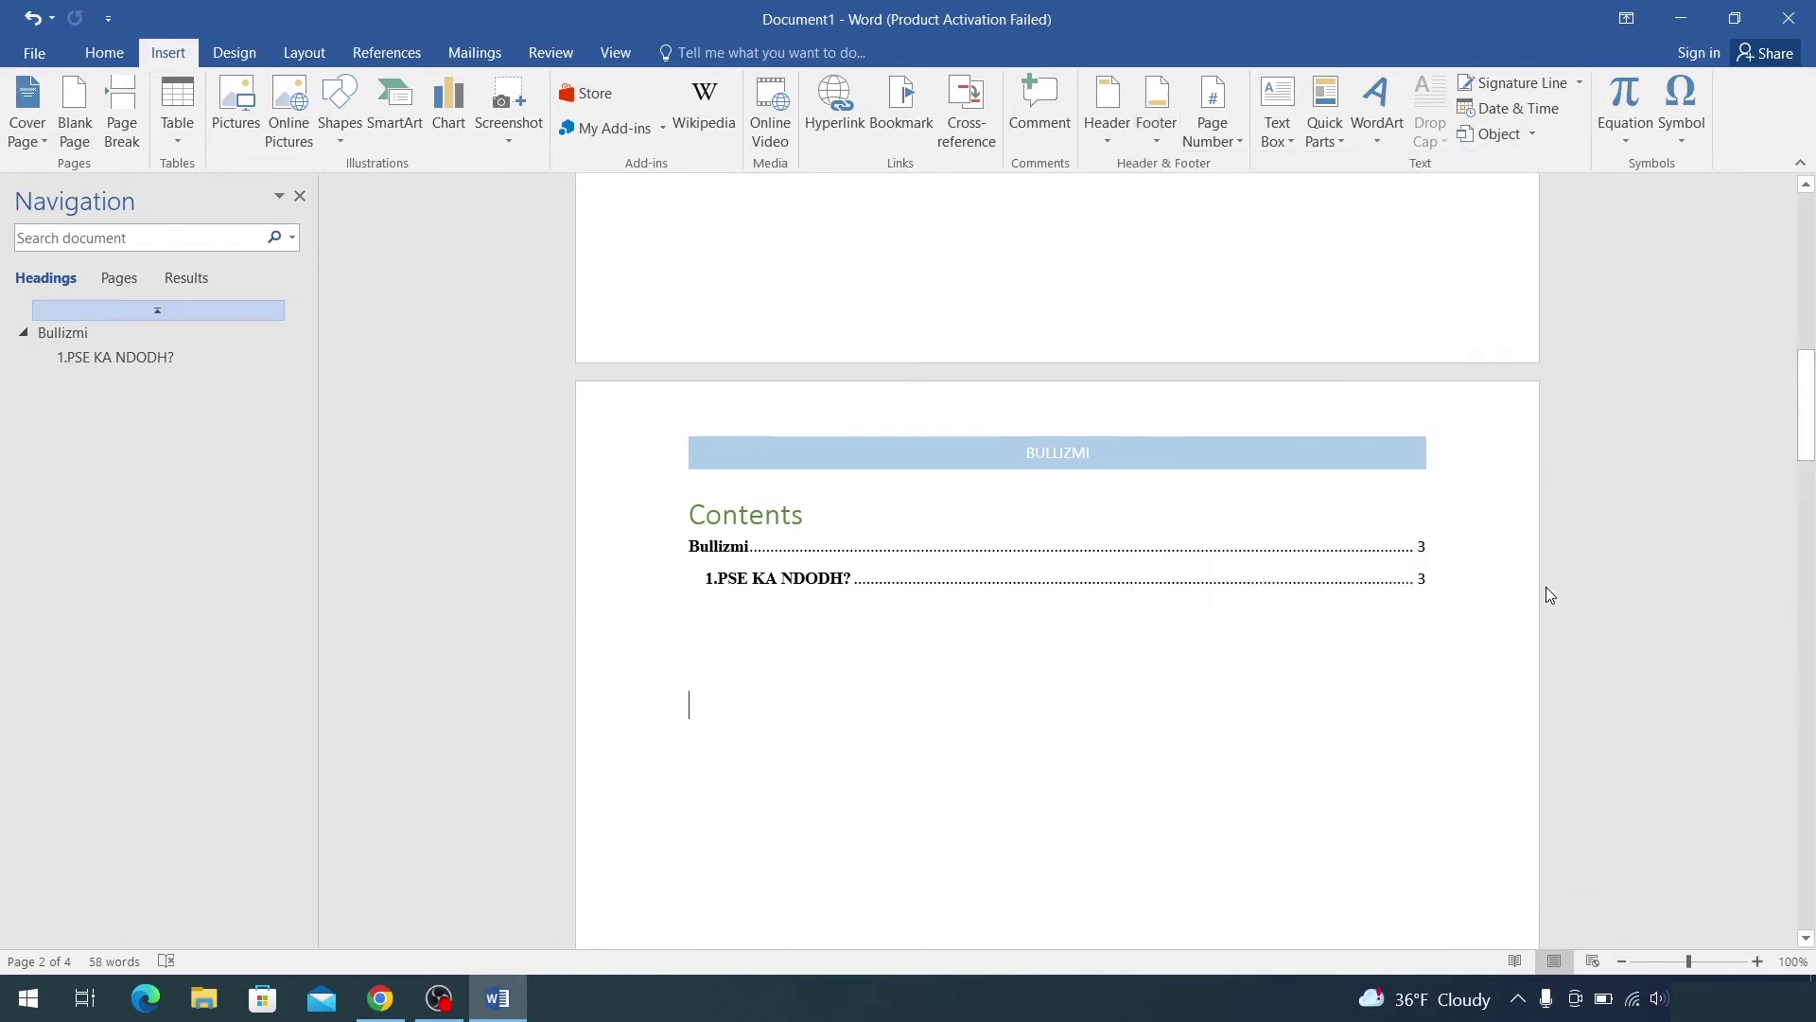
# Step: Turn on Different First Page so page one's footer stays unnumbered
pyautogui.scroll(-8, 1249, 284)
pyautogui.scroll(3, 1239, 291)
pyautogui.scroll(5, 1241, 296)
pyautogui.scroll(-5, 1241, 296)
pyautogui.scroll(-3, 1247, 297)
pyautogui.scroll(-3, 1258, 298)
pyautogui.scroll(-2, 1258, 298)
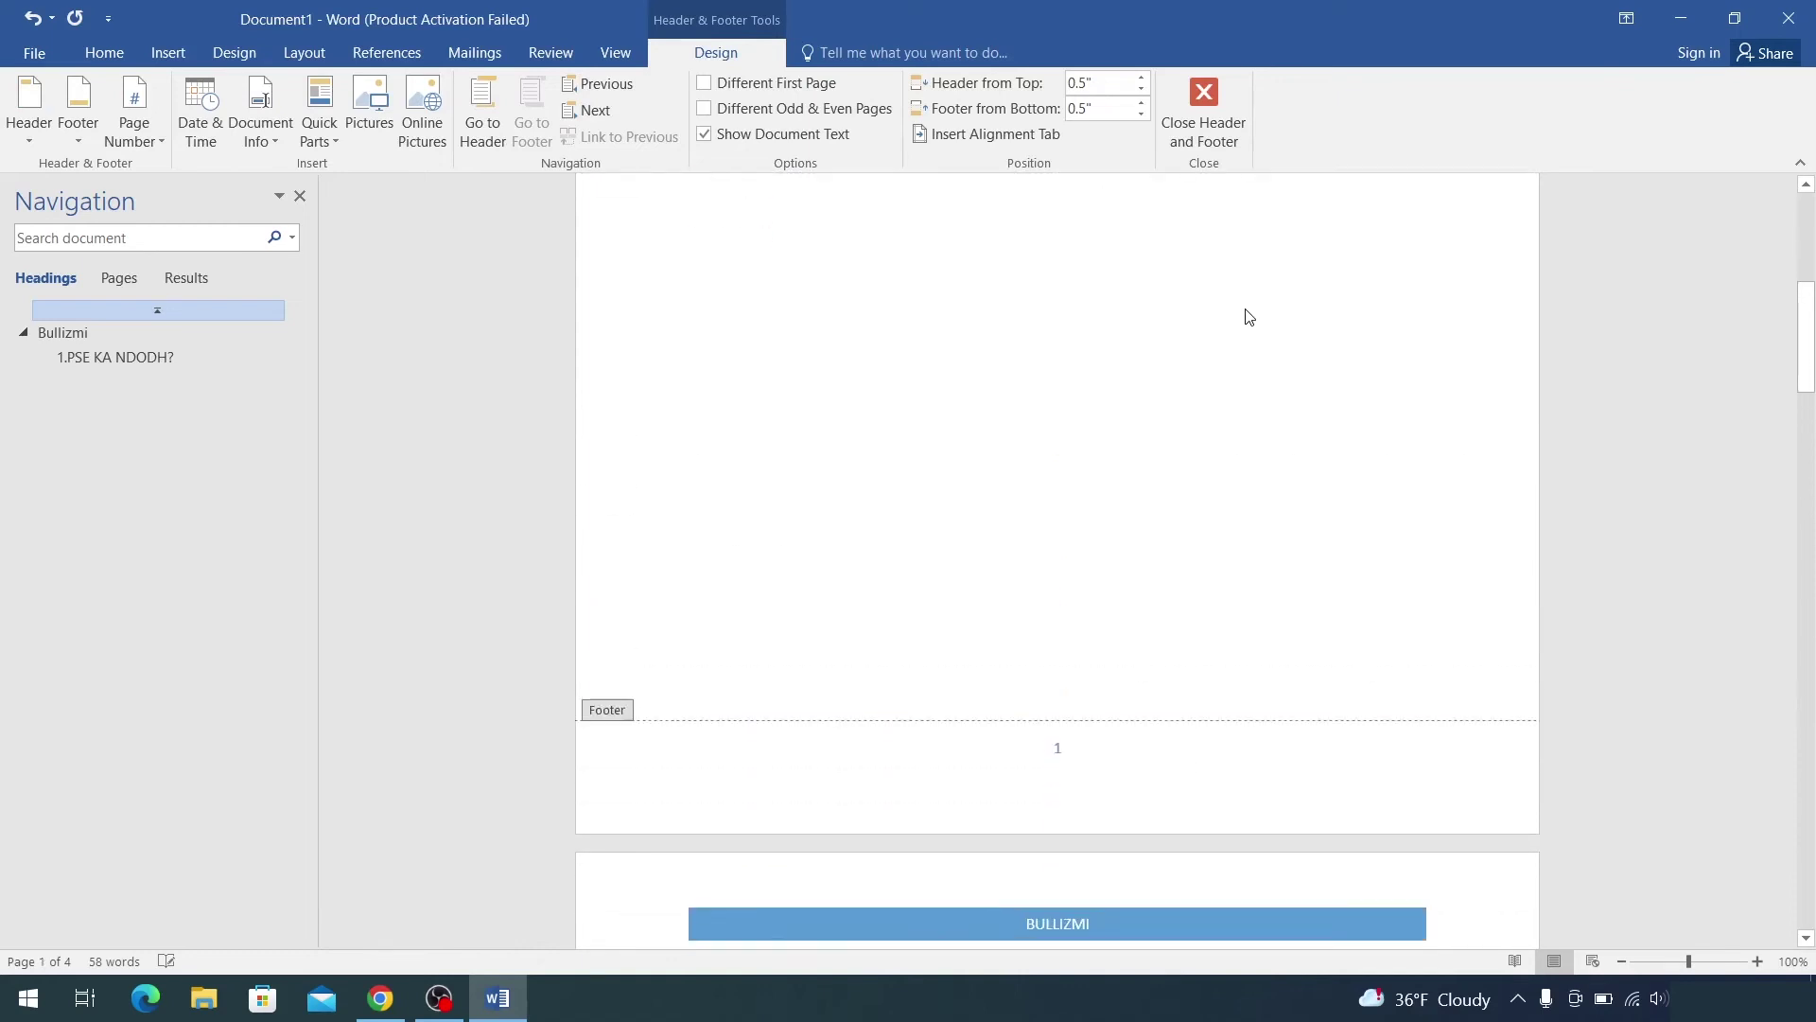
pyautogui.scroll(-2, 1245, 313)
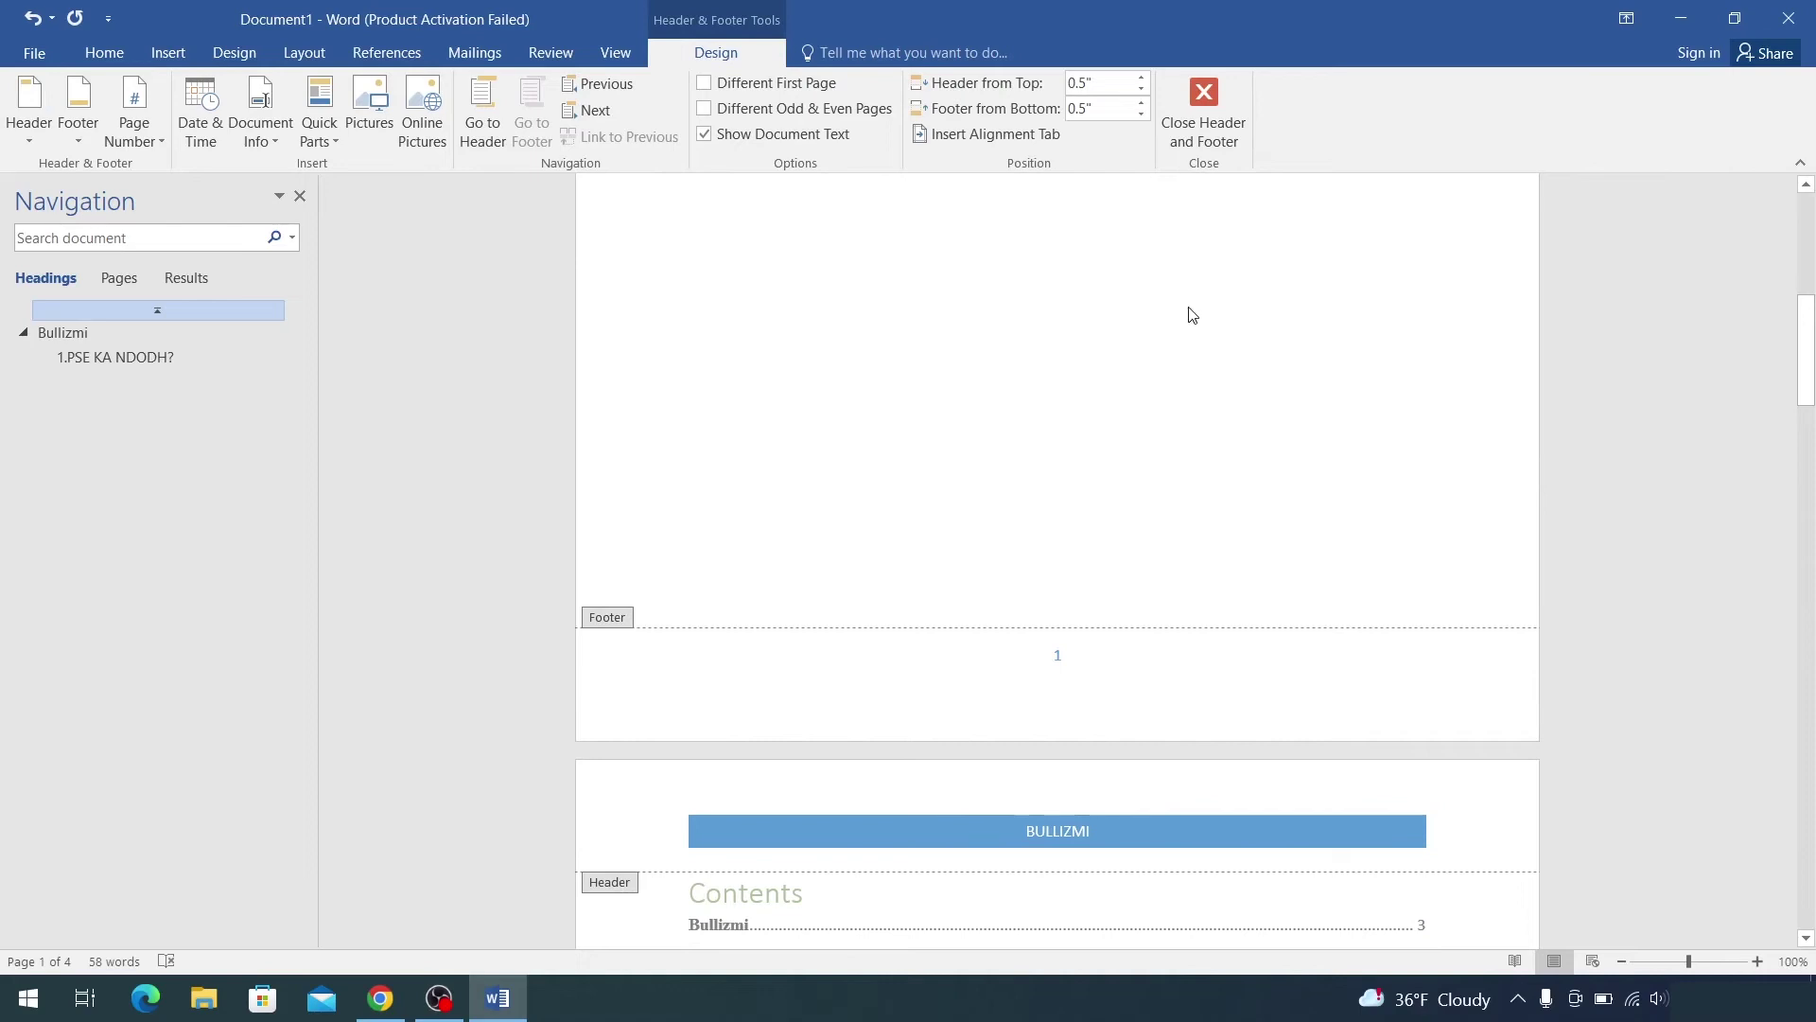
pyautogui.scroll(3, 1189, 317)
pyautogui.scroll(2, 1194, 321)
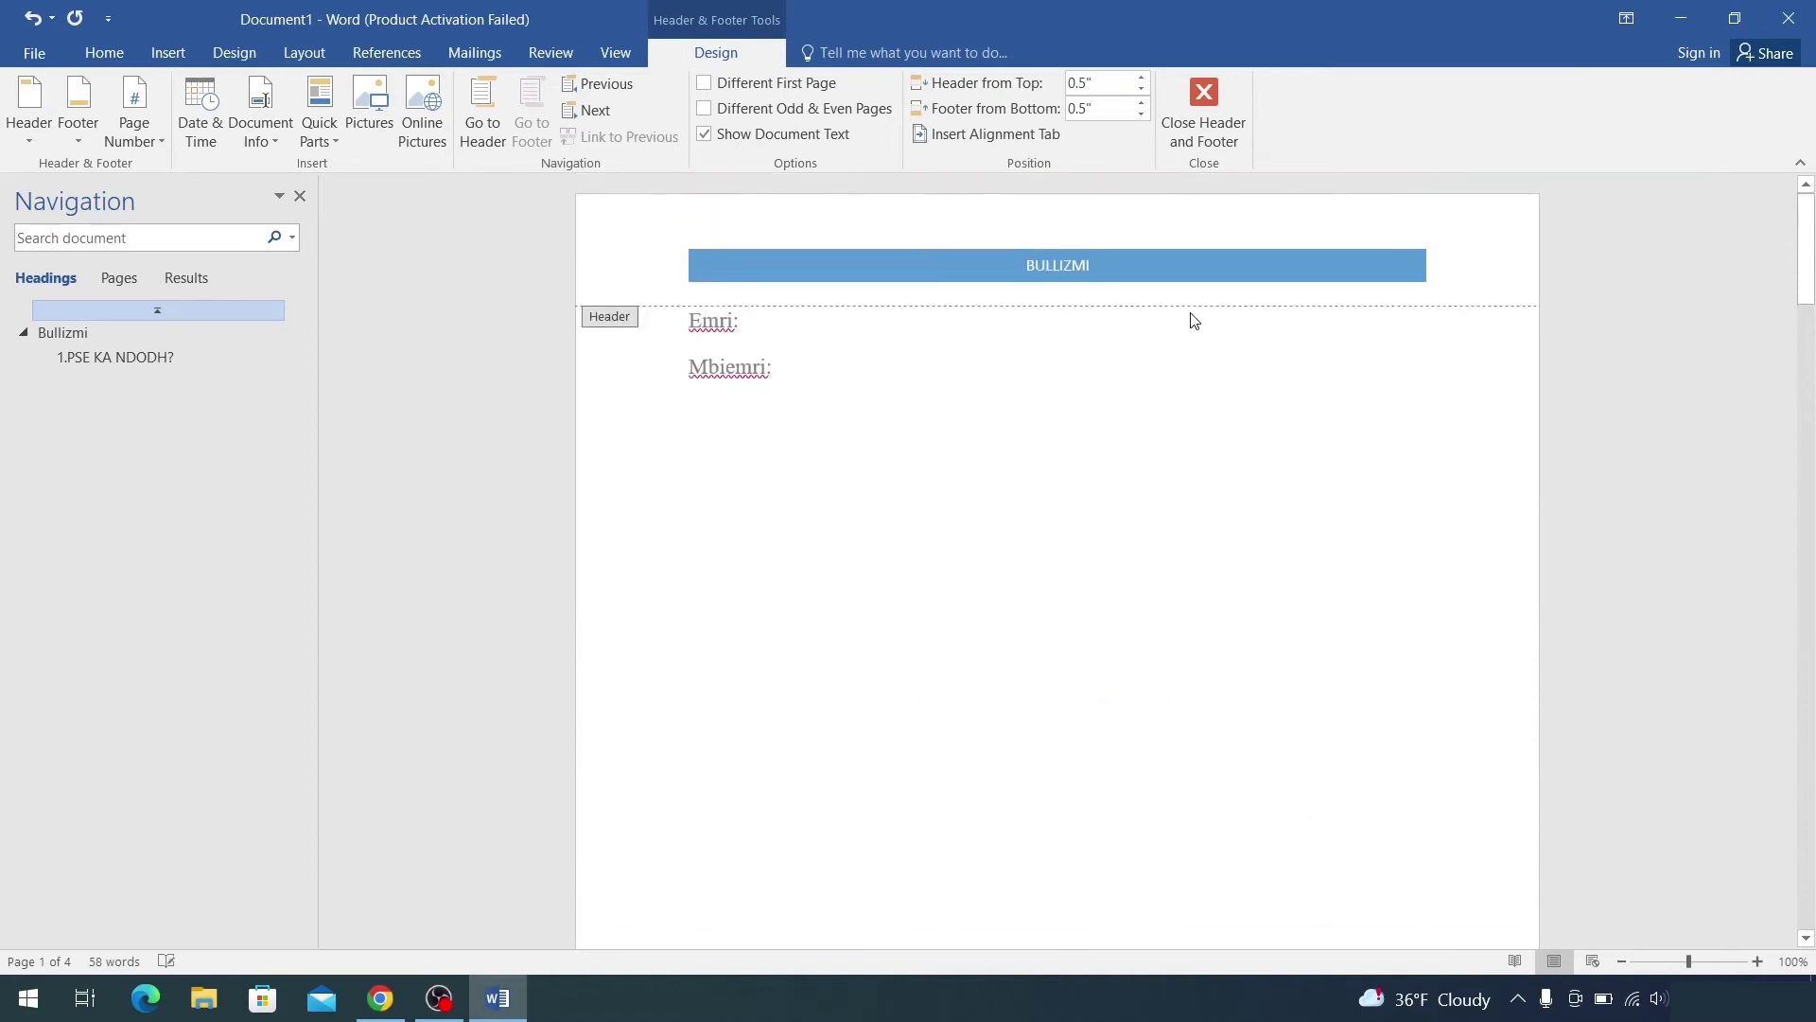
pyautogui.scroll(-2, 1165, 294)
pyautogui.scroll(-1, 1170, 298)
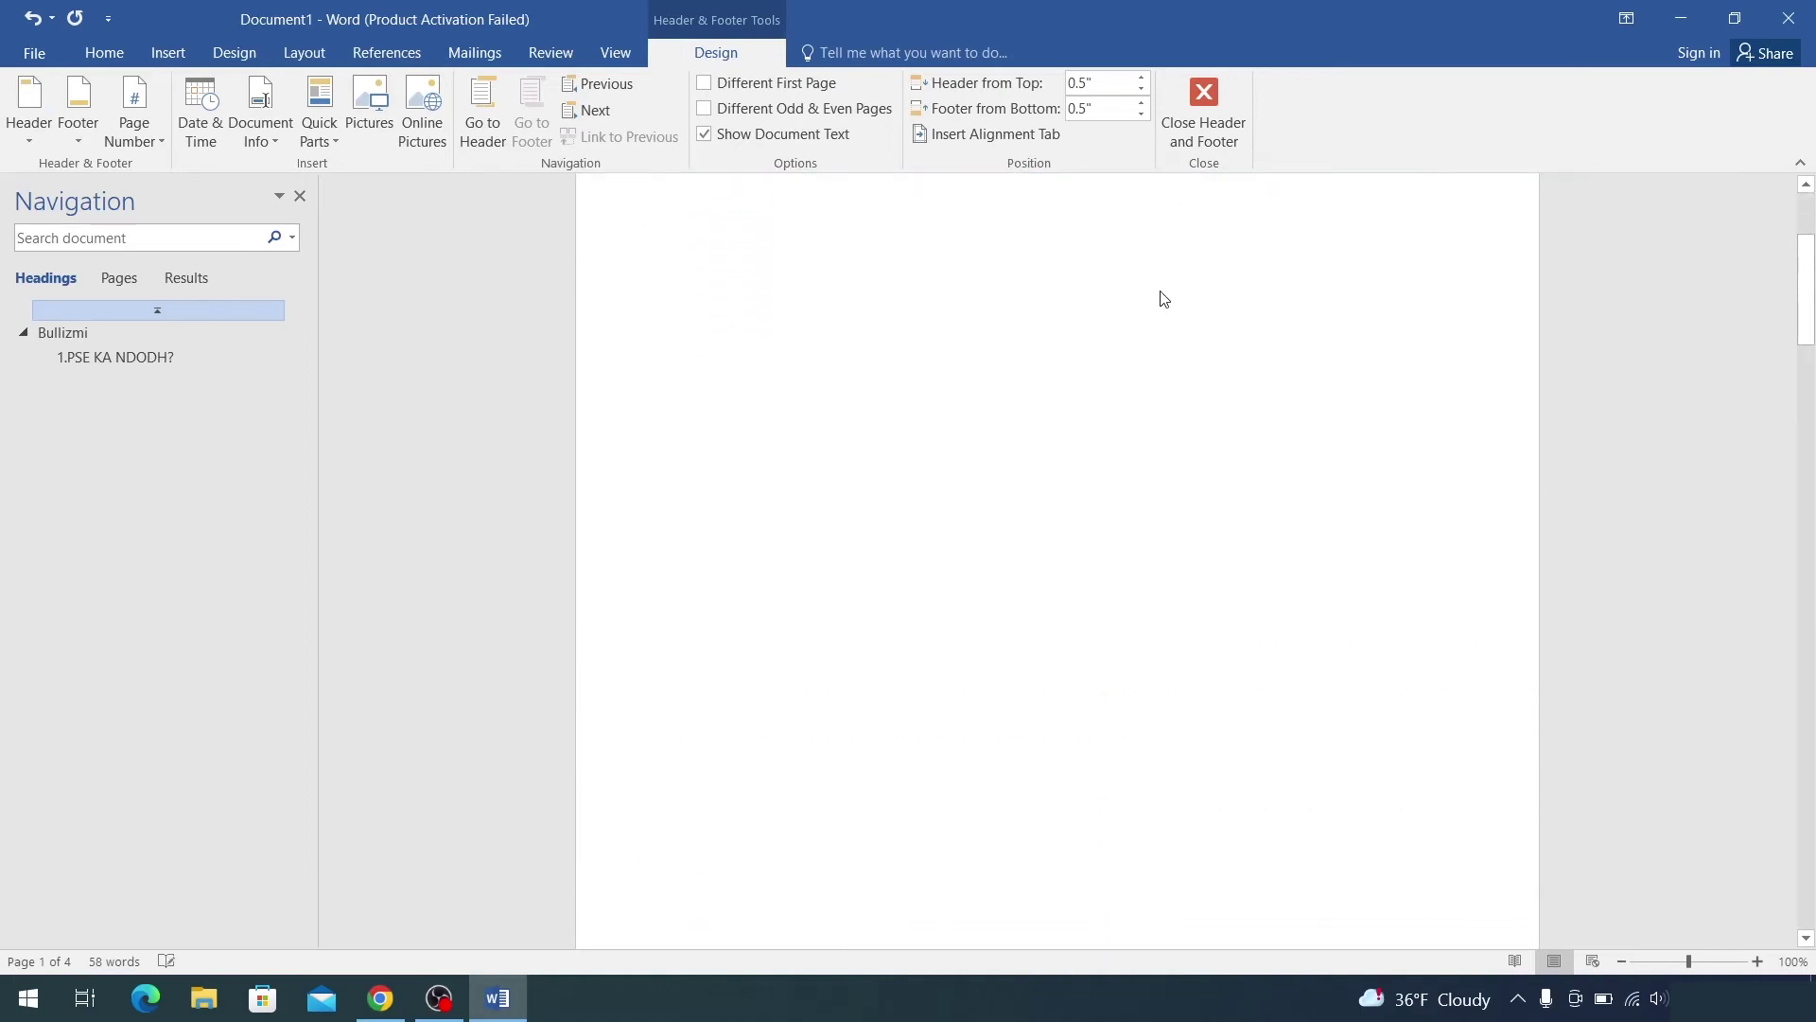
pyautogui.scroll(-1, 1110, 303)
pyautogui.scroll(-3, 1059, 308)
pyautogui.scroll(-1, 1074, 284)
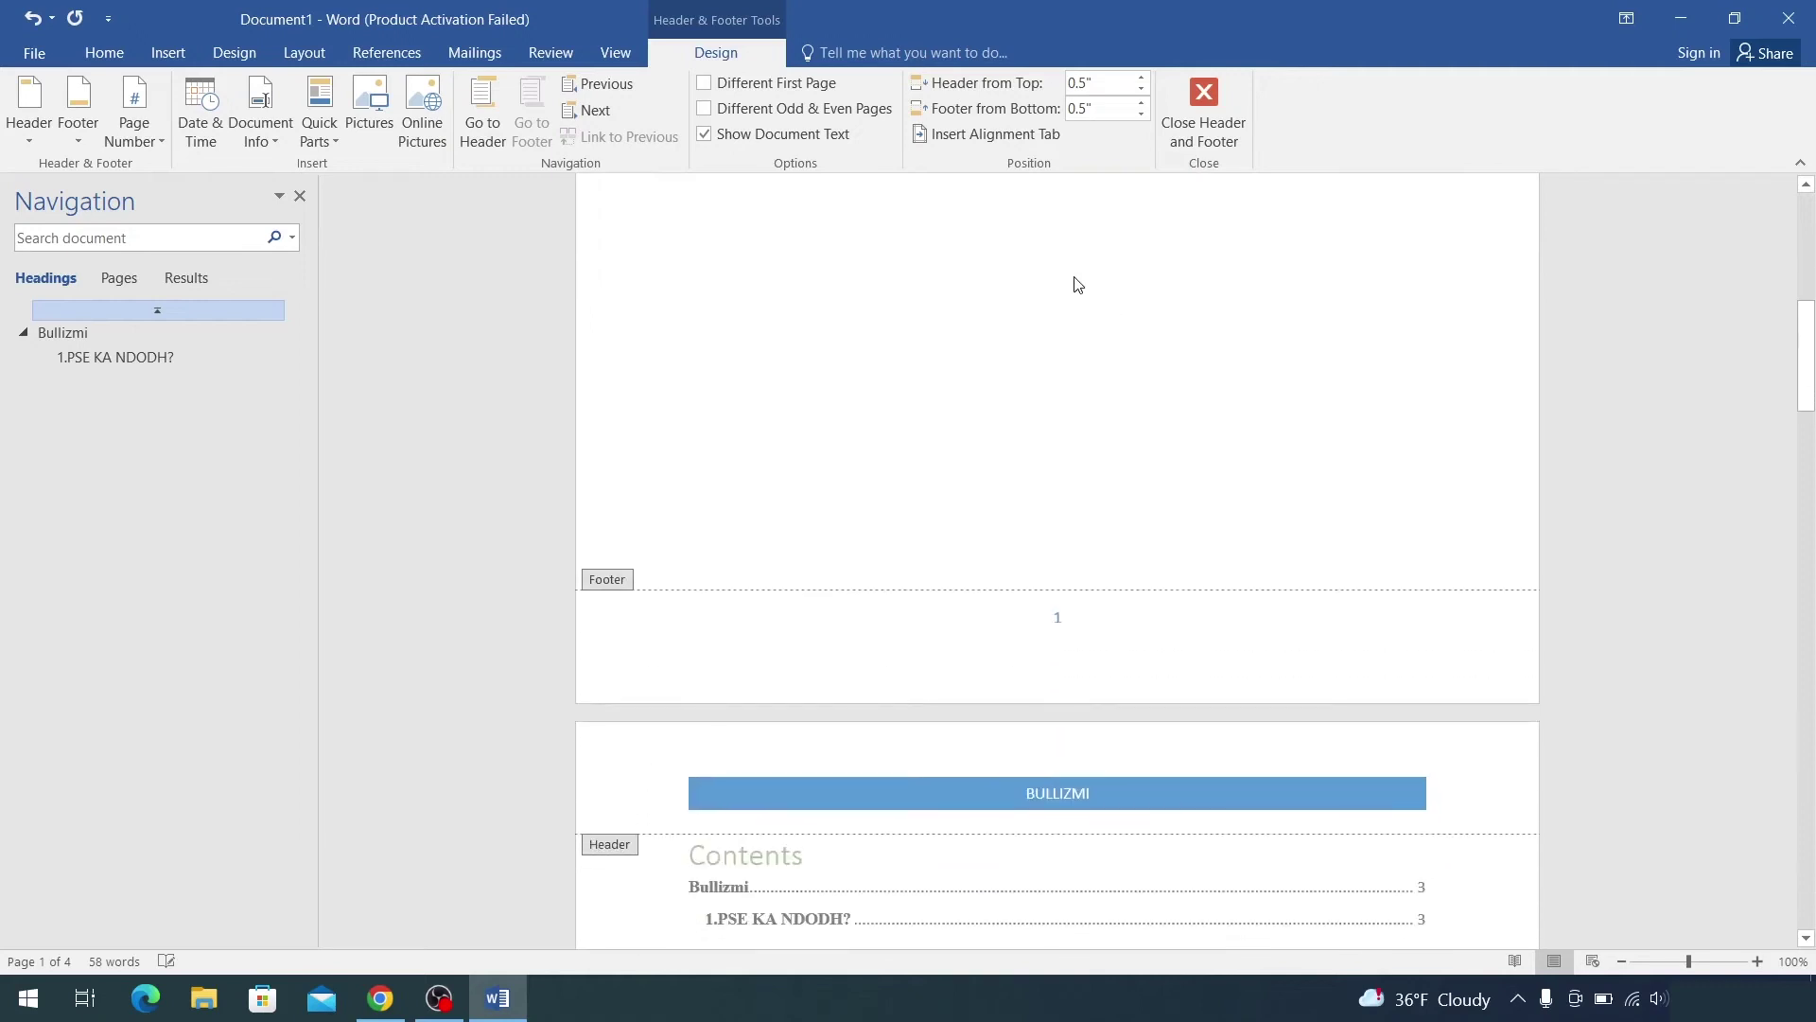
pyautogui.scroll(-1, 1084, 287)
pyautogui.click(705, 85)
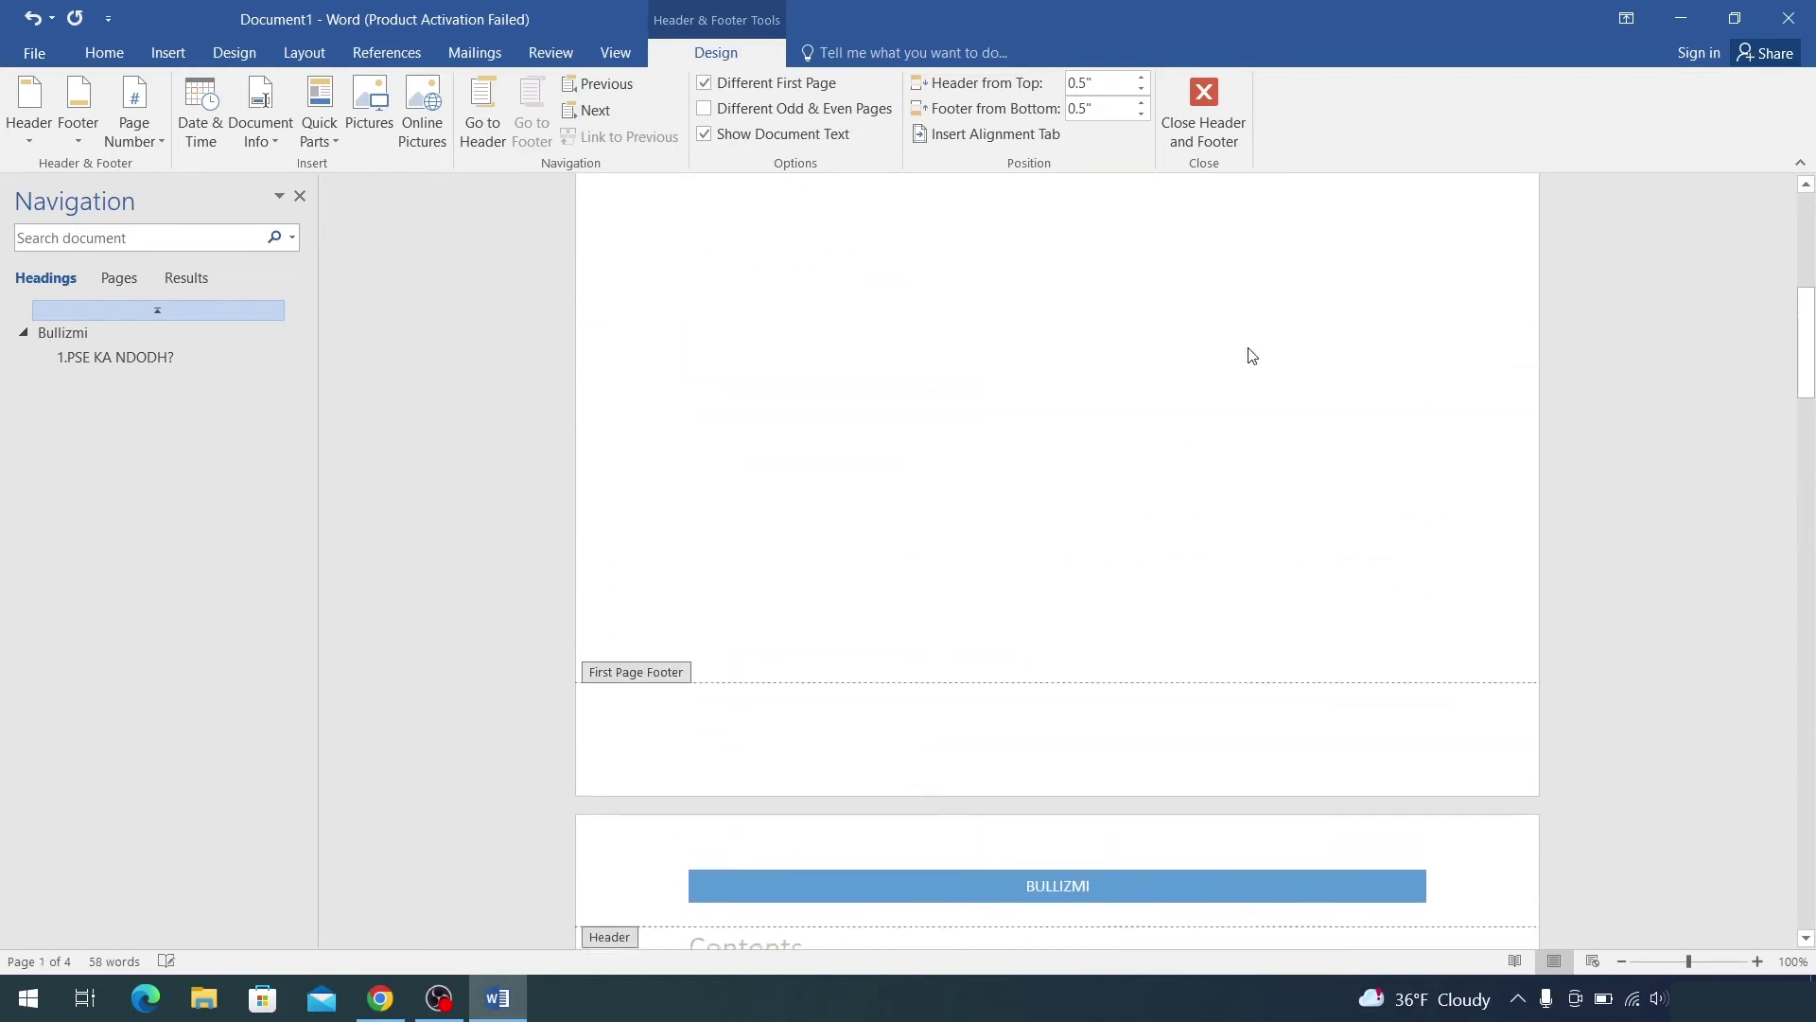
pyautogui.scroll(-8, 1249, 580)
pyautogui.scroll(-5, 1268, 568)
pyautogui.scroll(-2, 1249, 511)
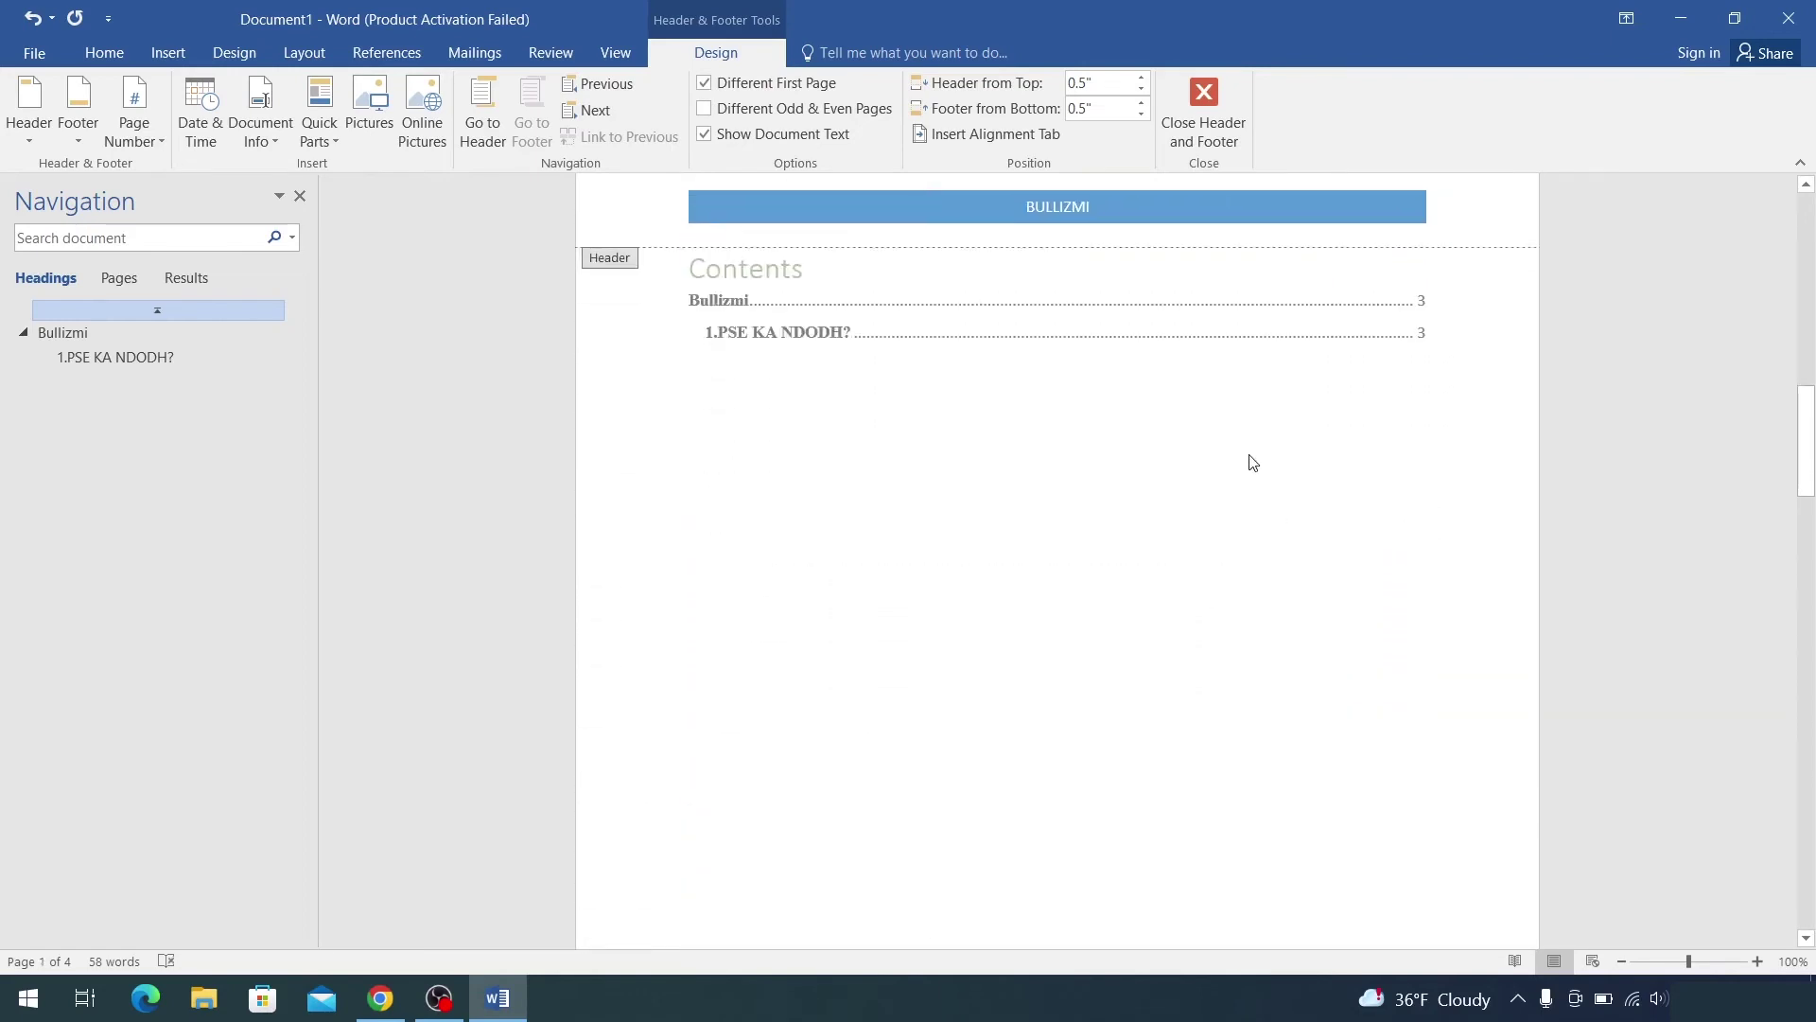
pyautogui.scroll(-5, 1249, 416)
pyautogui.scroll(-3, 1239, 406)
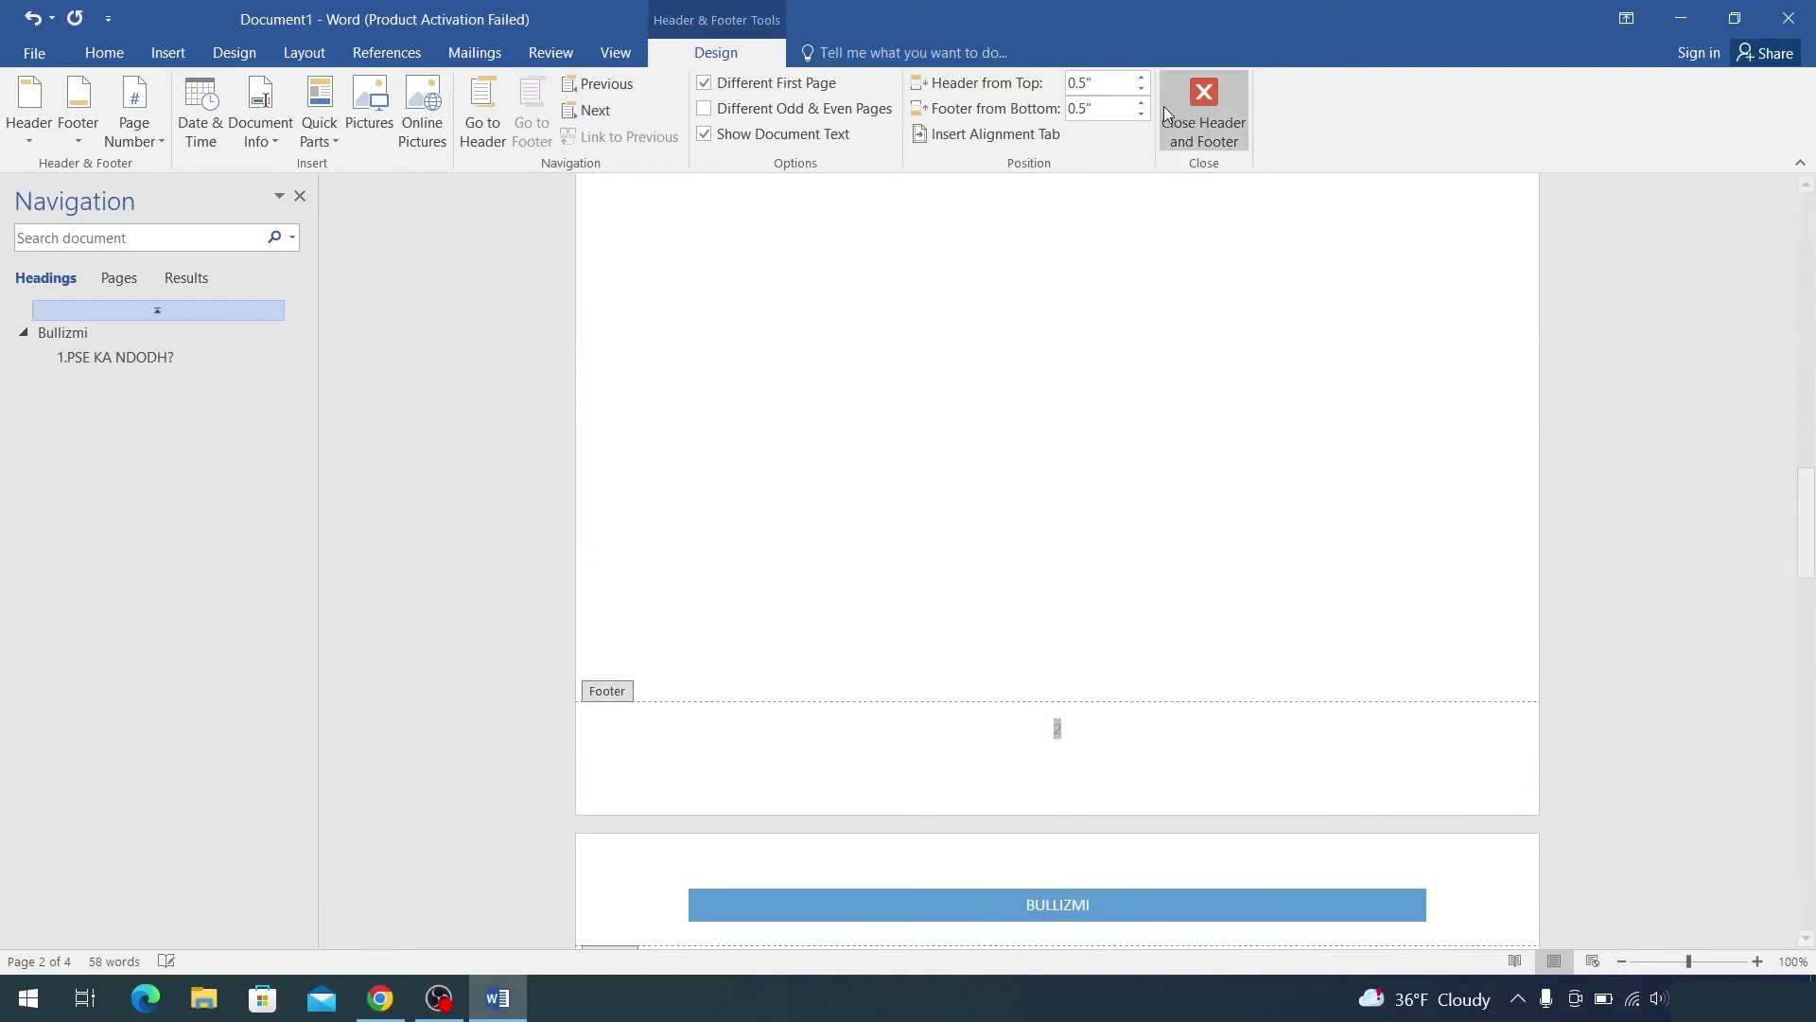
# Step: Close footer editing and select the b1 photo under 1.PSE KA NDODH? for formatting
pyautogui.click(1235, 109)
pyautogui.scroll(-3, 1324, 227)
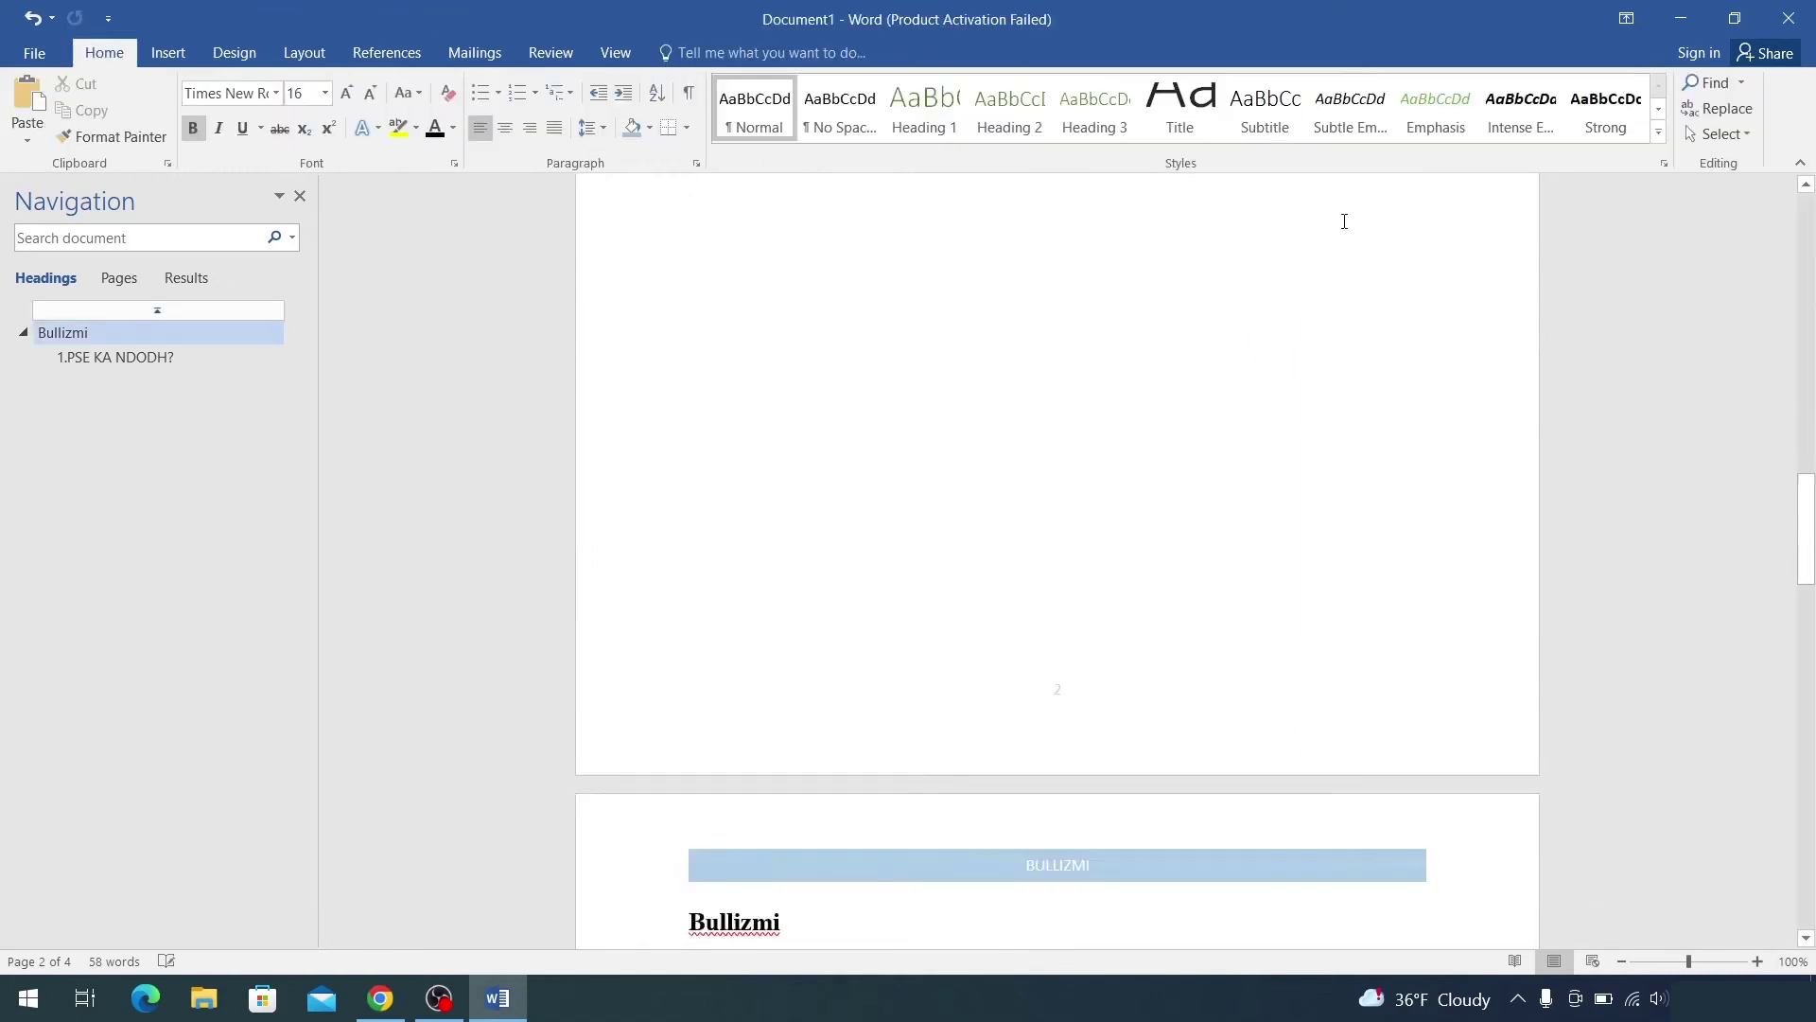
pyautogui.scroll(-4, 1291, 218)
pyautogui.scroll(-5, 1135, 331)
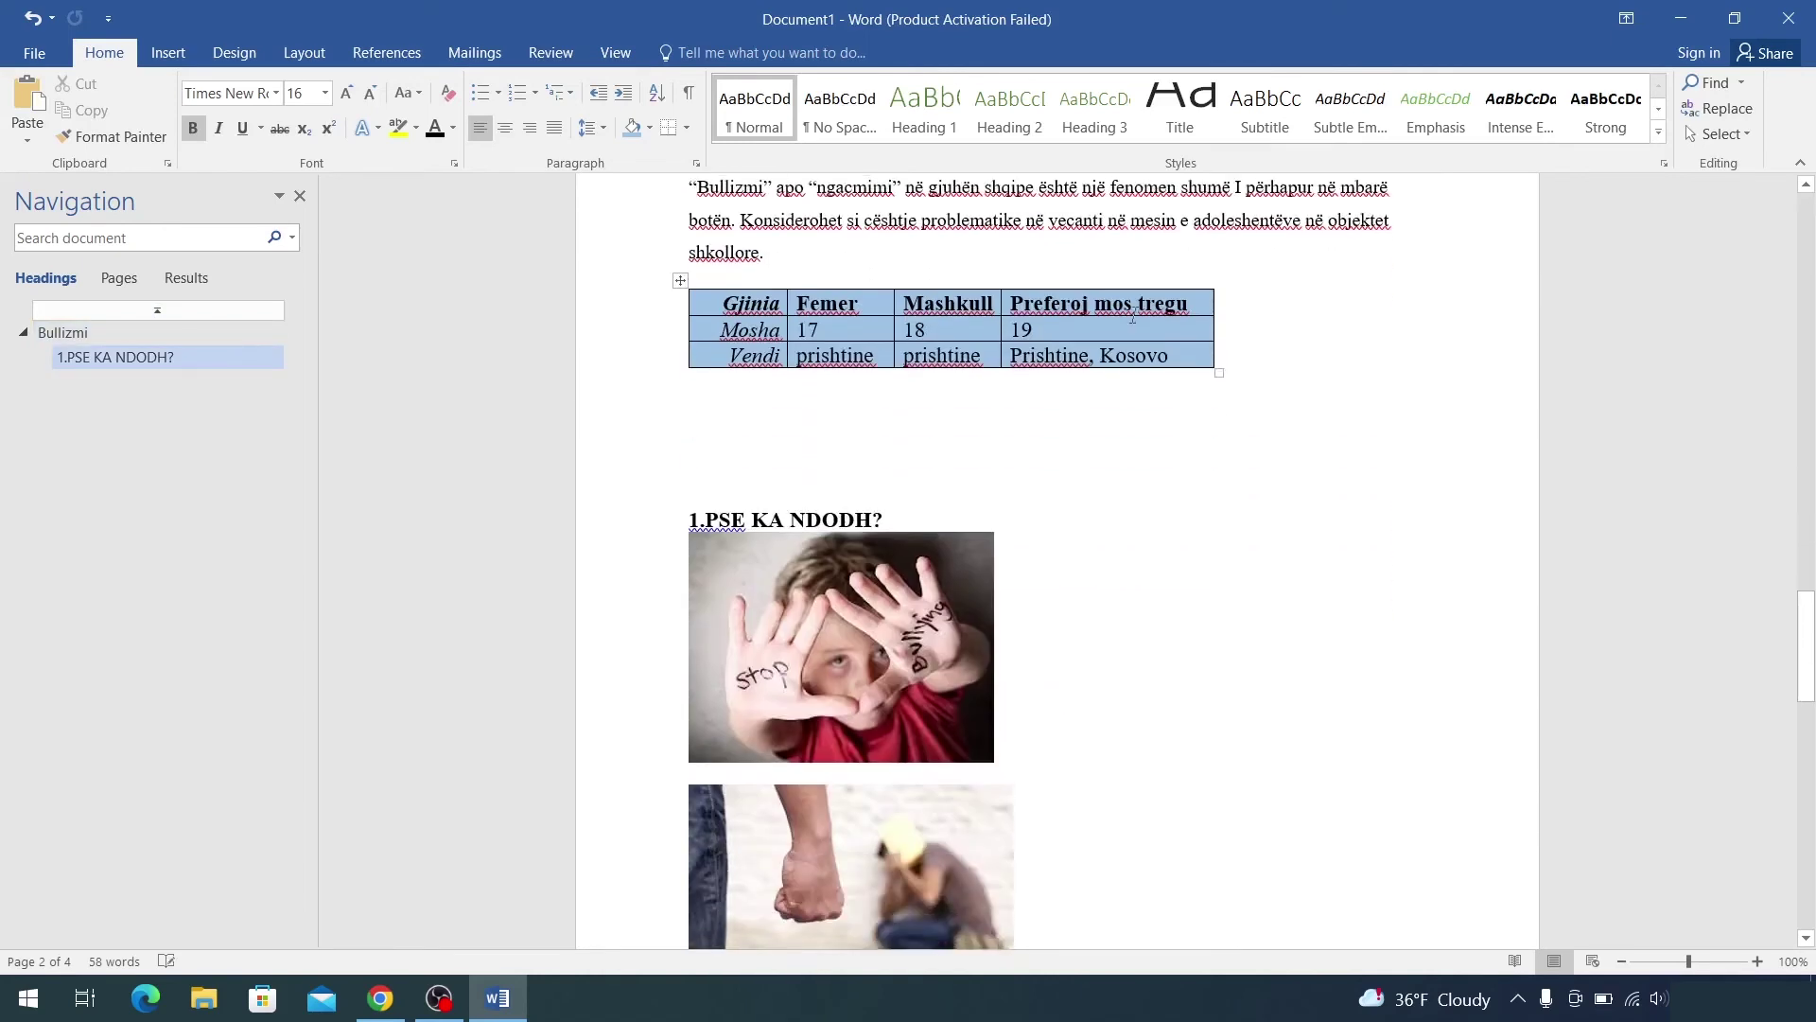
pyautogui.scroll(-3, 1132, 332)
pyautogui.scroll(-2, 1135, 353)
pyautogui.scroll(-1, 1041, 426)
pyautogui.scroll(3, 1059, 372)
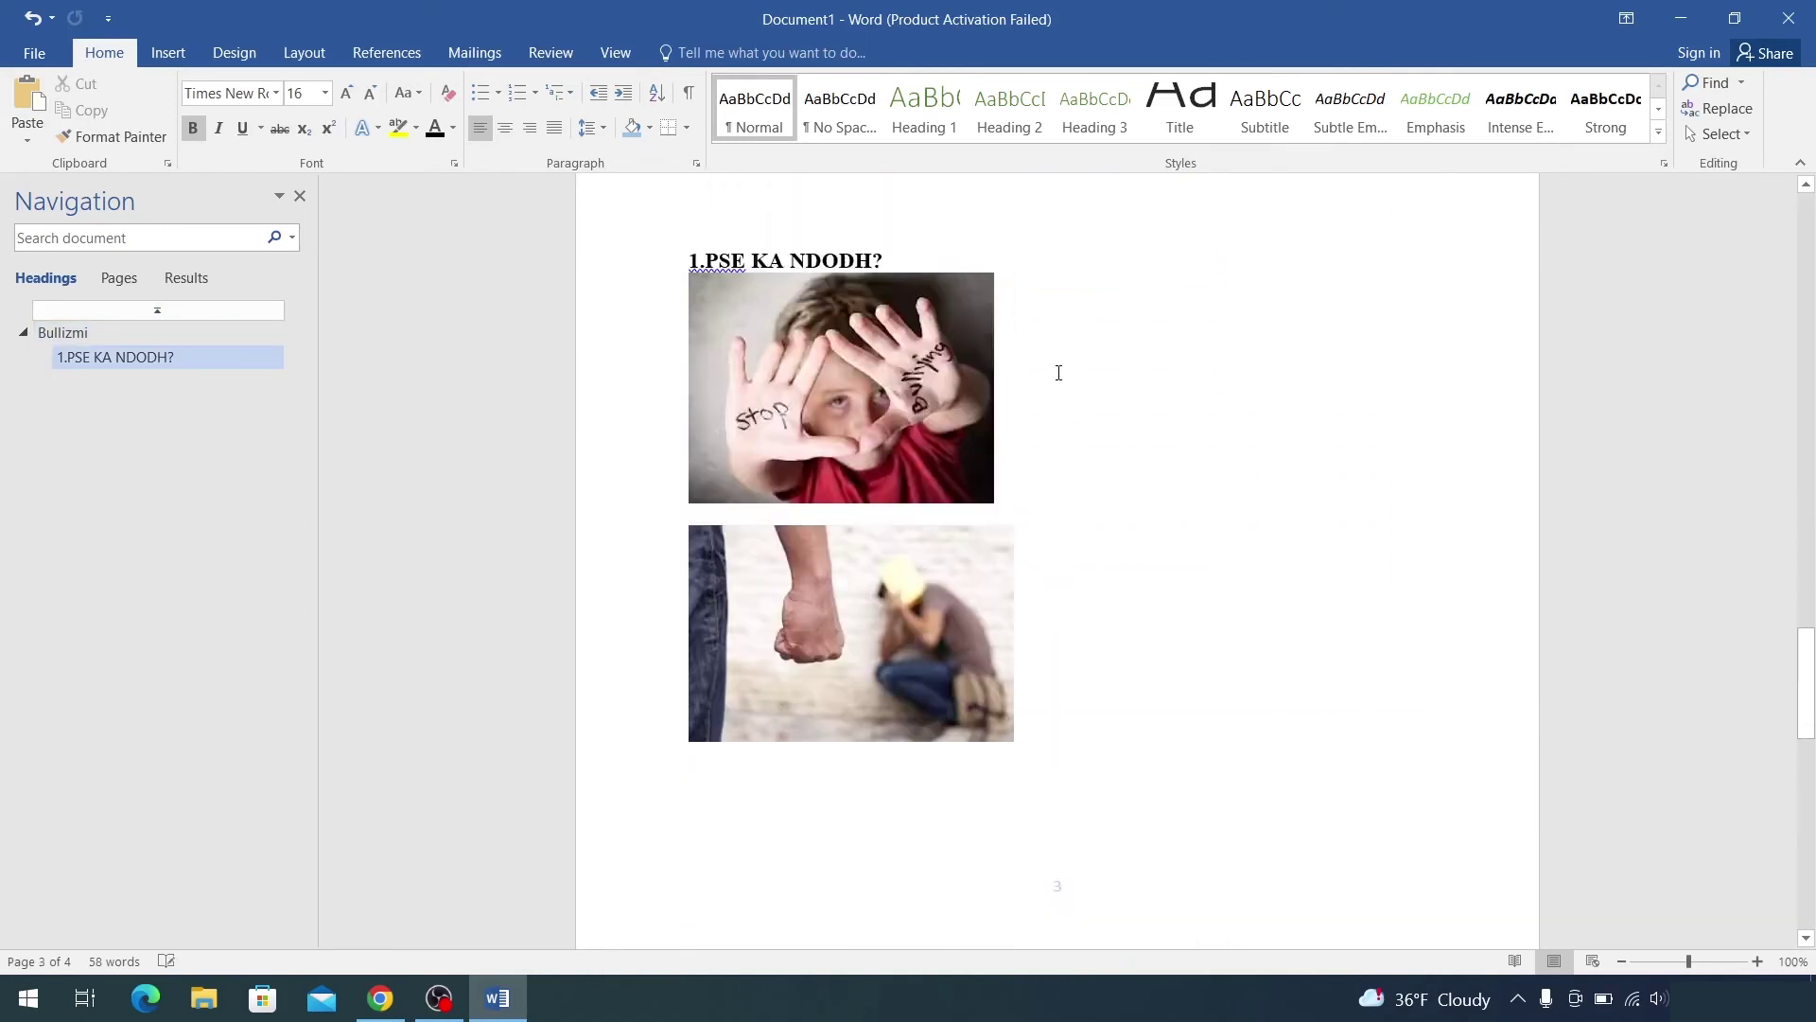
pyautogui.scroll(4, 1058, 373)
pyautogui.scroll(6, 1059, 373)
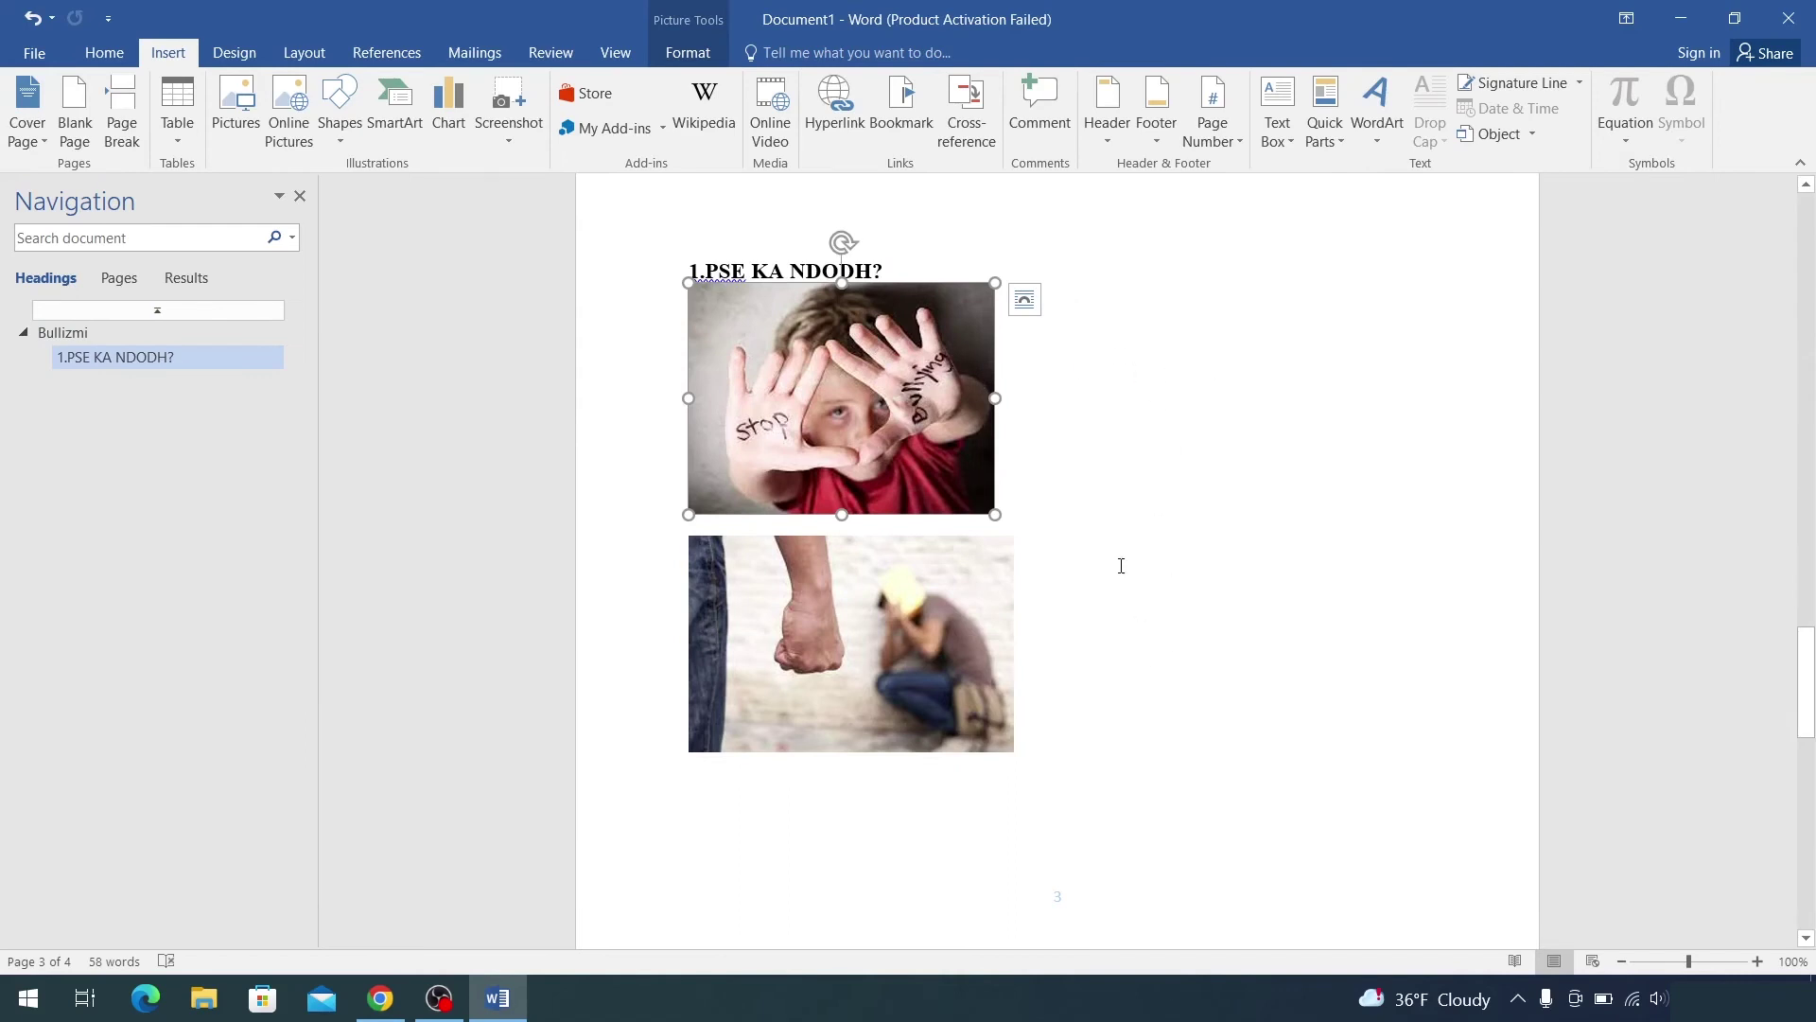
pyautogui.doubleClick(868, 424)
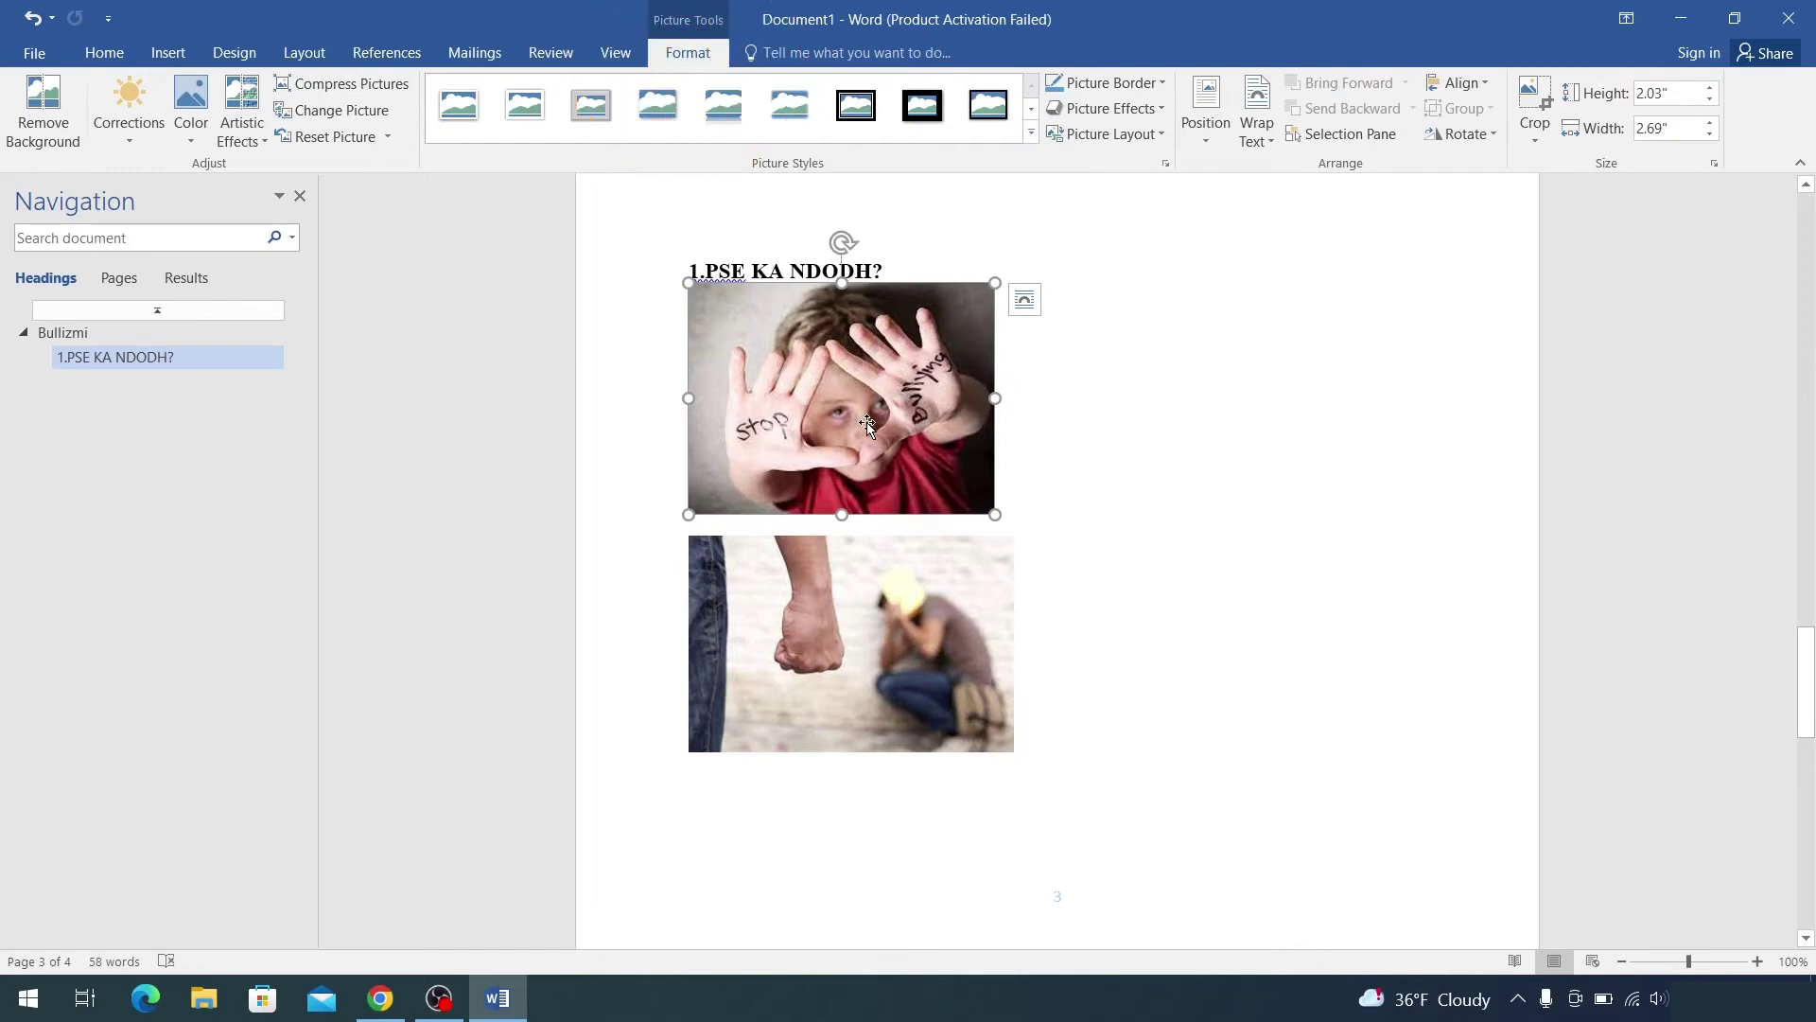
# Step: Add the caption 'Figure 1. Bullizmi tek femijet' below the b1 photo
pyautogui.rightClick(867, 424)
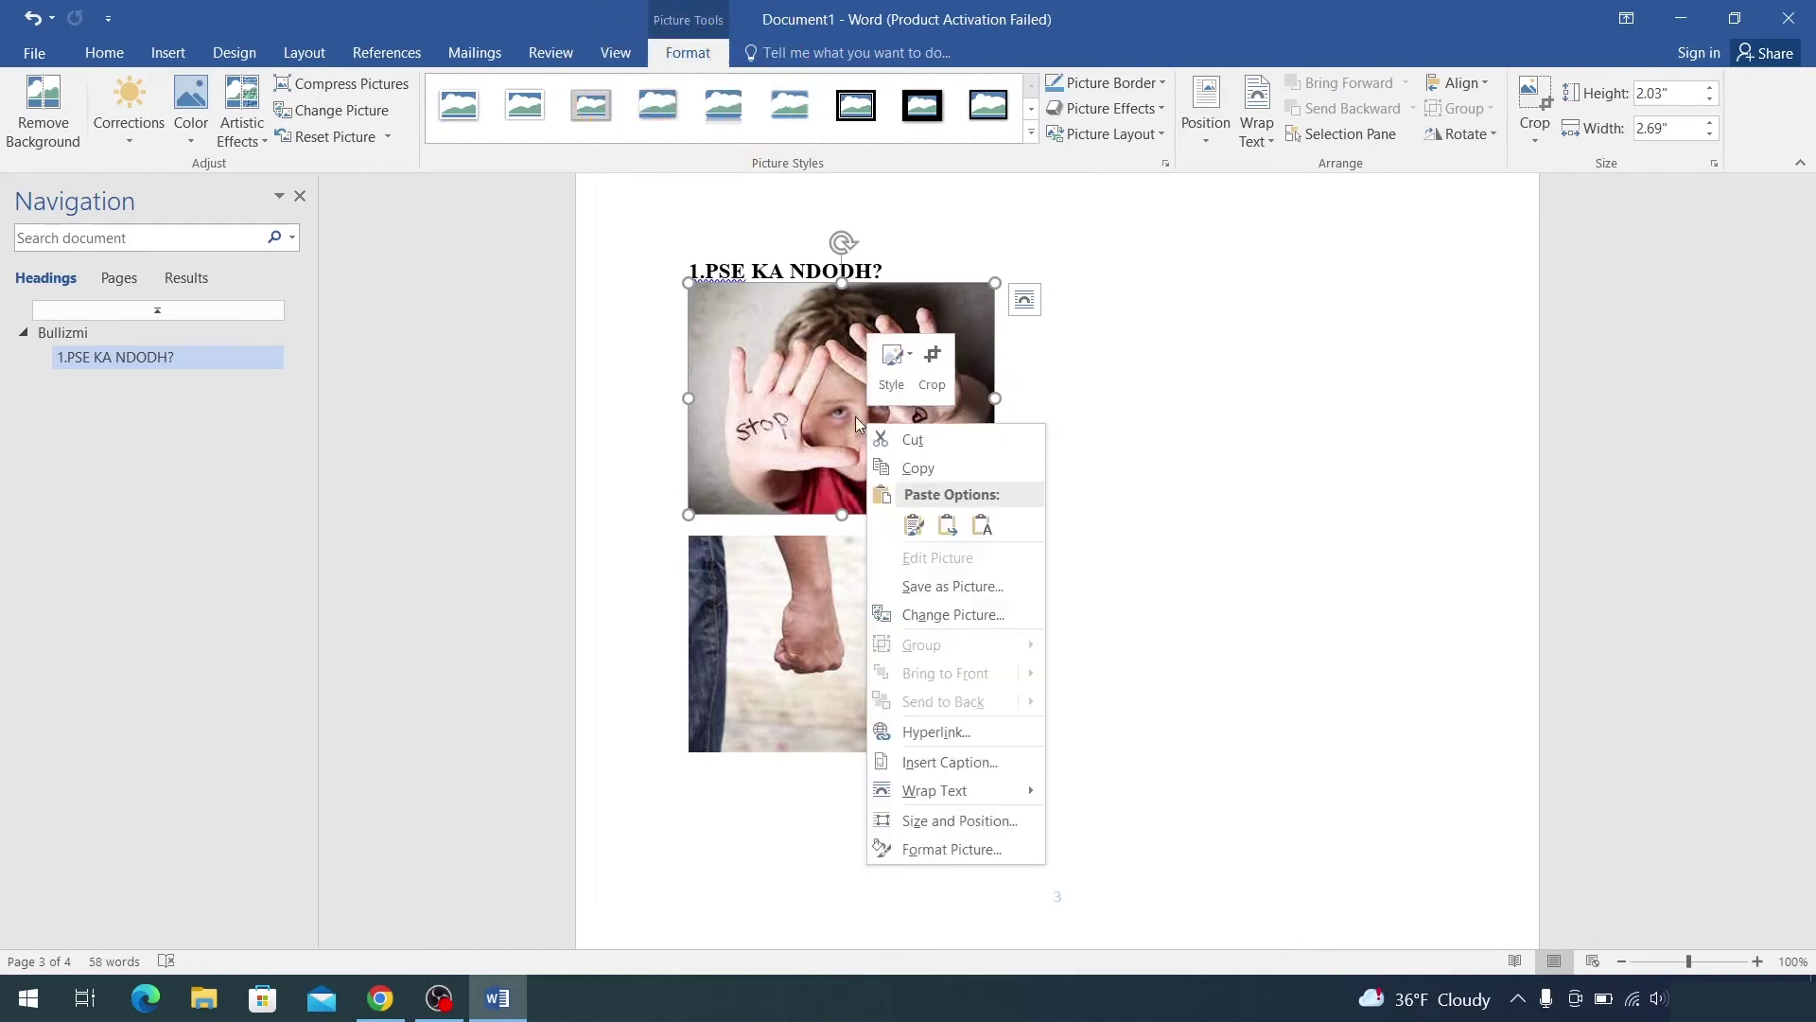
pyautogui.click(1001, 761)
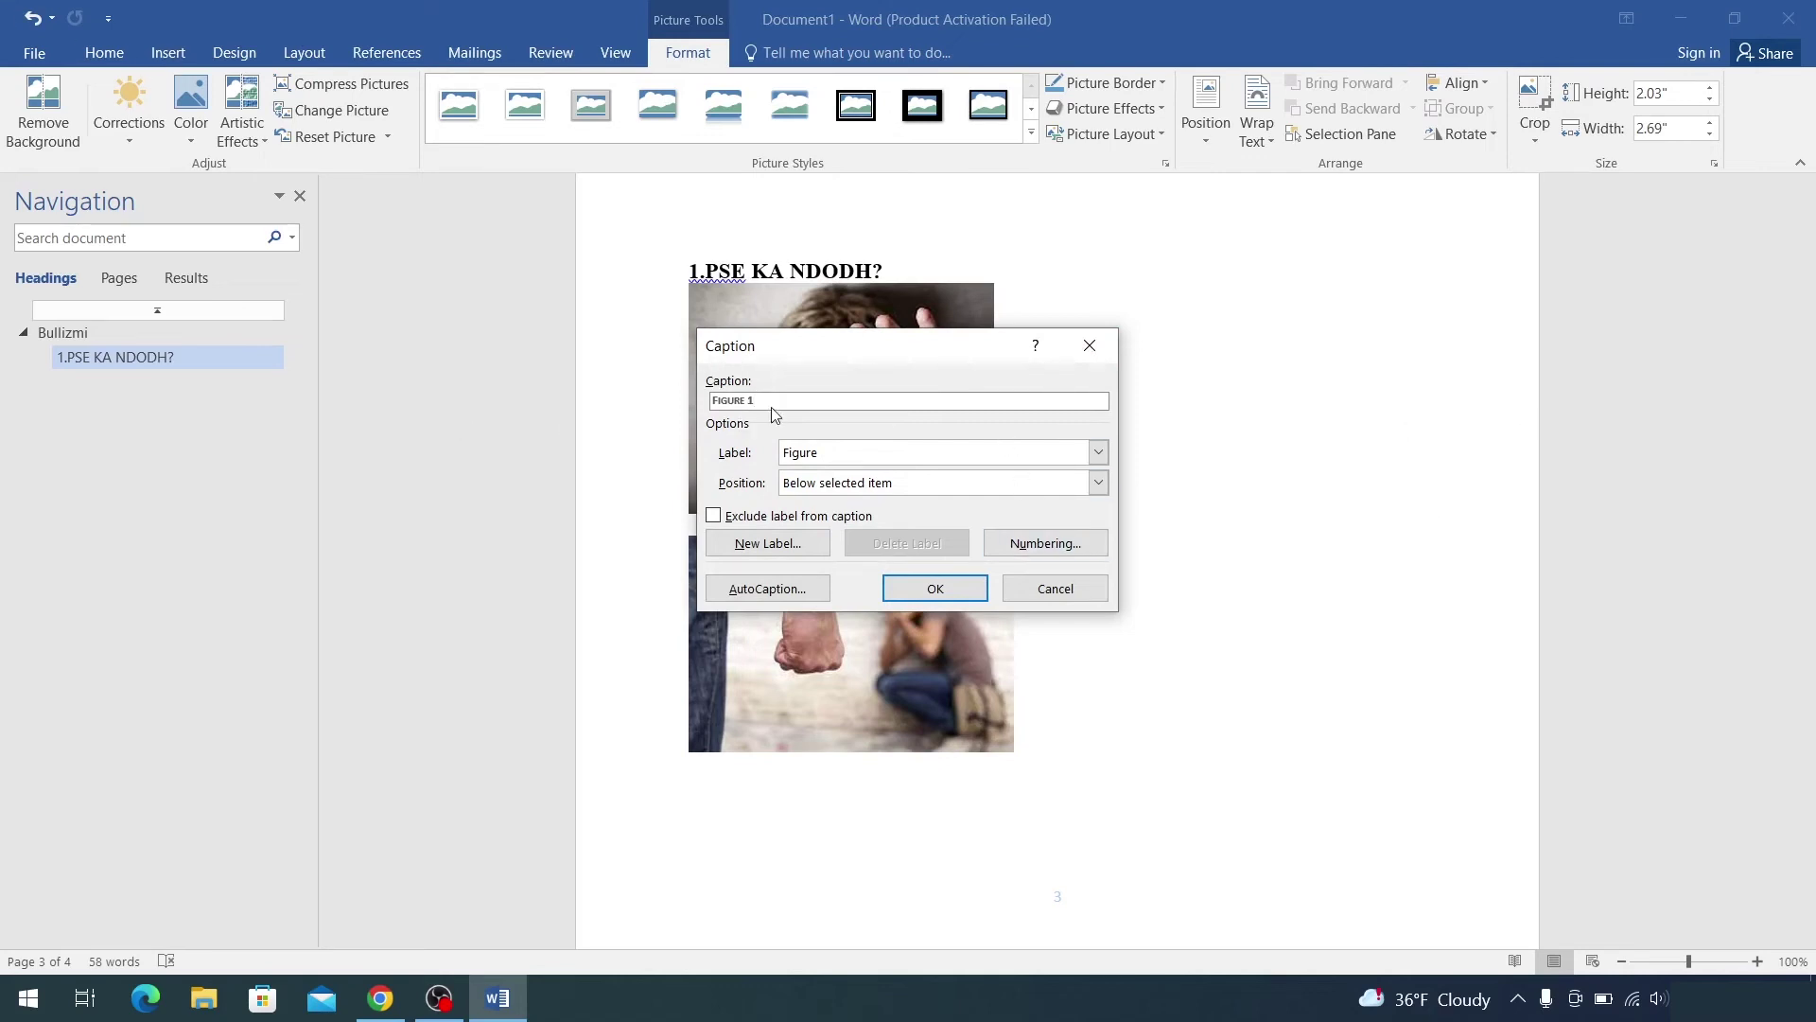
pyautogui.write('. BULLIZMI TEK FEMIJET')
pyautogui.click(1104, 488)
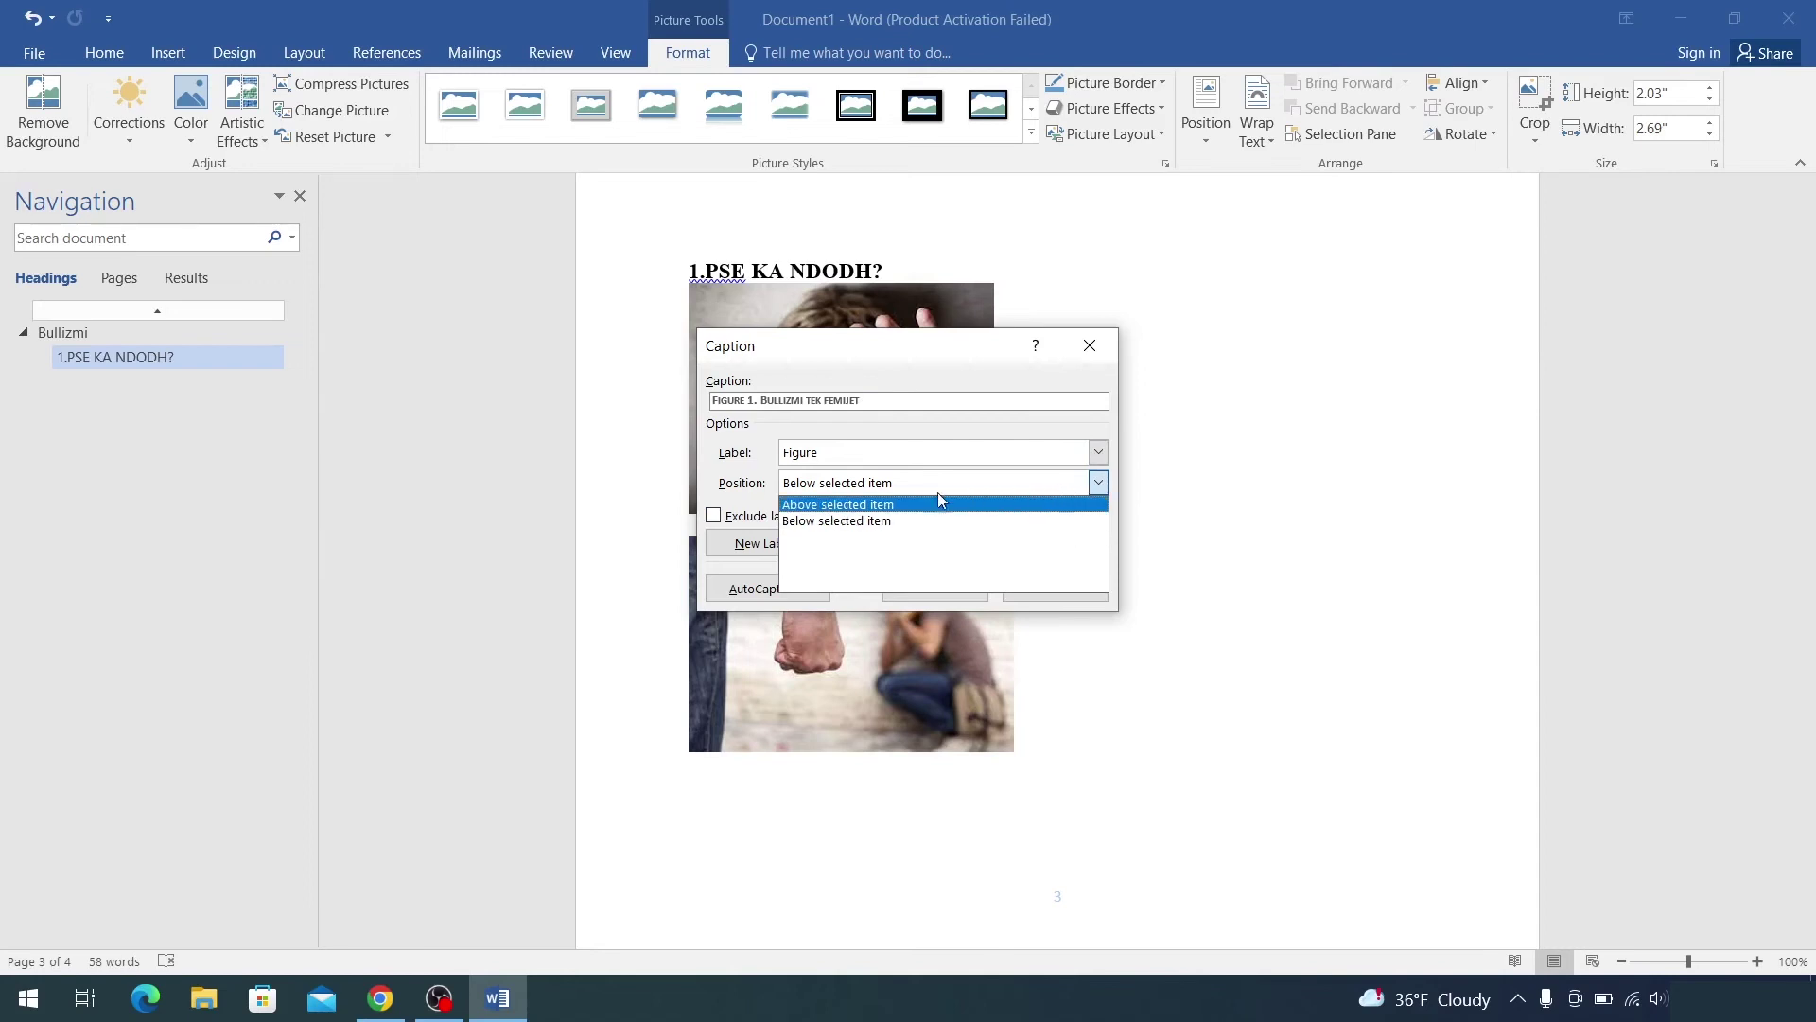
pyautogui.click(891, 522)
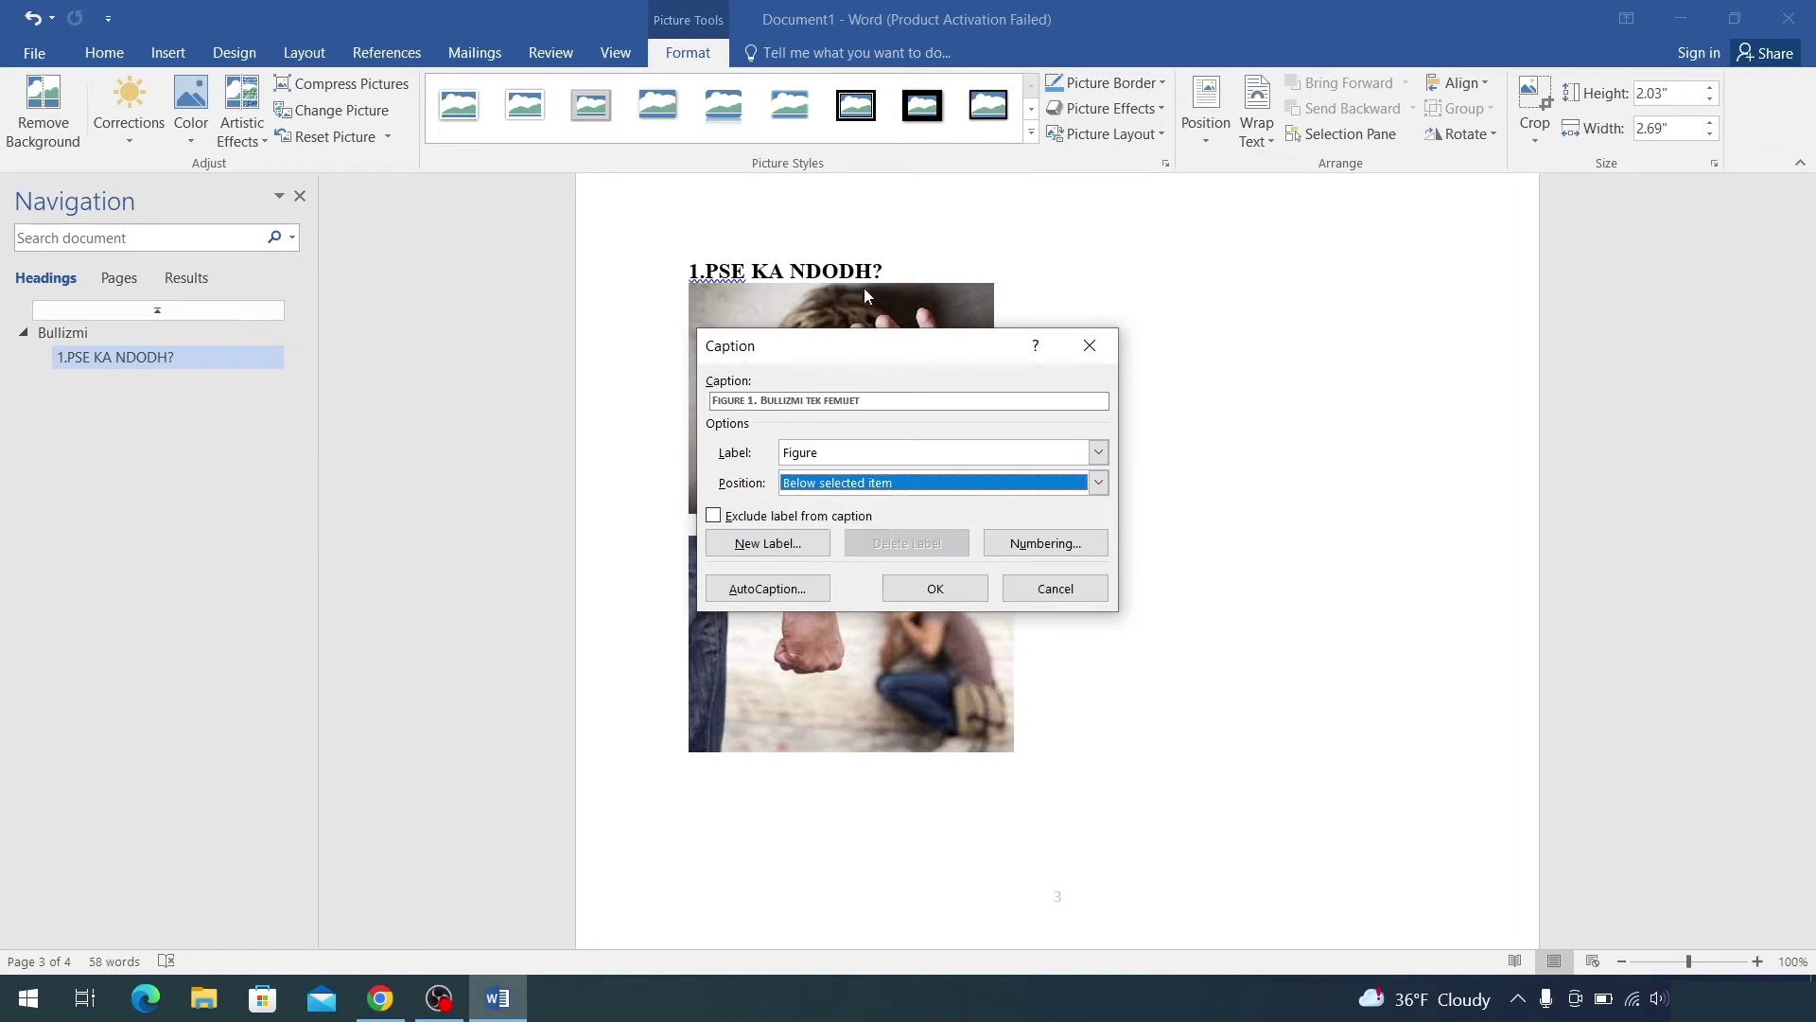
pyautogui.click(936, 589)
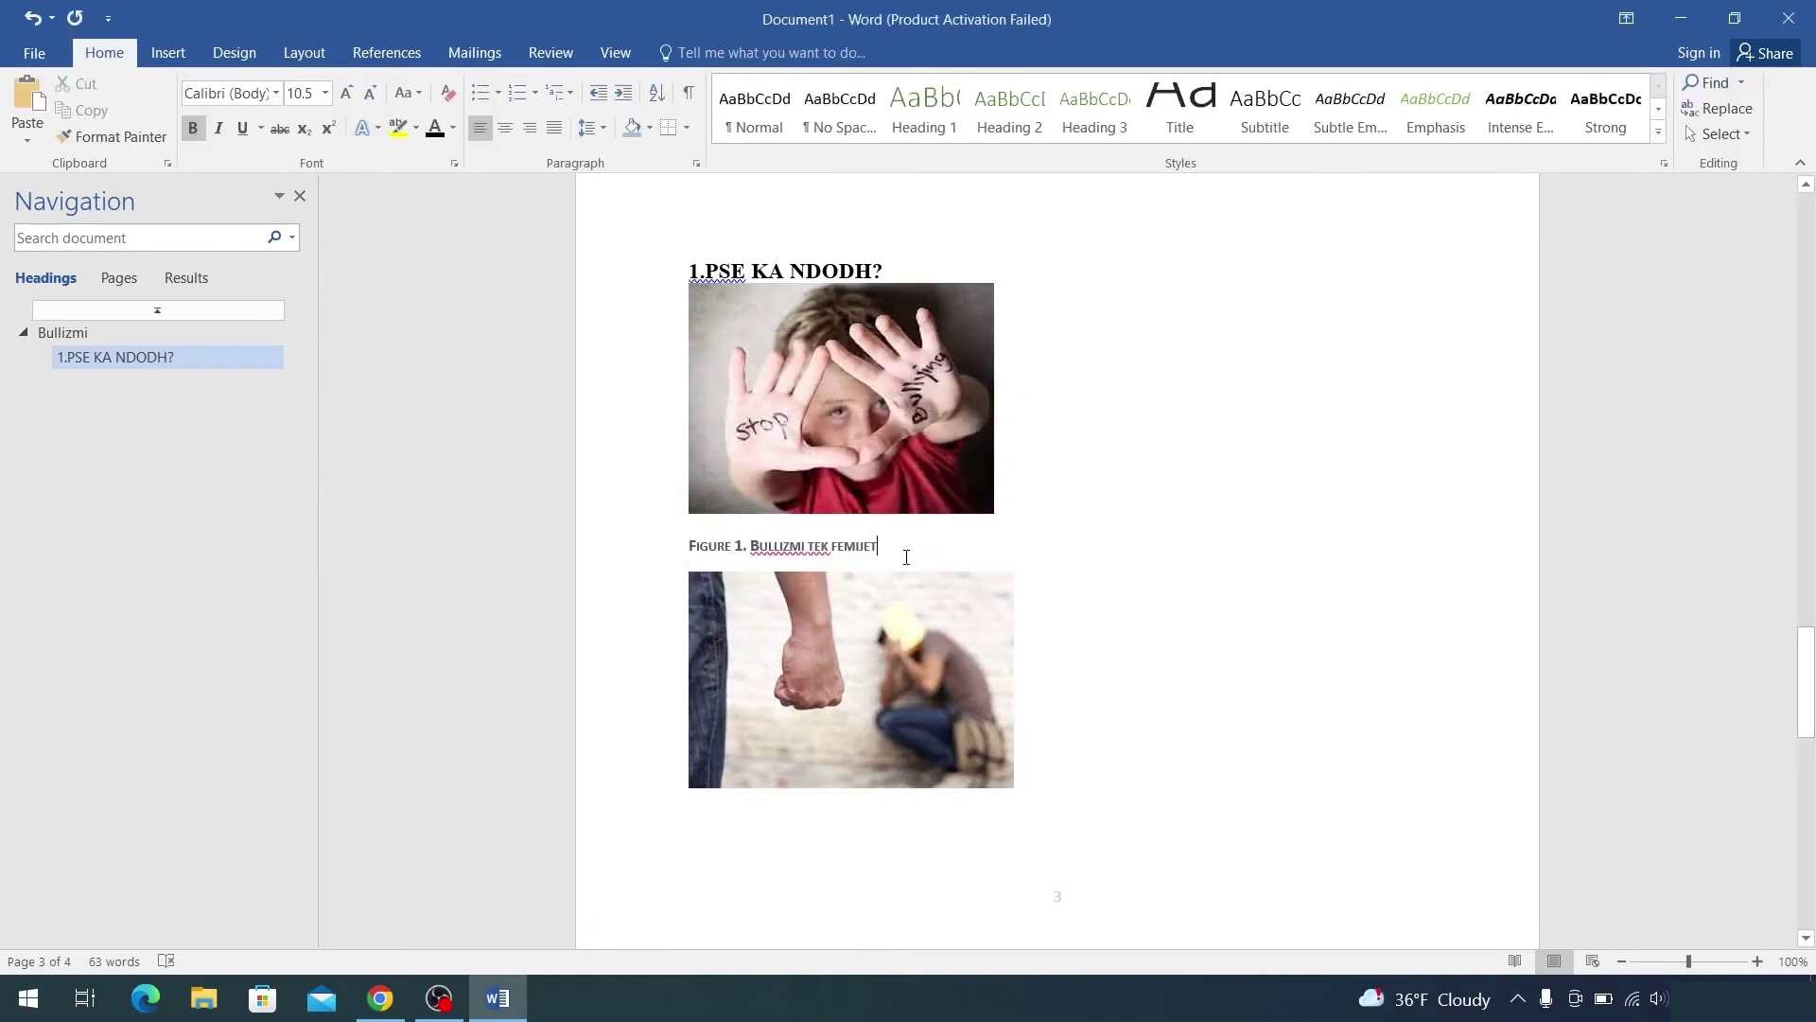
# Step: Make the Figure 1 caption Times New Roman, 10 pt, italic, with bold removed
pyautogui.moveTo(882, 549); pyautogui.dragTo(706, 551)
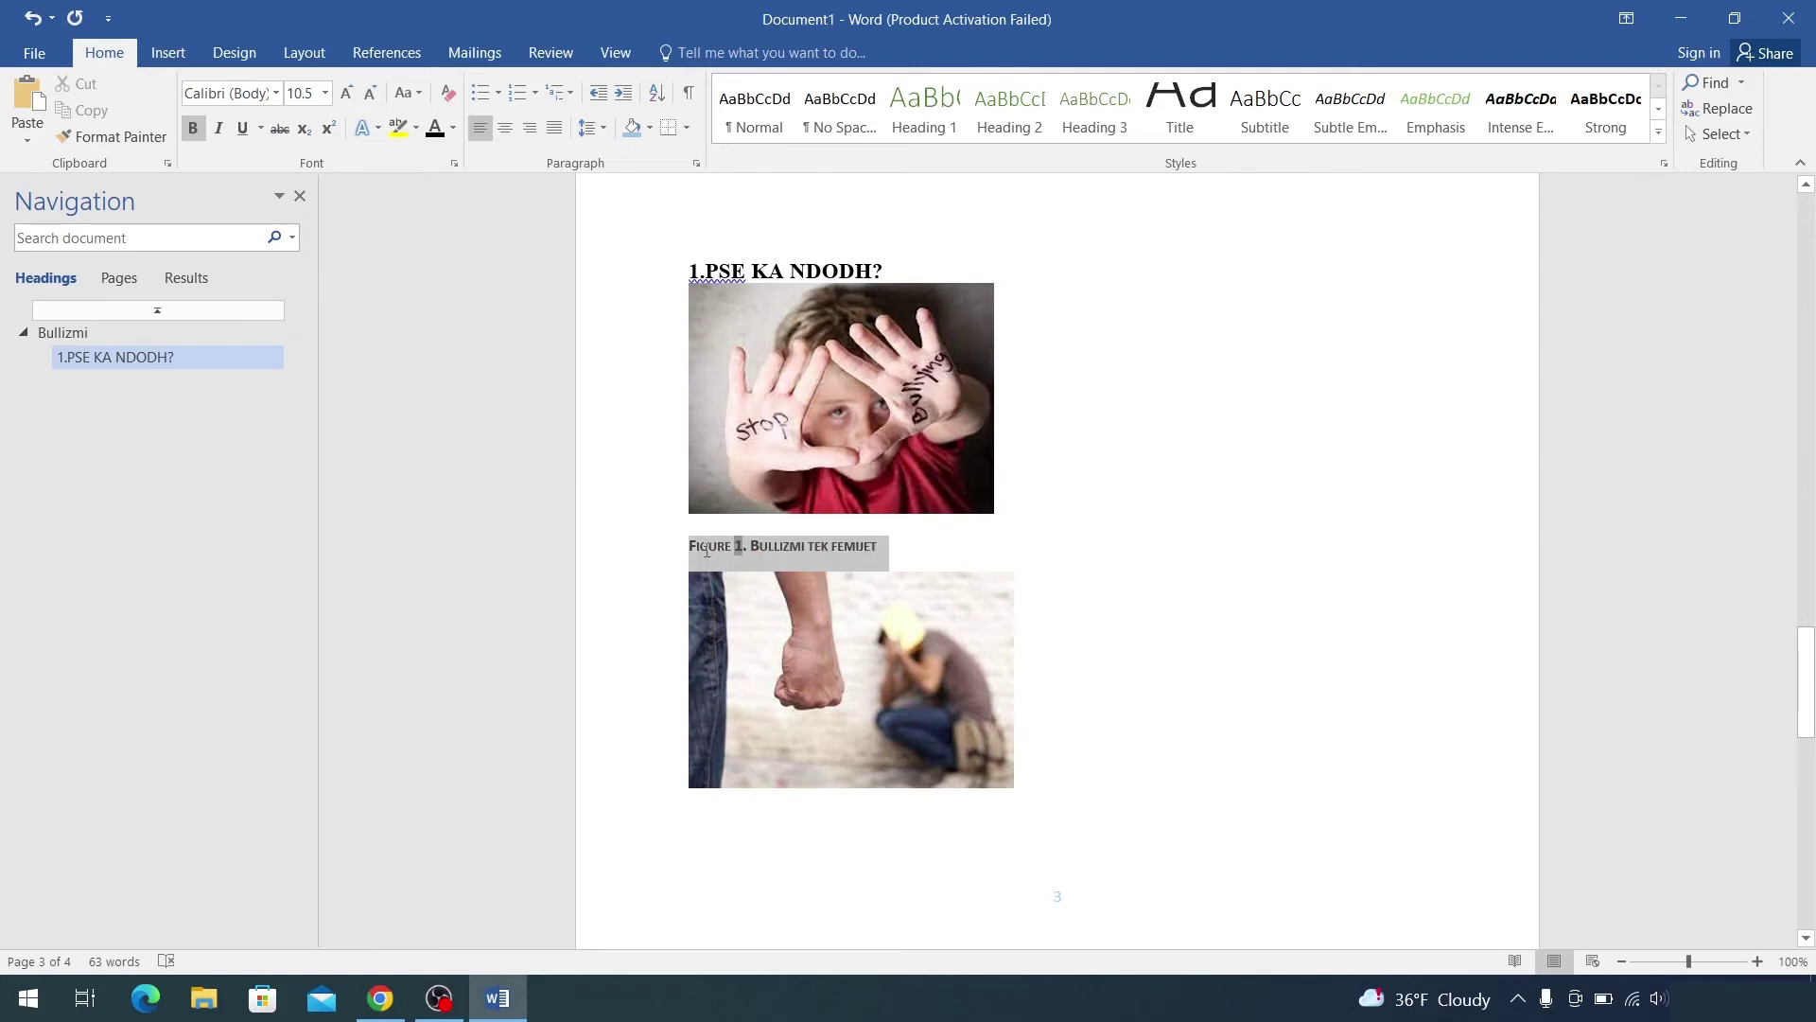
pyautogui.click(249, 92)
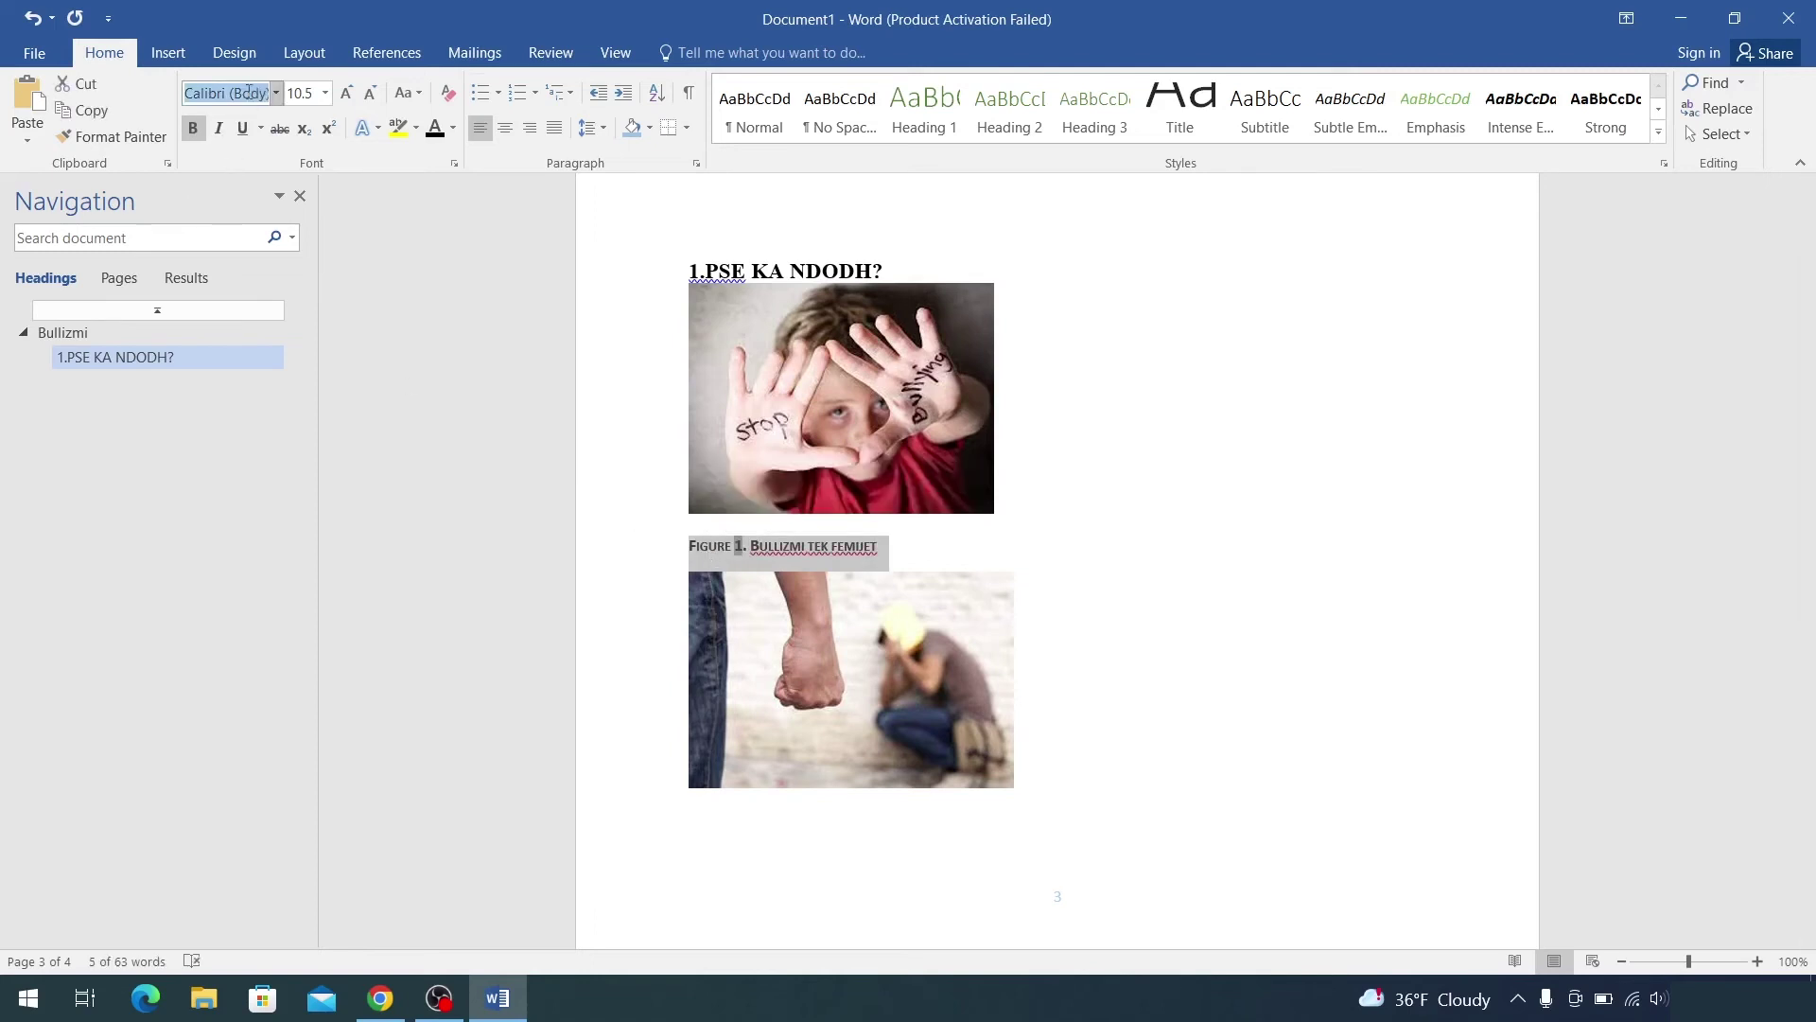
pyautogui.write('Times New R')
pyautogui.press('Return')
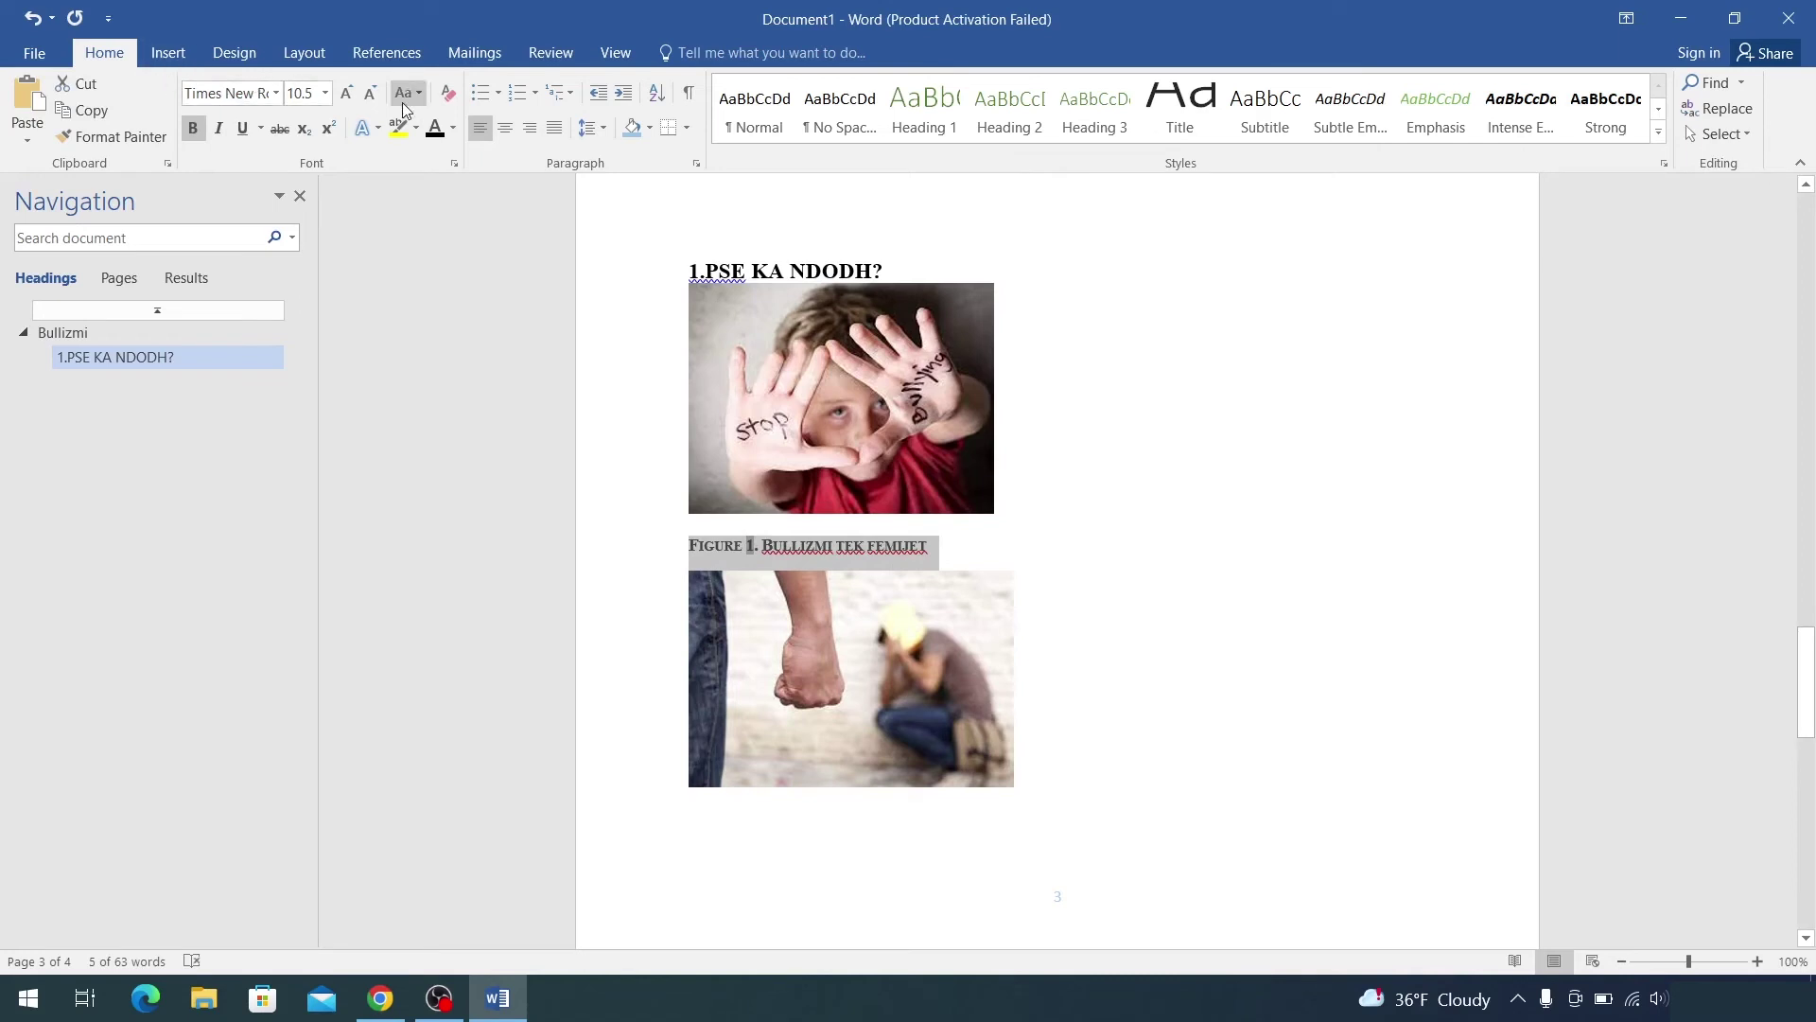
pyautogui.click(370, 92)
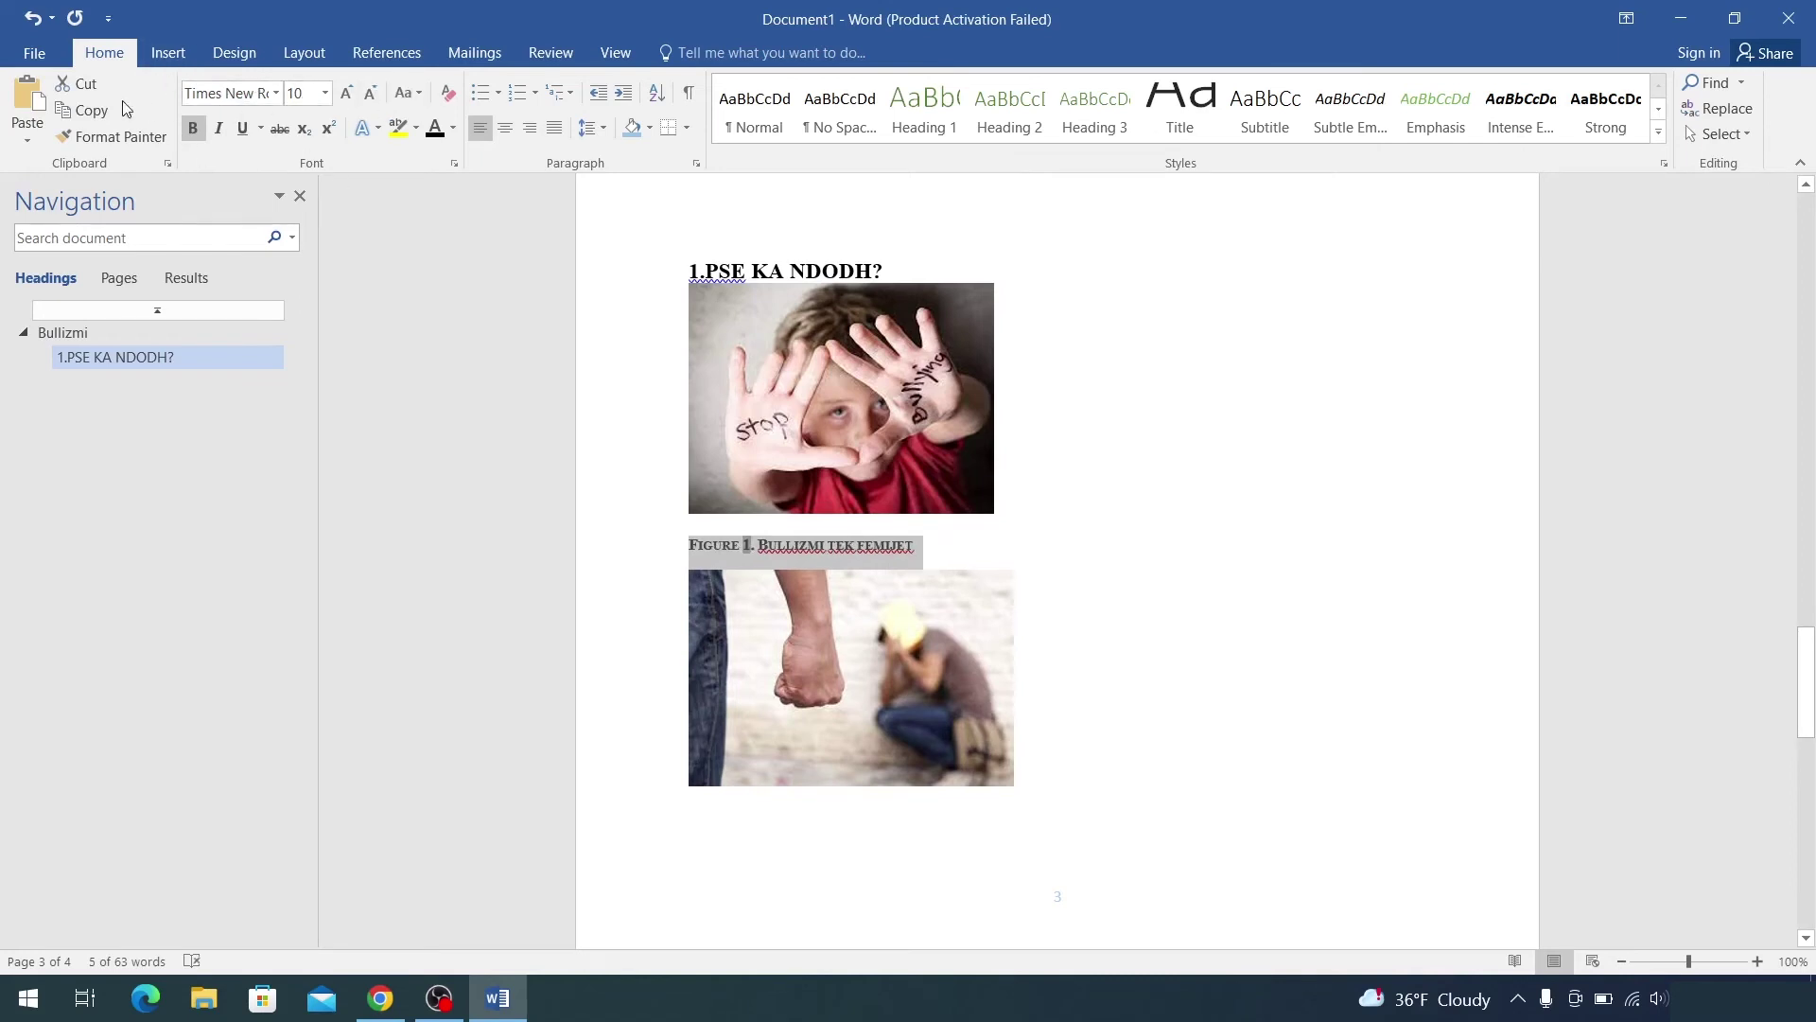
pyautogui.click(216, 128)
pyautogui.click(192, 128)
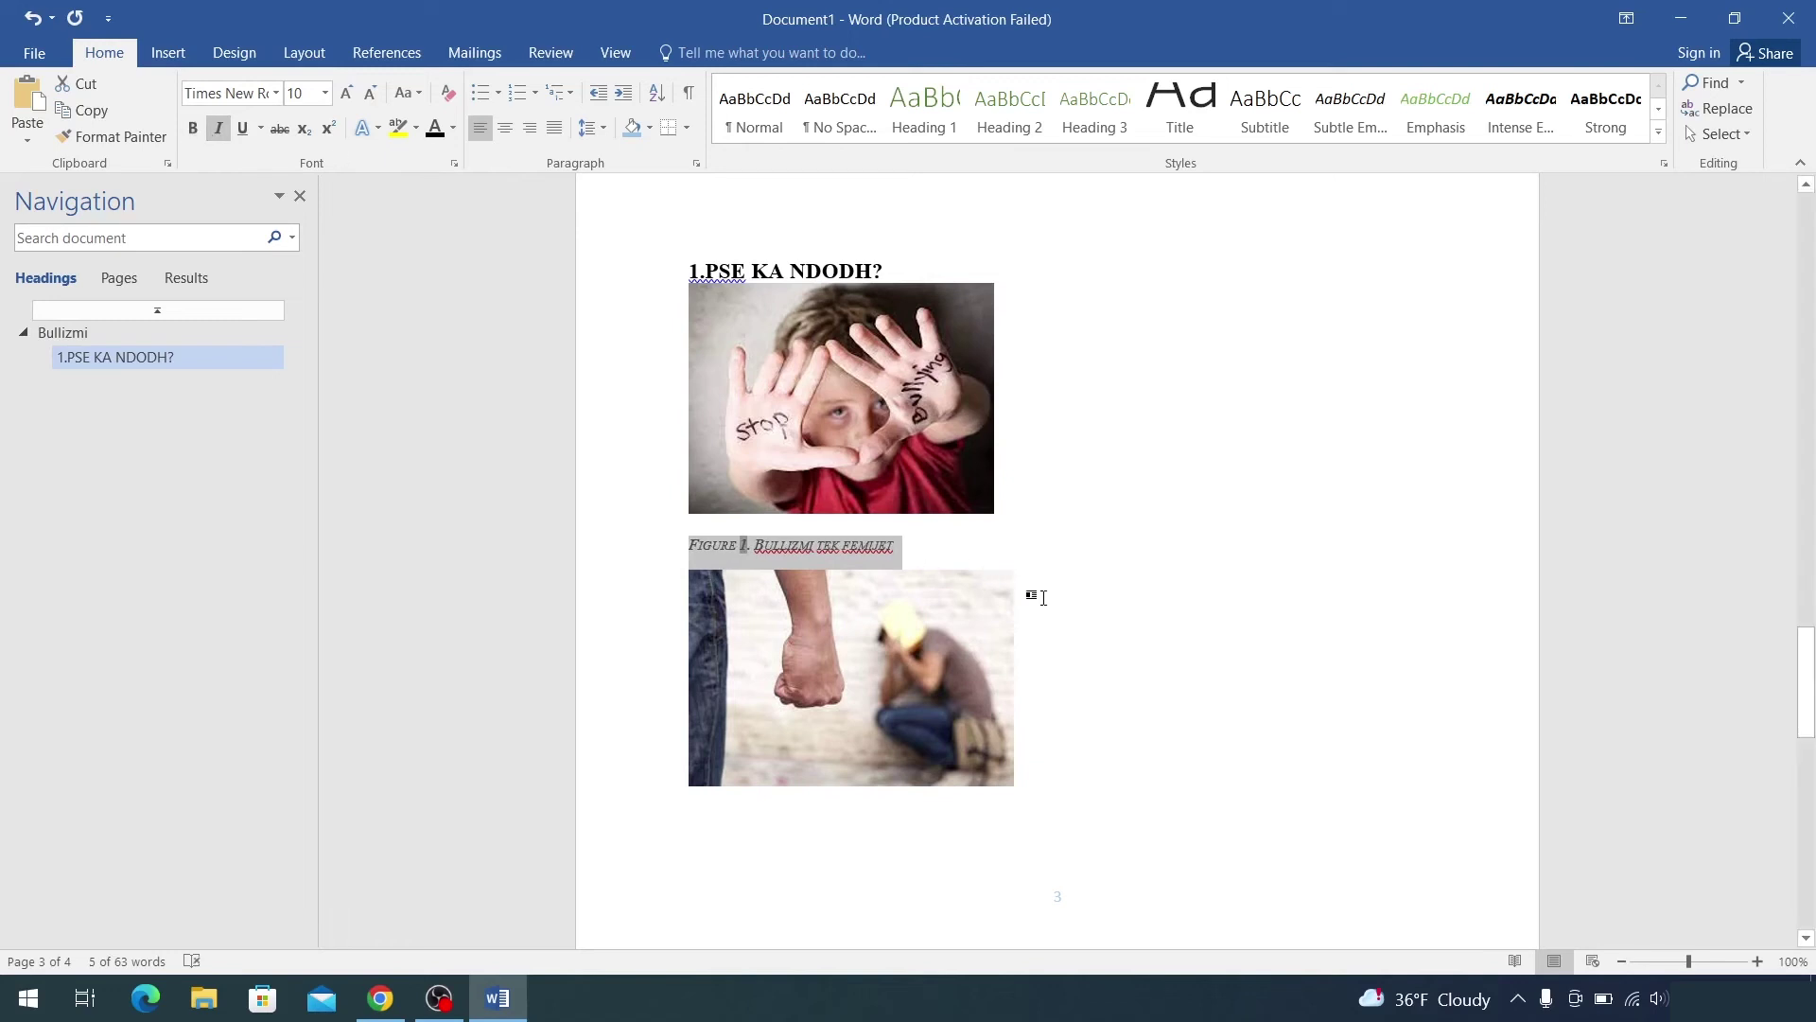
# Step: Select the second photo, ready for captioning from the References tools
pyautogui.click(1029, 596)
pyautogui.click(924, 644)
pyautogui.hotkey('alt', 's')
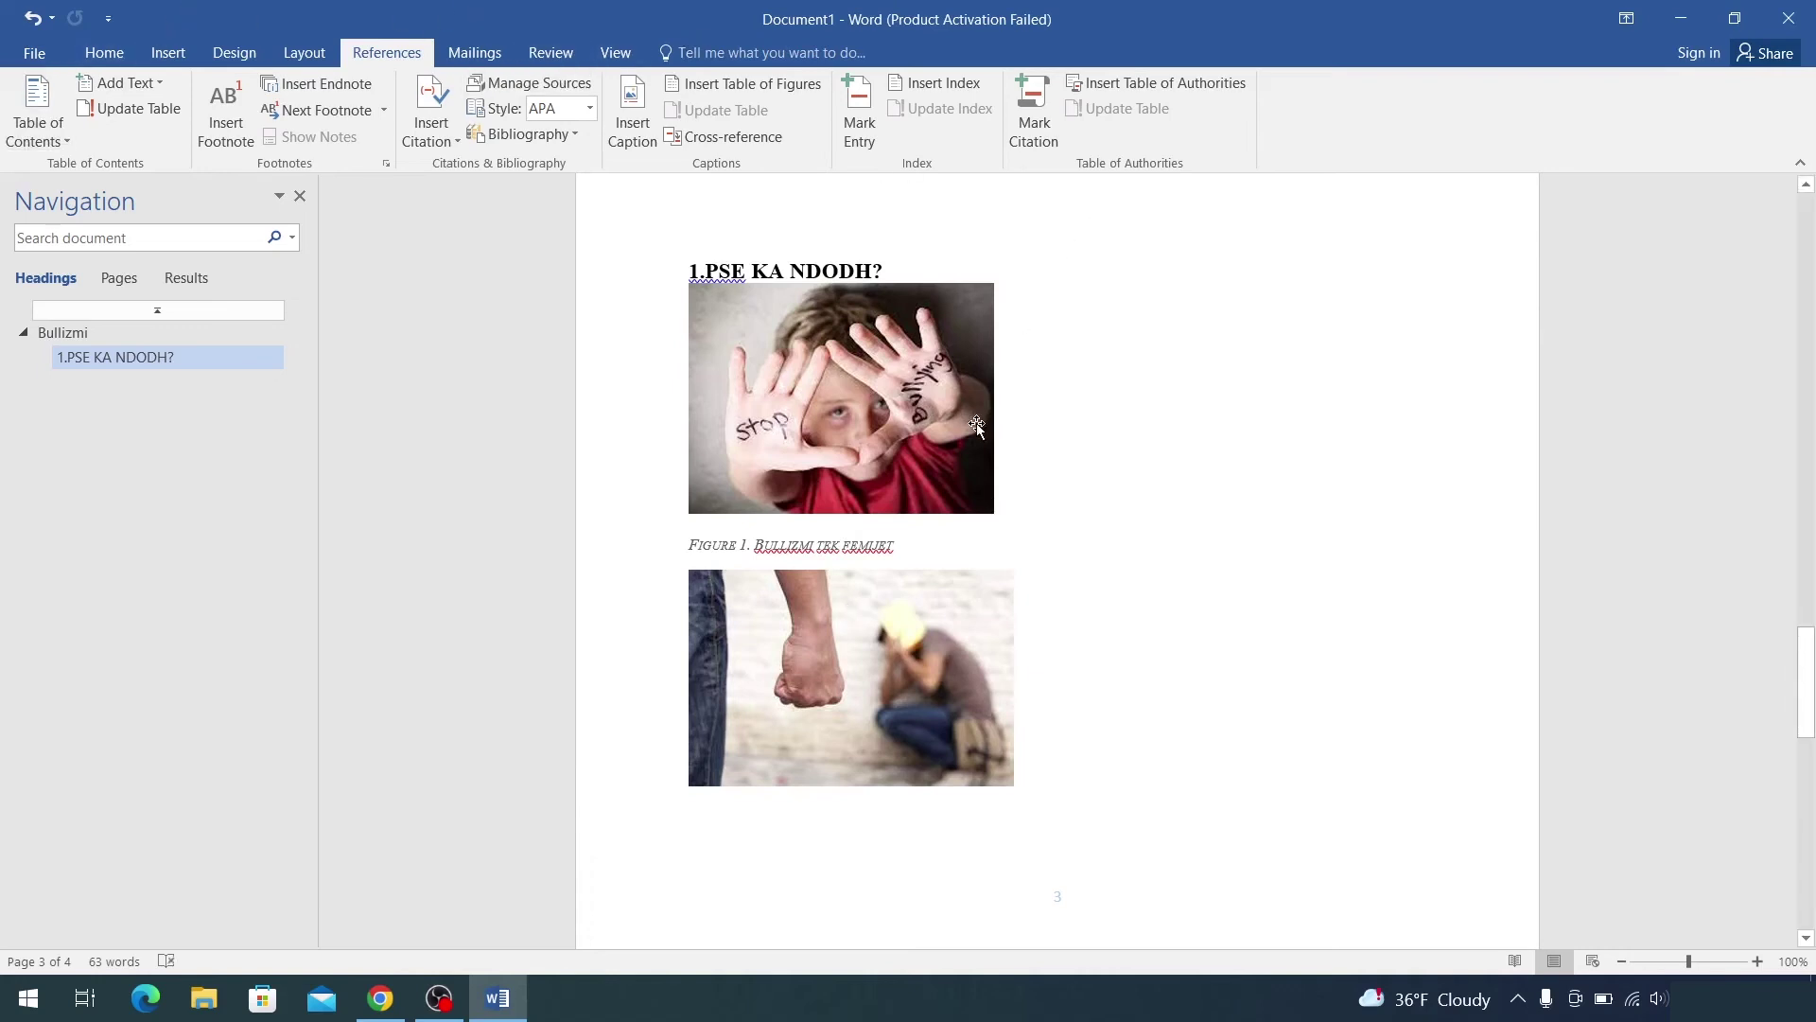
# Step: Caption the clenched-fist picture 'Figure 2. Frika prej bullizmit' with label Figure, positioned below
pyautogui.click(919, 693)
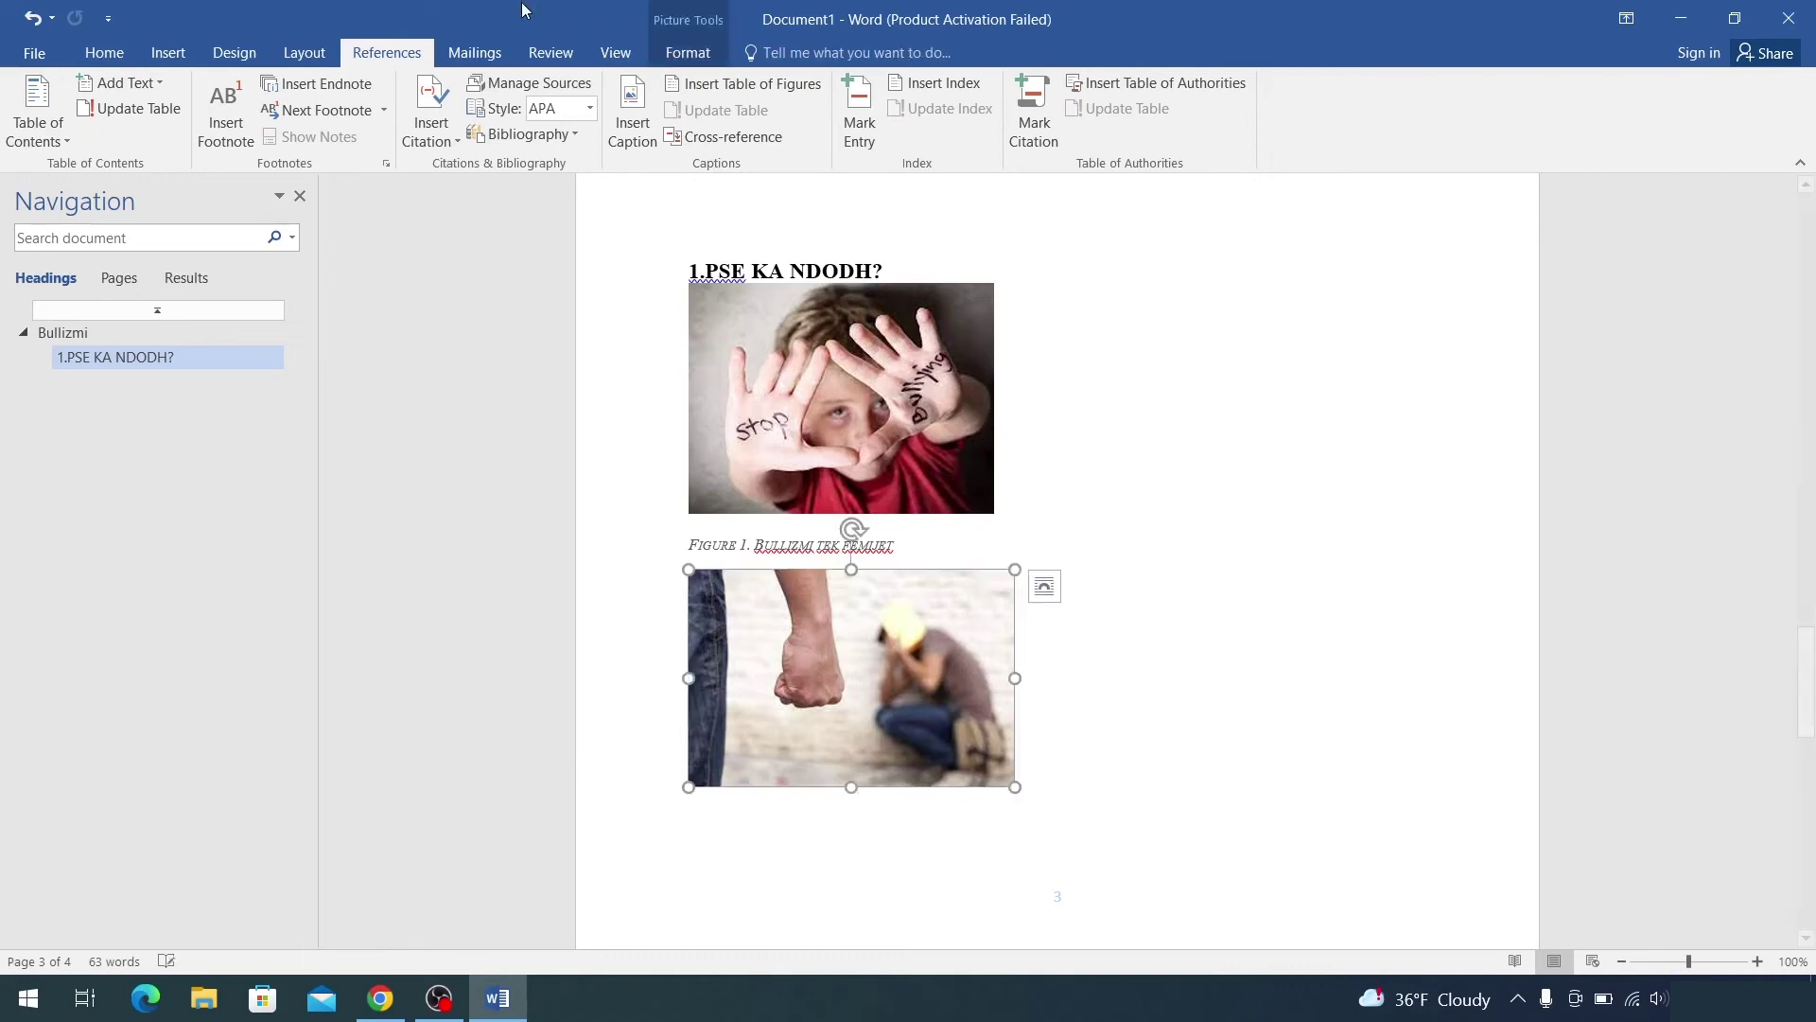
pyautogui.click(632, 112)
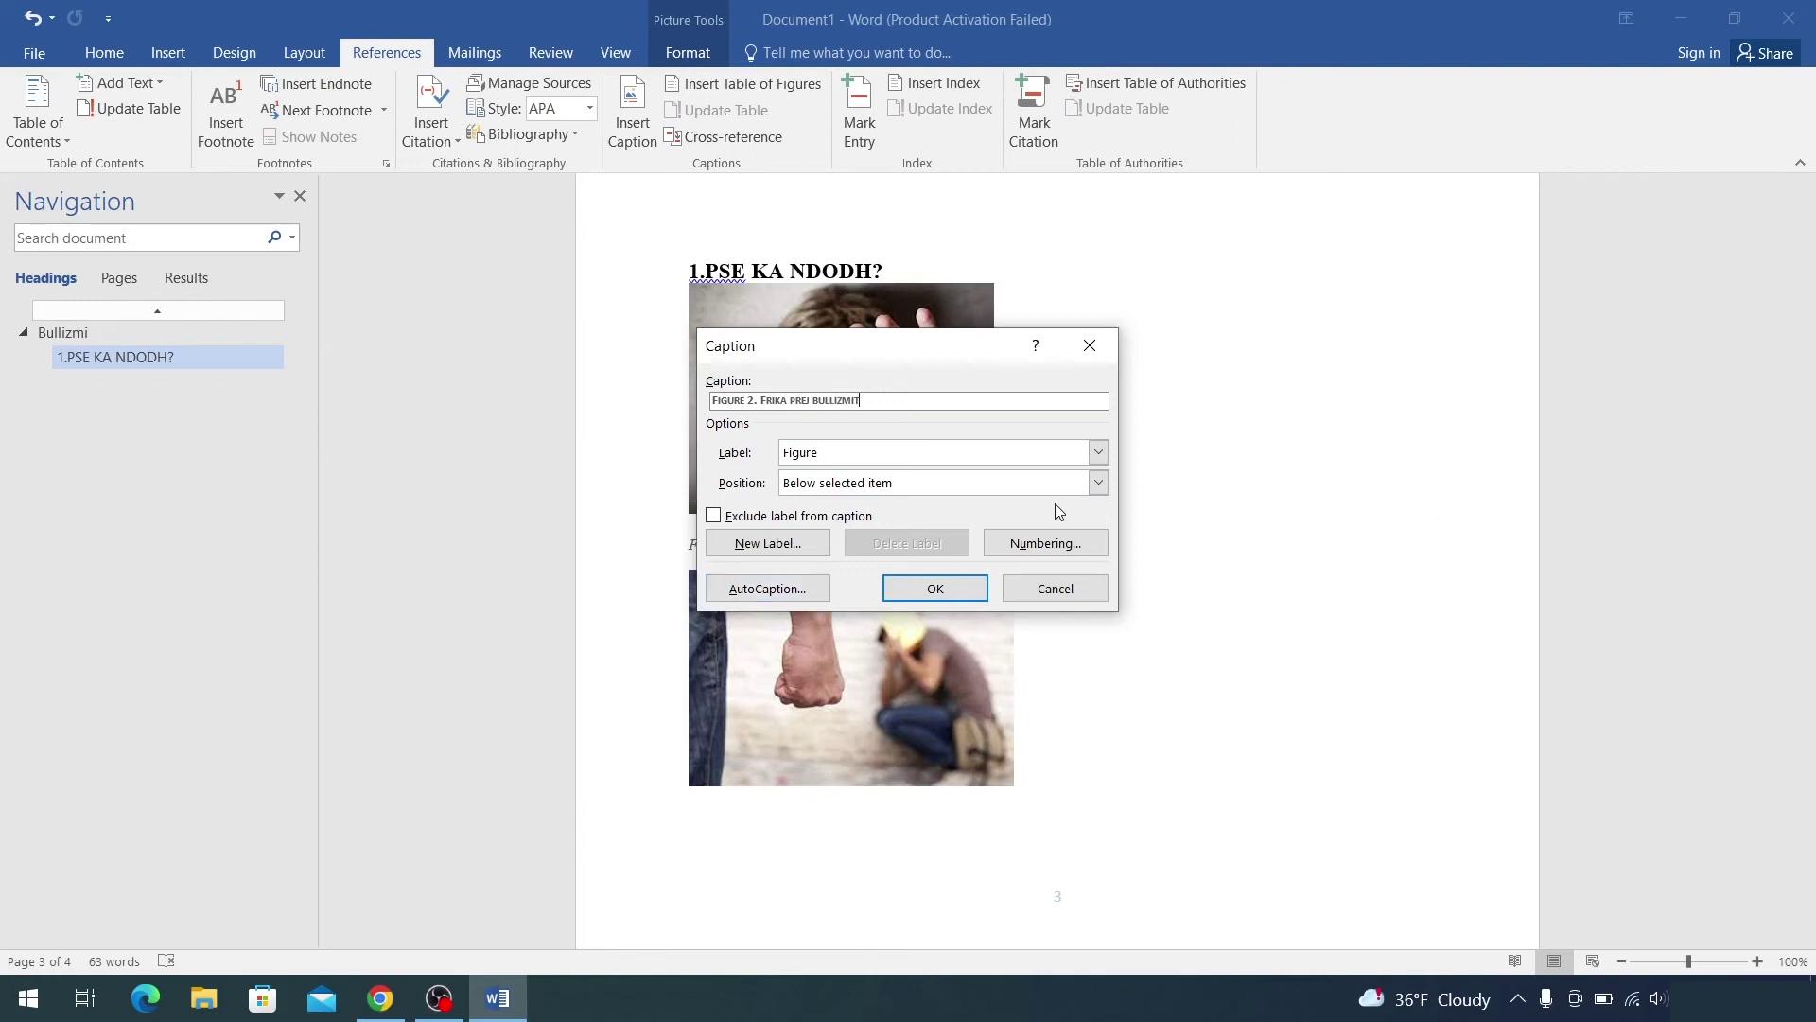
pyautogui.click(1097, 455)
pyautogui.click(757, 470)
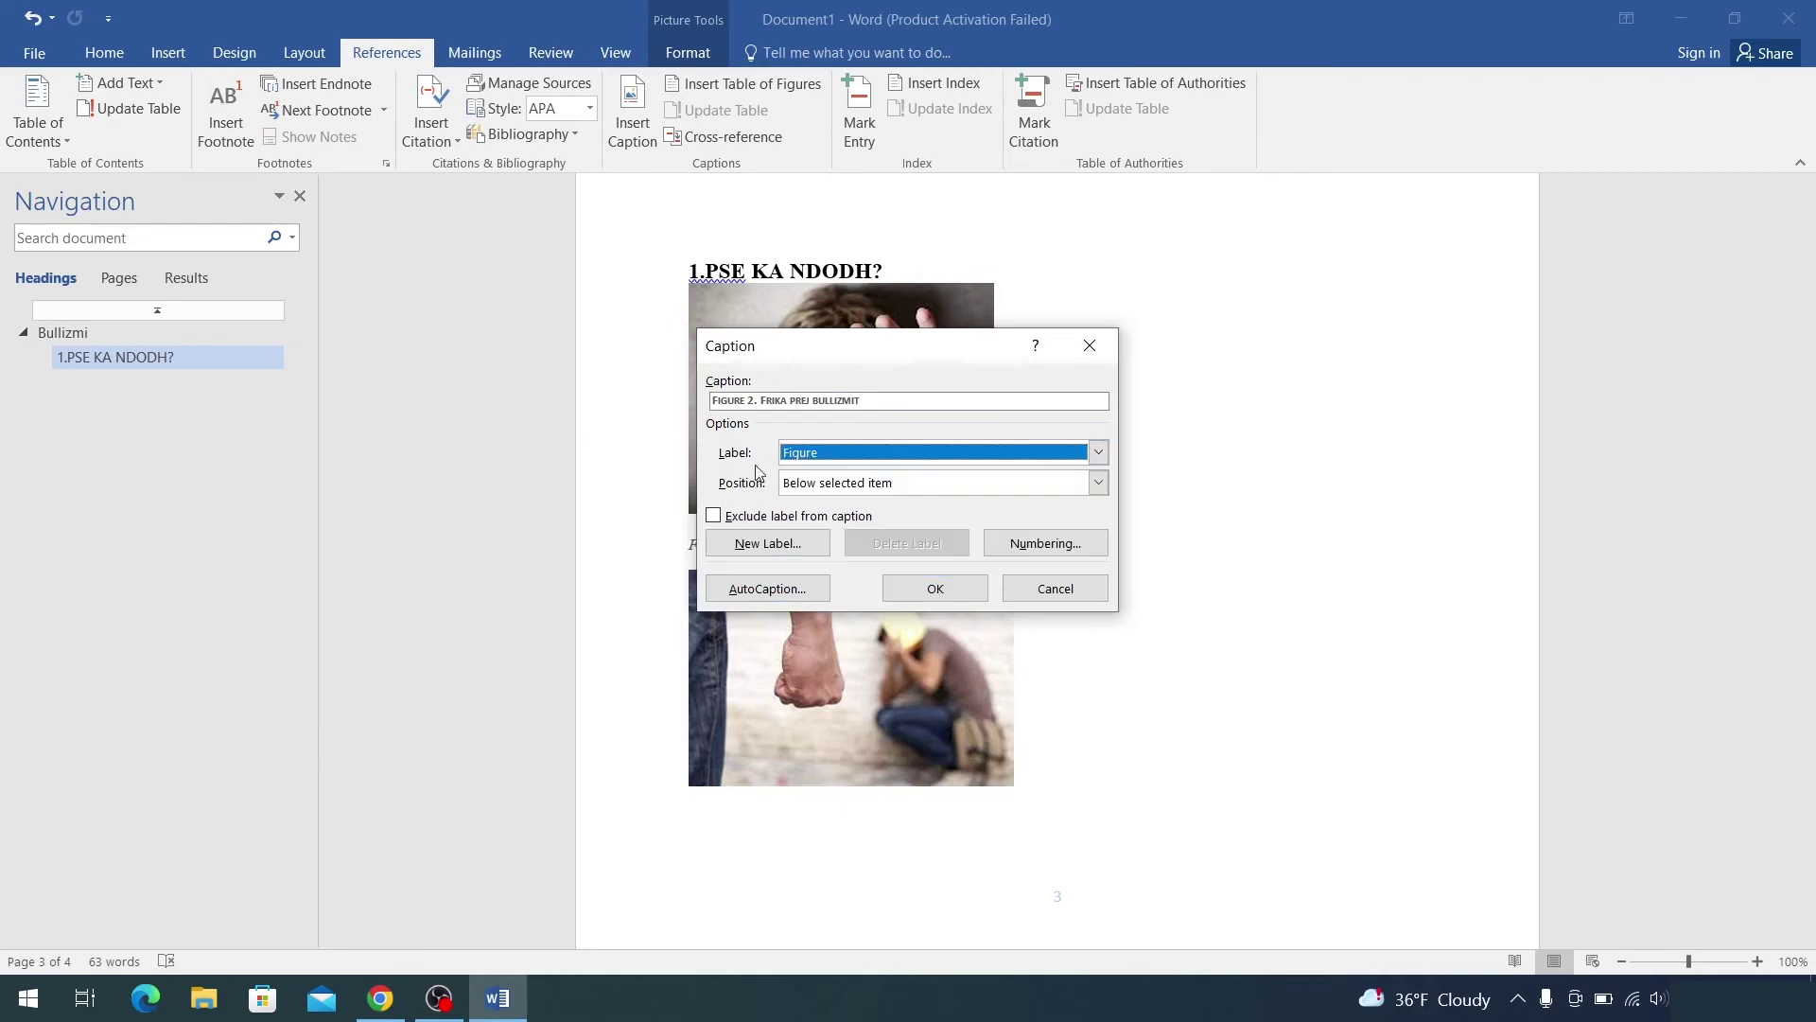
pyautogui.click(1095, 483)
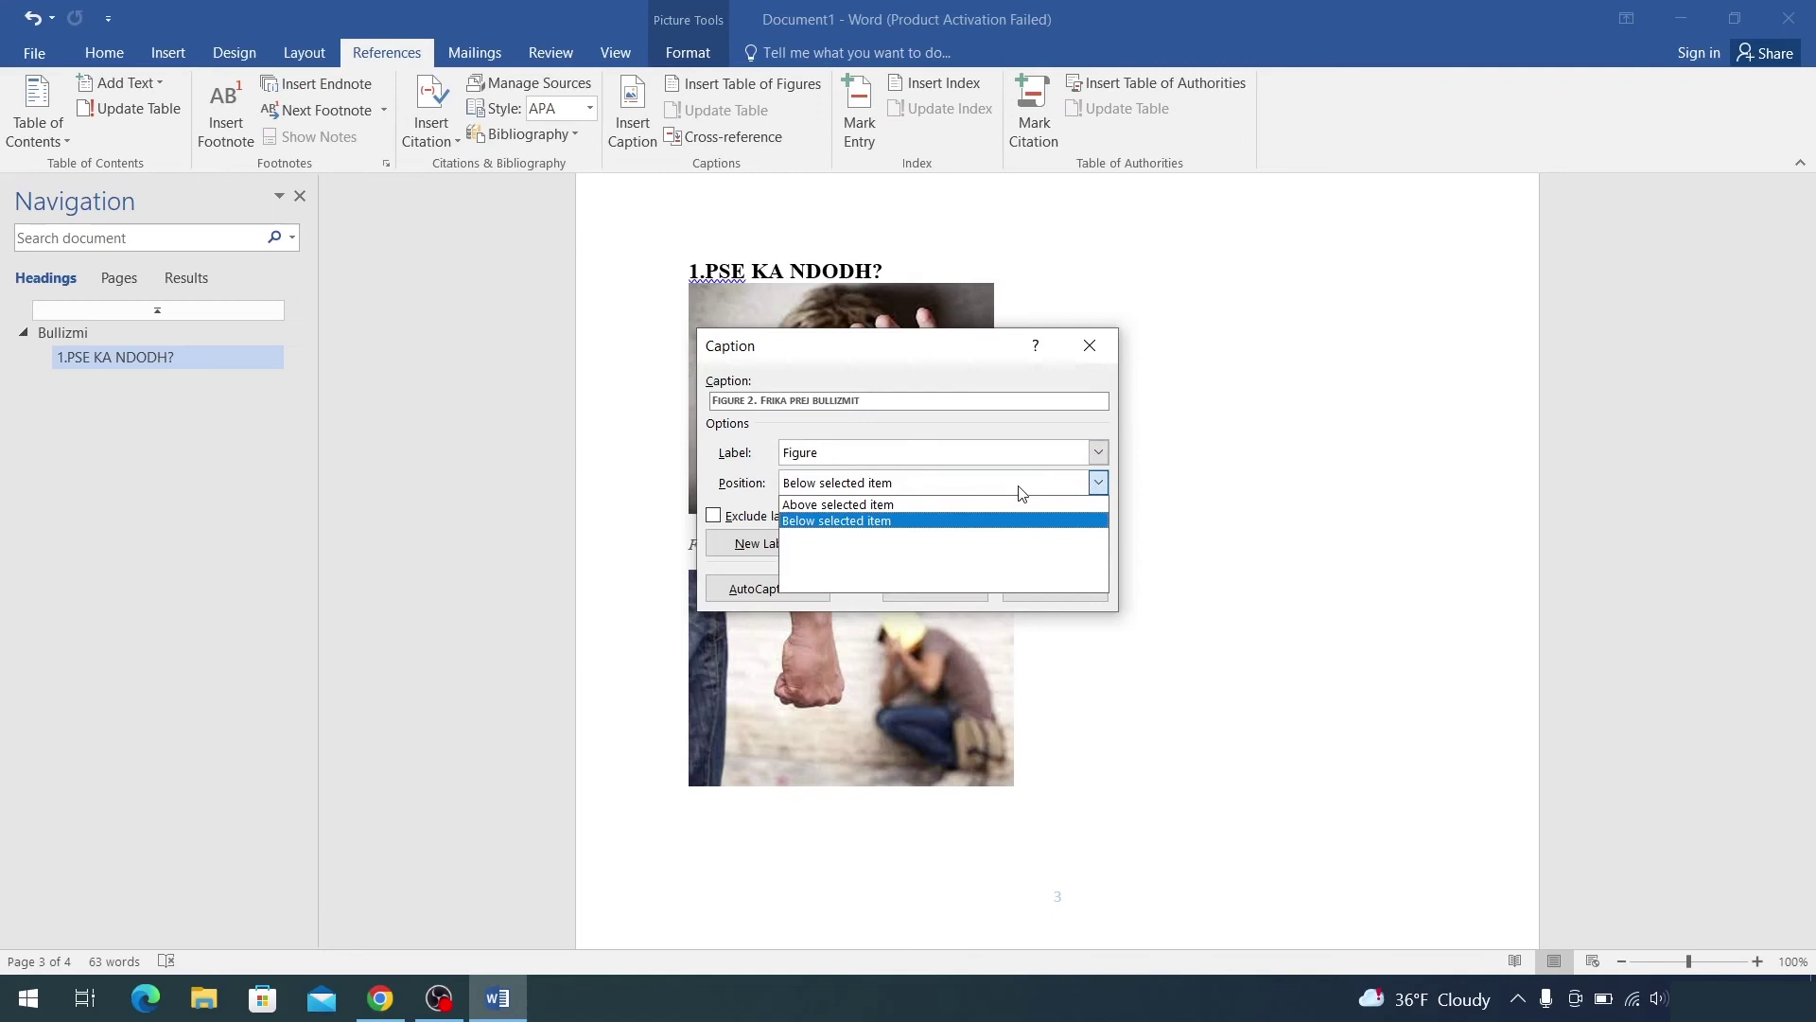
pyautogui.click(857, 521)
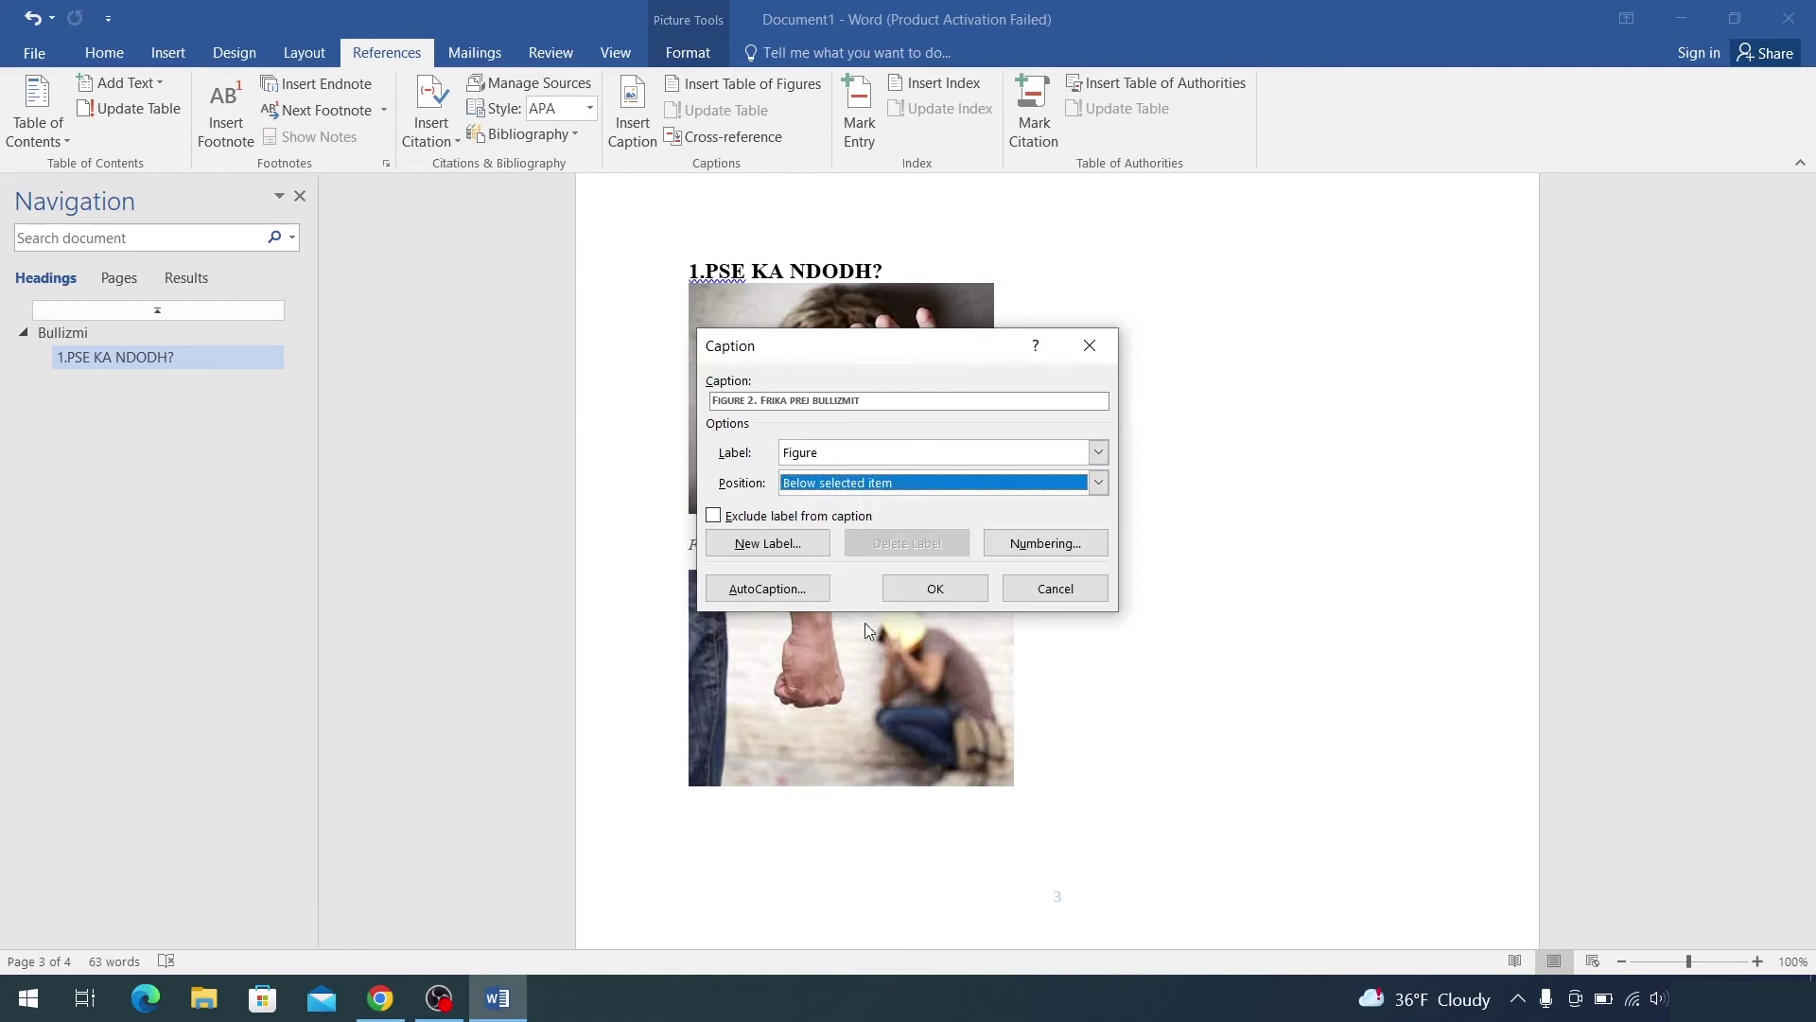
pyautogui.click(936, 590)
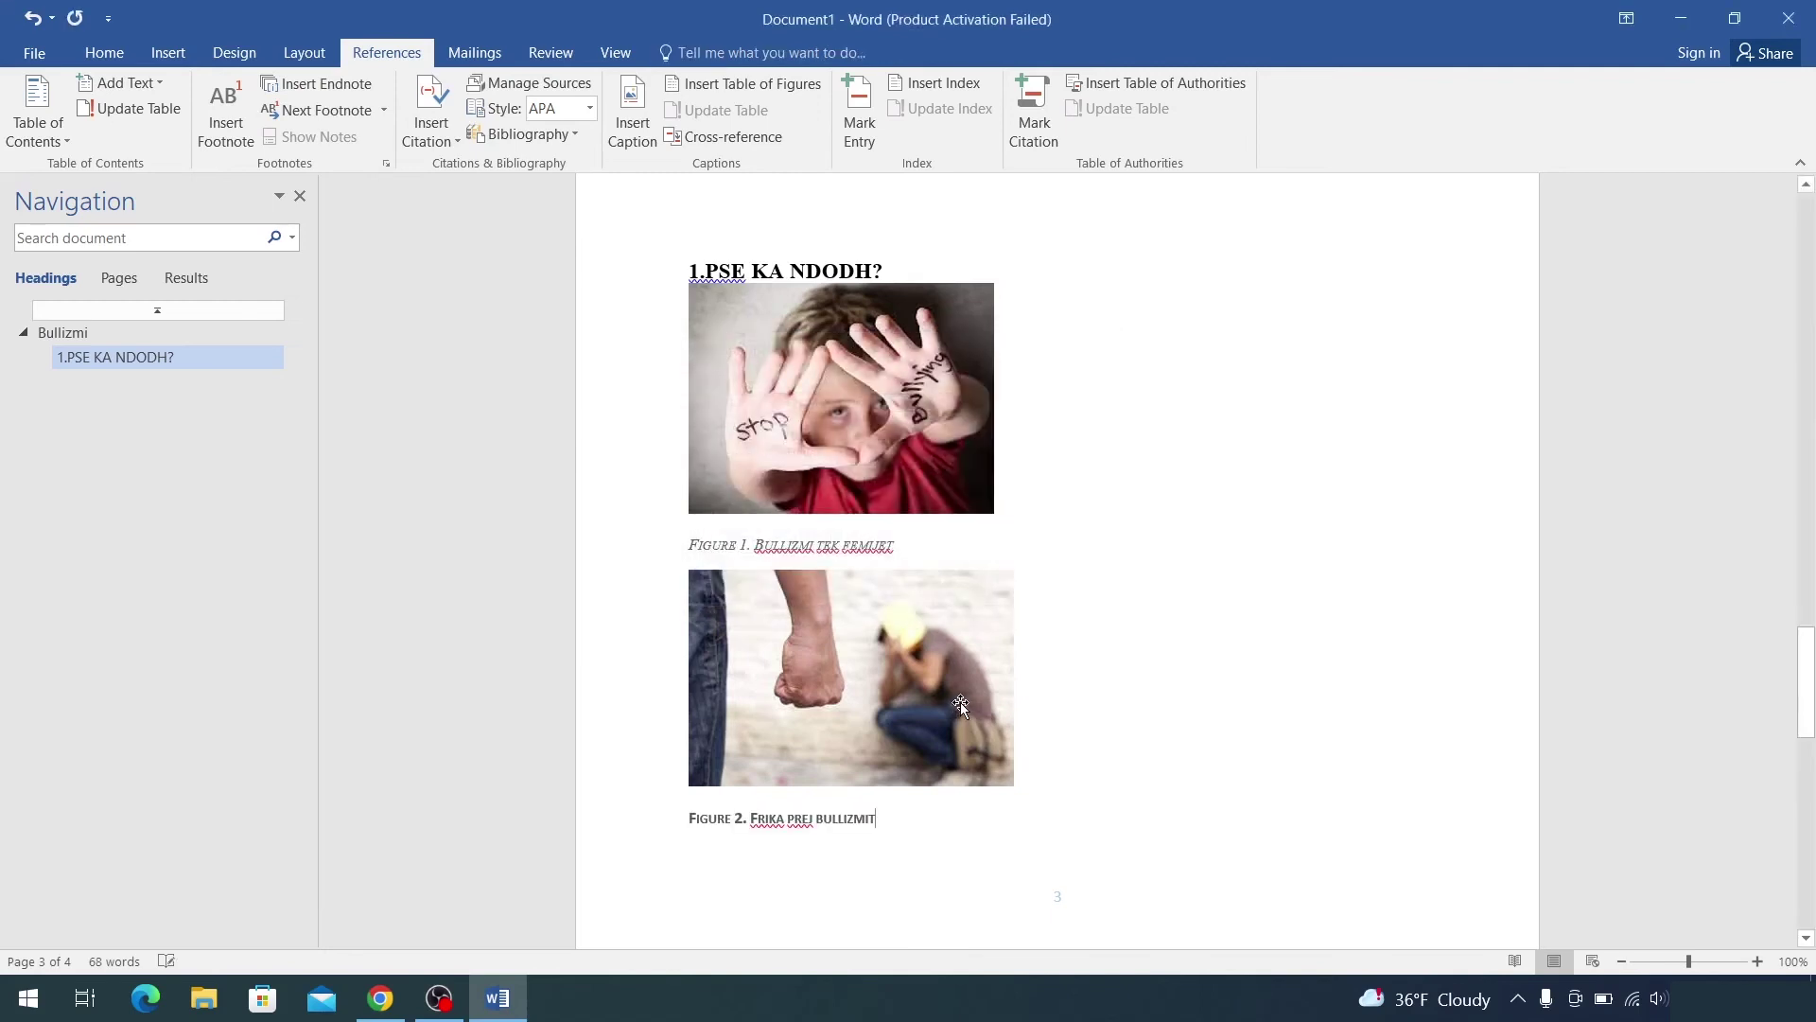
# Step: Set the Figure 2 caption to 10 pt italic Times New Roman, with bold removed
pyautogui.tripleClick(881, 822)
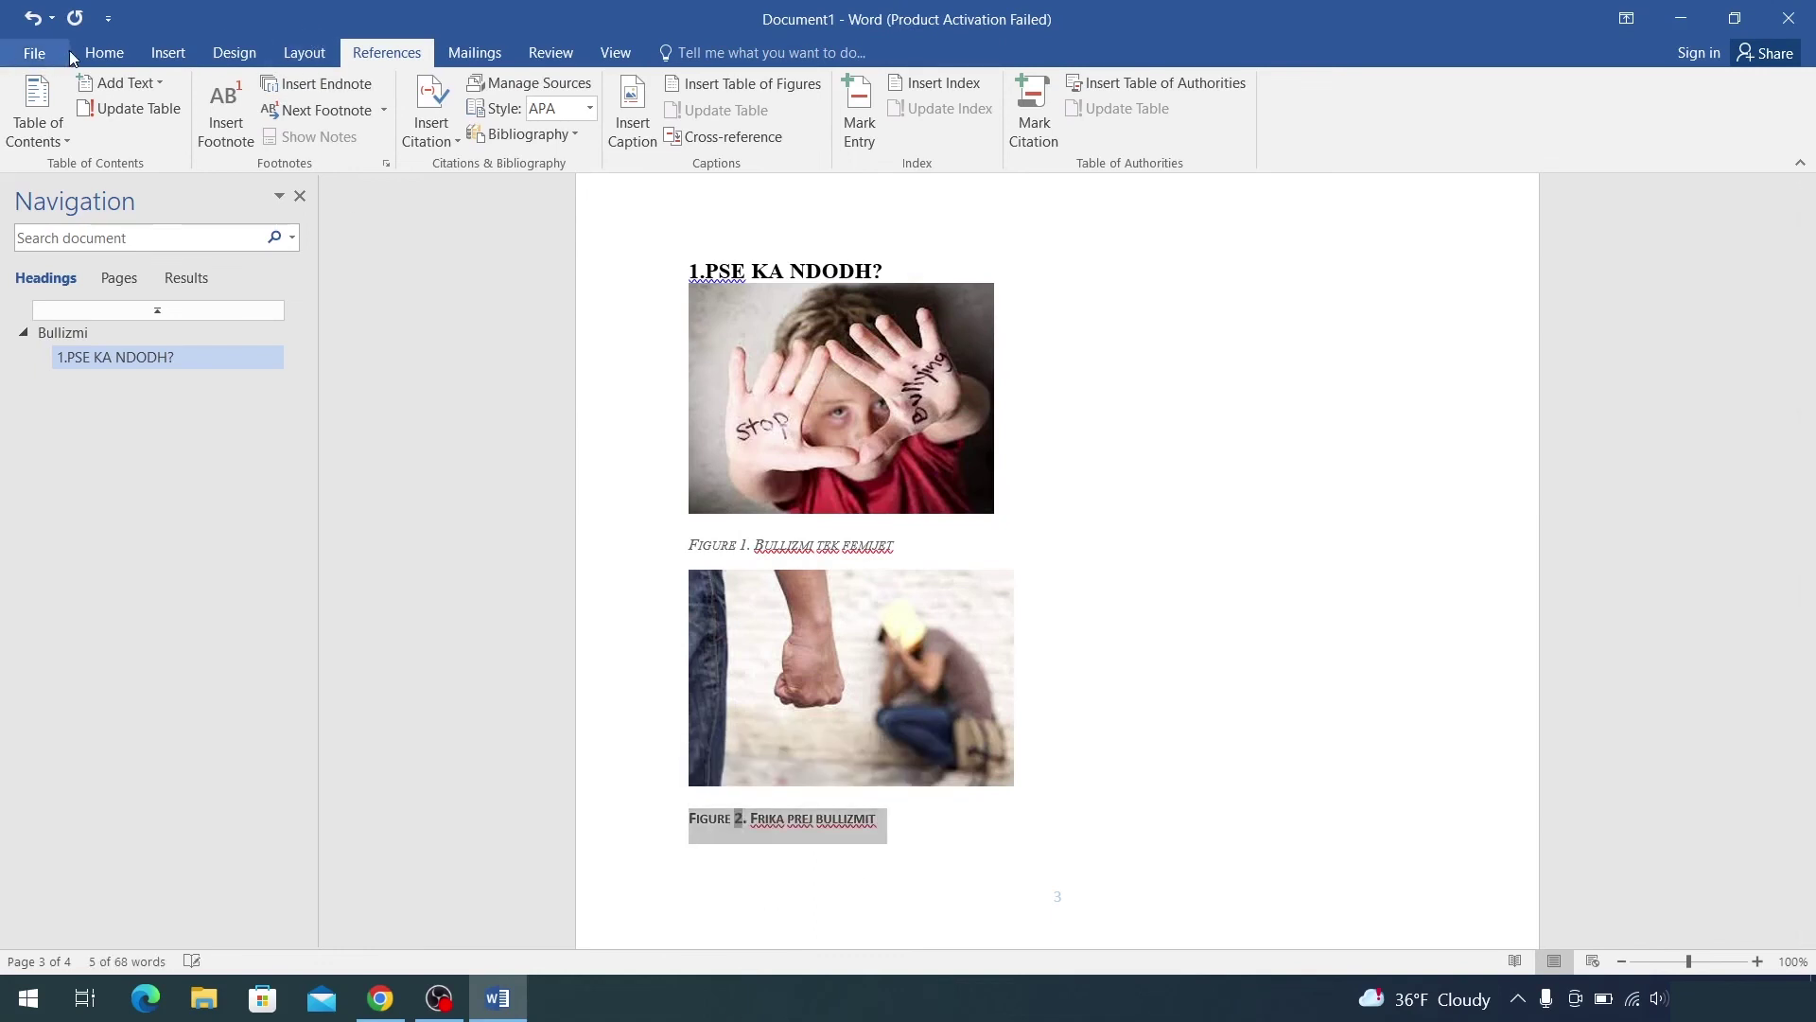
pyautogui.click(105, 53)
pyautogui.write('Tim')
pyautogui.press('Return')
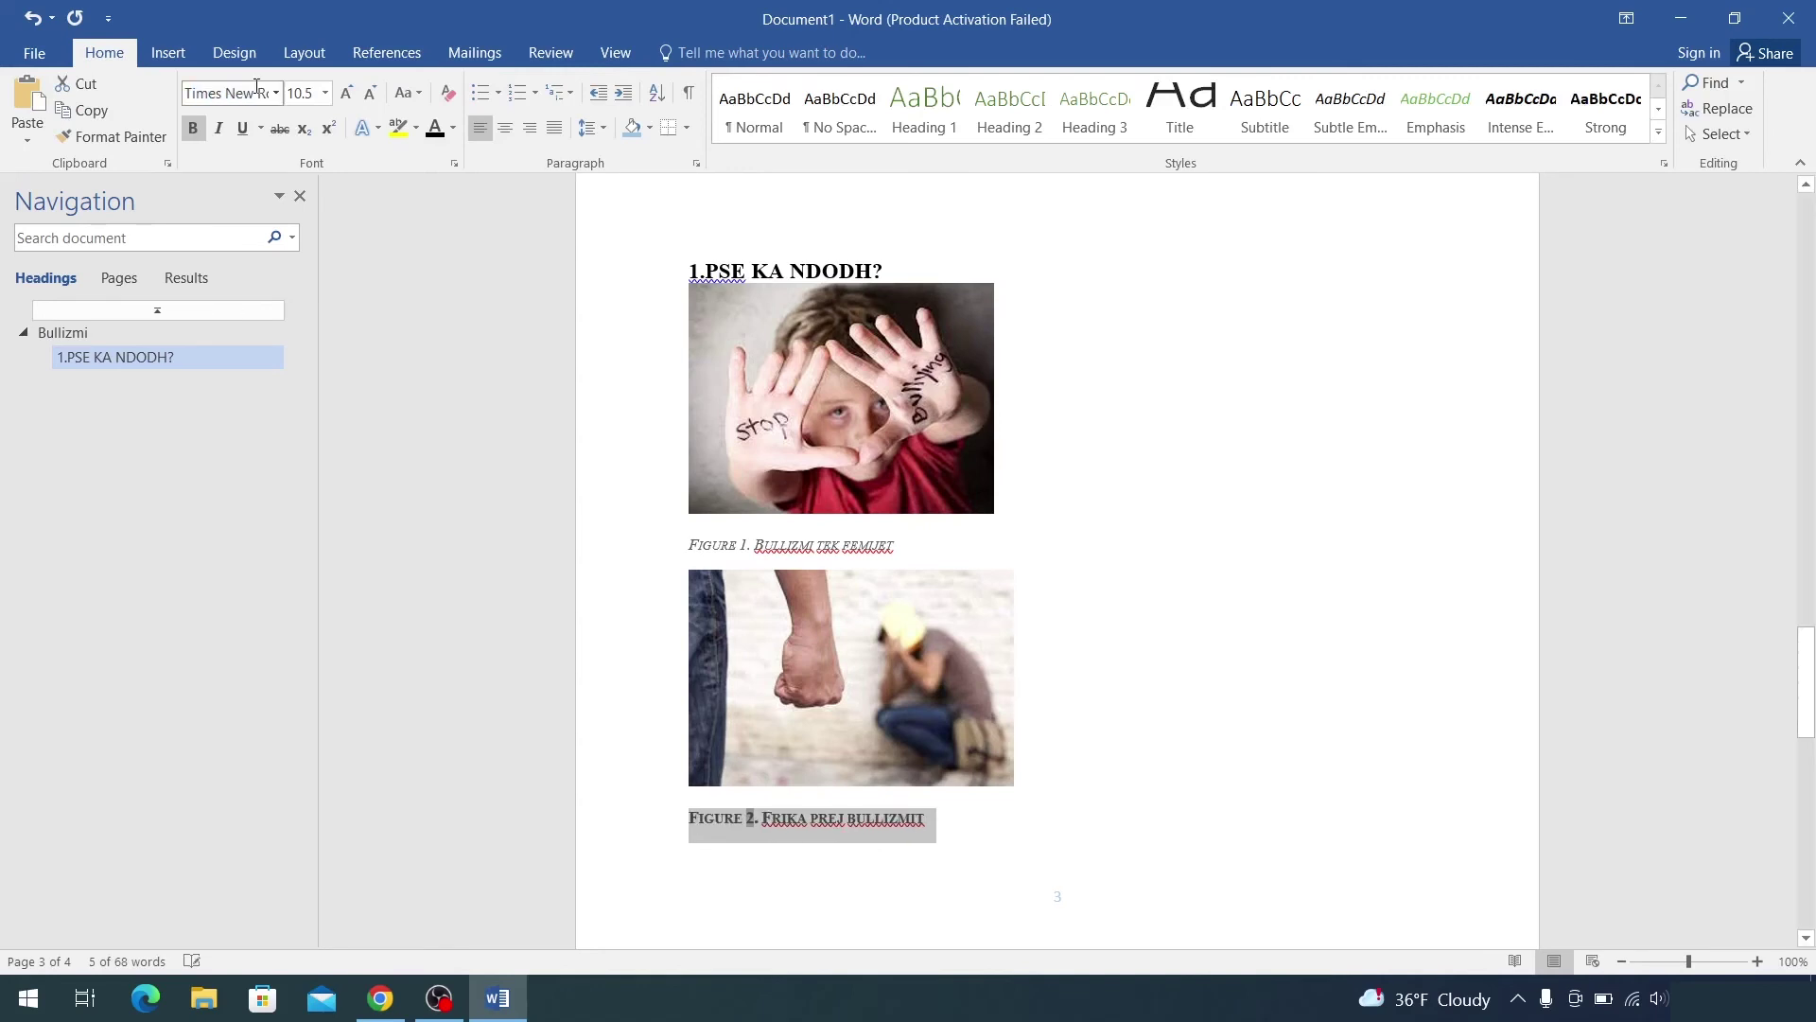
pyautogui.click(369, 92)
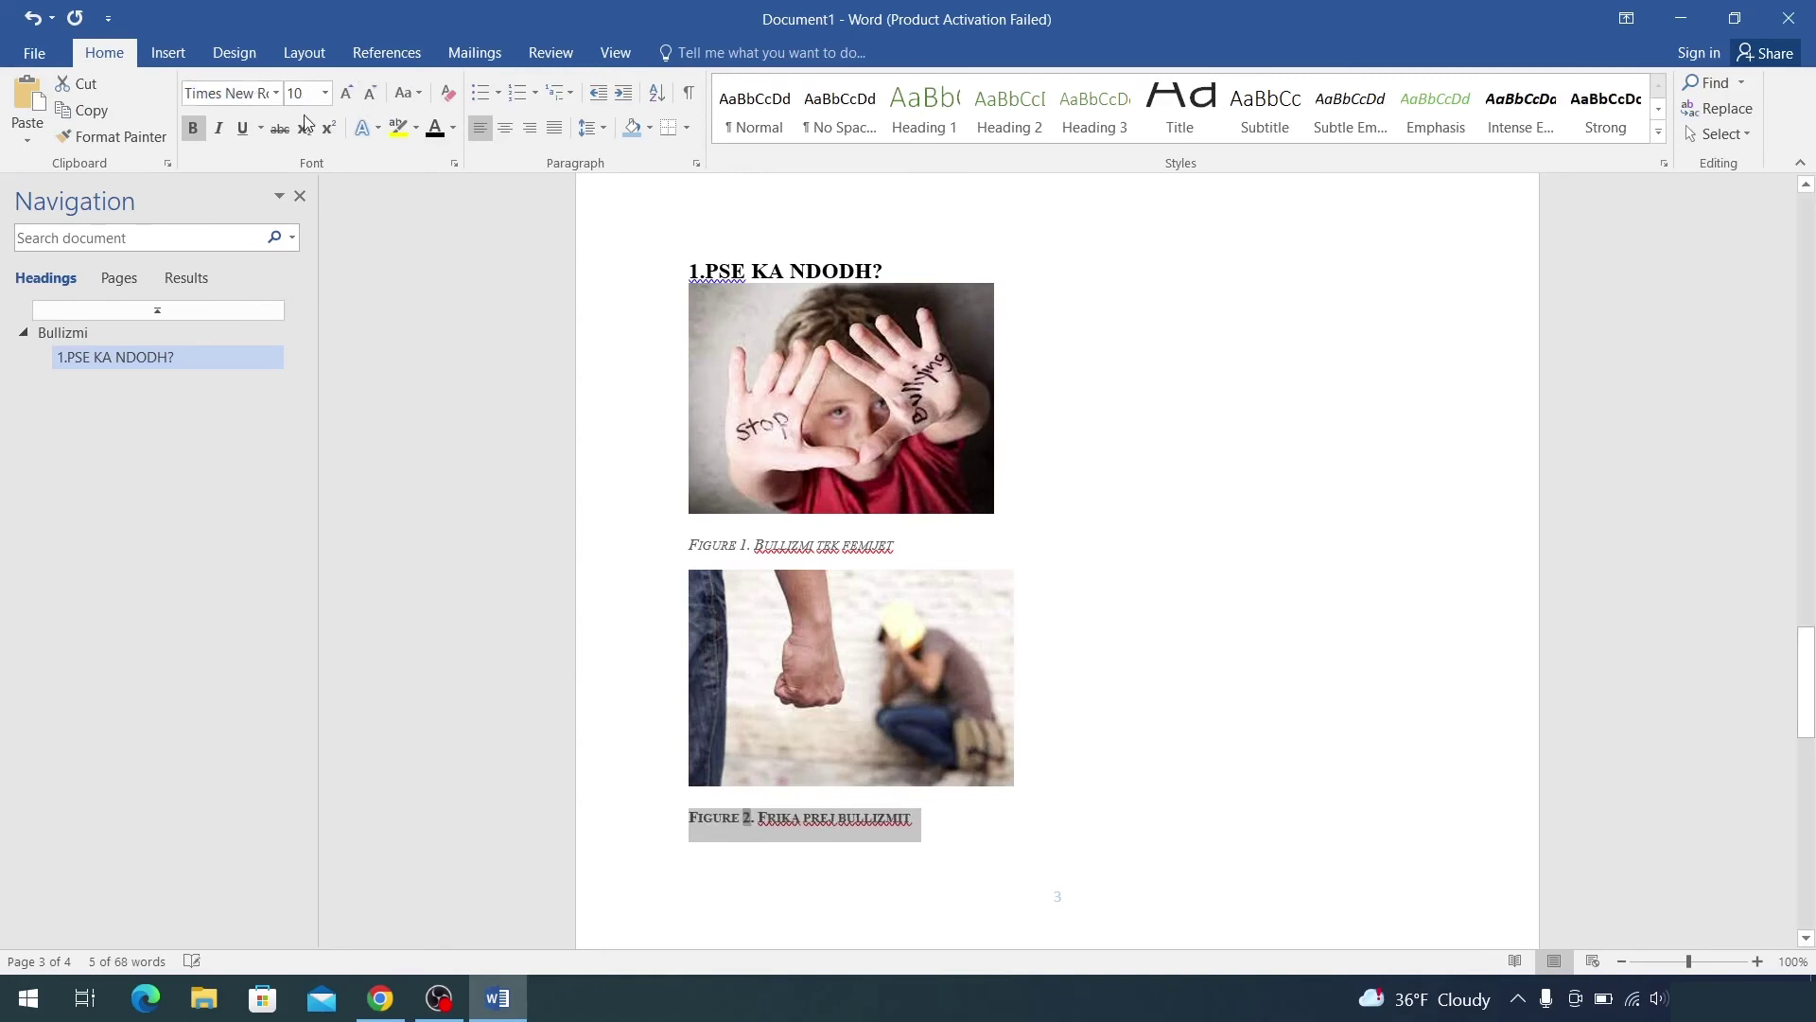
pyautogui.click(218, 127)
pyautogui.click(193, 128)
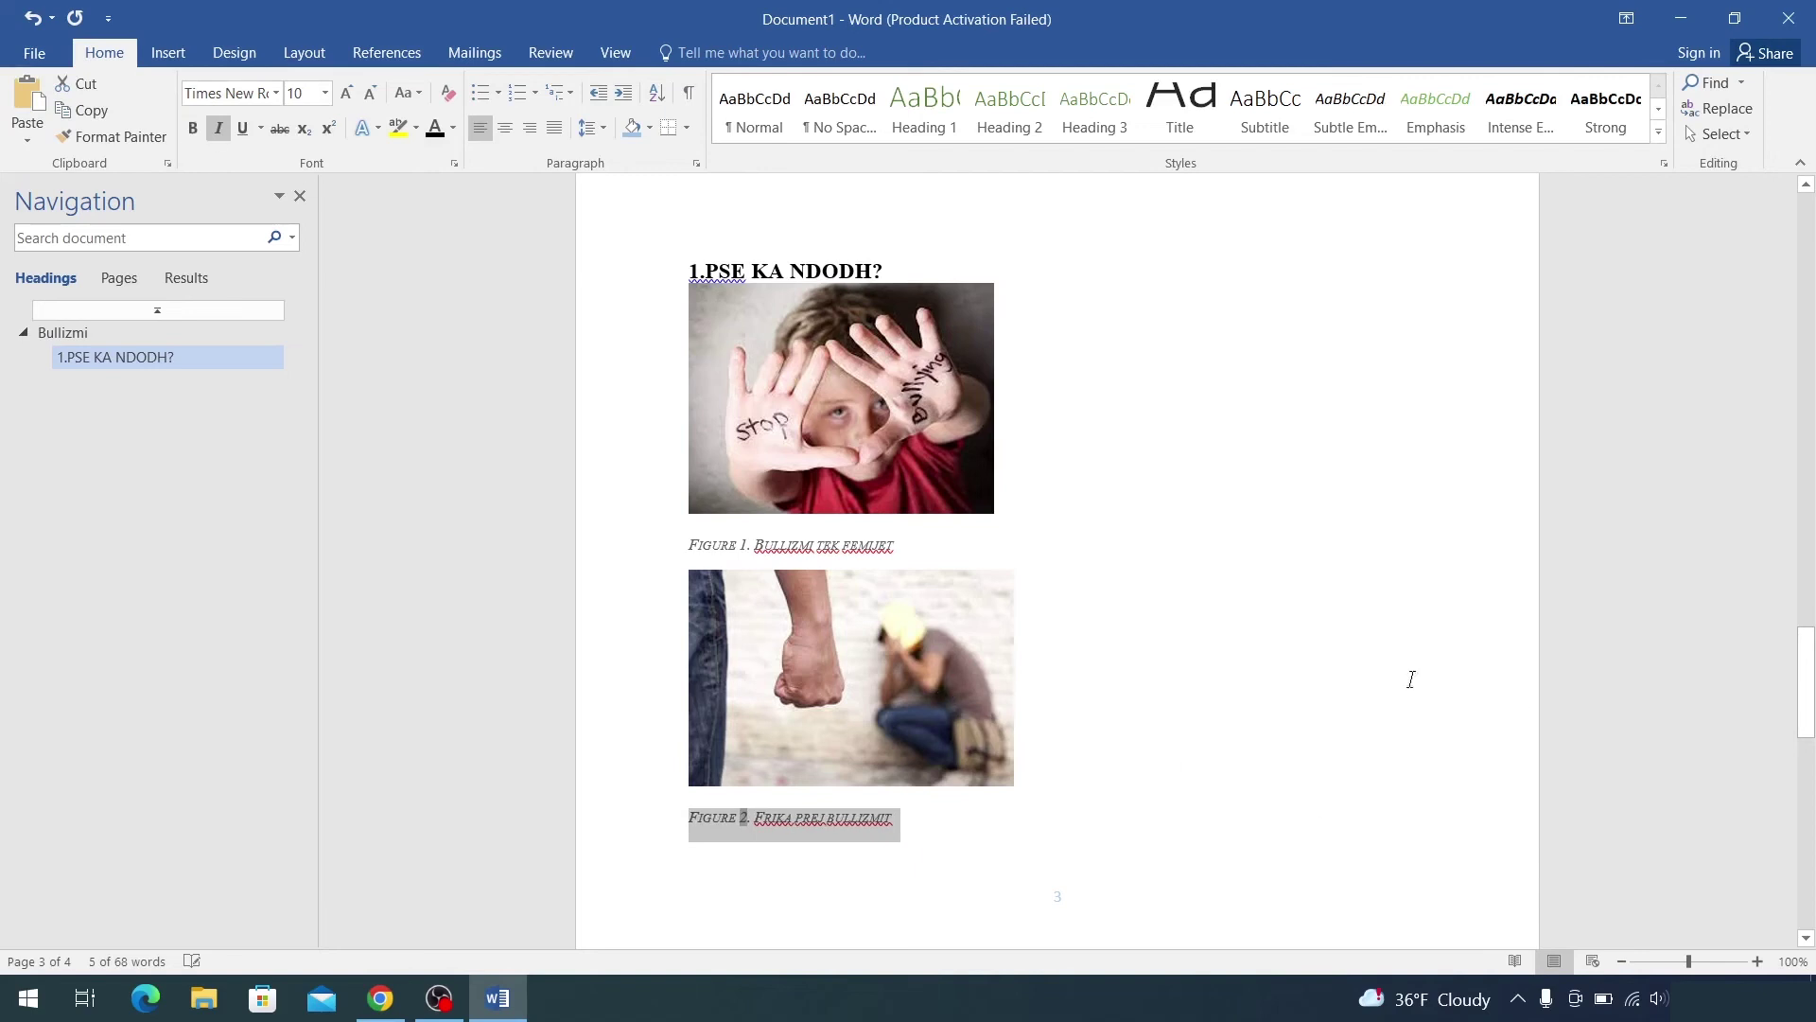
pyautogui.click(1257, 694)
# Step: Add the caption 'Figure 3. Vizatim' beneath the STOP BULLYING picture on page 4
pyautogui.scroll(-1, 1234, 677)
pyautogui.scroll(-3, 1181, 649)
pyautogui.scroll(-4, 1196, 643)
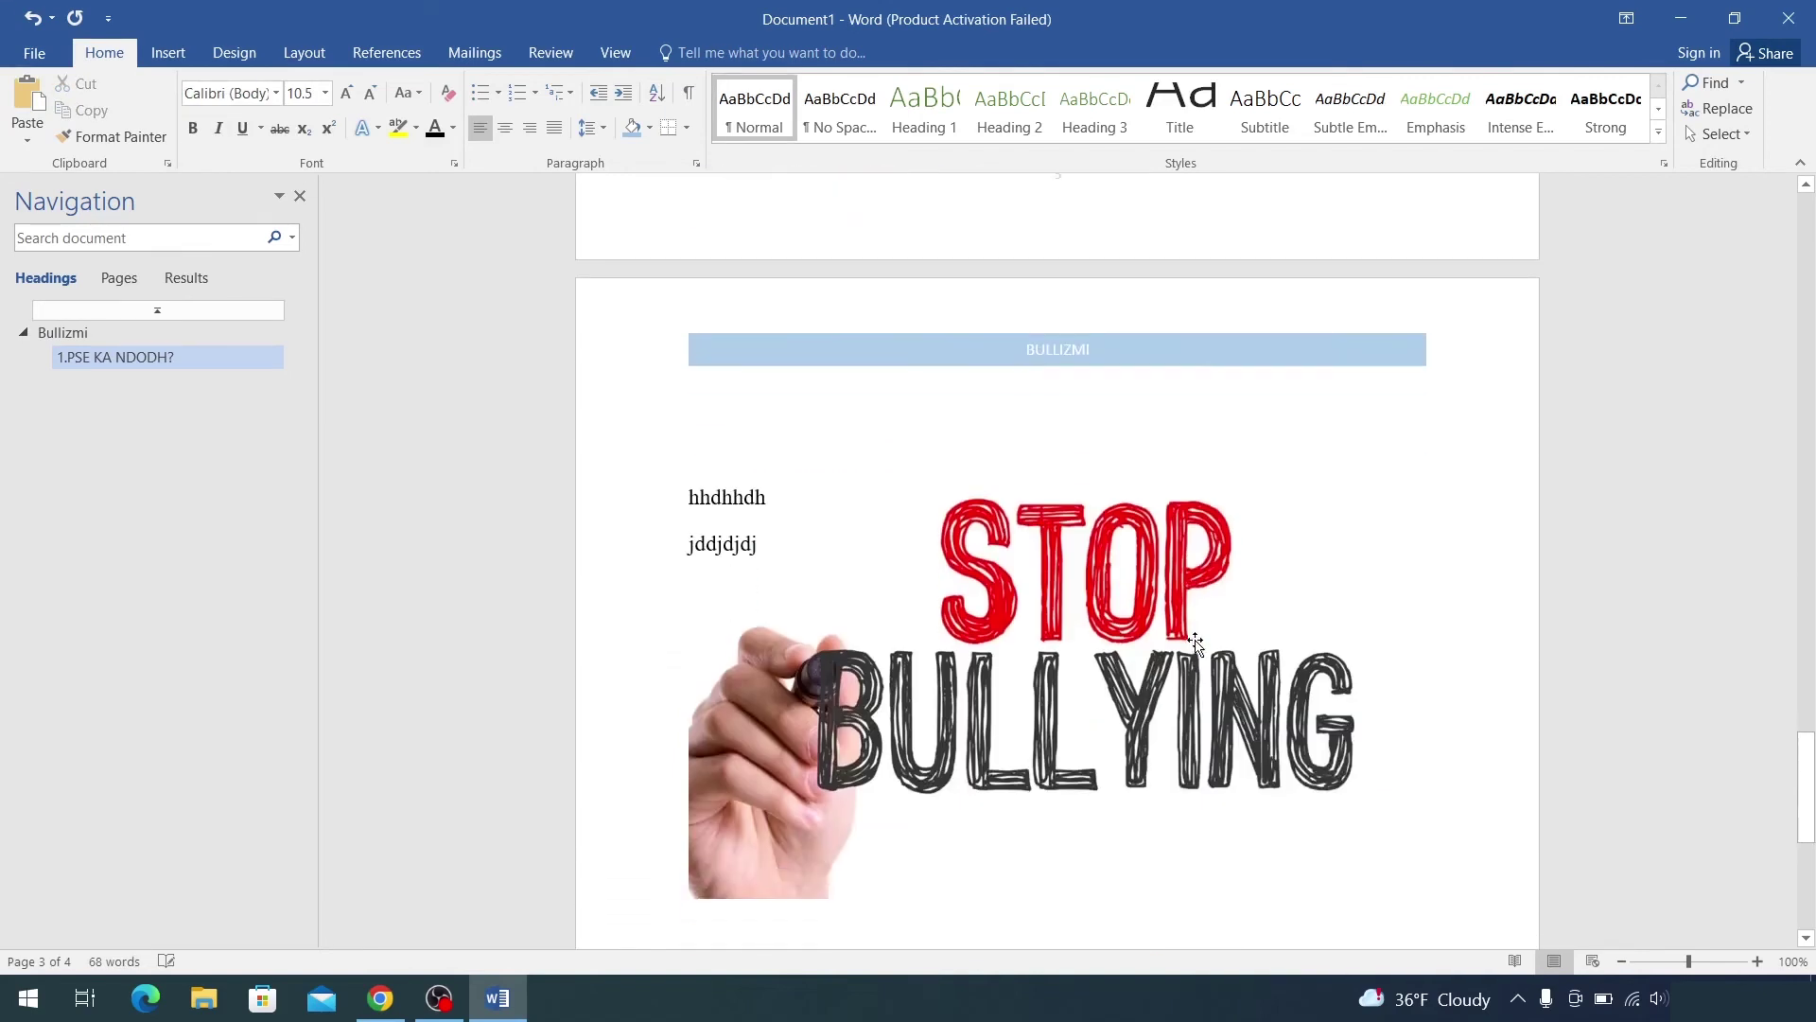
pyautogui.click(989, 632)
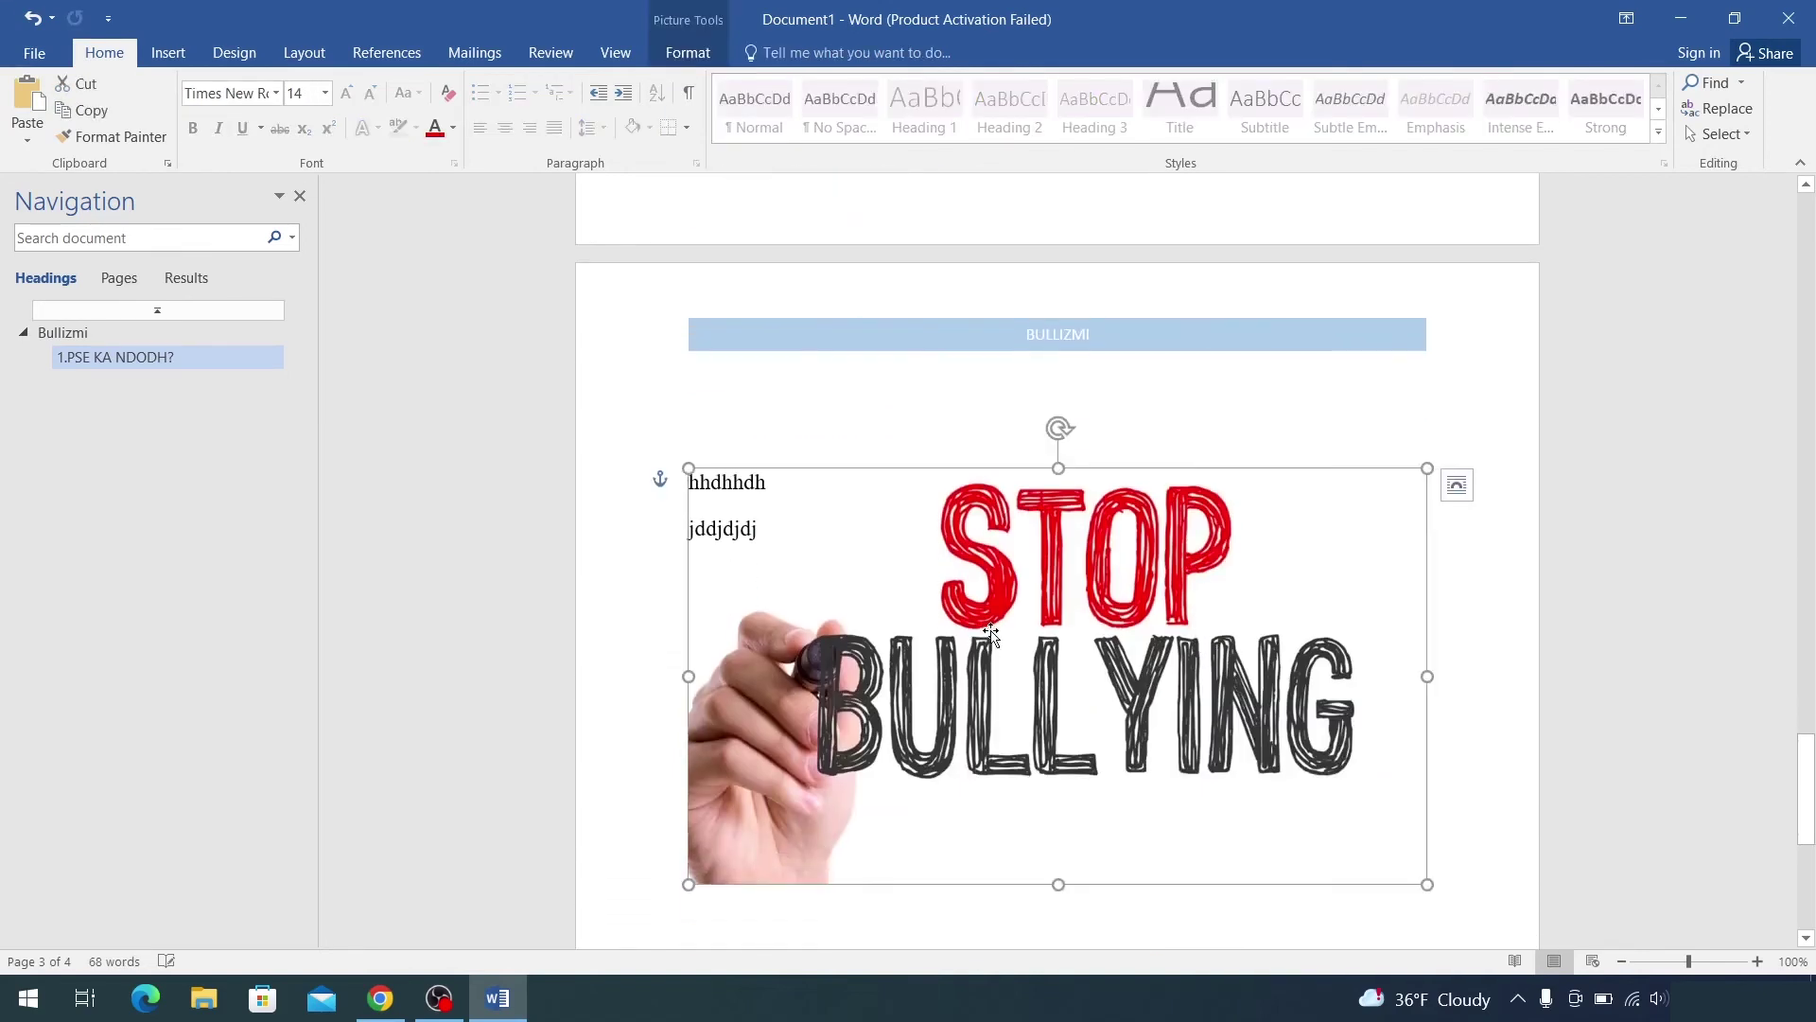
pyautogui.rightClick(1076, 651)
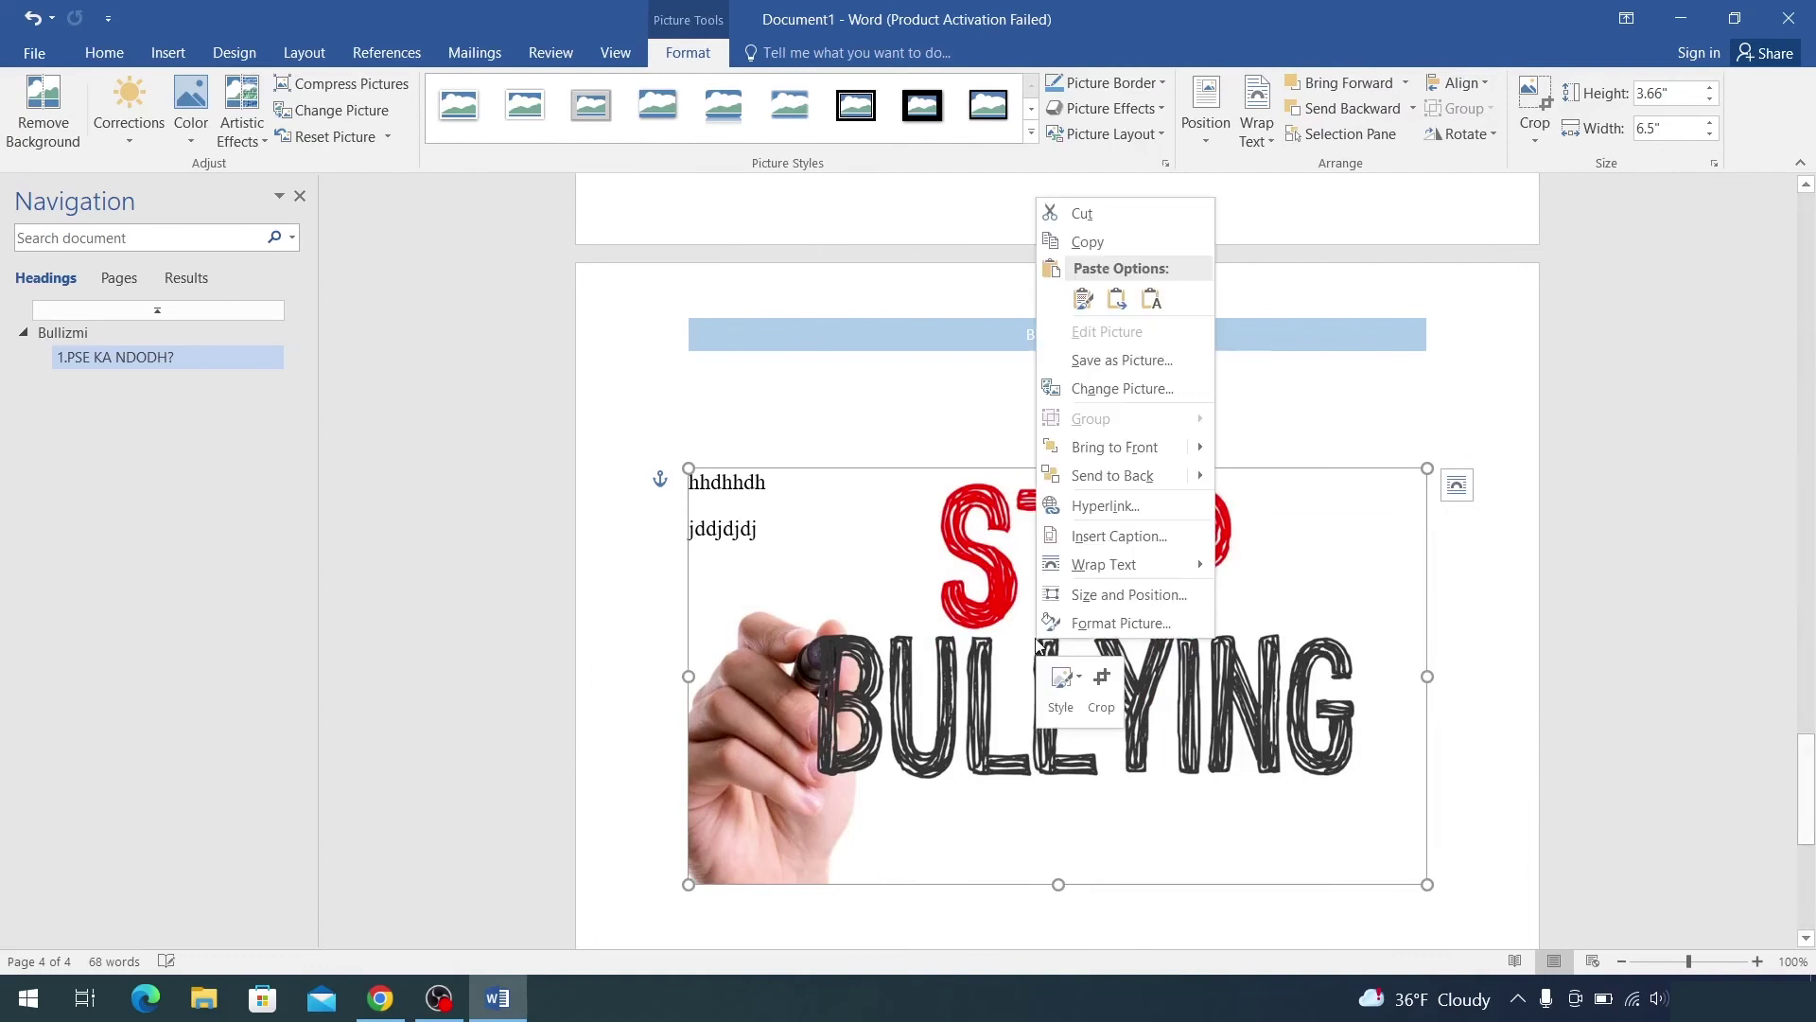
pyautogui.click(1145, 535)
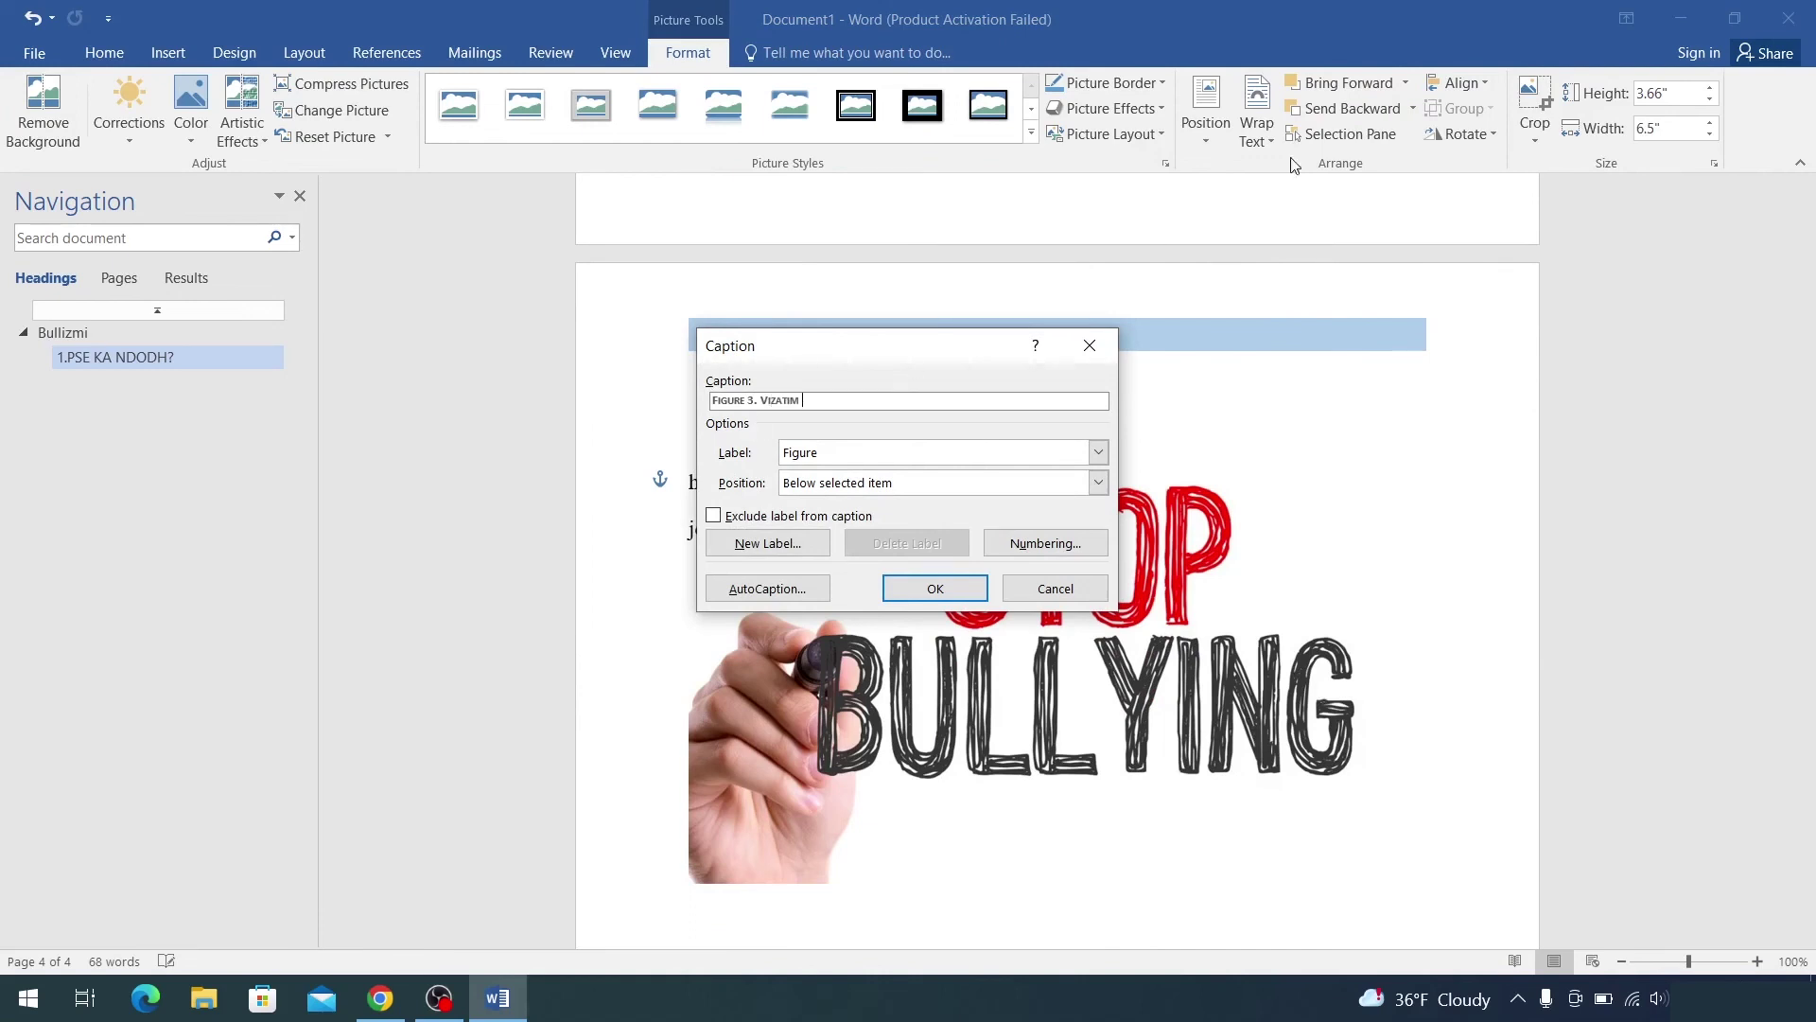
pyautogui.click(935, 589)
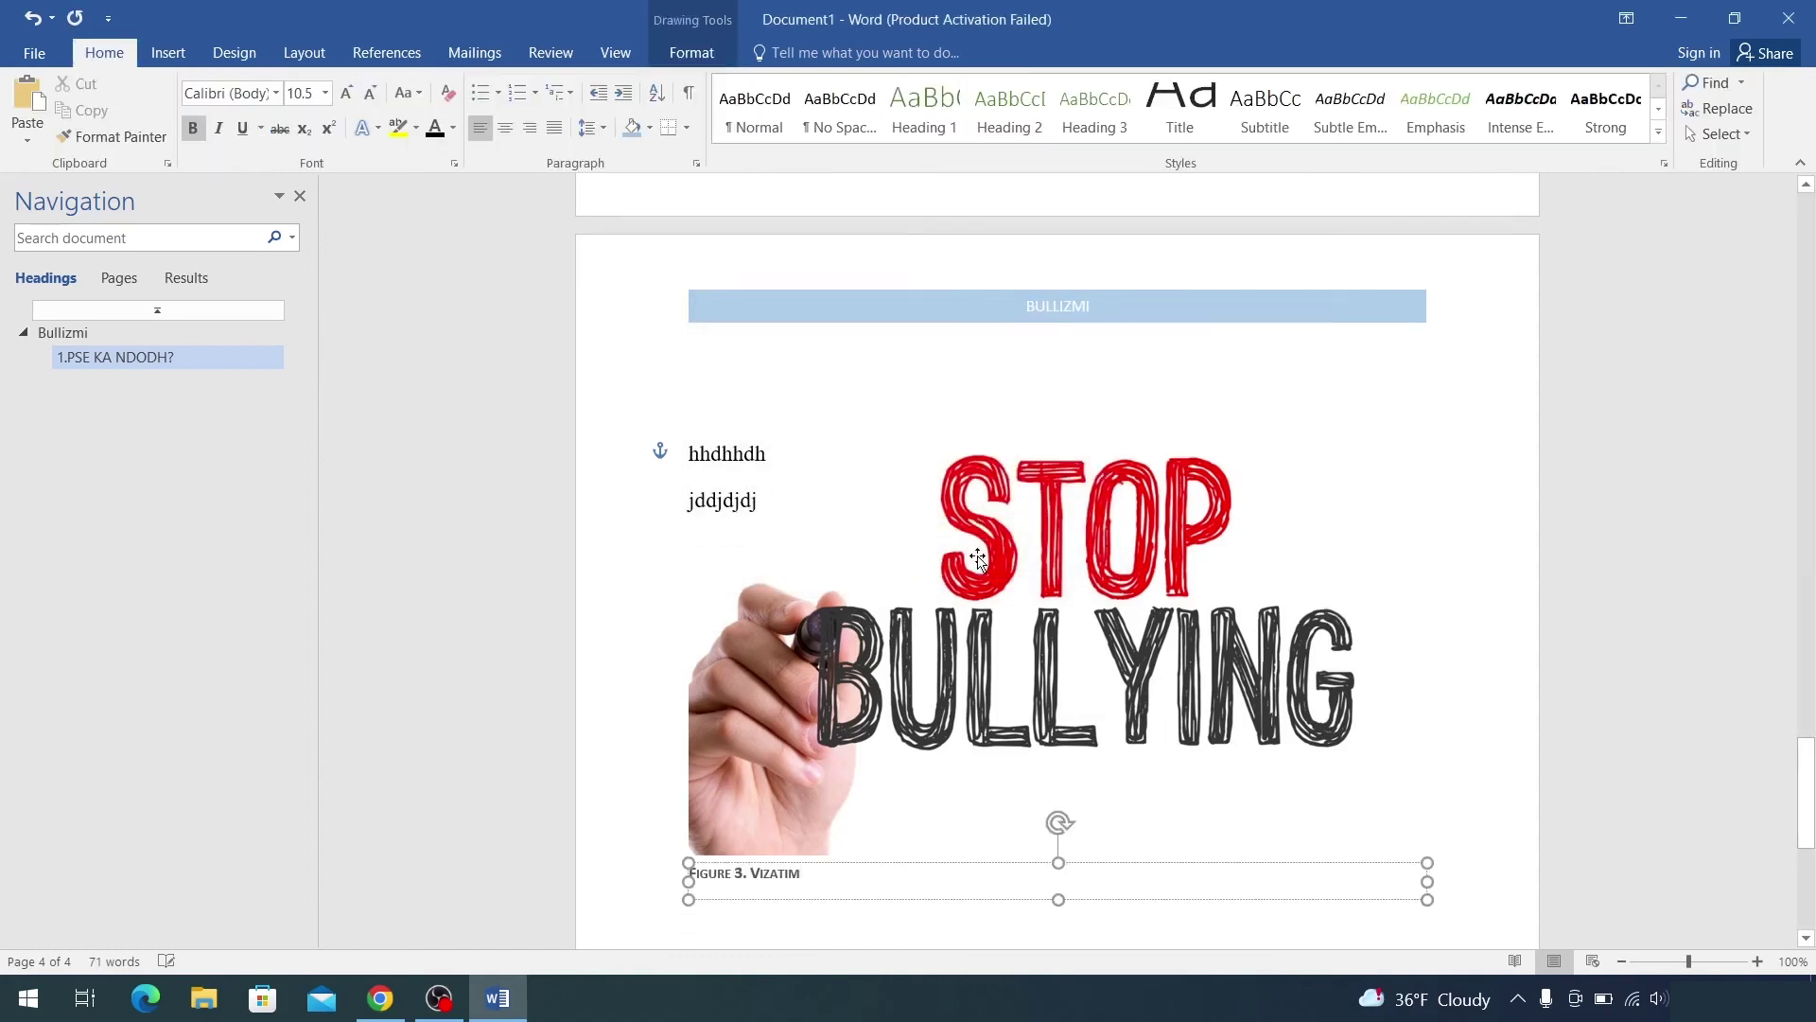
# Step: Set the Figure 3 caption to Times New Roman and reduce its font size
pyautogui.scroll(-3, 946, 577)
pyautogui.click(815, 709)
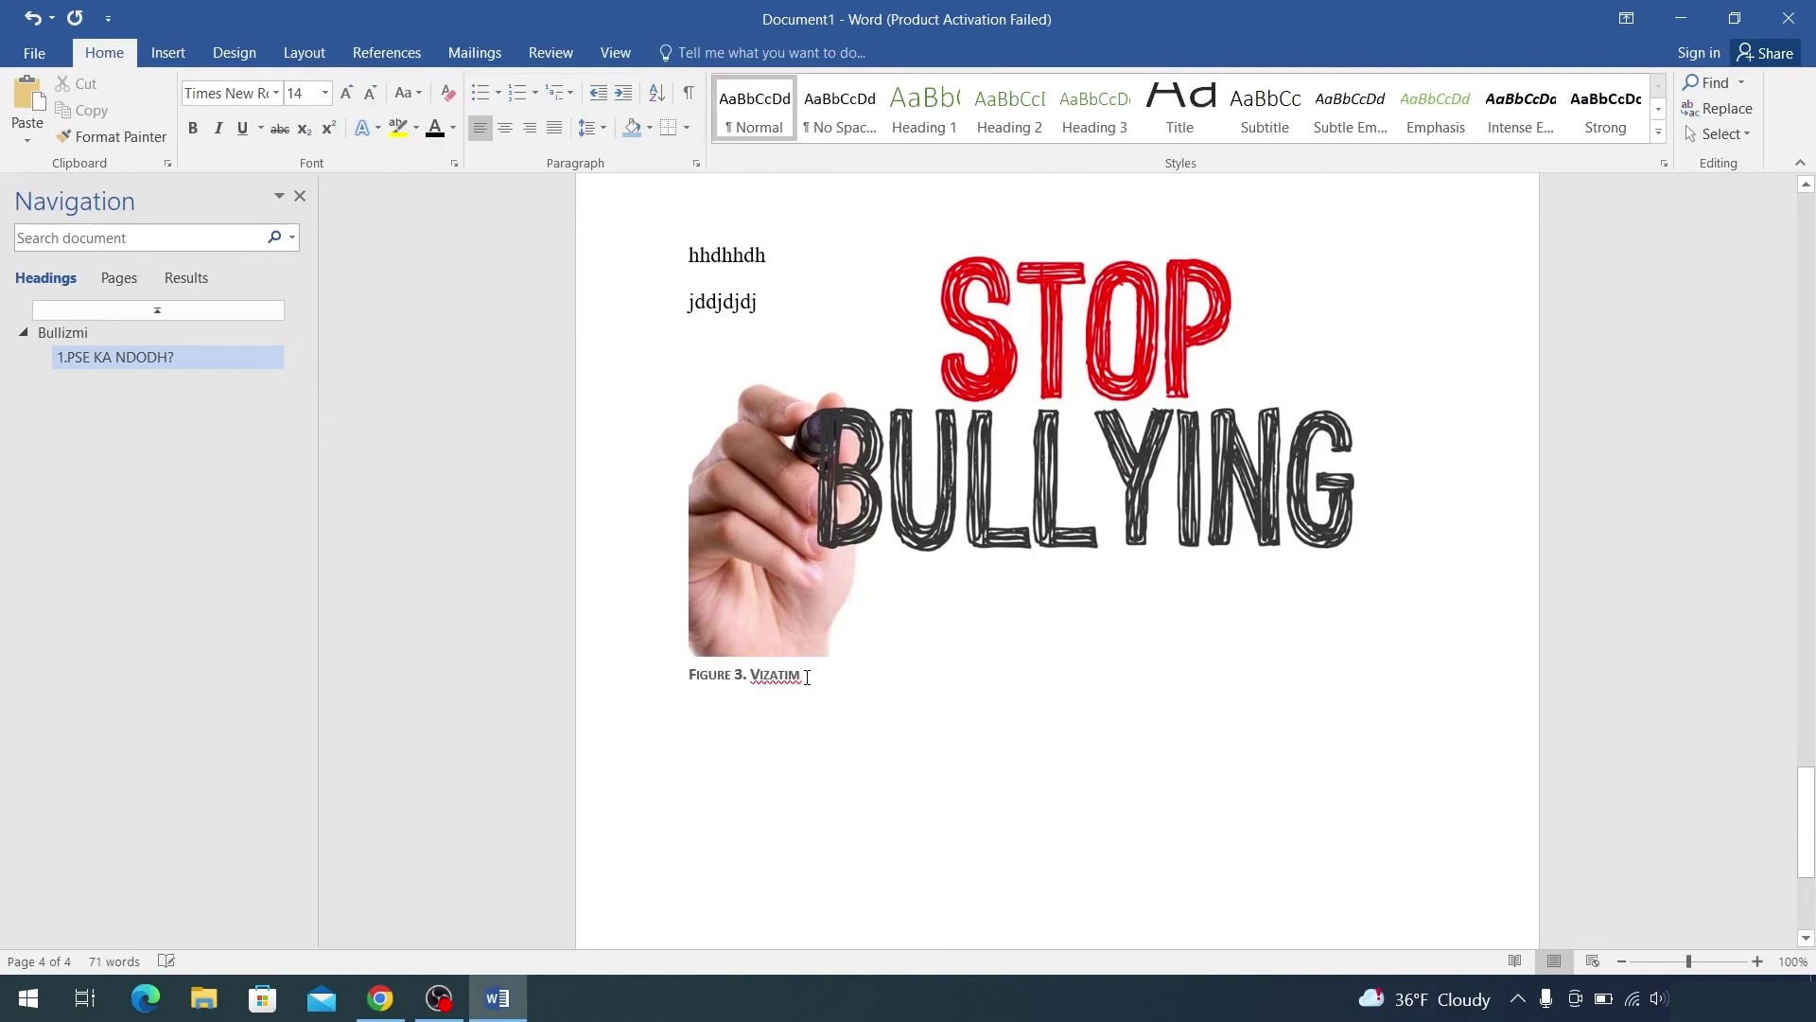
pyautogui.tripleClick(807, 676)
pyautogui.click(209, 90)
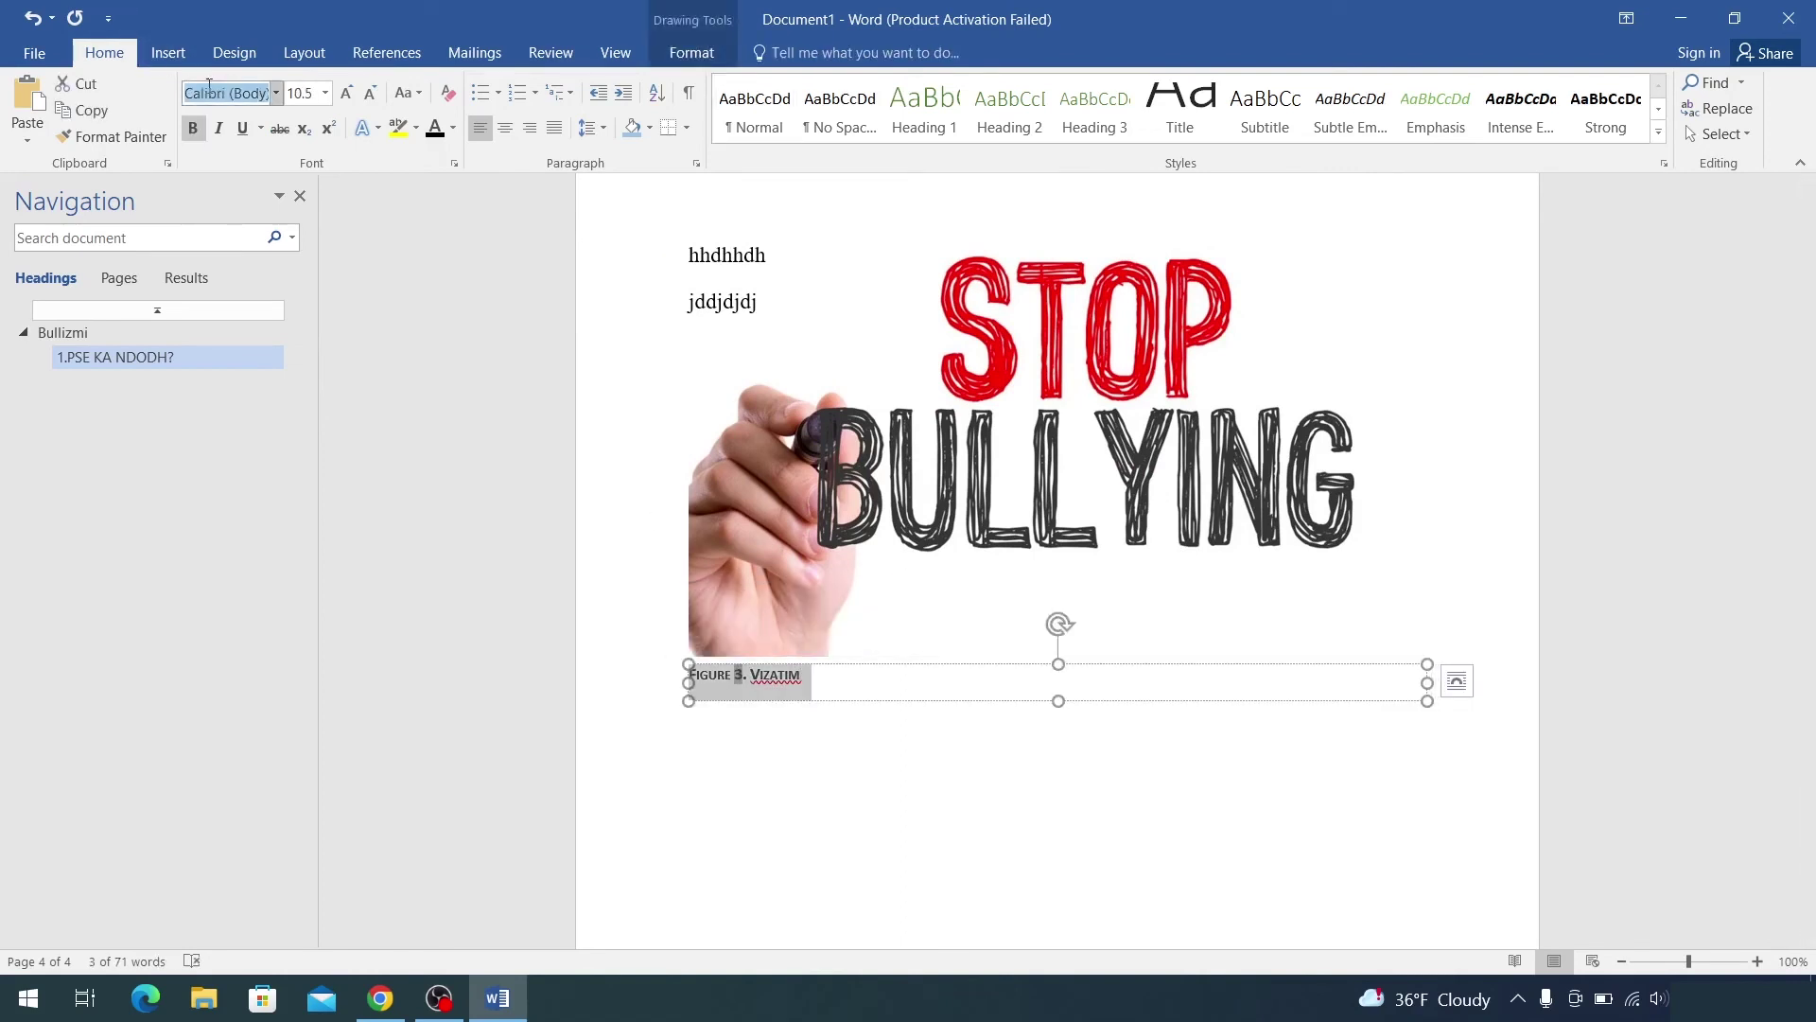
pyautogui.write('Times New Roman')
pyautogui.press('Return')
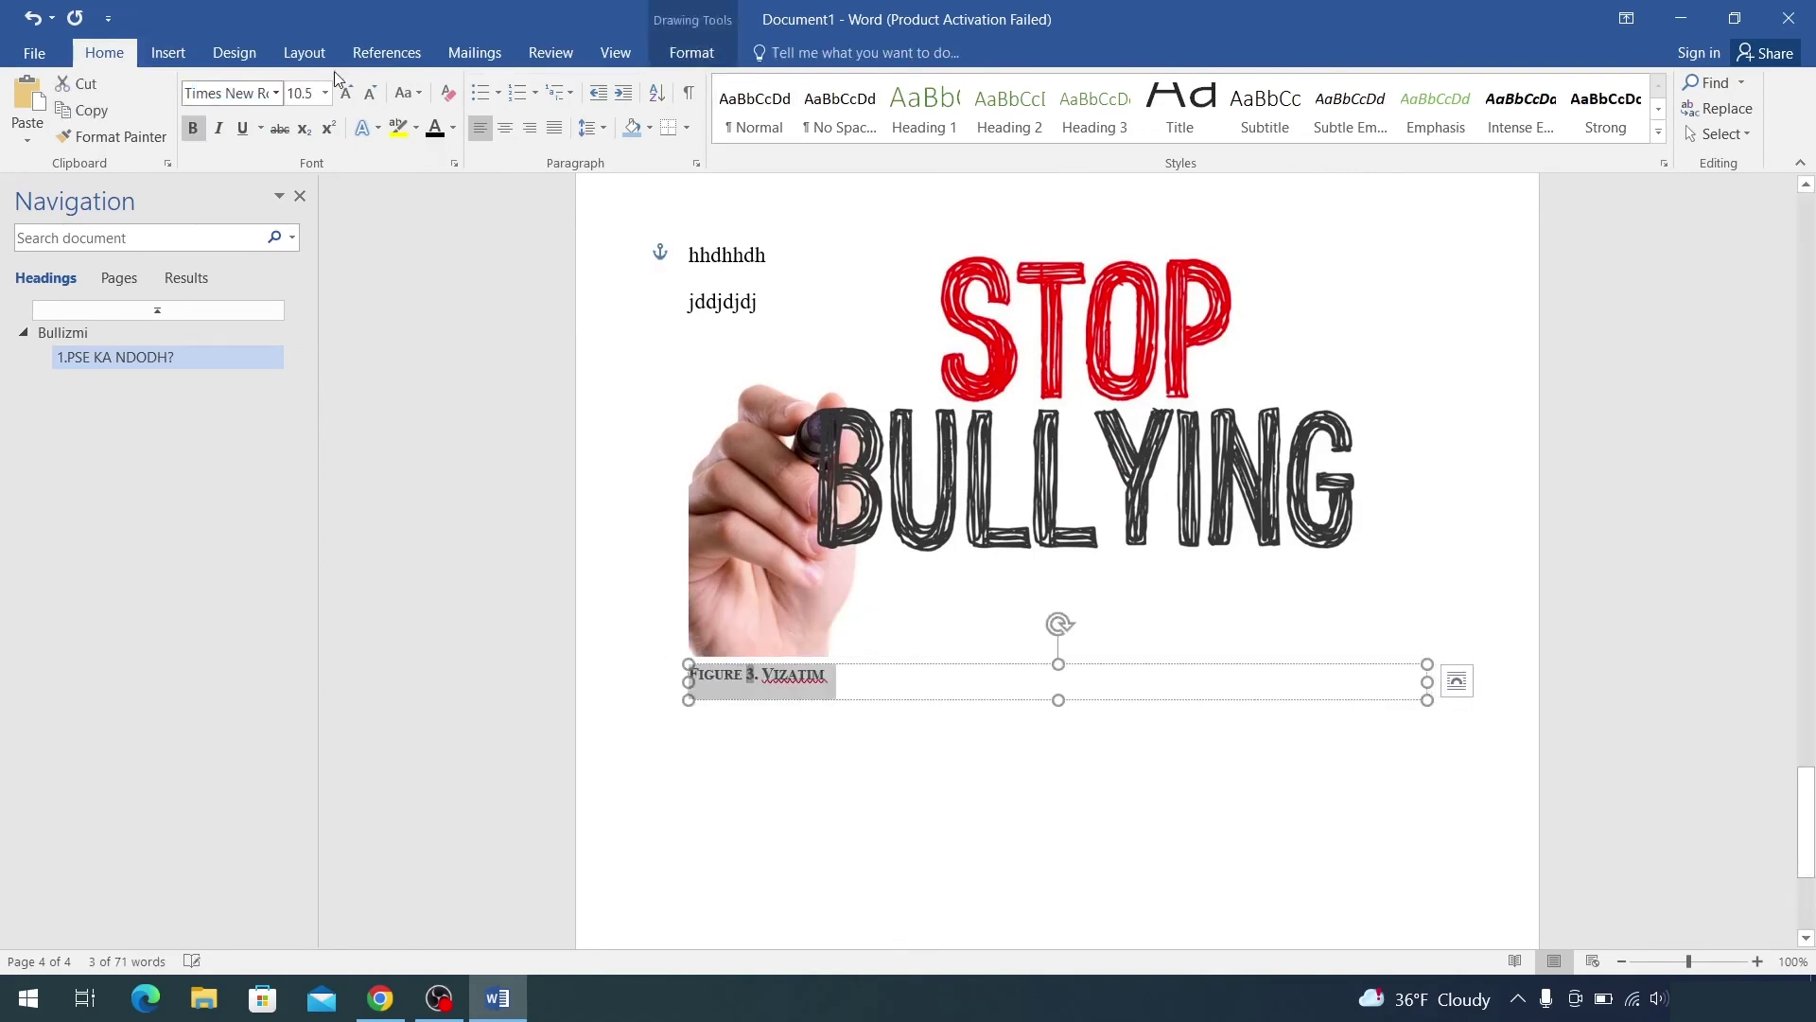
pyautogui.click(370, 92)
# Step: Italicize the Figure 3 caption, then return to the Contents page on page 2
pyautogui.click(387, 52)
pyautogui.click(1006, 473)
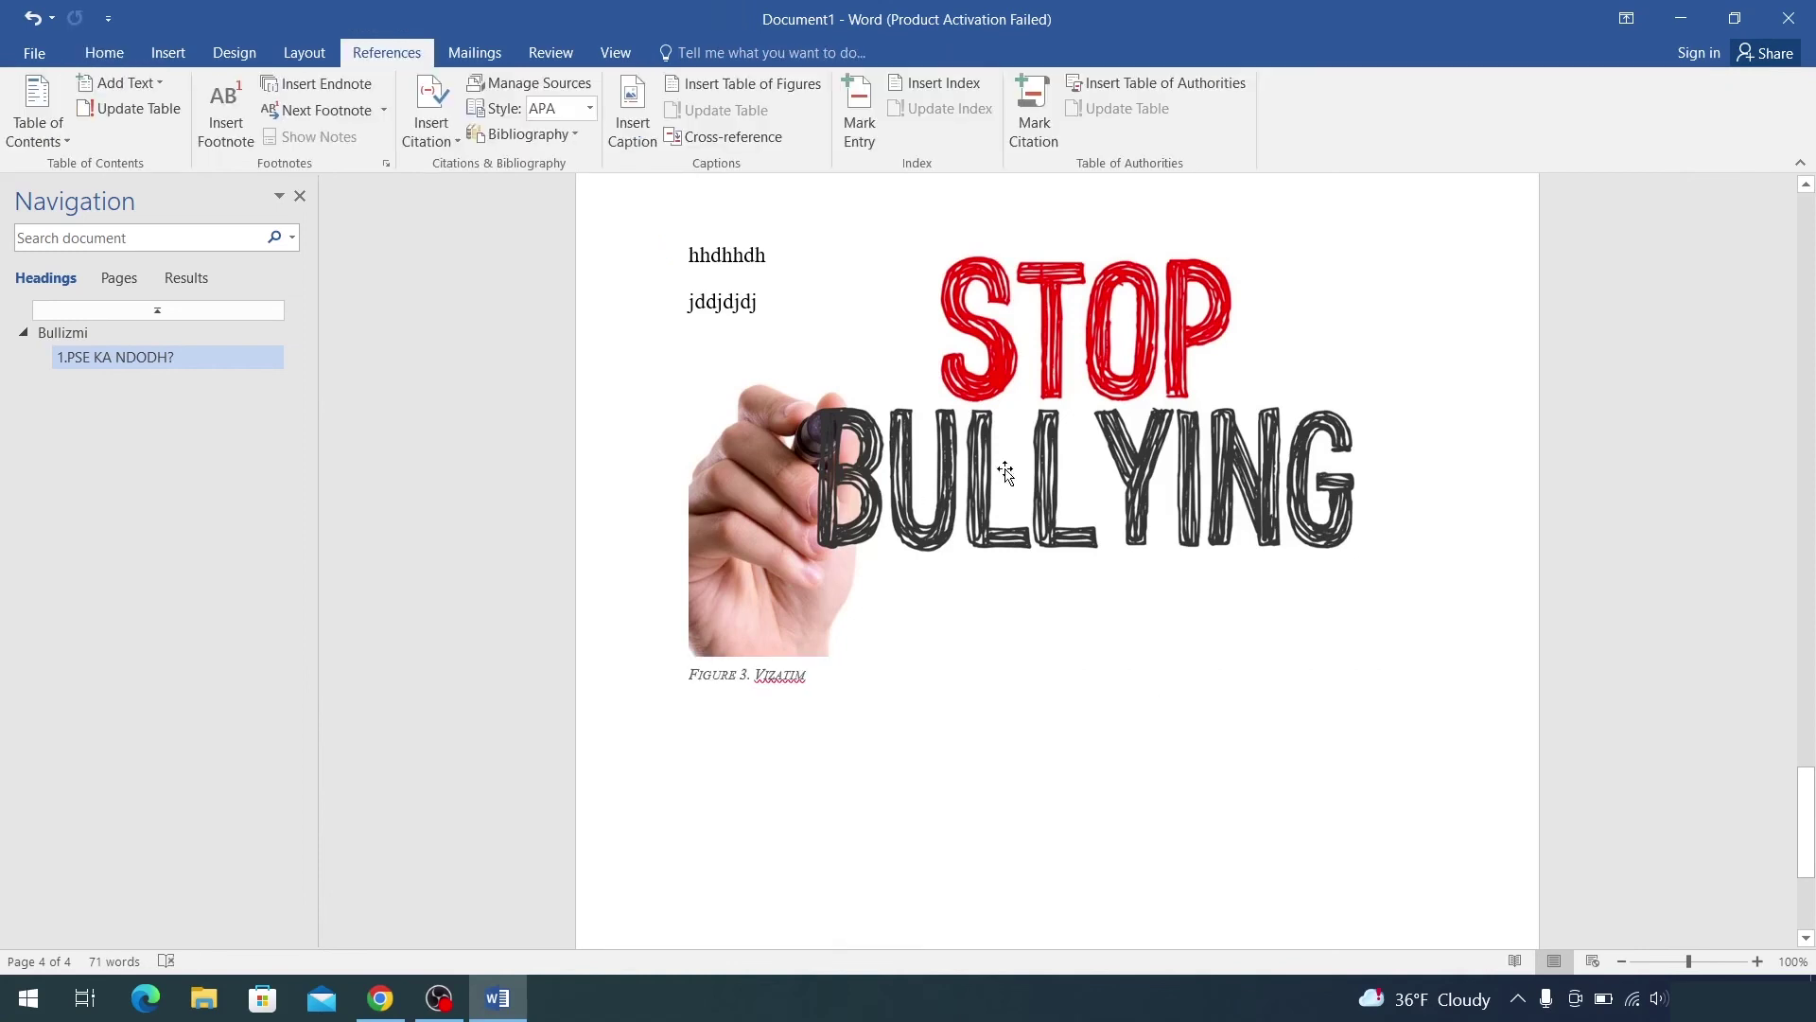
pyautogui.scroll(3, 1005, 473)
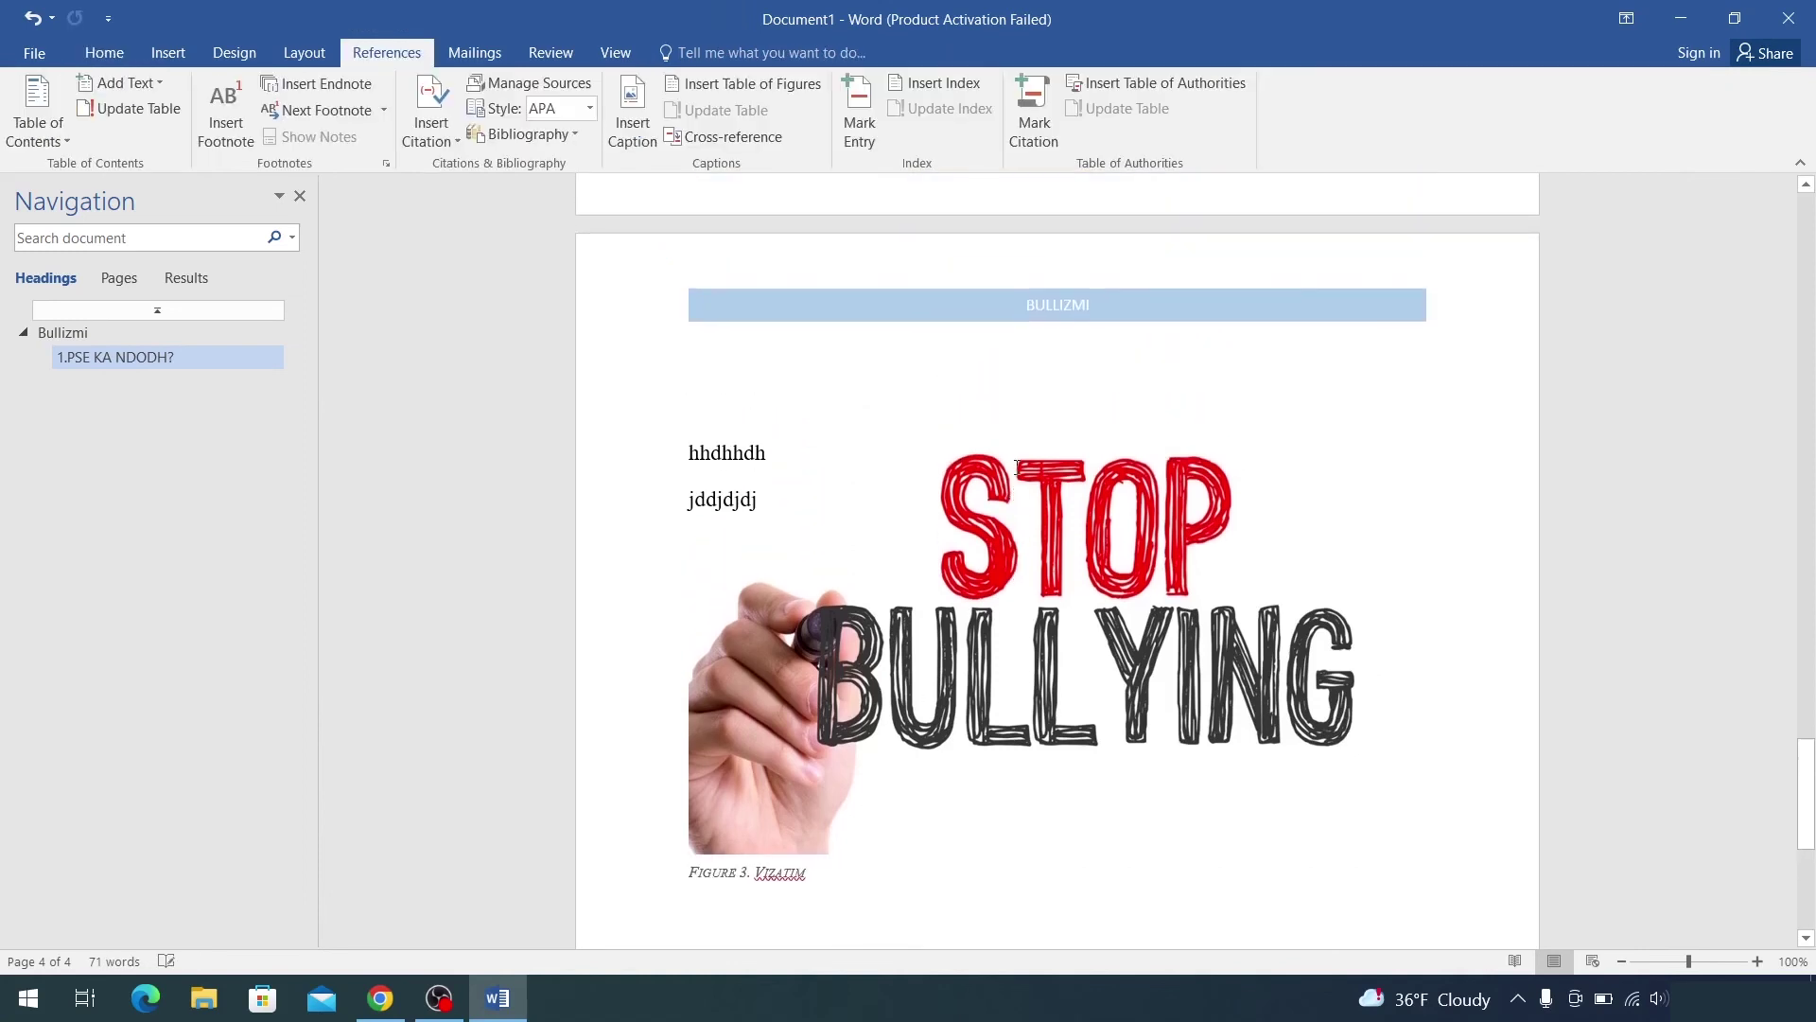
pyautogui.scroll(8, 1017, 467)
pyautogui.scroll(10, 1017, 468)
pyautogui.scroll(8, 1017, 467)
pyautogui.scroll(6, 1017, 467)
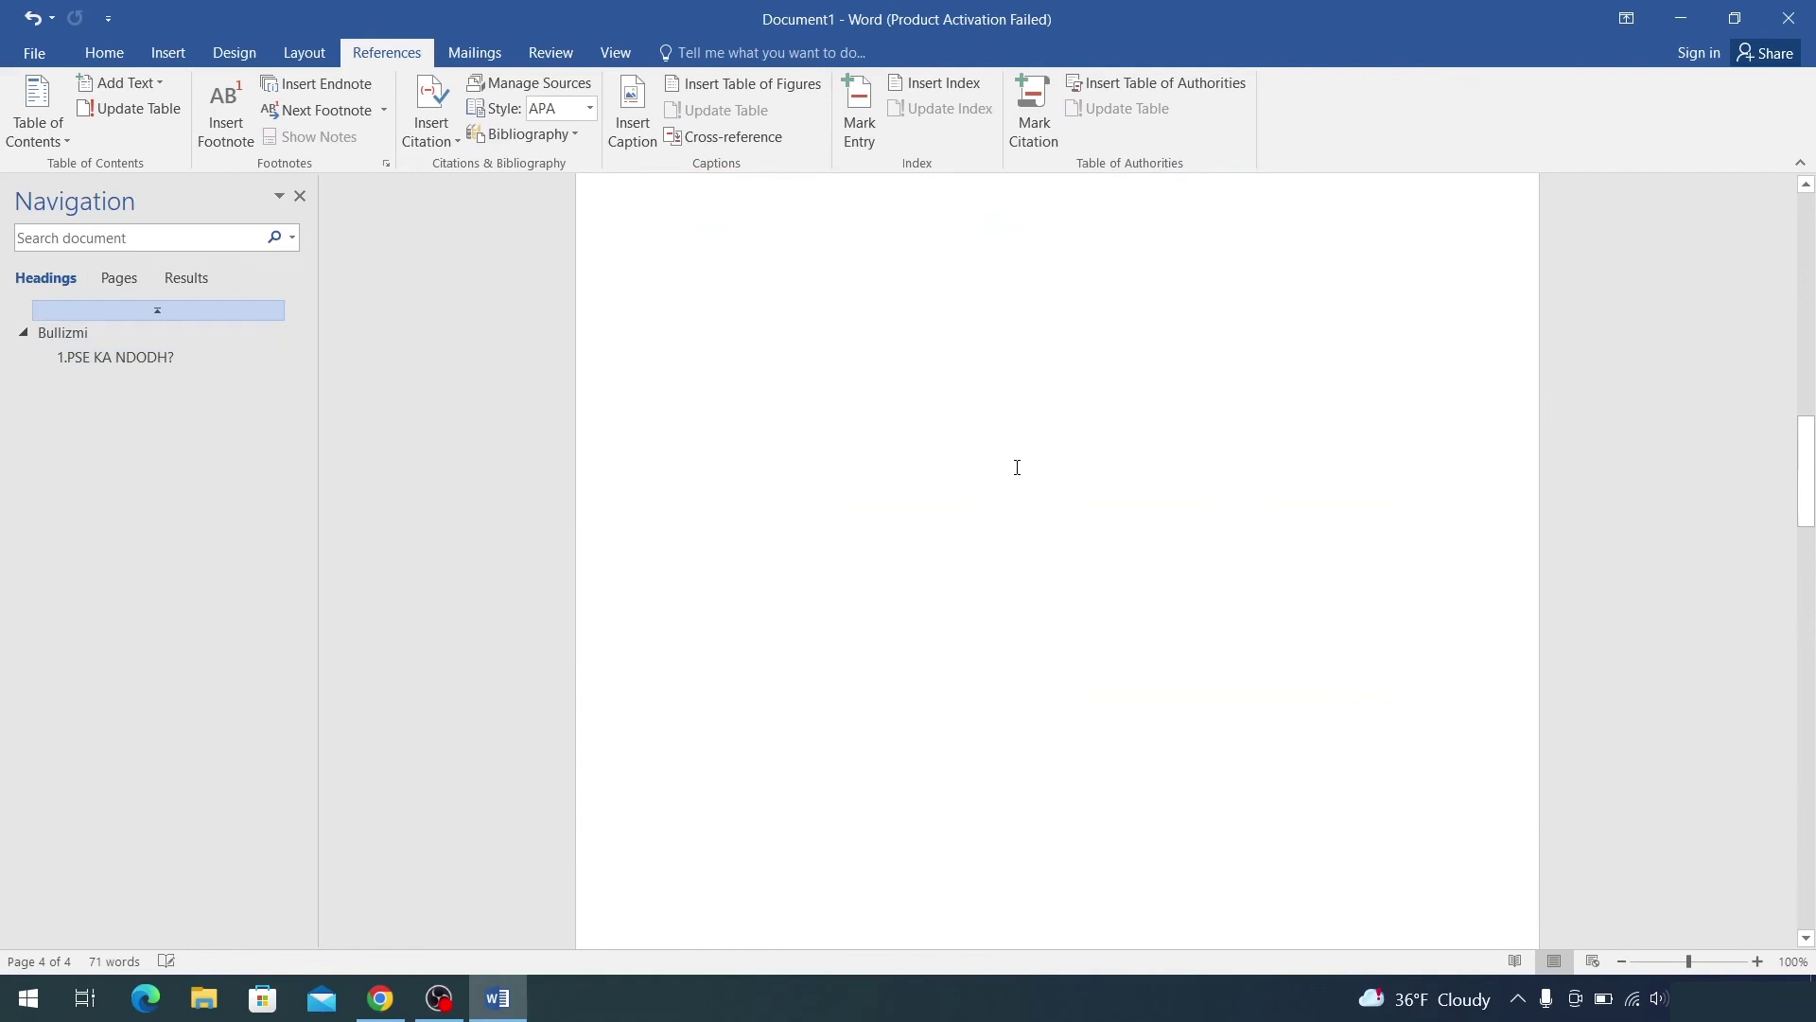
pyautogui.scroll(5, 1017, 468)
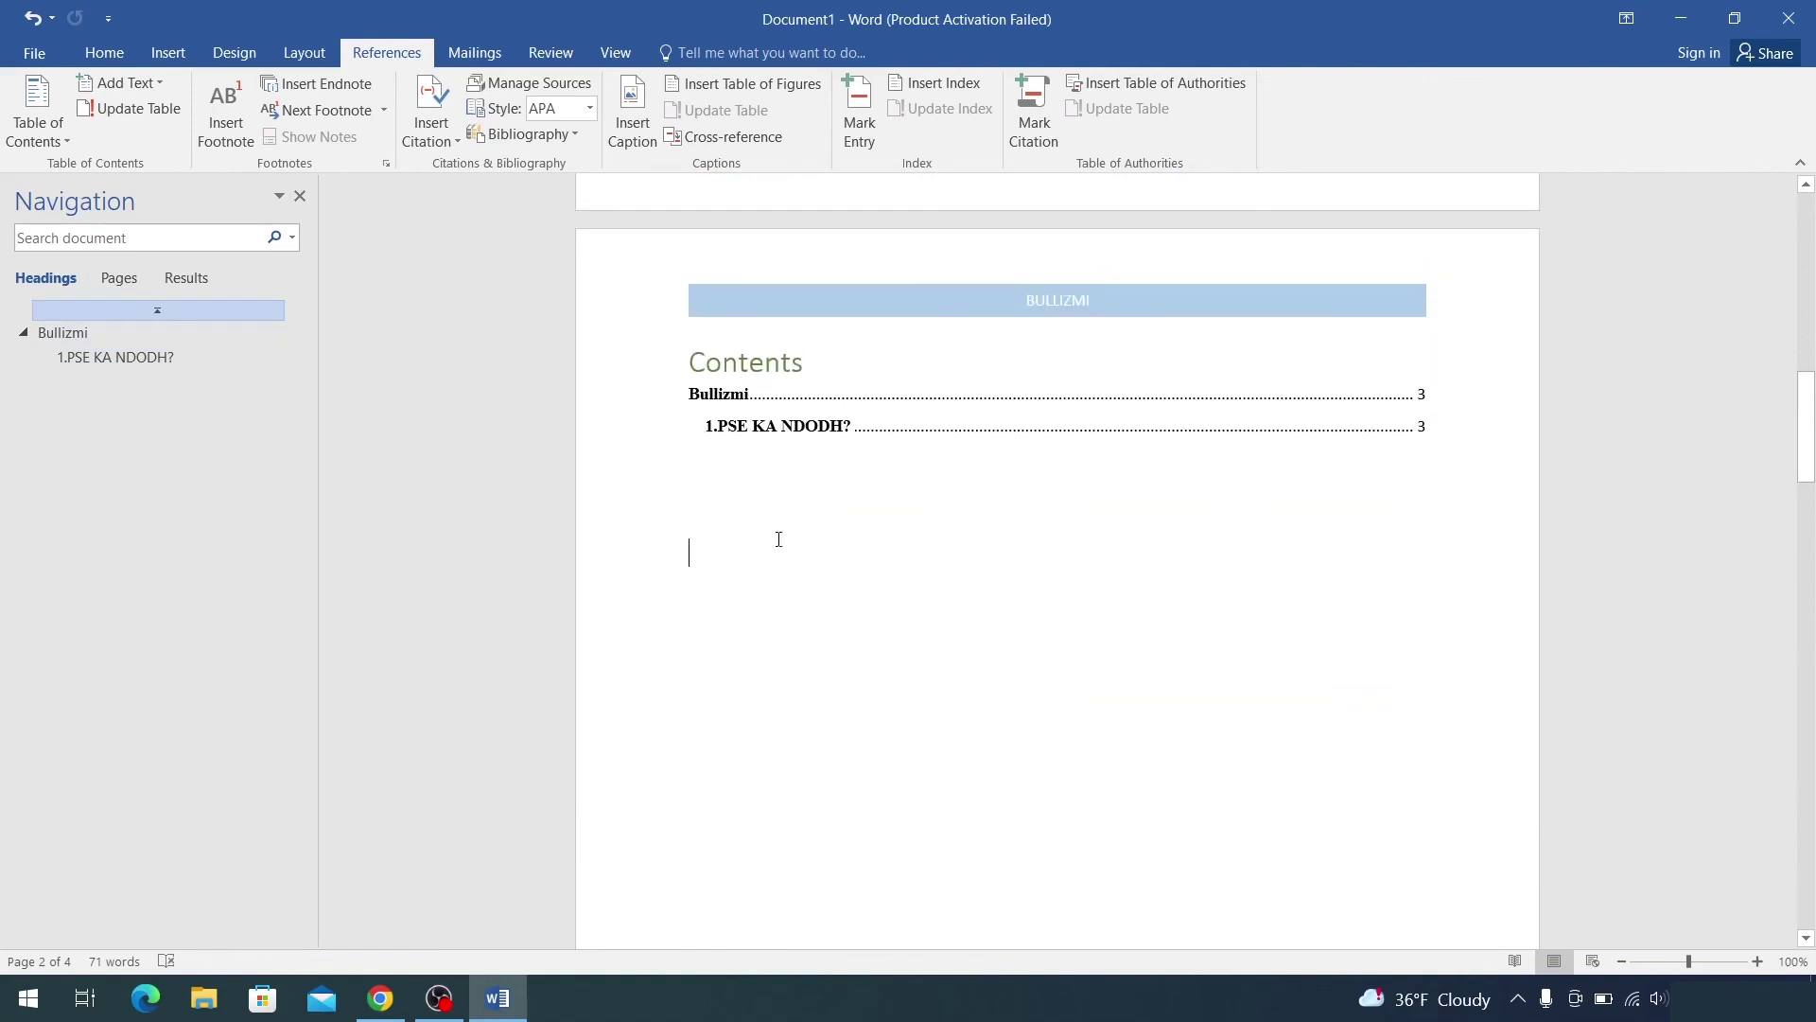
pyautogui.click(233, 52)
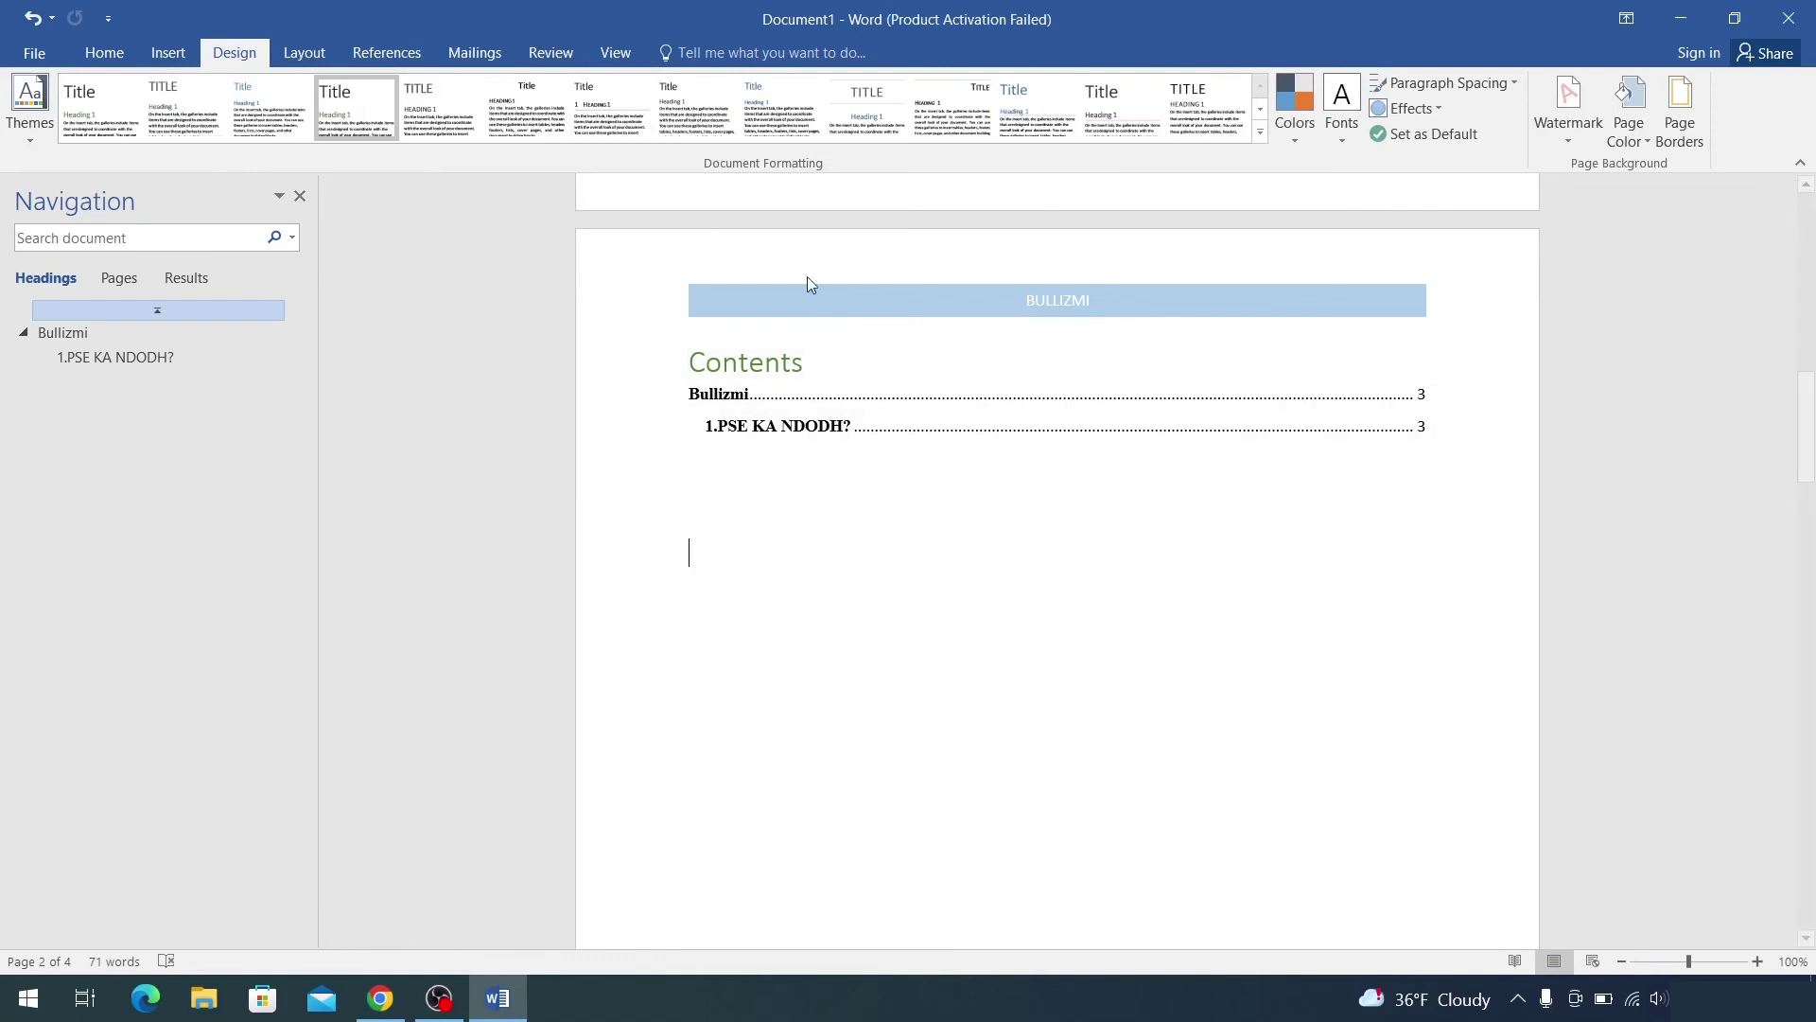
pyautogui.click(367, 52)
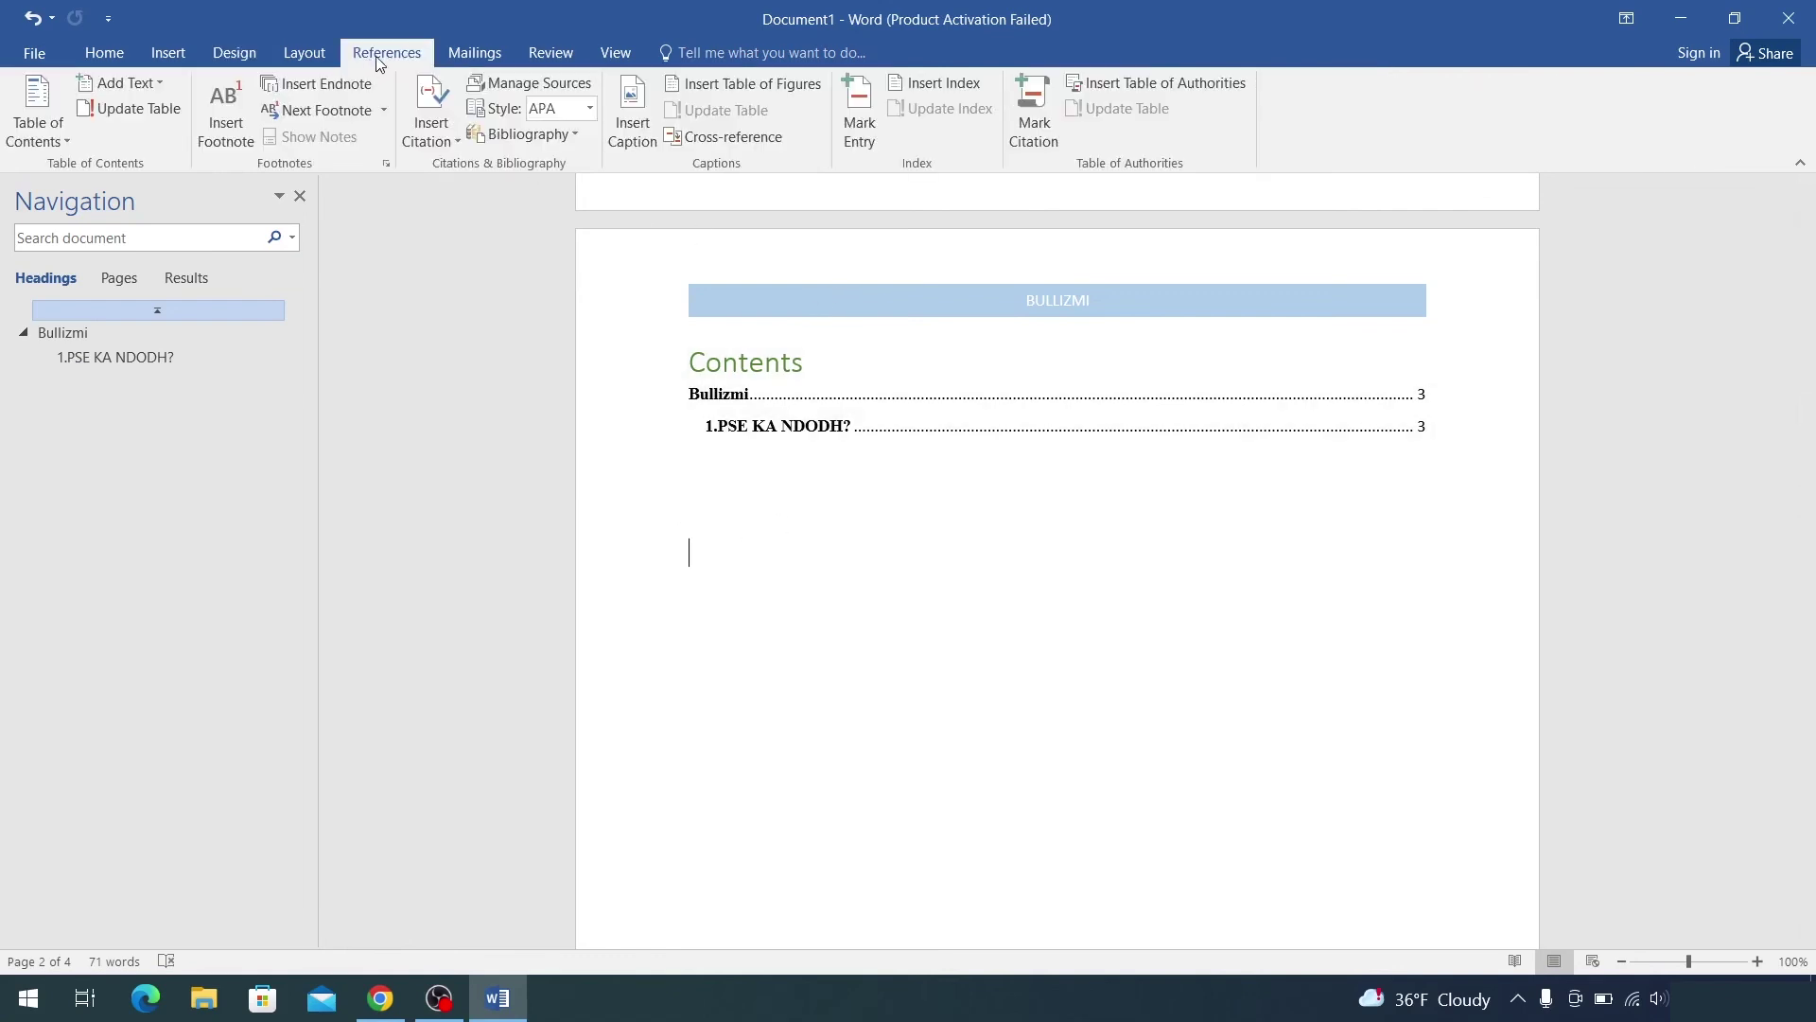
# Step: Insert a table of figures listing Figures 1–3, using dashed leaders and the From template format
pyautogui.click(759, 89)
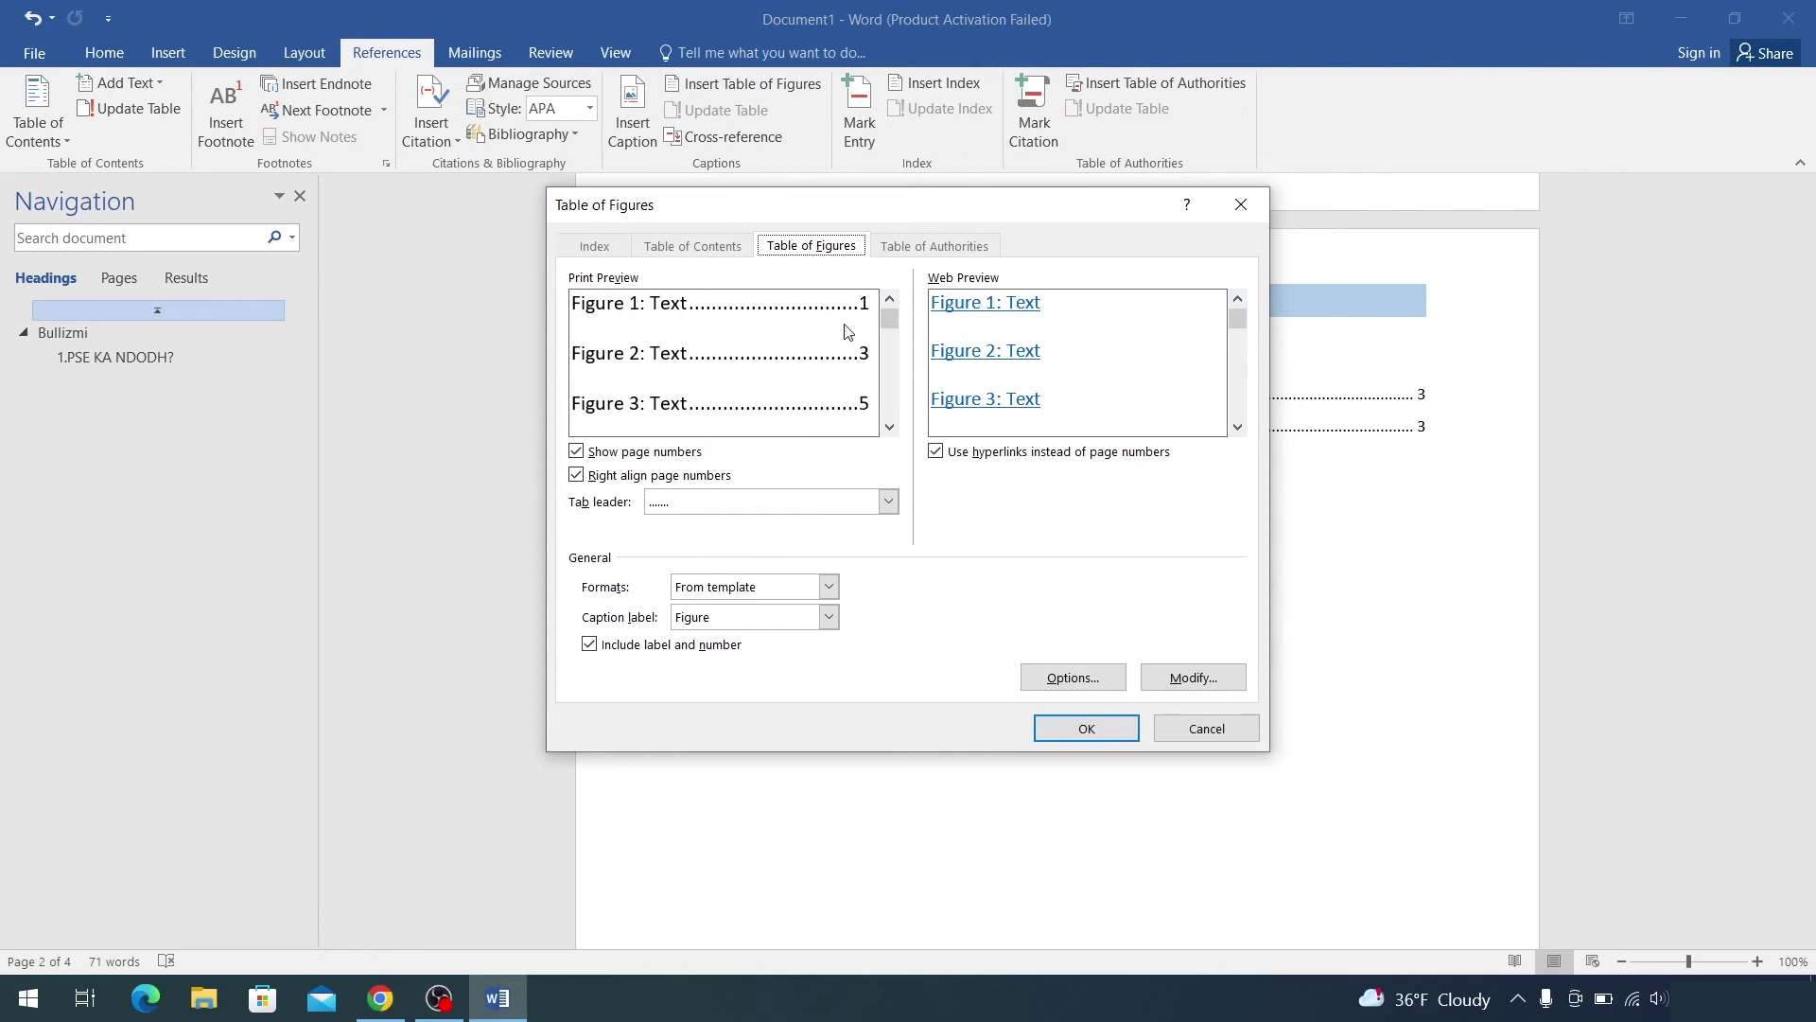
pyautogui.click(890, 504)
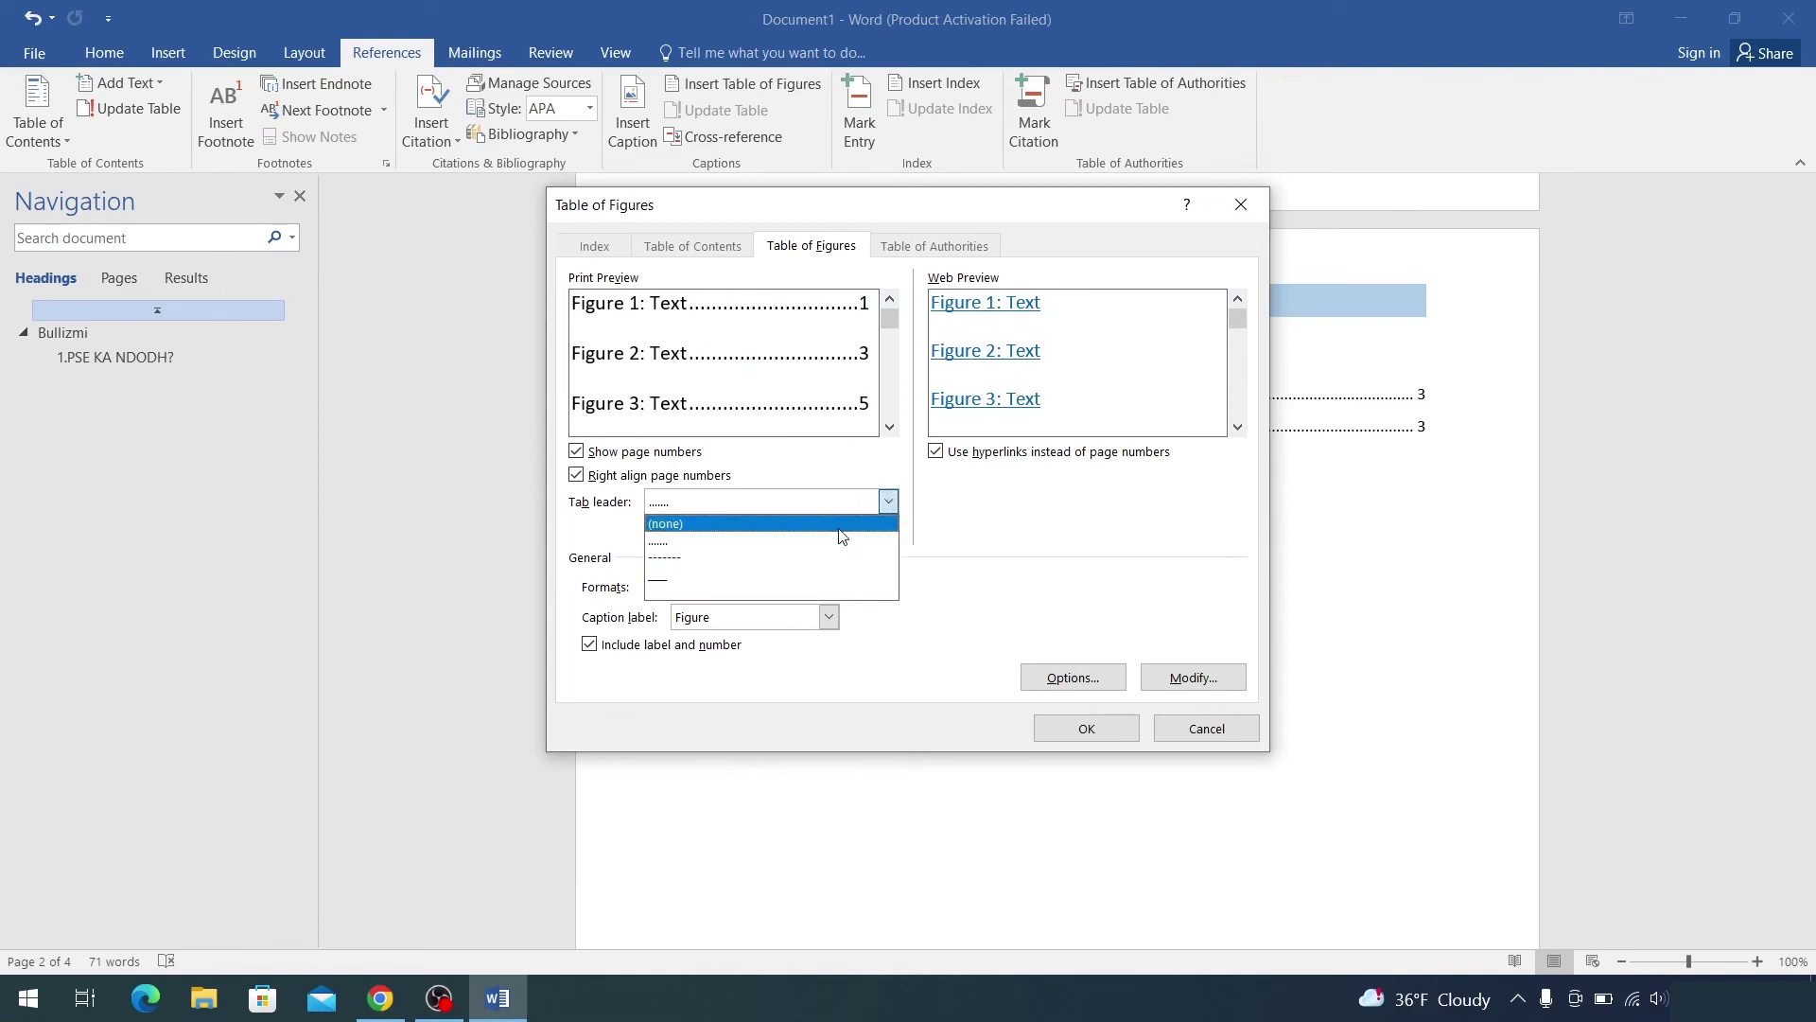
pyautogui.click(837, 562)
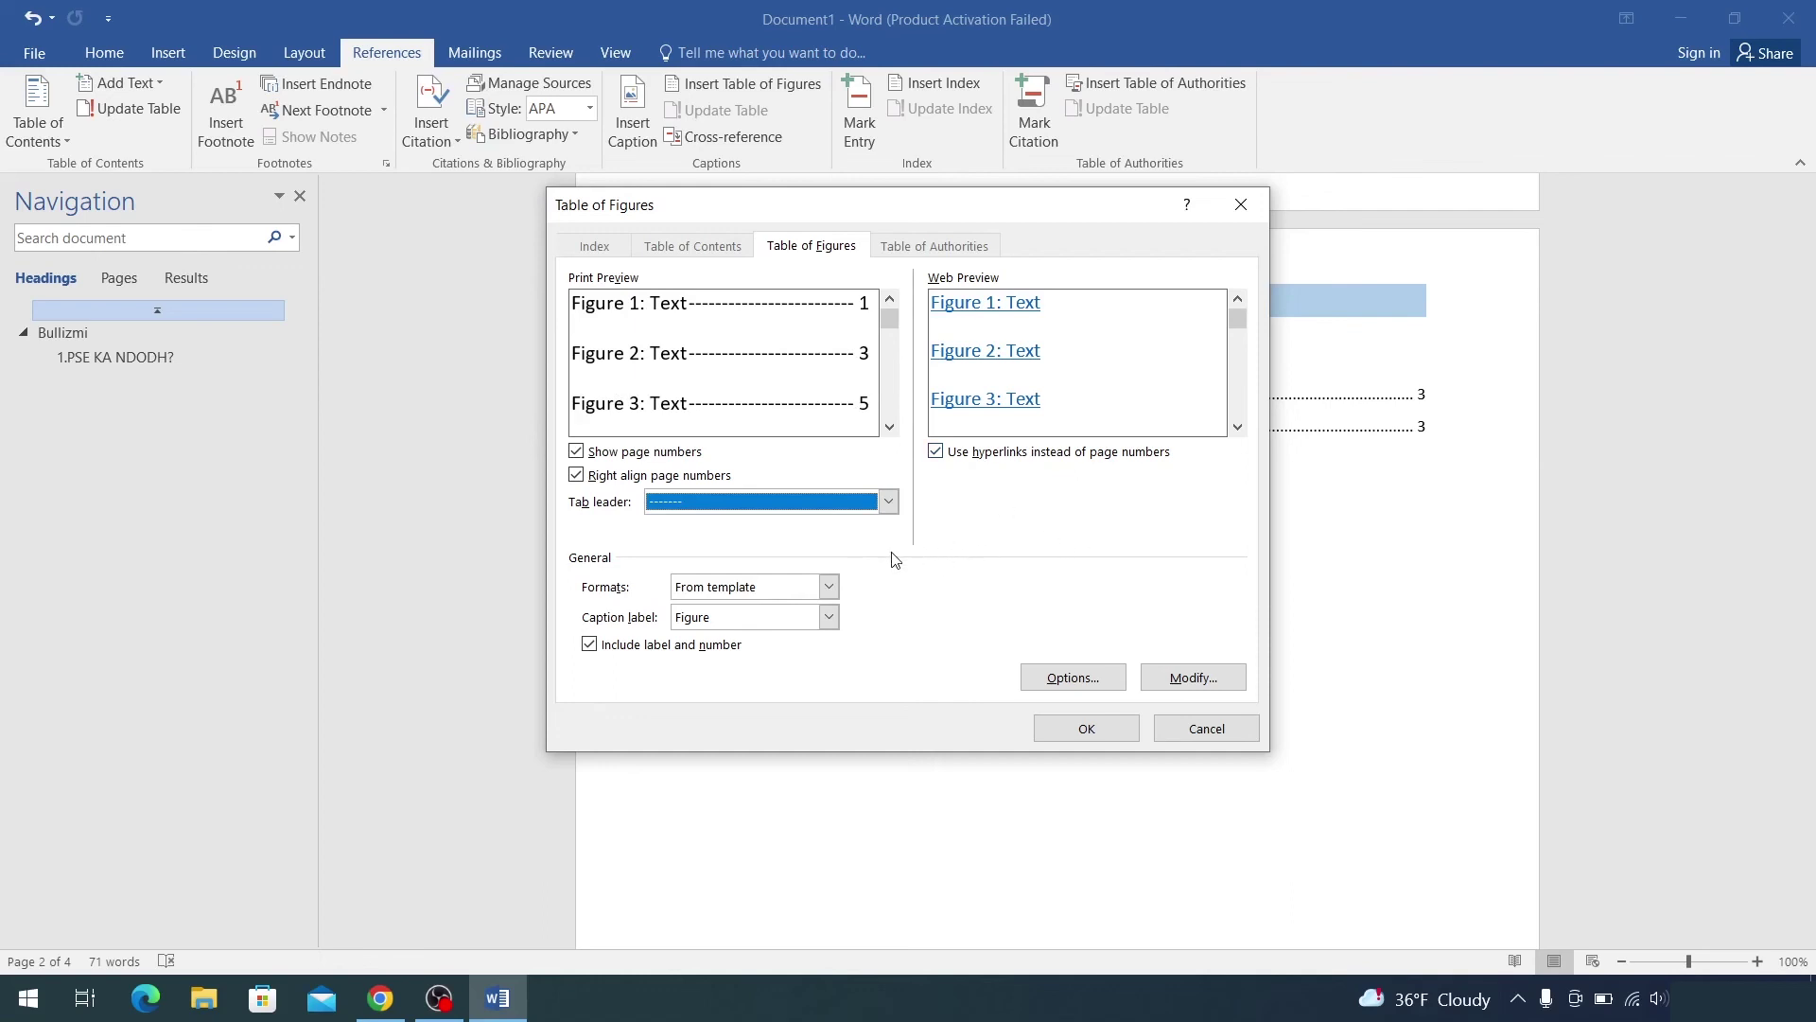
pyautogui.click(829, 587)
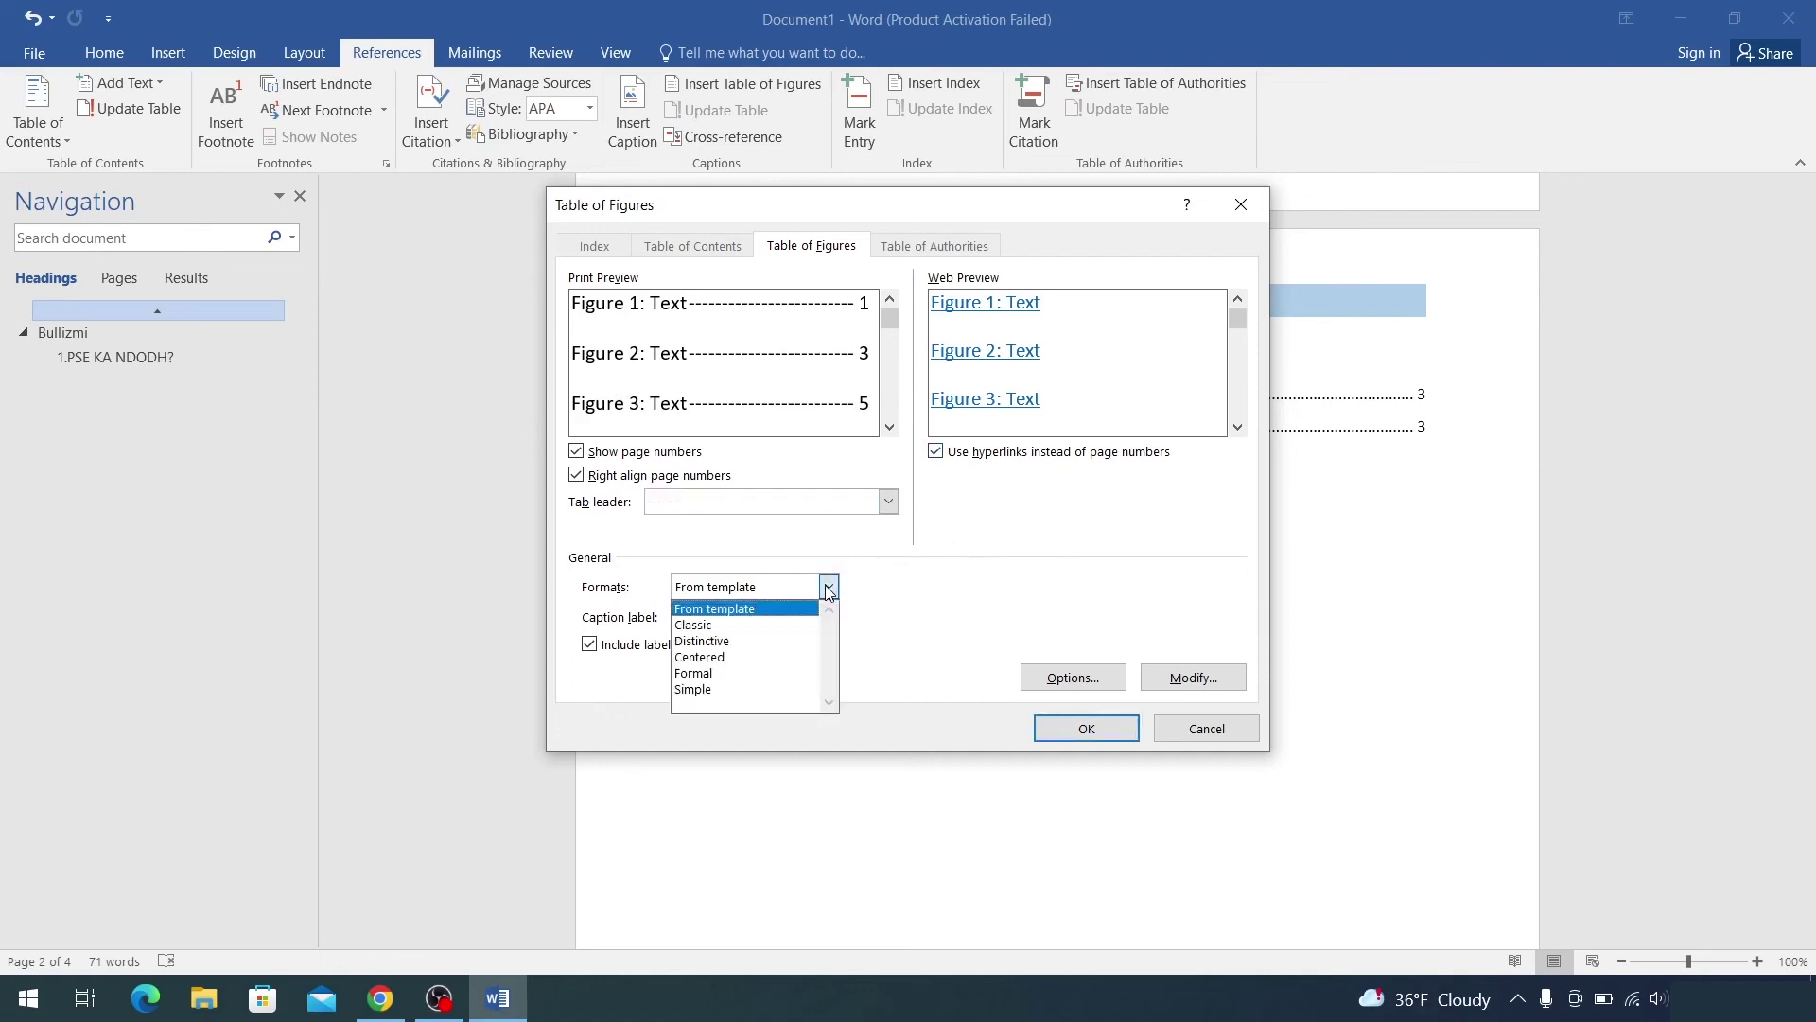
pyautogui.click(809, 641)
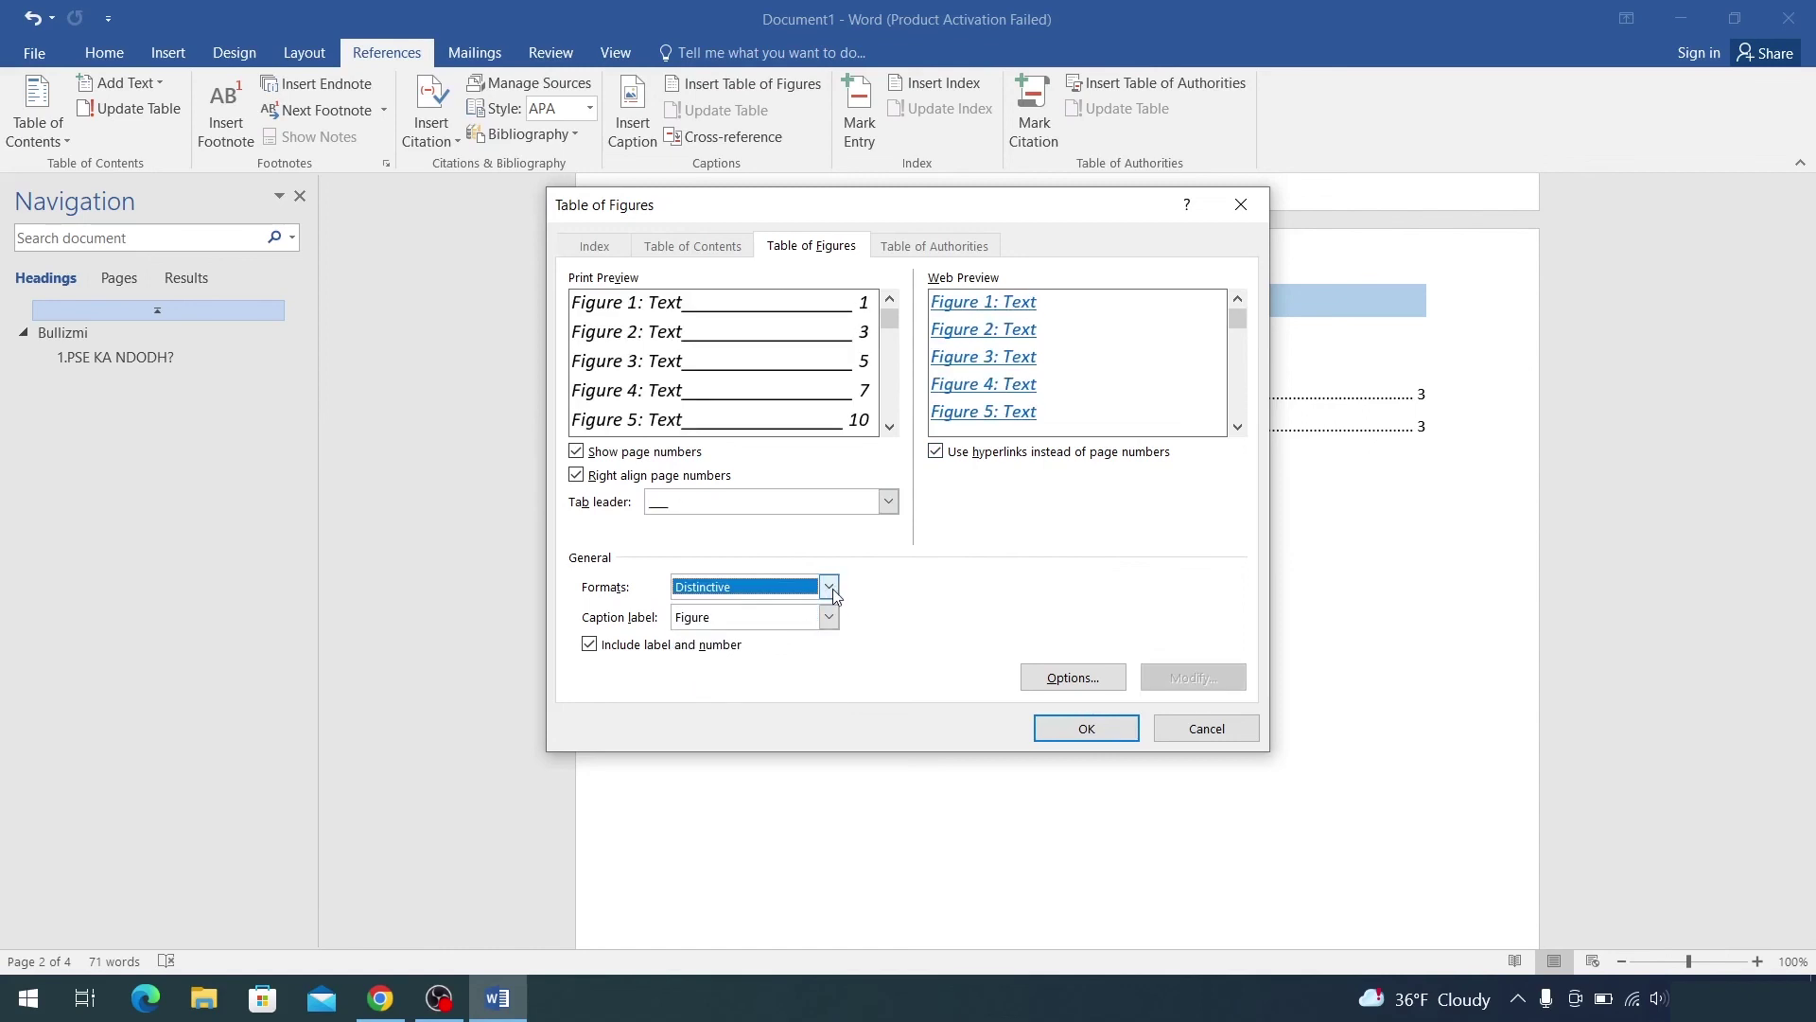
pyautogui.click(832, 588)
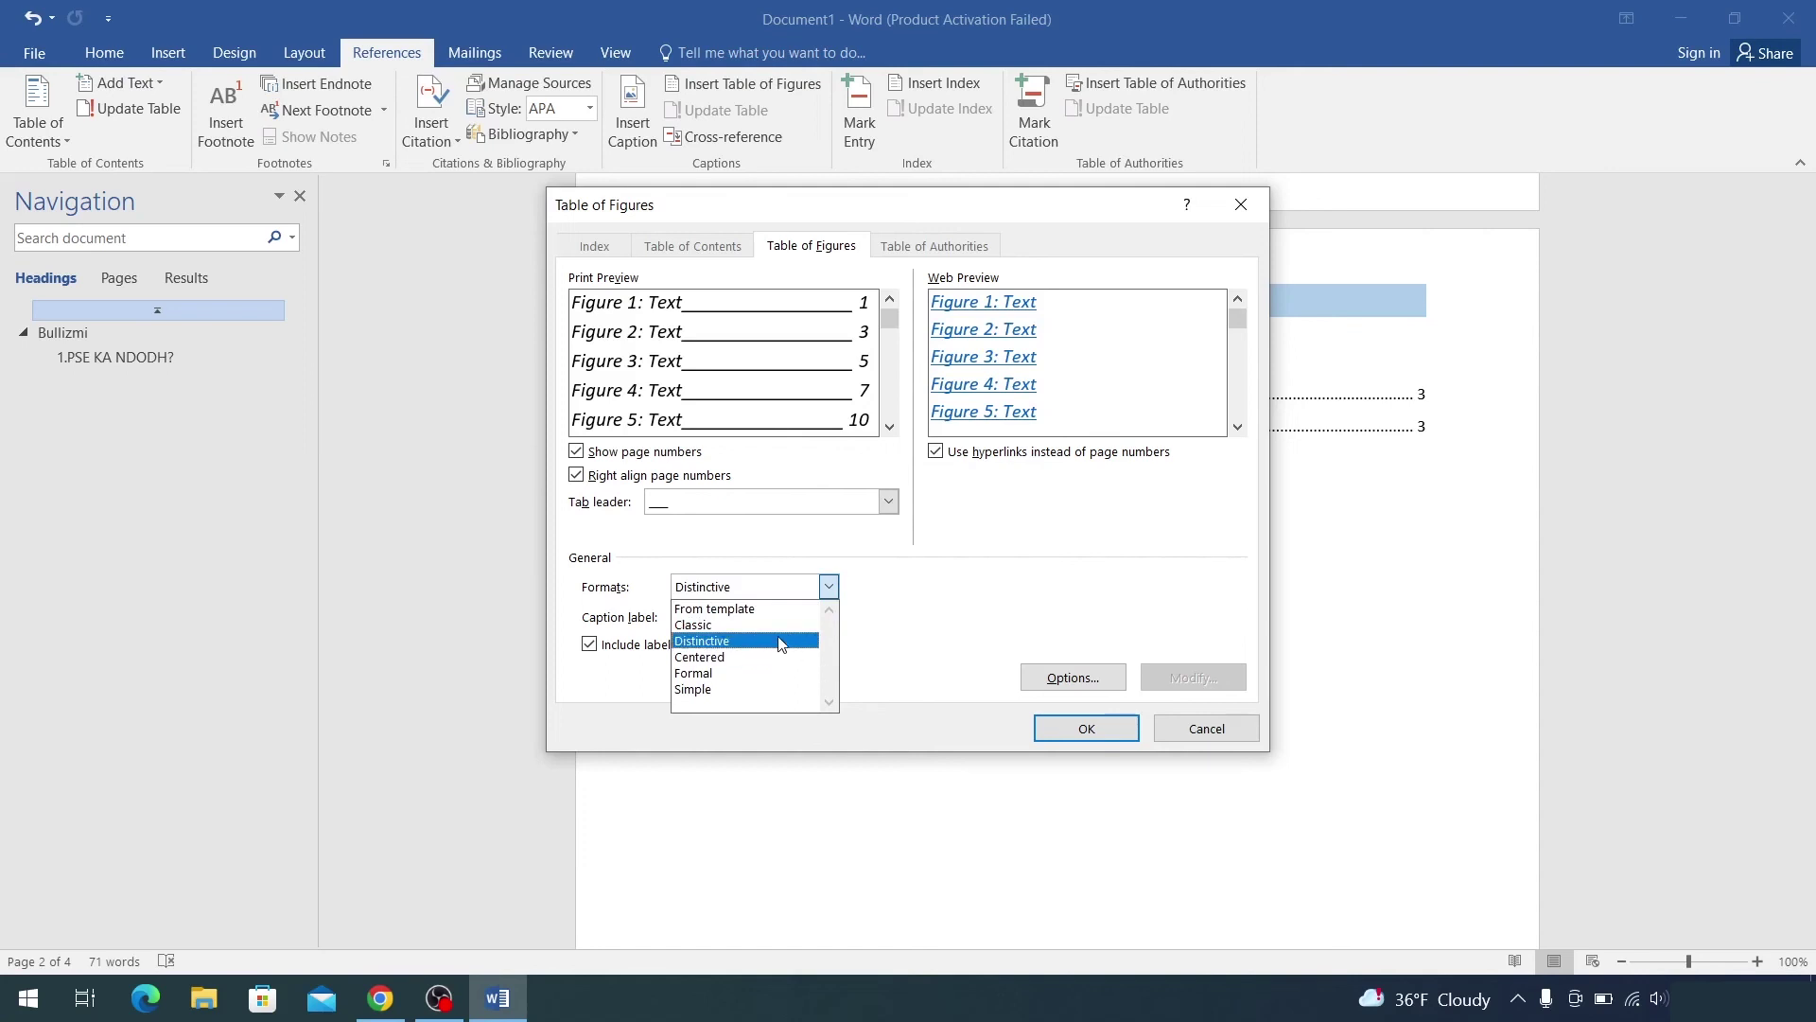
pyautogui.click(778, 610)
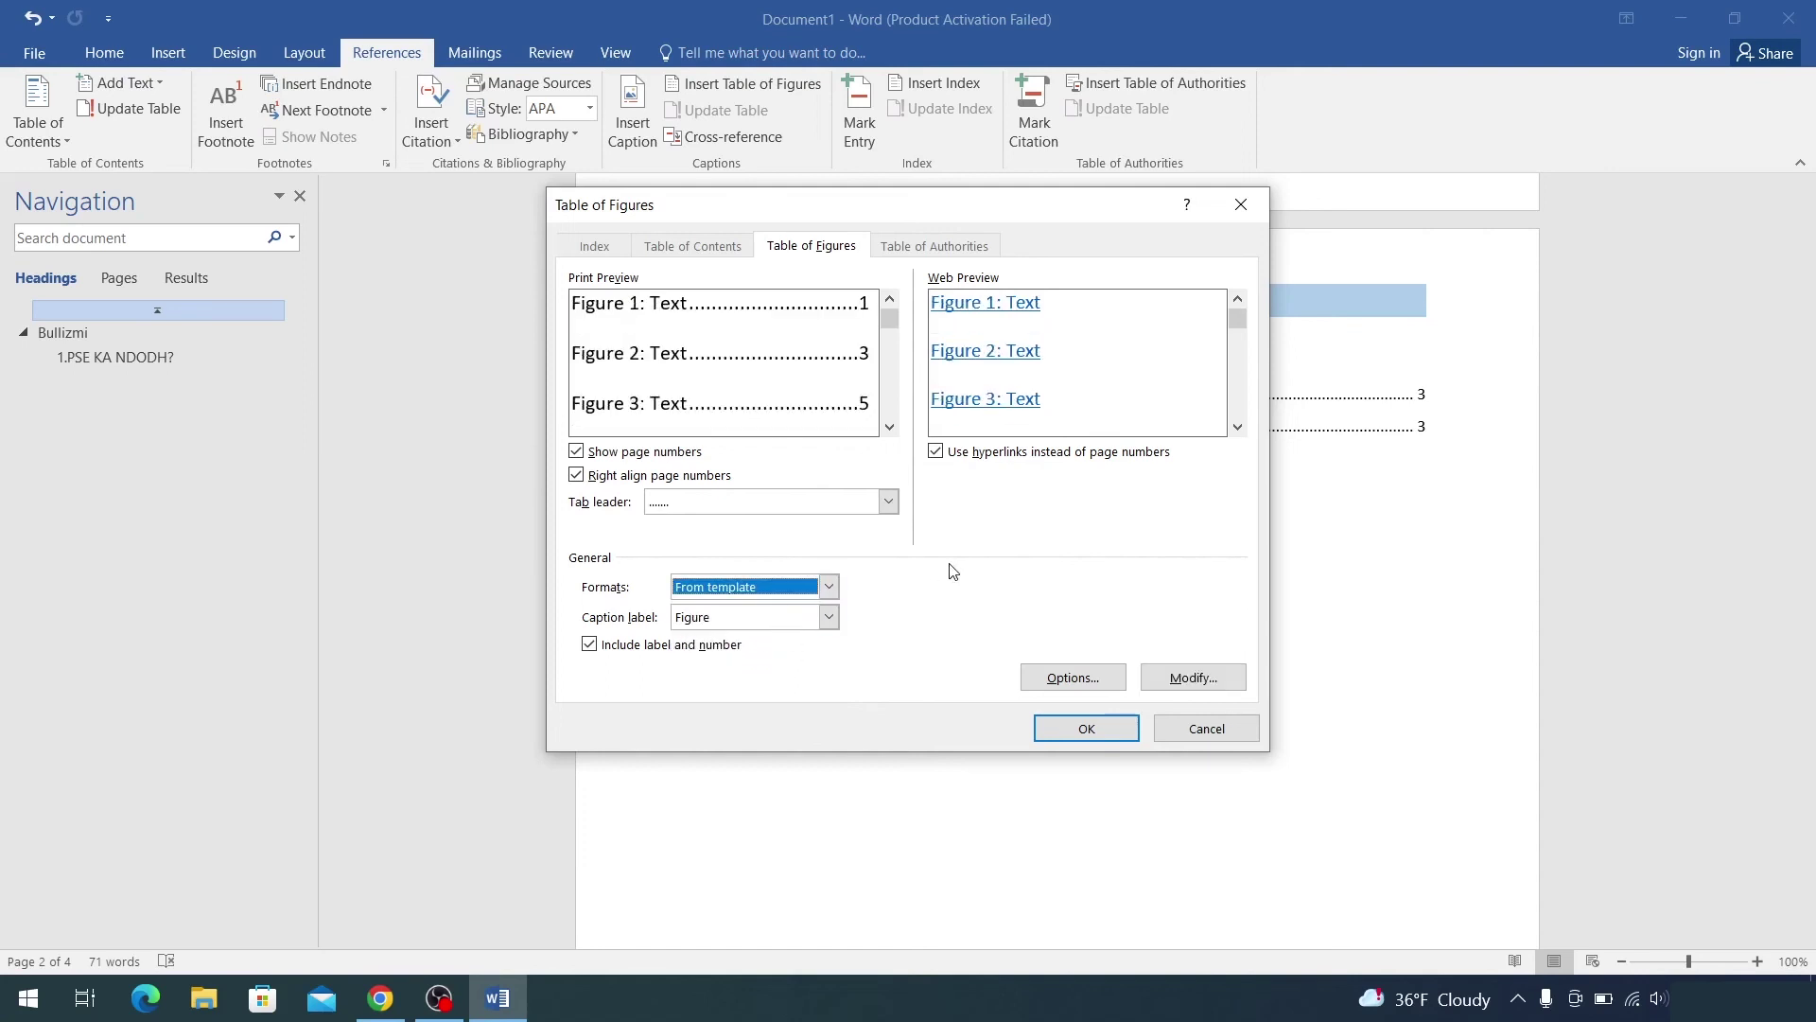
pyautogui.click(1121, 726)
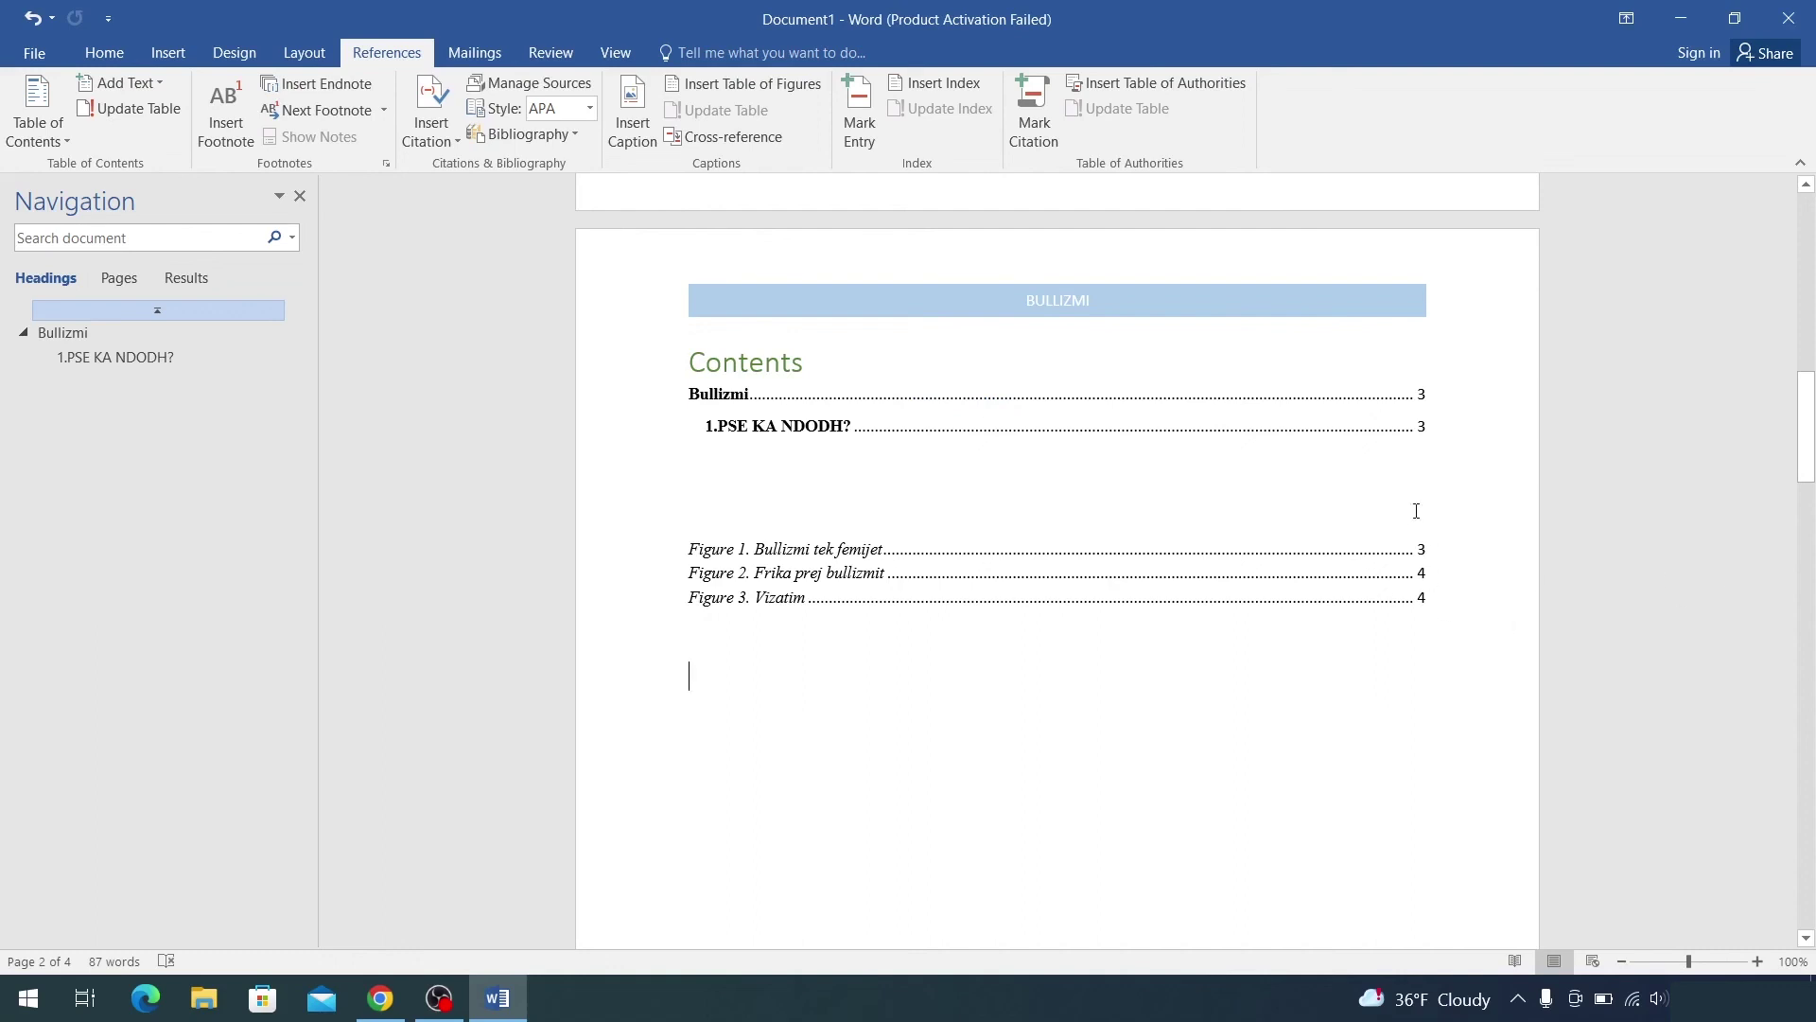
pyautogui.scroll(-2, 1357, 627)
pyautogui.scroll(-3, 1344, 615)
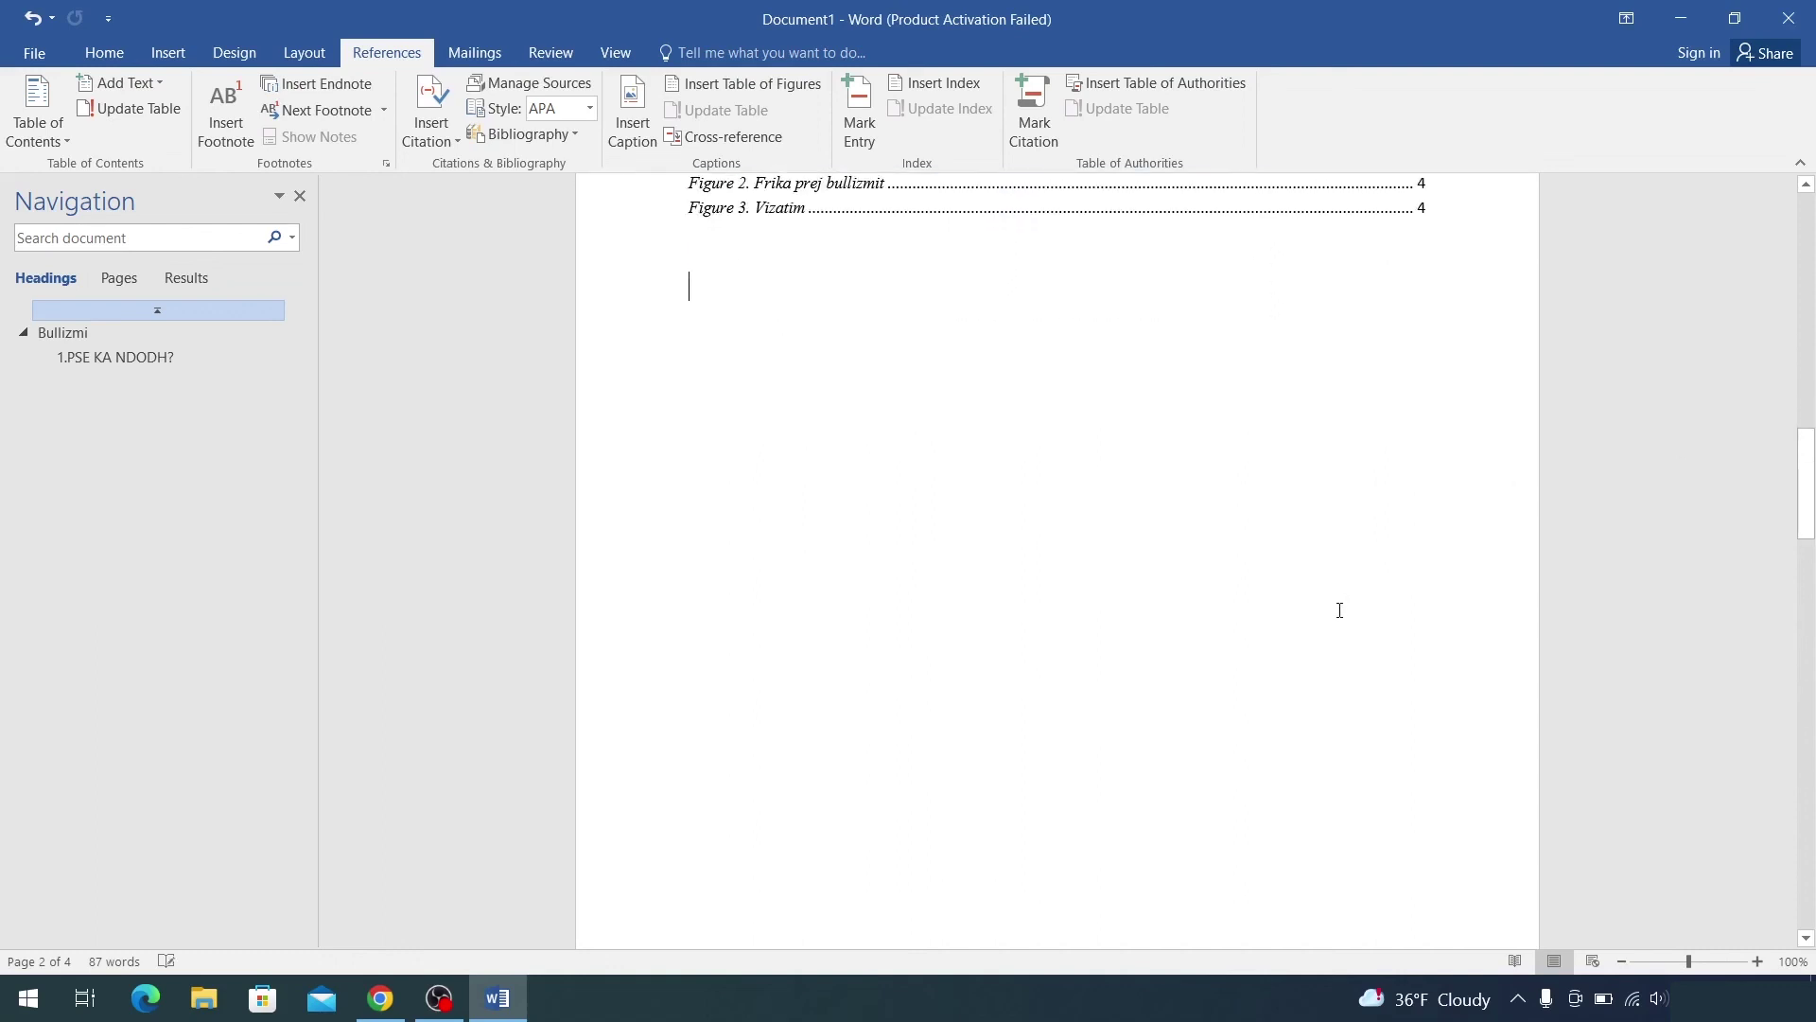
pyautogui.scroll(-8, 1277, 511)
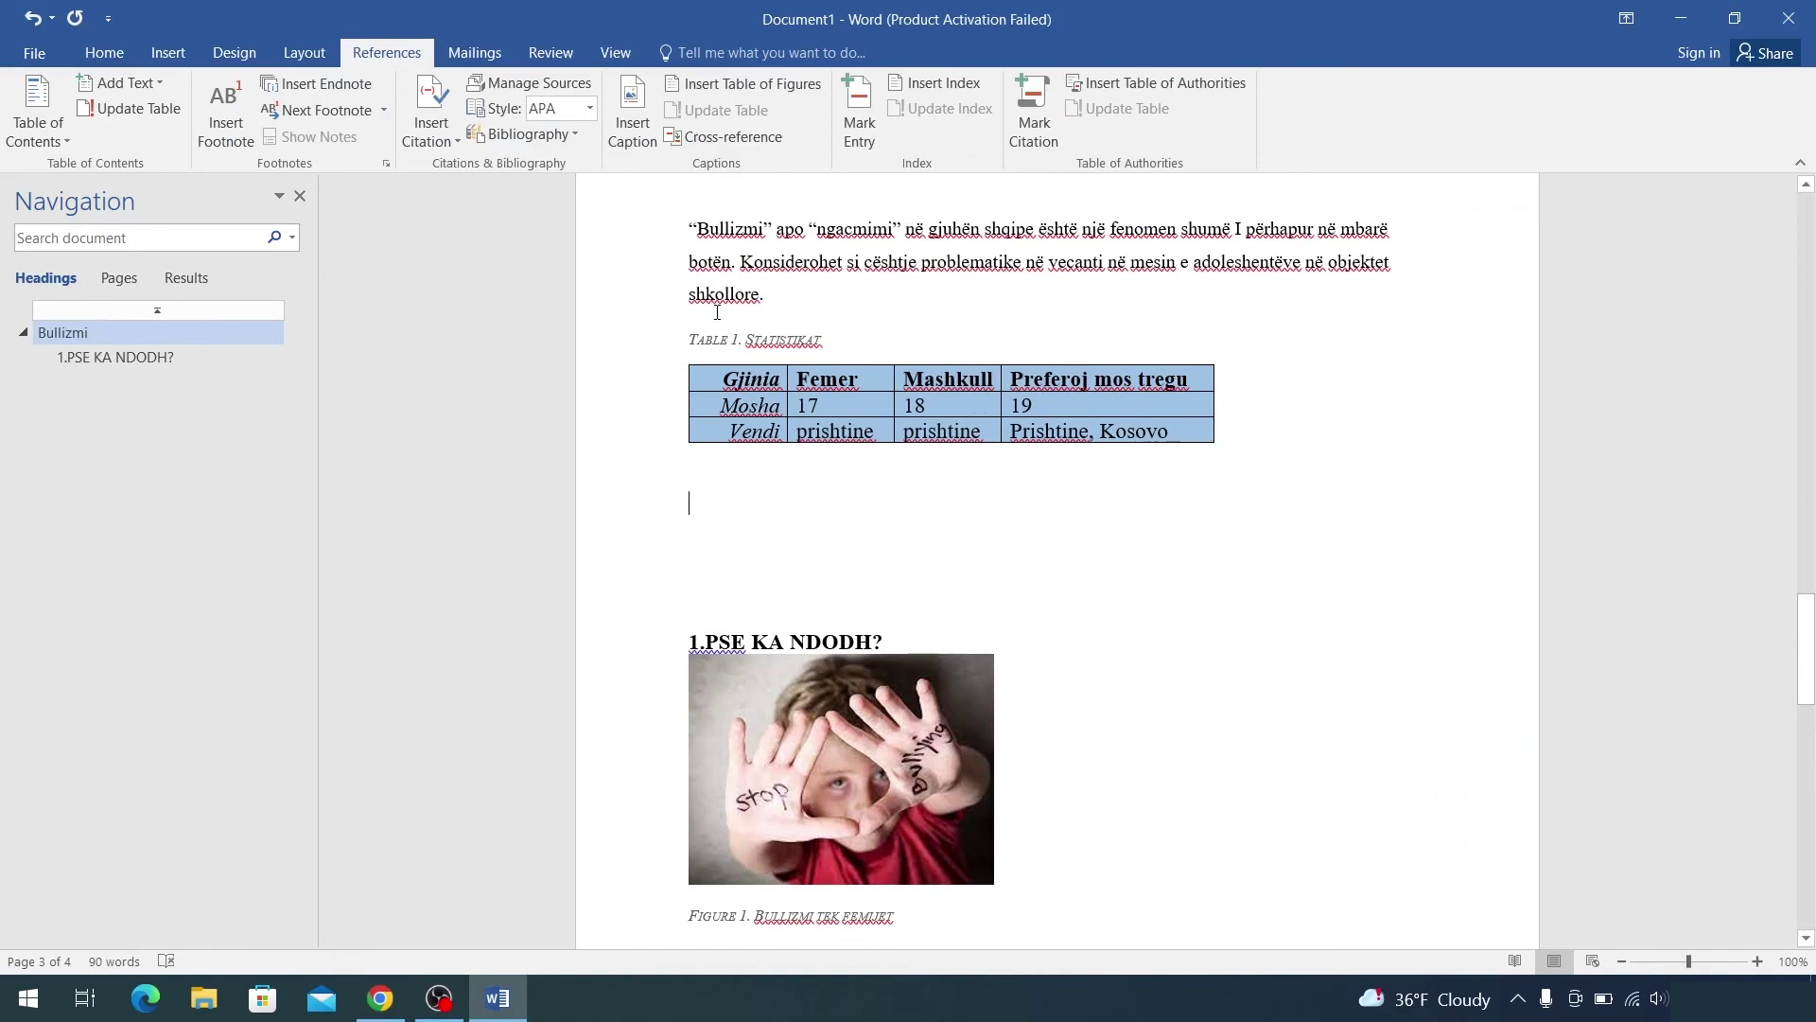
pyautogui.scroll(5, 789, 376)
pyautogui.scroll(5, 788, 376)
pyautogui.scroll(4, 789, 376)
pyautogui.scroll(4, 791, 378)
pyautogui.scroll(-3, 791, 378)
pyautogui.scroll(-2, 802, 523)
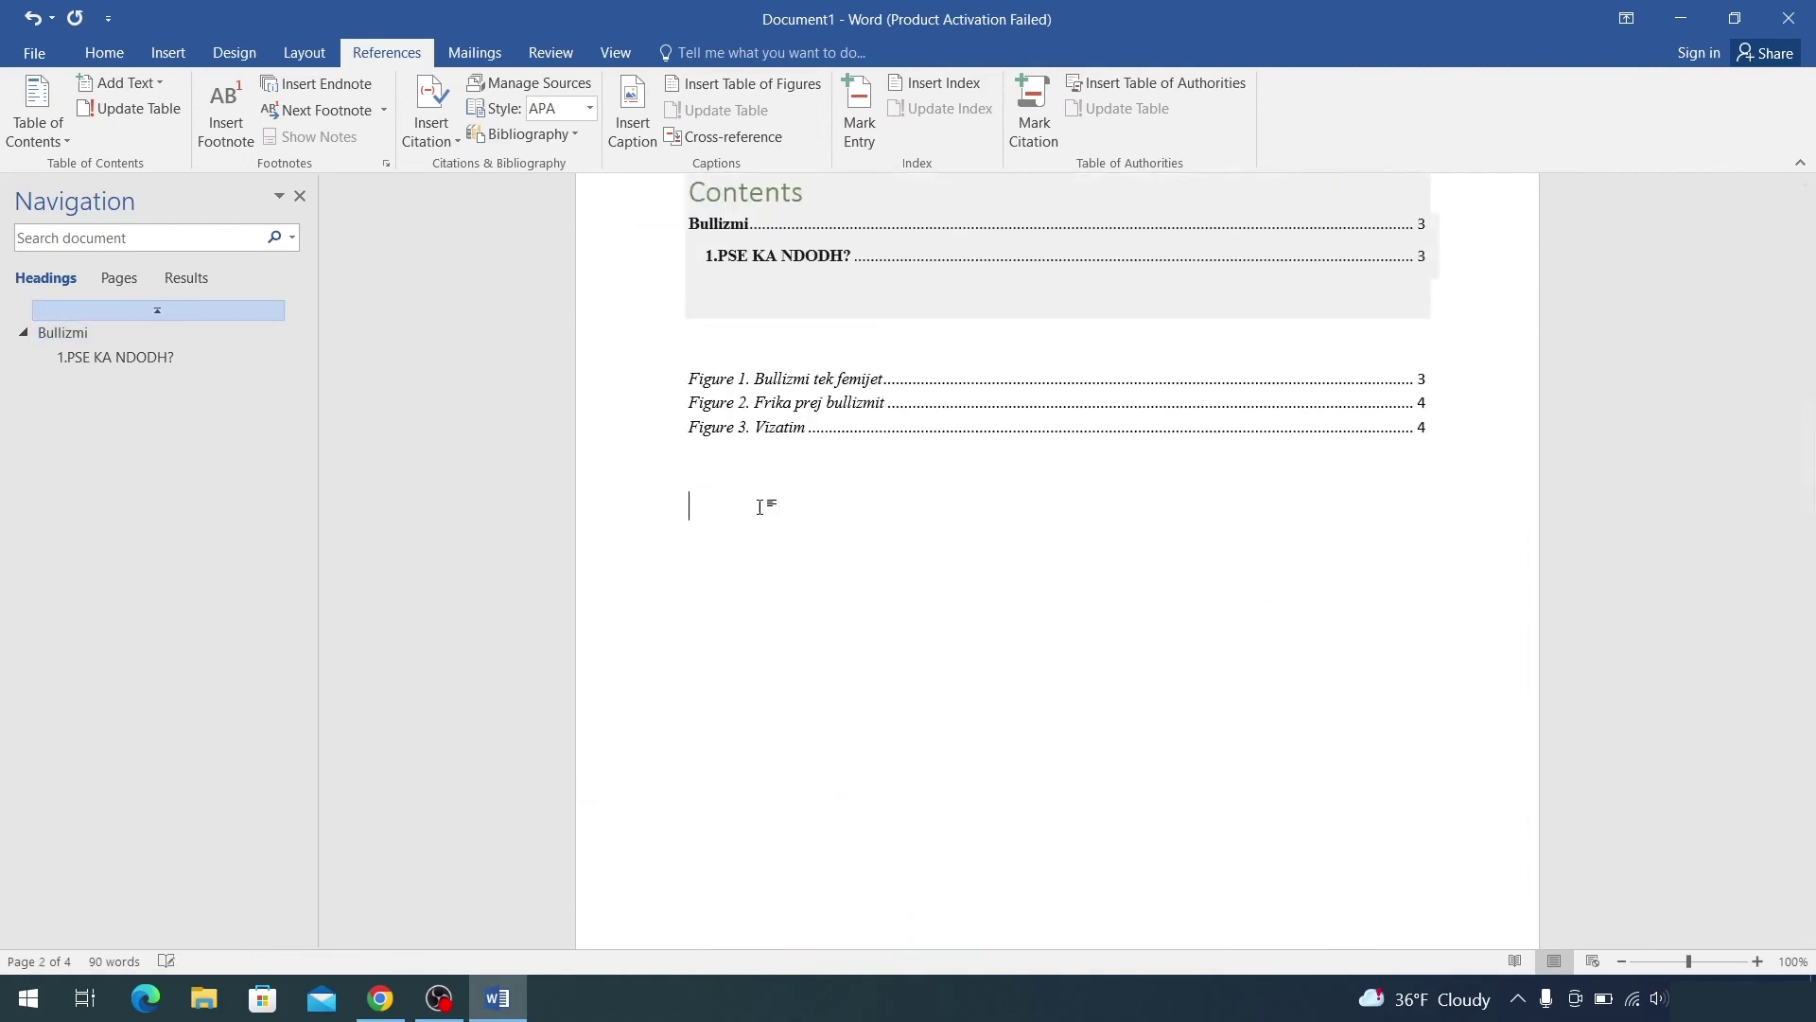
# Step: Insert a Formal-format list of tables with underline leaders, showing Table 1. Statistikat on page 3
pyautogui.click(749, 85)
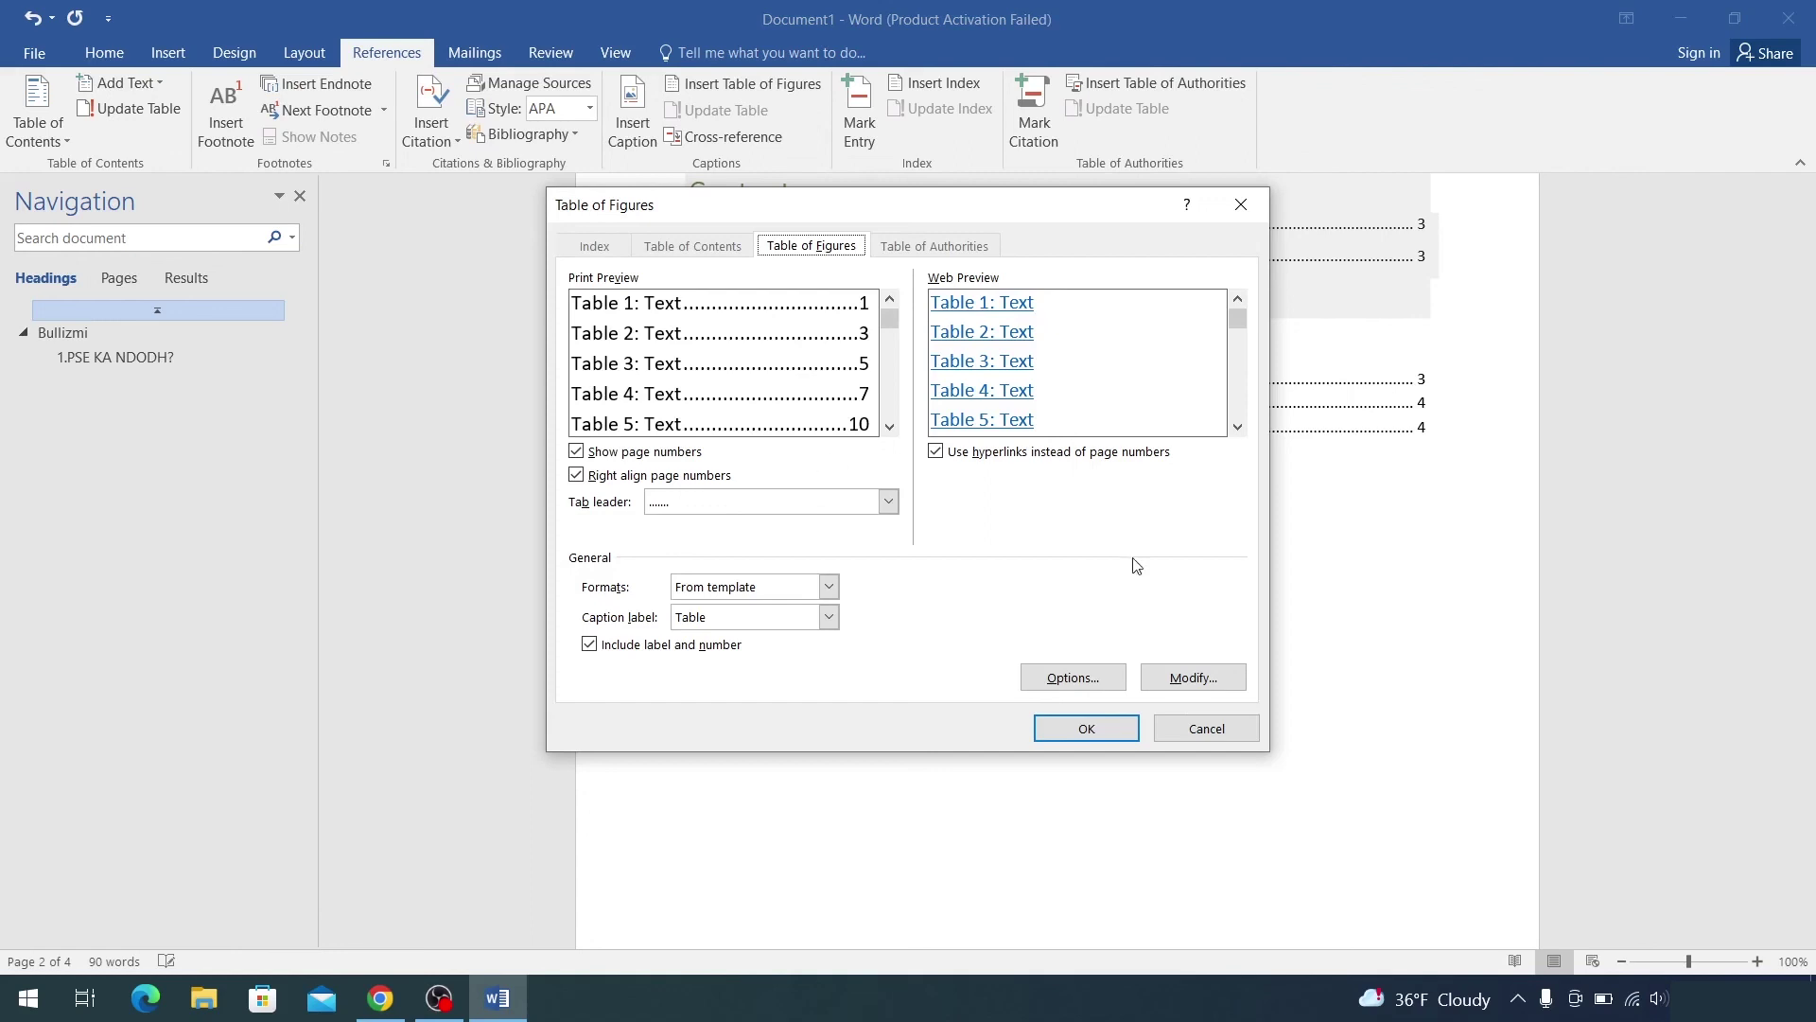
pyautogui.click(889, 502)
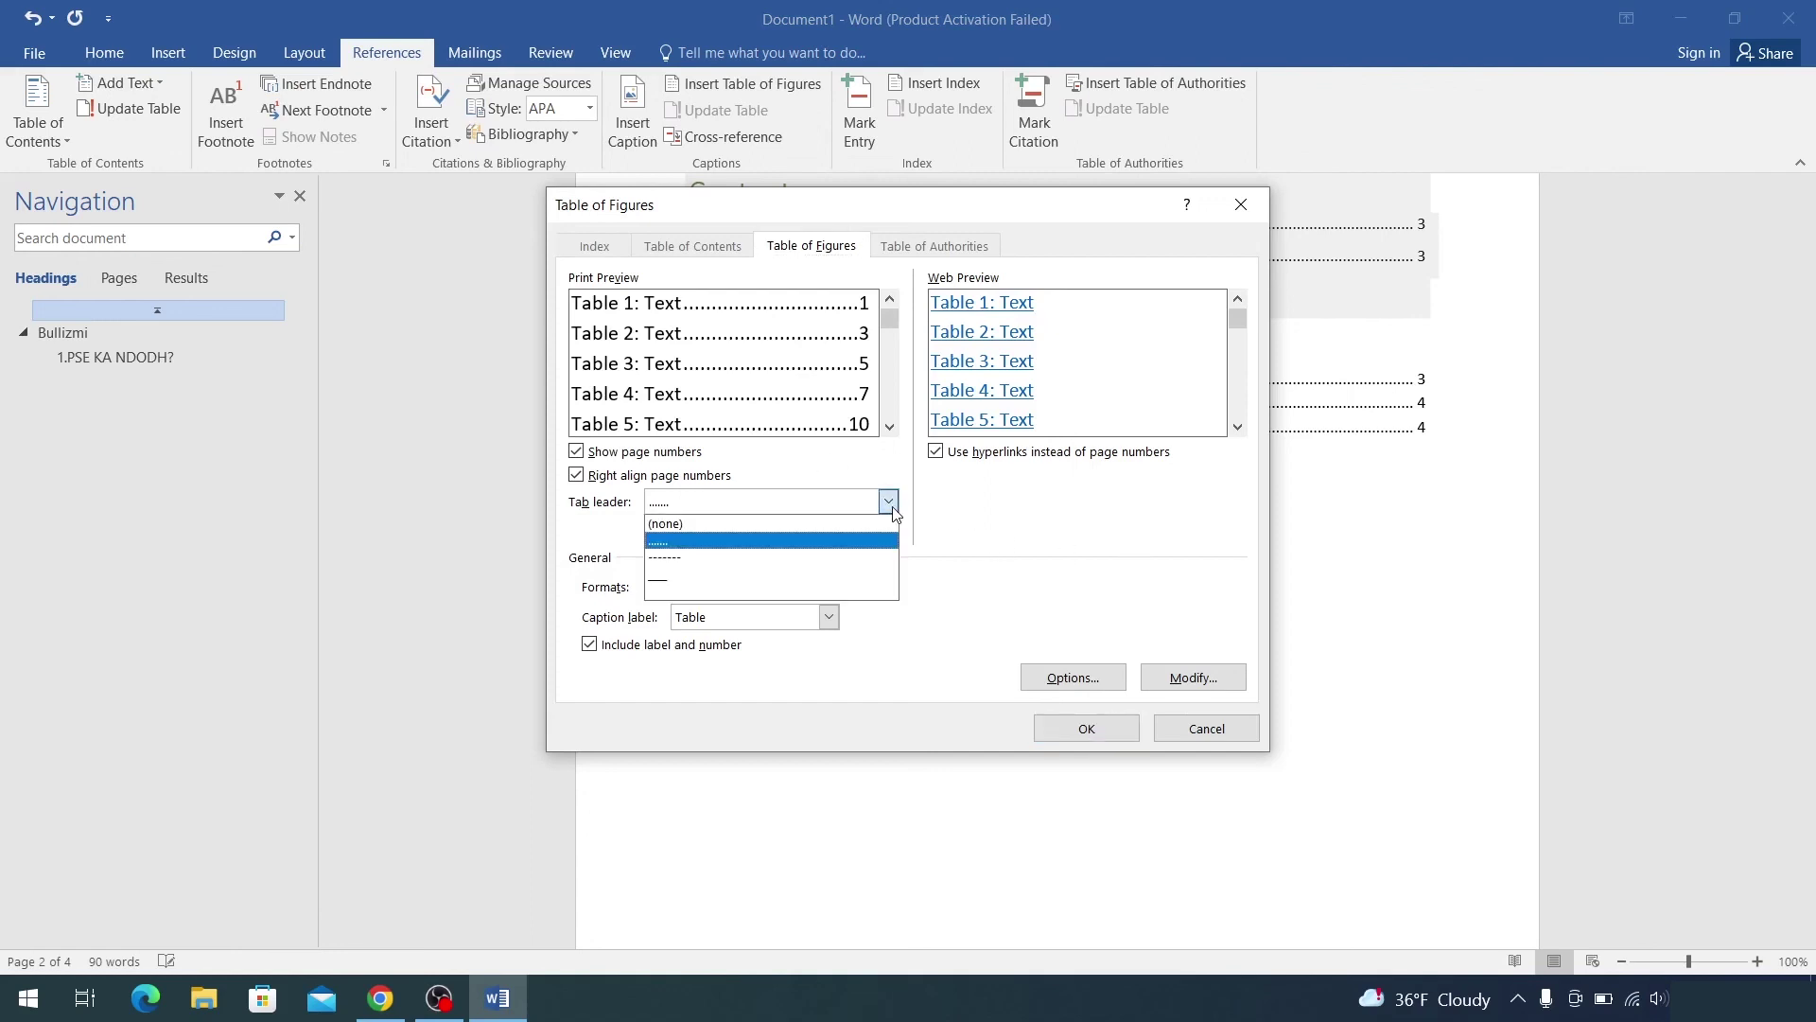
pyautogui.click(863, 573)
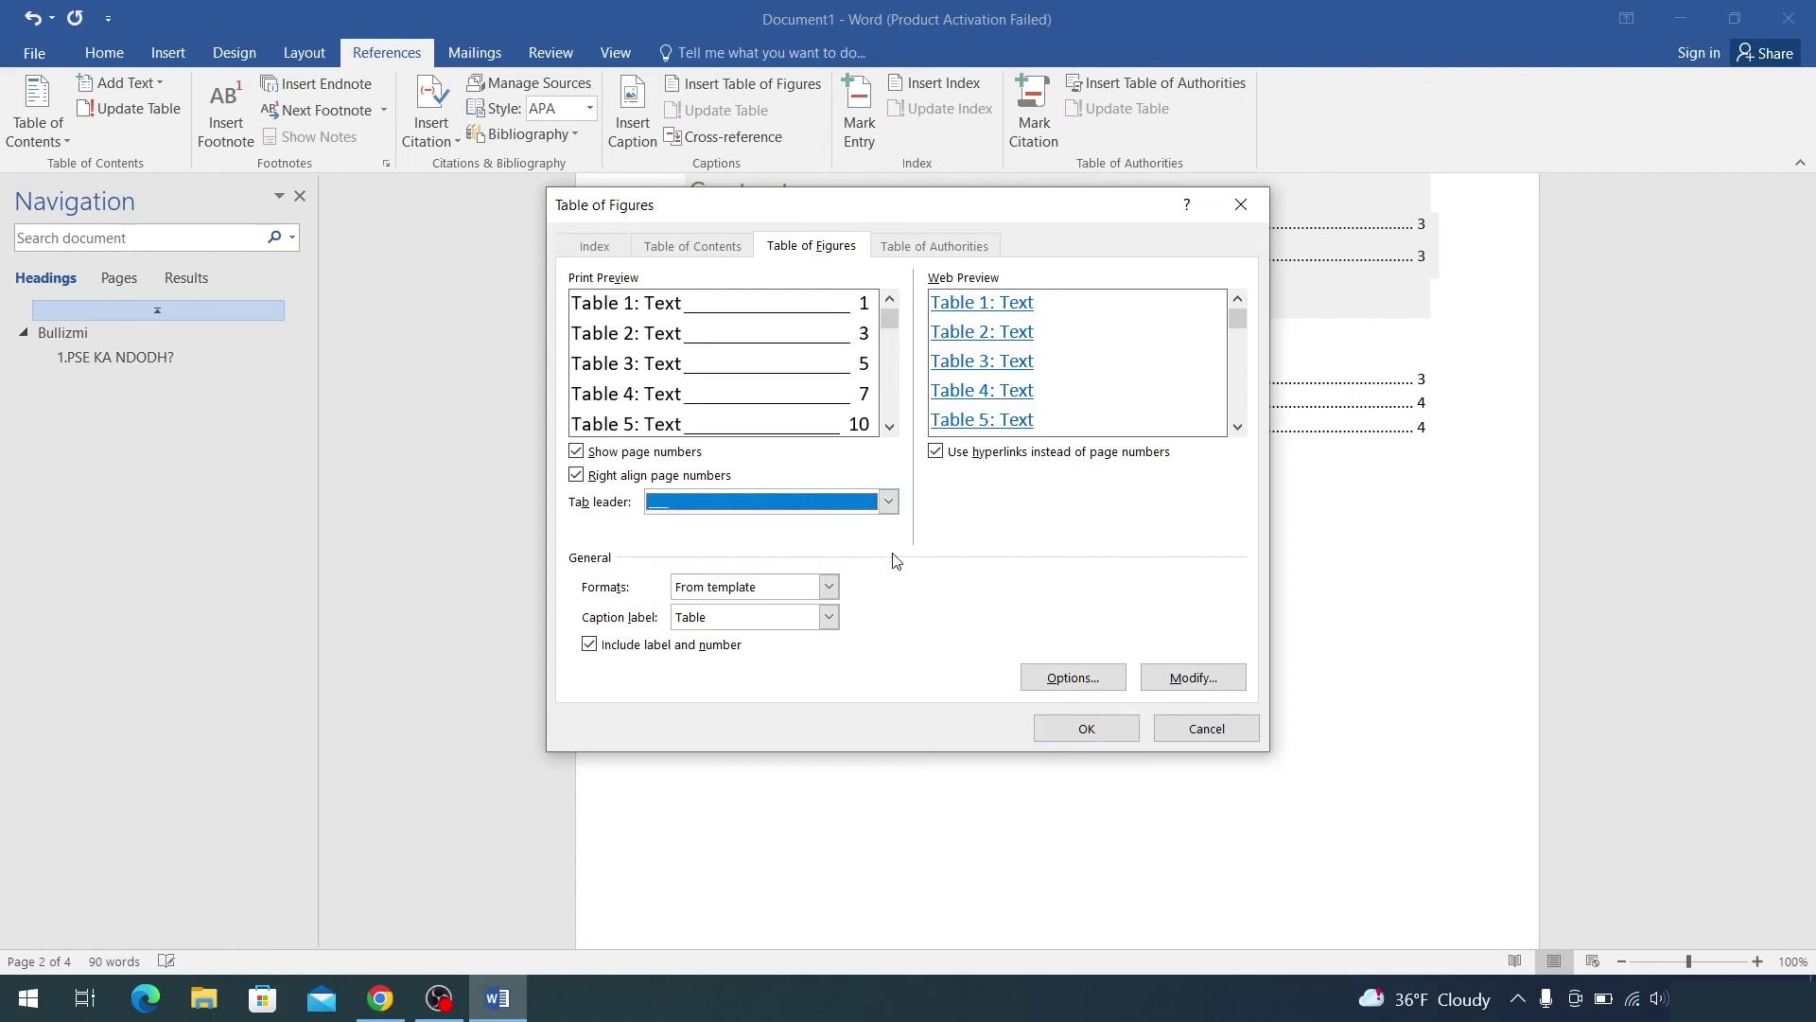
pyautogui.click(828, 587)
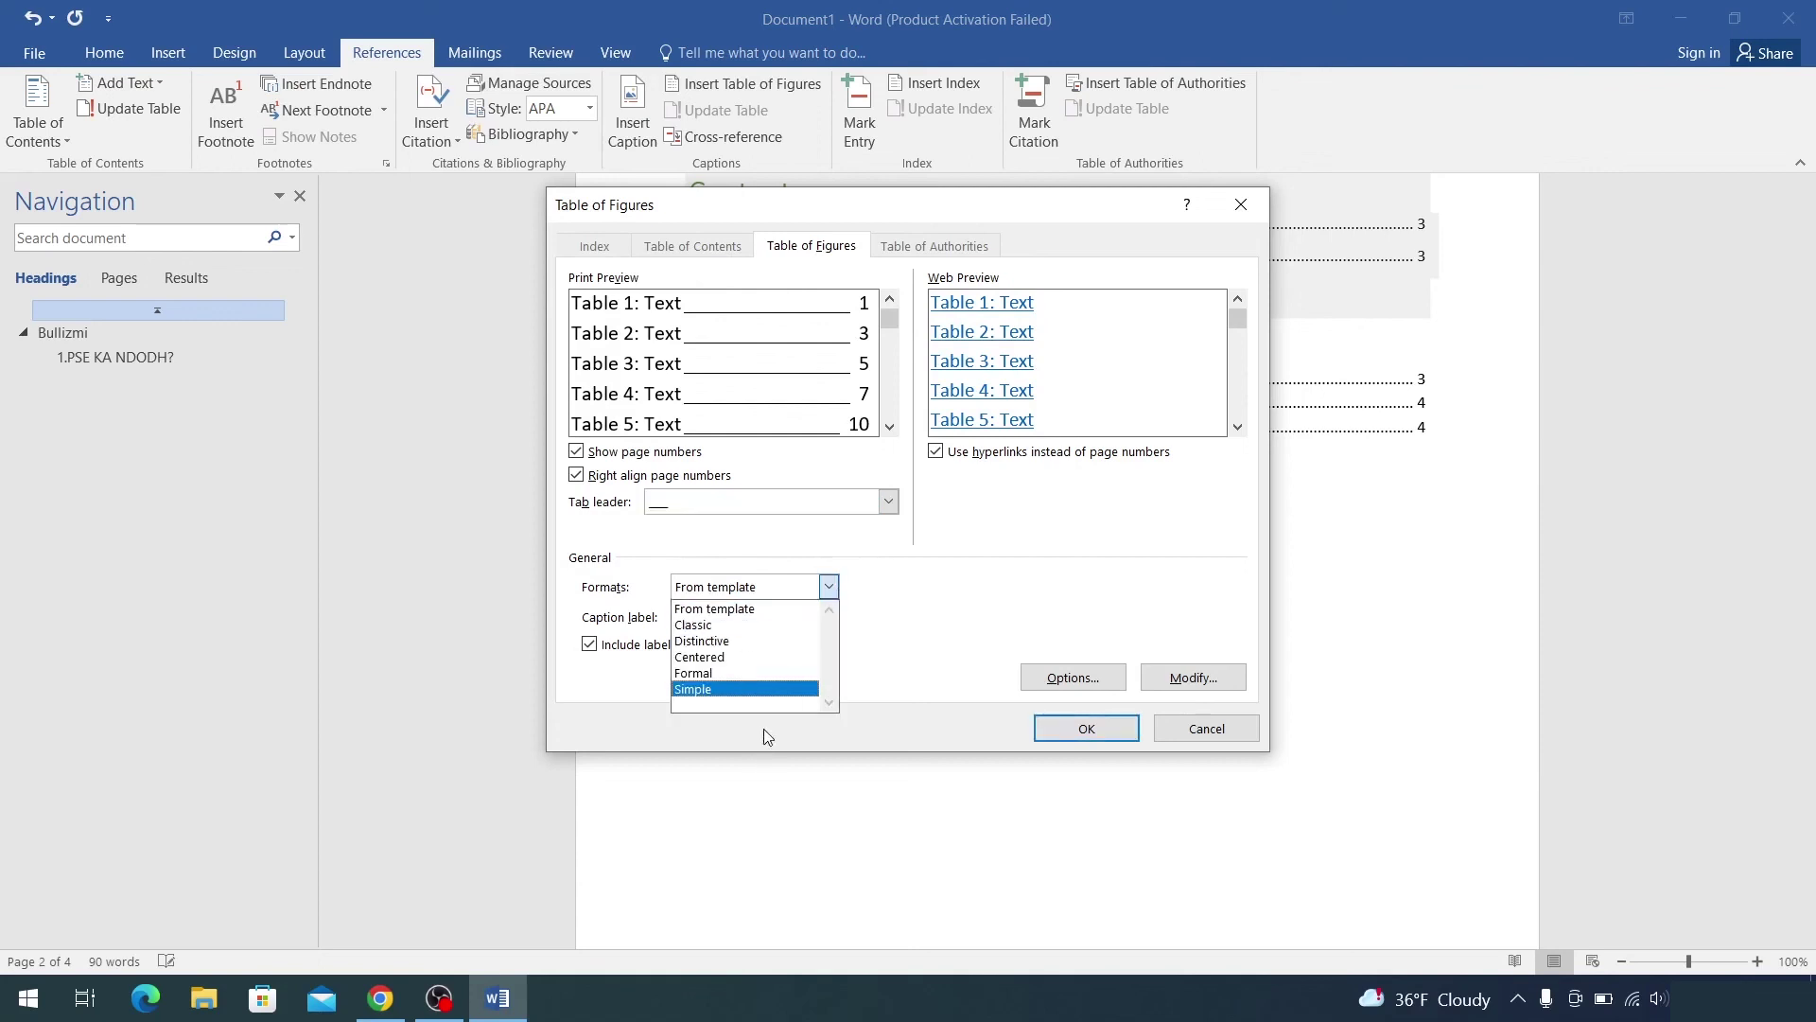
pyautogui.click(747, 673)
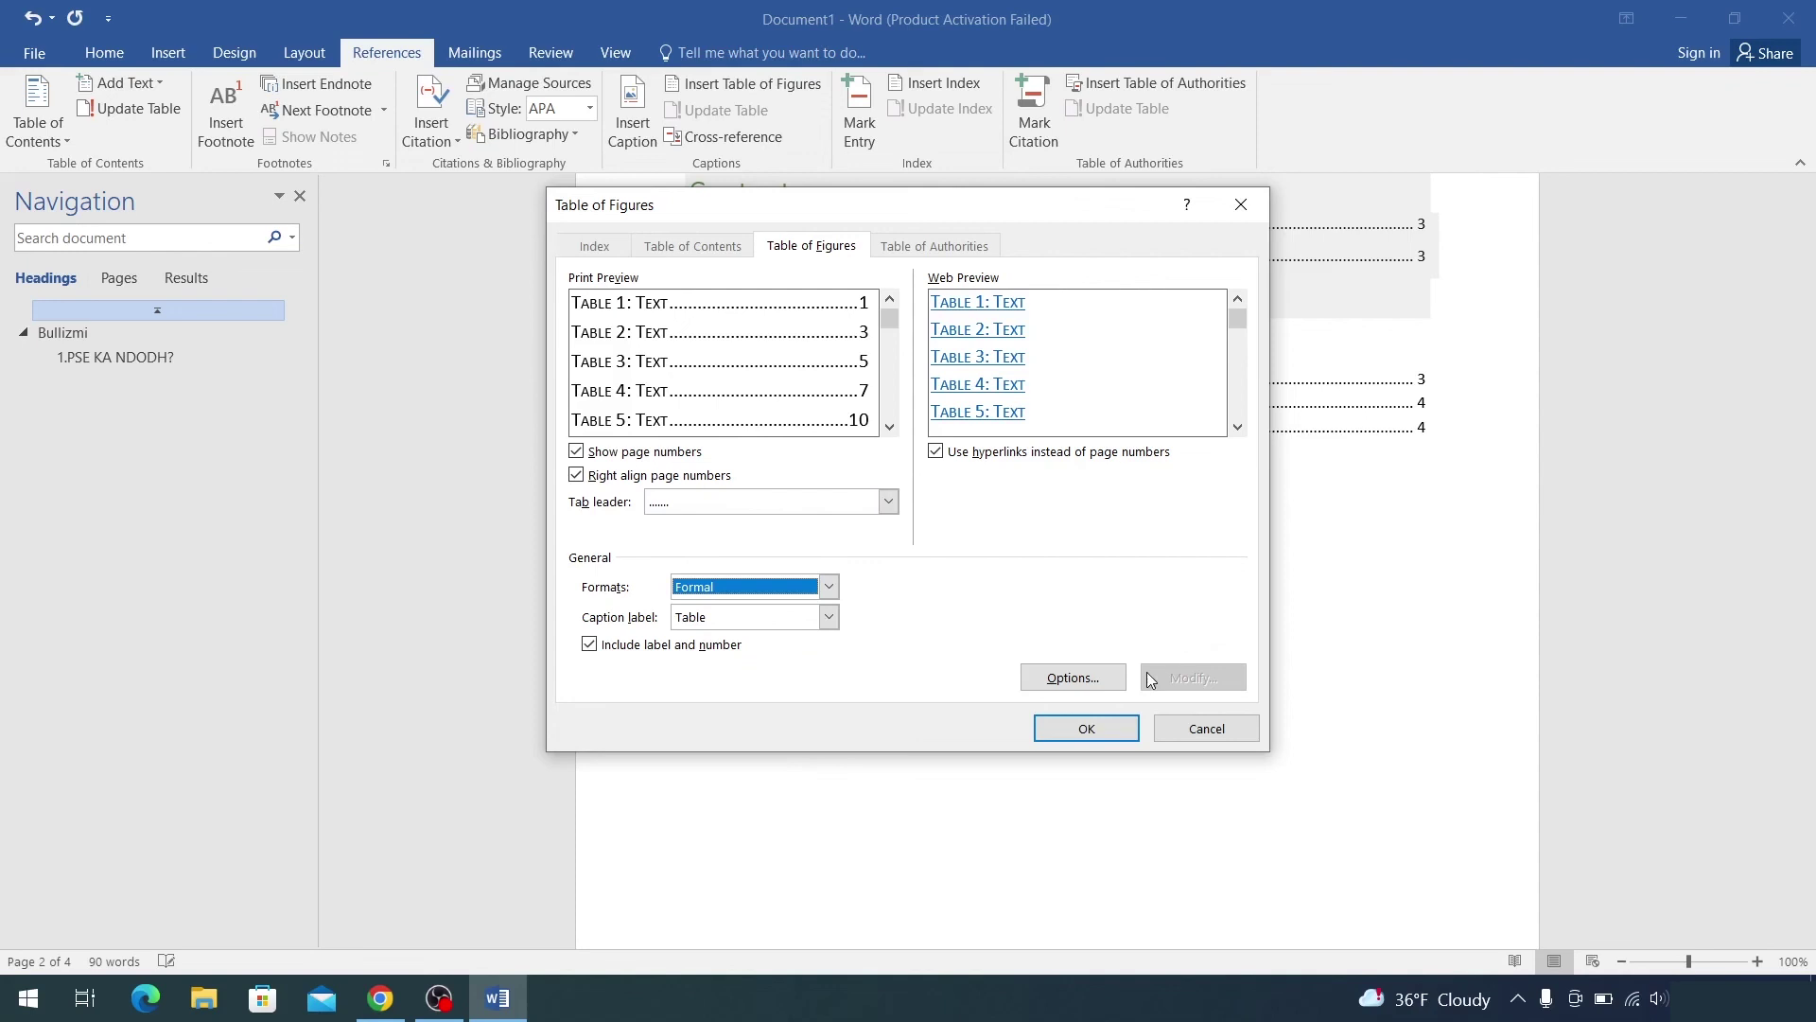
pyautogui.click(1086, 729)
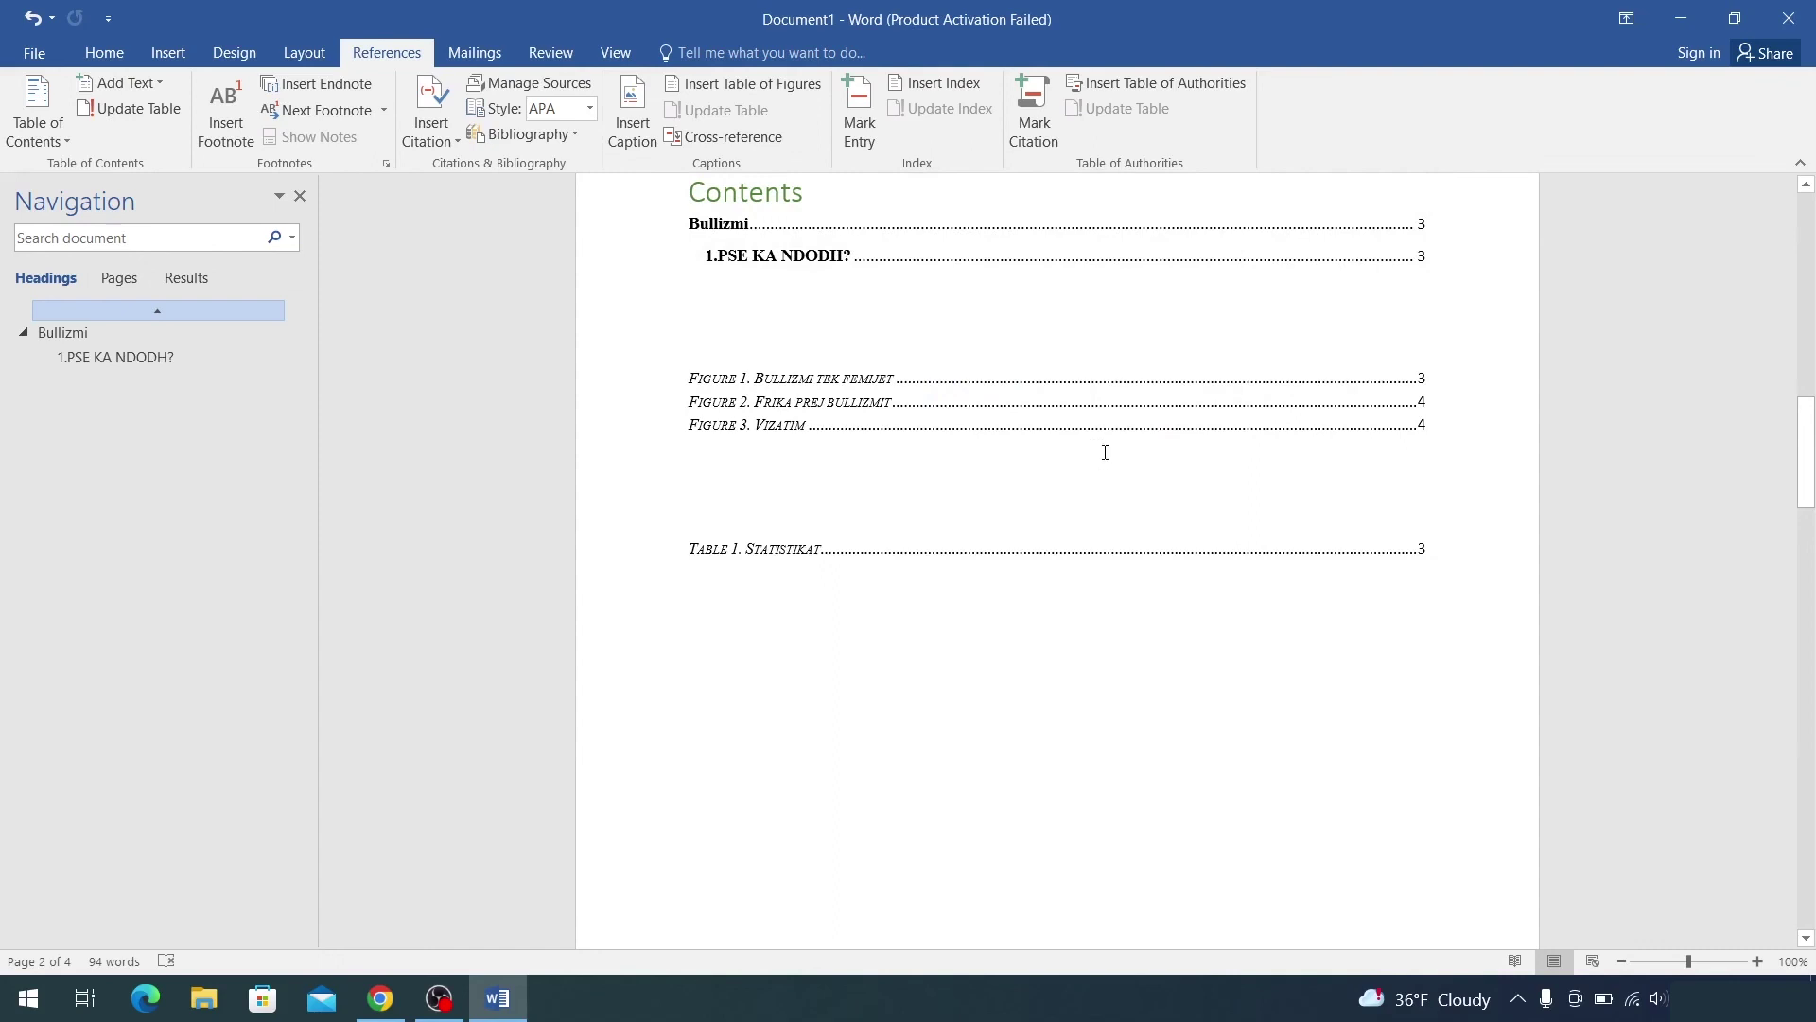
pyautogui.scroll(-1, 1176, 530)
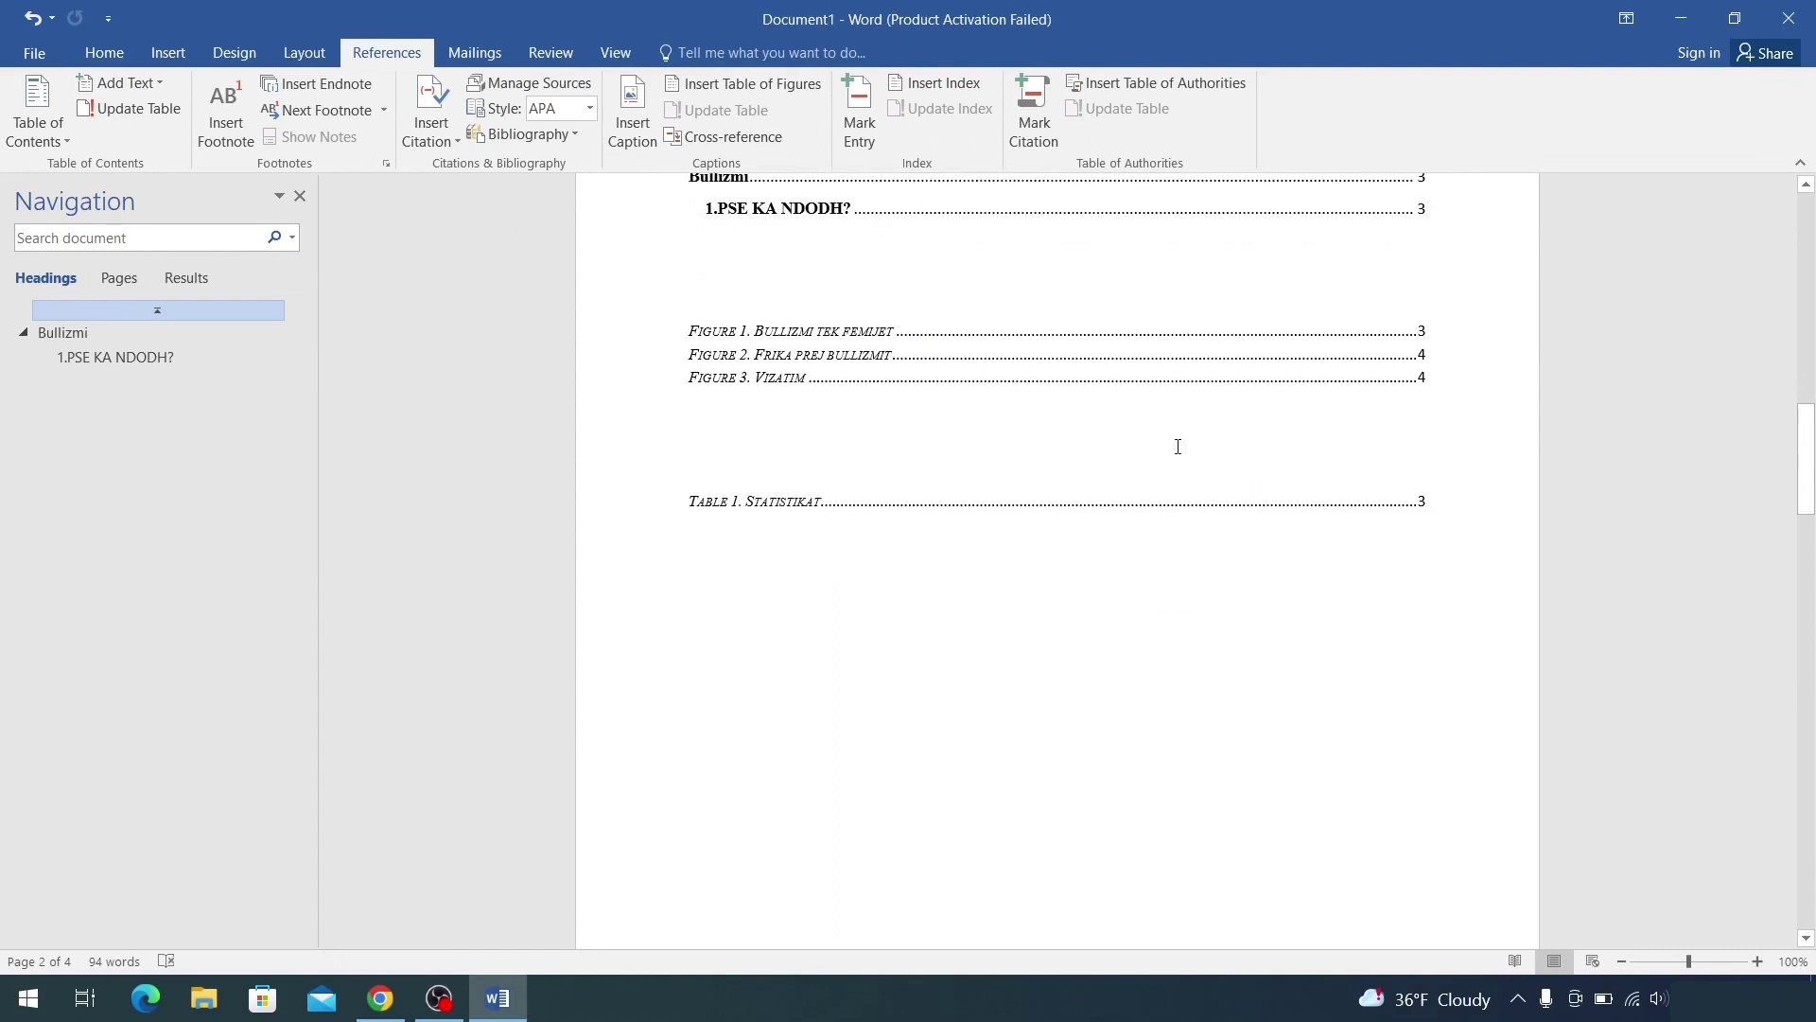
pyautogui.scroll(-1, 1077, 525)
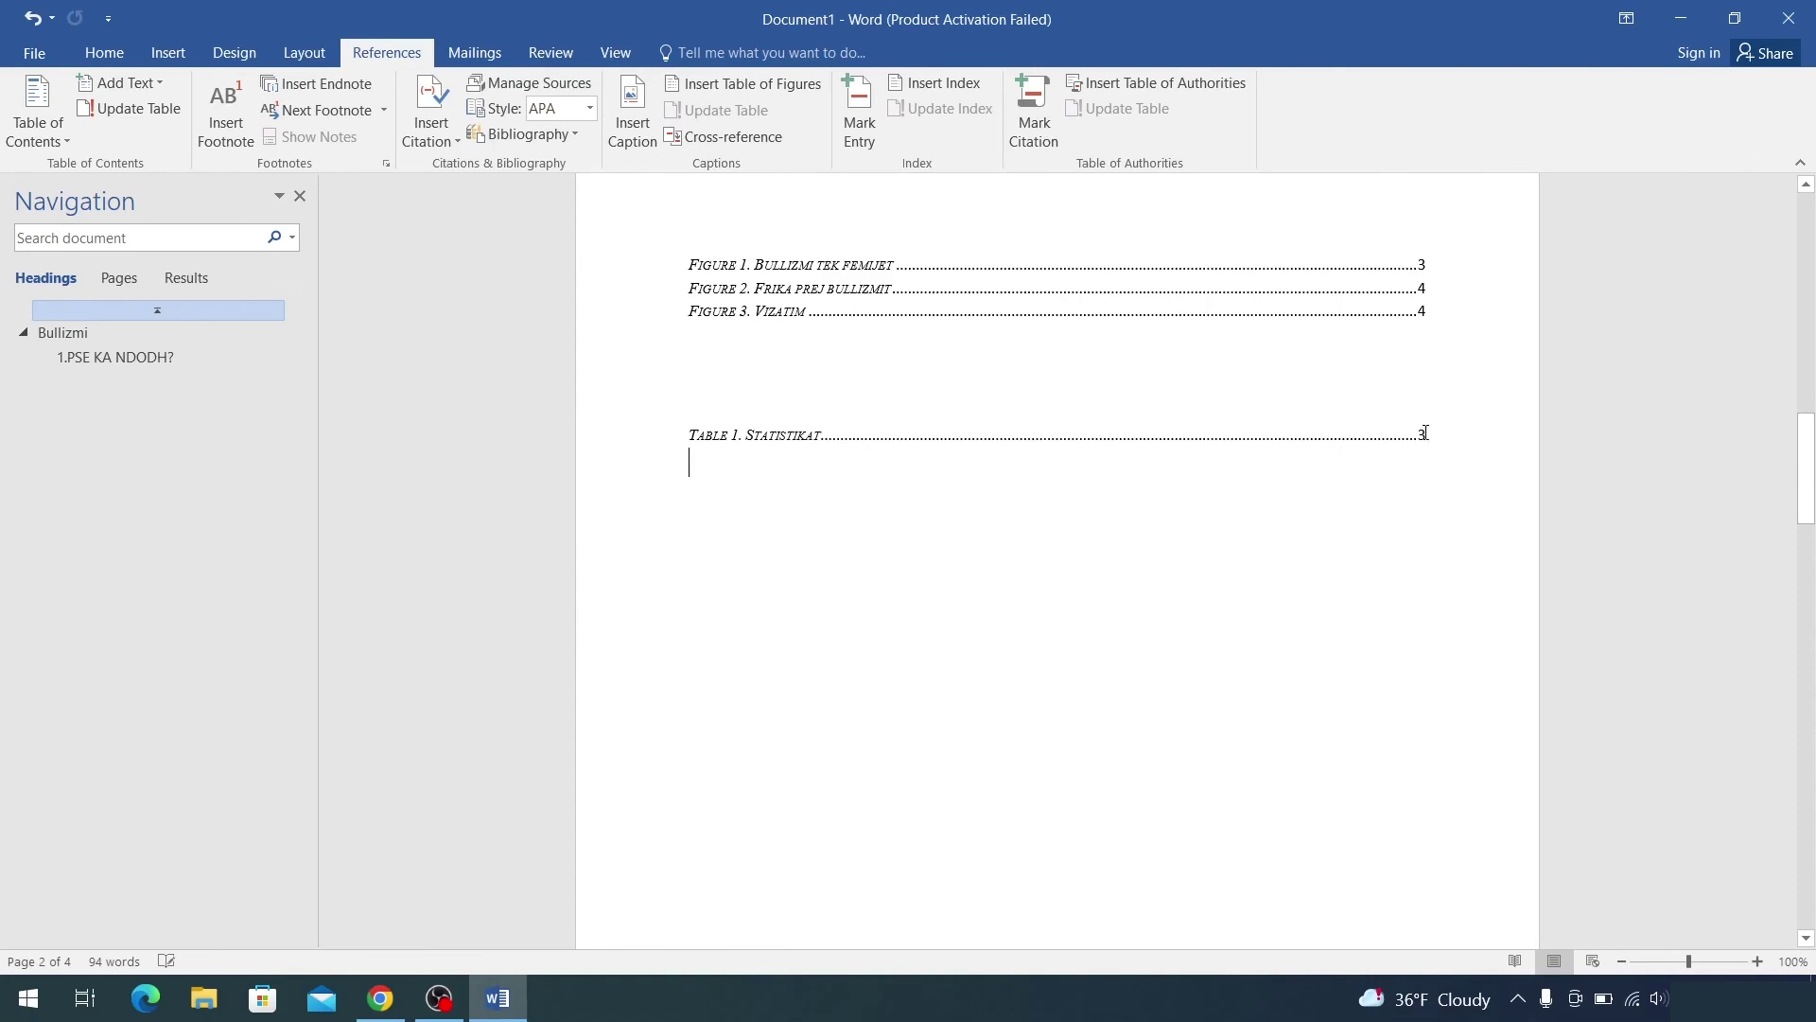
pyautogui.scroll(-5, 1319, 468)
pyautogui.scroll(-5, 1273, 461)
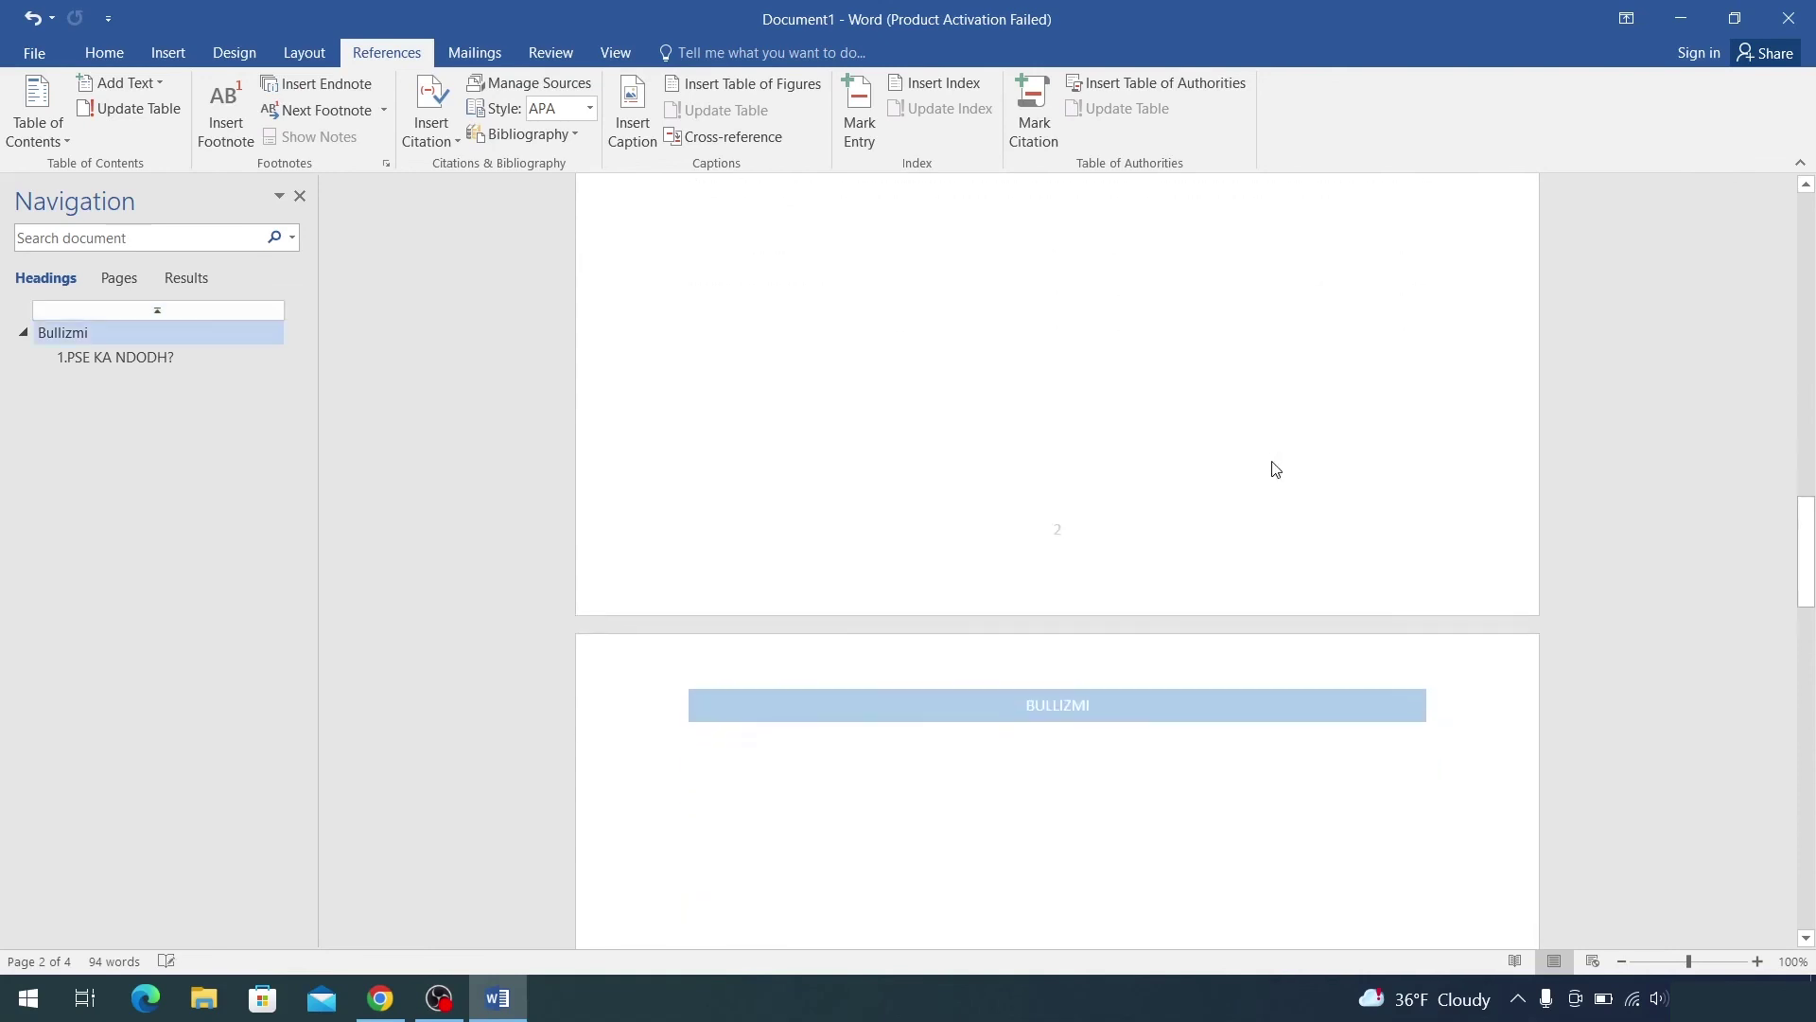
pyautogui.scroll(-5, 1273, 461)
pyautogui.scroll(-4, 1273, 461)
pyautogui.scroll(-5, 1273, 460)
pyautogui.scroll(-5, 1261, 454)
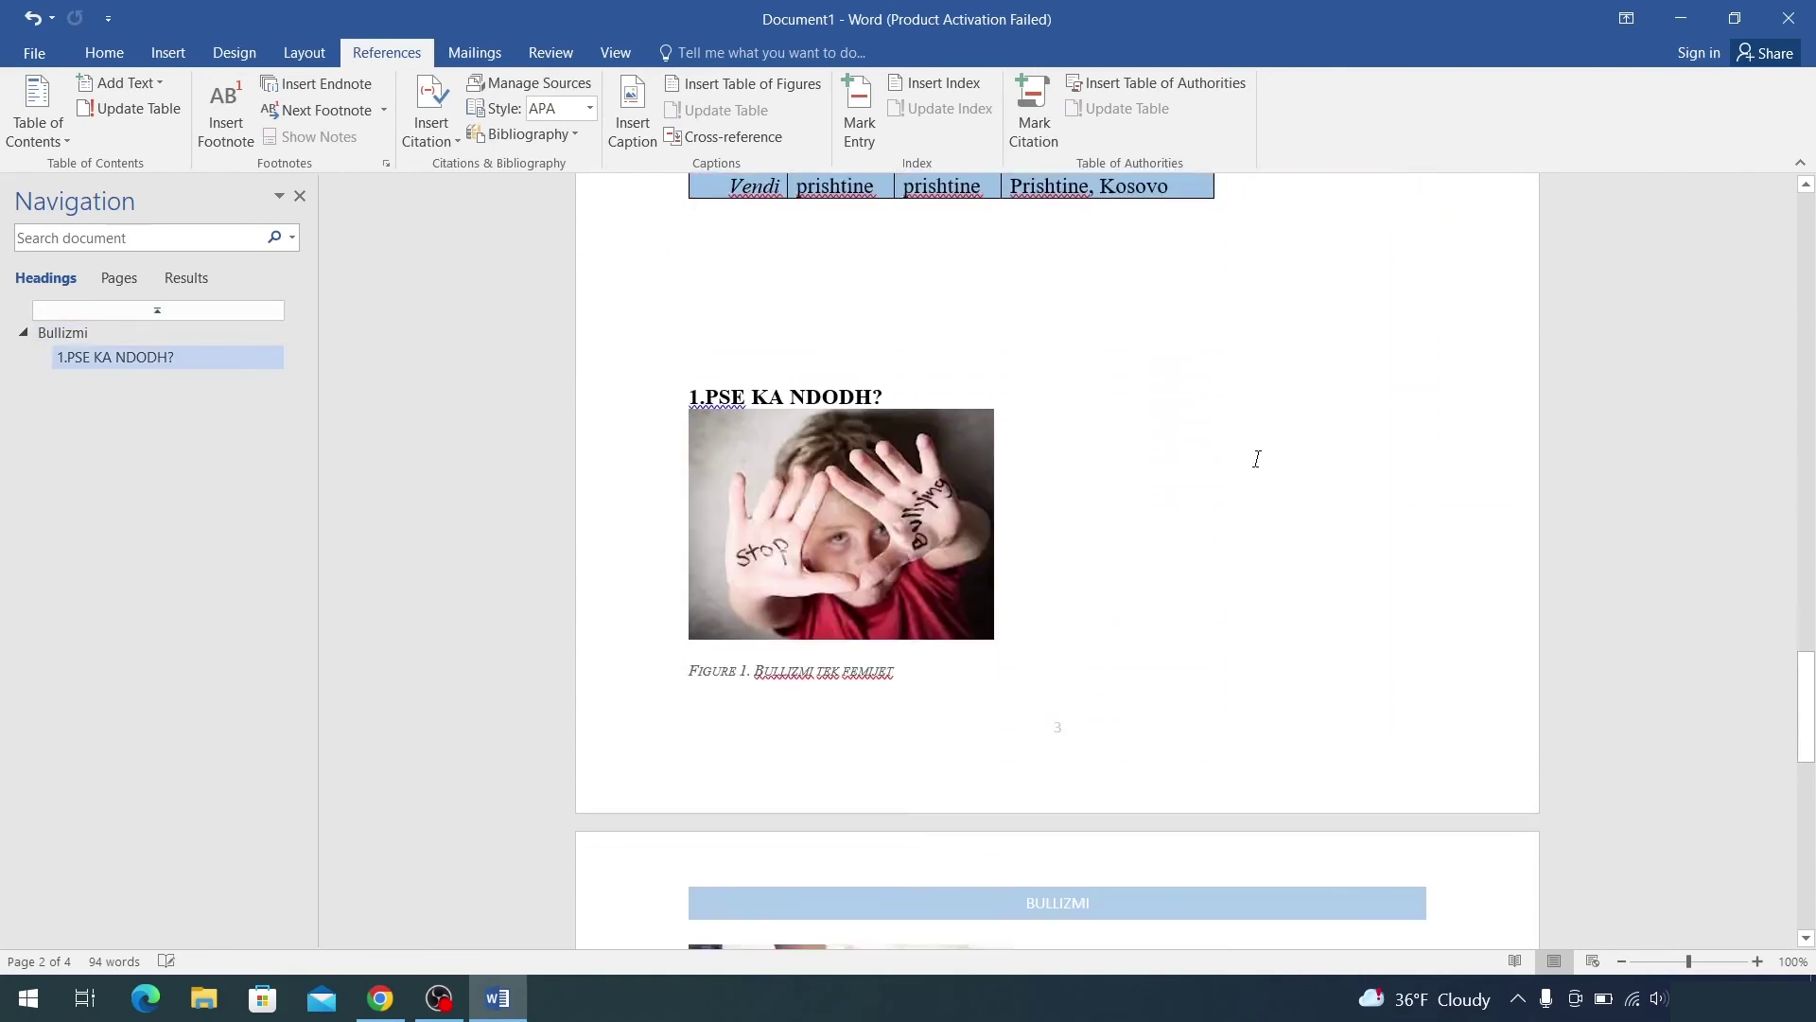
pyautogui.scroll(-1, 1259, 464)
pyautogui.scroll(1, 1077, 495)
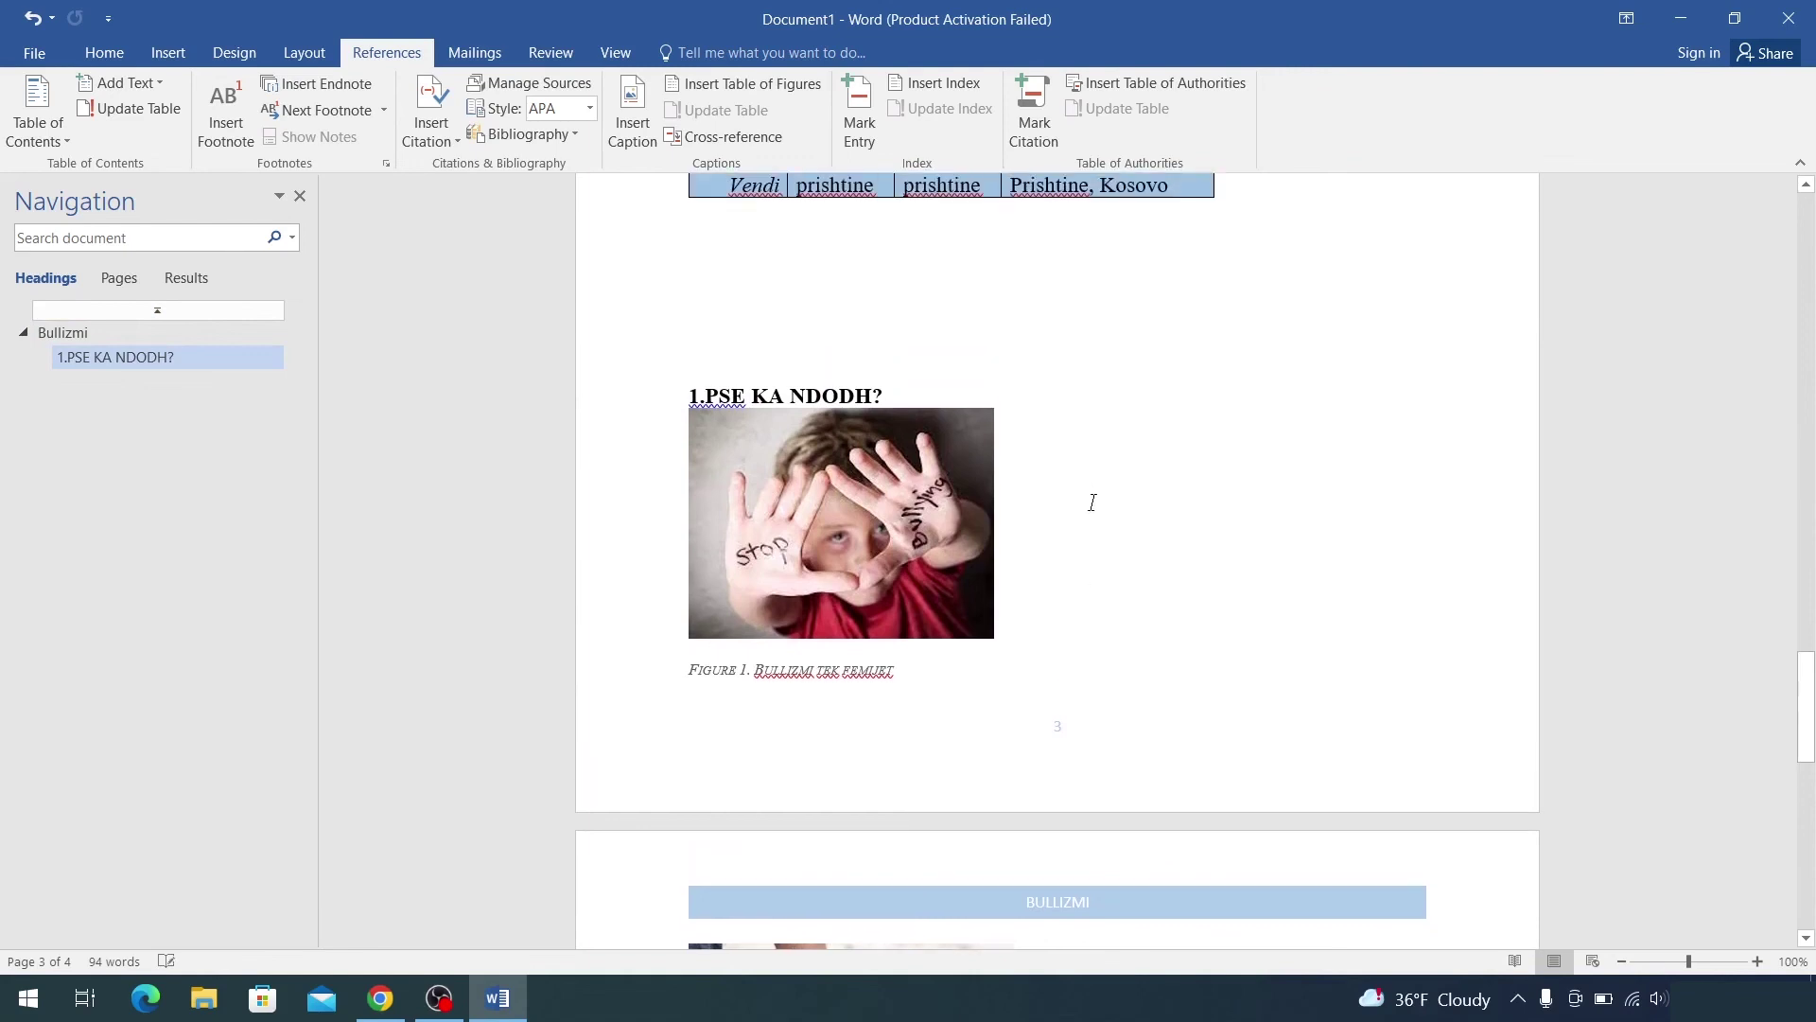
pyautogui.scroll(3, 1087, 503)
pyautogui.scroll(2, 1098, 491)
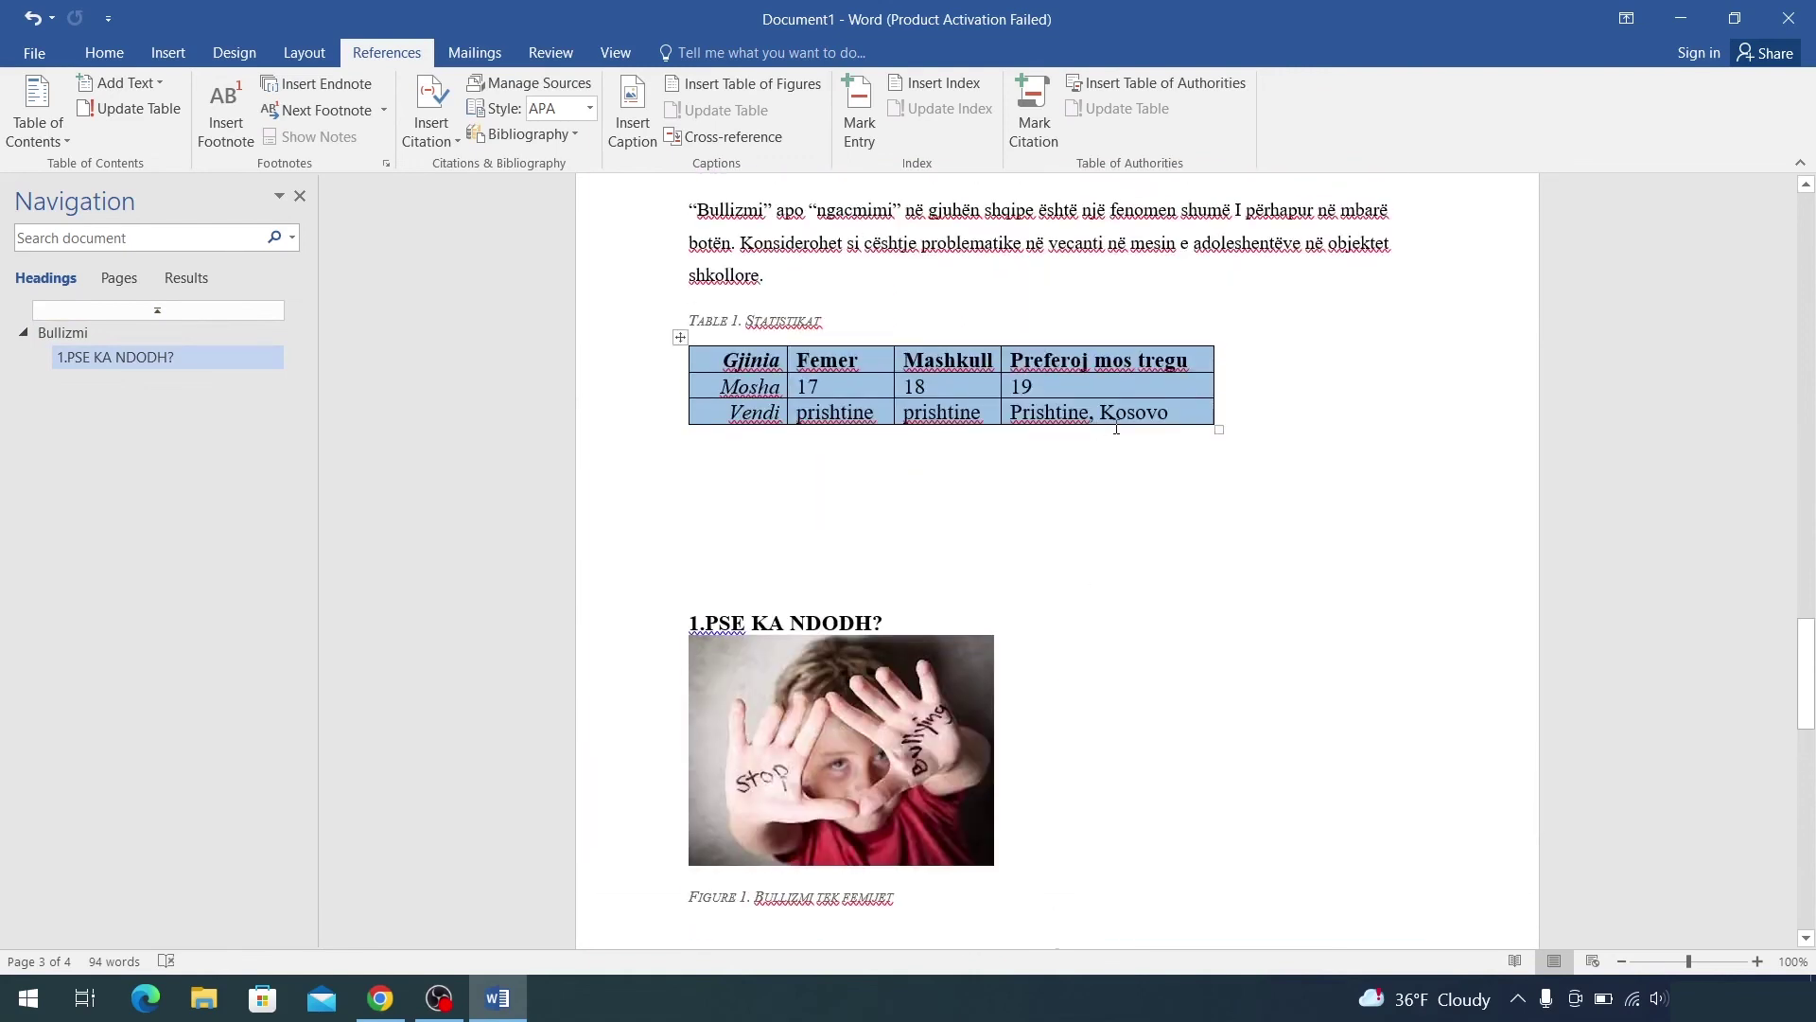
pyautogui.scroll(-1, 1177, 499)
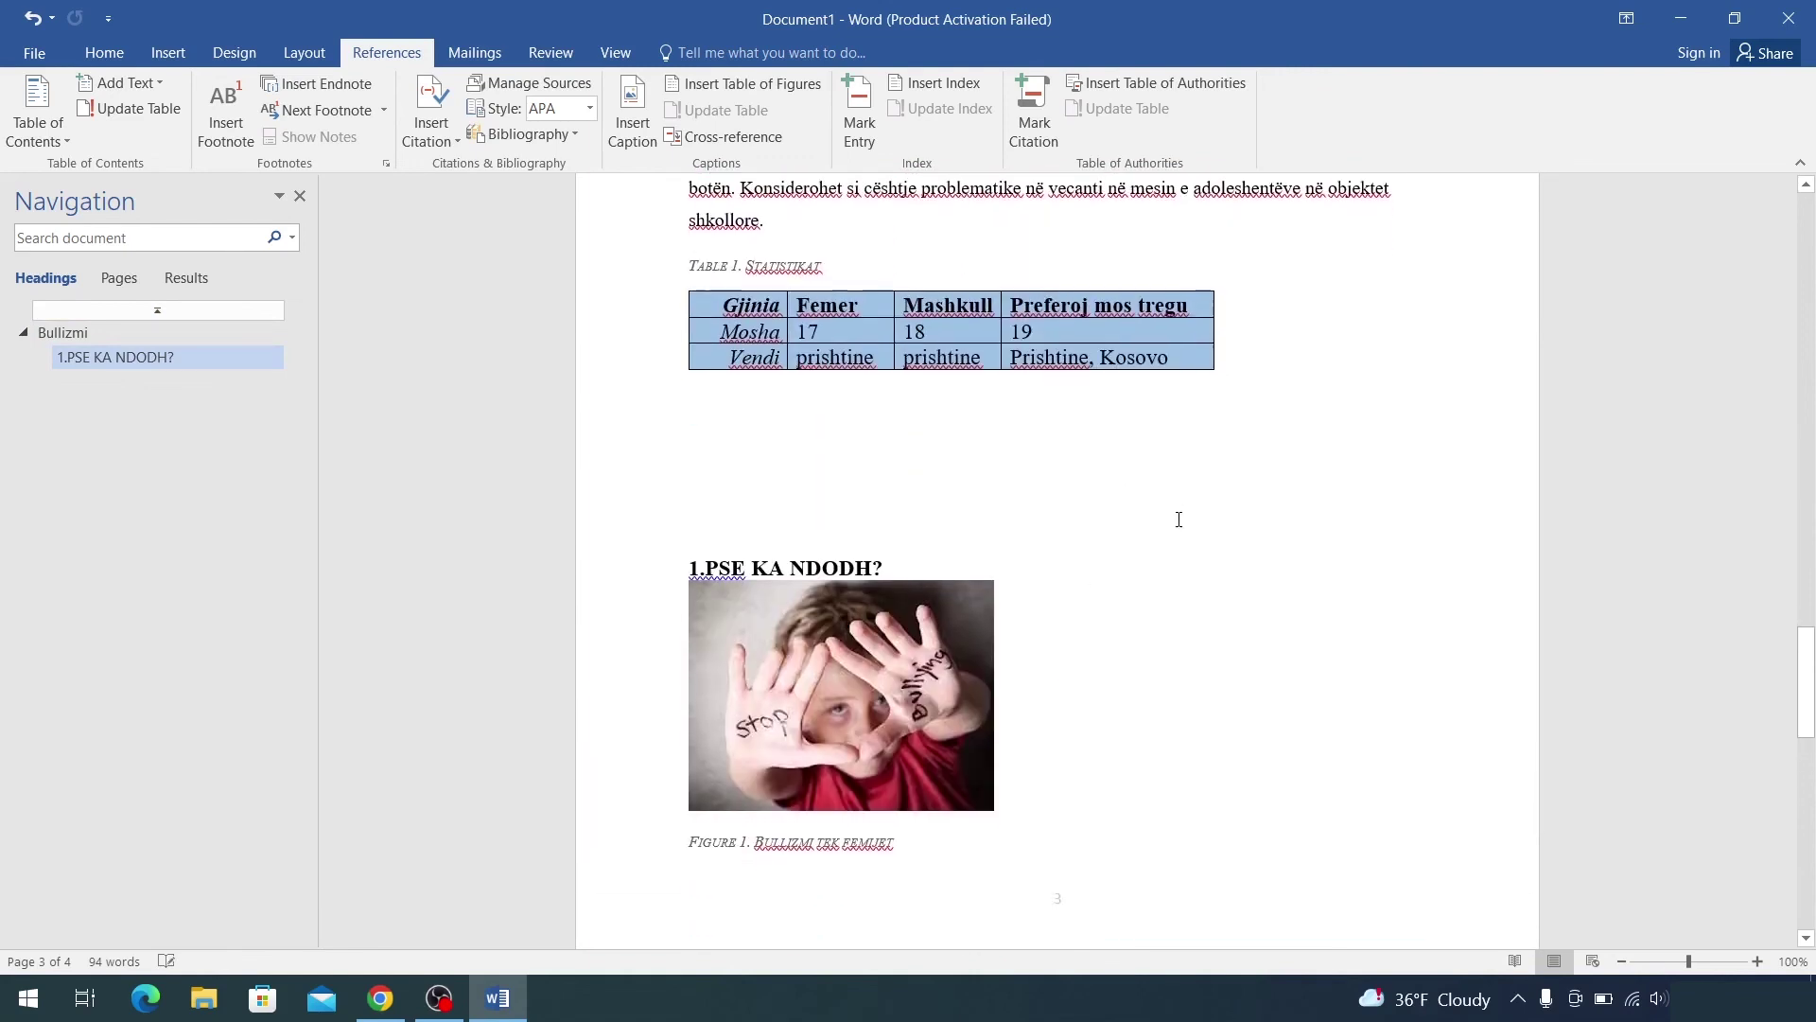
pyautogui.scroll(-5, 1177, 511)
pyautogui.scroll(-8, 1165, 471)
pyautogui.scroll(-4, 1169, 407)
pyautogui.scroll(-5, 1167, 447)
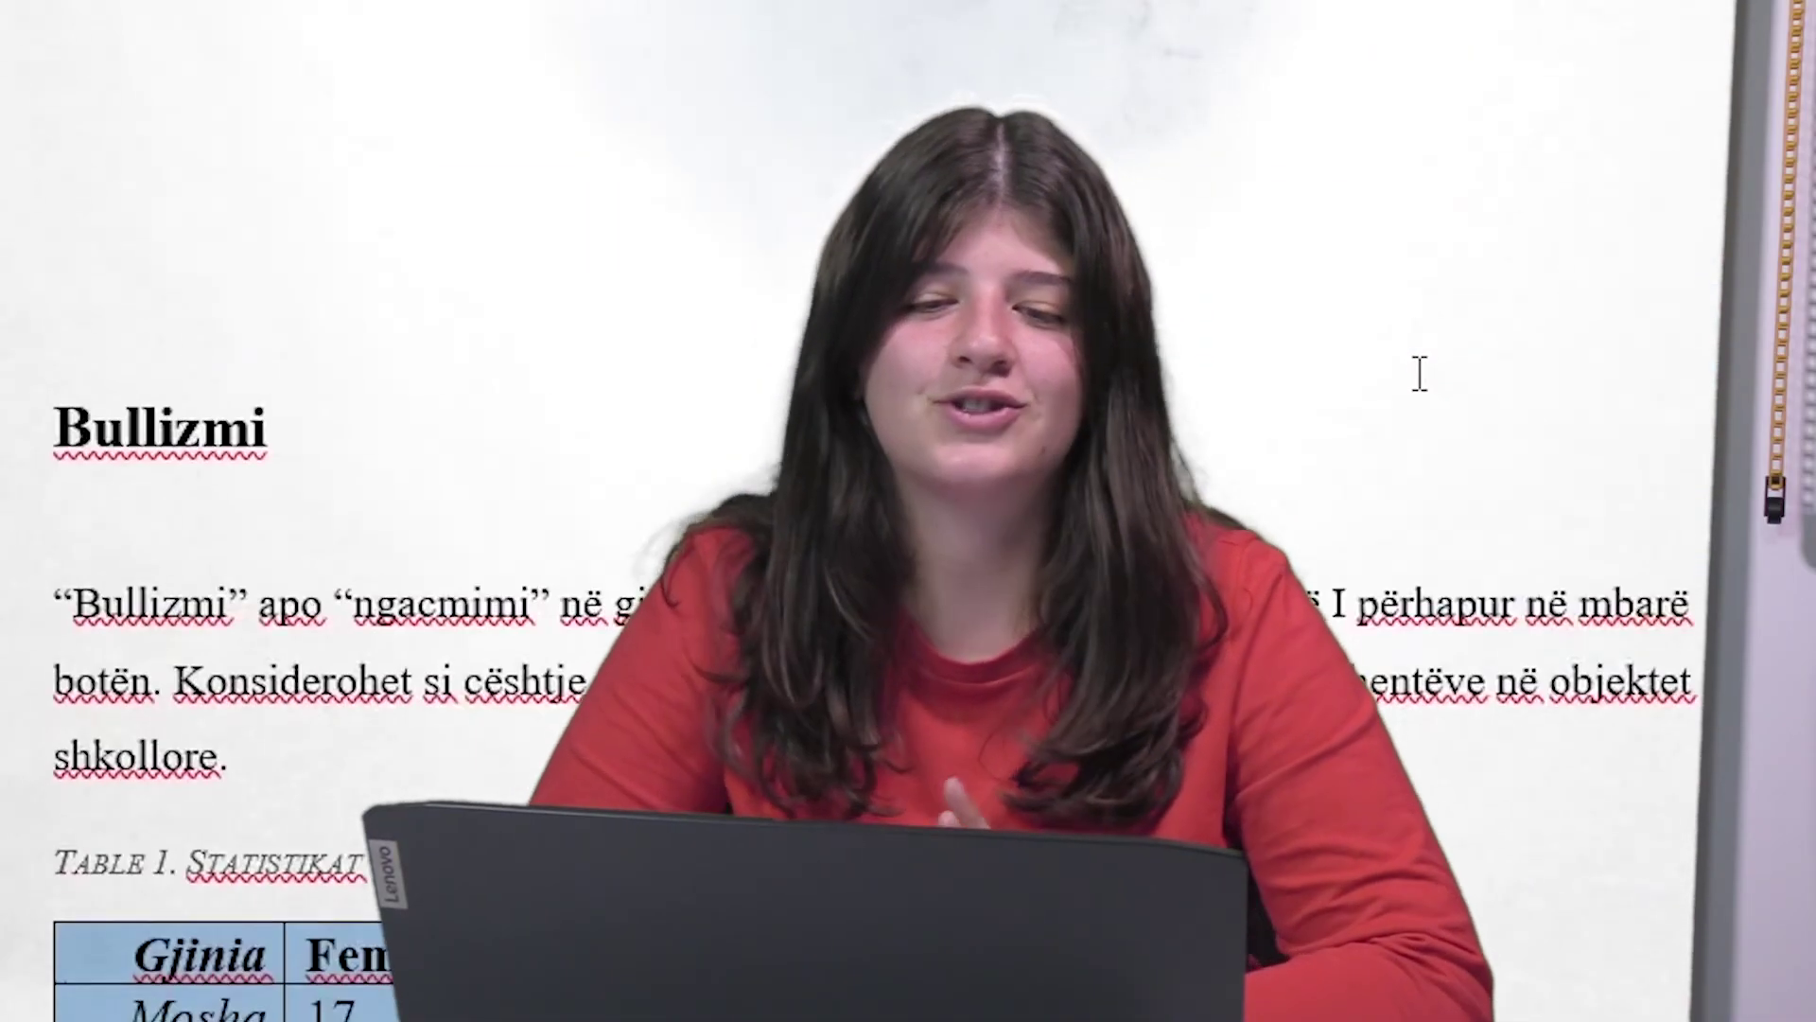
pyautogui.scroll(-10, 1400, 371)
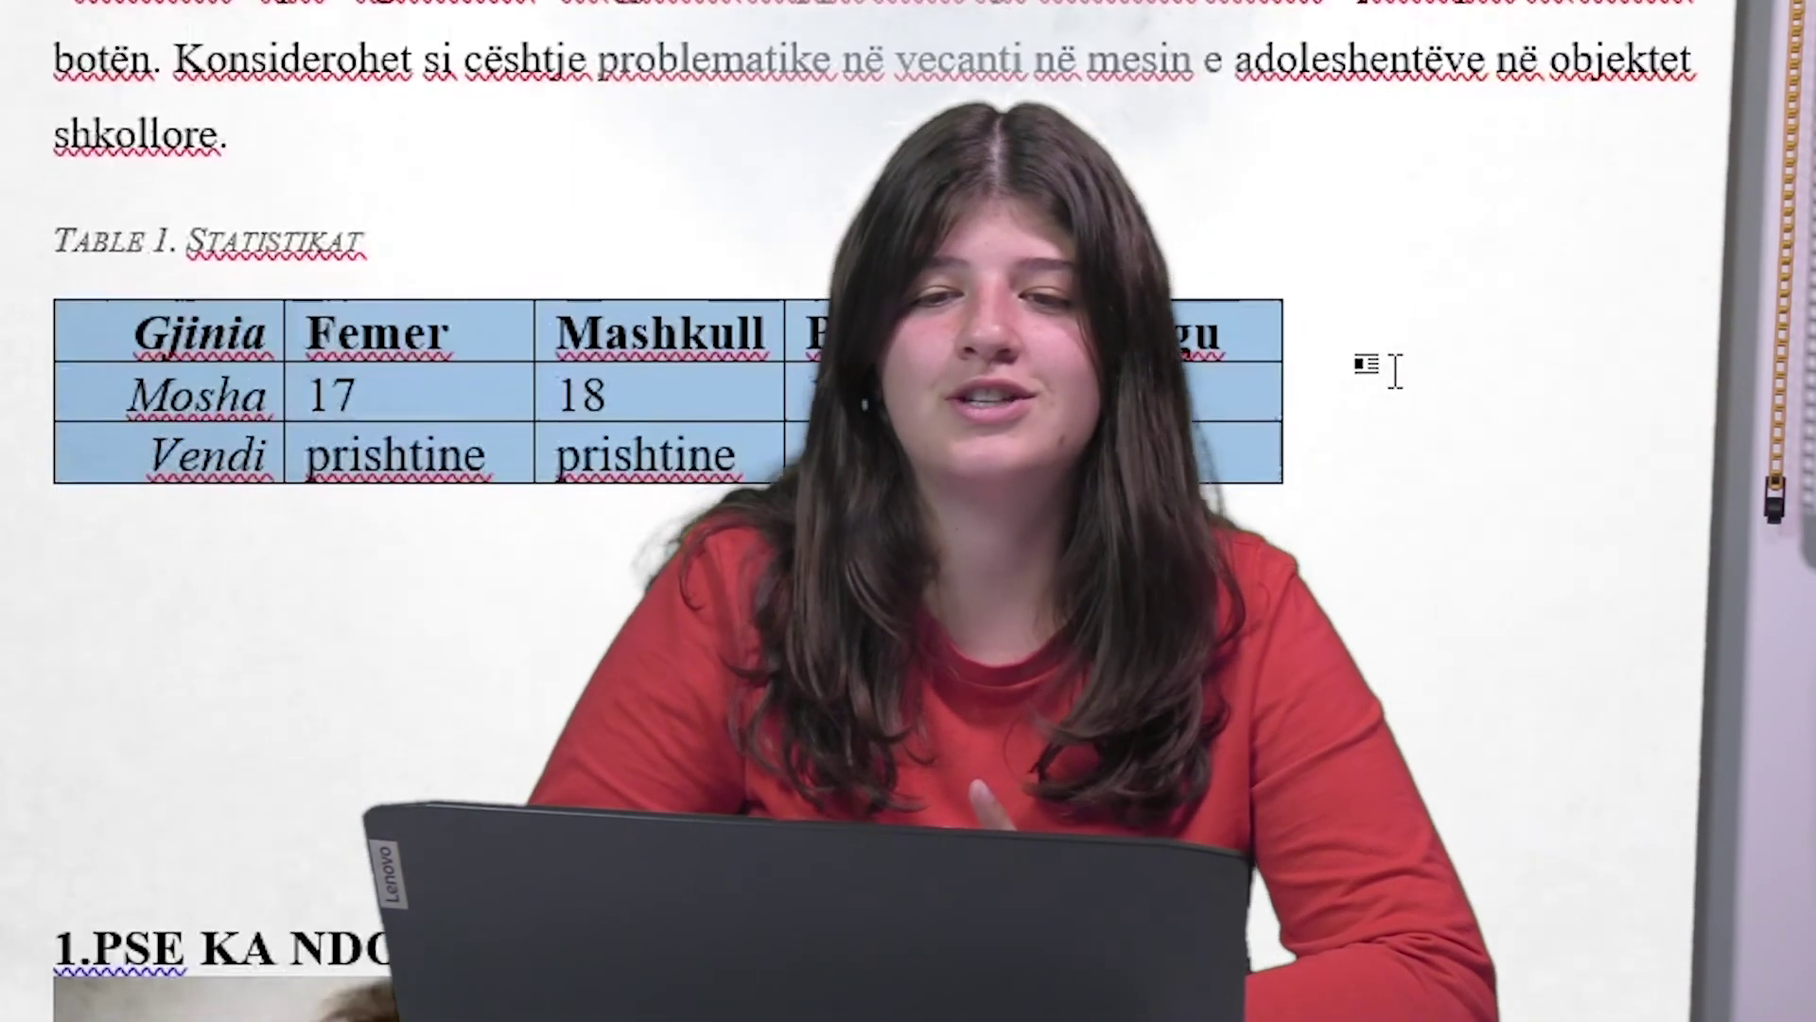
pyautogui.scroll(-12, 1390, 378)
pyautogui.scroll(-3, 1387, 397)
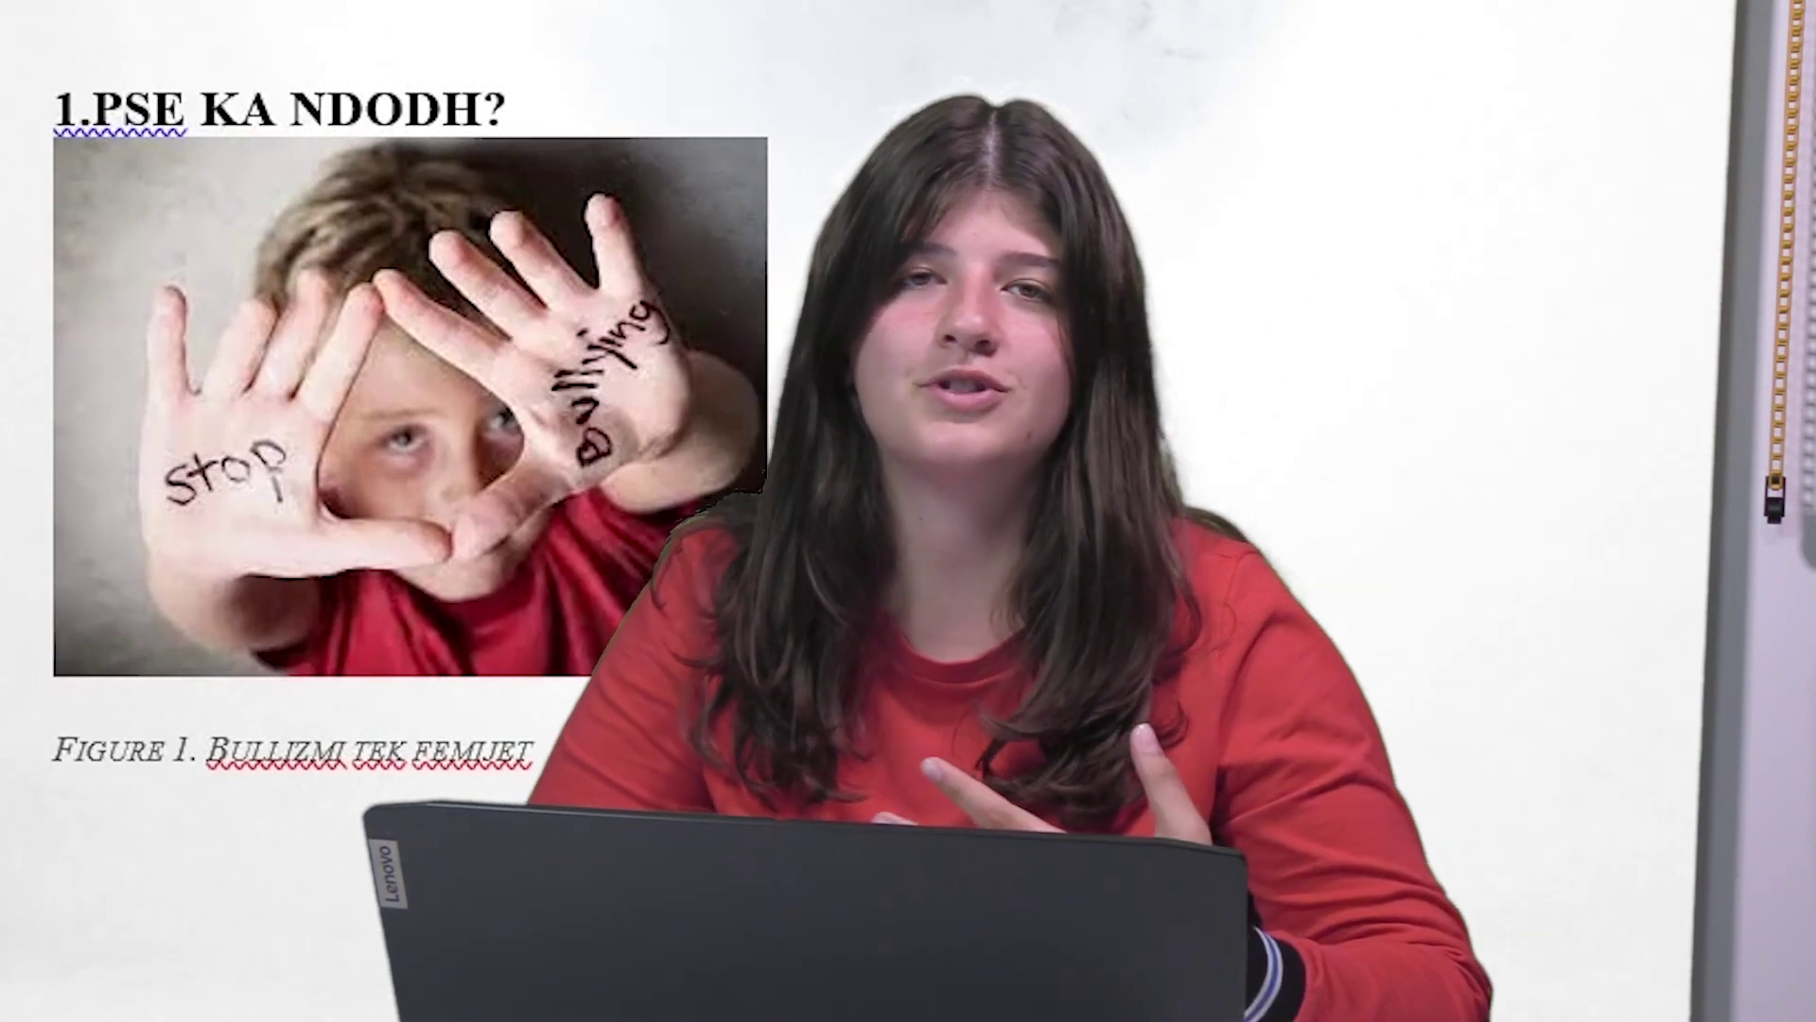
pyautogui.scroll(3, 662, 473)
pyautogui.scroll(10, 662, 473)
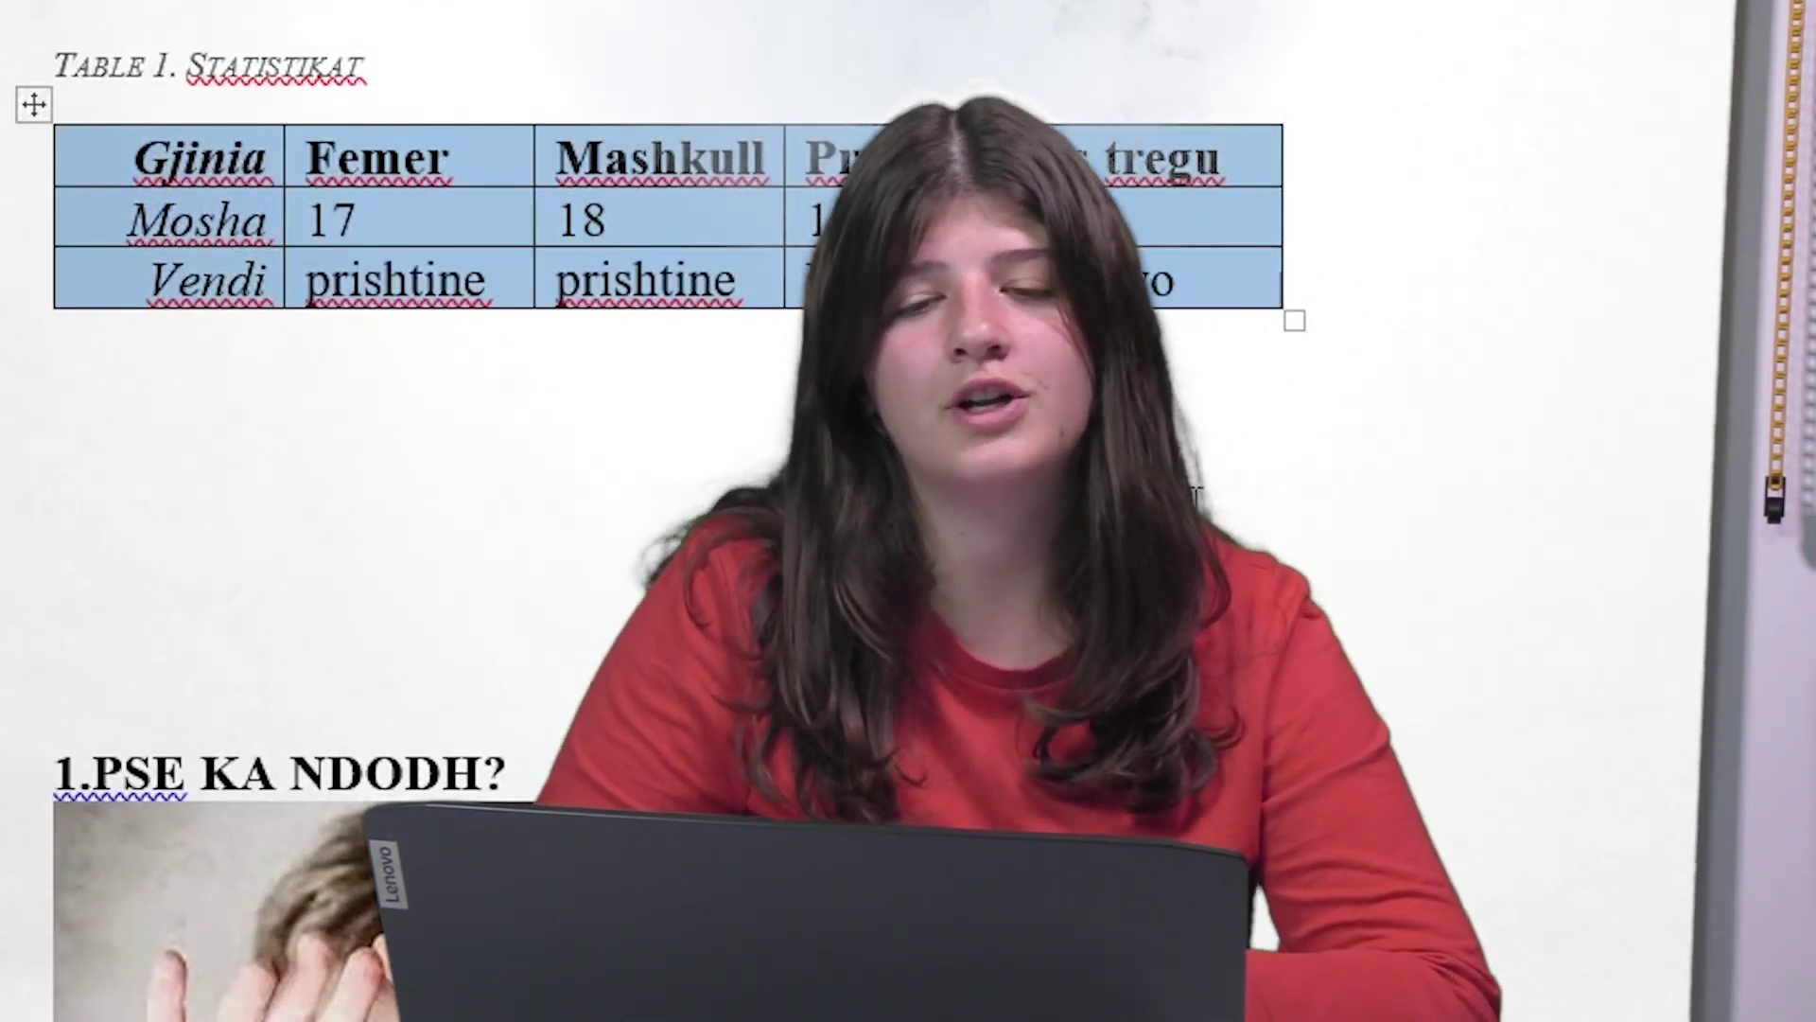
pyautogui.scroll(-1, 1182, 248)
pyautogui.scroll(-5, 1183, 248)
pyautogui.scroll(-5, 1183, 247)
pyautogui.scroll(-5, 1184, 251)
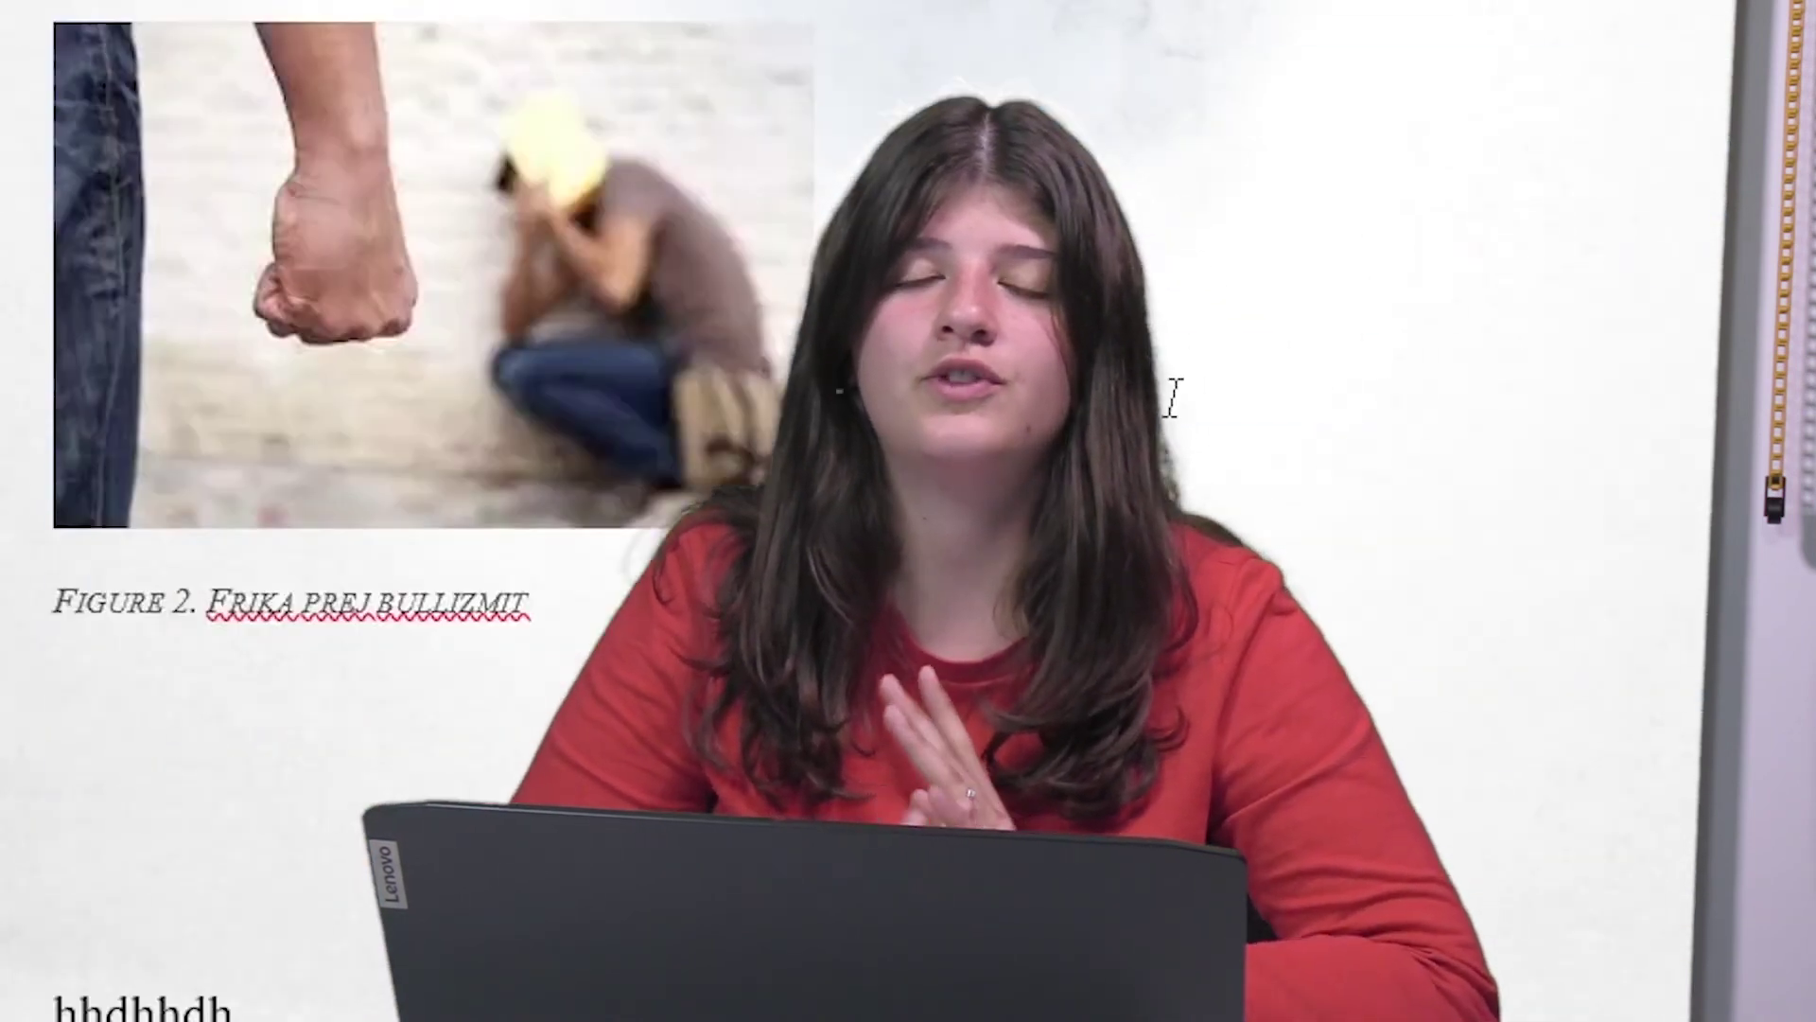
pyautogui.scroll(-3, 1184, 251)
pyautogui.scroll(-5, 1184, 250)
pyautogui.scroll(5, 1184, 251)
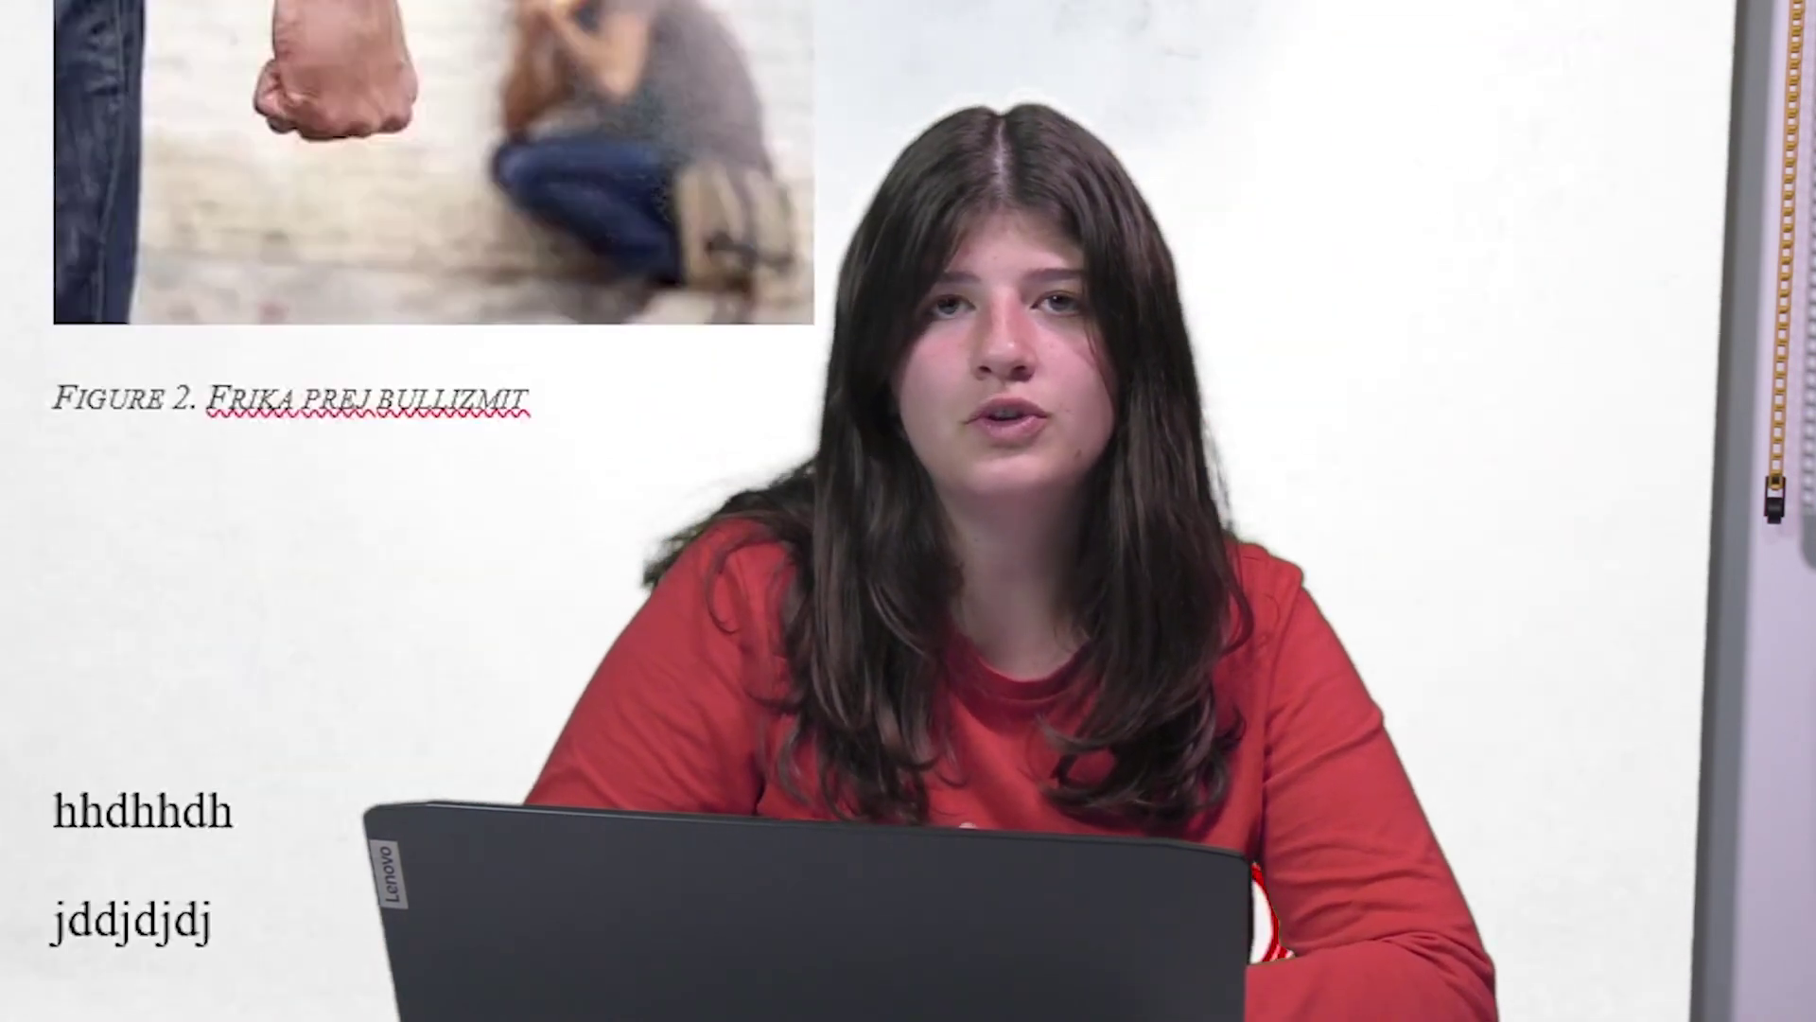
pyautogui.scroll(5, 1183, 251)
pyautogui.scroll(1, 1183, 251)
pyautogui.scroll(5, 1184, 251)
pyautogui.scroll(5, 1183, 360)
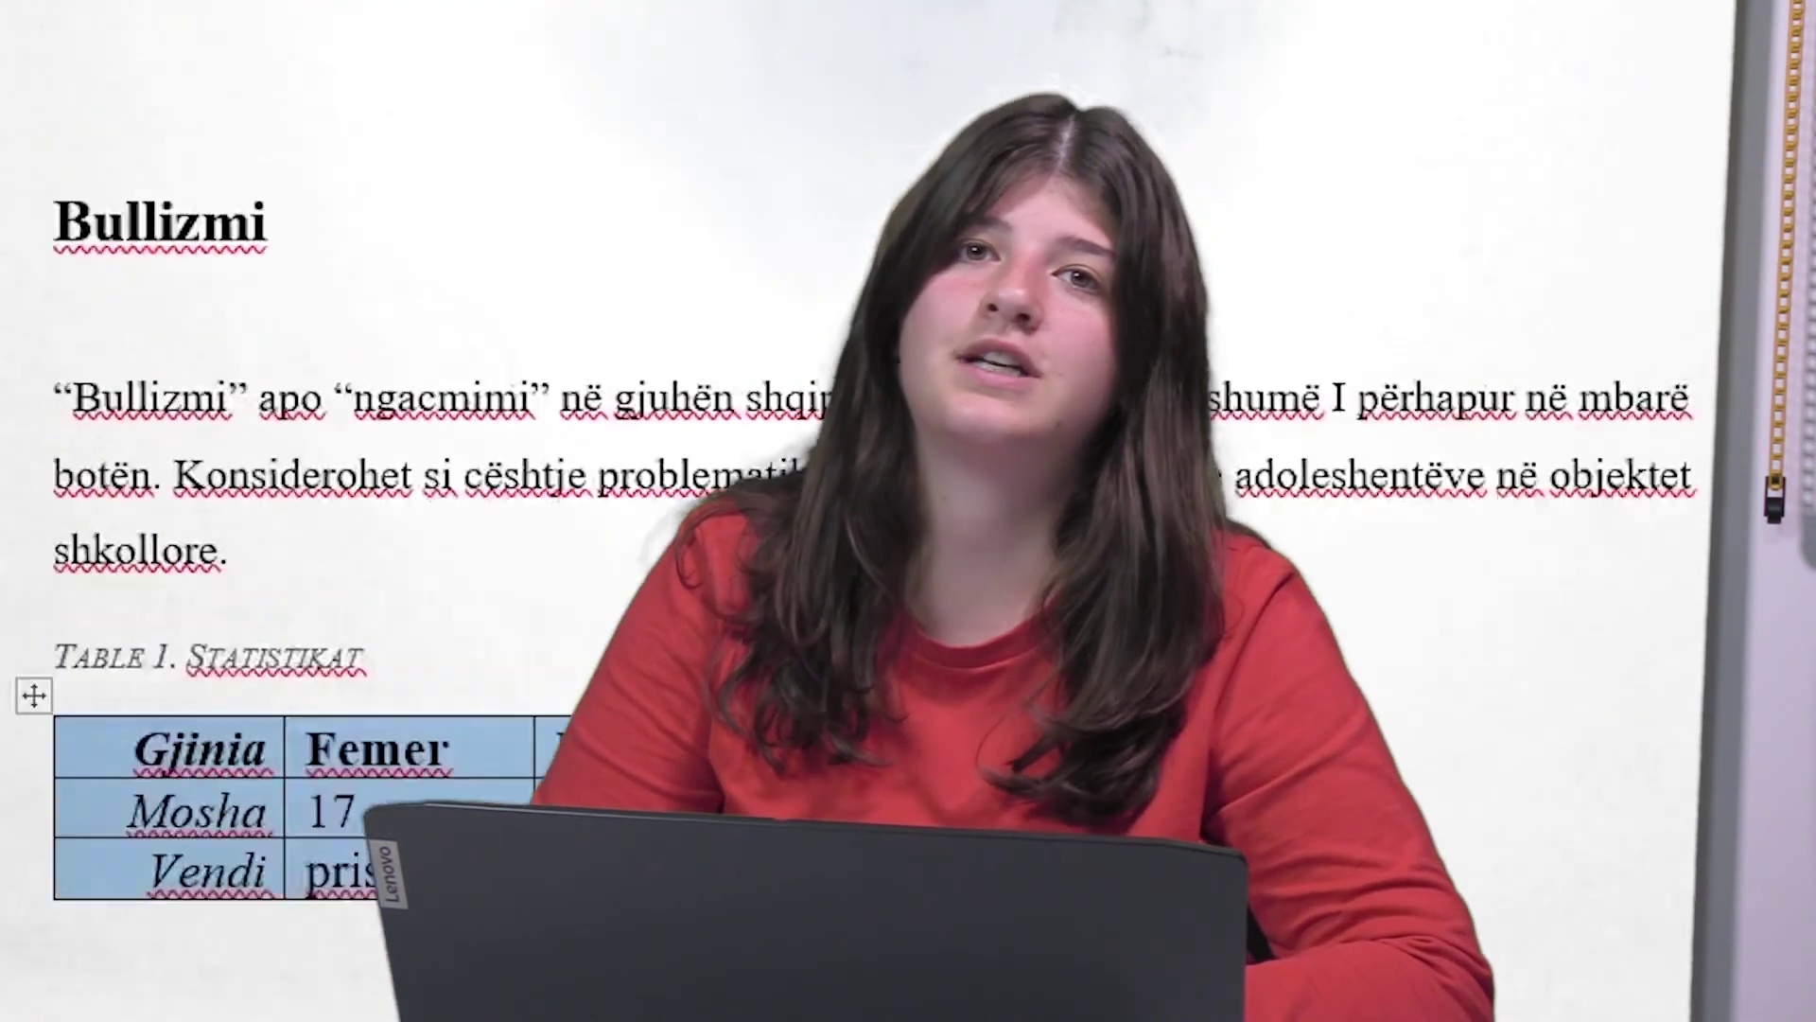
pyautogui.scroll(5, 1183, 359)
pyautogui.scroll(5, 1182, 359)
pyautogui.scroll(5, 1182, 359)
pyautogui.scroll(1, 1176, 382)
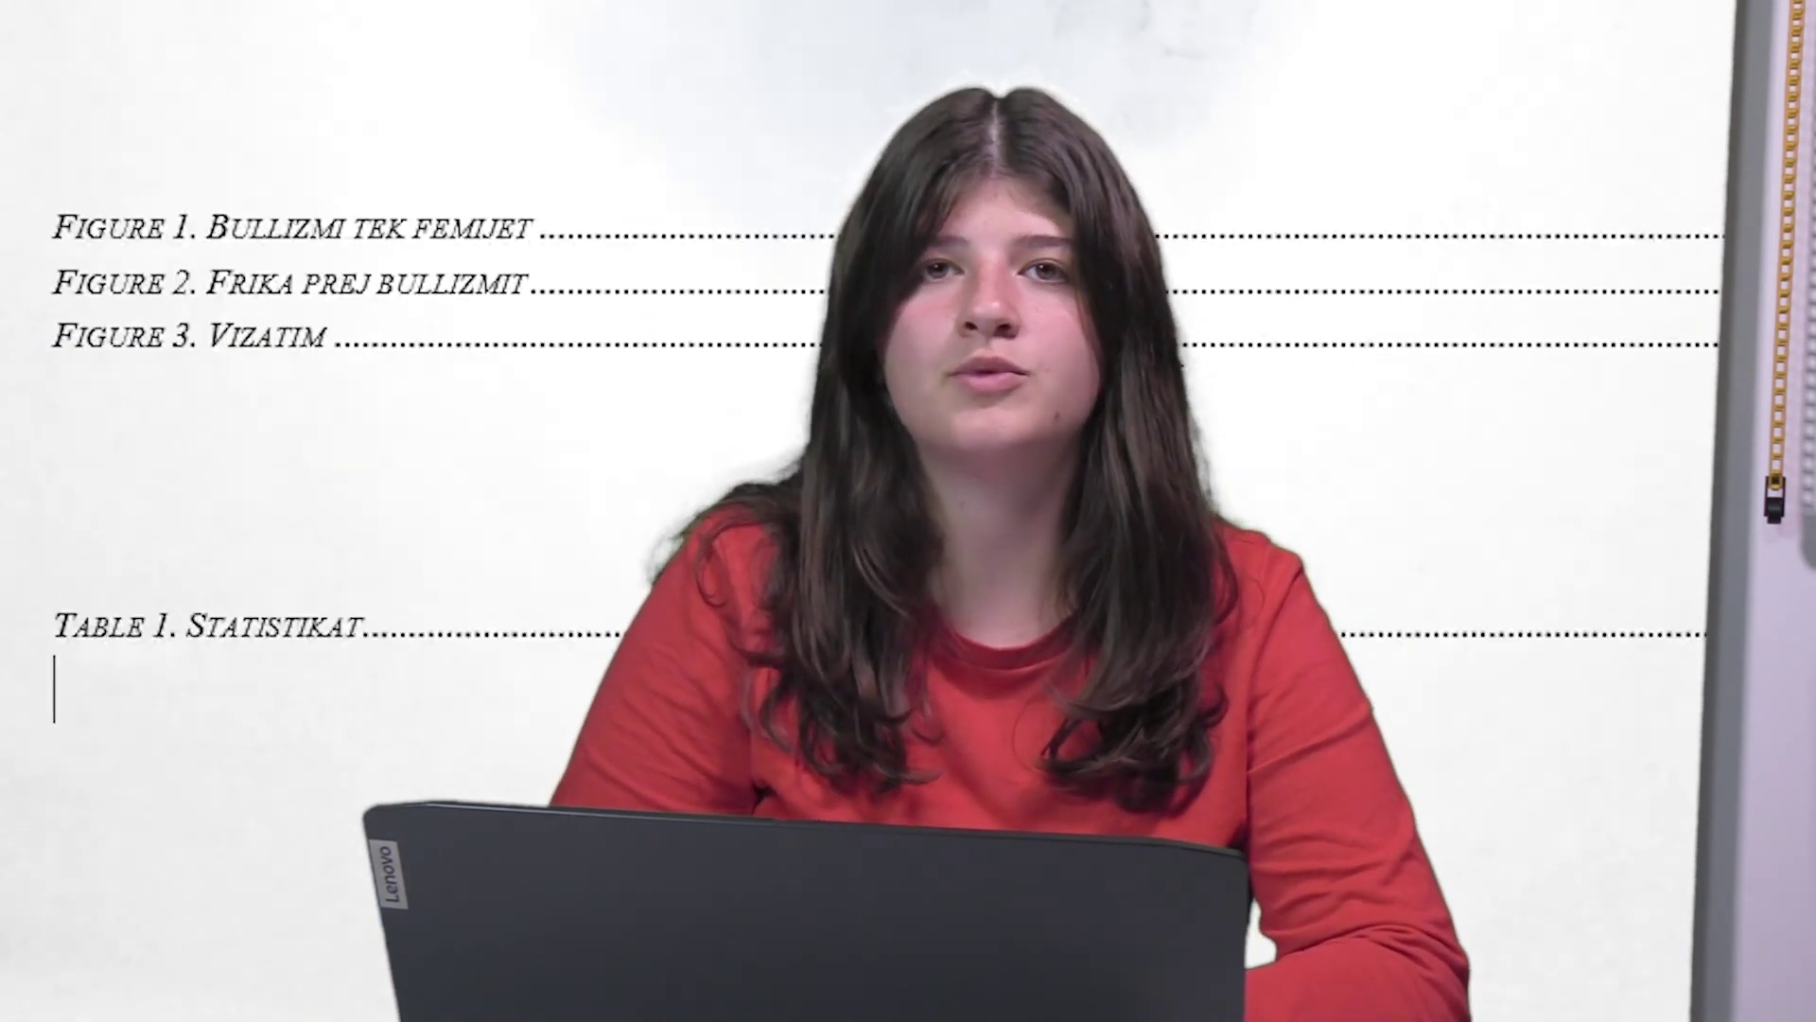
pyautogui.scroll(5, 1176, 382)
pyautogui.scroll(5, 1175, 383)
pyautogui.scroll(2, 1176, 382)
pyautogui.scroll(3, 1176, 382)
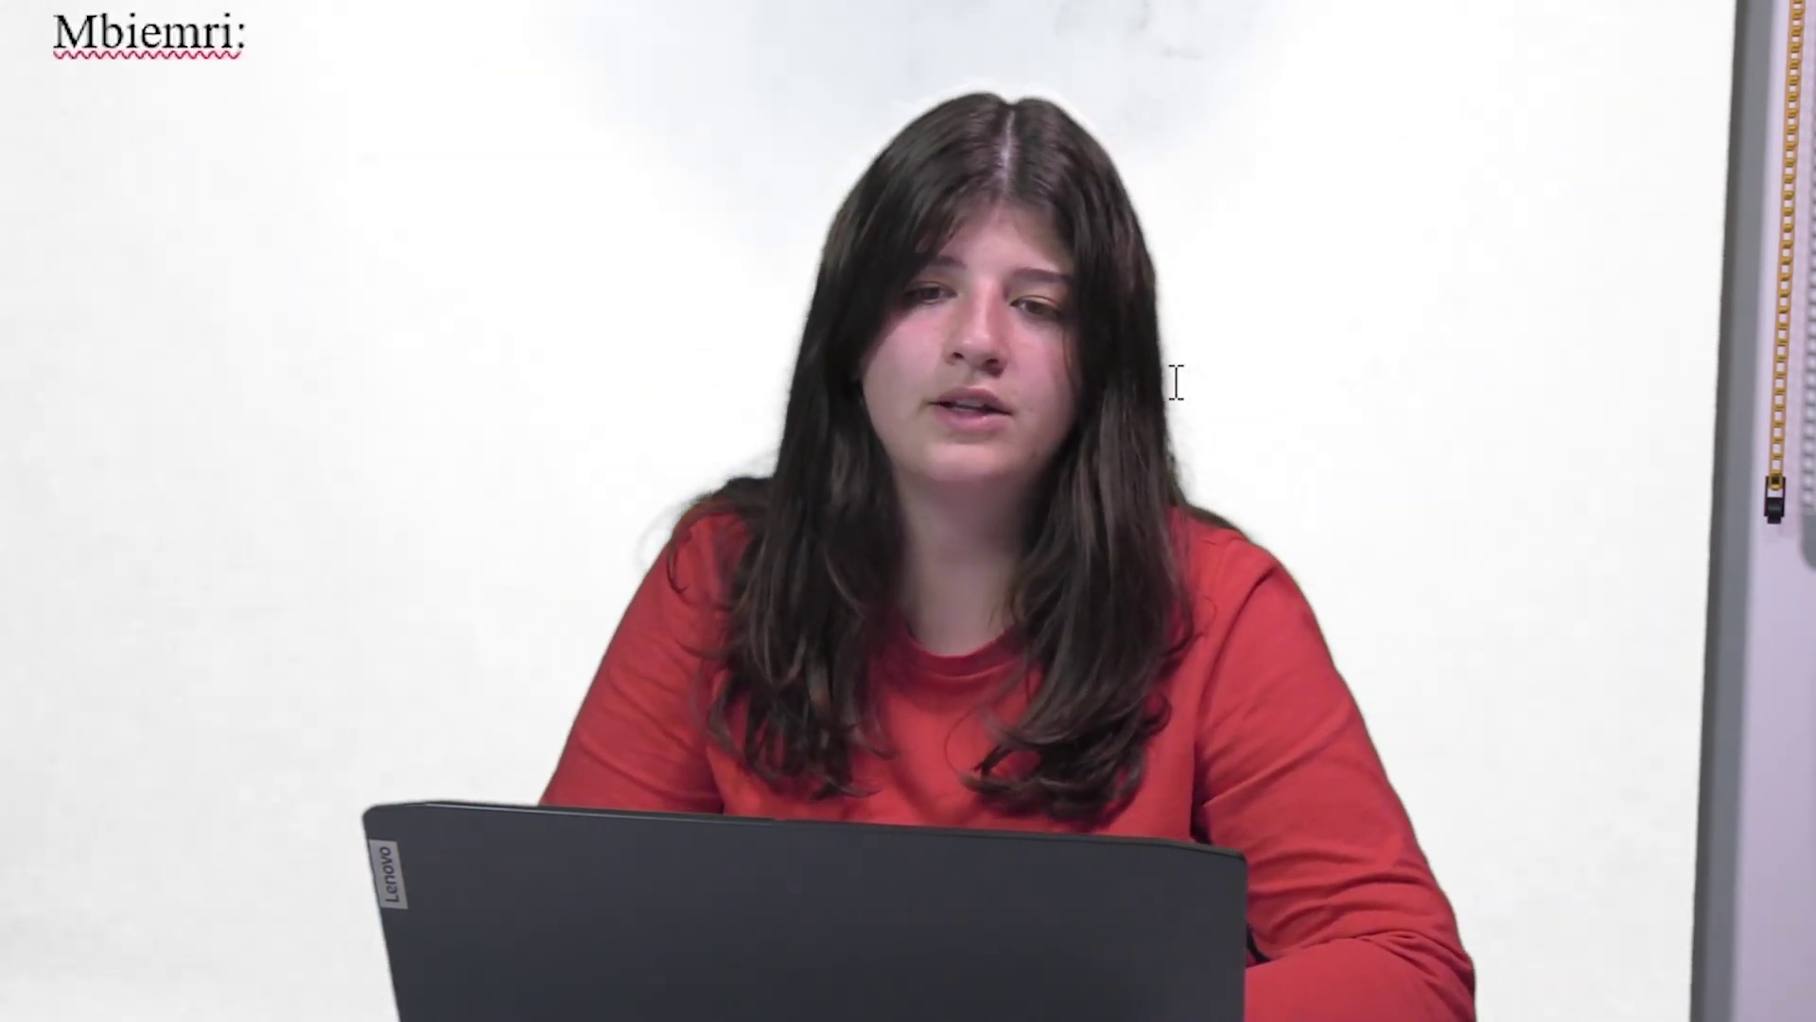
pyautogui.scroll(2, 1176, 382)
pyautogui.click(566, 176)
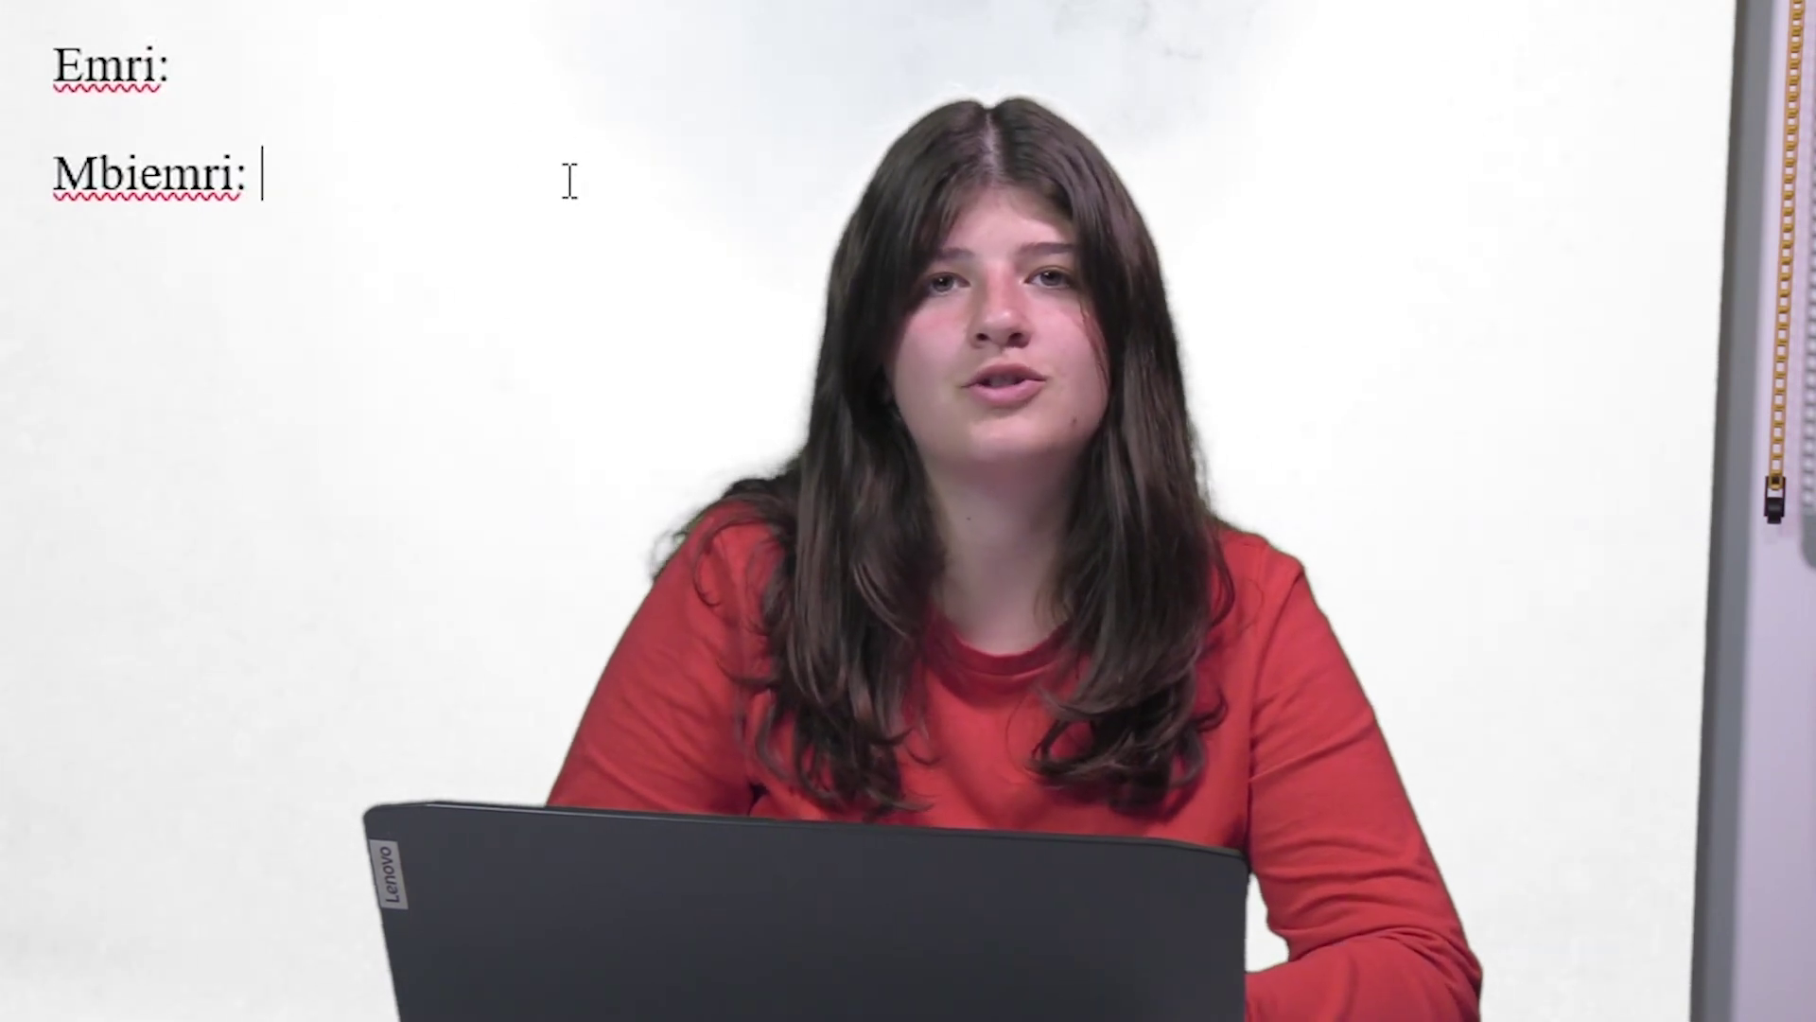
pyautogui.press('Return')
pyautogui.press('Return')
pyautogui.press('Return')
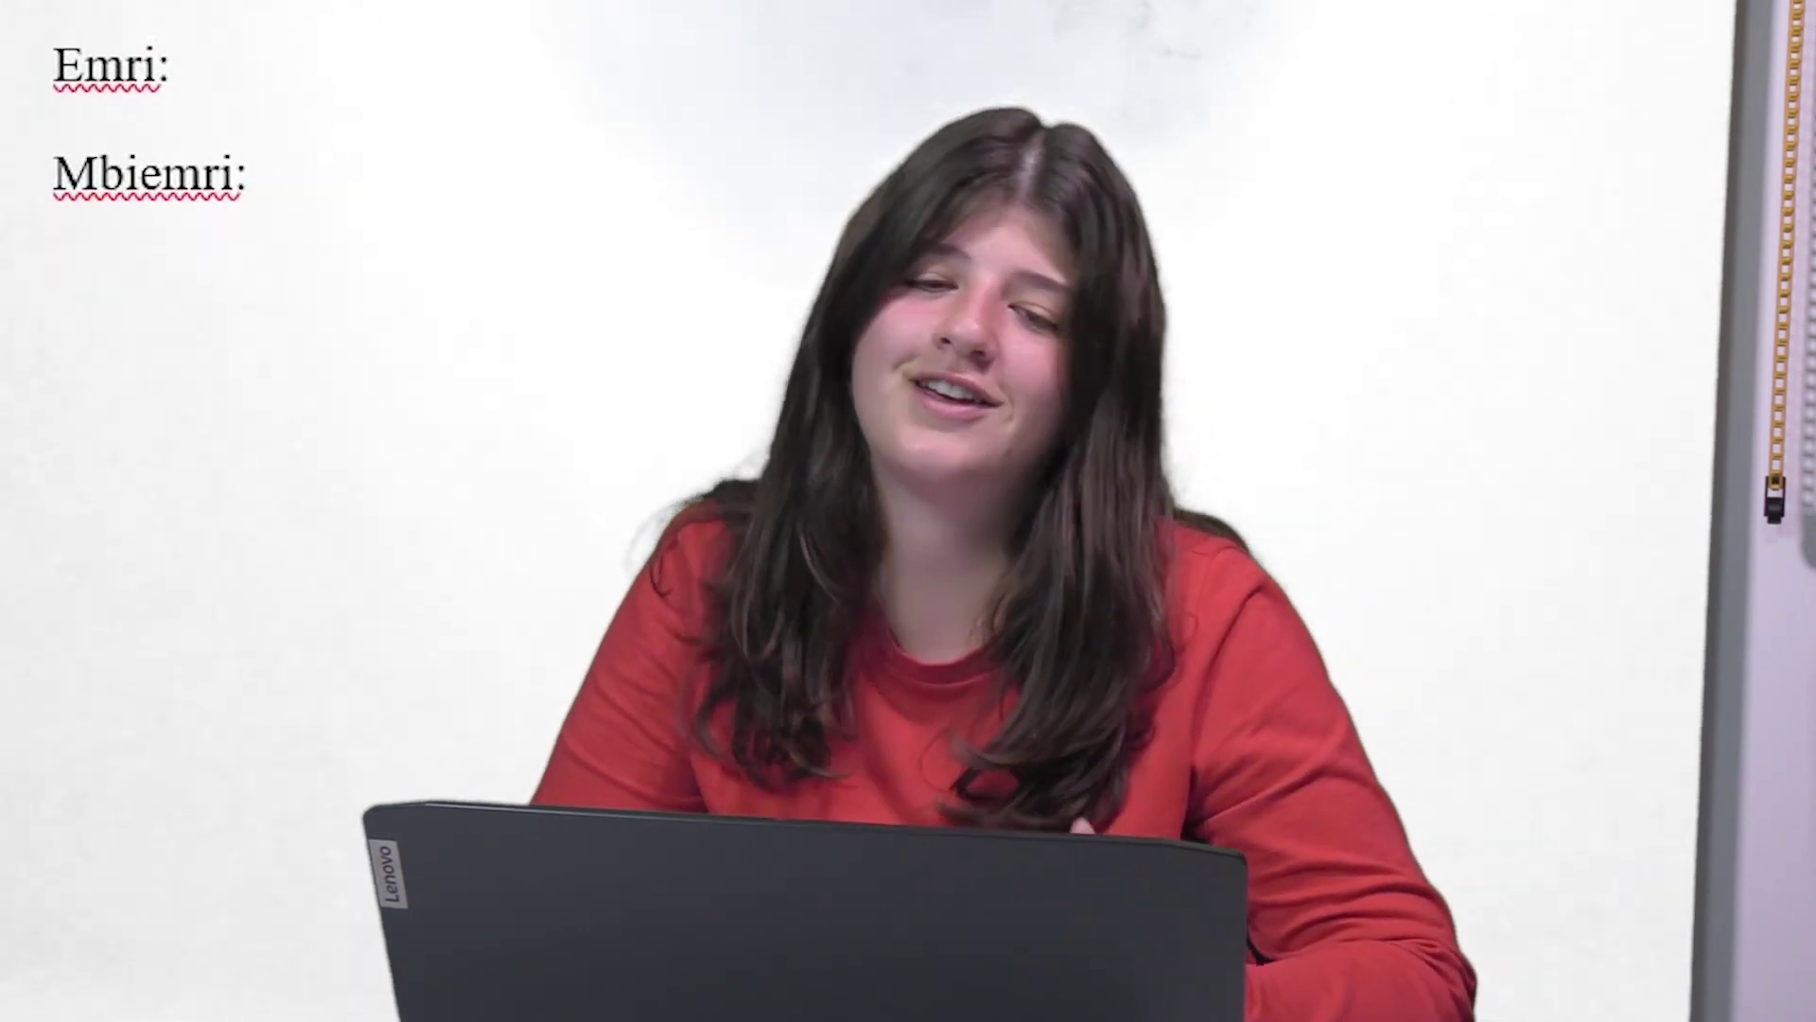